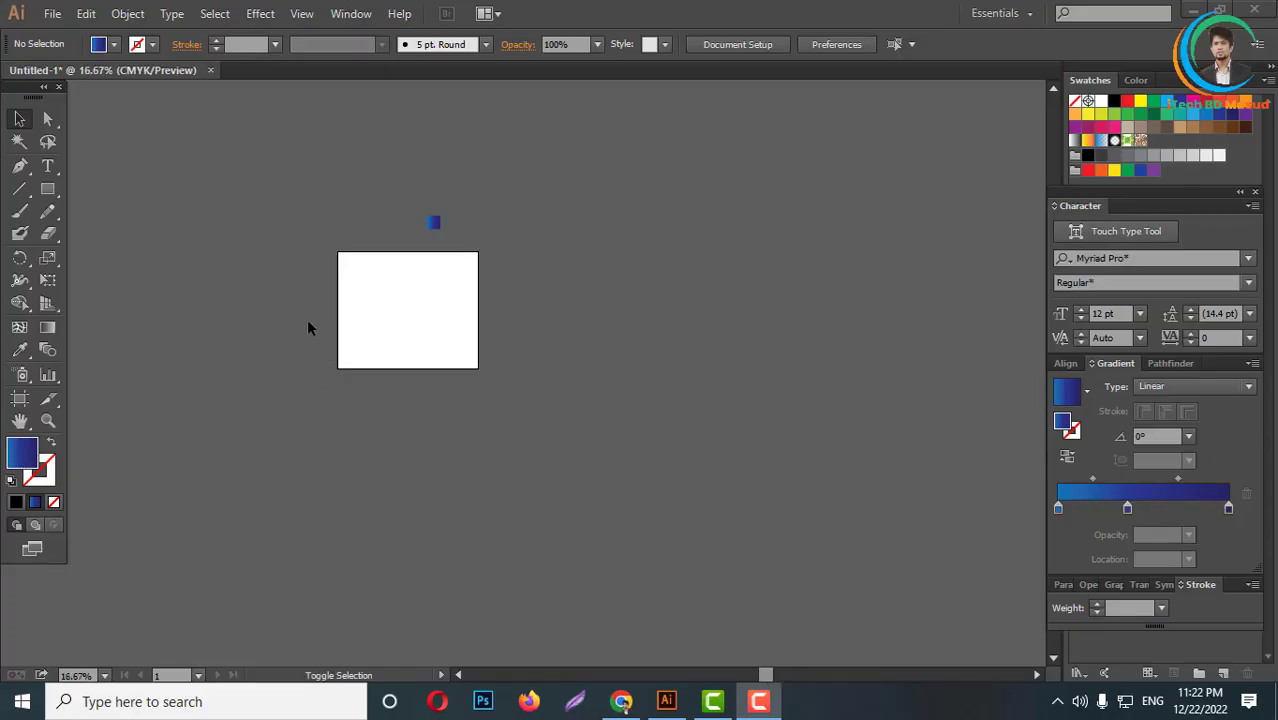
- Draw a 3-point star as a blue-gradient triangle in the middle of the artboard
{"action": "scroll", "coordinate": [307, 319], "scroll_direction": "up", "scroll_amount": 3}
{"action": "scroll", "coordinate": [405, 421], "scroll_direction": "down", "scroll_amount": 1}
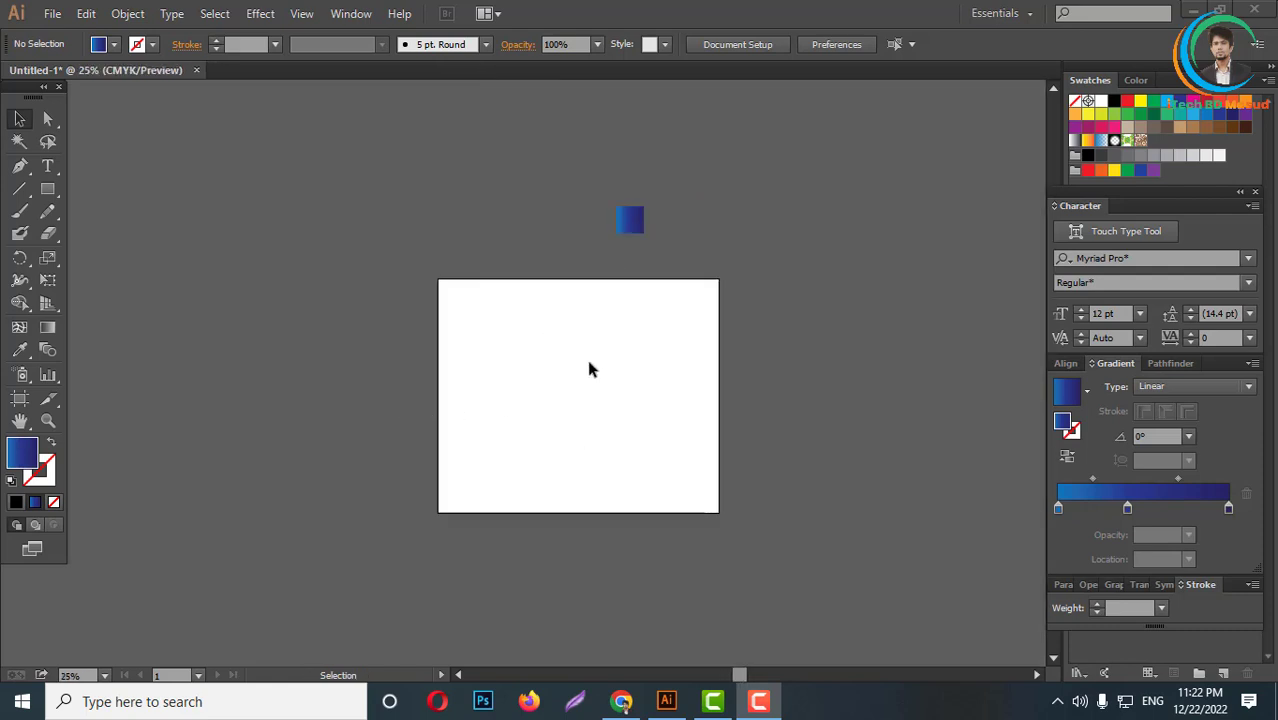
{"action": "left_click_drag", "start_coordinate": [47, 193], "coordinate": [128, 277]}
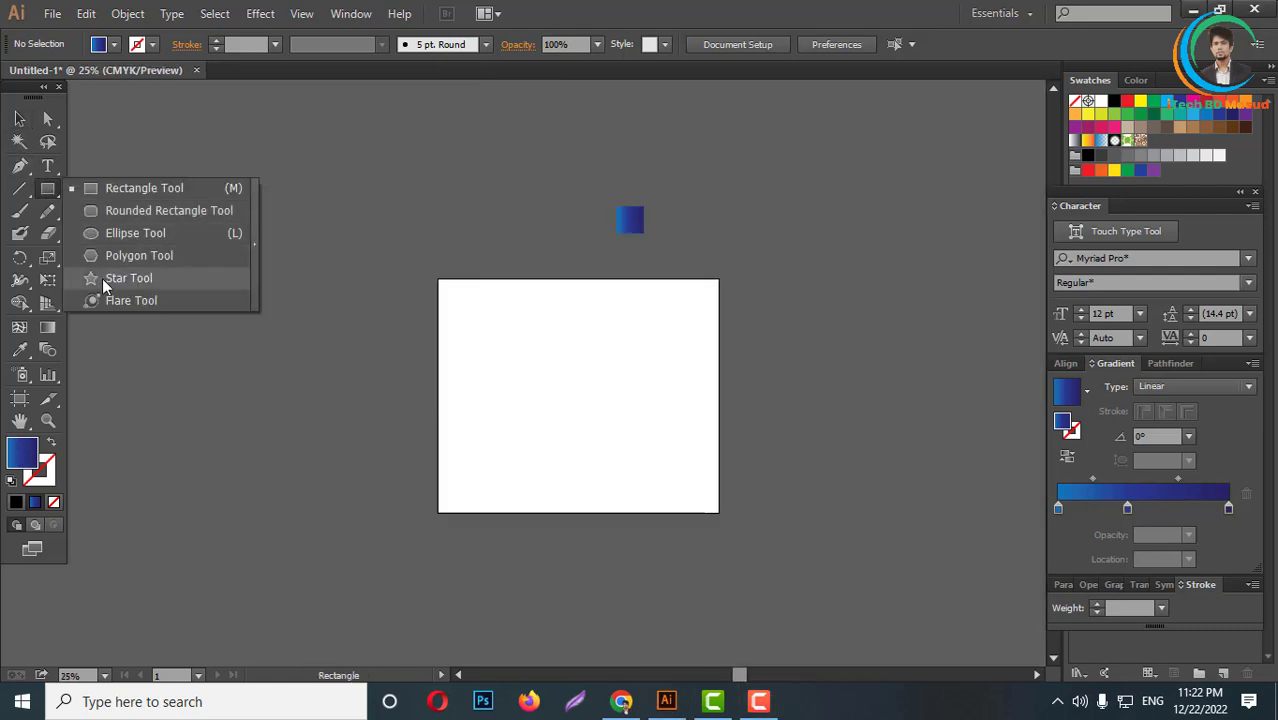
{"action": "scroll", "coordinate": [685, 470], "scroll_direction": "up", "scroll_amount": 2}
{"action": "left_click_drag", "start_coordinate": [475, 297], "coordinate": [591, 436]}
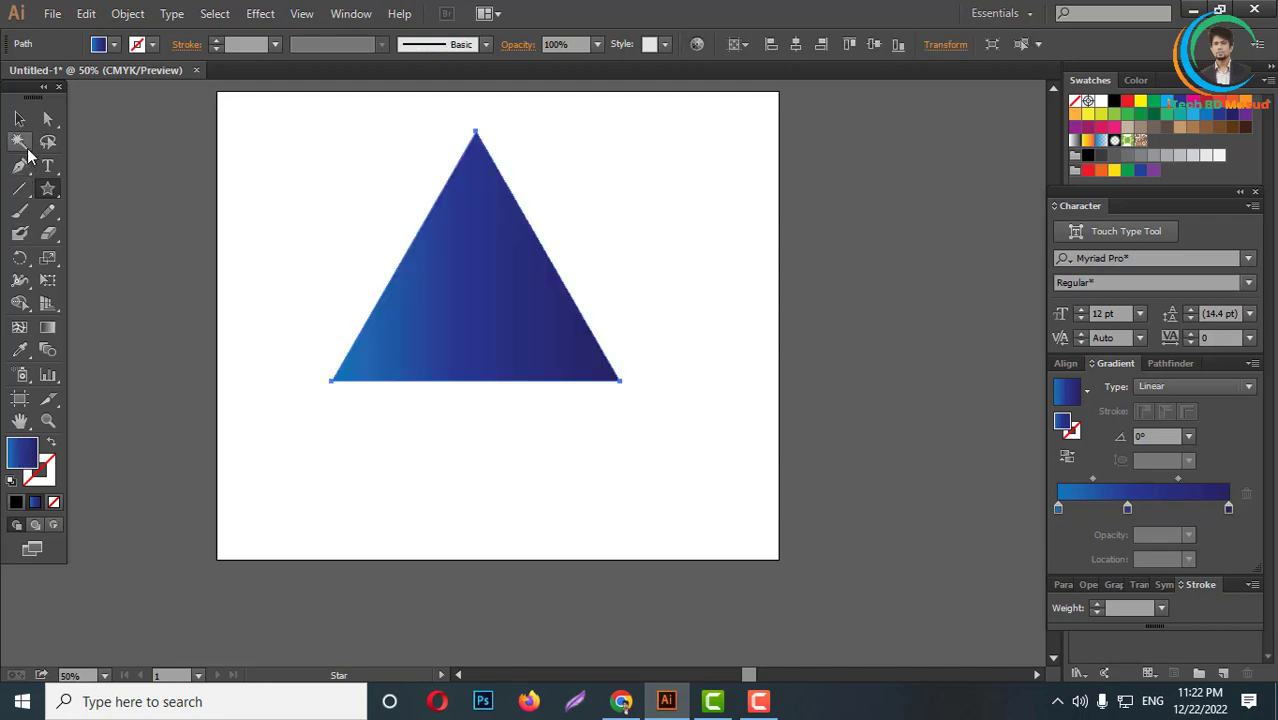
{"action": "left_click", "coordinate": [27, 120]}
{"action": "left_click", "coordinate": [369, 474]}
{"action": "left_click", "coordinate": [477, 322]}
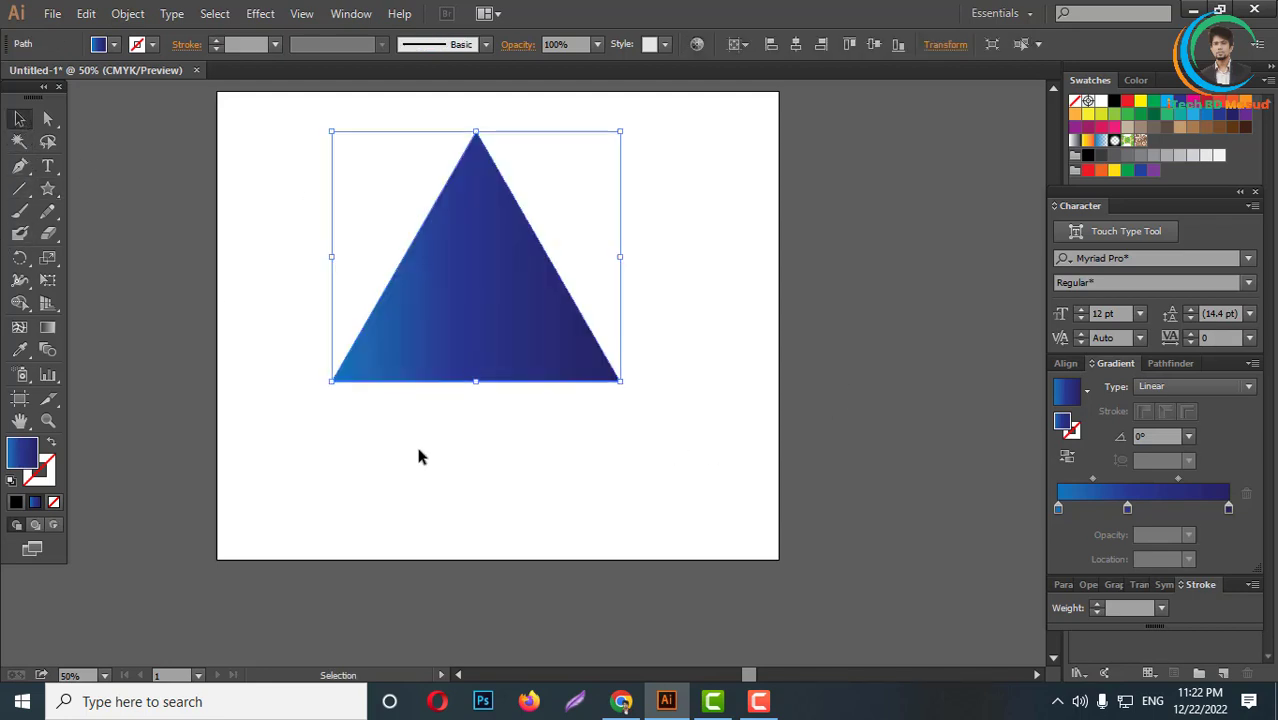
{"action": "left_click", "coordinate": [417, 452]}
{"action": "left_click", "coordinate": [20, 167]}
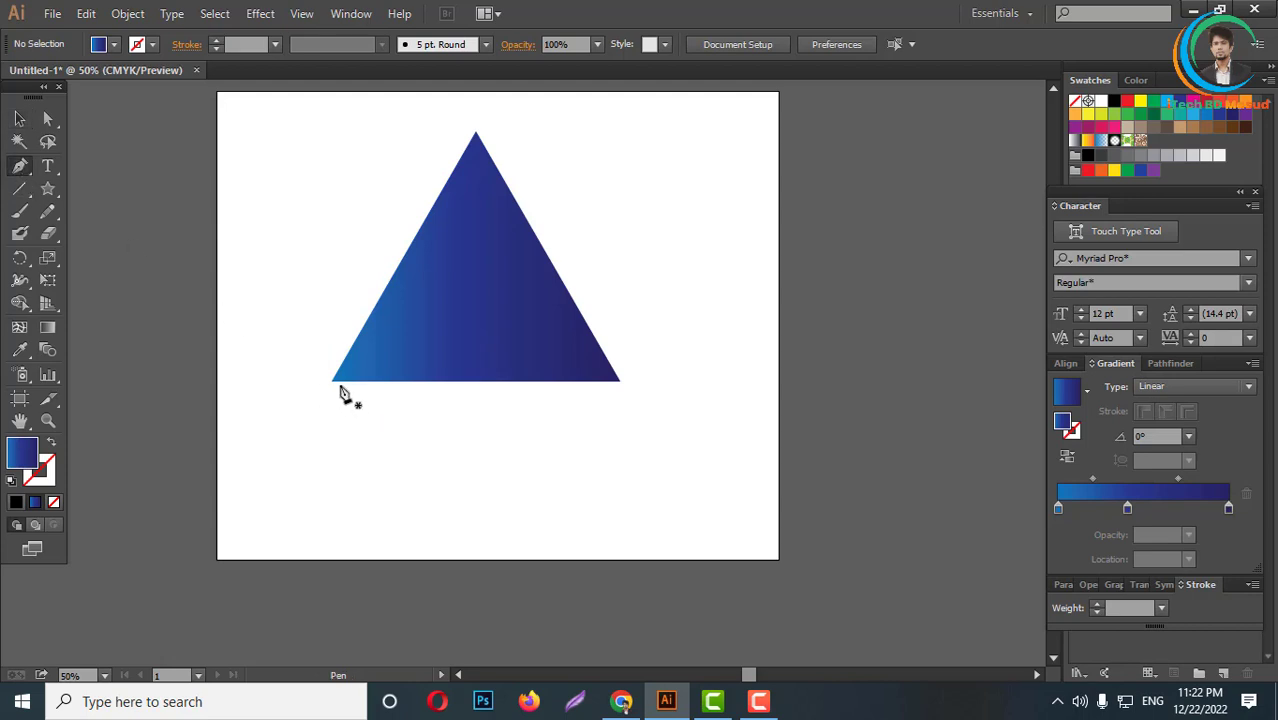
- Draw a curved base shape over the triangle's bottom and move a triangle copy beside the artboard
{"action": "left_click", "coordinate": [331, 381]}
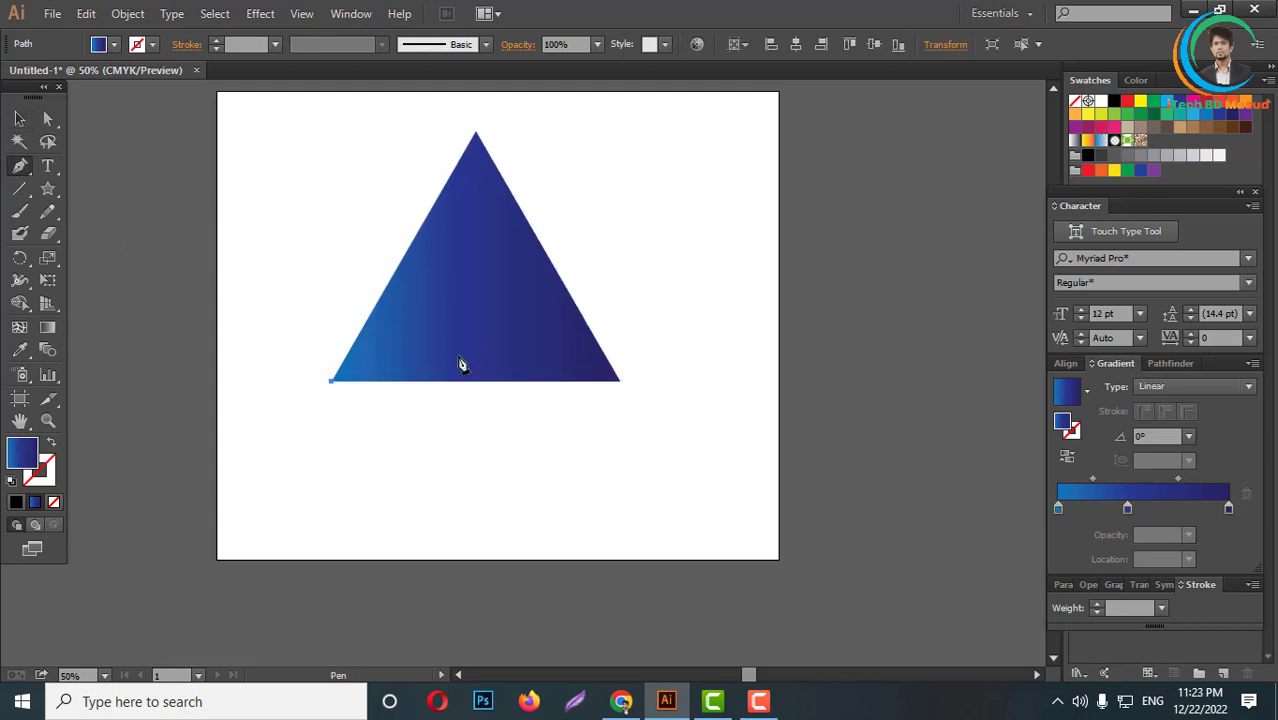
{"action": "mouse_move", "coordinate": [620, 381]}
{"action": "left_mouse_down"}
{"action": "mouse_move", "coordinate": [748, 511]}
{"action": "mouse_move", "coordinate": [728, 511]}
{"action": "left_mouse_up"}
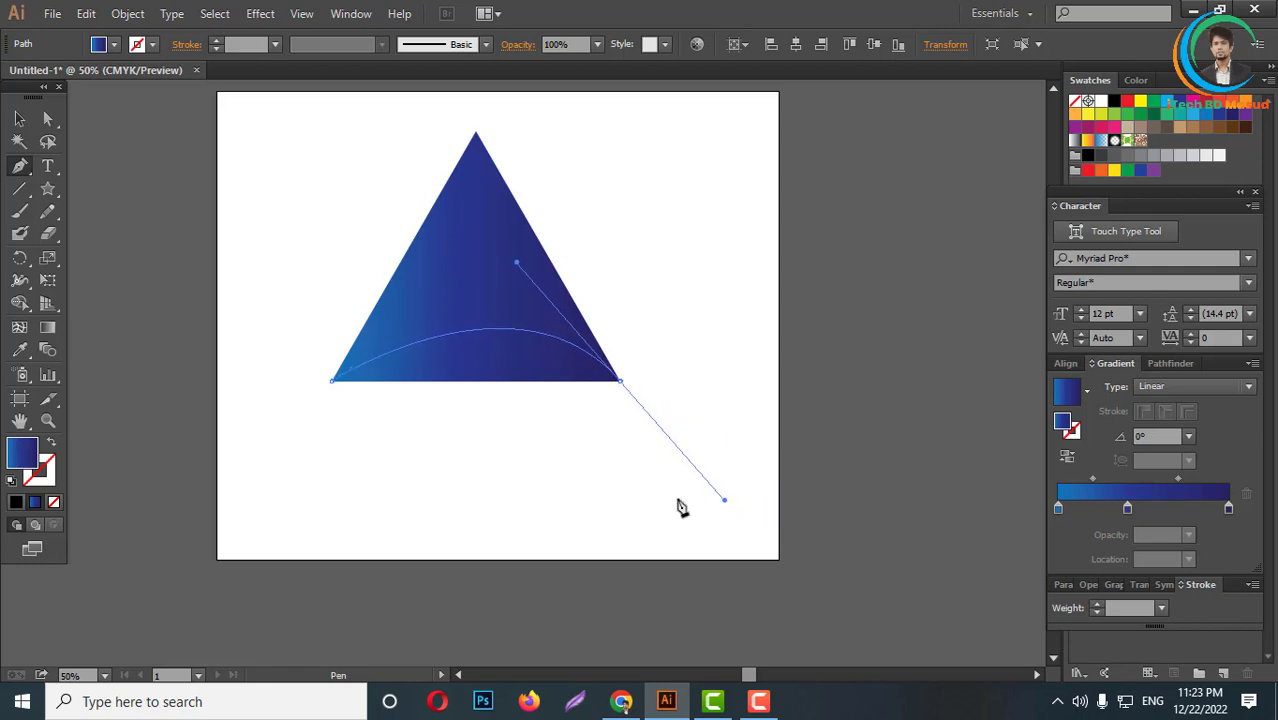
{"action": "left_click", "coordinate": [395, 489]}
{"action": "left_click", "coordinate": [47, 118]}
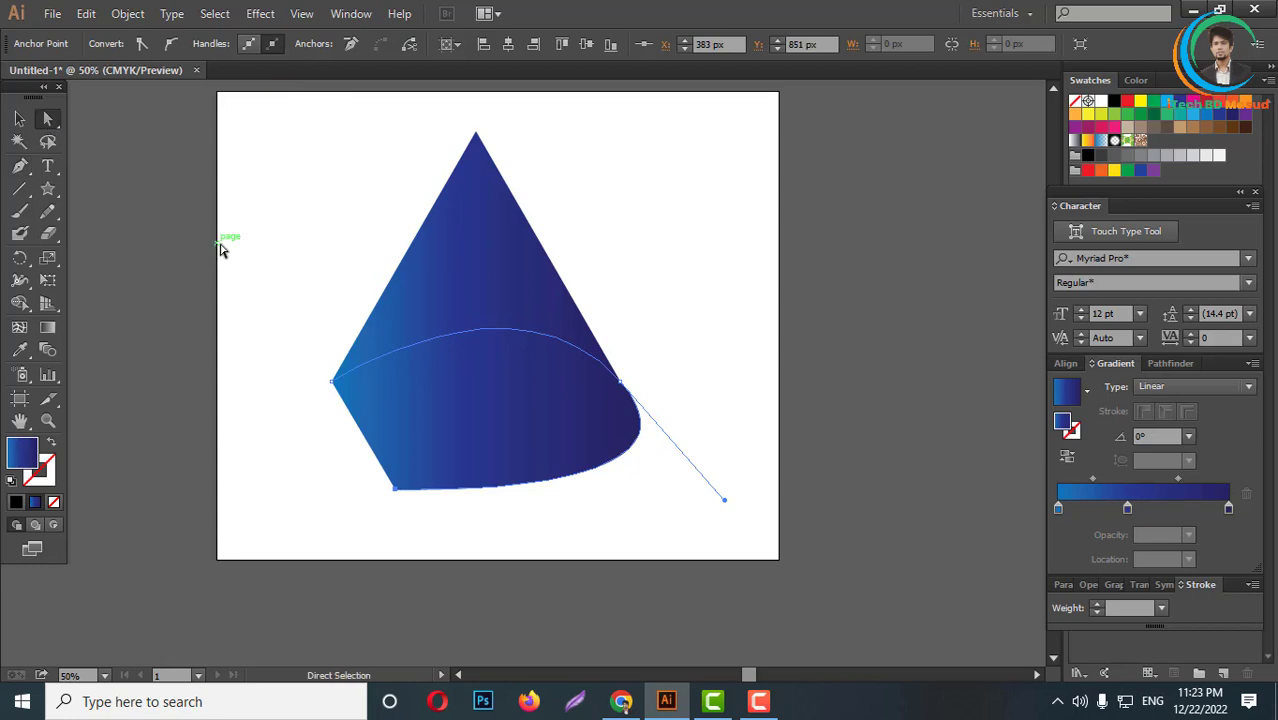
{"action": "left_click", "coordinate": [220, 248]}
{"action": "key", "text": "ctrl+minus"}
{"action": "left_click_drag", "start_coordinate": [491, 306], "coordinate": [248, 318], "text": "alt"}
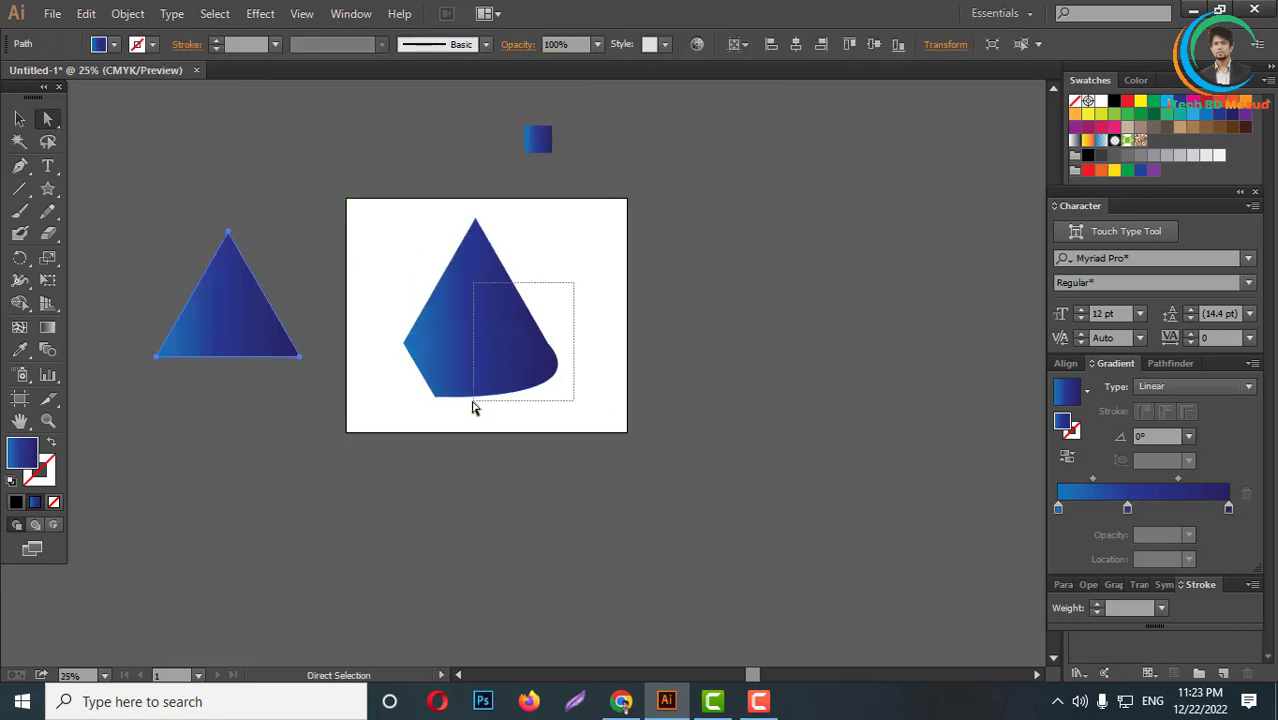
- Subtract the curved base from the triangle with Pathfinder Minus Front
{"action": "left_click", "coordinate": [476, 356]}
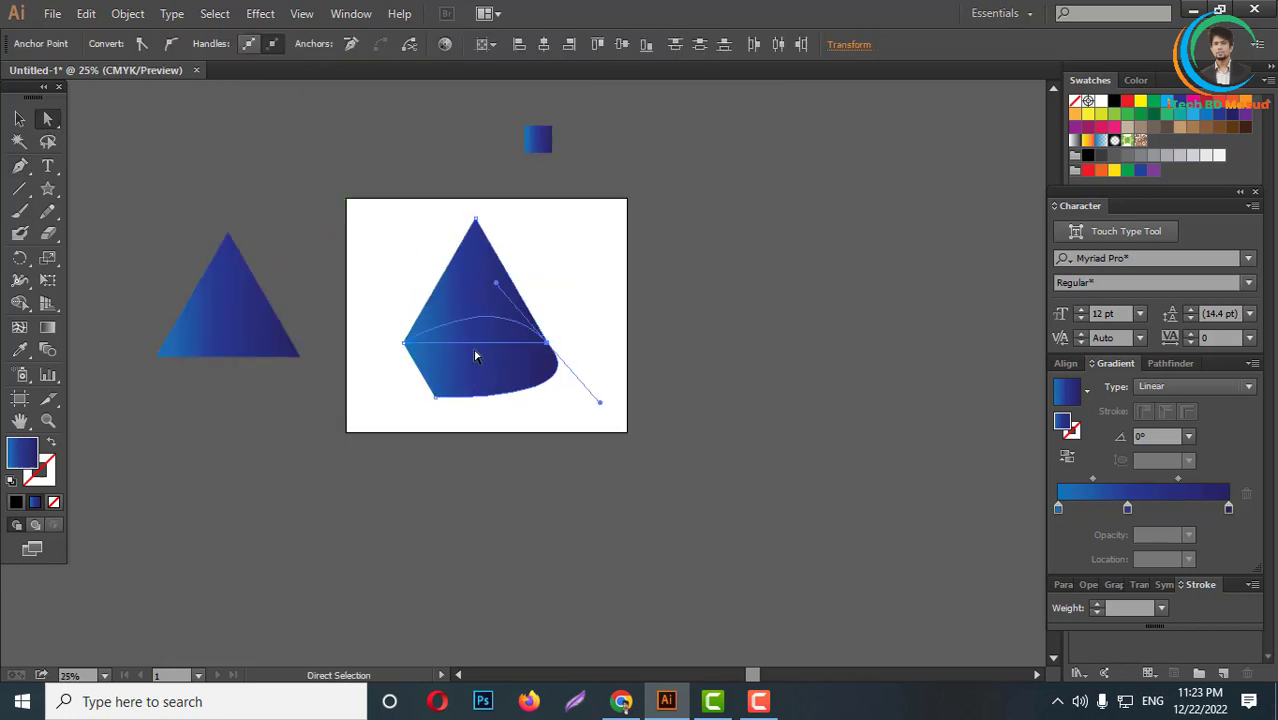
{"action": "left_click", "coordinate": [1170, 364]}
{"action": "left_click", "coordinate": [1093, 407]}
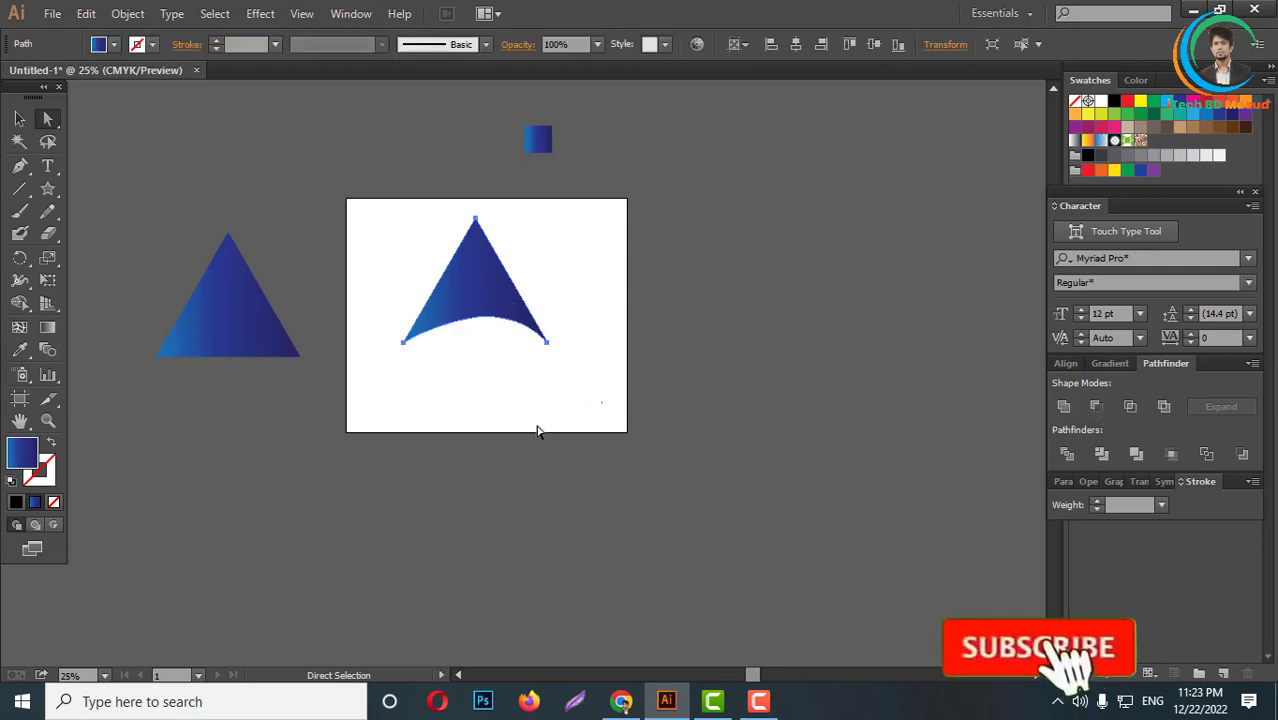
{"action": "left_click", "coordinate": [527, 400]}
- Draw a closed curved band from the triangle's bottom-left corner, with a spike past its right edge
{"action": "key", "text": "ctrl+plus"}
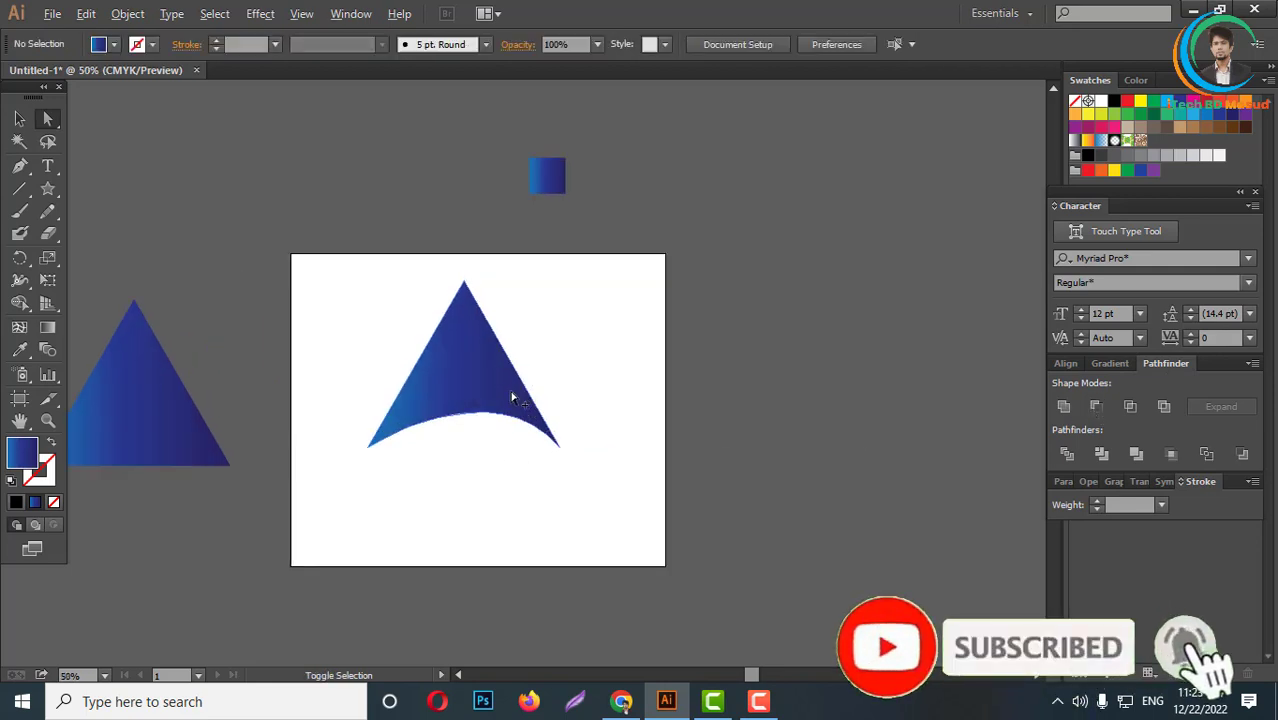
{"action": "key", "text": "ctrl+plus"}
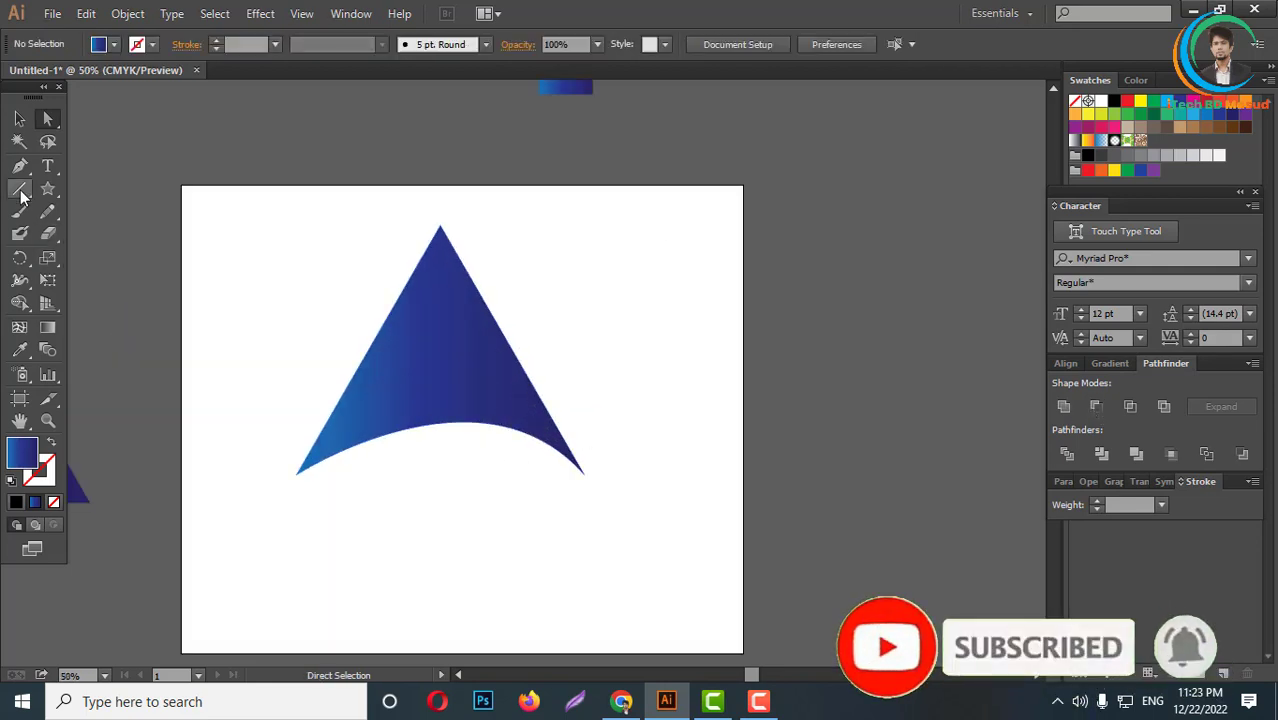
{"action": "left_click", "coordinate": [21, 168]}
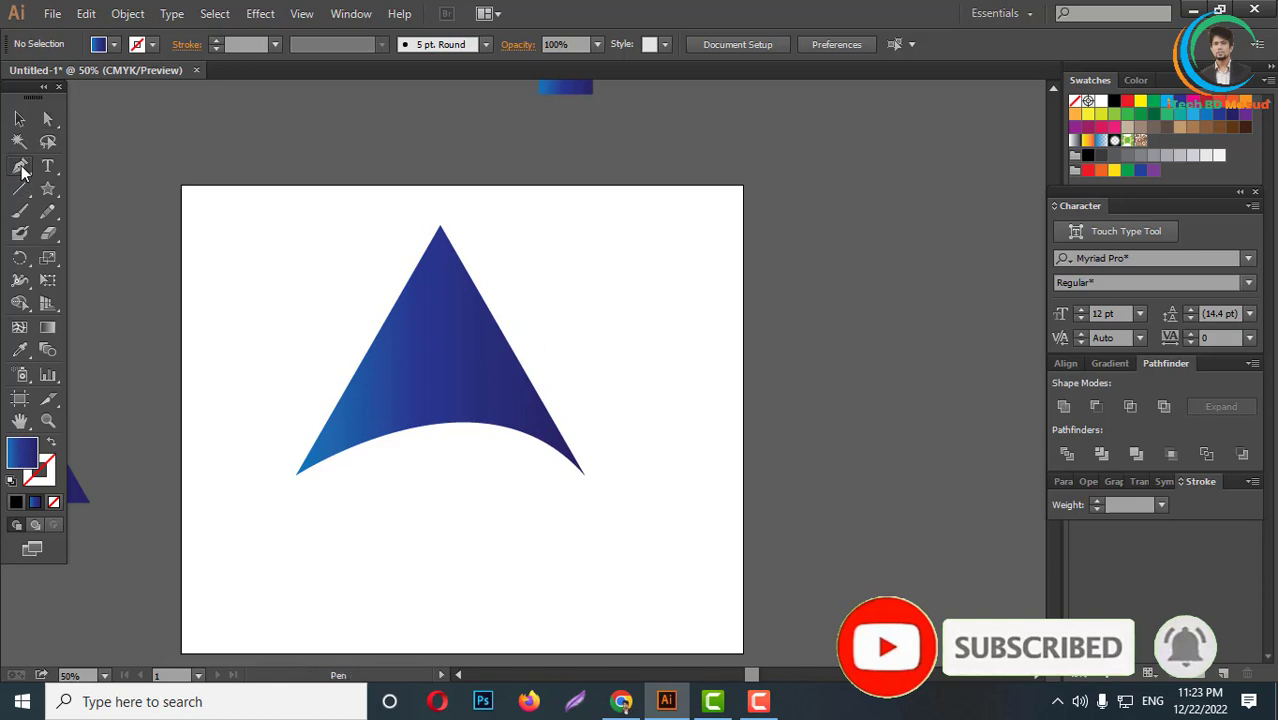
{"action": "left_click", "coordinate": [296, 477]}
{"action": "mouse_move", "coordinate": [511, 350]}
{"action": "left_mouse_down"}
{"action": "mouse_move", "coordinate": [585, 386]}
{"action": "mouse_move", "coordinate": [636, 367]}
{"action": "left_mouse_up"}
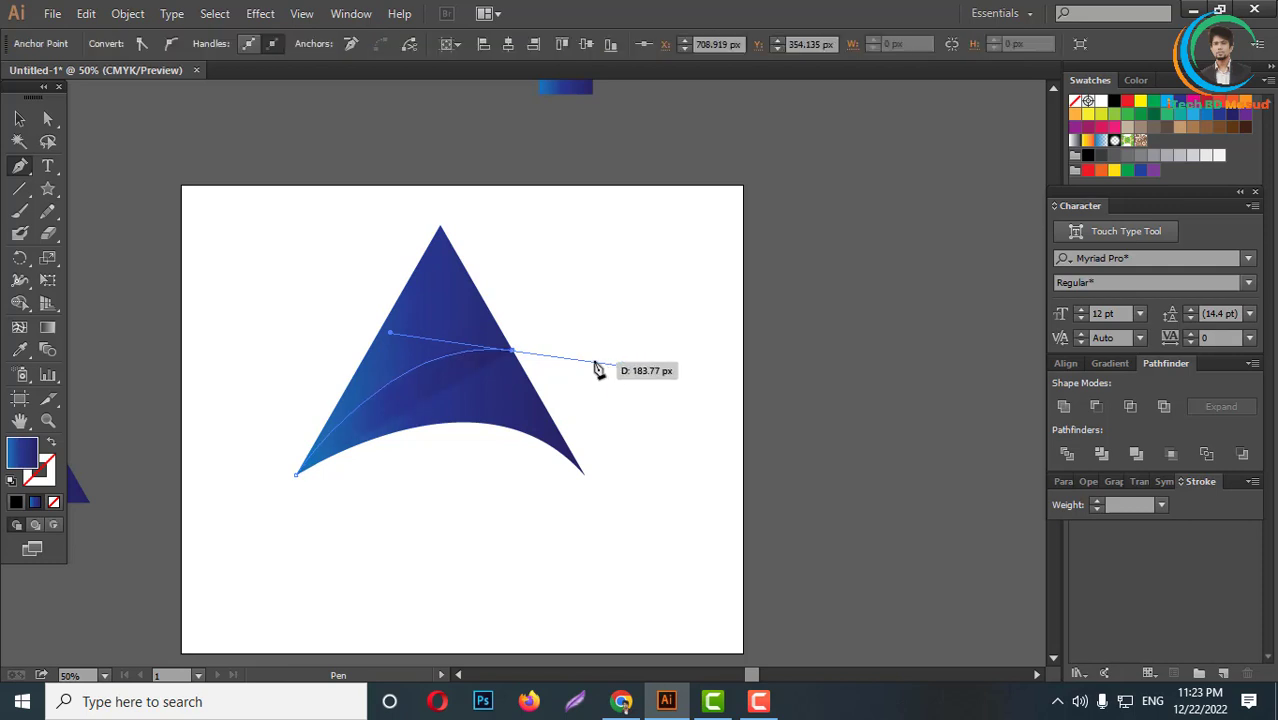
{"action": "left_click", "coordinate": [512, 351]}
{"action": "left_click", "coordinate": [527, 301]}
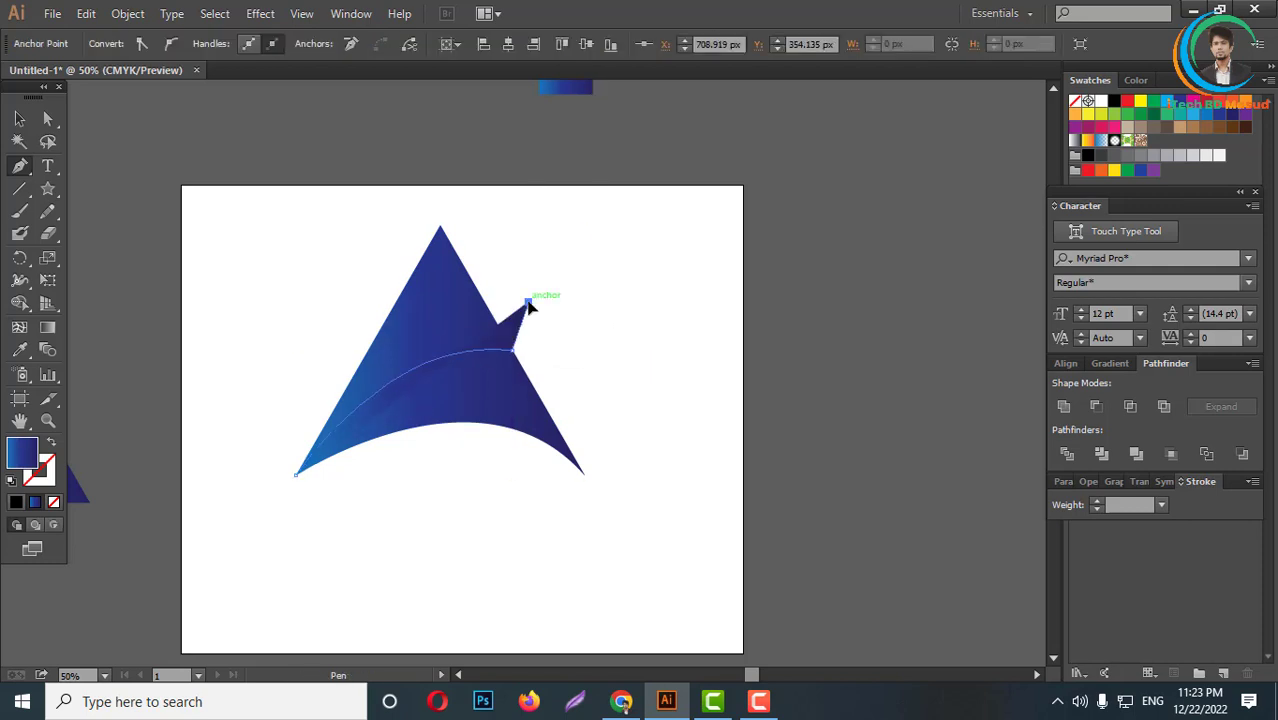
{"action": "left_click_drag", "start_coordinate": [296, 474], "coordinate": [217, 641]}
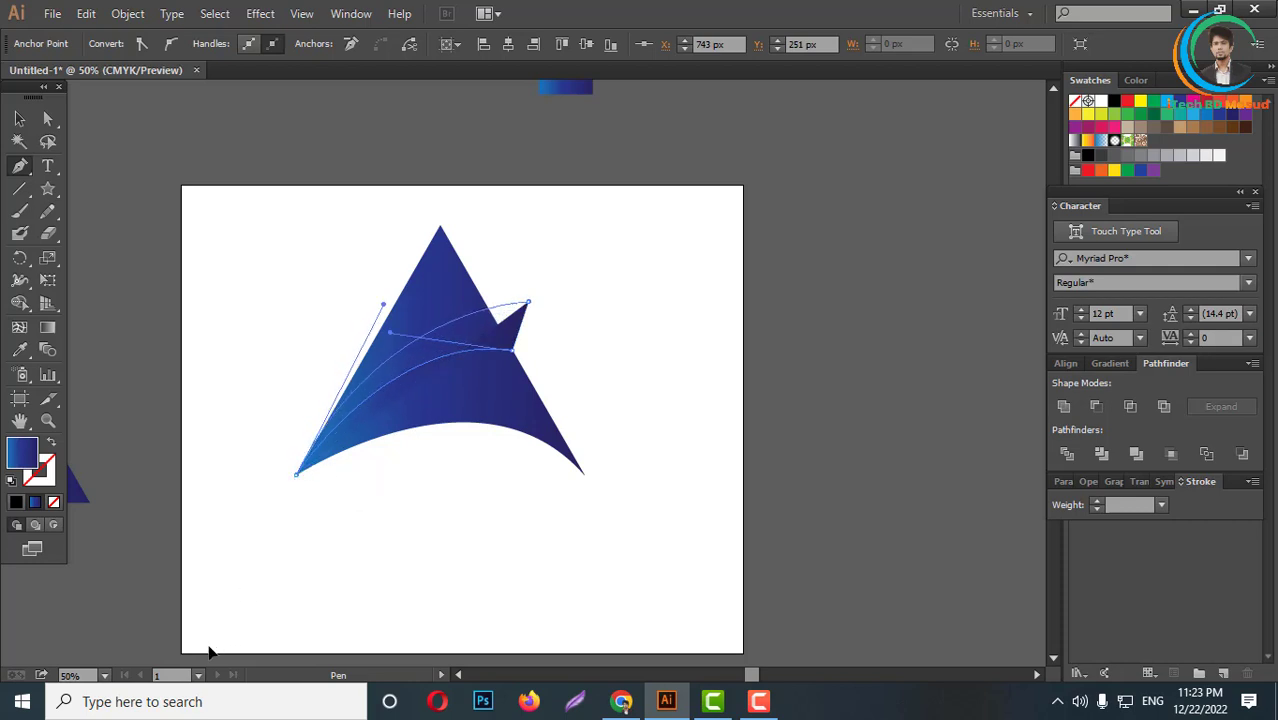
{"action": "left_click", "coordinate": [47, 118]}
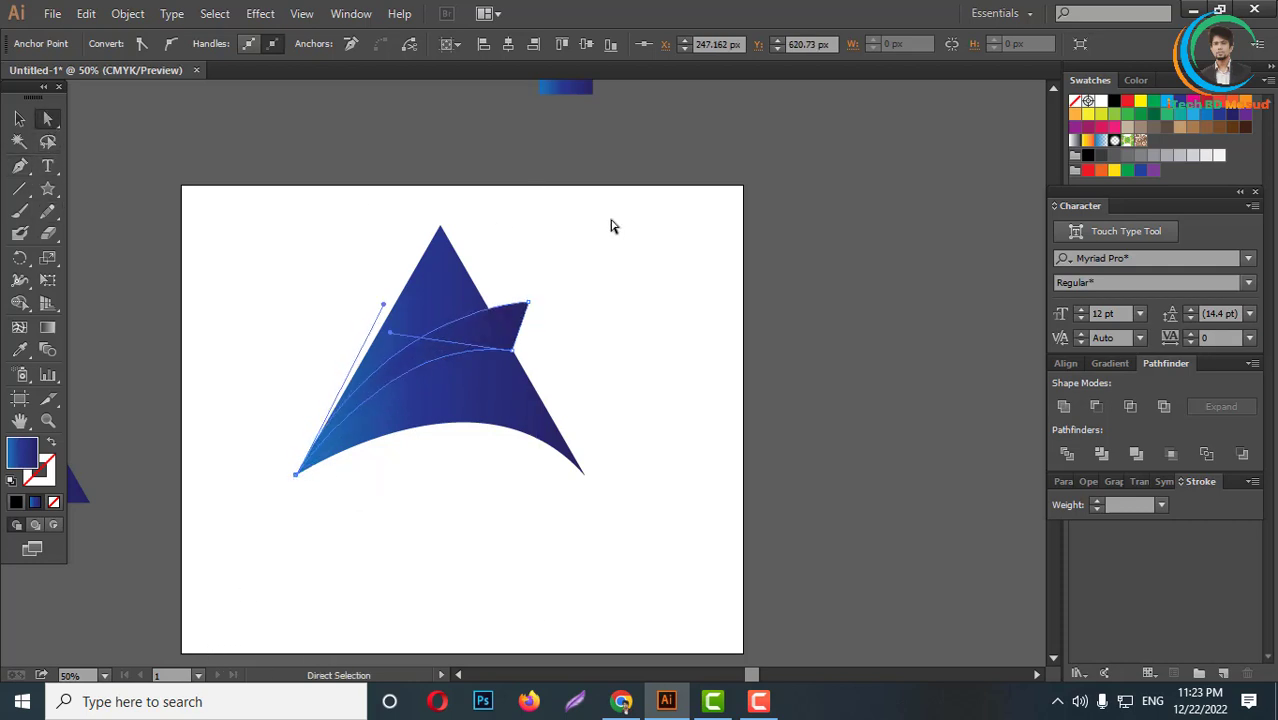
{"action": "left_click", "coordinate": [610, 223]}
{"action": "scroll", "coordinate": [508, 348], "scroll_direction": "up", "scroll_amount": 2}
{"action": "left_click", "coordinate": [450, 286]}
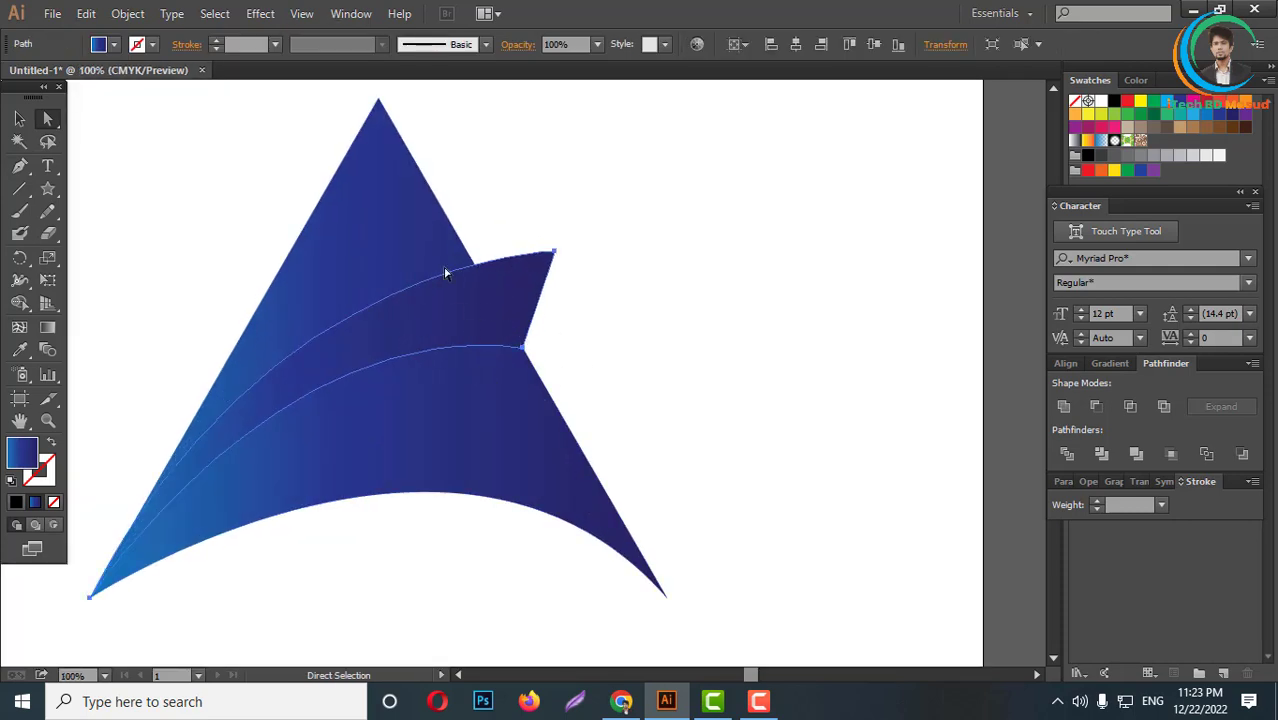
- Offset the band path by 14 px with Offset Path
{"action": "left_click", "coordinate": [128, 13]}
{"action": "mouse_move", "coordinate": [148, 391]}
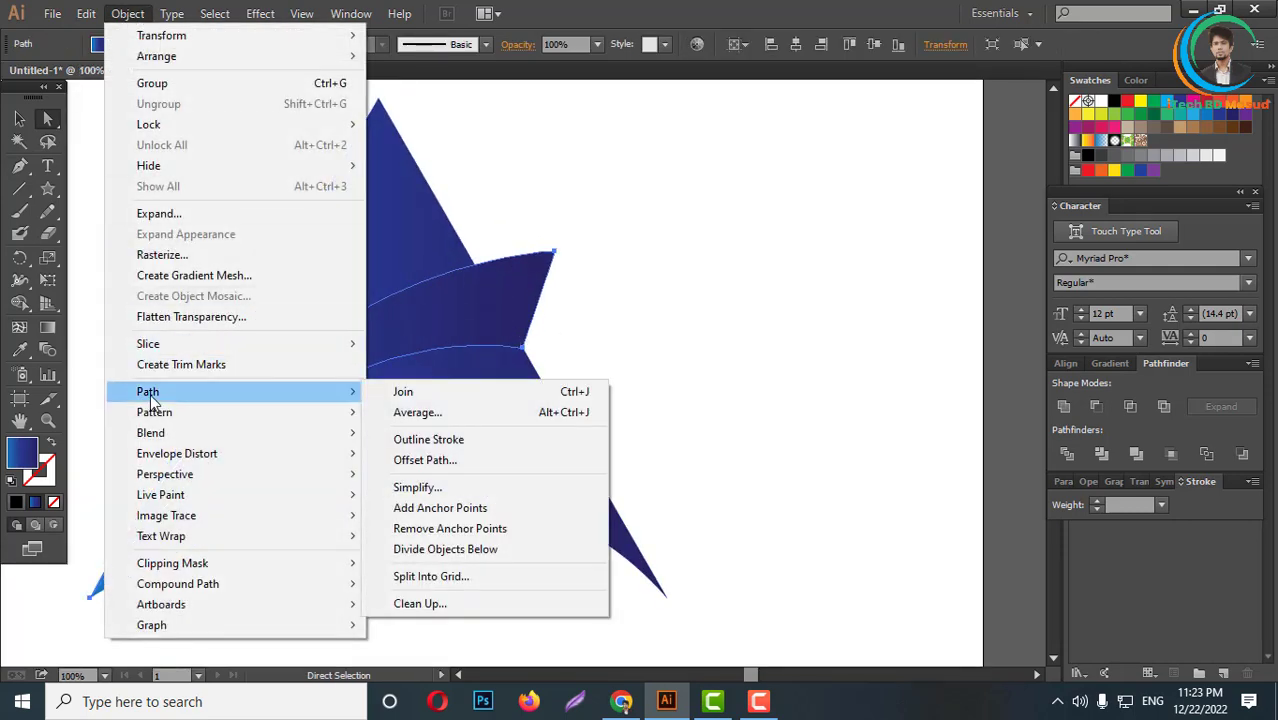
{"action": "left_click", "coordinate": [424, 460]}
{"action": "left_click", "coordinate": [875, 355]}
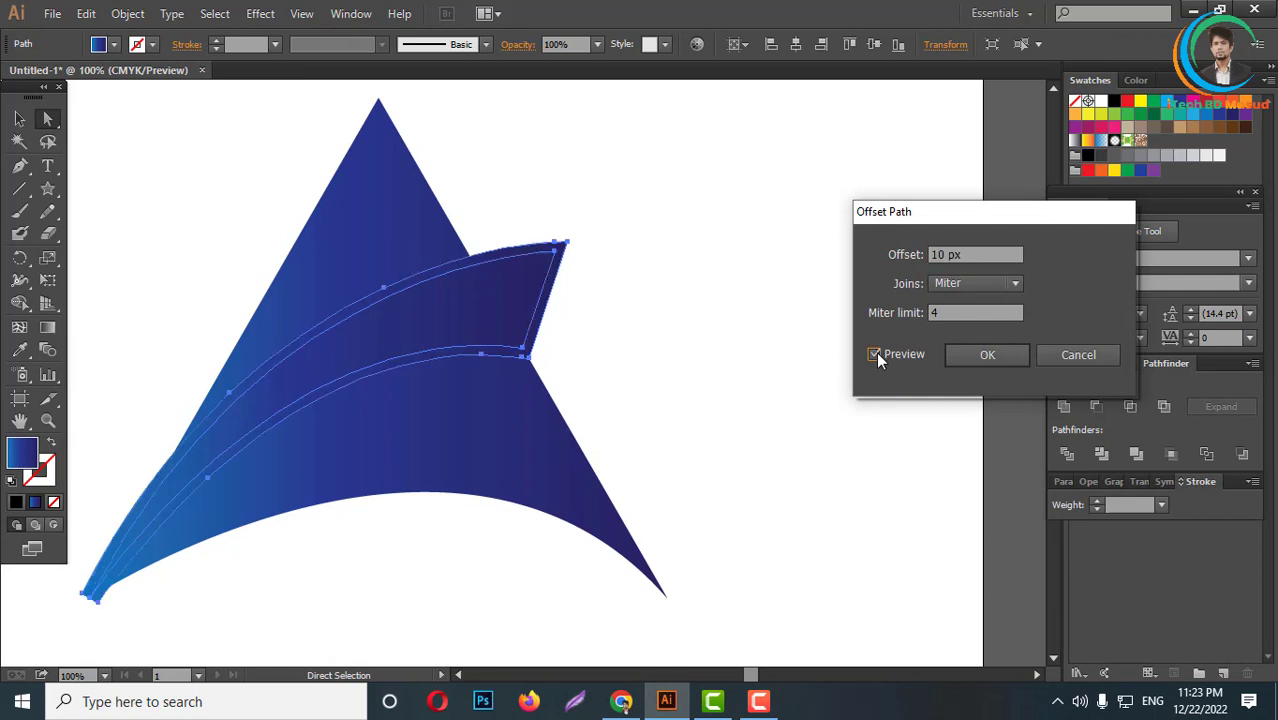
{"action": "key", "text": "Up"}
{"action": "key", "text": "Up"}
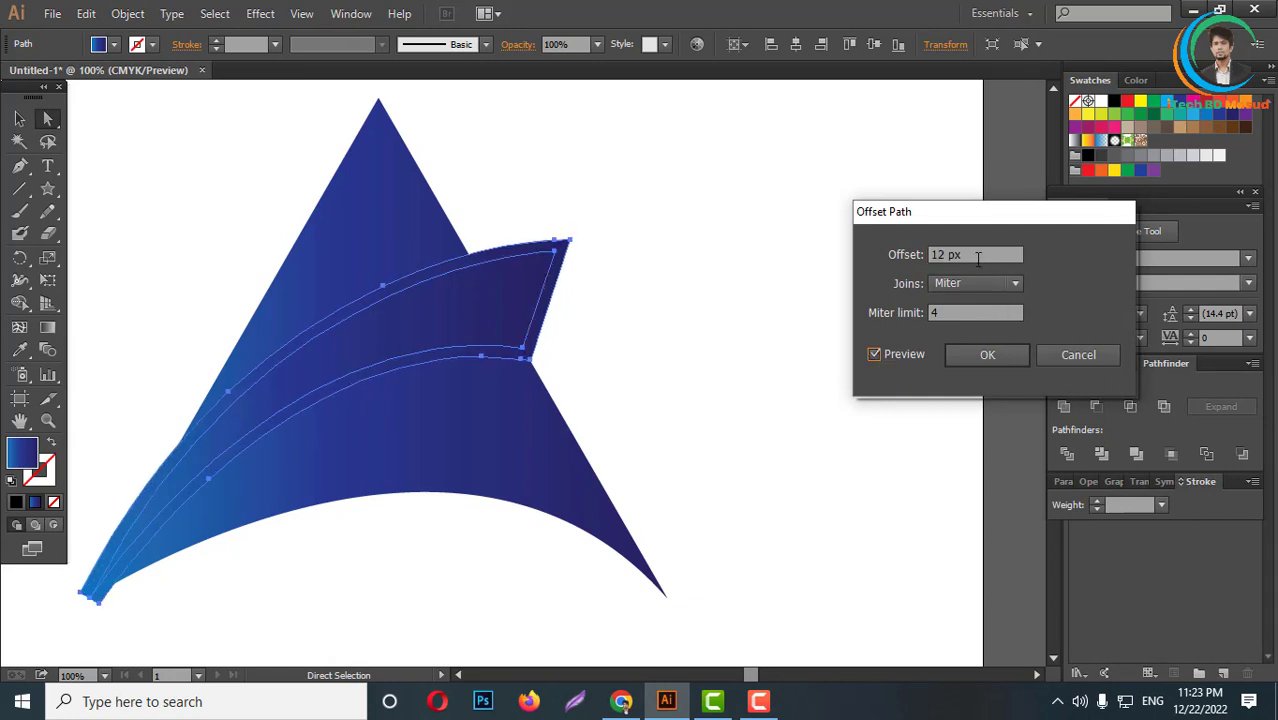
{"action": "key", "text": "Up"}
{"action": "key", "text": "Up"}
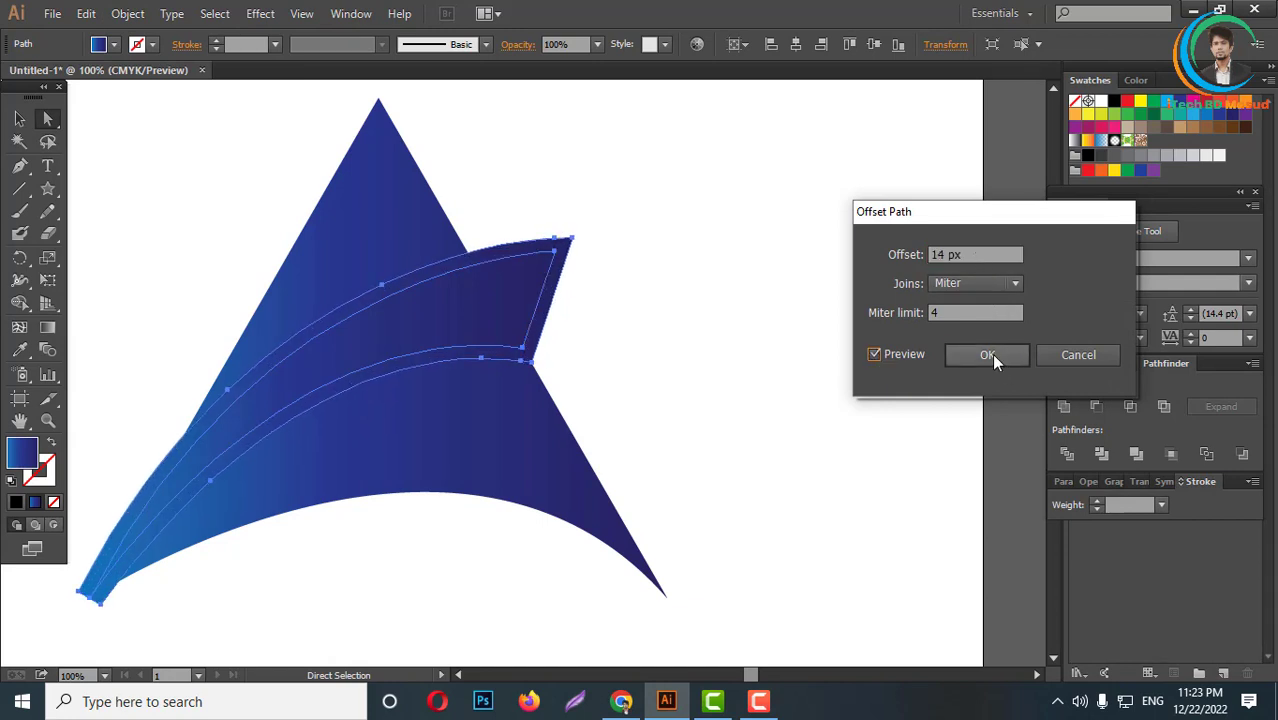
{"action": "left_click", "coordinate": [987, 355]}
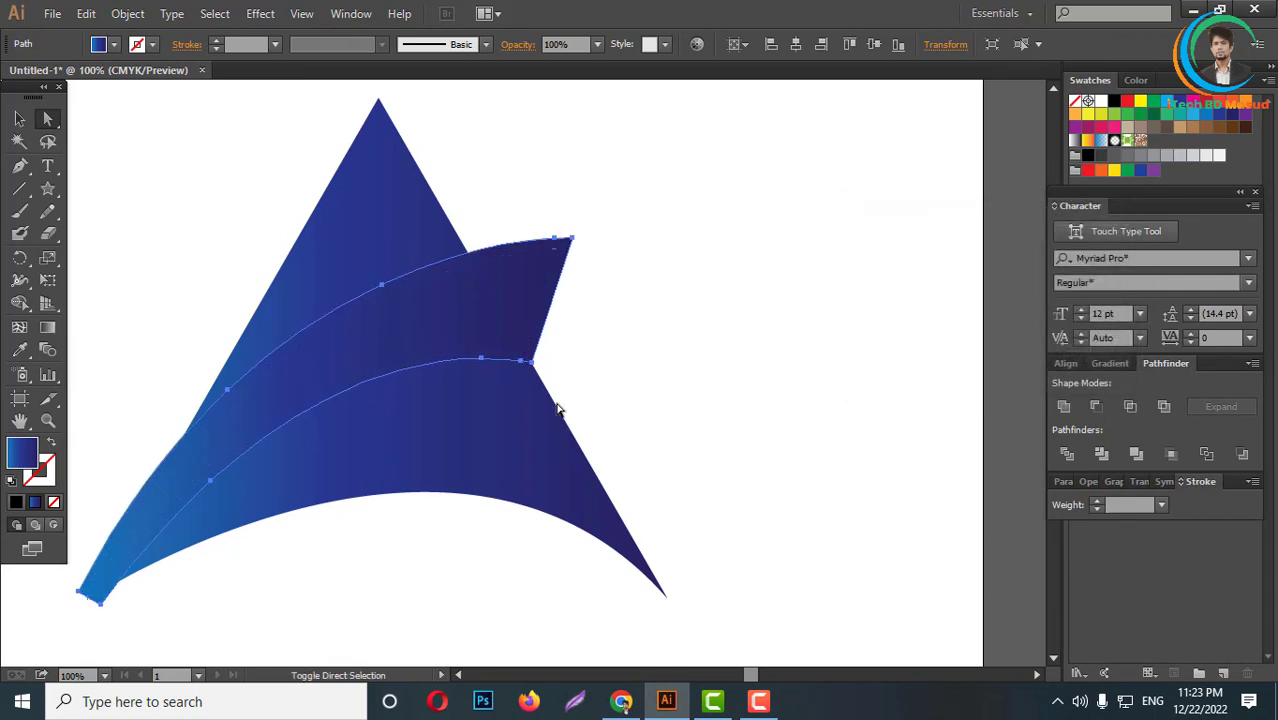
- Divide the overlapping shapes with Pathfinder and delete the thin offset pieces
{"action": "left_click", "coordinate": [1064, 455]}
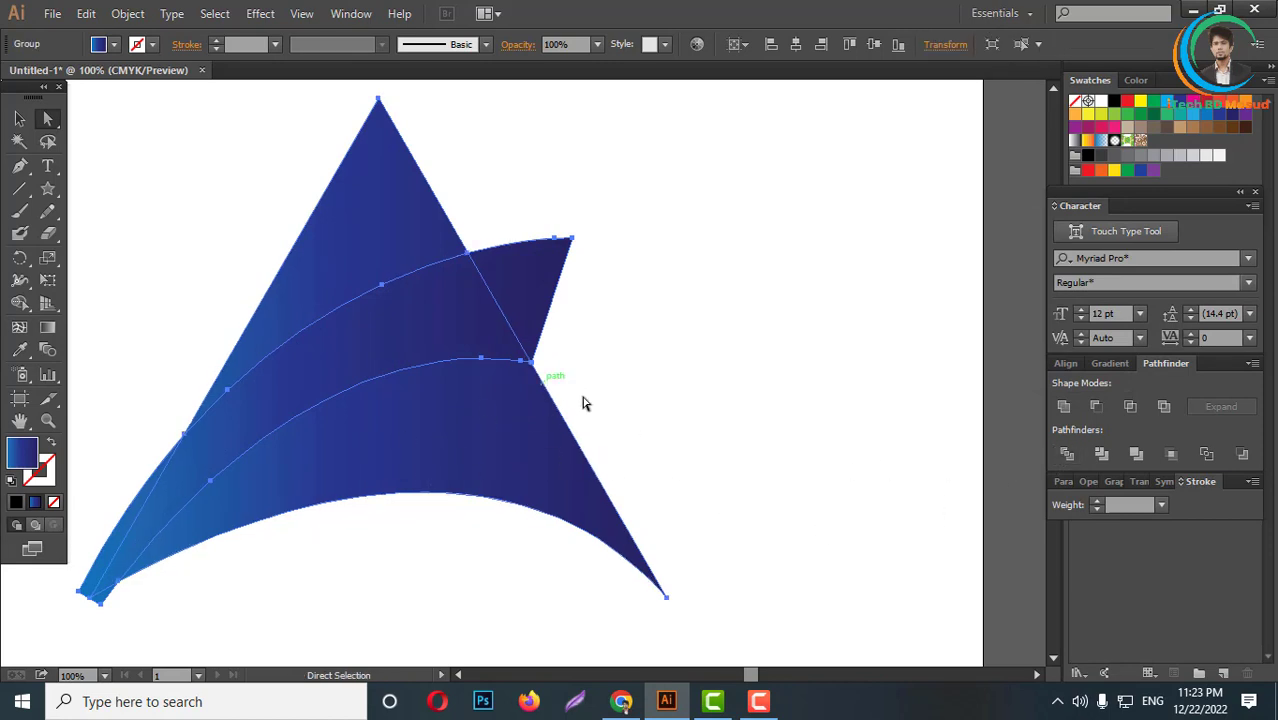
{"action": "left_click", "coordinate": [499, 437]}
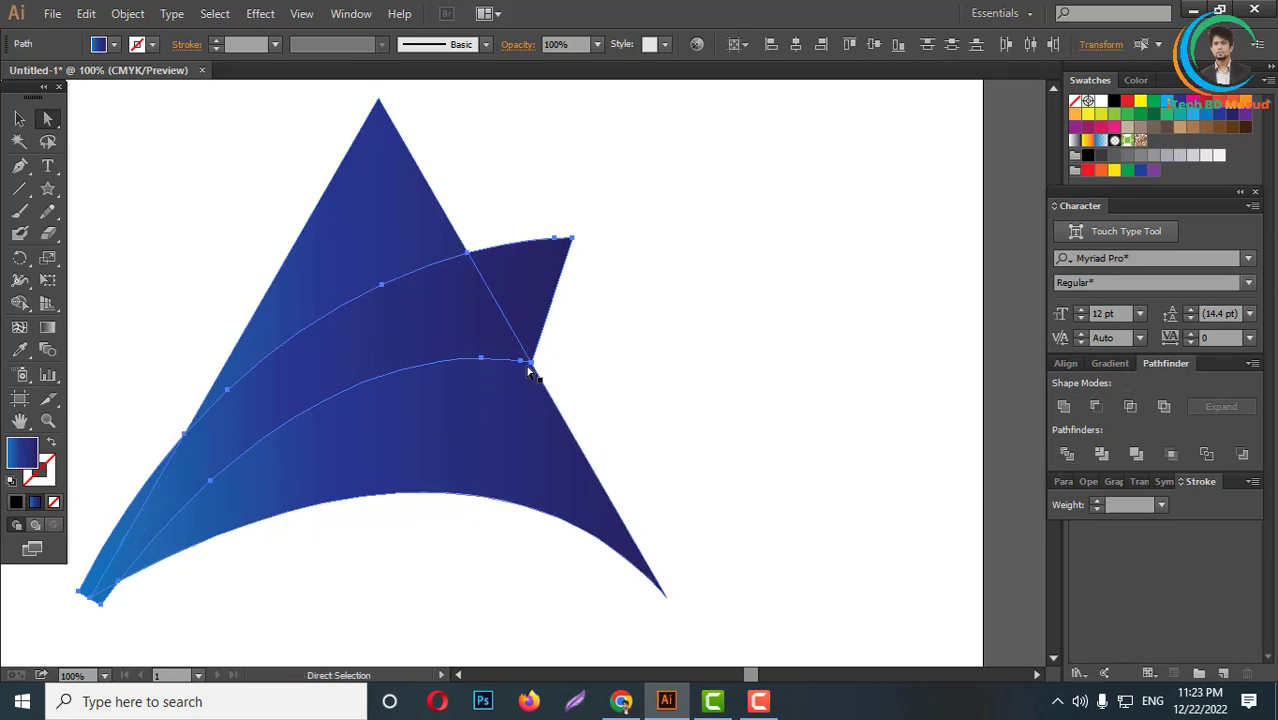
{"action": "key", "text": "Delete"}
{"action": "key", "text": "ctrl+0"}
{"action": "key", "text": "ctrl+1"}
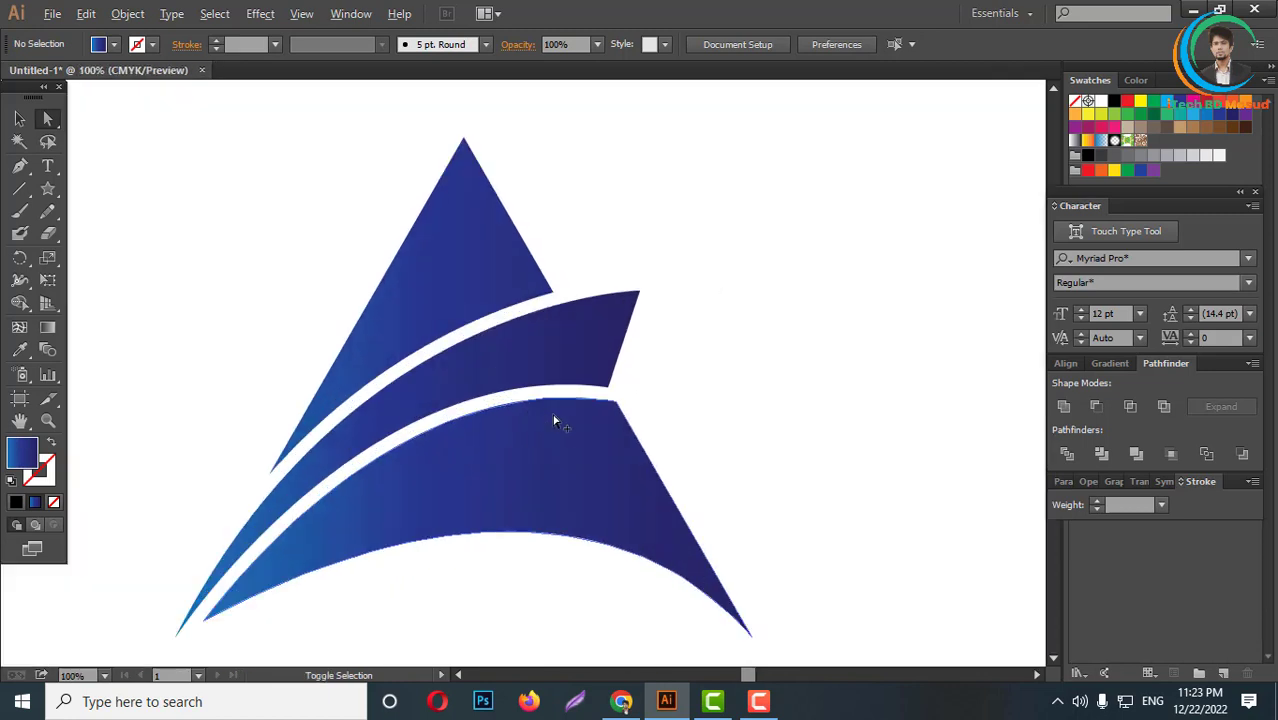
{"action": "scroll", "coordinate": [555, 422], "scroll_direction": "up", "scroll_amount": 1}
- Fill the middle stripe with the orange-yellow gradient
{"action": "left_click", "coordinate": [604, 333]}
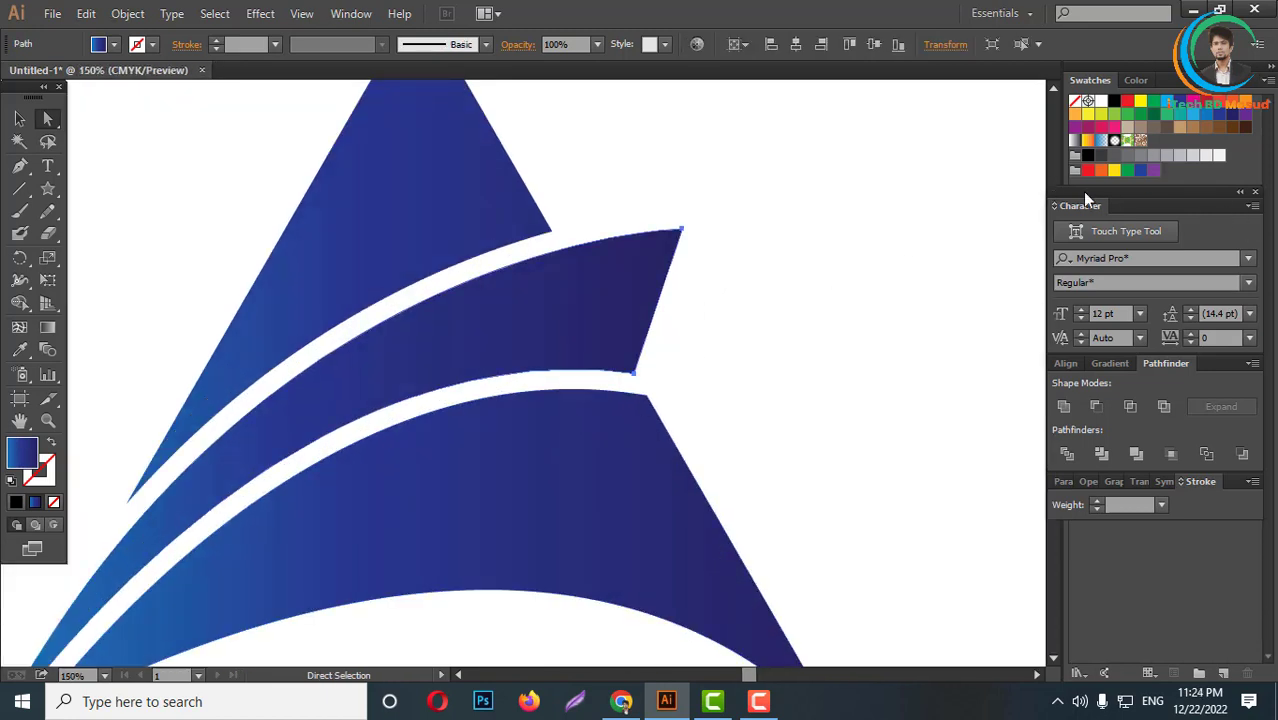
{"action": "left_click", "coordinate": [1087, 142]}
{"action": "left_click", "coordinate": [845, 305]}
{"action": "scroll", "coordinate": [679, 345], "scroll_direction": "down", "scroll_amount": 4}
{"action": "scroll", "coordinate": [967, 305], "scroll_direction": "up", "scroll_amount": 1}
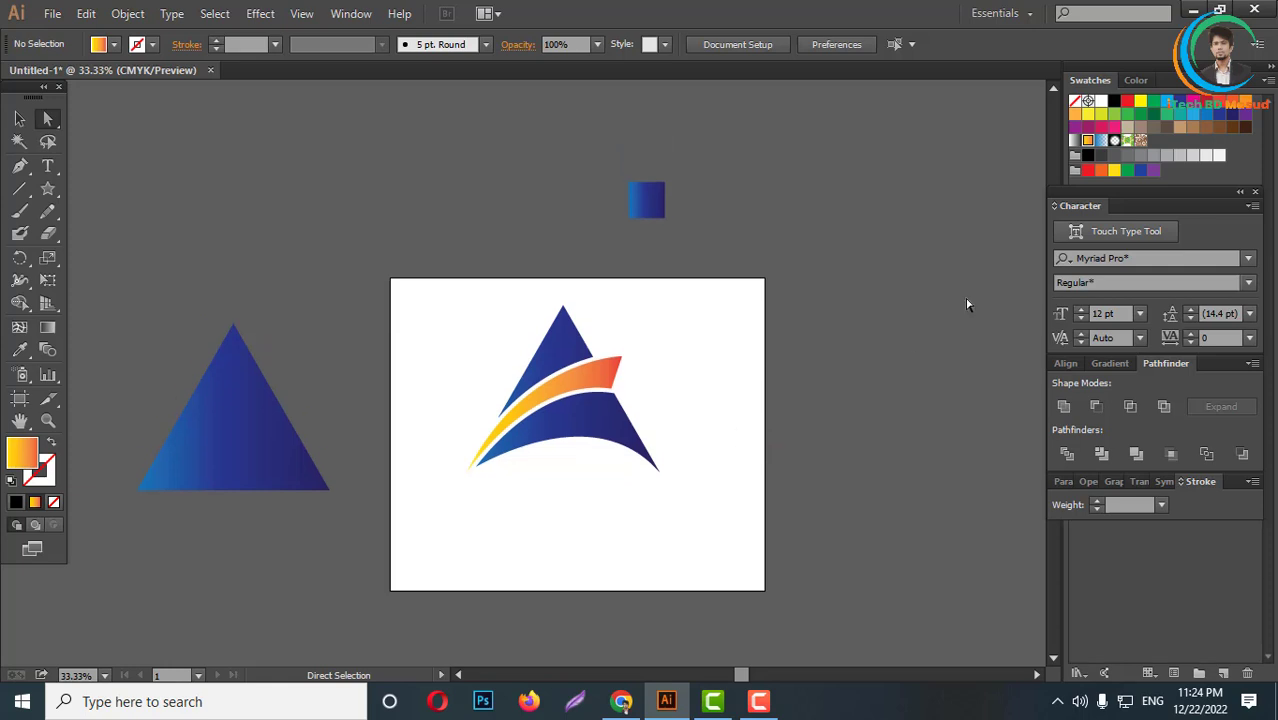
- Group the logo pieces and move the group up-left off the artboard
{"action": "left_click", "coordinate": [21, 121]}
{"action": "left_click_drag", "start_coordinate": [408, 337], "coordinate": [631, 474]}
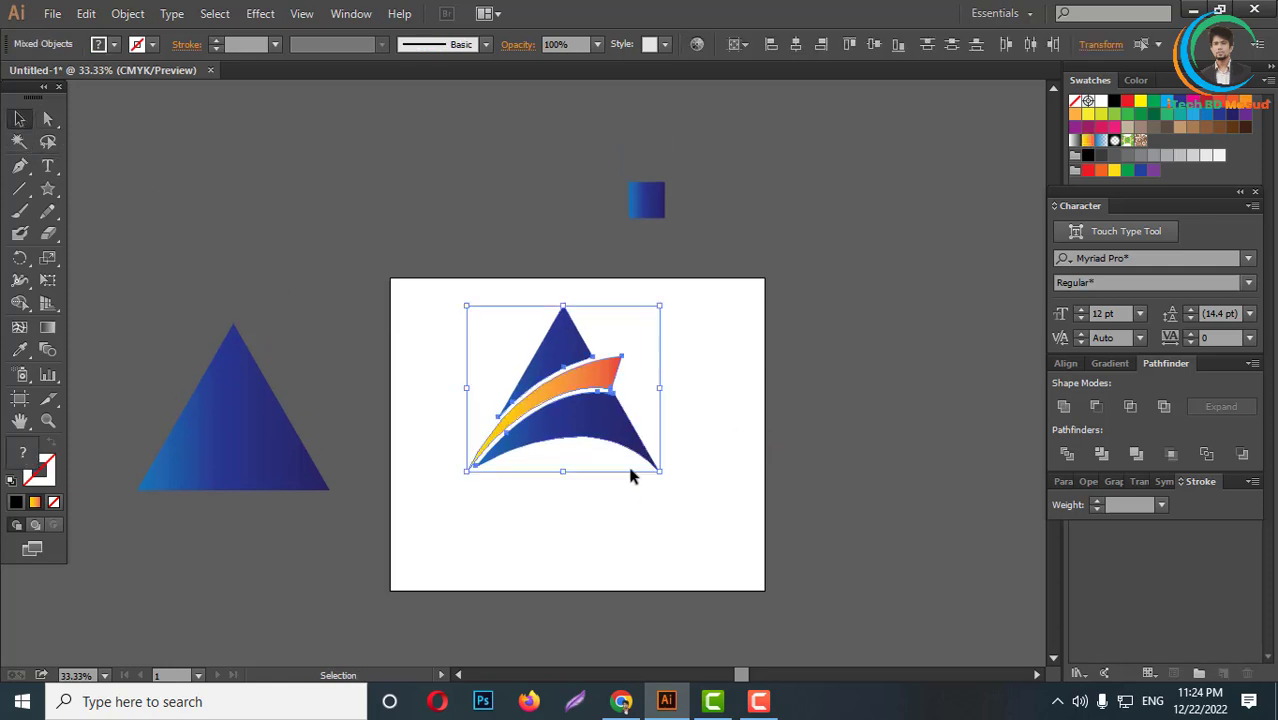
{"action": "right_click", "coordinate": [596, 374]}
{"action": "left_click", "coordinate": [643, 459]}
{"action": "scroll", "coordinate": [637, 384], "scroll_direction": "down", "scroll_amount": 1}
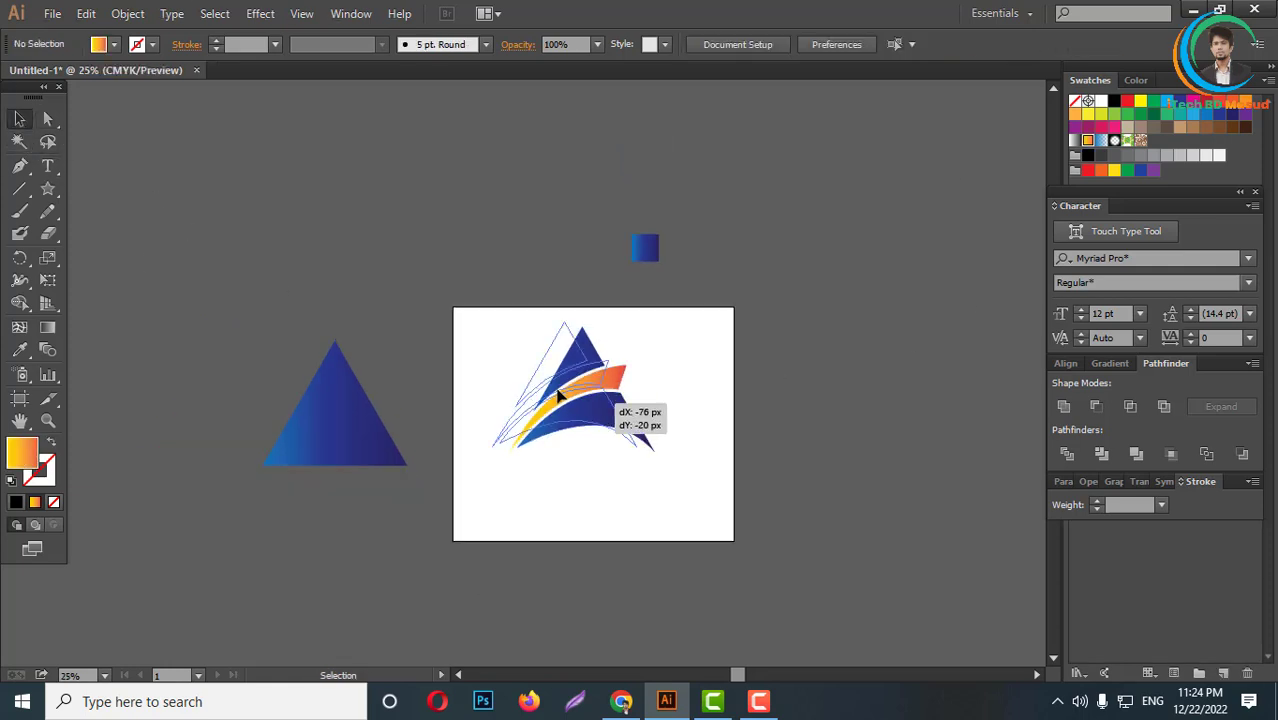
{"action": "left_click_drag", "start_coordinate": [614, 409], "coordinate": [348, 265]}
{"action": "left_click", "coordinate": [447, 352]}
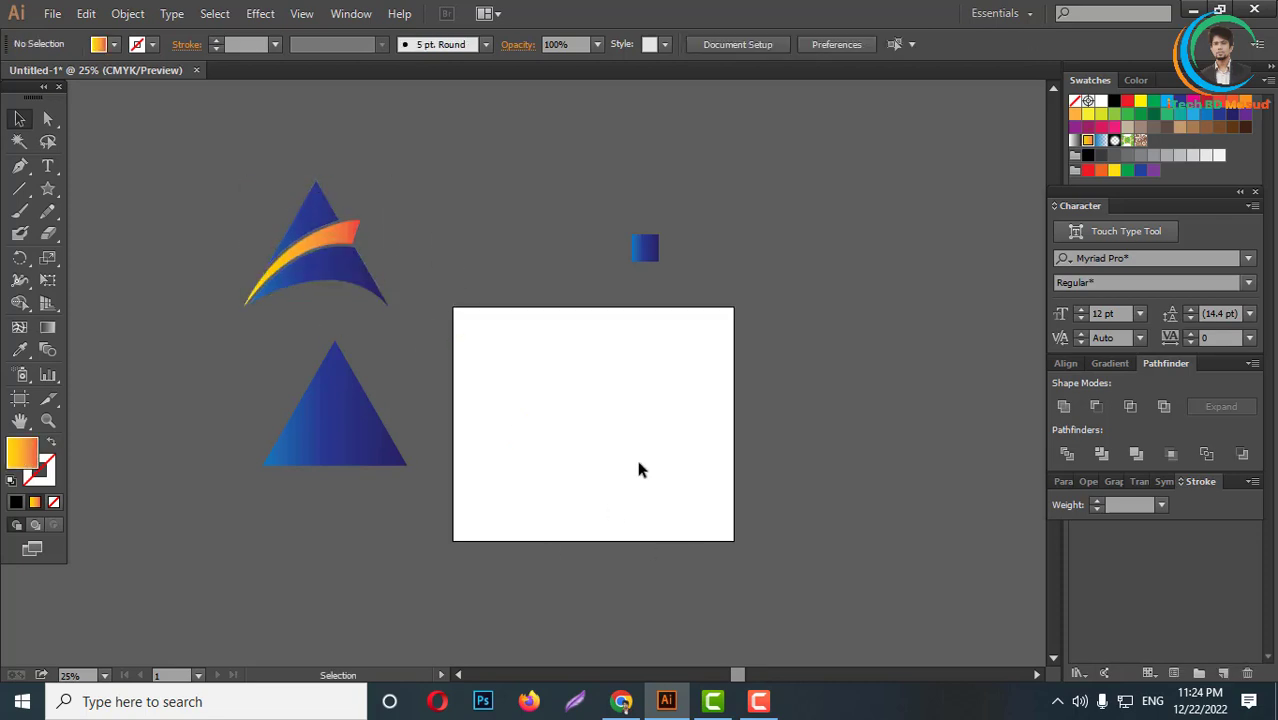
- Place a copy of the blue triangle on the artboard
{"action": "scroll", "coordinate": [640, 470], "scroll_direction": "down", "scroll_amount": 2}
{"action": "scroll", "coordinate": [607, 450], "scroll_direction": "up", "scroll_amount": 1}
{"action": "left_click_drag", "start_coordinate": [445, 461], "coordinate": [621, 468]}
- Draw a curved shape arching up inside the triangle copy and bulging below its base
{"action": "scroll", "coordinate": [656, 477], "scroll_direction": "up", "scroll_amount": 4}
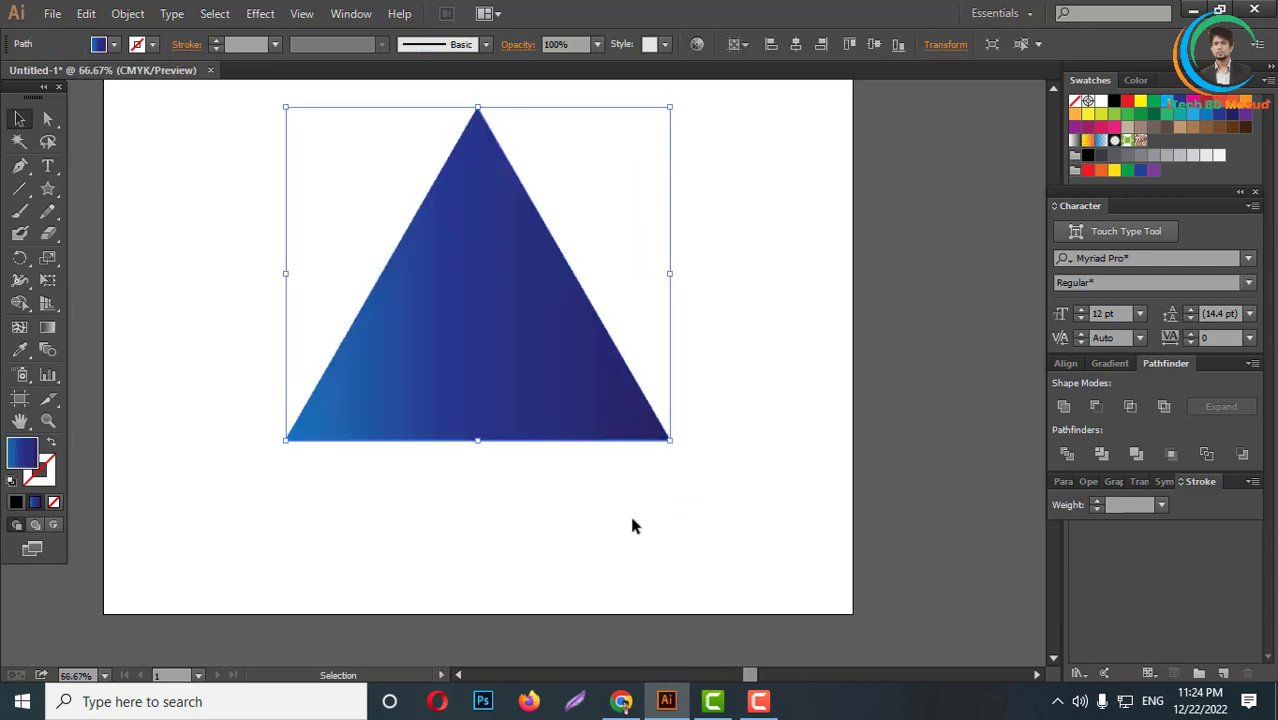
{"action": "left_click", "coordinate": [629, 511]}
{"action": "left_click", "coordinate": [22, 172]}
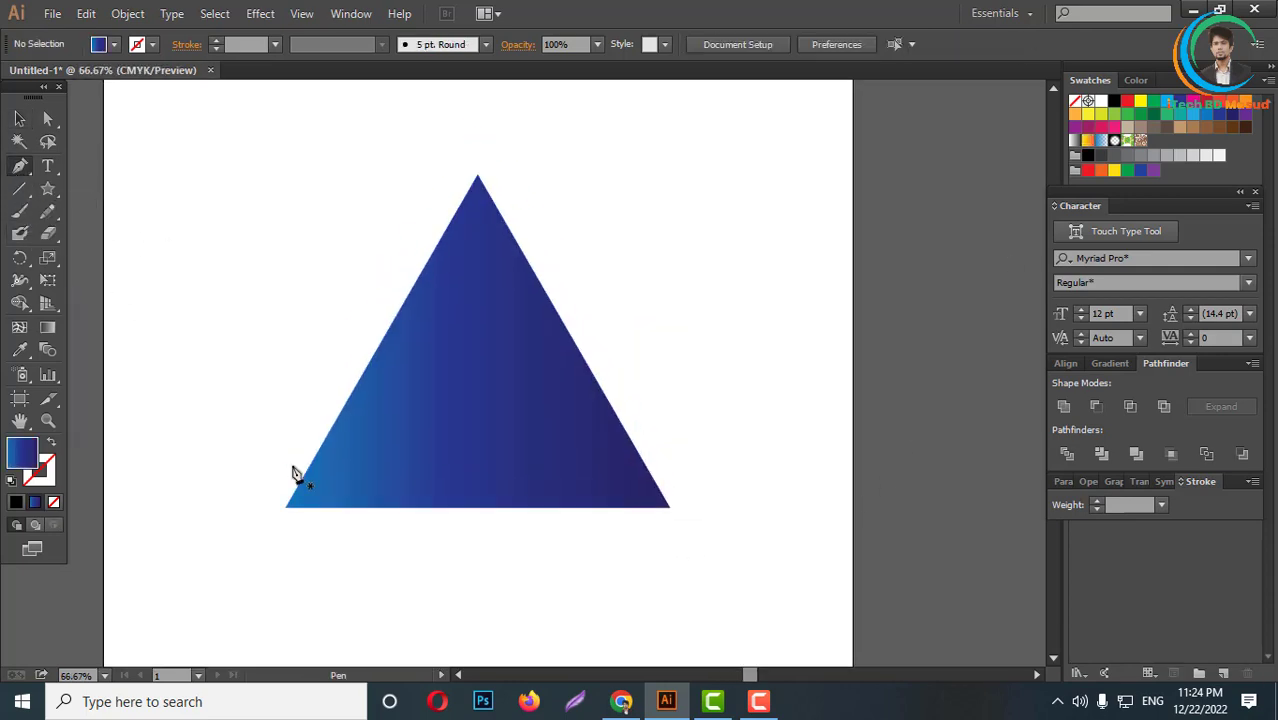
{"action": "left_click_drag", "start_coordinate": [285, 514], "coordinate": [365, 503]}
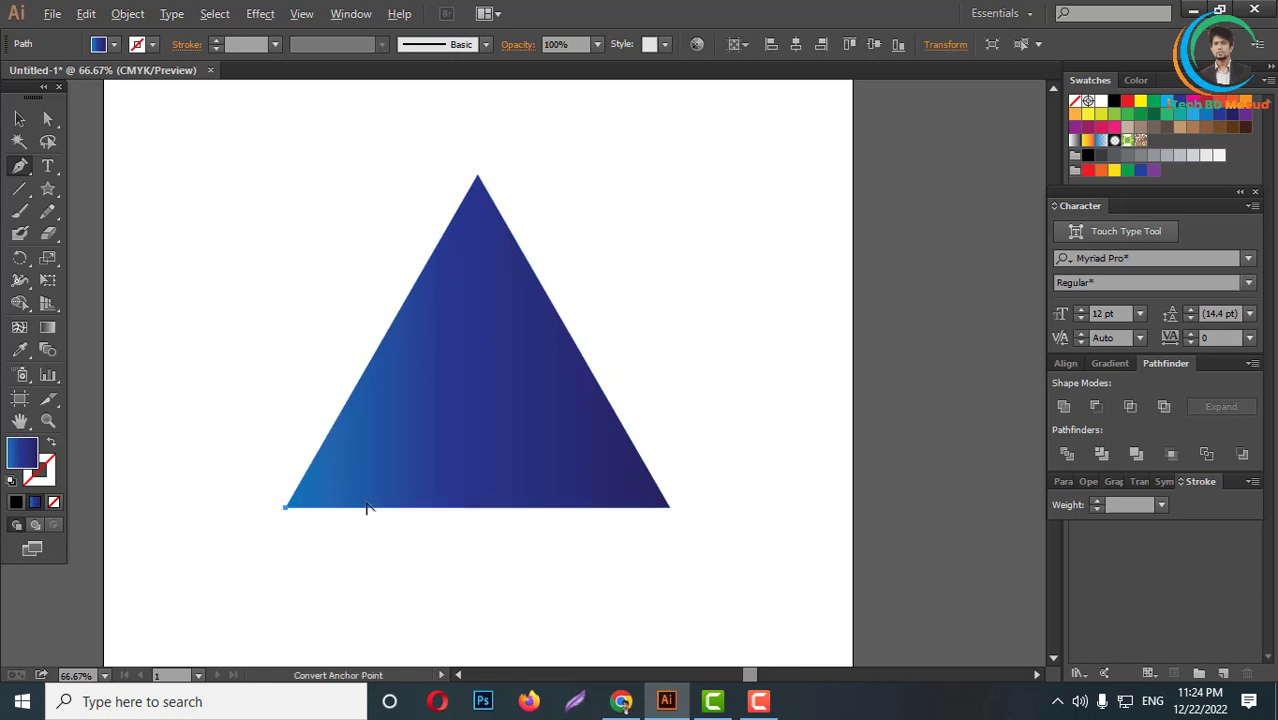
{"action": "scroll", "coordinate": [365, 503], "scroll_direction": "up", "scroll_amount": 1}
{"action": "left_click_drag", "start_coordinate": [456, 465], "coordinate": [542, 382]}
{"action": "left_click_drag", "start_coordinate": [594, 347], "coordinate": [637, 296]}
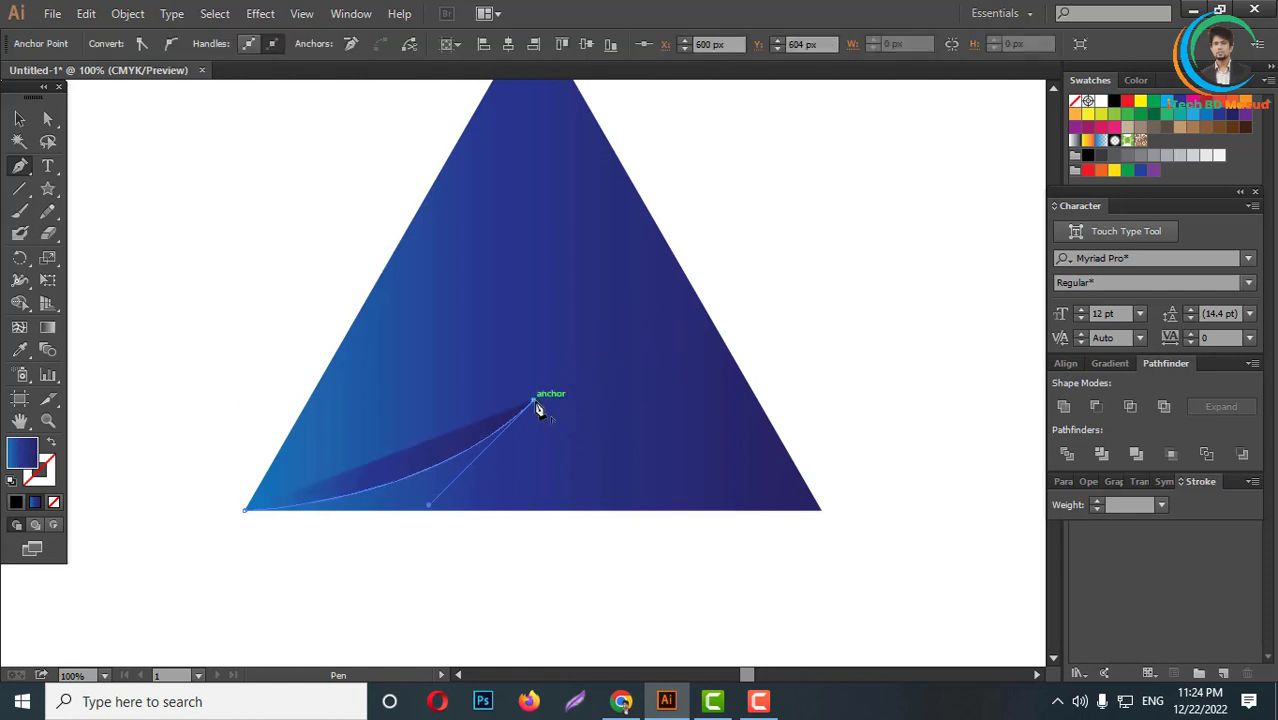
{"action": "mouse_move", "coordinate": [822, 512]}
{"action": "left_mouse_down"}
{"action": "mouse_move", "coordinate": [1033, 548]}
{"action": "mouse_move", "coordinate": [1040, 527]}
{"action": "left_mouse_up"}
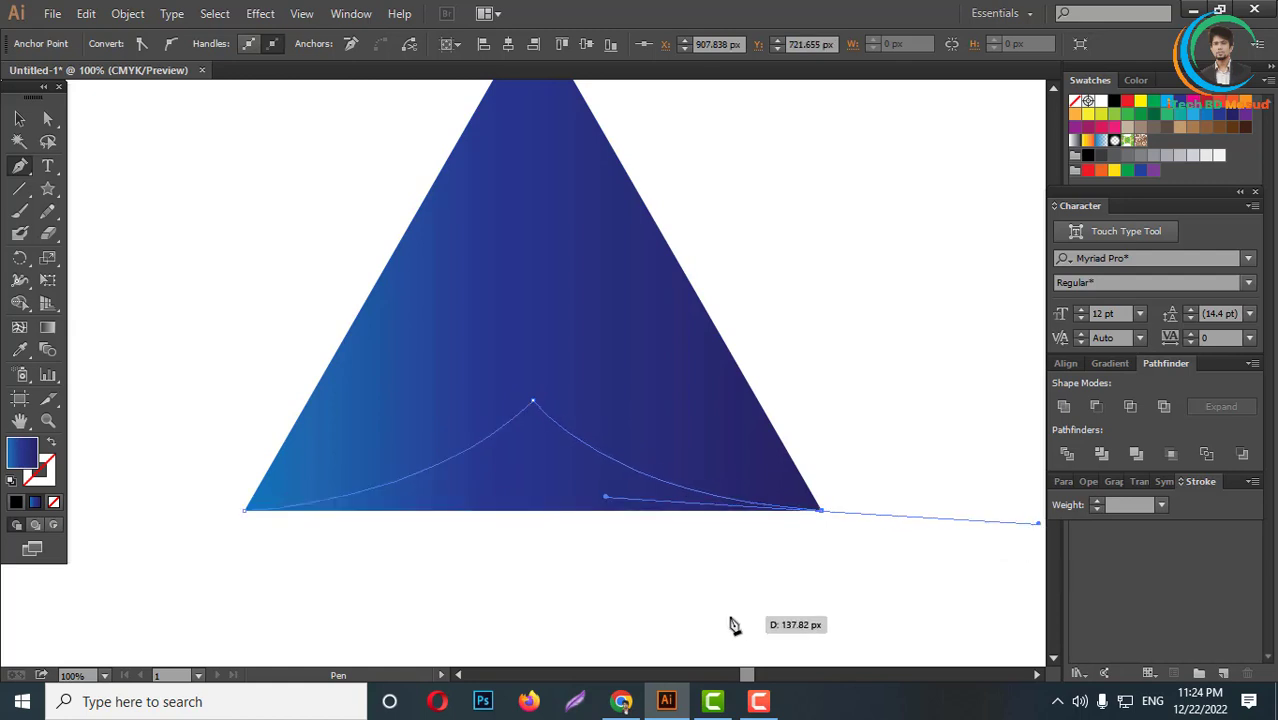
{"action": "left_click_drag", "start_coordinate": [570, 616], "coordinate": [305, 599]}
{"action": "key", "text": "ctrl"}
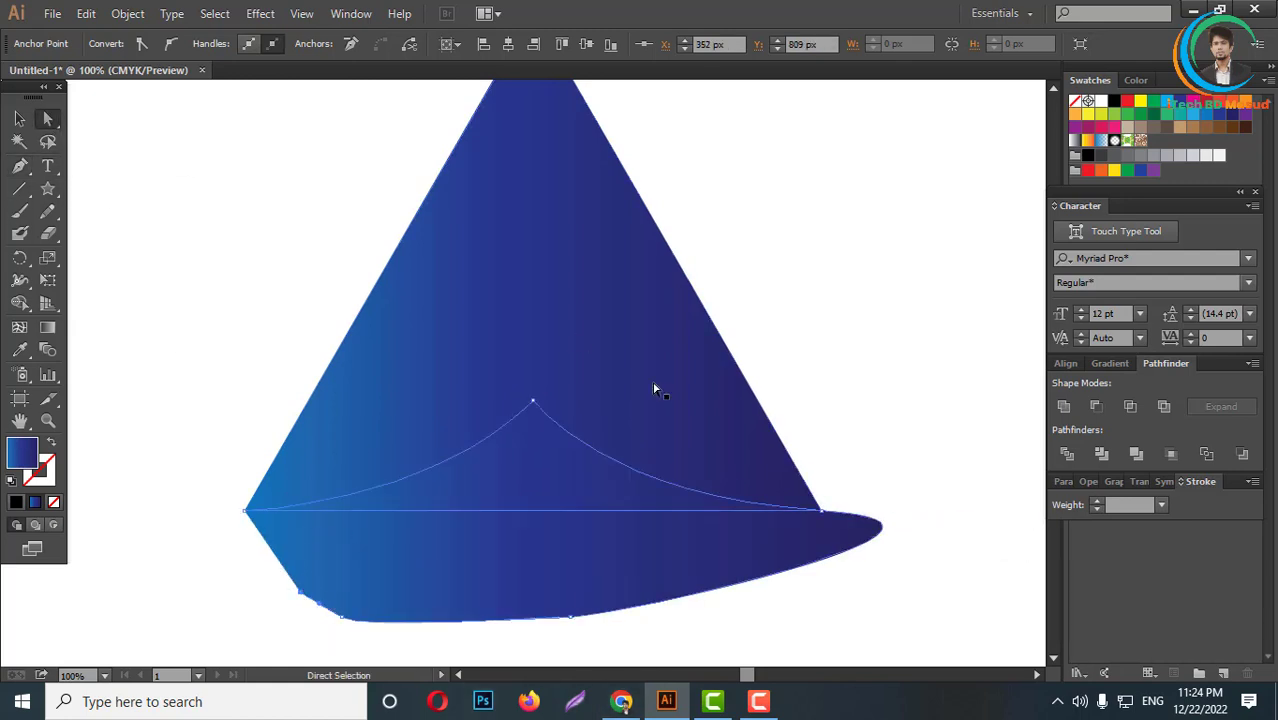
- Subtract the curved shape from the triangle with Minus Front to form the arched A
{"action": "left_click", "coordinate": [1095, 406]}
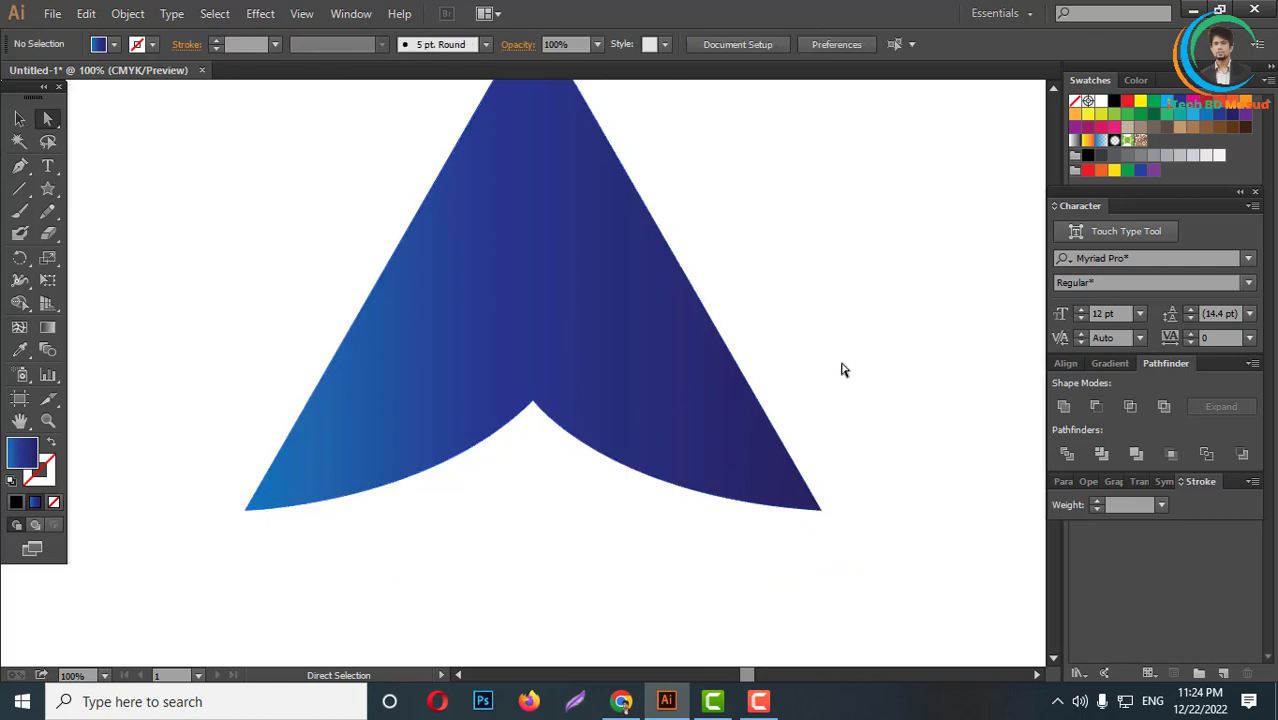
{"action": "key", "text": "ctrl+minus"}
{"action": "key", "text": "ctrl+minus"}
{"action": "key", "text": "ctrl+minus"}
{"action": "key", "text": "ctrl+plus"}
{"action": "key", "text": "ctrl+plus"}
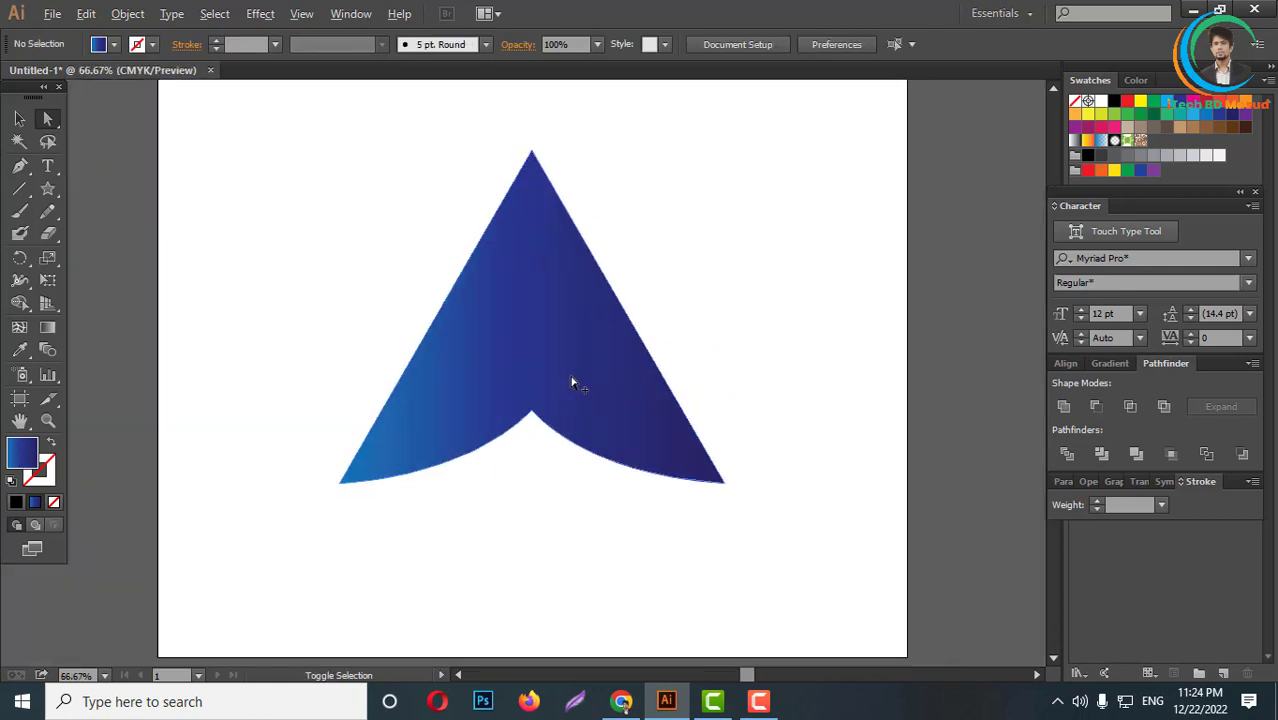
- Draw a curved band across the A and cut it out, splitting peak from lower band
{"action": "left_click", "coordinate": [21, 167]}
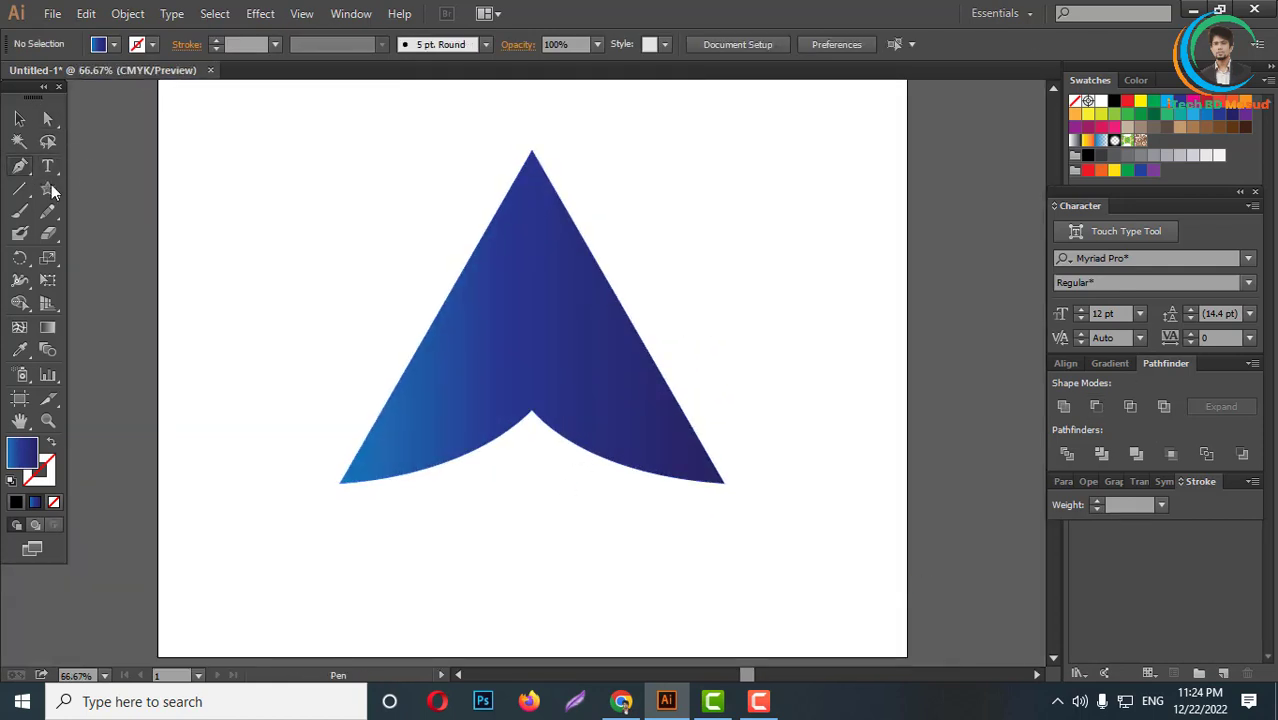
{"action": "left_click", "coordinate": [399, 380]}
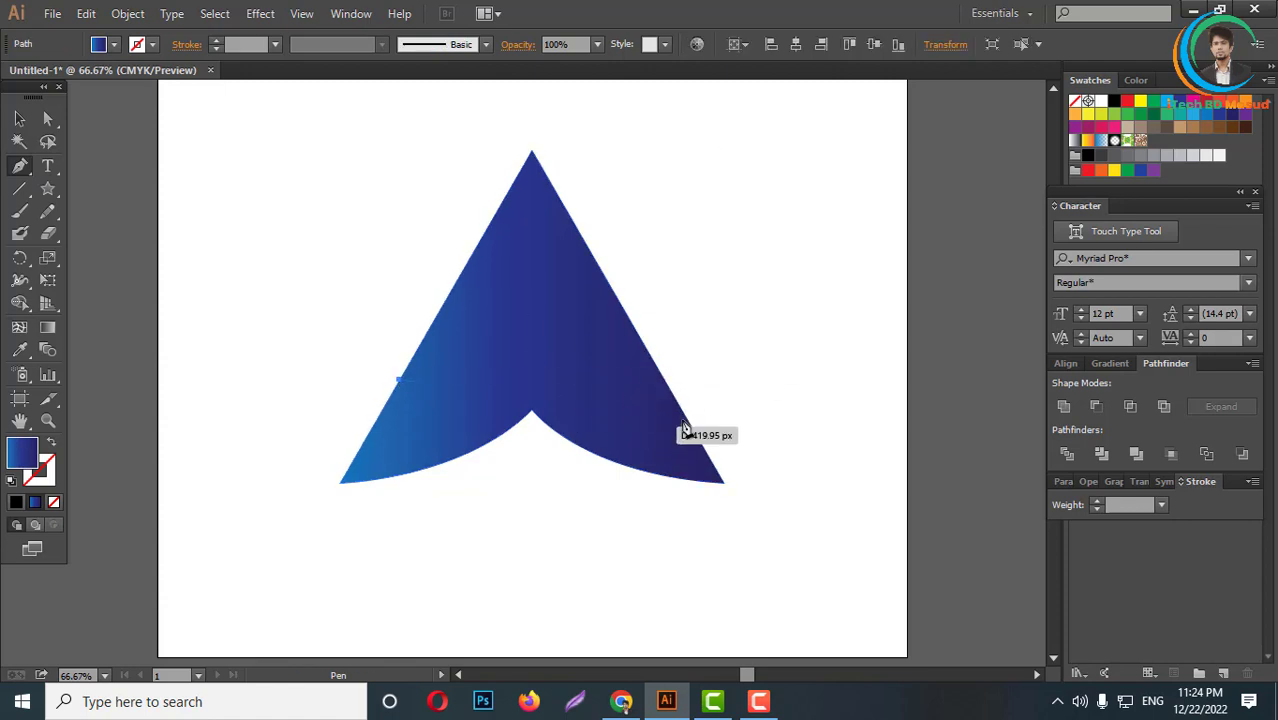
{"action": "left_click_drag", "start_coordinate": [676, 400], "coordinate": [773, 516]}
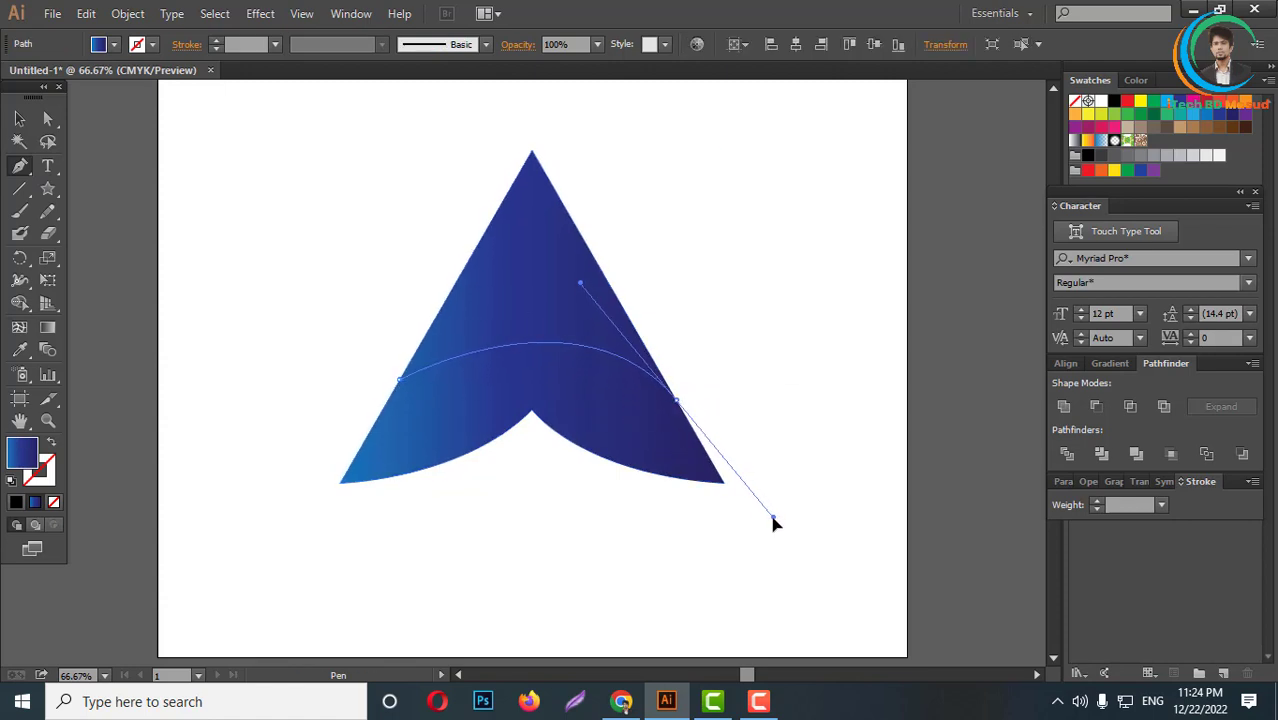
{"action": "key", "text": "ctrl+shift+a"}
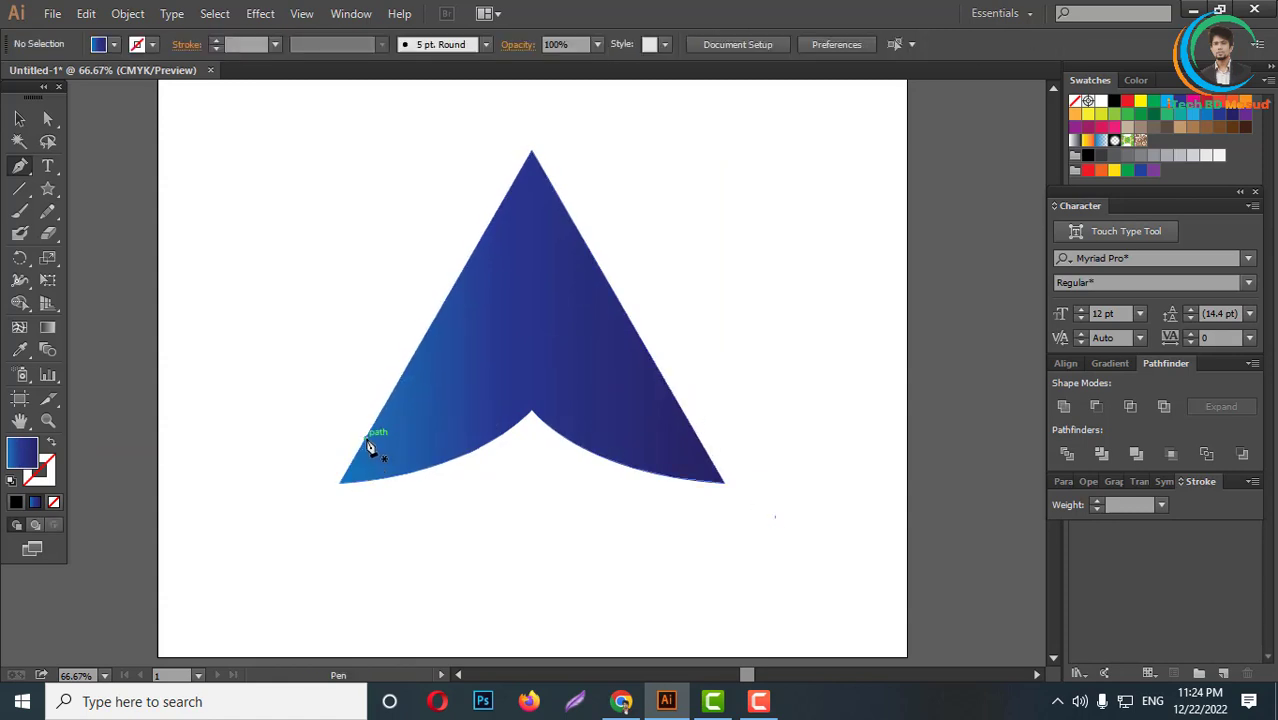
{"action": "left_click", "coordinate": [366, 438]}
{"action": "left_click_drag", "start_coordinate": [668, 388], "coordinate": [816, 511]}
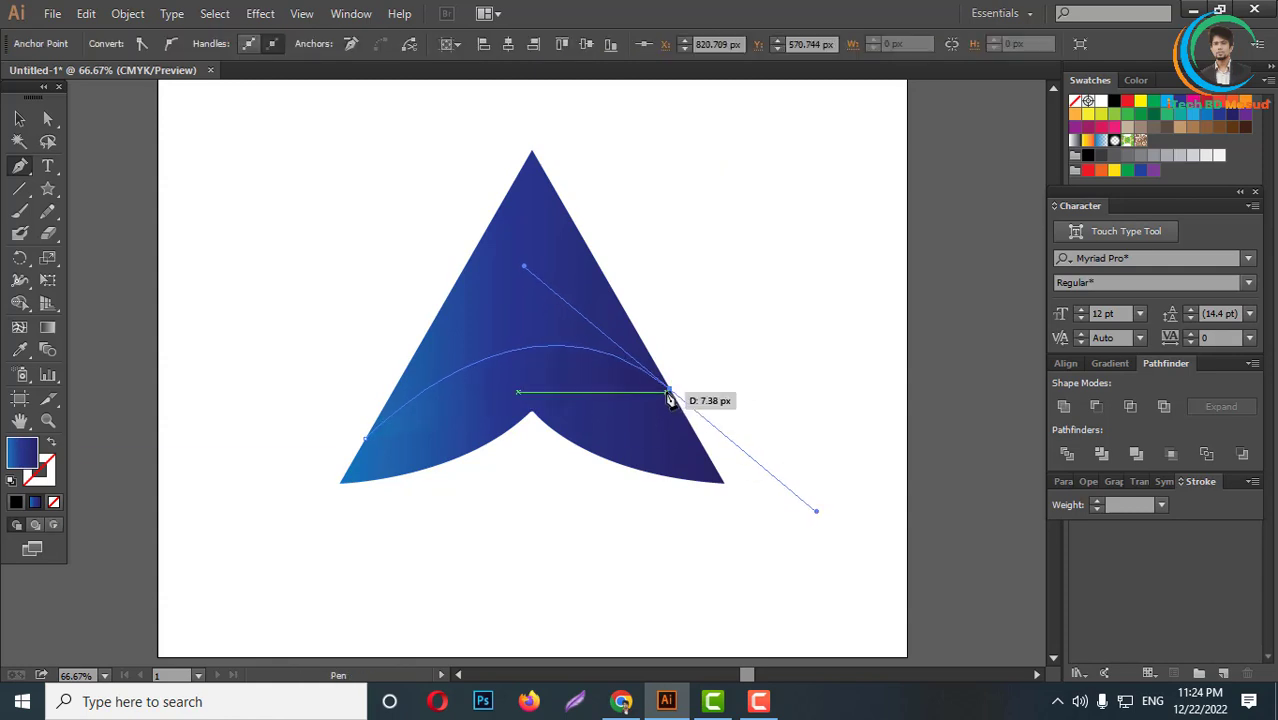
{"action": "left_click", "coordinate": [668, 391]}
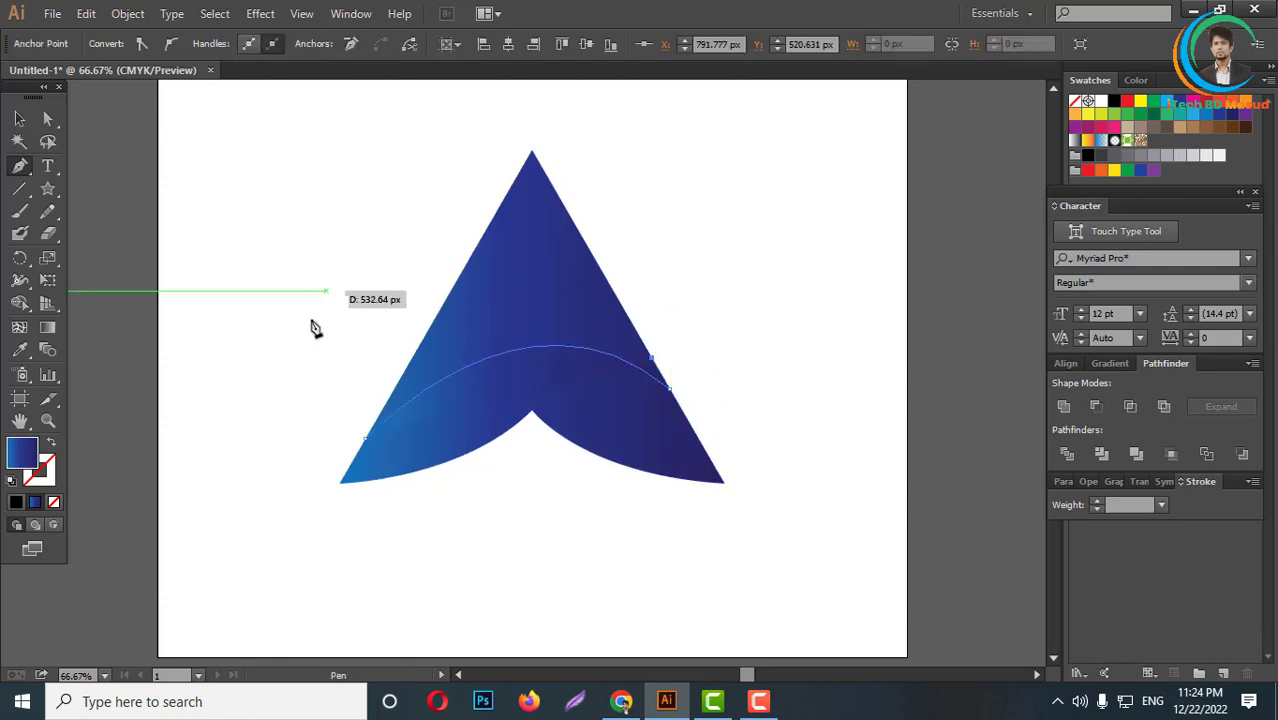
{"action": "left_click_drag", "start_coordinate": [366, 430], "coordinate": [248, 583]}
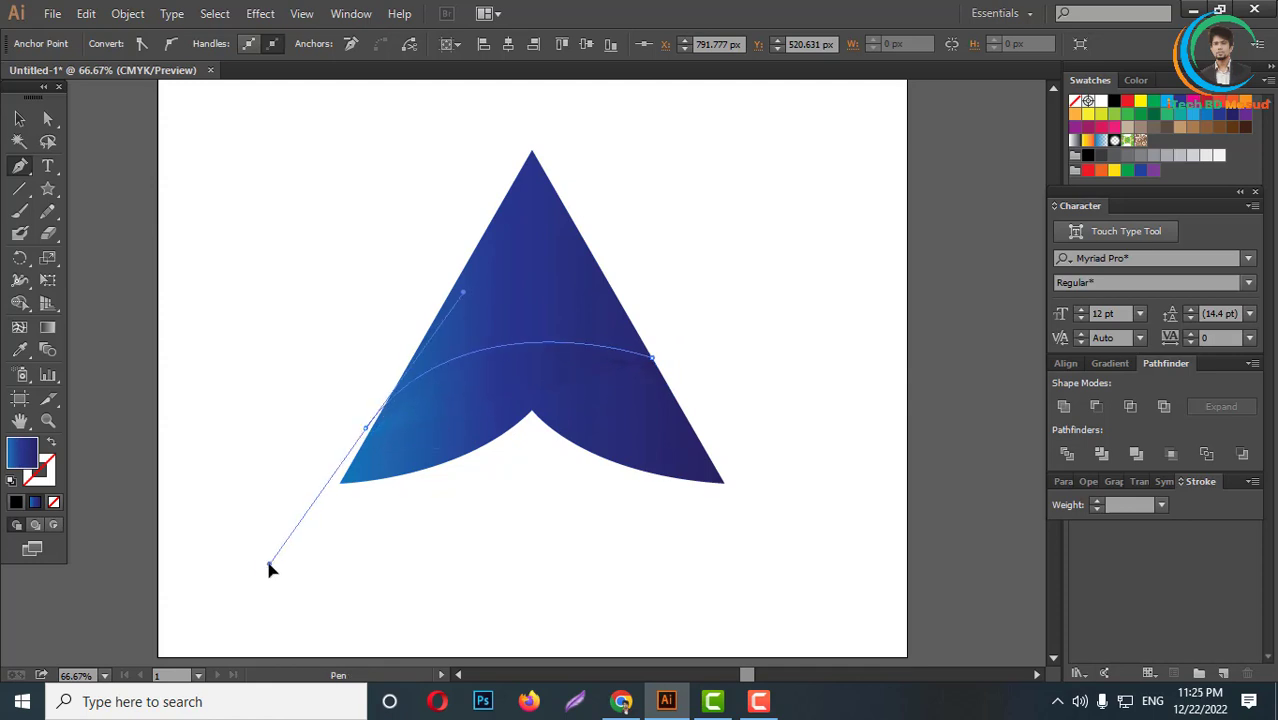
{"action": "mouse_move", "coordinate": [312, 510]}
{"action": "left_mouse_down"}
{"action": "mouse_move", "coordinate": [365, 447]}
{"action": "mouse_move", "coordinate": [186, 637]}
{"action": "mouse_move", "coordinate": [210, 637]}
{"action": "left_mouse_up"}
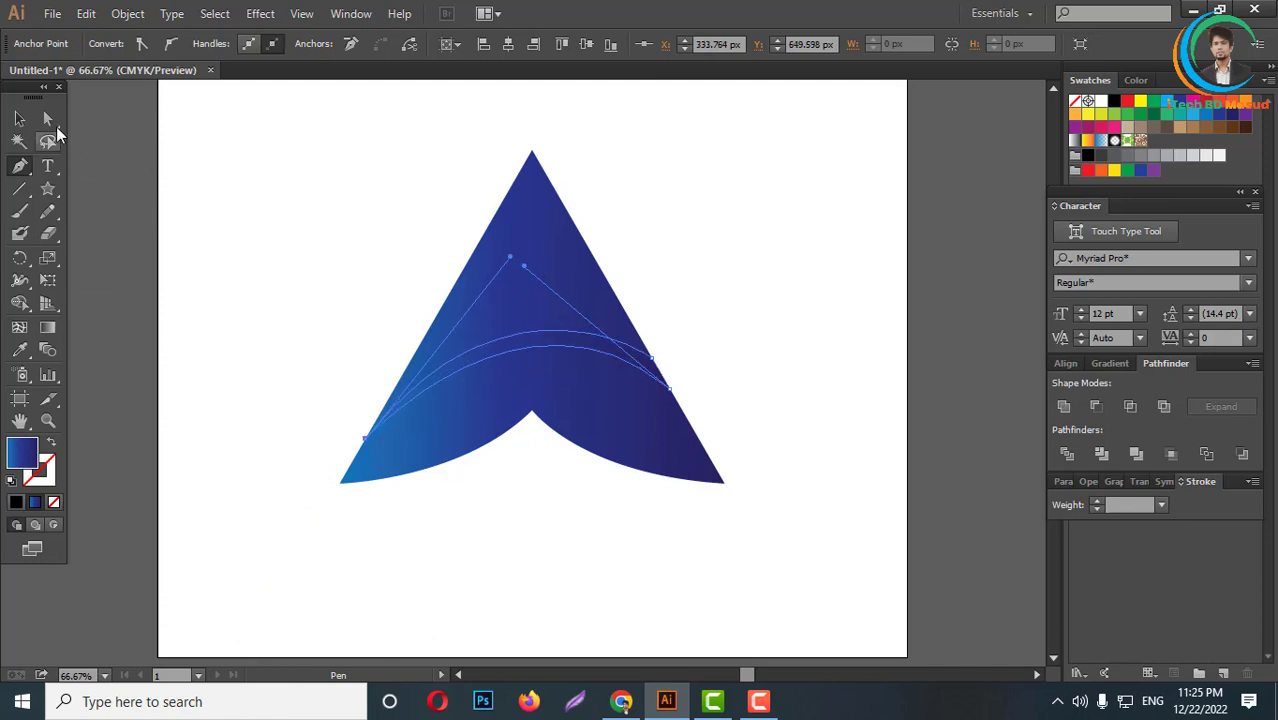
{"action": "key", "text": "ctrl"}
{"action": "left_click", "coordinate": [662, 379]}
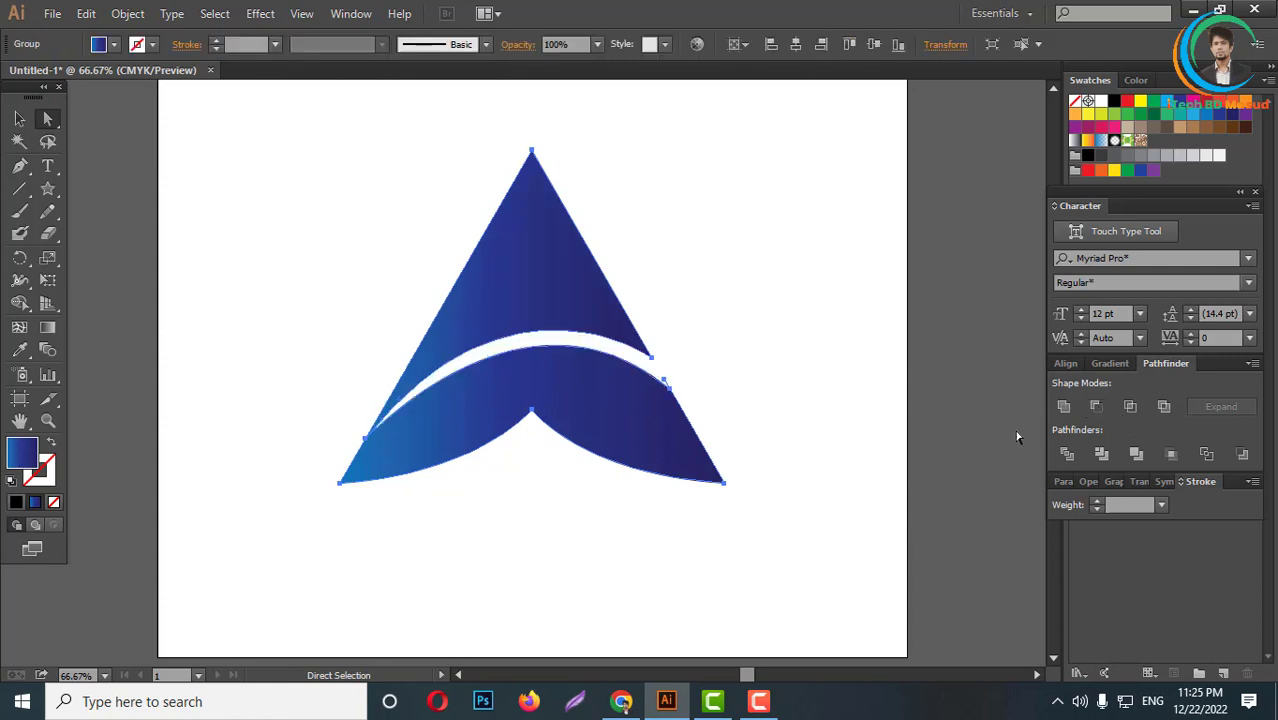
- Drag the stray anchor at the lower band's right edge back to a clean edge
{"action": "scroll", "coordinate": [676, 336], "scroll_direction": "down", "scroll_amount": 3}
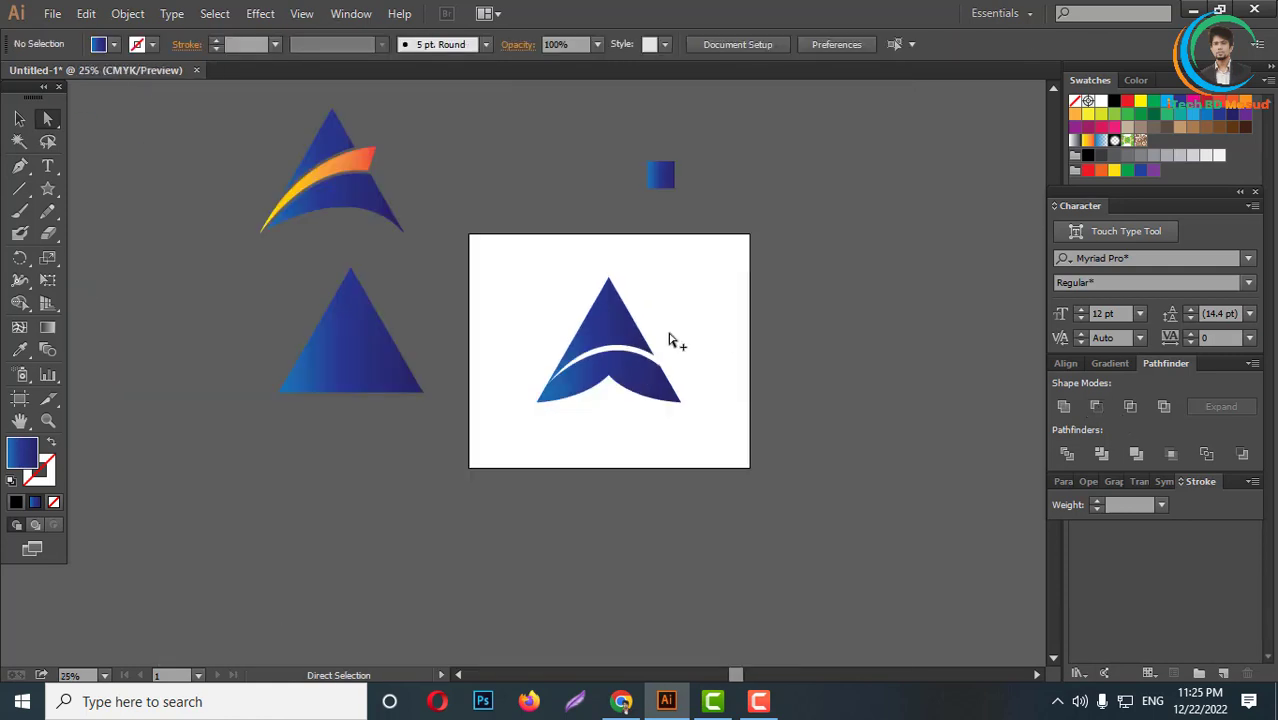
{"action": "scroll", "coordinate": [662, 338], "scroll_direction": "up", "scroll_amount": 3}
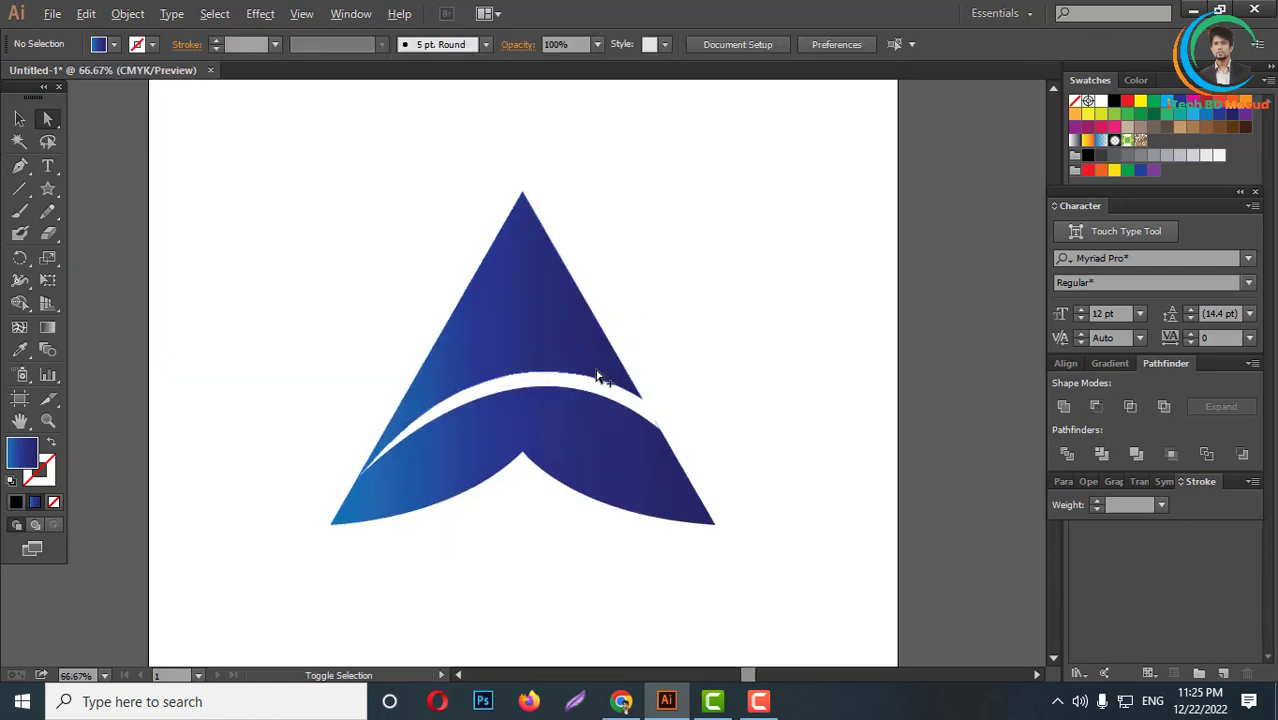
{"action": "scroll", "coordinate": [600, 374], "scroll_direction": "down", "scroll_amount": 3}
{"action": "scroll", "coordinate": [600, 374], "scroll_direction": "up", "scroll_amount": 4}
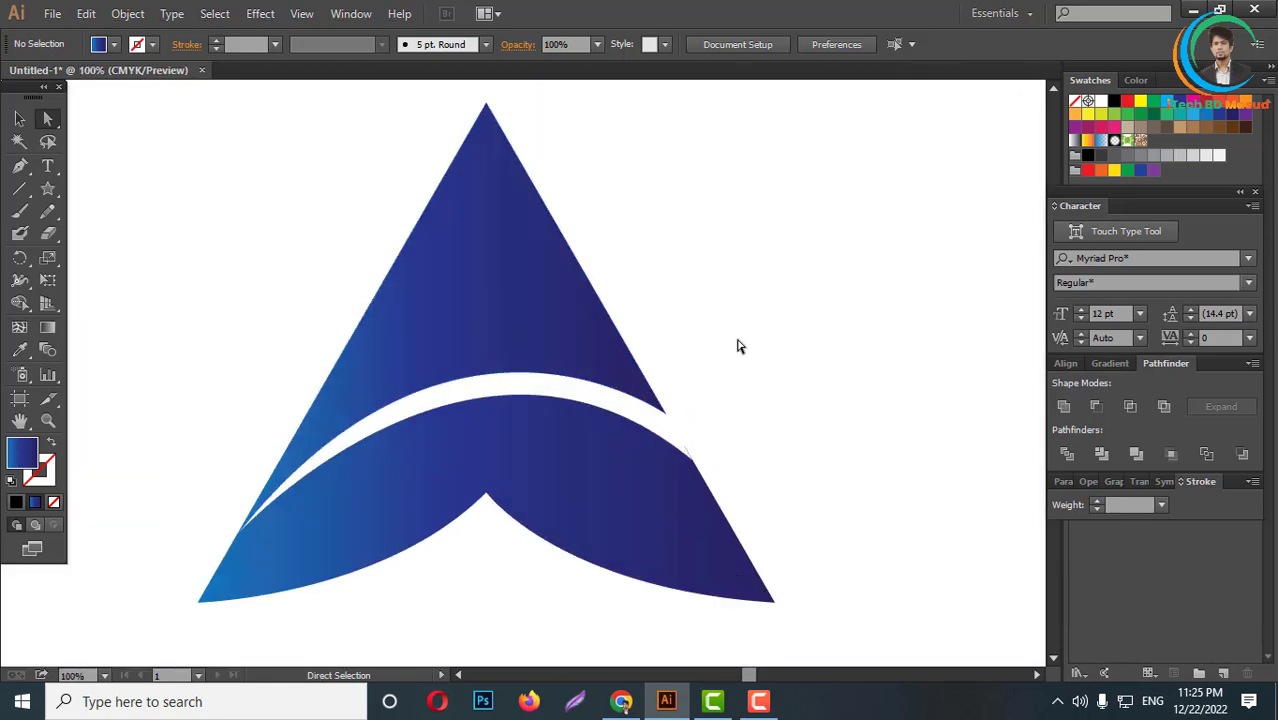
{"action": "scroll", "coordinate": [718, 466], "scroll_direction": "up", "scroll_amount": 7}
{"action": "left_click_drag", "start_coordinate": [662, 238], "coordinate": [660, 304]}
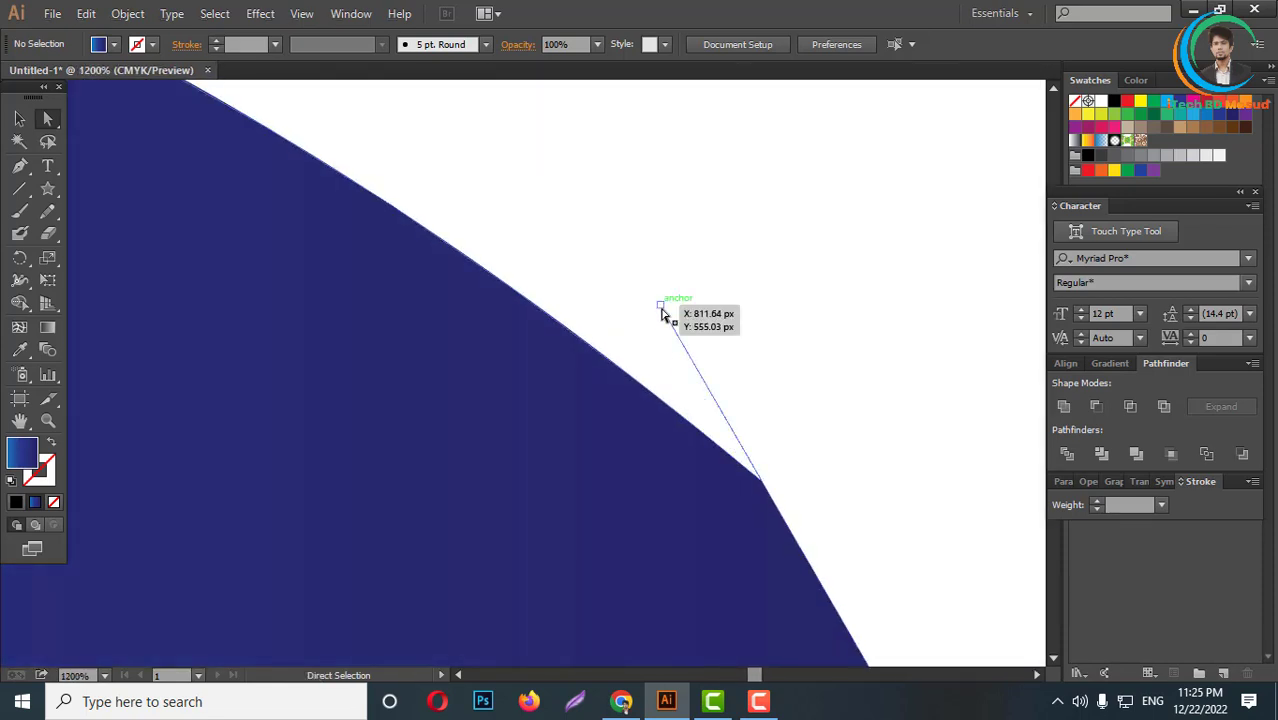
{"action": "left_click", "coordinate": [775, 320]}
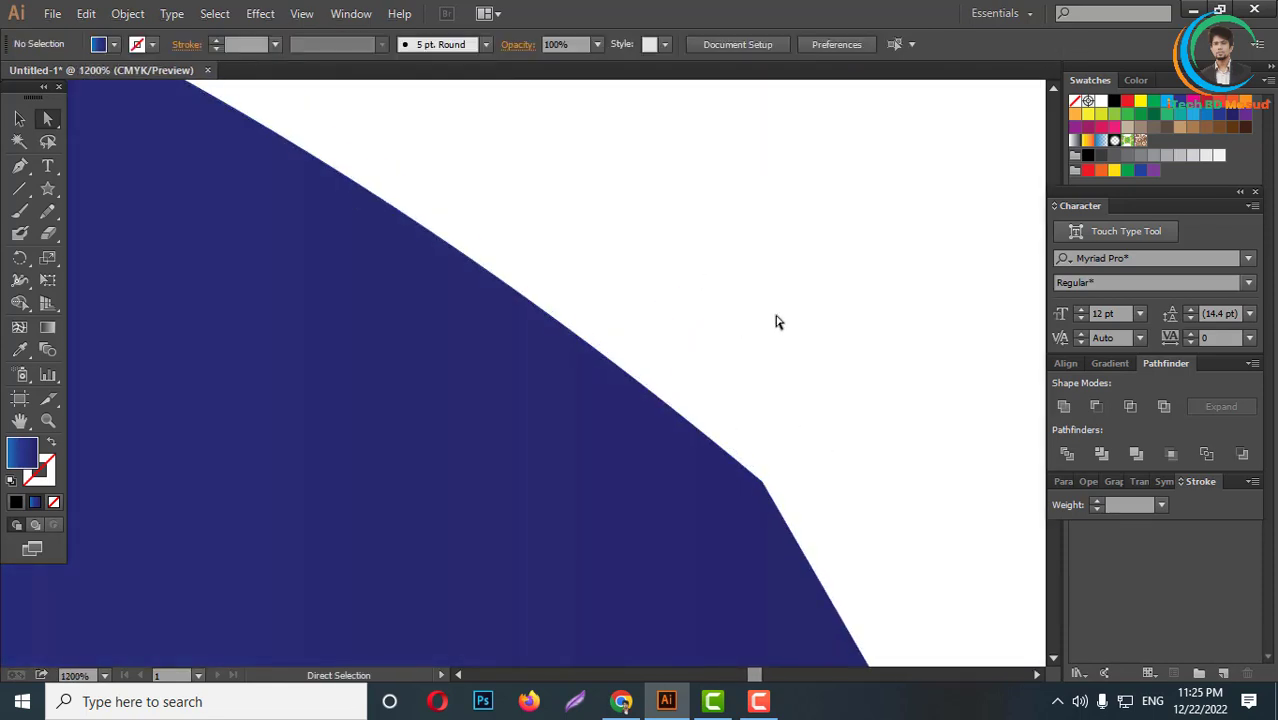
{"action": "scroll", "coordinate": [740, 305], "scroll_direction": "down", "scroll_amount": 5}
{"action": "scroll", "coordinate": [771, 330], "scroll_direction": "down", "scroll_amount": 2}
{"action": "scroll", "coordinate": [695, 370], "scroll_direction": "up", "scroll_amount": 1}
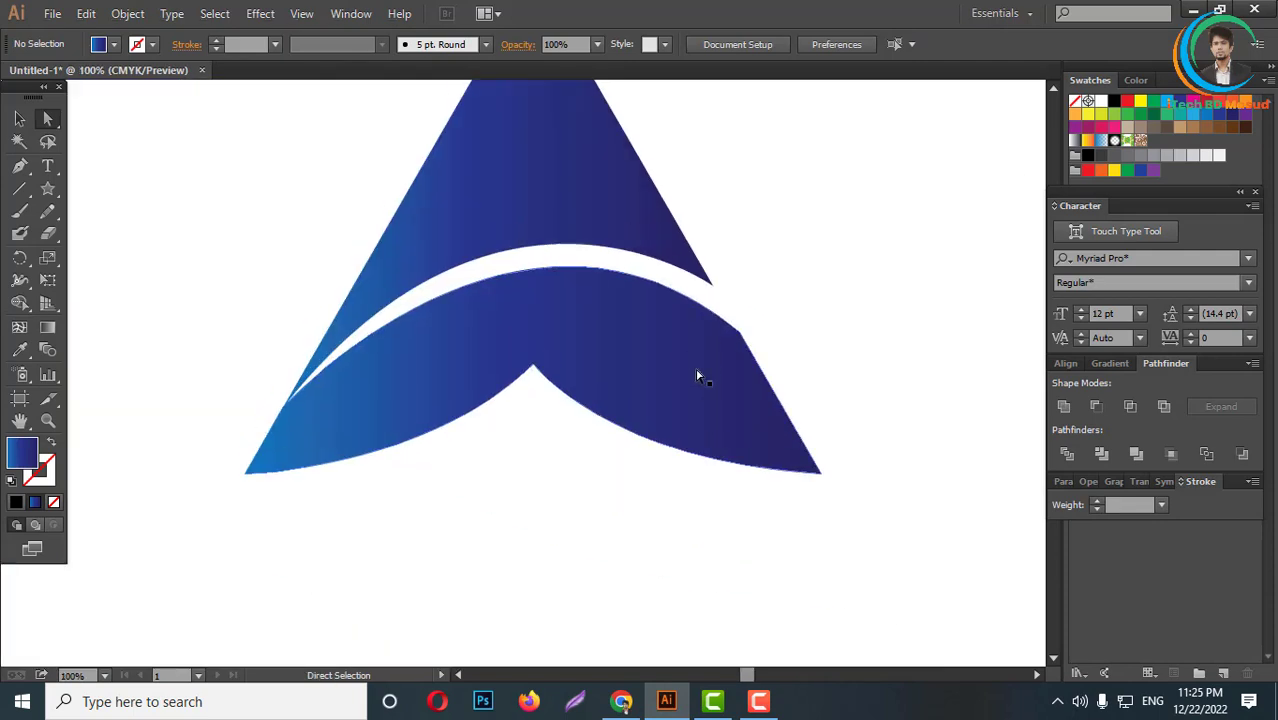
{"action": "scroll", "coordinate": [672, 380], "scroll_direction": "up", "scroll_amount": 2}
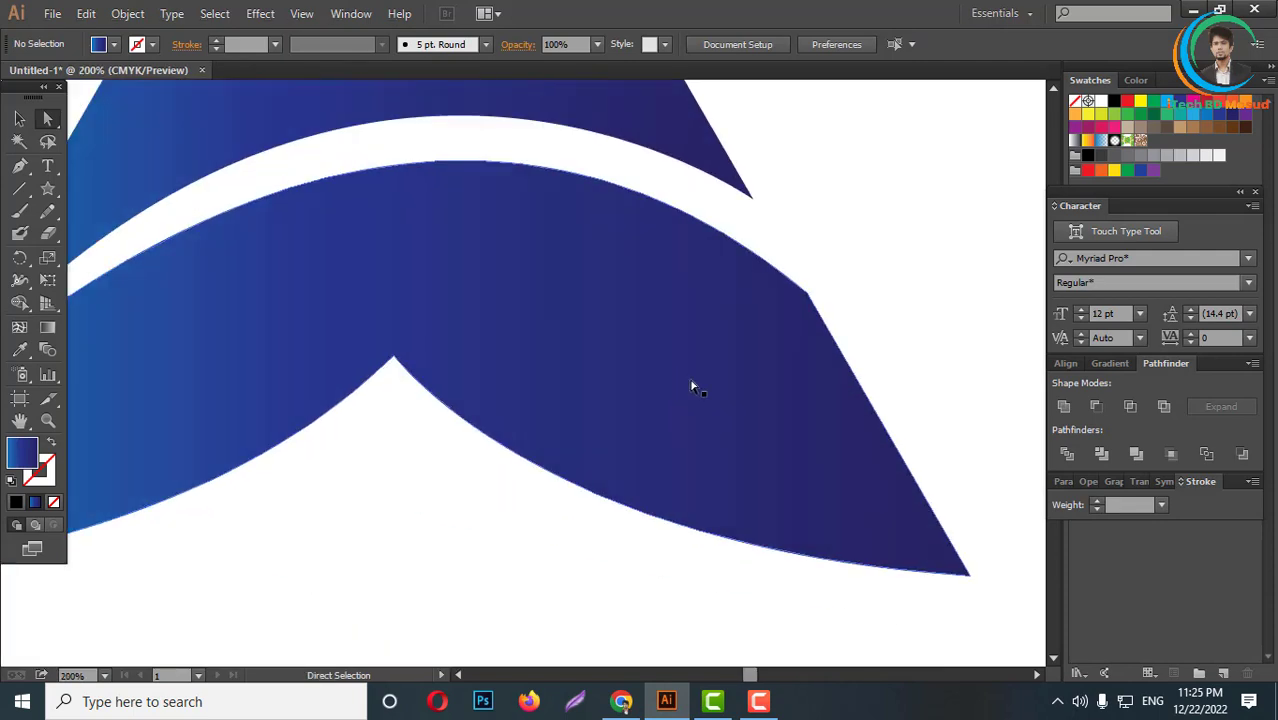
- Draw an unfilled curve across the lower arch up to its right corner
{"action": "left_click", "coordinate": [19, 166]}
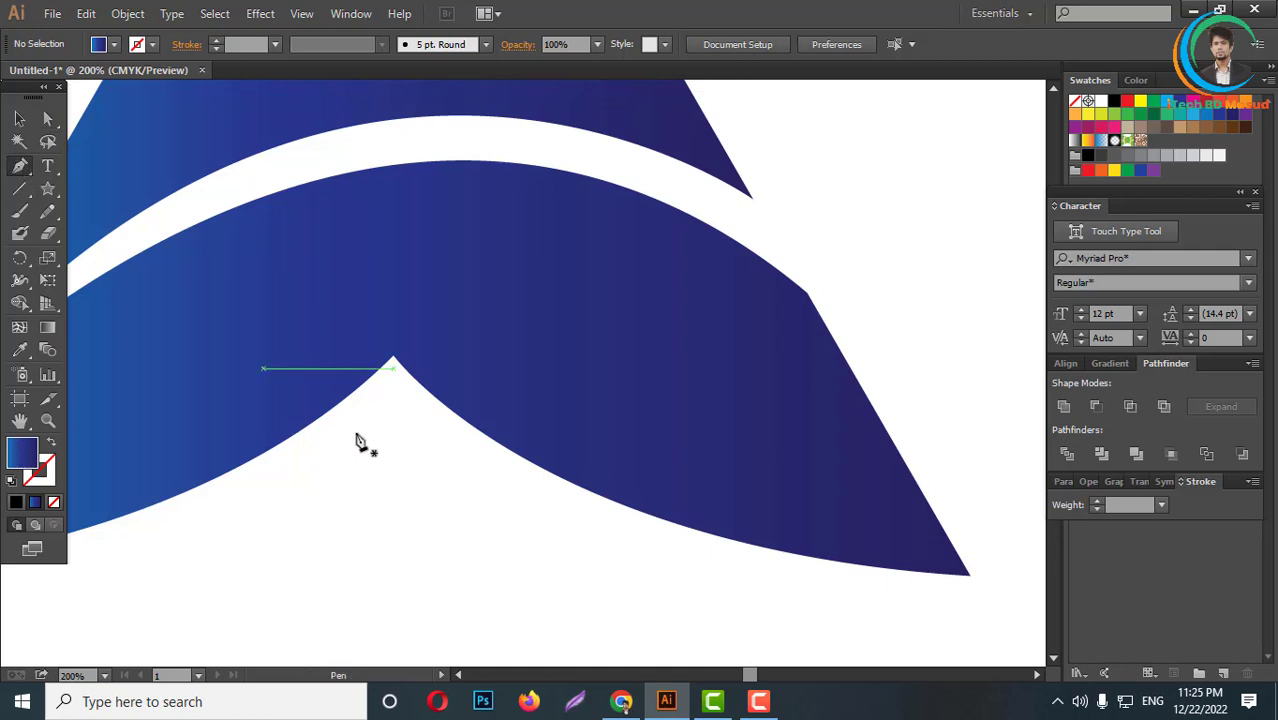
{"action": "scroll", "coordinate": [330, 450], "scroll_direction": "down", "scroll_amount": 2}
{"action": "left_click", "coordinate": [276, 461]}
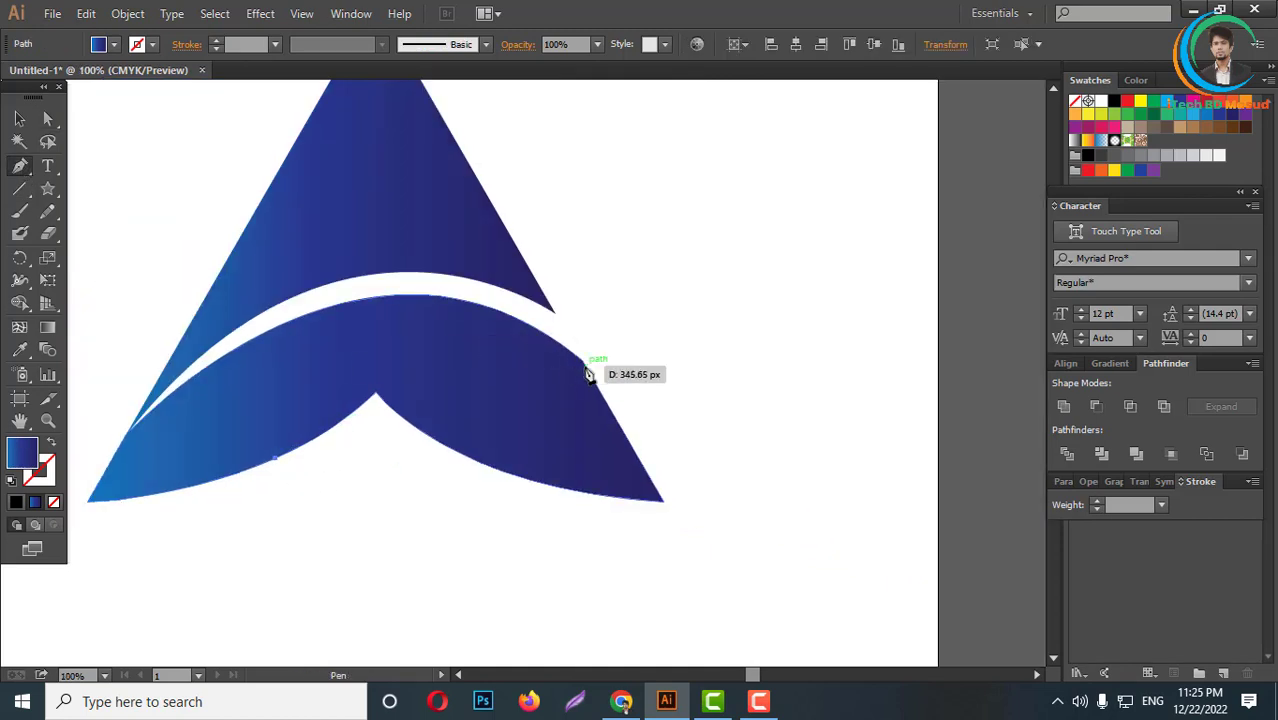
{"action": "mouse_move", "coordinate": [585, 363]}
{"action": "left_mouse_down"}
{"action": "mouse_move", "coordinate": [850, 466]}
{"action": "mouse_move", "coordinate": [843, 480]}
{"action": "left_mouse_up"}
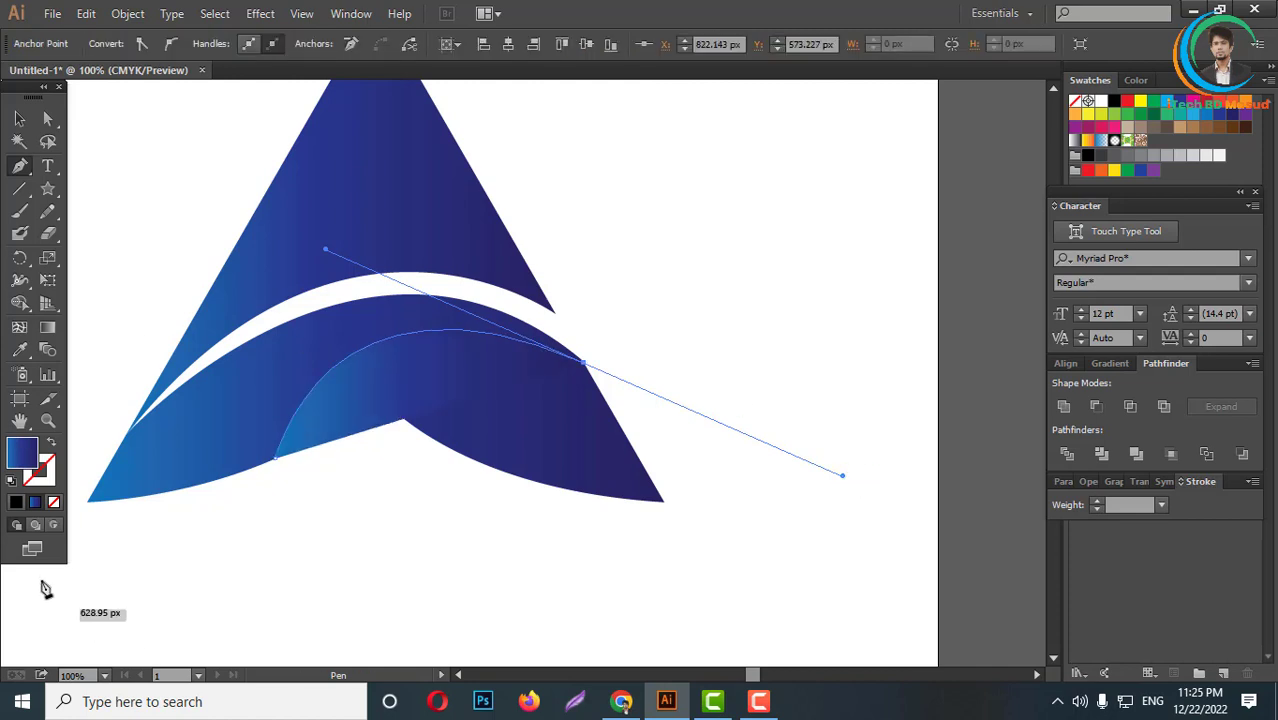
{"action": "key", "text": "slash"}
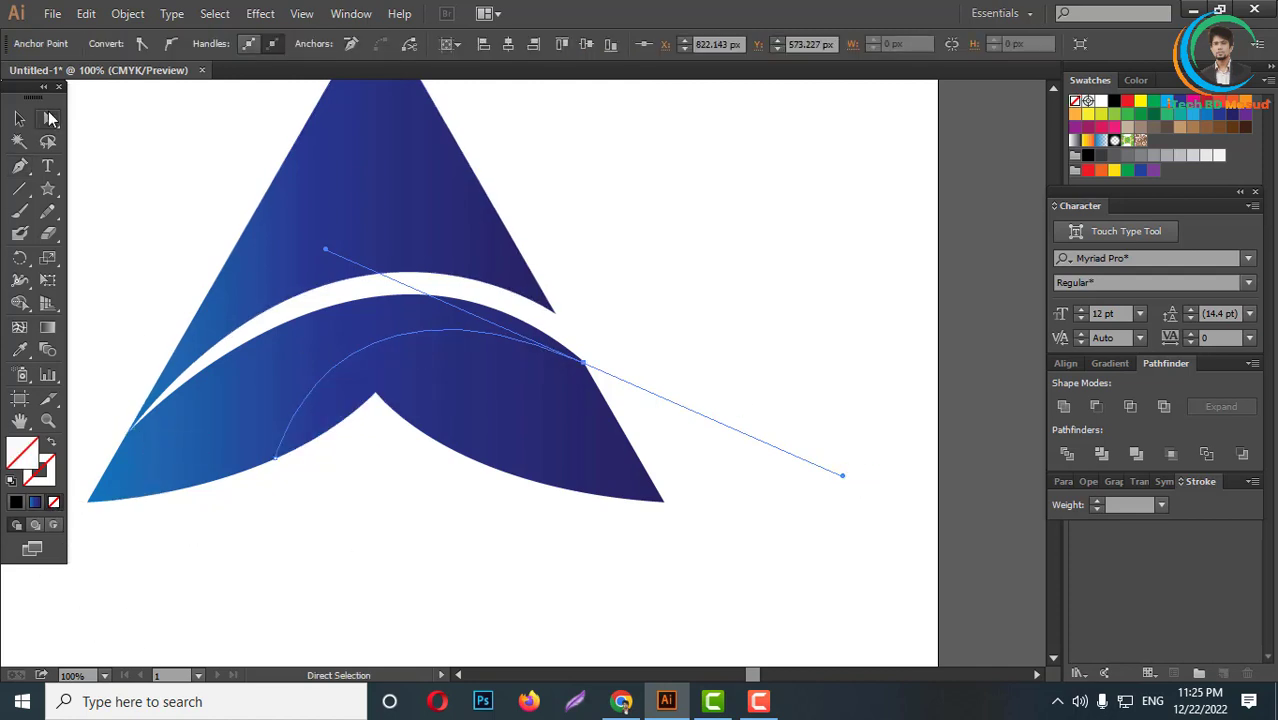
{"action": "left_click", "coordinate": [50, 119]}
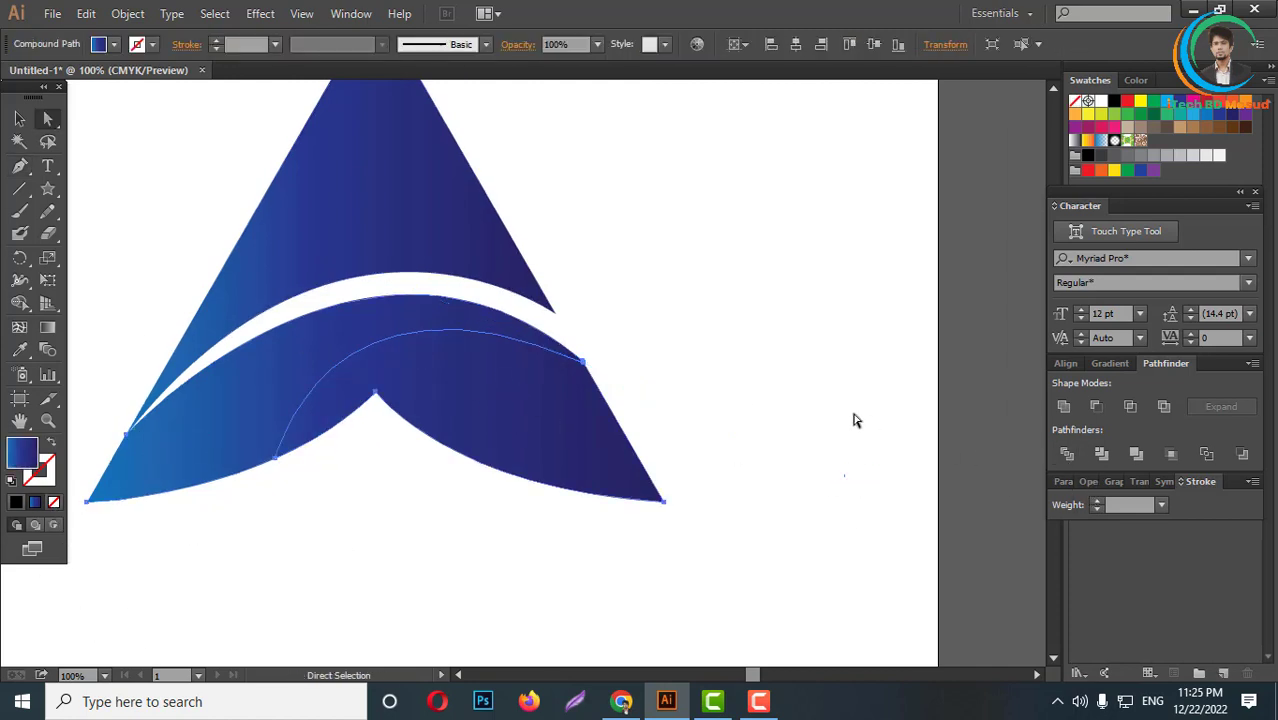
{"action": "left_click", "coordinate": [820, 405]}
- Reverse the lower arch's gradient so it runs dark left to light blue right
{"action": "left_click", "coordinate": [574, 440]}
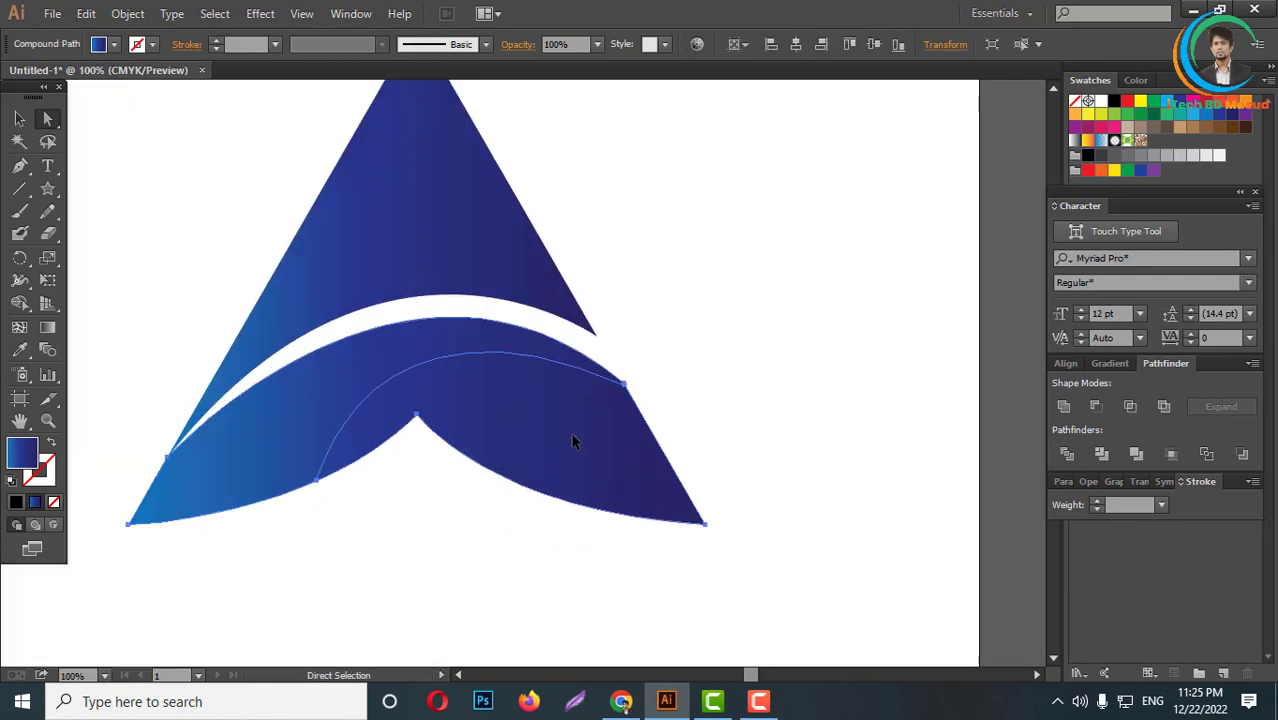
{"action": "key", "text": "g"}
{"action": "left_click_drag", "start_coordinate": [227, 366], "coordinate": [641, 603]}
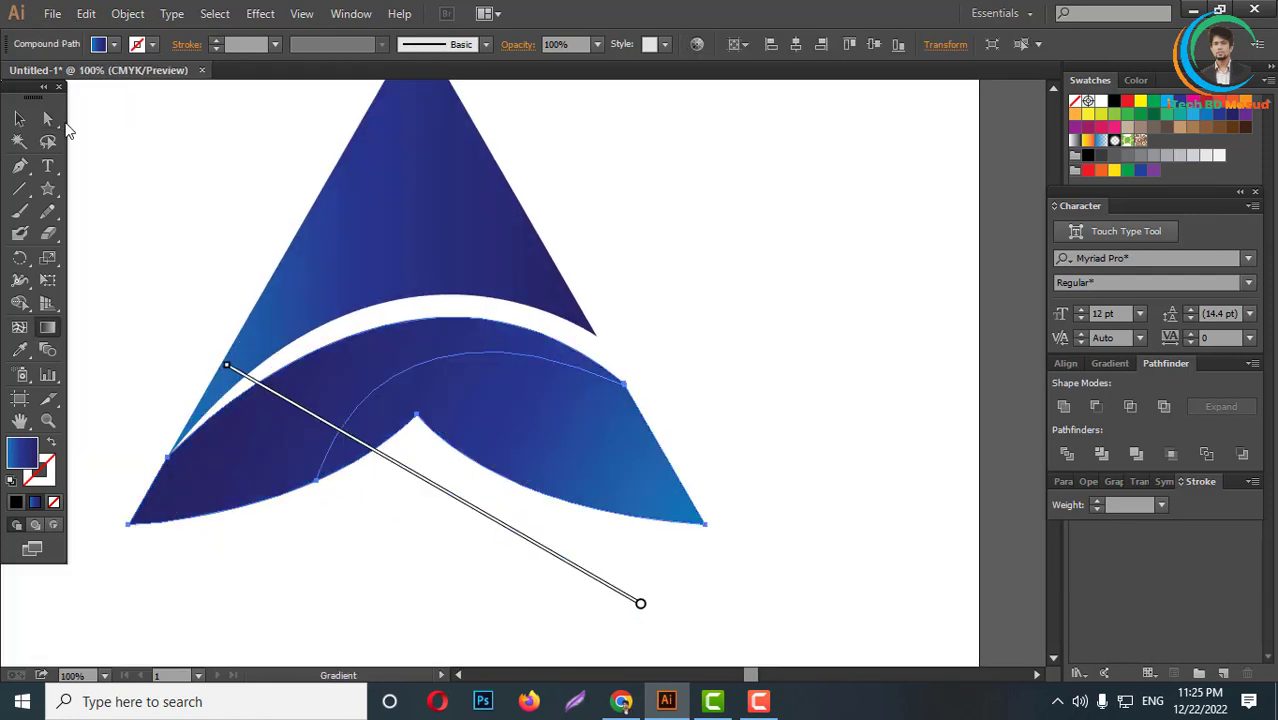
{"action": "left_click", "coordinate": [47, 118]}
{"action": "left_click", "coordinate": [805, 300]}
{"action": "left_click_drag", "start_coordinate": [596, 437], "coordinate": [592, 578]}
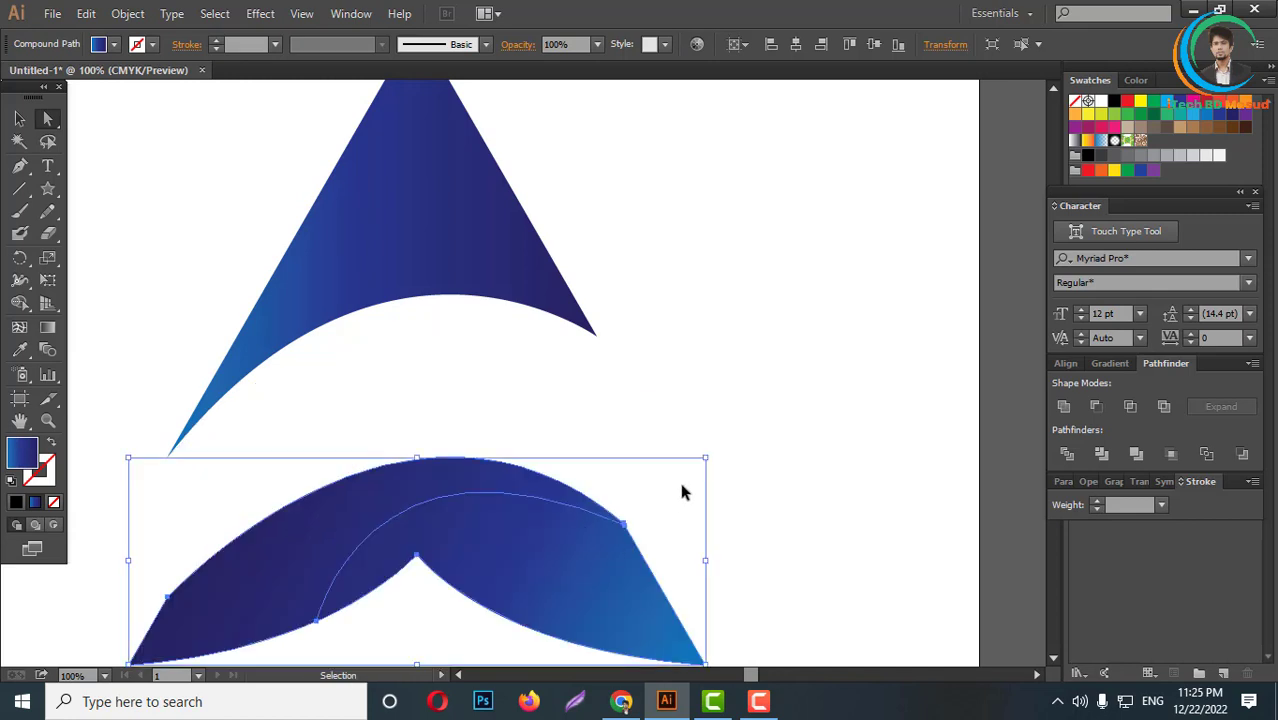
{"action": "key", "text": "ctrl+z"}
{"action": "right_click", "coordinate": [605, 405]}
- Draw short straight lines extending the curve past the arch's right corner
{"action": "left_click", "coordinate": [635, 410]}
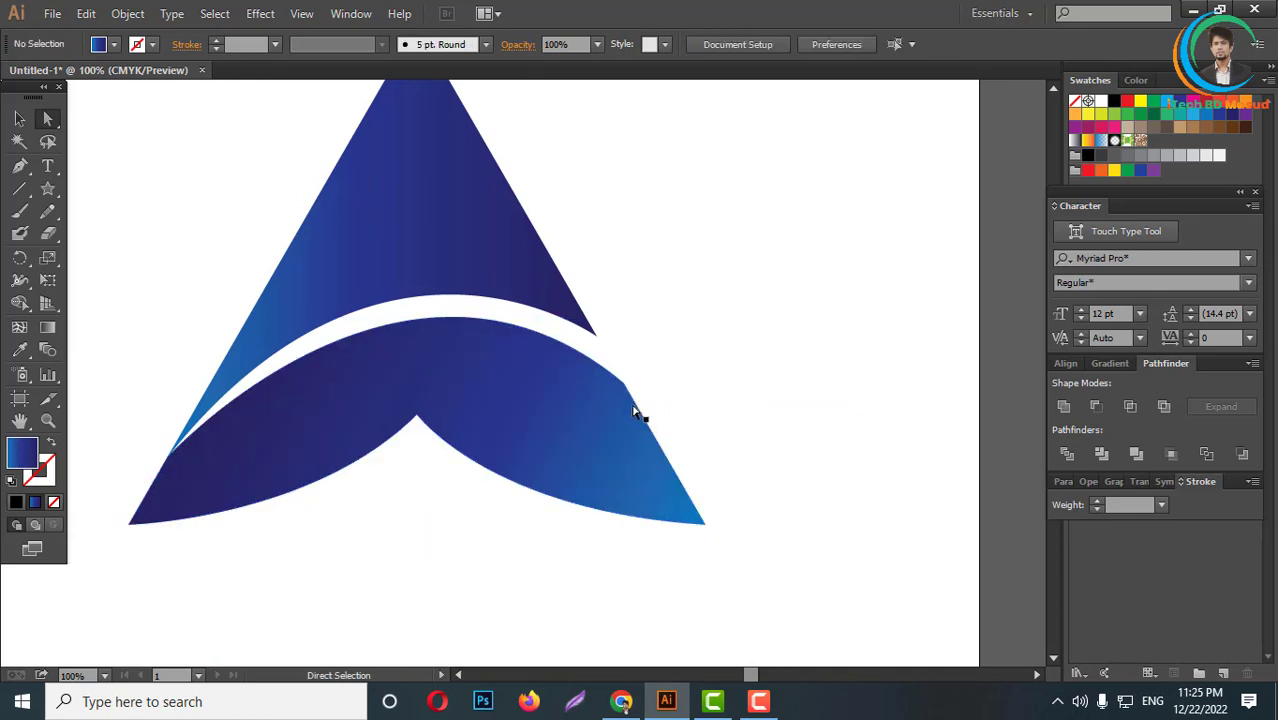
{"action": "scroll", "coordinate": [519, 426], "scroll_direction": "up", "scroll_amount": 2}
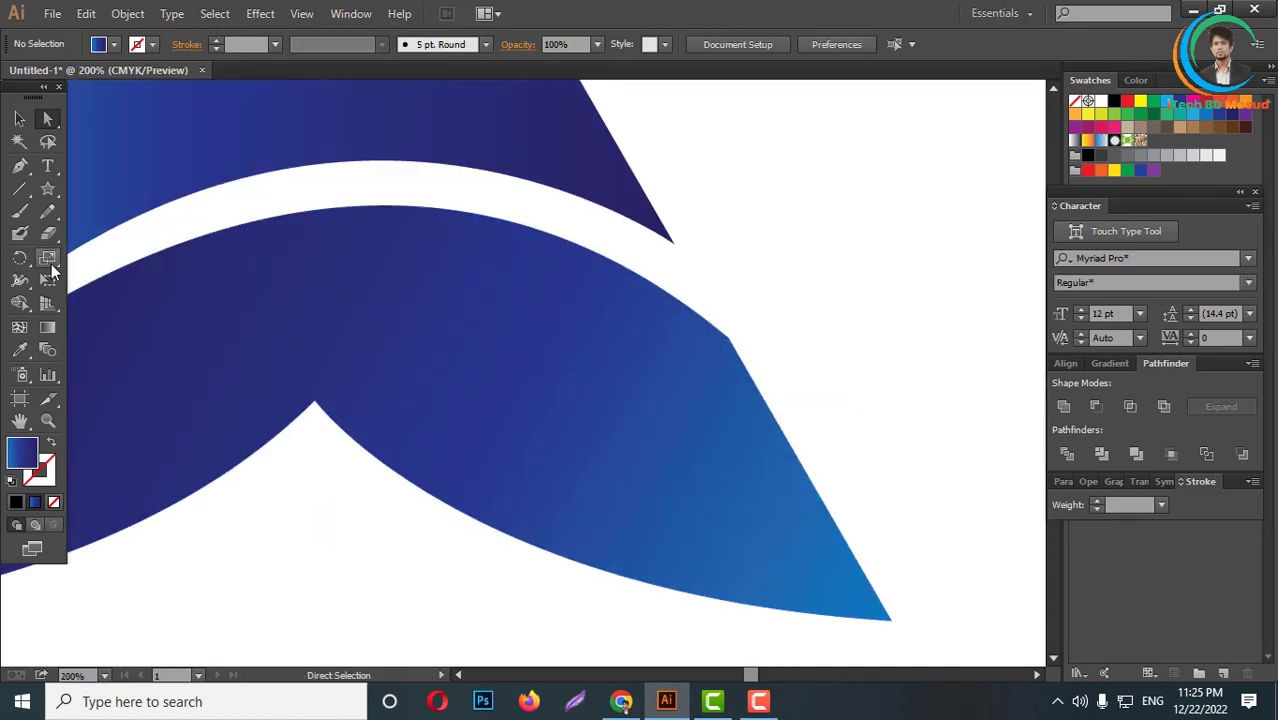
{"action": "left_click", "coordinate": [20, 188]}
{"action": "left_click_drag", "start_coordinate": [113, 533], "coordinate": [113, 610]}
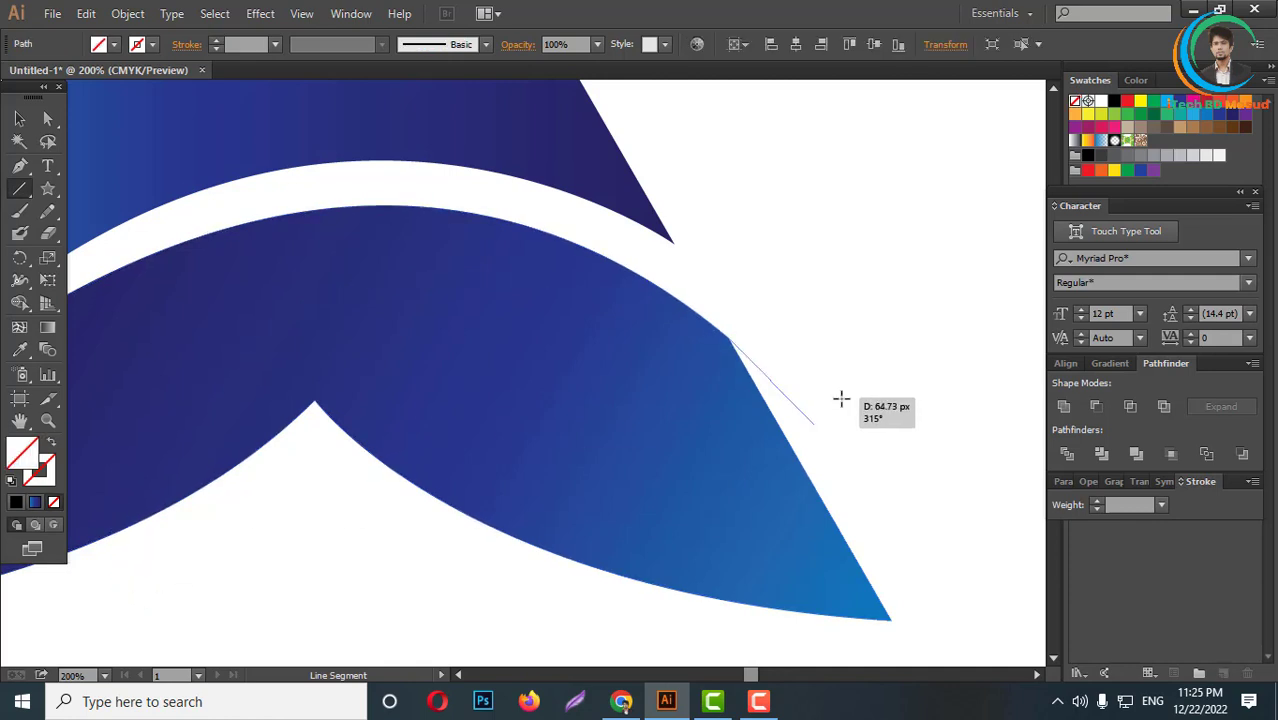
{"action": "scroll", "coordinate": [736, 334], "scroll_direction": "up", "scroll_amount": 5}
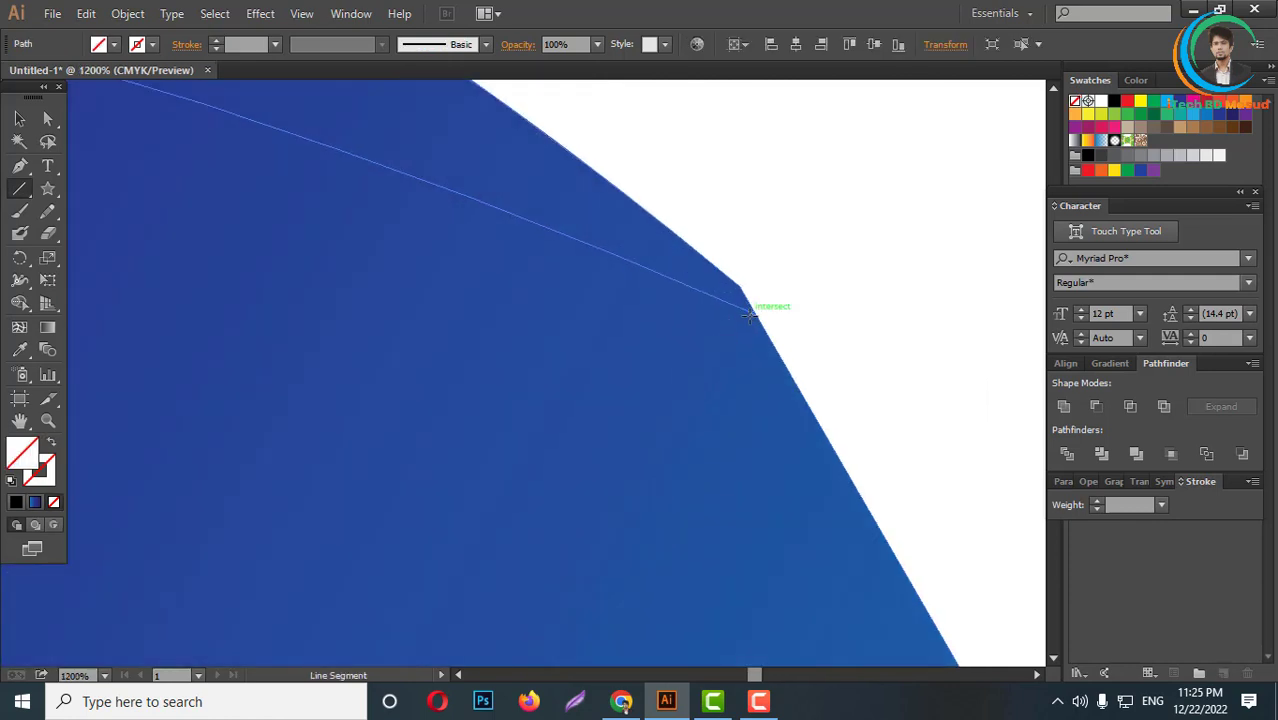
{"action": "left_click_drag", "start_coordinate": [754, 315], "coordinate": [856, 358]}
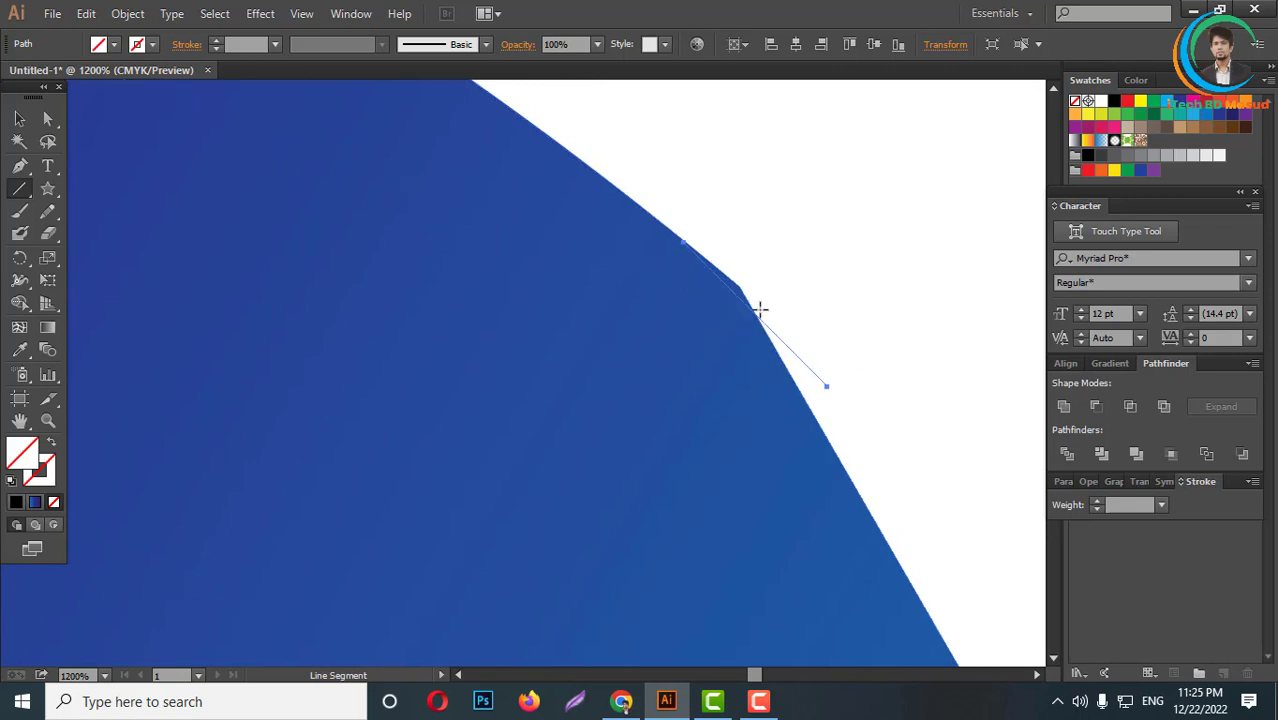
{"action": "scroll", "coordinate": [790, 330], "scroll_direction": "down", "scroll_amount": 4}
{"action": "left_click_drag", "start_coordinate": [729, 311], "coordinate": [822, 331]}
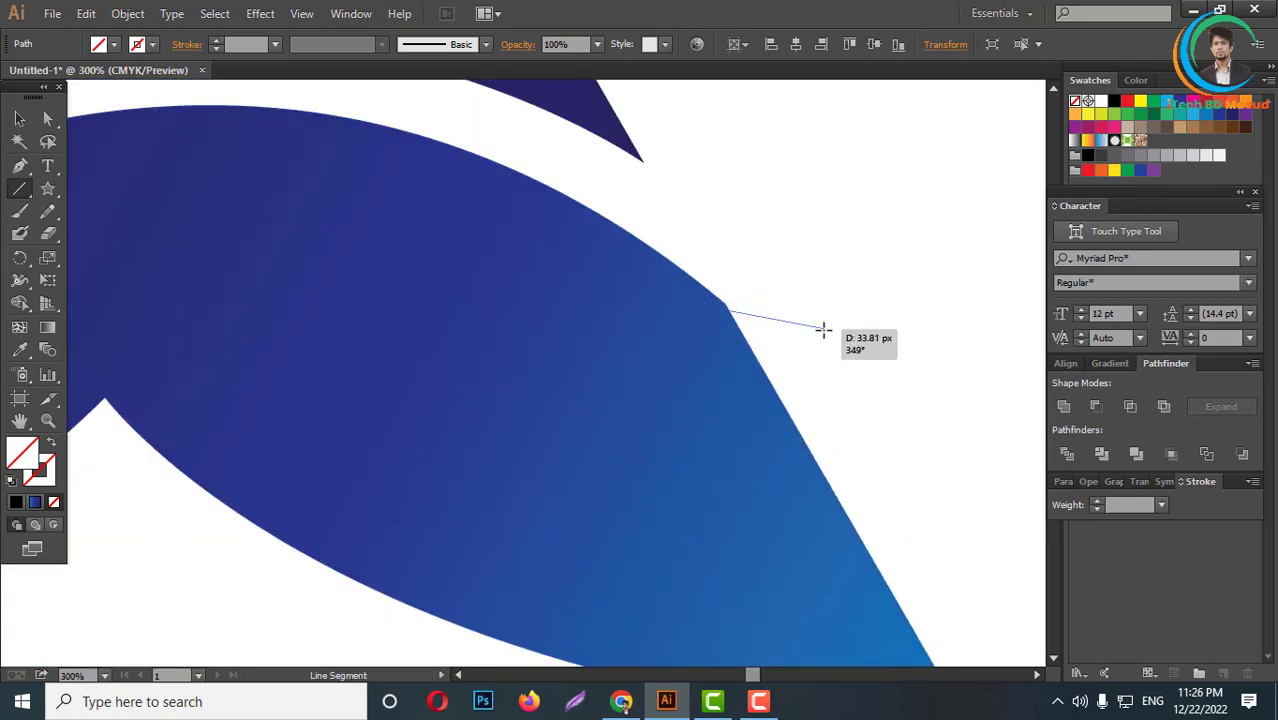
- Marquee-select the arch pieces together with the cutting lines
{"action": "key", "text": "v"}
{"action": "scroll", "coordinate": [848, 325], "scroll_direction": "down", "scroll_amount": 4}
{"action": "left_click_drag", "start_coordinate": [908, 478], "coordinate": [476, 294]}
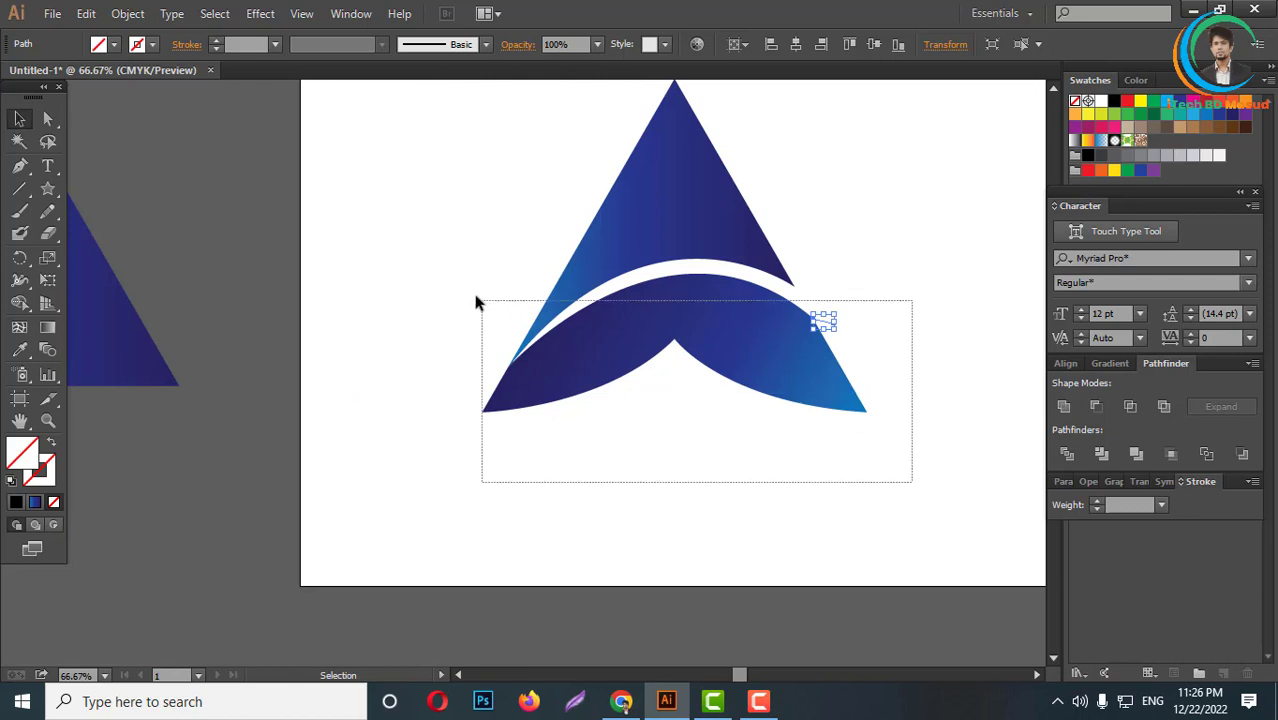
- Divide the arch with Pathfinder Divide and select its inner piece
{"action": "left_click", "coordinate": [1068, 453]}
{"action": "left_click", "coordinate": [870, 406]}
{"action": "key", "text": "ctrl+plus"}
{"action": "key", "text": "ctrl+plus"}
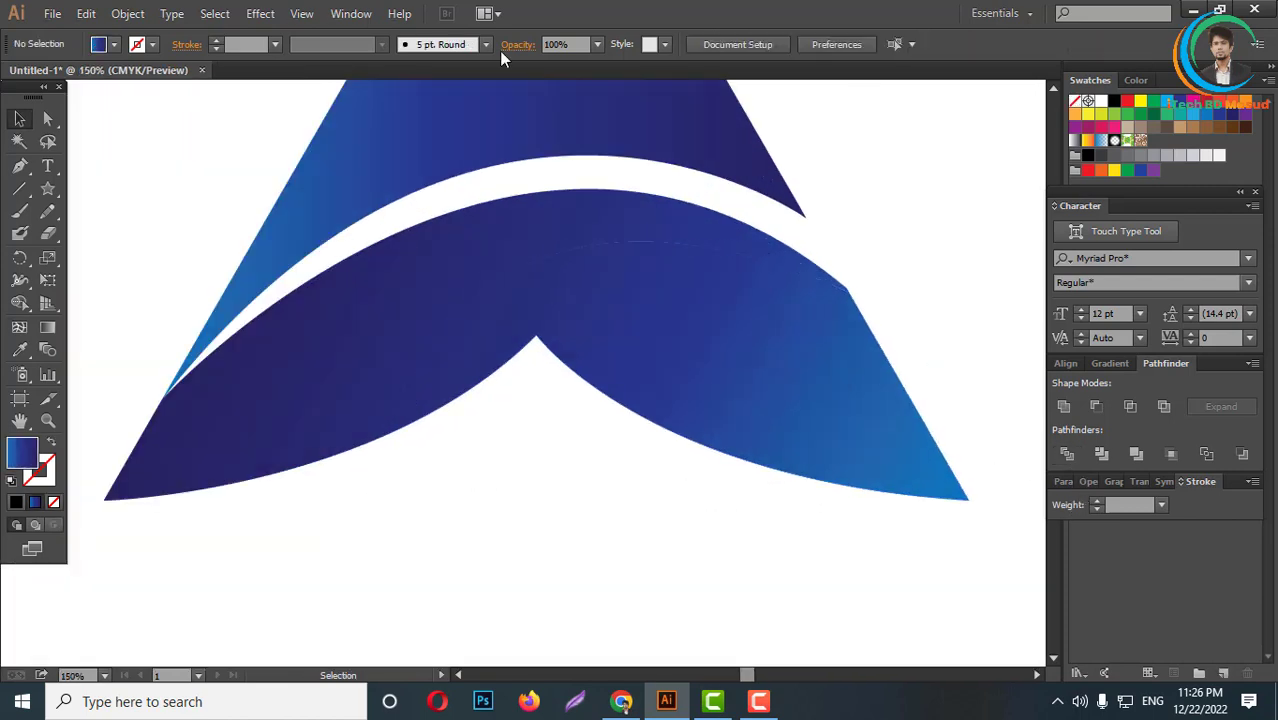
{"action": "left_click", "coordinate": [47, 118]}
{"action": "left_click", "coordinate": [609, 331]}
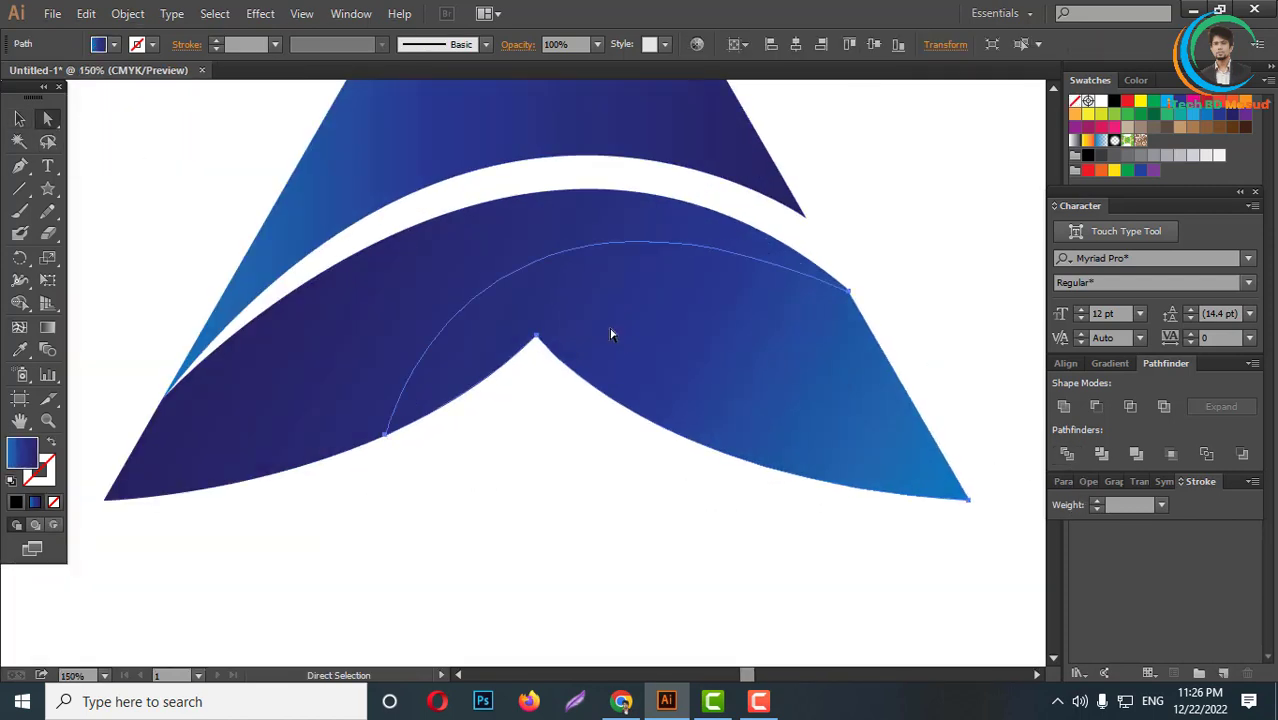
- Redraw the inner piece's gradient so it runs diagonally down to the right
{"action": "key", "text": "g"}
{"action": "left_click_drag", "start_coordinate": [508, 251], "coordinate": [727, 474]}
{"action": "left_click_drag", "start_coordinate": [471, 262], "coordinate": [802, 491]}
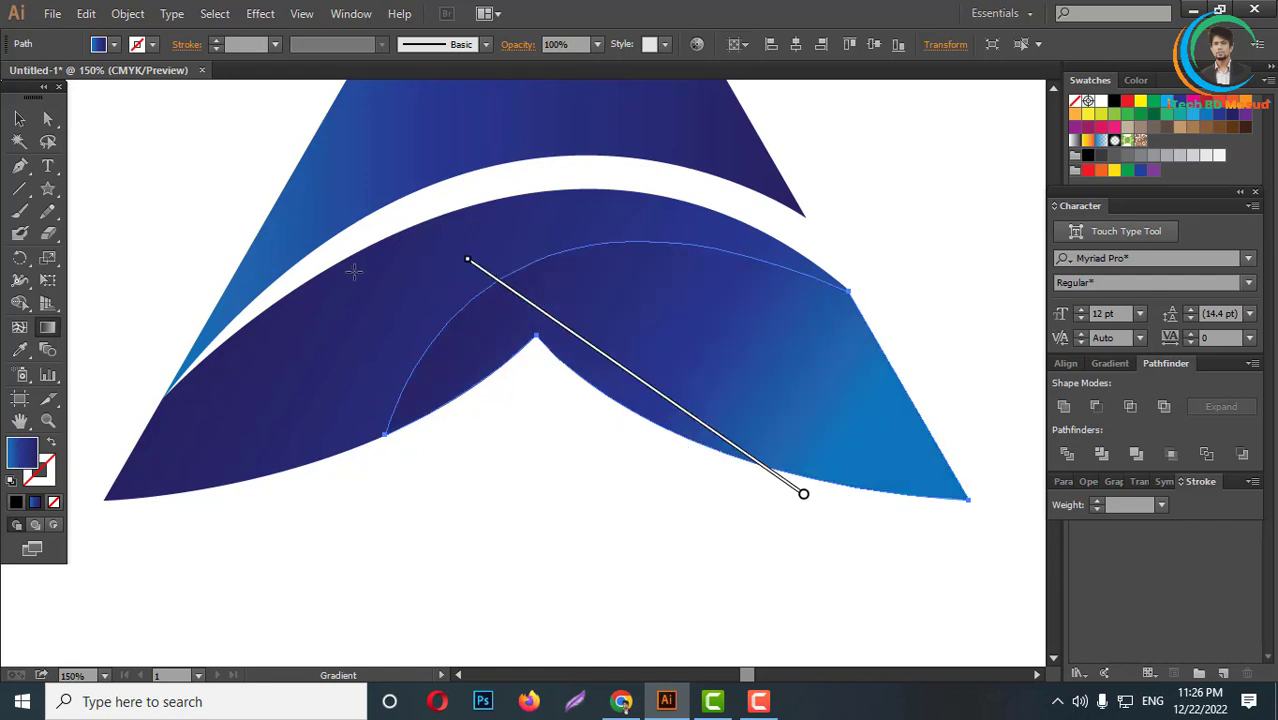
{"action": "left_click_drag", "start_coordinate": [445, 234], "coordinate": [757, 469]}
{"action": "left_click", "coordinate": [19, 118]}
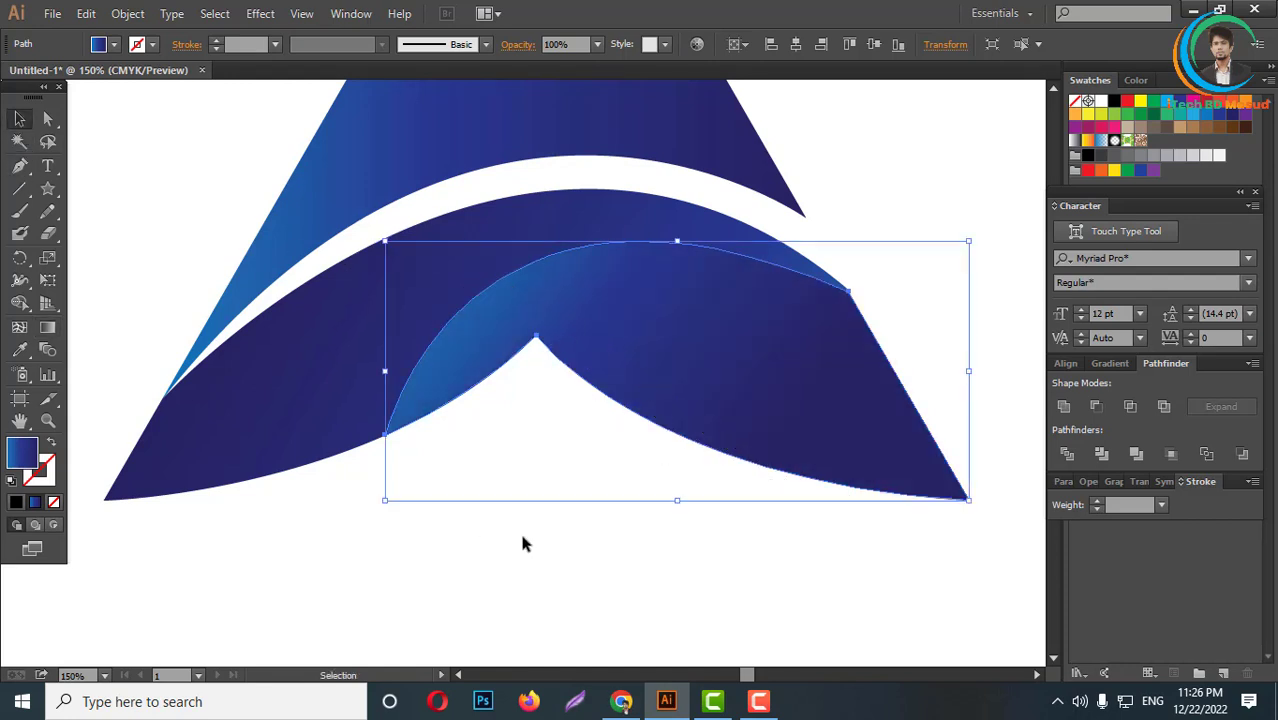
{"action": "left_click", "coordinate": [519, 529]}
- Ungroup the logo and move it off the artboard onto the left pasteboard
{"action": "key", "text": "ctrl+minus"}
{"action": "key", "text": "ctrl+minus"}
{"action": "key", "text": "ctrl+minus"}
{"action": "scroll", "coordinate": [602, 388], "scroll_direction": "up", "scroll_amount": 2}
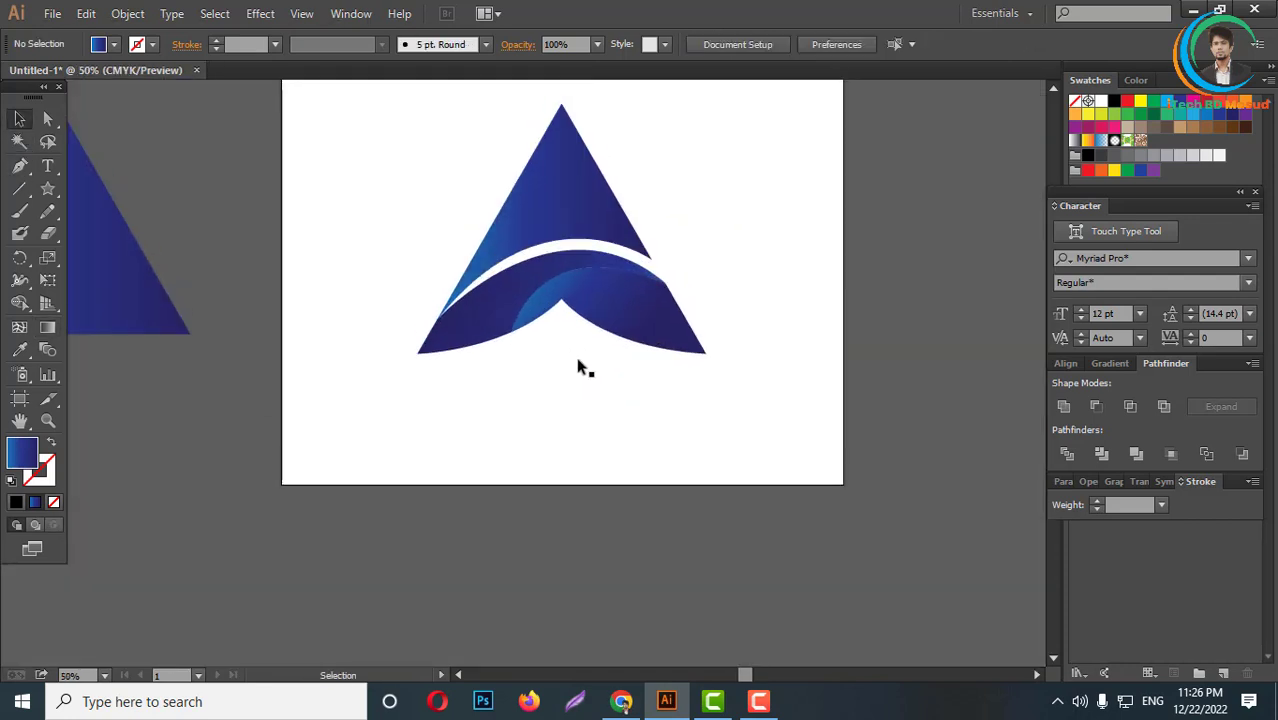
{"action": "scroll", "coordinate": [579, 362], "scroll_direction": "up", "scroll_amount": 1}
{"action": "left_click_drag", "start_coordinate": [382, 217], "coordinate": [741, 482]}
{"action": "right_click", "coordinate": [601, 289]}
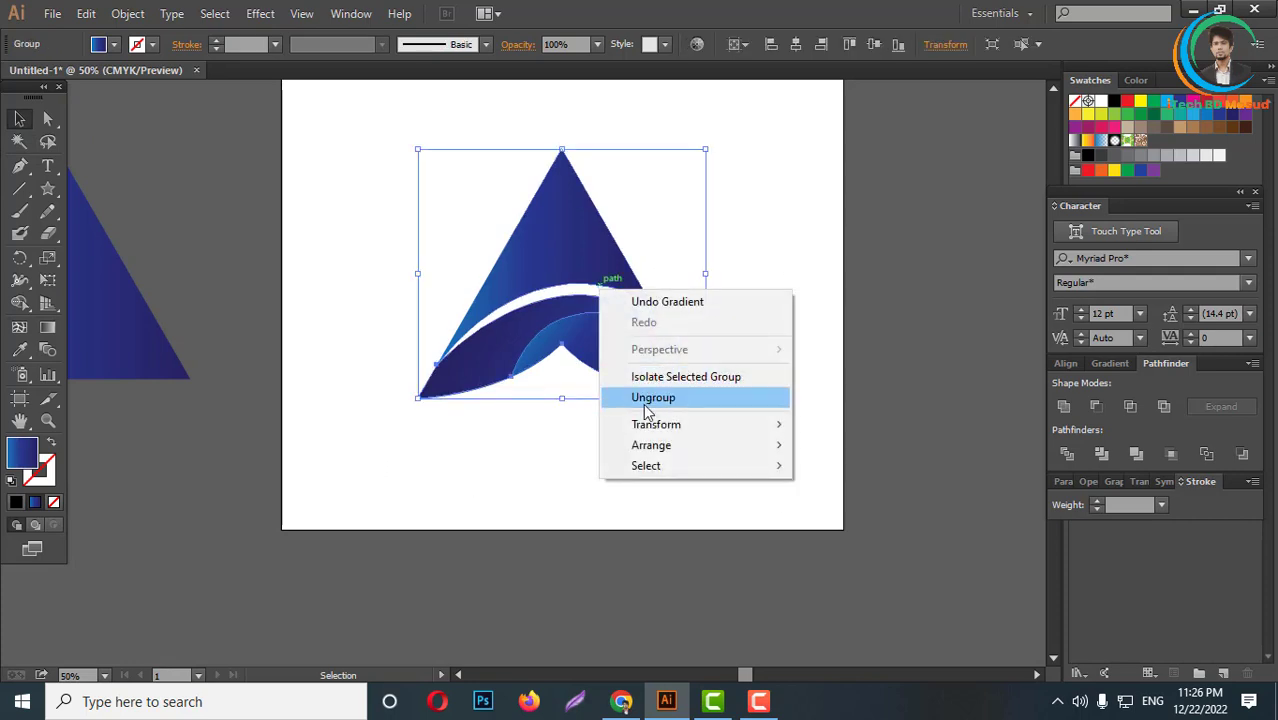
{"action": "left_click", "coordinate": [652, 399]}
{"action": "key", "text": "ctrl+minus"}
{"action": "mouse_move", "coordinate": [641, 305]}
{"action": "left_mouse_down"}
{"action": "mouse_move", "coordinate": [269, 305]}
{"action": "mouse_move", "coordinate": [199, 146]}
{"action": "left_mouse_up"}
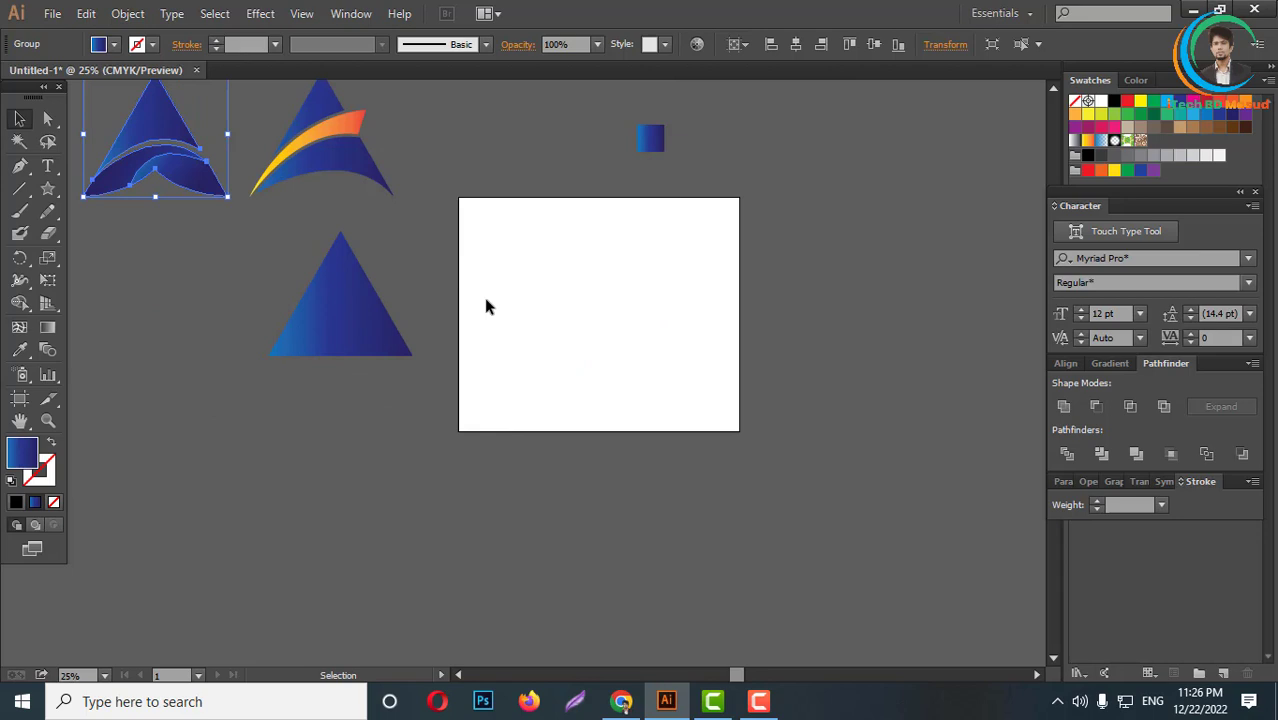
- Type a letter 'a' and scale it up to 463.5 pt, centred on the artboard
{"action": "left_click", "coordinate": [581, 322]}
{"action": "scroll", "coordinate": [555, 302], "scroll_direction": "down", "scroll_amount": 1}
{"action": "scroll", "coordinate": [381, 253], "scroll_direction": "up", "scroll_amount": 3}
{"action": "scroll", "coordinate": [381, 253], "scroll_direction": "up", "scroll_amount": 1}
{"action": "scroll", "coordinate": [381, 253], "scroll_direction": "down", "scroll_amount": 4}
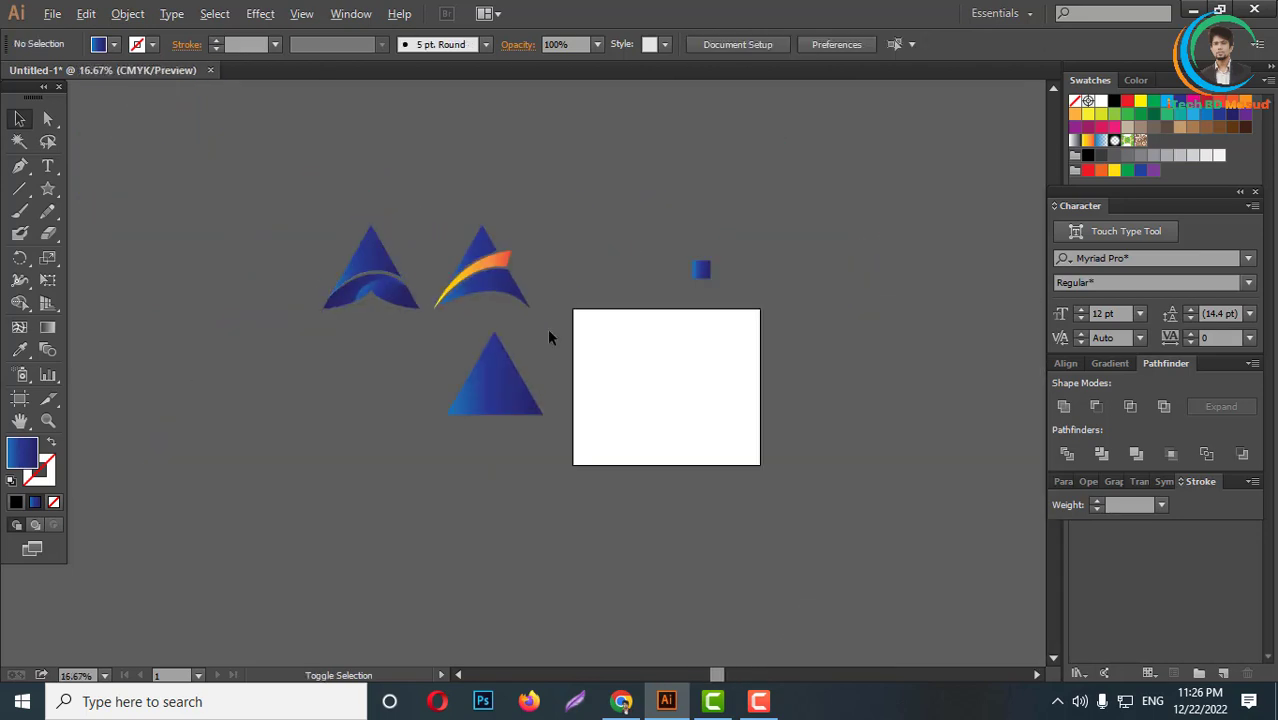
{"action": "scroll", "coordinate": [728, 404], "scroll_direction": "up", "scroll_amount": 2}
{"action": "scroll", "coordinate": [728, 410], "scroll_direction": "up", "scroll_amount": 1}
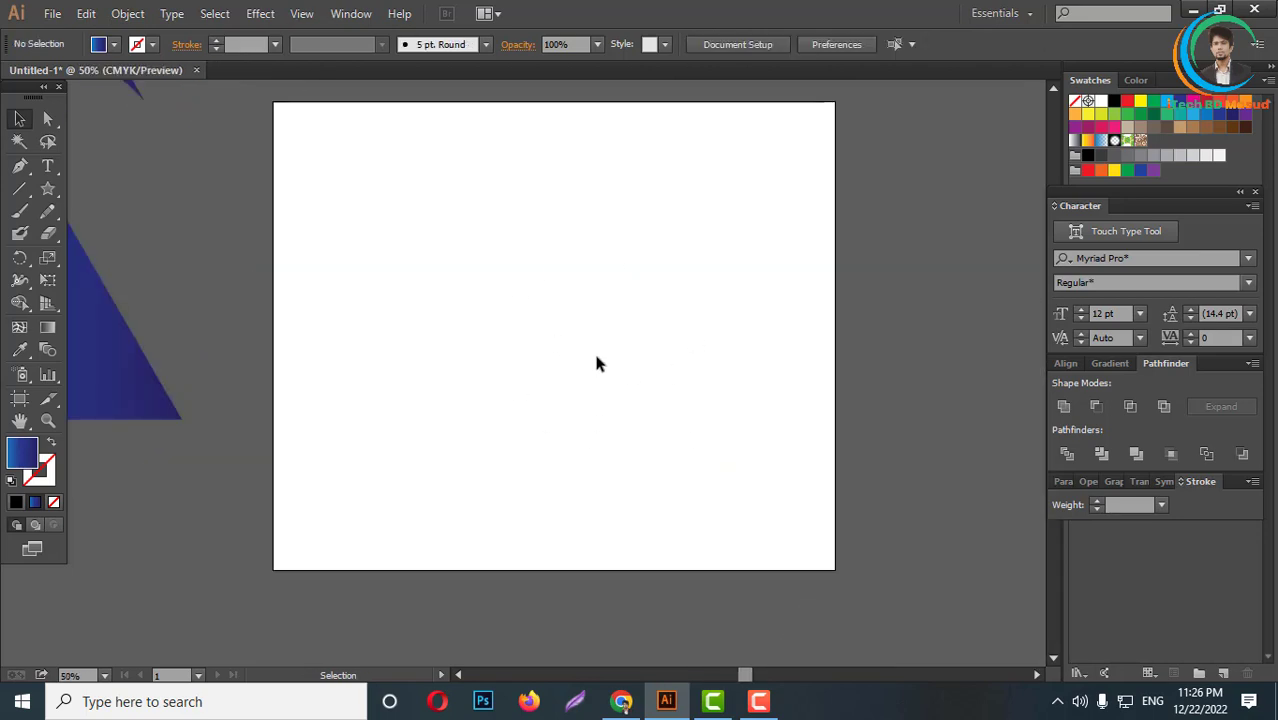
{"action": "scroll", "coordinate": [596, 364], "scroll_direction": "down", "scroll_amount": 2}
{"action": "scroll", "coordinate": [541, 364], "scroll_direction": "up", "scroll_amount": 2}
{"action": "left_click", "coordinate": [52, 169]}
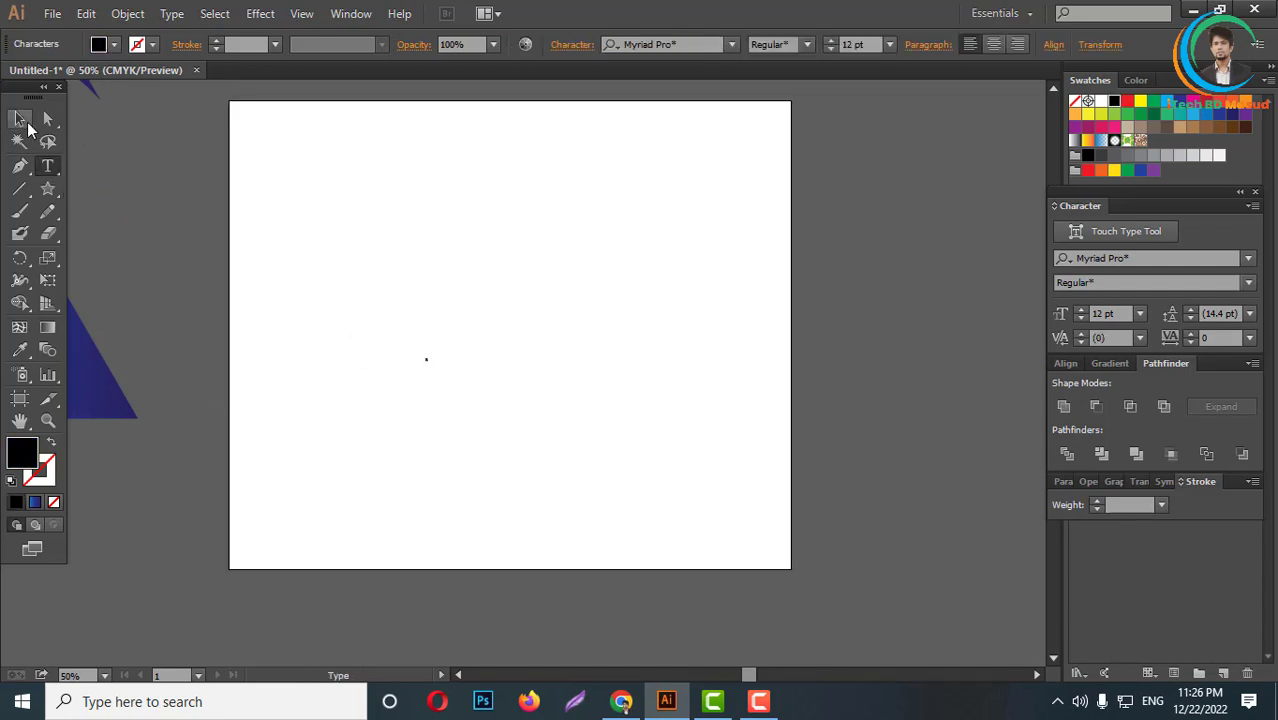
{"action": "left_click", "coordinate": [24, 120]}
{"action": "left_click_drag", "start_coordinate": [436, 368], "coordinate": [476, 492]}
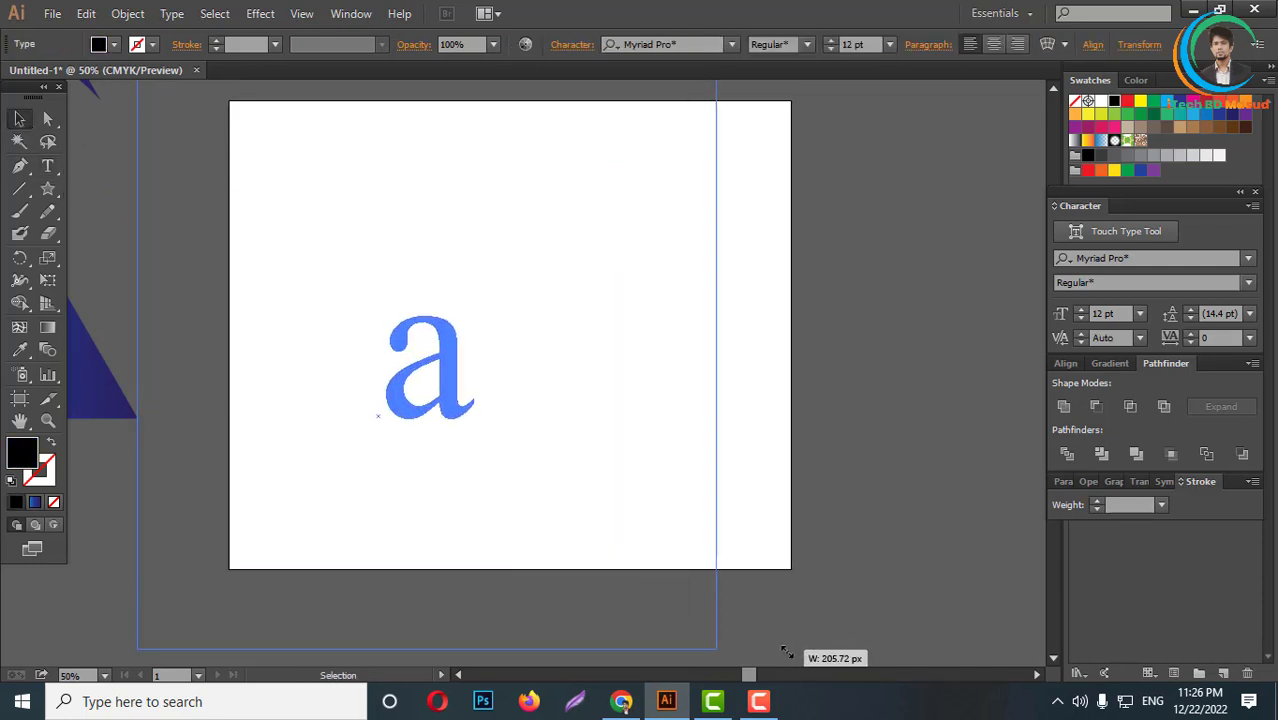
{"action": "left_click_drag", "start_coordinate": [429, 400], "coordinate": [513, 345]}
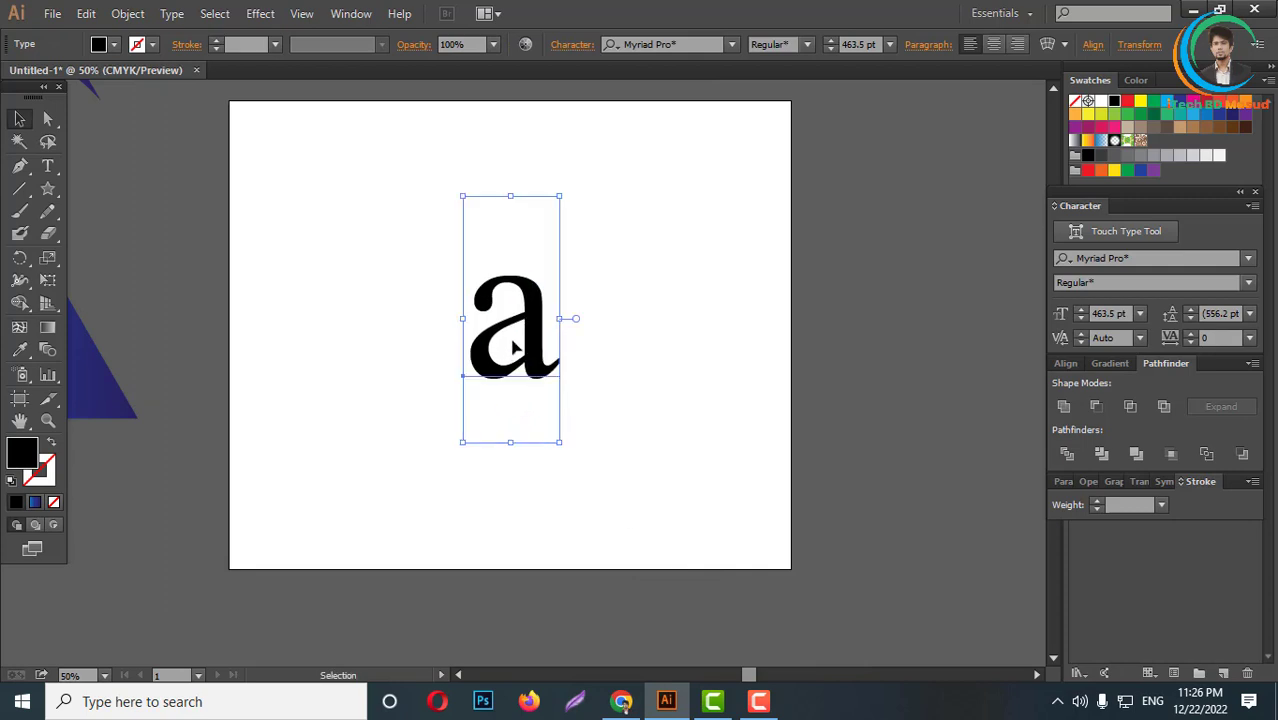
- Set the letter's font to Nexa Bold and apply All Caps to make a capital A
{"action": "left_click", "coordinate": [675, 52]}
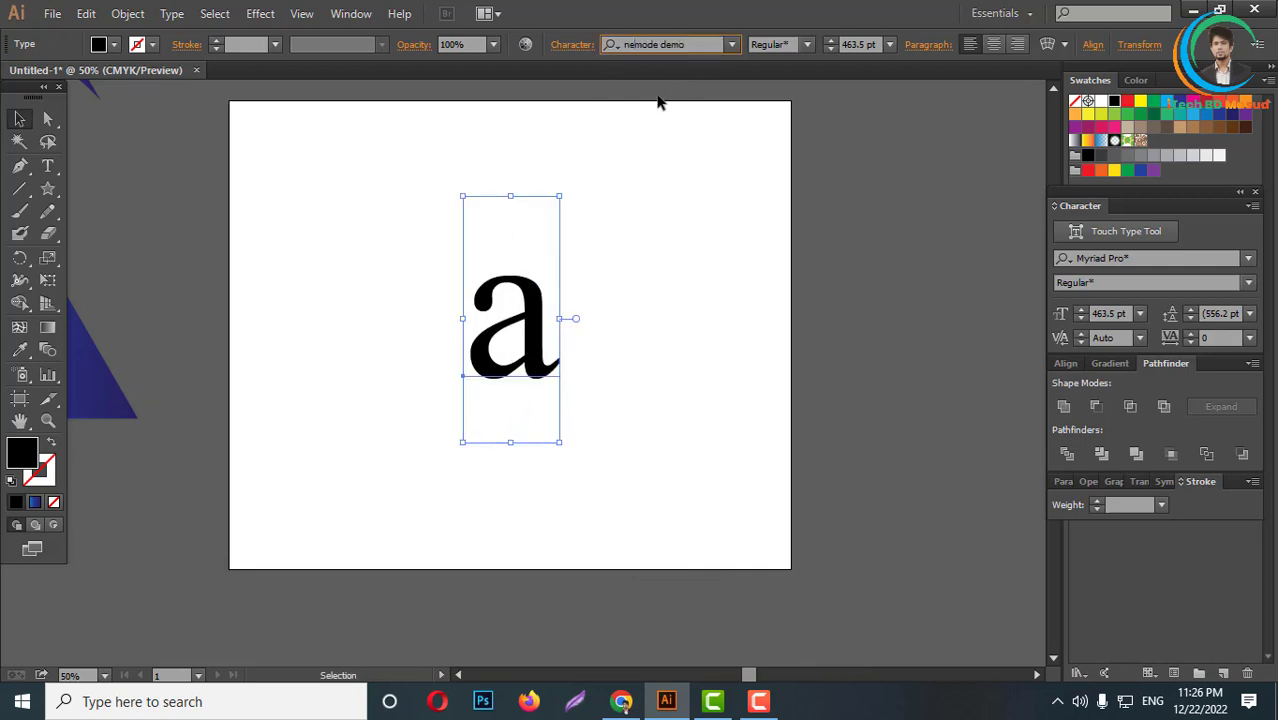
{"action": "type", "text": "Nexa Bold"}
{"action": "key", "text": "Return"}
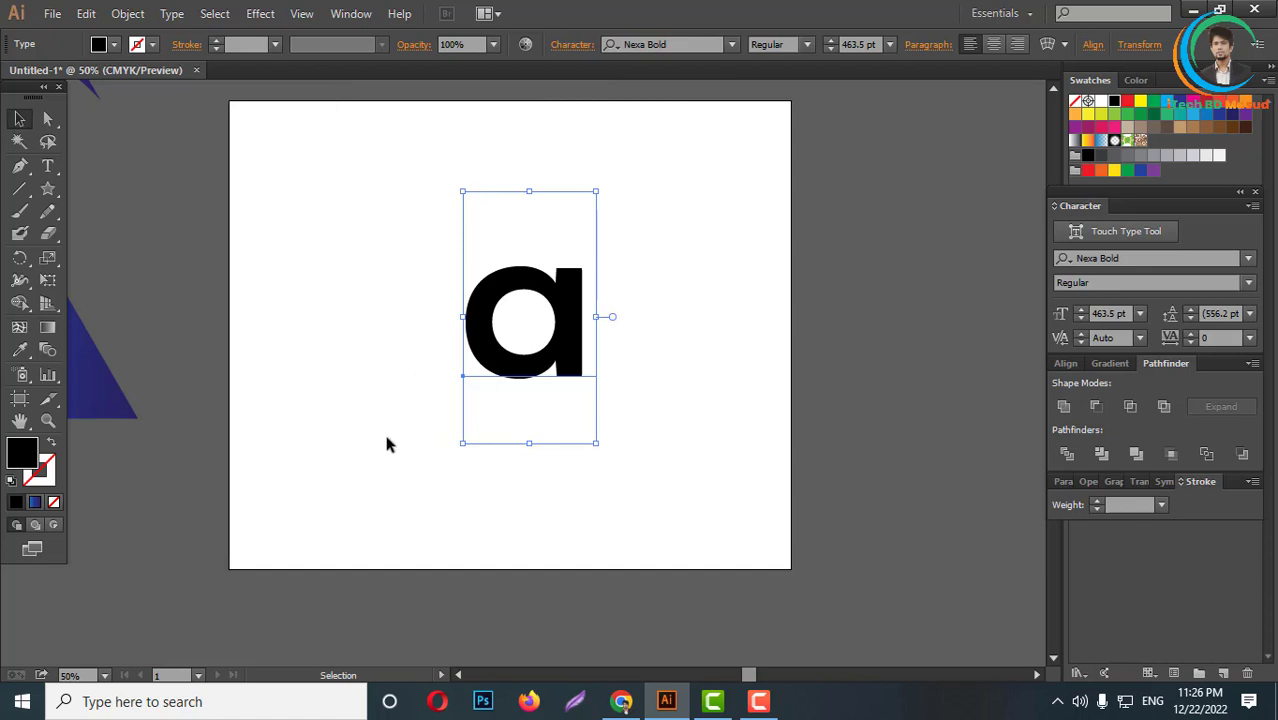
{"action": "left_click", "coordinate": [1261, 208]}
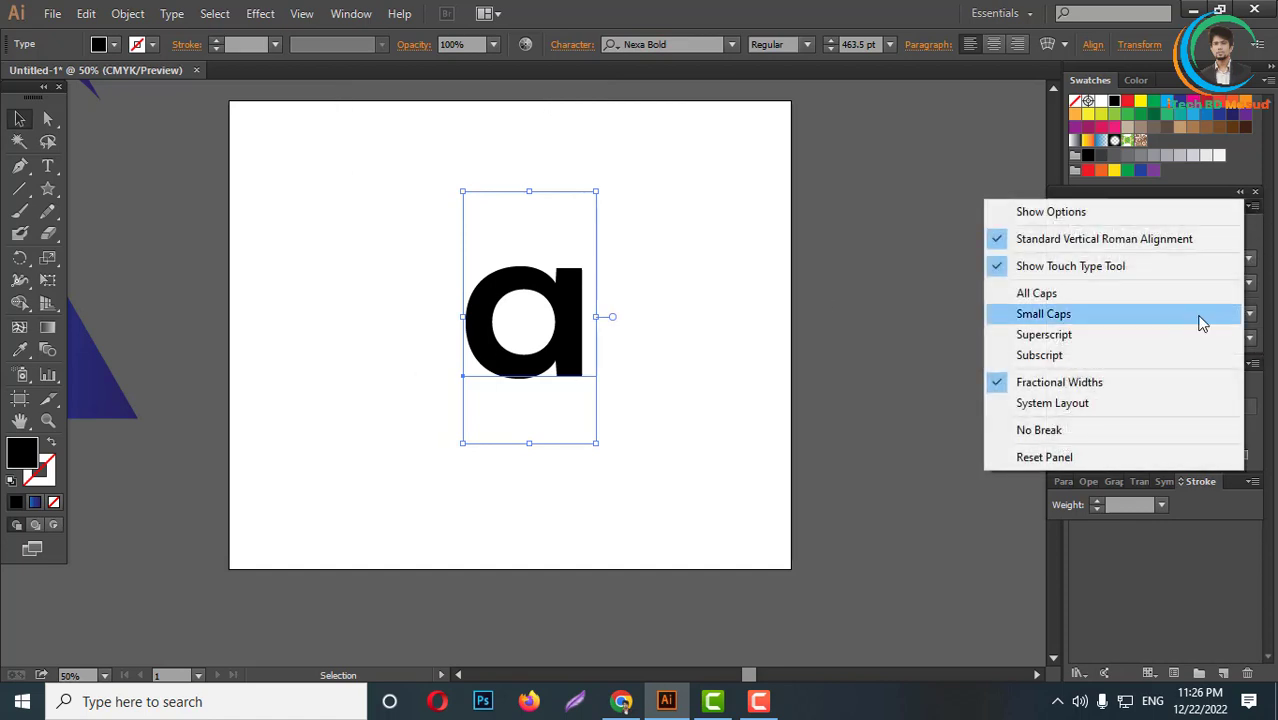
{"action": "left_click", "coordinate": [1125, 292]}
- Place a copy of the A at lower left and convert the A to outlines
{"action": "scroll", "coordinate": [638, 322], "scroll_direction": "down", "scroll_amount": 2}
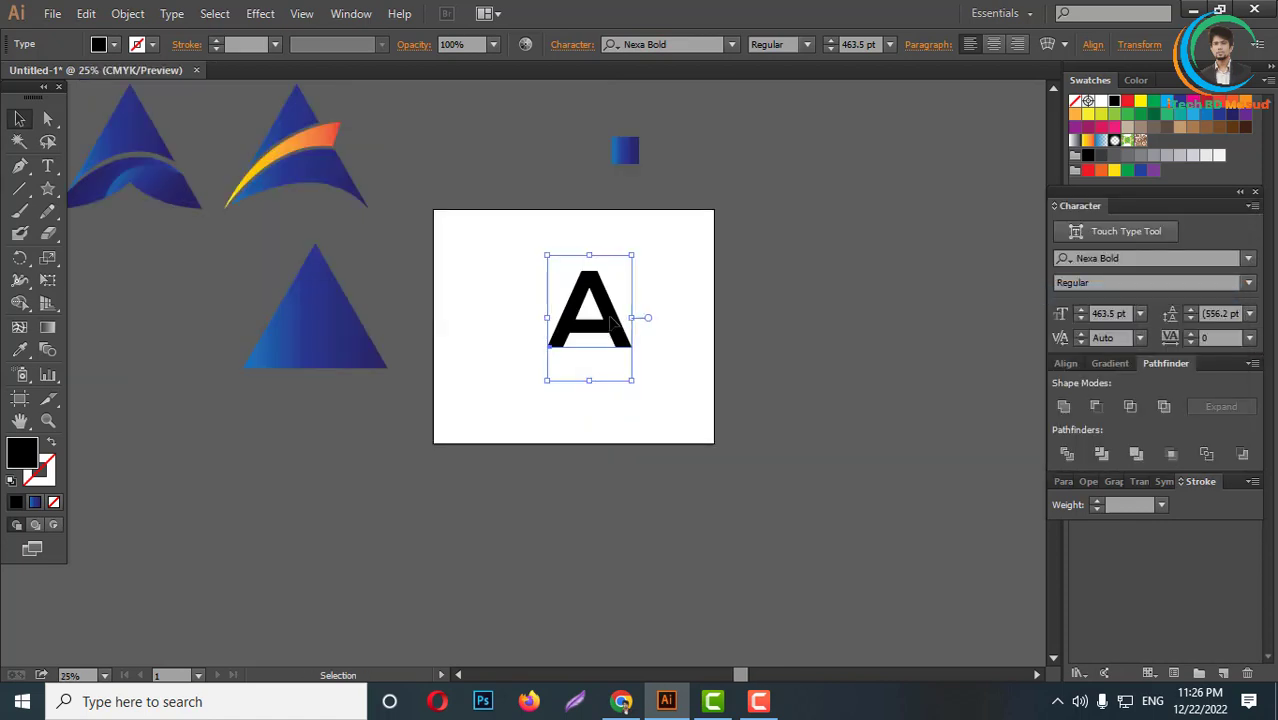
{"action": "left_click_drag", "start_coordinate": [628, 318], "coordinate": [329, 522]}
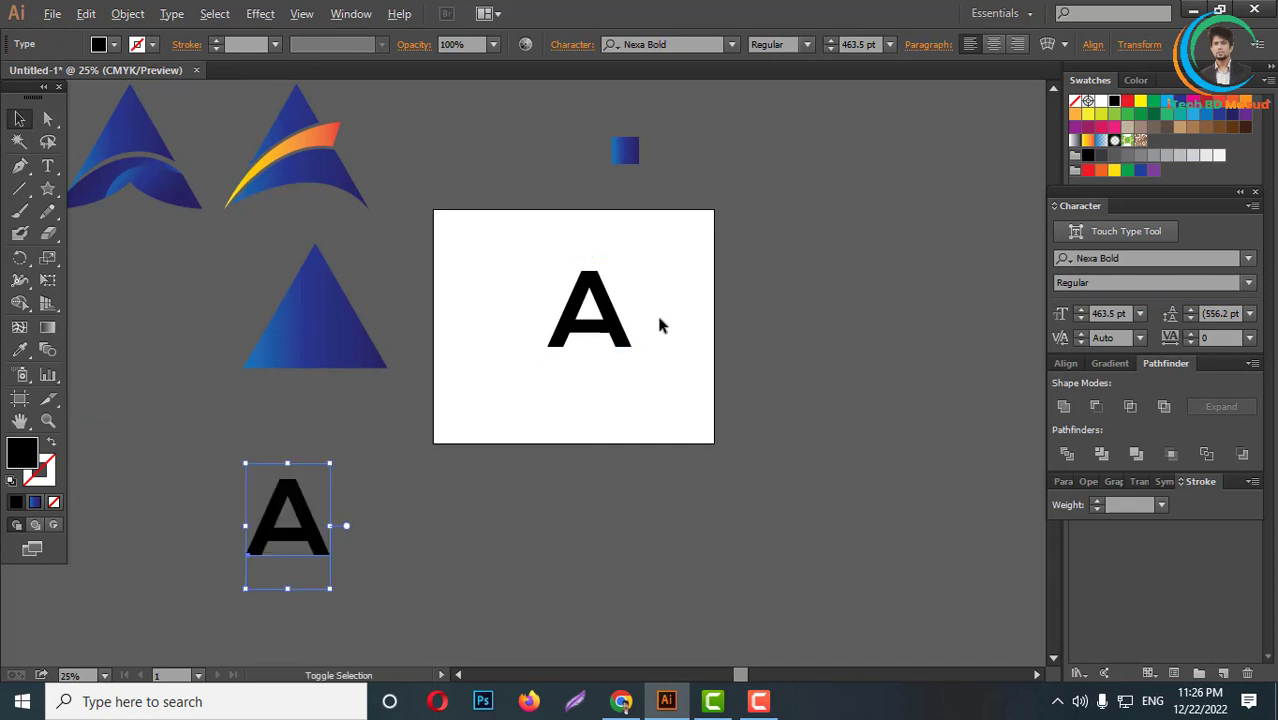
{"action": "scroll", "coordinate": [659, 324], "scroll_direction": "up", "scroll_amount": 2}
{"action": "right_click", "coordinate": [565, 290]}
{"action": "left_click", "coordinate": [640, 416]}
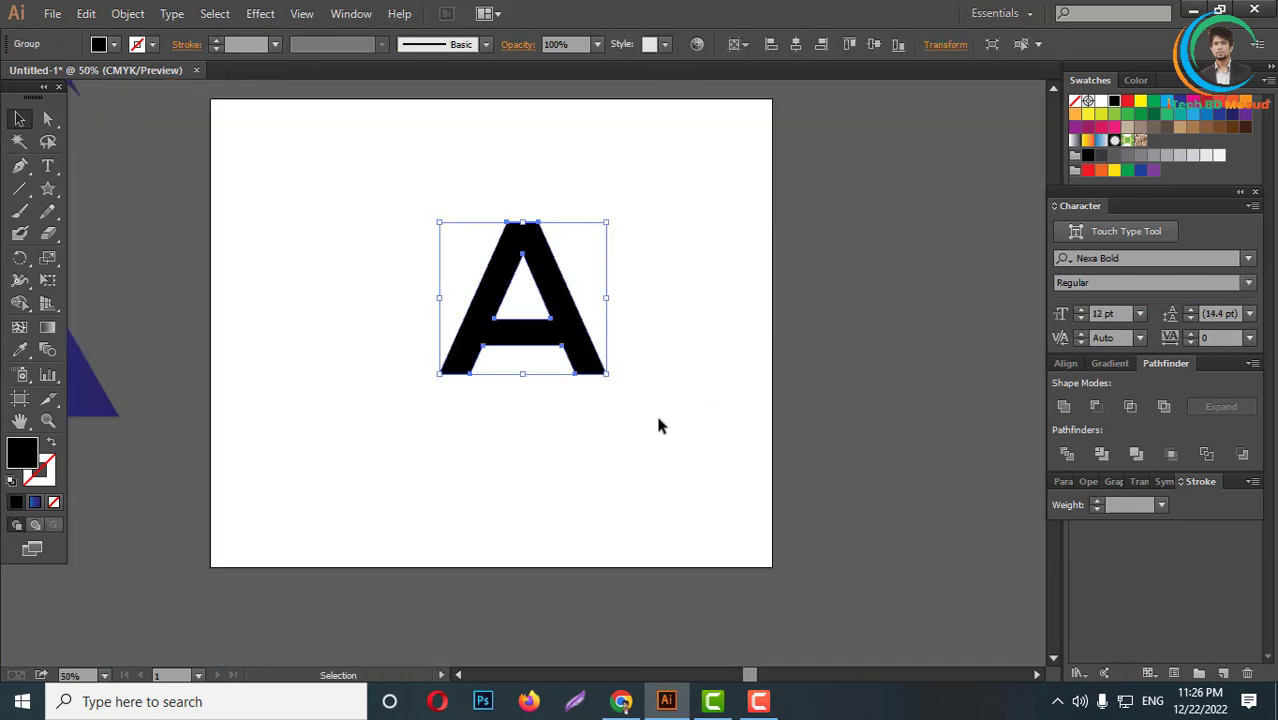
{"action": "left_click", "coordinate": [658, 425]}
- Draw a diagonal line segment down from the A's inner apex
{"action": "scroll", "coordinate": [616, 434], "scroll_direction": "up", "scroll_amount": 1}
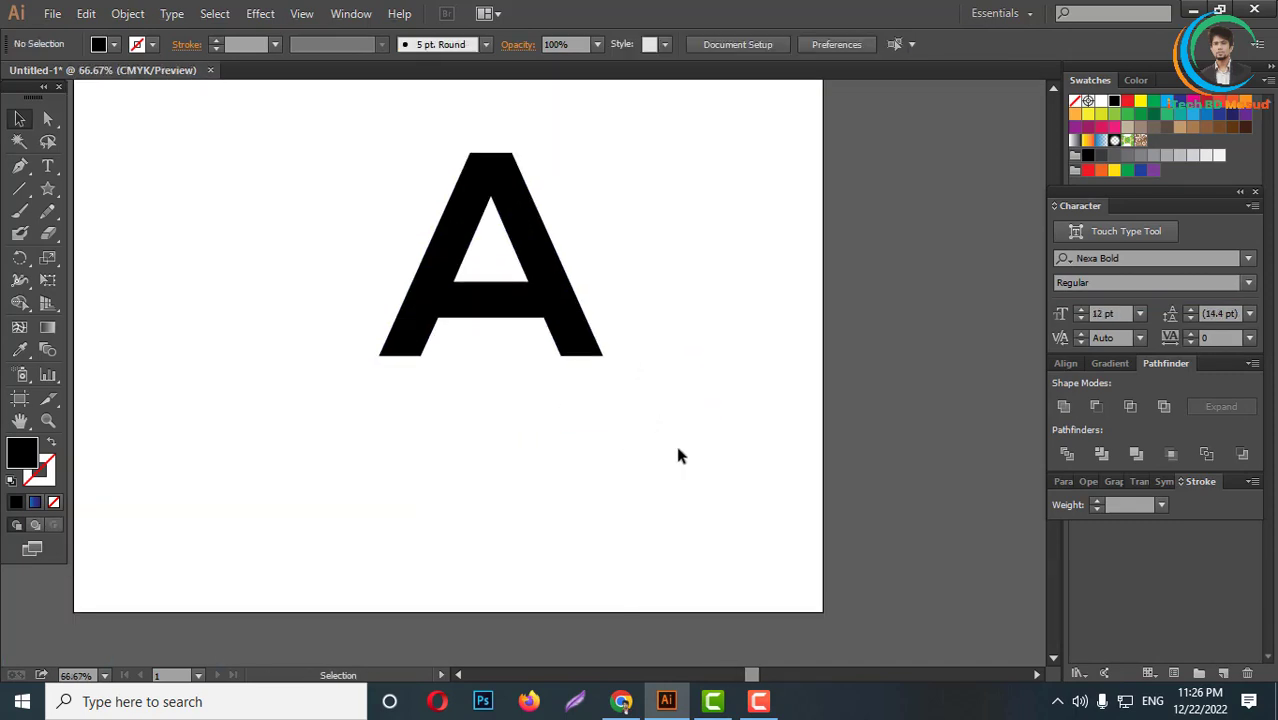
{"action": "scroll", "coordinate": [677, 455], "scroll_direction": "up", "scroll_amount": 1}
{"action": "left_click", "coordinate": [19, 188]}
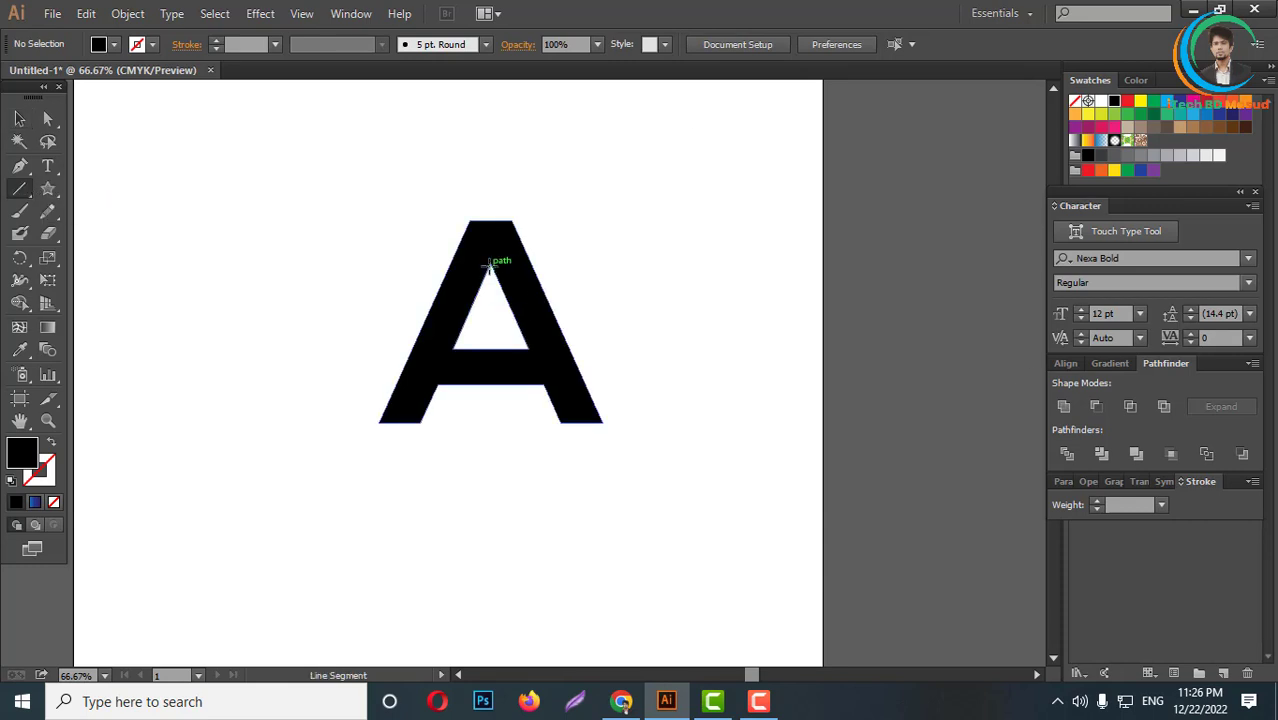
{"action": "mouse_move", "coordinate": [489, 262]}
{"action": "left_mouse_down"}
{"action": "mouse_move", "coordinate": [559, 421]}
{"action": "mouse_move", "coordinate": [707, 617]}
{"action": "left_mouse_up"}
{"action": "left_click", "coordinate": [20, 119]}
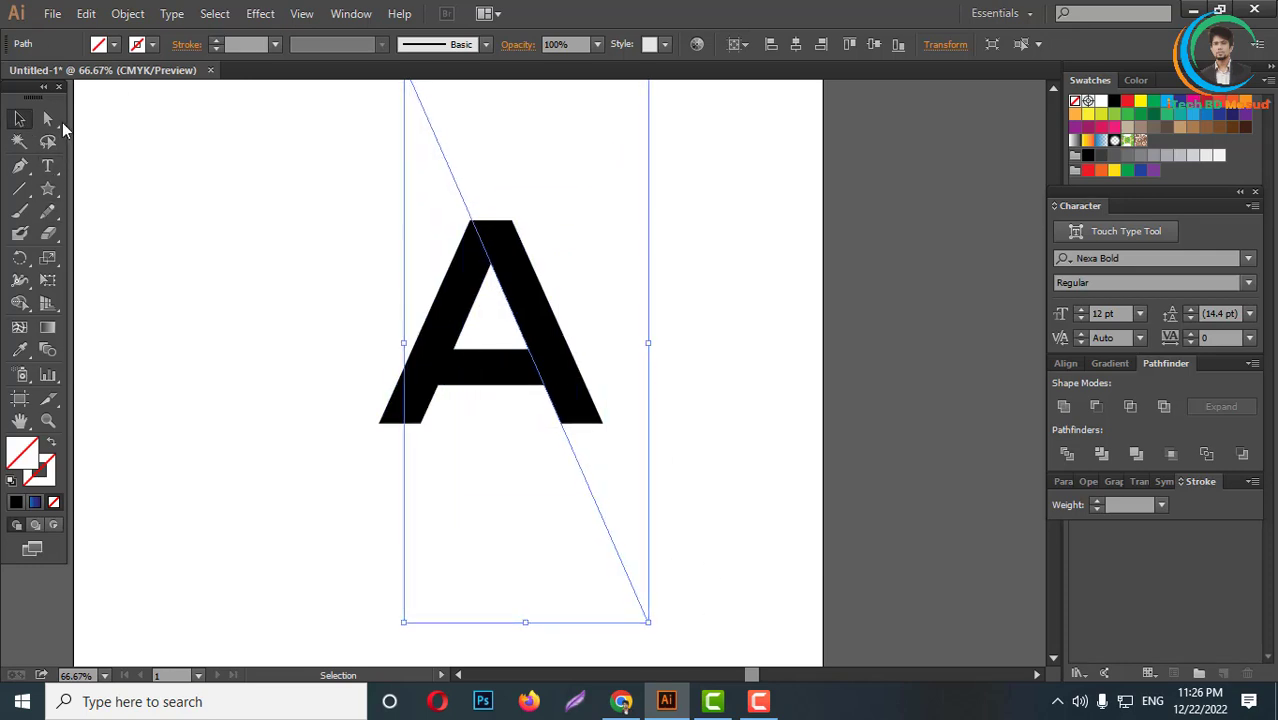
- Select the A together with the line and apply Pathfinder Divide
{"action": "left_click", "coordinate": [47, 119]}
{"action": "scroll", "coordinate": [518, 399], "scroll_direction": "up", "scroll_amount": 1}
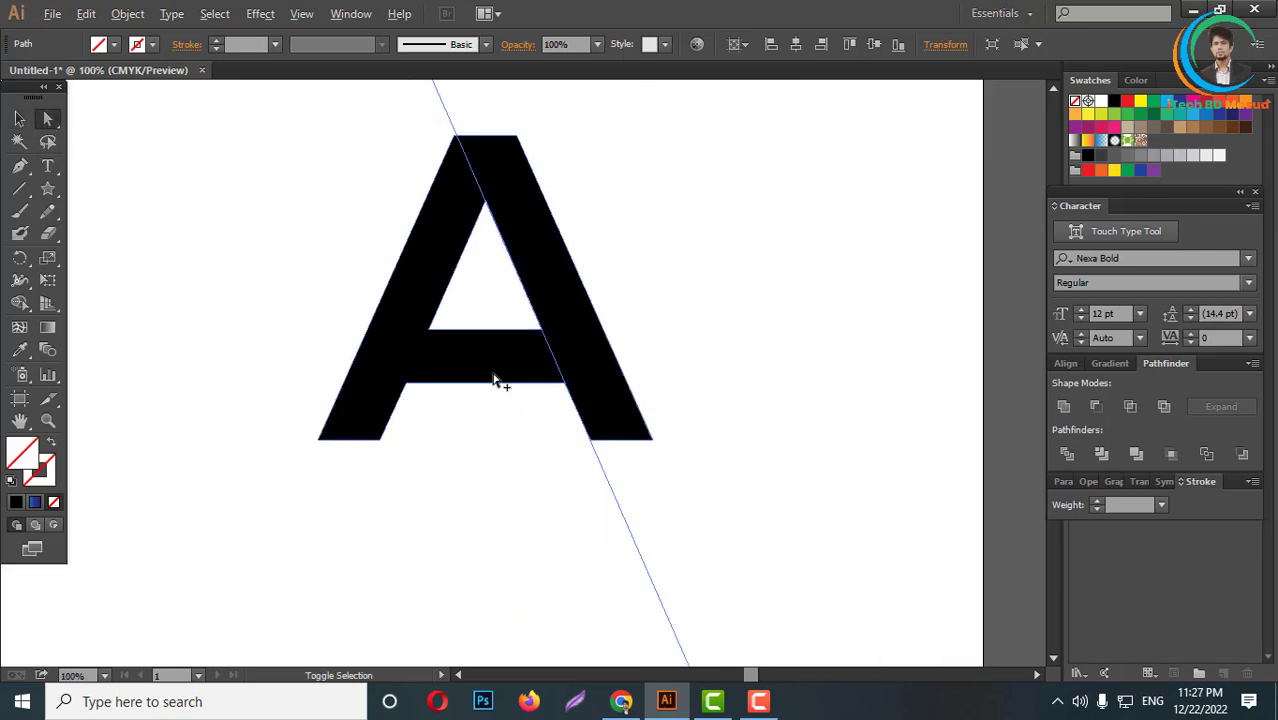
{"action": "left_click", "coordinate": [494, 367], "text": "shift"}
{"action": "left_click", "coordinate": [1065, 455]}
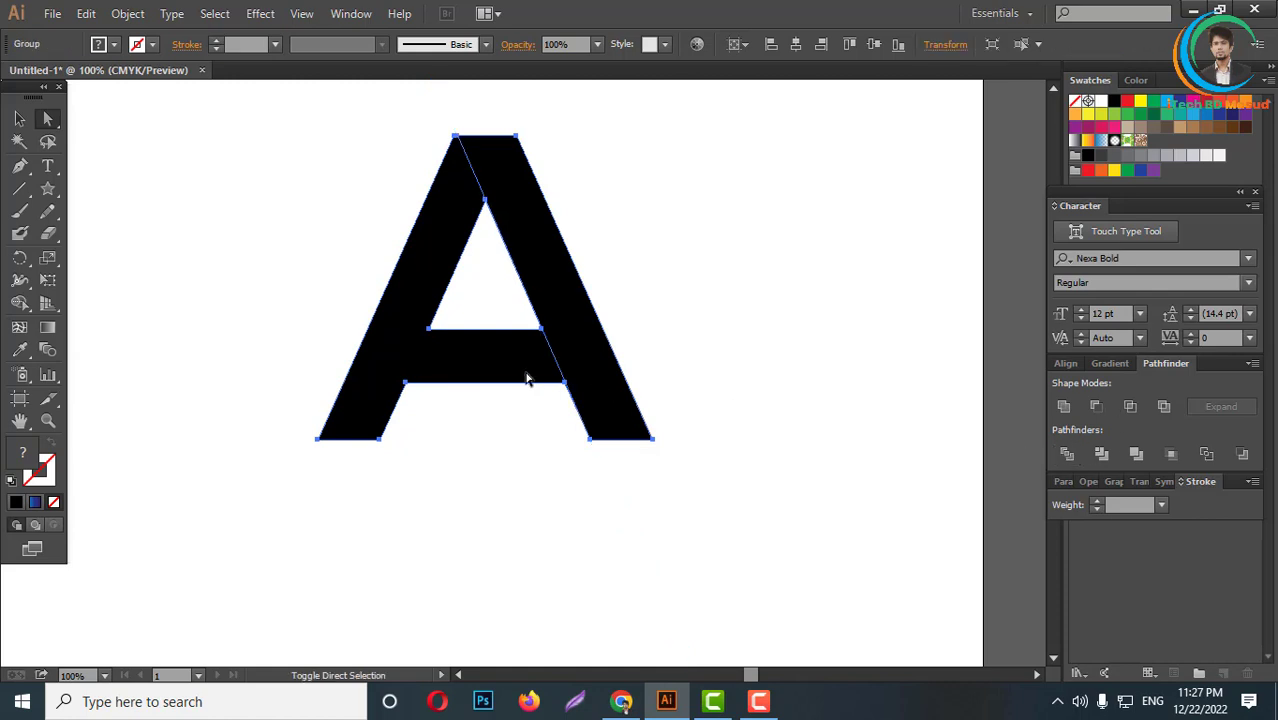
- Fill the inner triangle piece black, then delete it
{"action": "left_click", "coordinate": [477, 363]}
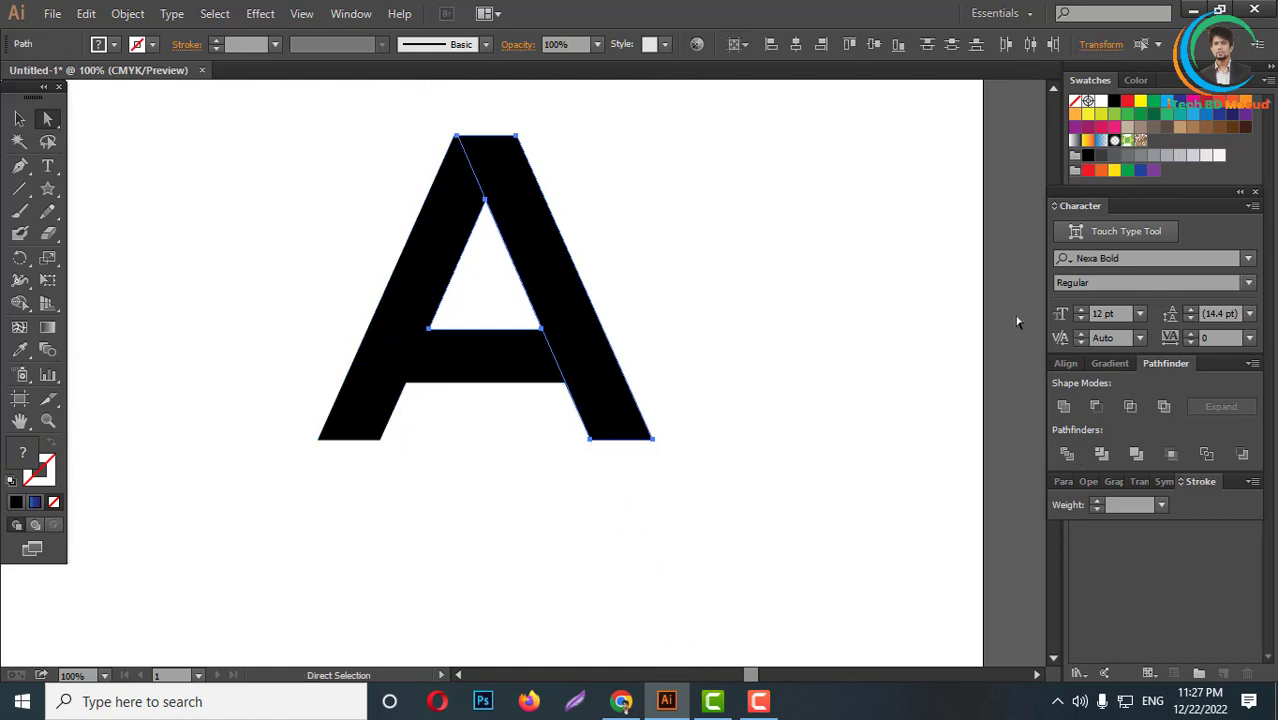
{"action": "left_click", "coordinate": [1113, 103]}
{"action": "left_click", "coordinate": [680, 290]}
{"action": "left_click", "coordinate": [520, 305]}
{"action": "key", "text": "Delete"}
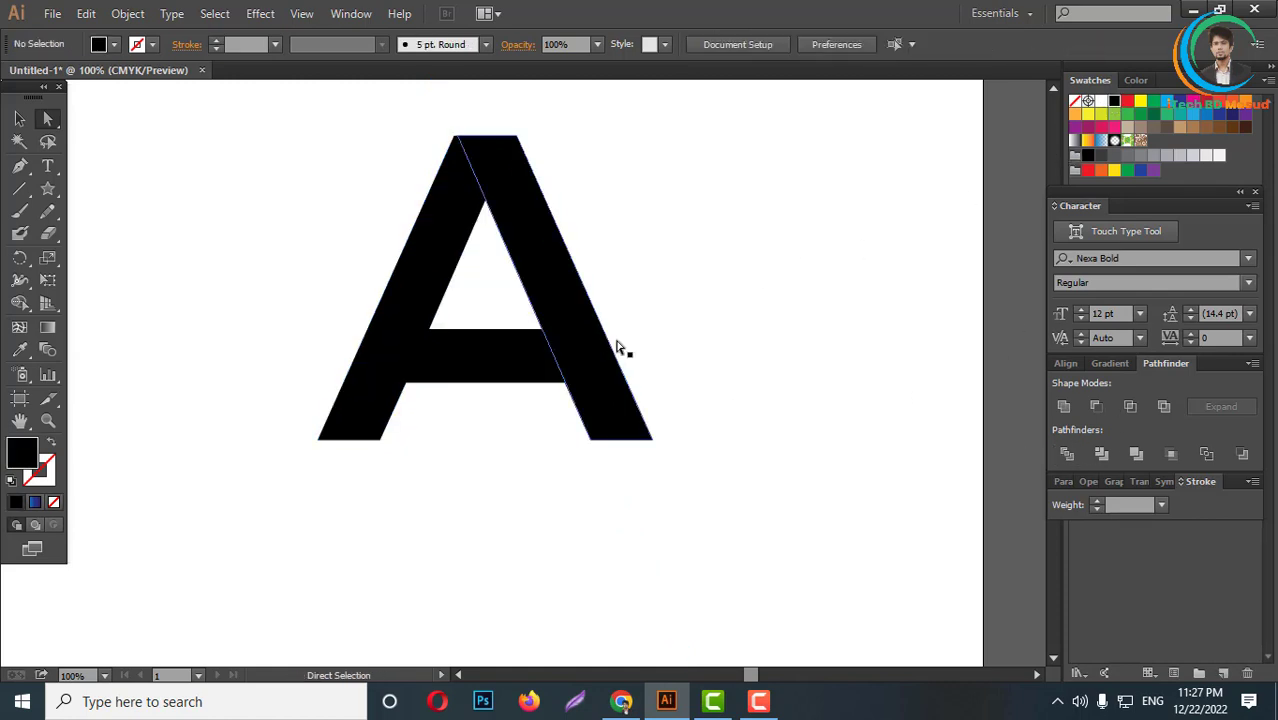
{"action": "scroll", "coordinate": [540, 294], "scroll_direction": "up", "scroll_amount": 1}
{"action": "scroll", "coordinate": [527, 295], "scroll_direction": "up", "scroll_amount": 1}
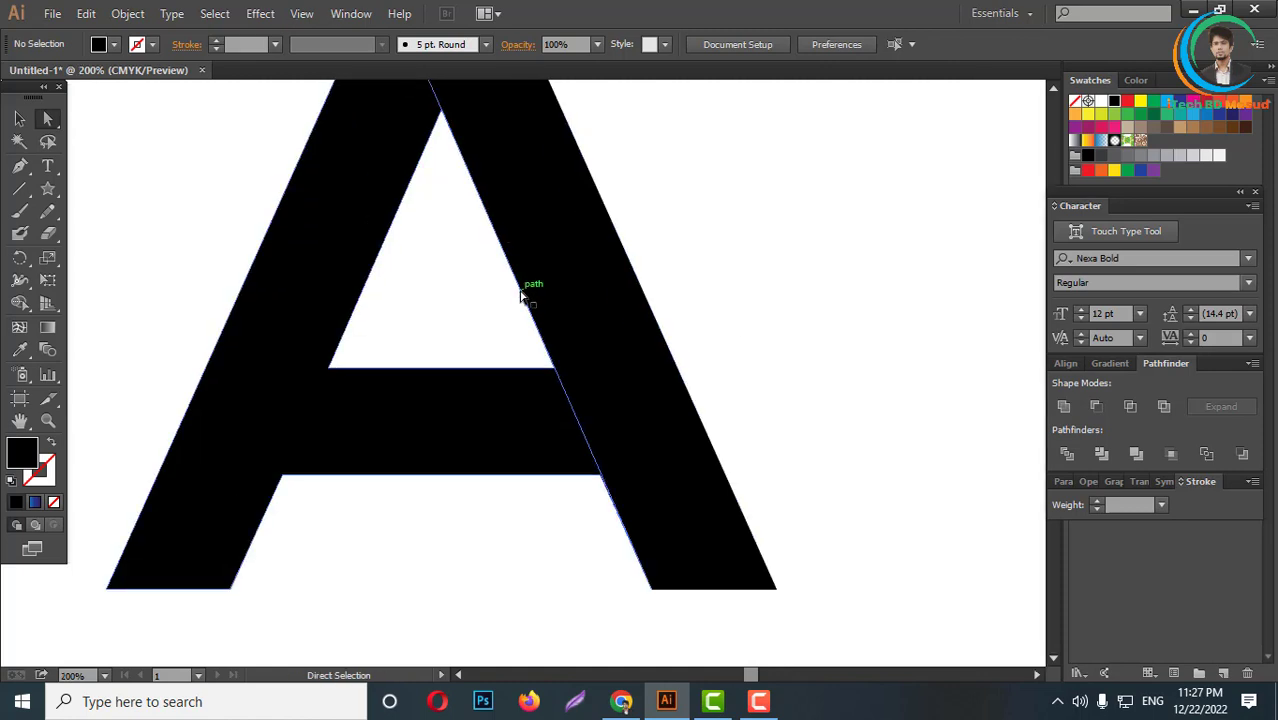
{"action": "left_click_drag", "start_coordinate": [520, 295], "coordinate": [570, 294]}
{"action": "left_click", "coordinate": [727, 288]}
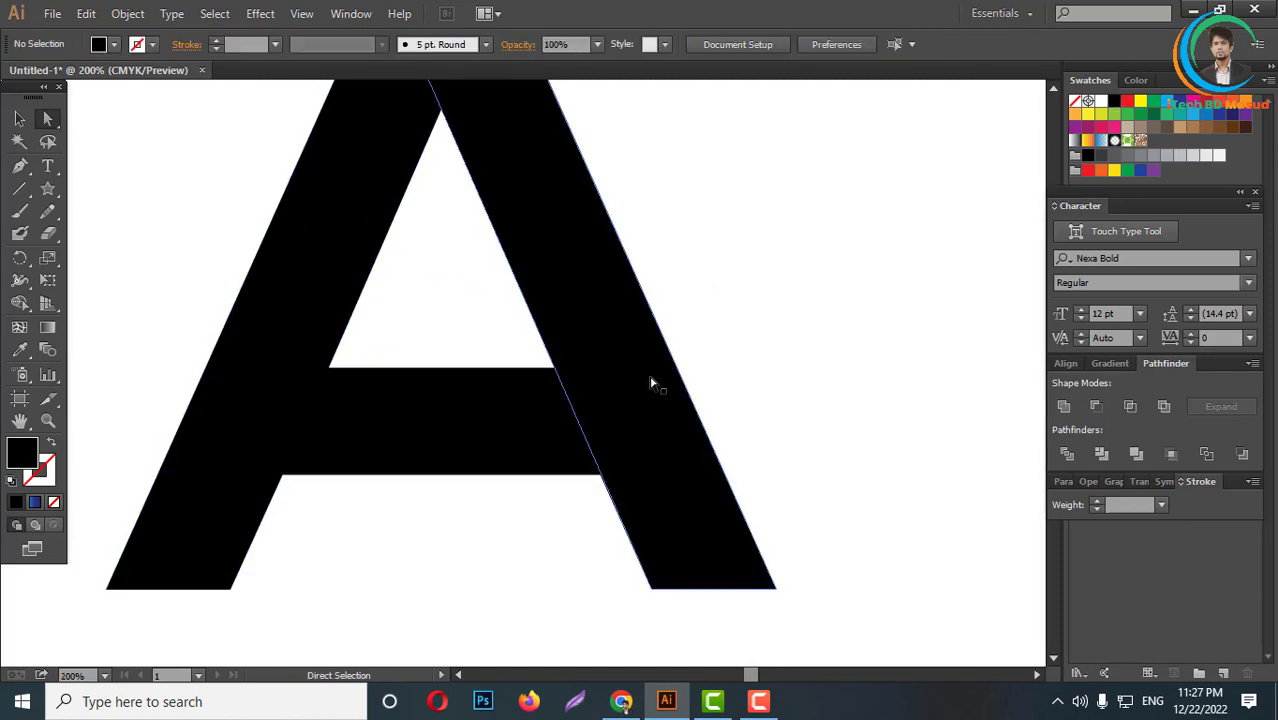
{"action": "key", "text": "ctrl+0"}
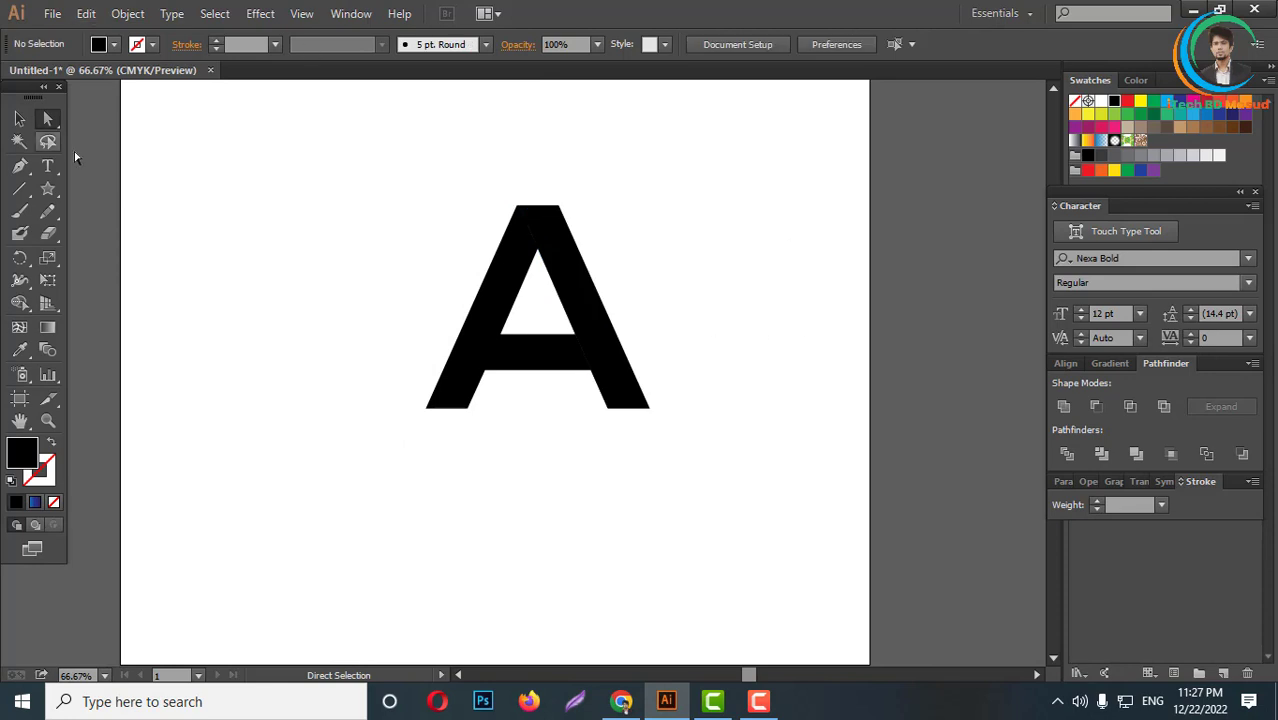
- Draw a diagonal line along the A's right outer edge
{"action": "left_click", "coordinate": [19, 188]}
{"action": "scroll", "coordinate": [622, 329], "scroll_direction": "up", "scroll_amount": 1}
{"action": "scroll", "coordinate": [538, 208], "scroll_direction": "up", "scroll_amount": 1}
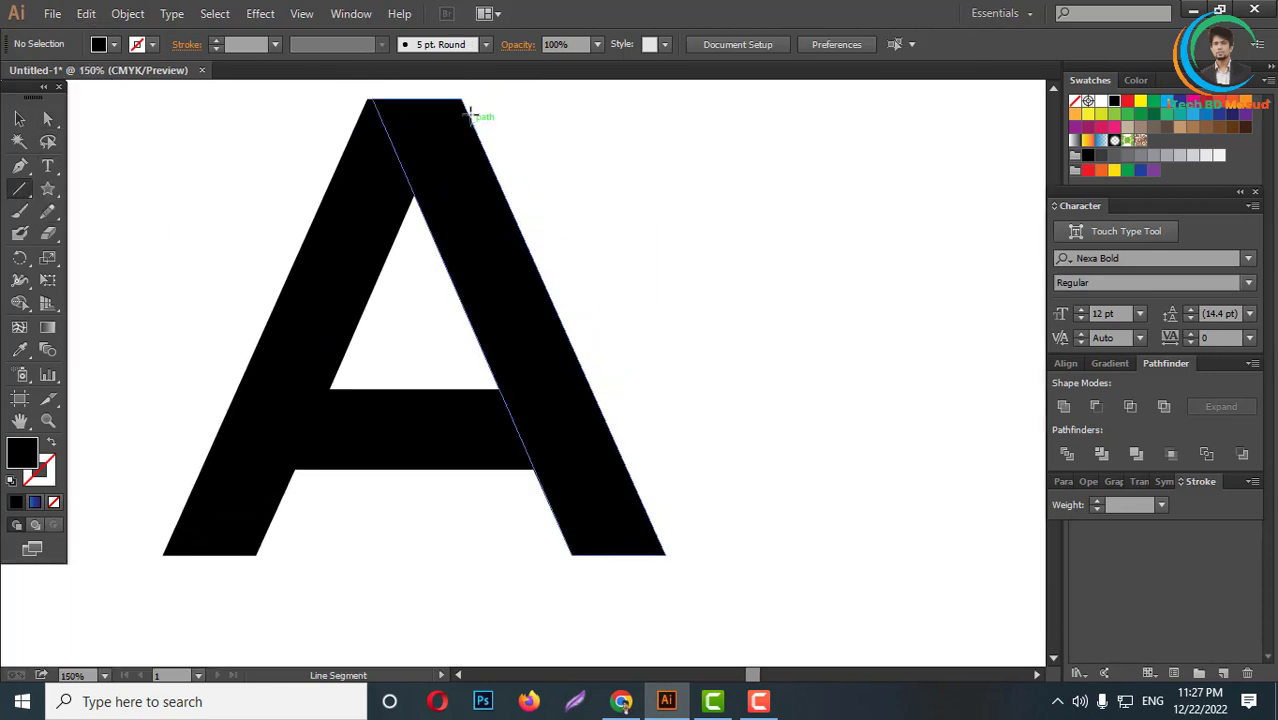
{"action": "left_click_drag", "start_coordinate": [464, 98], "coordinate": [666, 553]}
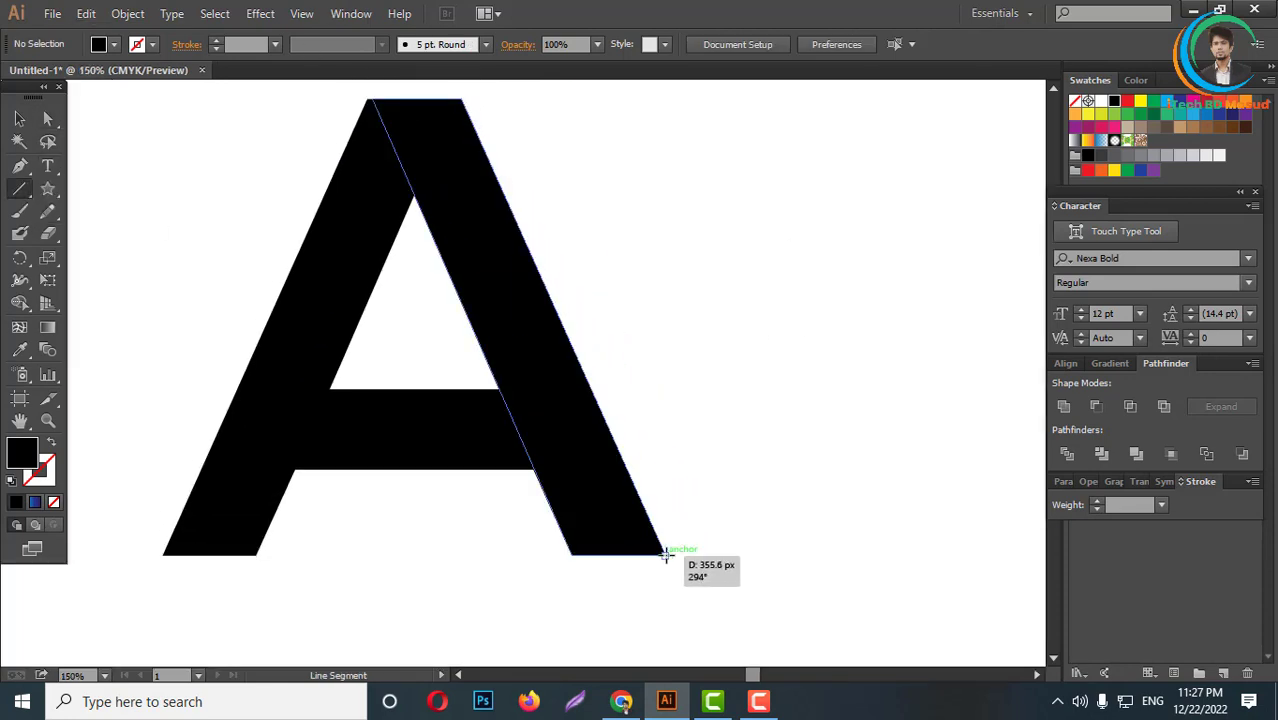
{"action": "left_click", "coordinate": [47, 118]}
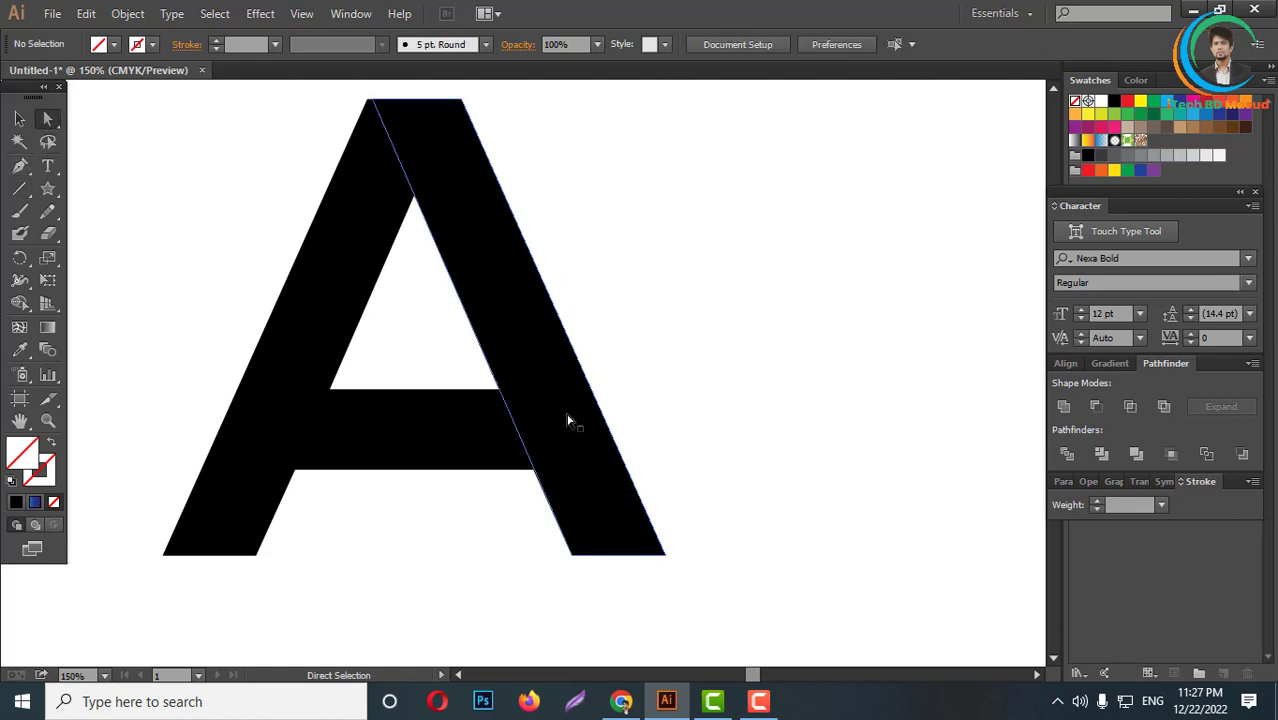
{"action": "key", "text": "Delete"}
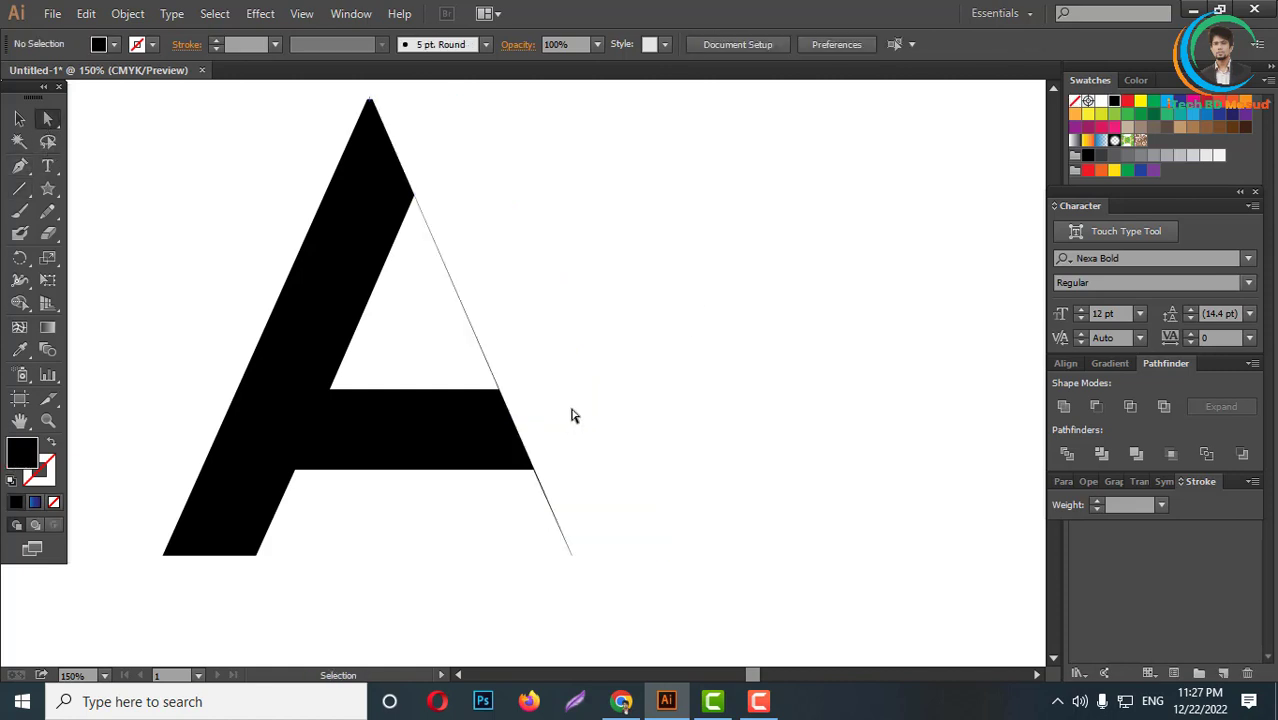
{"action": "key", "text": "ctrl+z"}
- Divide the A along the new line and delete its right leg piece
{"action": "left_click", "coordinate": [693, 327]}
{"action": "left_click", "coordinate": [546, 371]}
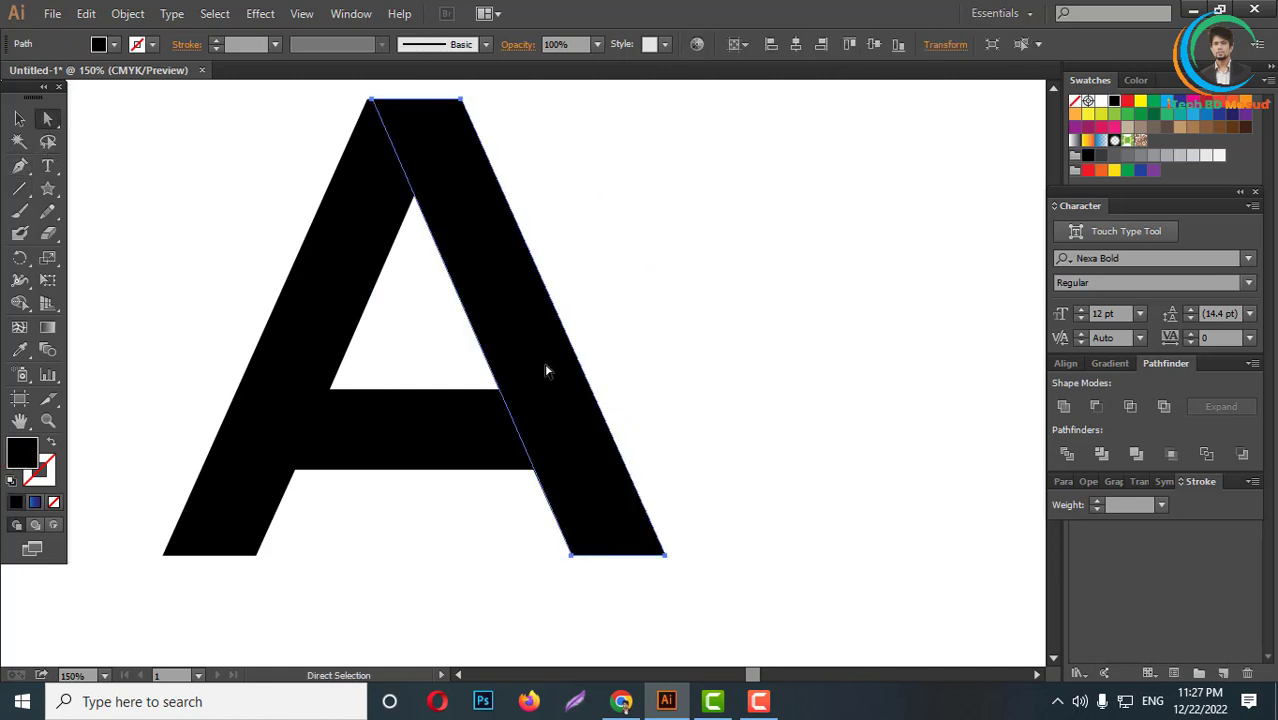
{"action": "left_click_drag", "start_coordinate": [543, 371], "coordinate": [531, 360]}
{"action": "left_click", "coordinate": [450, 428]}
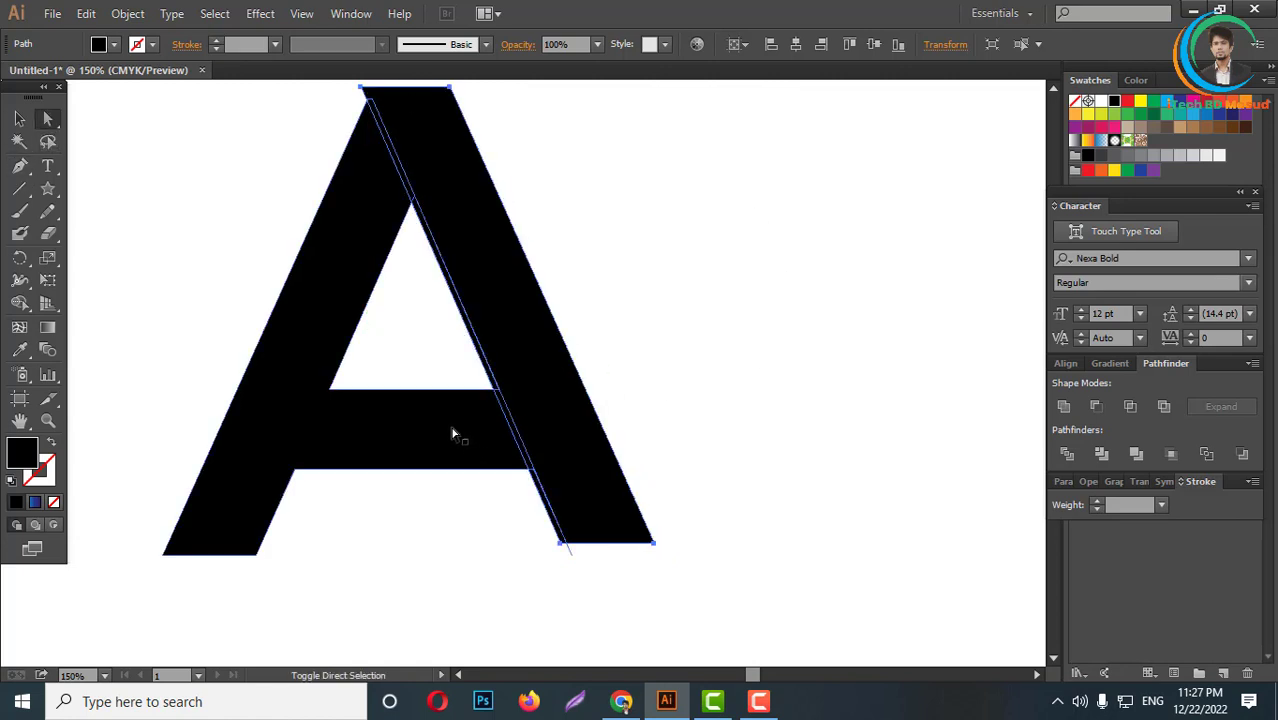
{"action": "left_click", "coordinate": [1063, 453]}
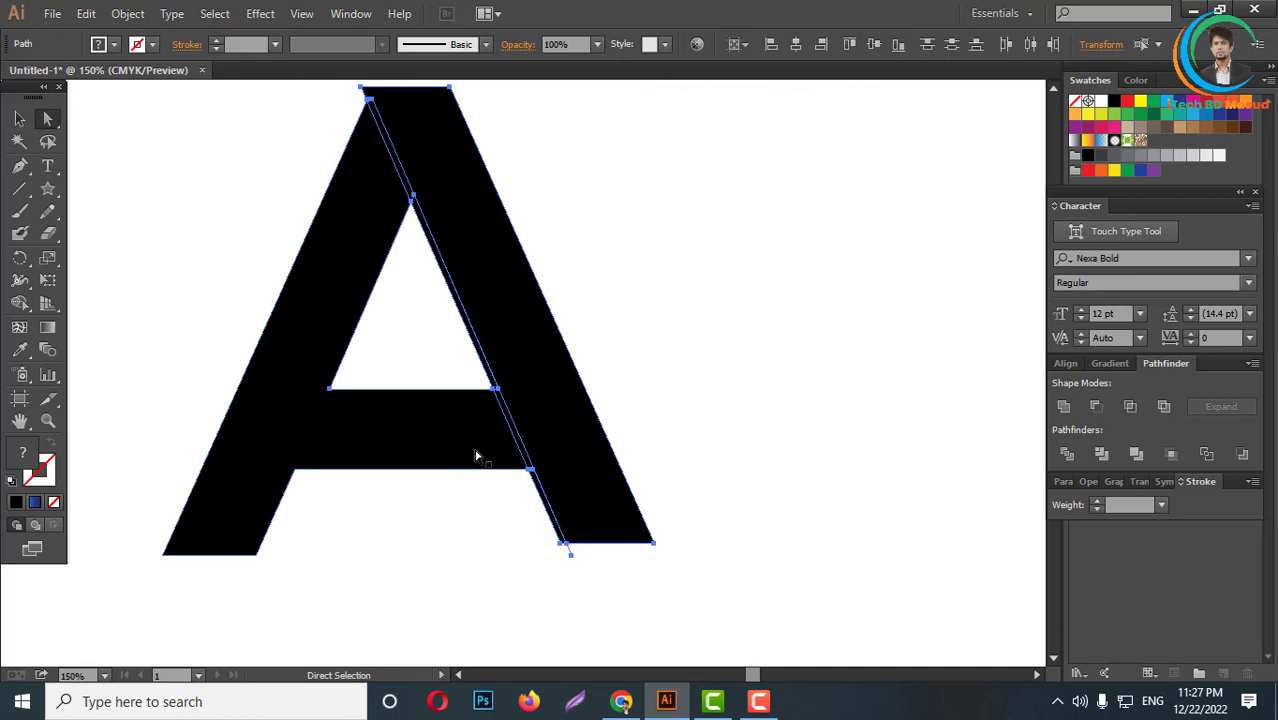
{"action": "key", "text": "Delete"}
{"action": "scroll", "coordinate": [626, 470], "scroll_direction": "up", "scroll_amount": 1}
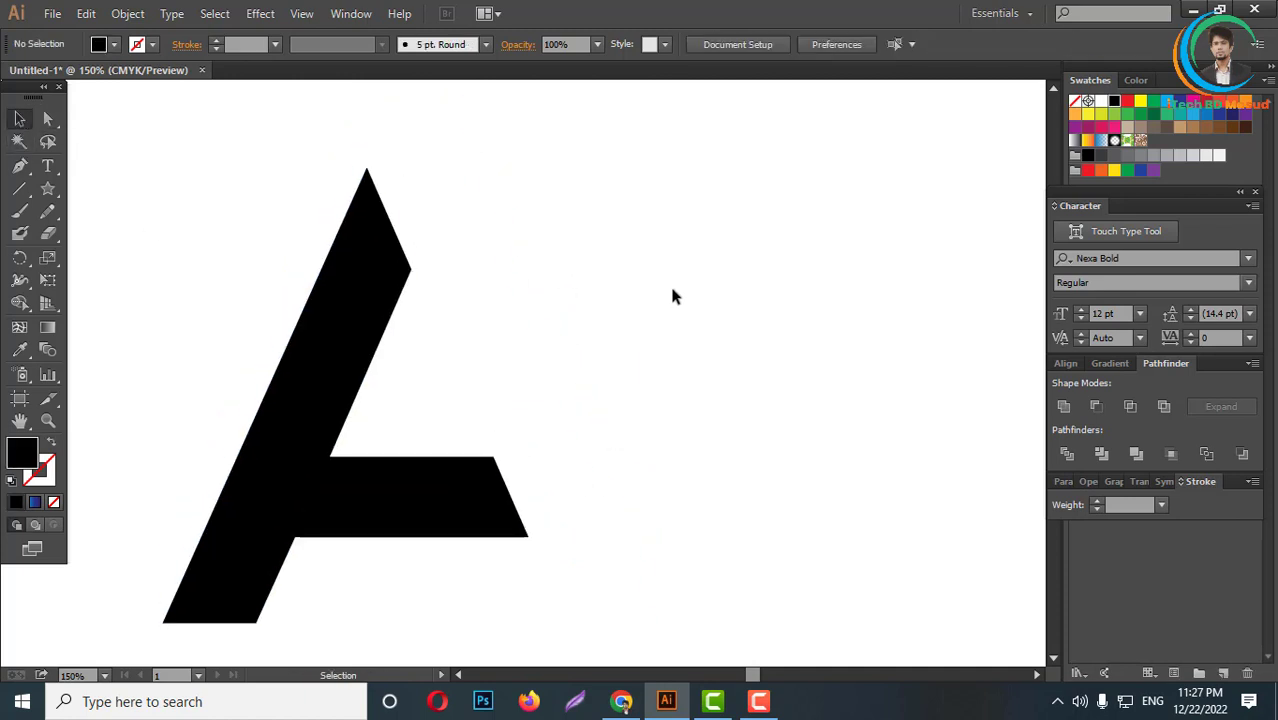
{"action": "left_click_drag", "start_coordinate": [672, 295], "coordinate": [474, 402]}
- Give the leftover diagonal path a 9 pt black stroke and nudge it left beside the A
{"action": "key", "text": "shift+x"}
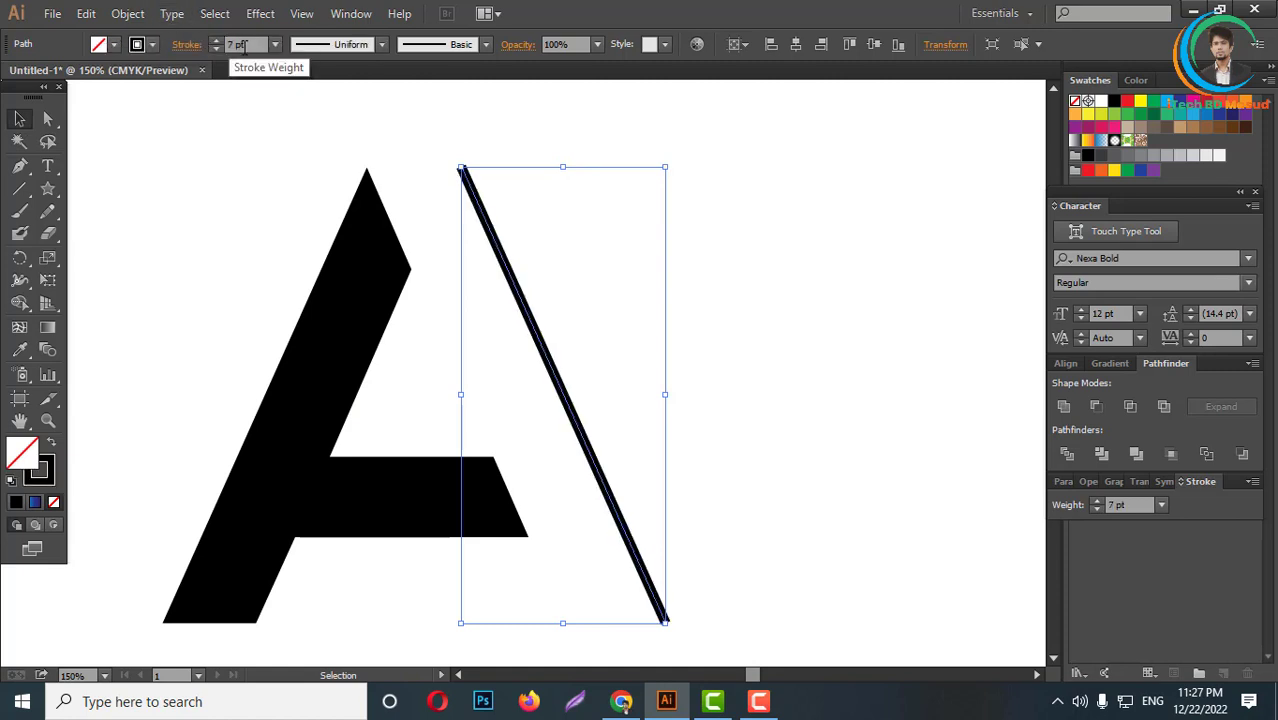
{"action": "scroll", "coordinate": [243, 47], "scroll_direction": "up", "scroll_amount": 2}
{"action": "scroll", "coordinate": [633, 399], "scroll_direction": "down", "scroll_amount": 2}
{"action": "left_click", "coordinate": [745, 525]}
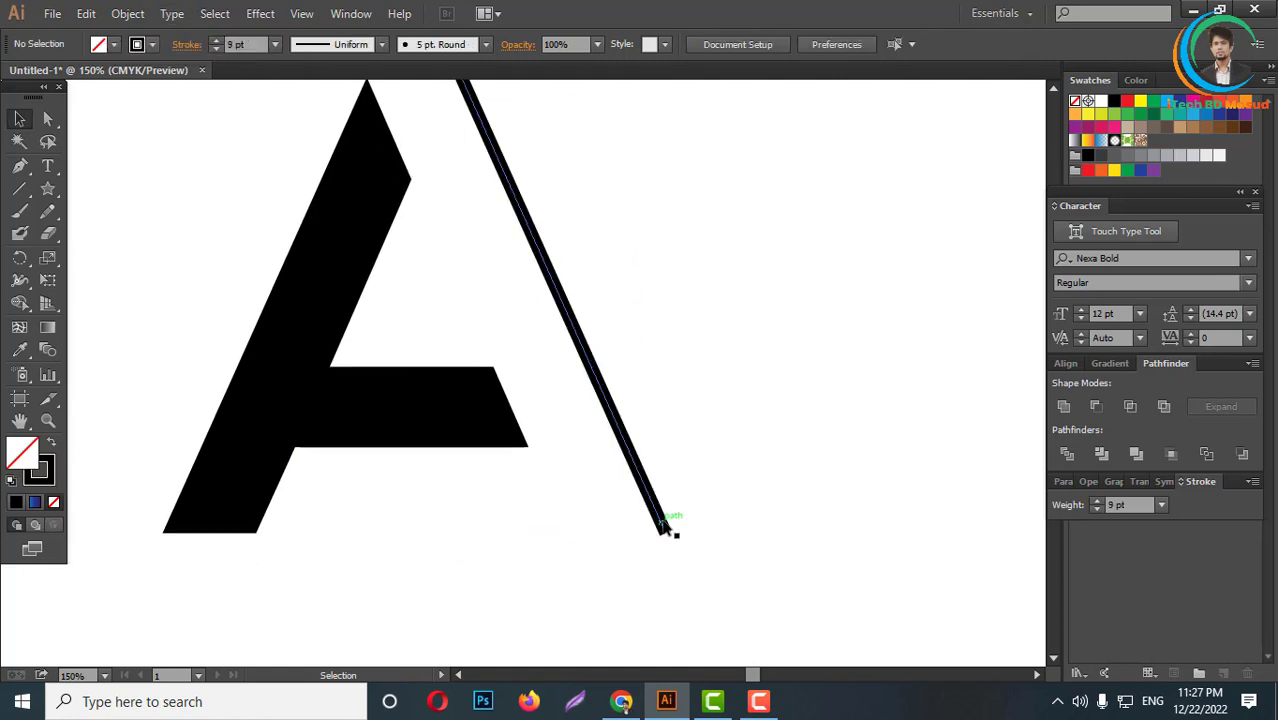
{"action": "left_click_drag", "start_coordinate": [662, 526], "coordinate": [697, 597]}
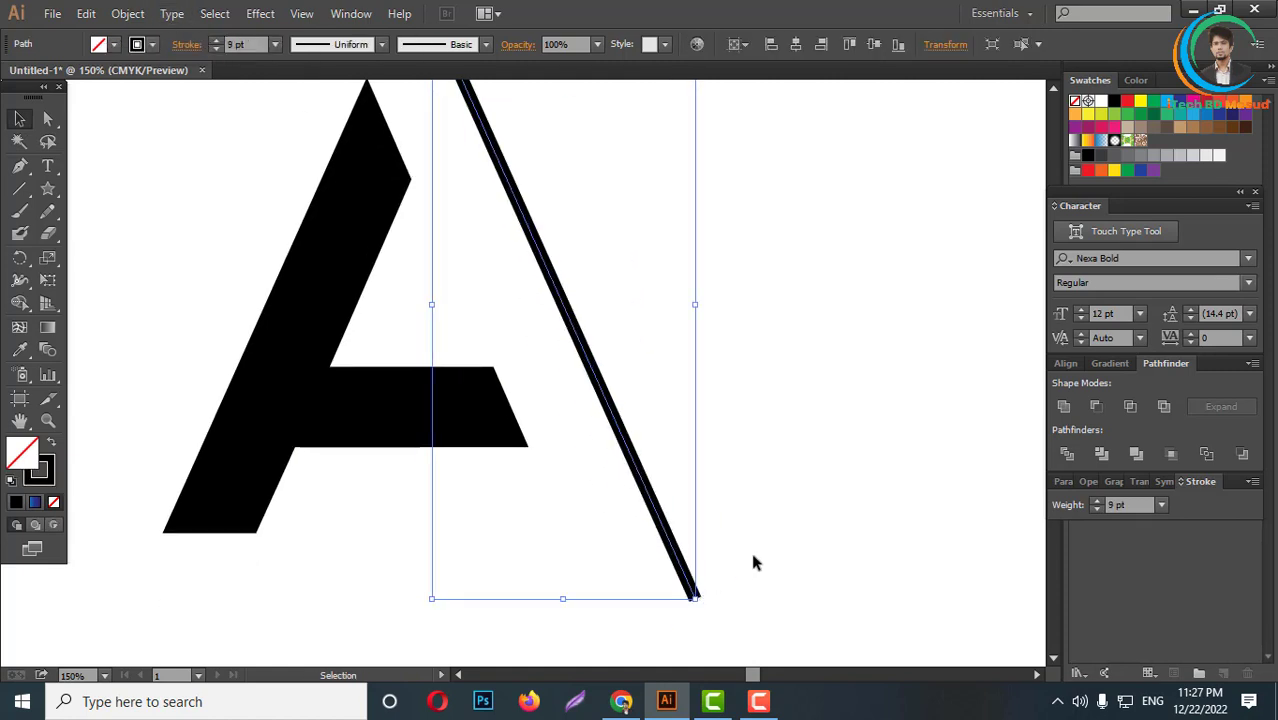
{"action": "key", "text": "Left"}
{"action": "key", "text": "Left"}
{"action": "key", "text": "Left"}
{"action": "key", "text": "Left"}
{"action": "key", "text": "Left"}
{"action": "key", "text": "Left"}
{"action": "key", "text": "Left"}
{"action": "key", "text": "Left"}
{"action": "key", "text": "Left"}
{"action": "key", "text": "Left"}
{"action": "key", "text": "Left"}
{"action": "key", "text": "Left"}
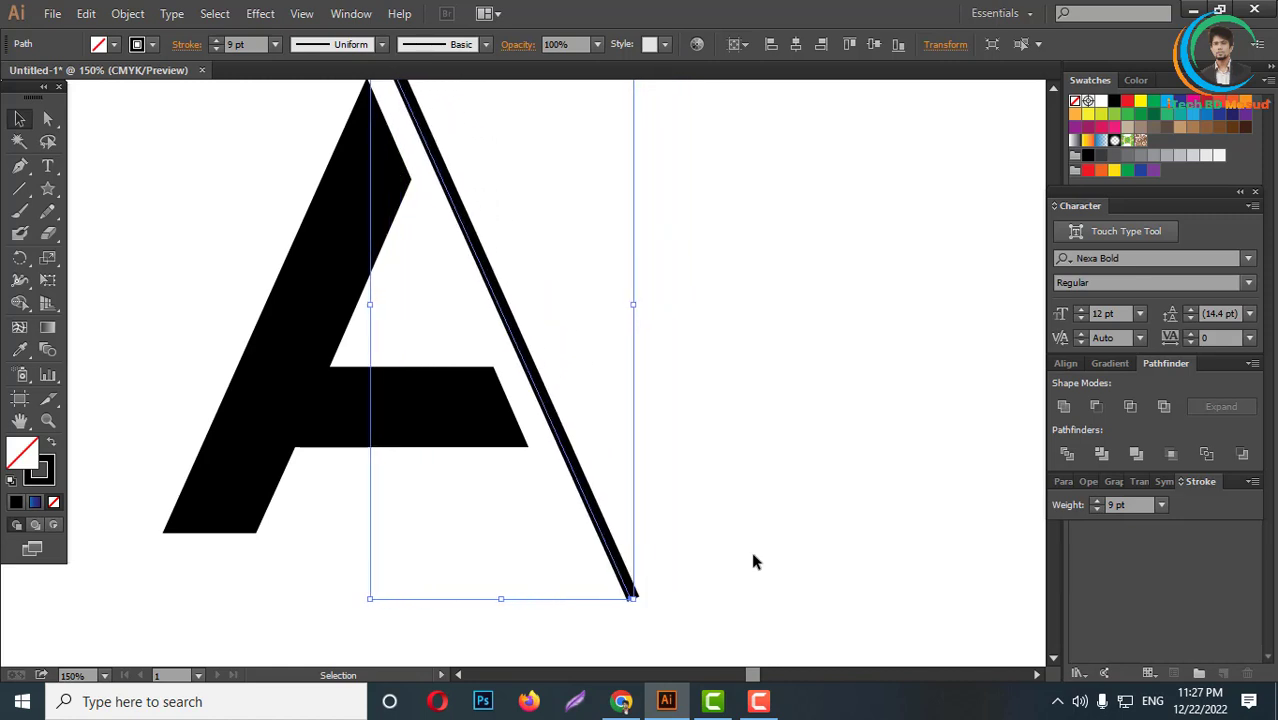
{"action": "key", "text": "Left"}
{"action": "key", "text": "Left"}
{"action": "key", "text": "Left"}
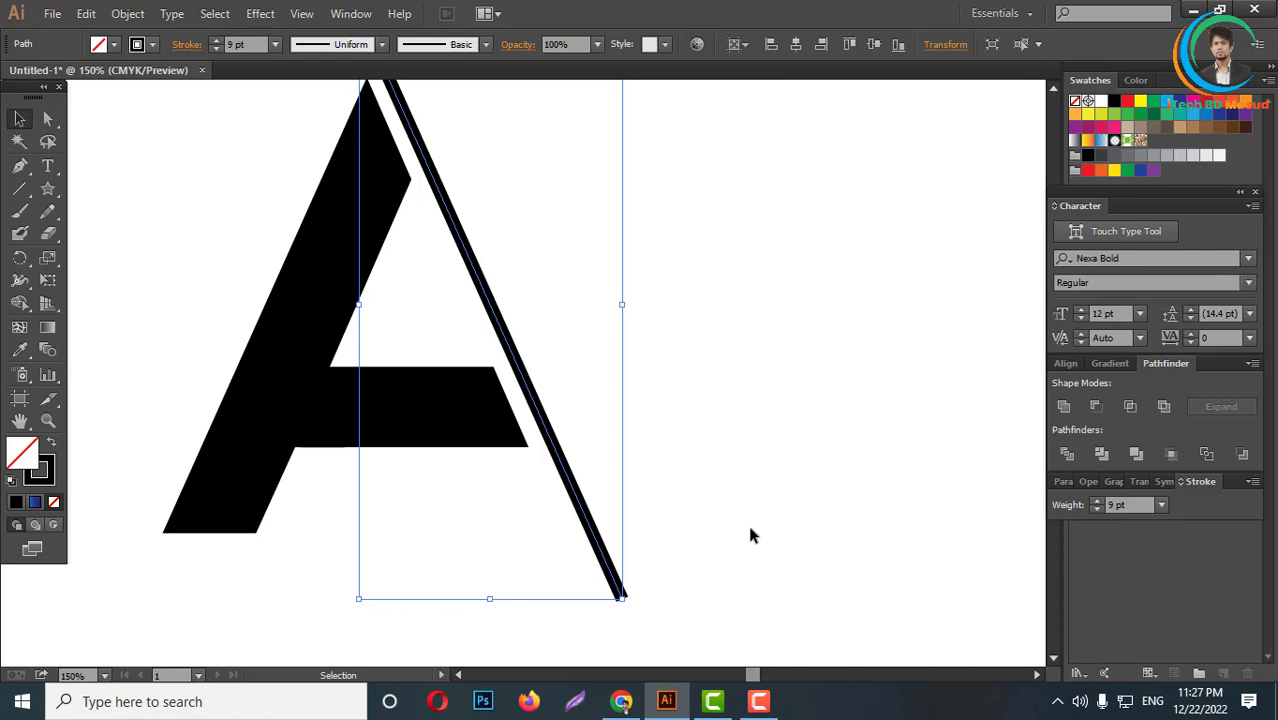
{"action": "key", "text": "Left"}
{"action": "key", "text": "Left"}
{"action": "key", "text": "Left"}
{"action": "key", "text": "Left"}
{"action": "key", "text": "Left"}
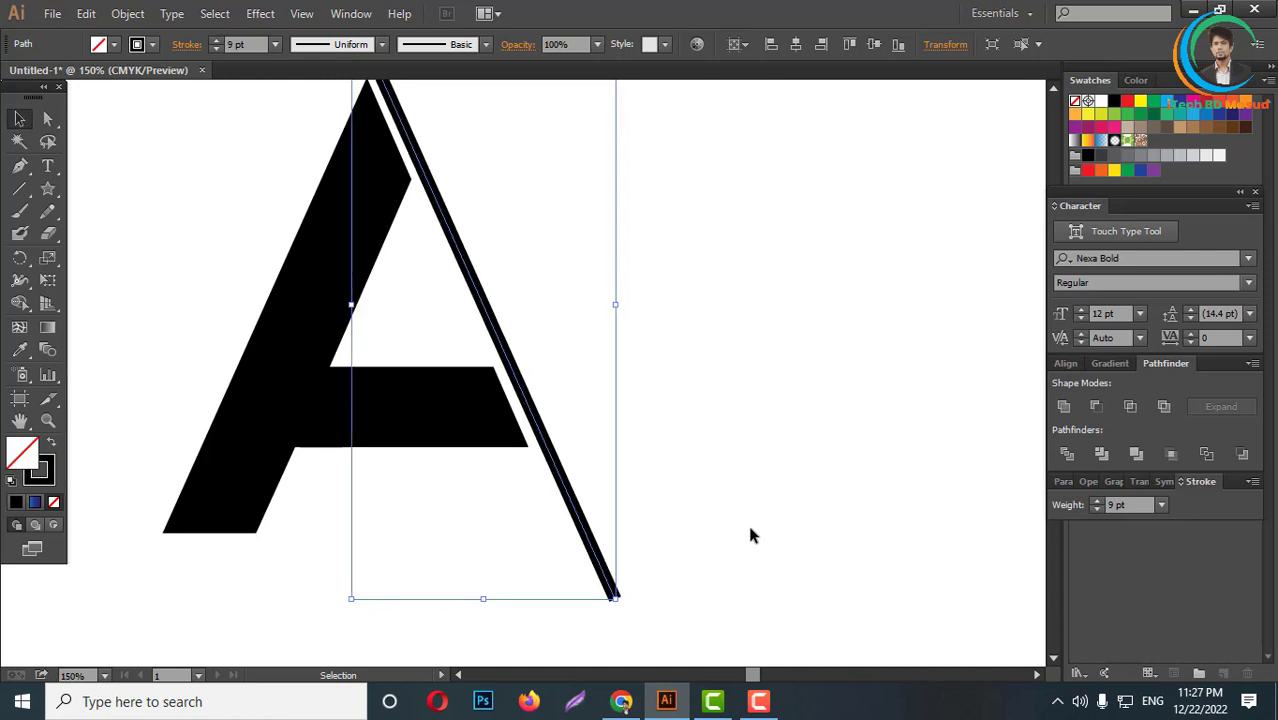
{"action": "left_click", "coordinate": [594, 350]}
{"action": "scroll", "coordinate": [596, 348], "scroll_direction": "down", "scroll_amount": 3}
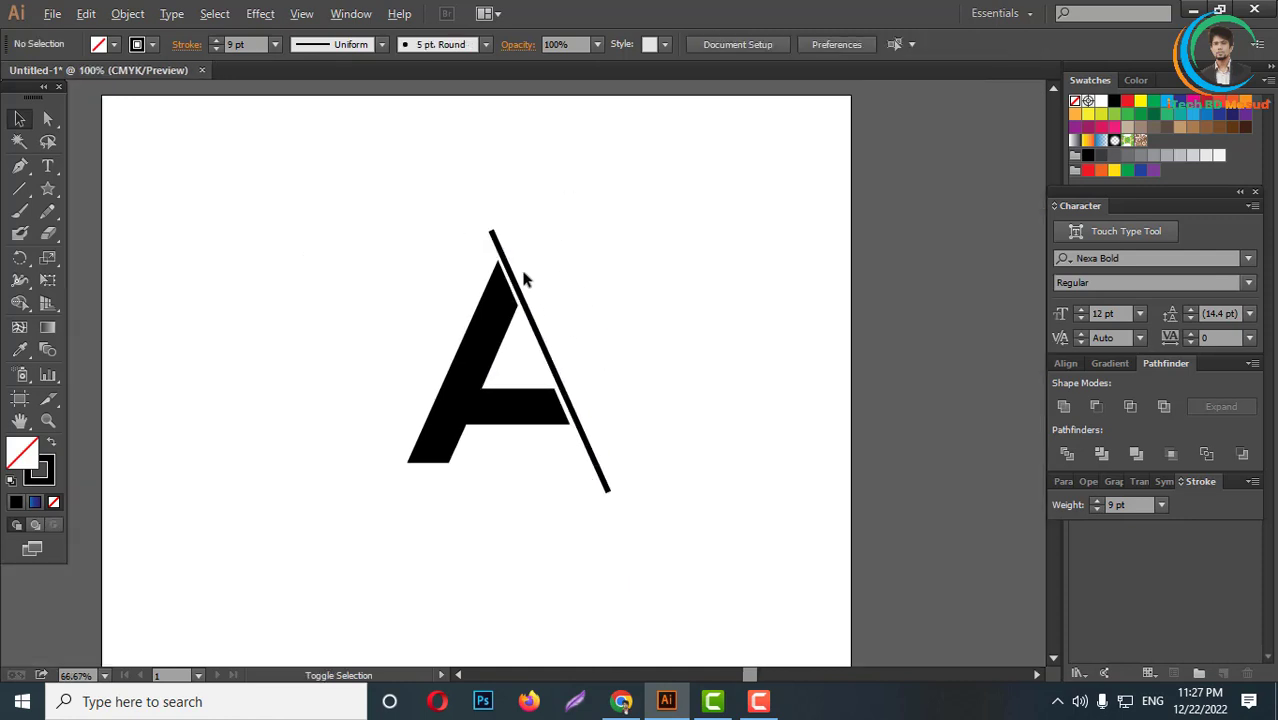
{"action": "scroll", "coordinate": [522, 277], "scroll_direction": "up", "scroll_amount": 4}
- Place a circle left of the A's apex and scale it down around its centre
{"action": "scroll", "coordinate": [499, 254], "scroll_direction": "up", "scroll_amount": 1}
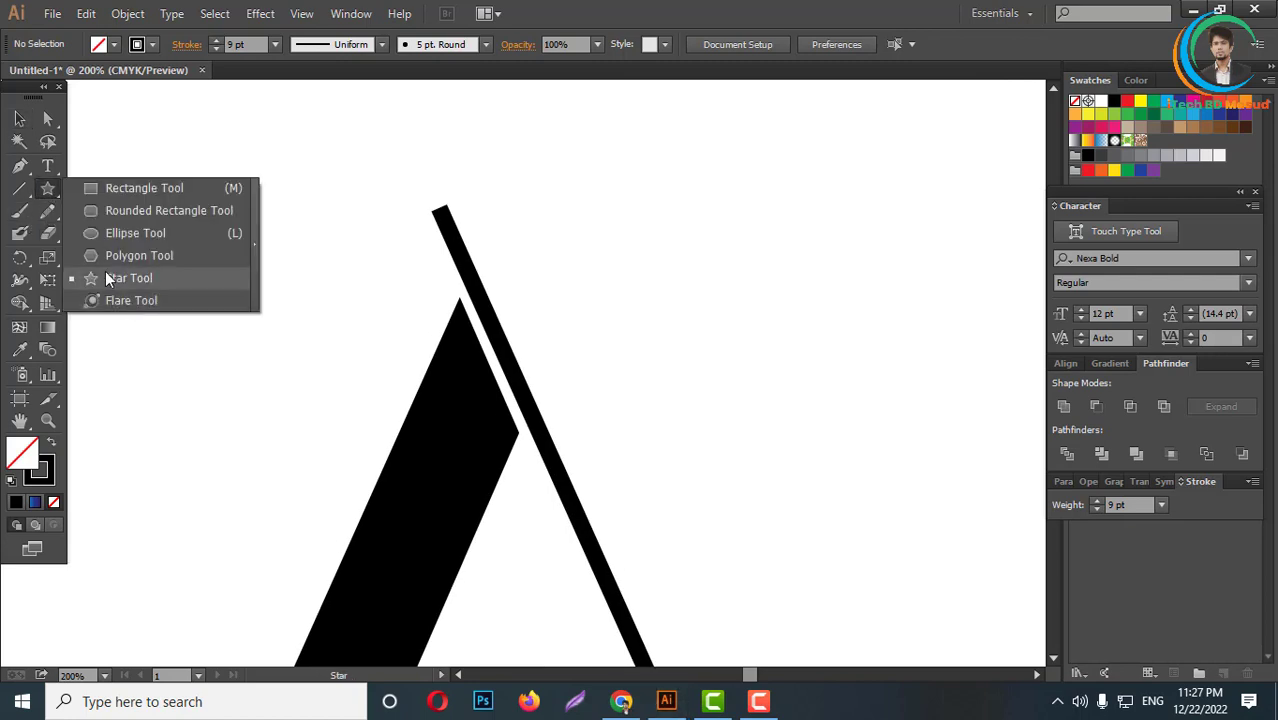
{"action": "left_click_drag", "start_coordinate": [47, 189], "coordinate": [105, 271]}
{"action": "key", "text": "l"}
{"action": "left_click", "coordinate": [281, 303], "text": "alt"}
{"action": "key", "text": "Return"}
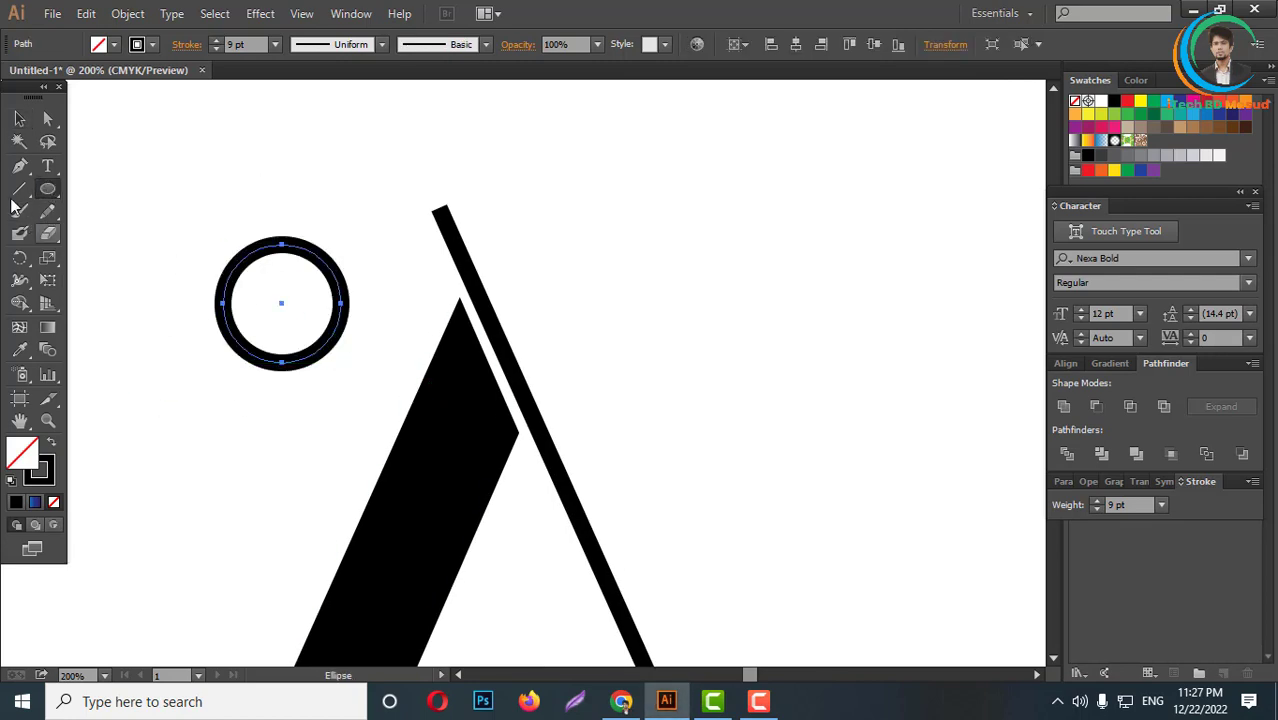
{"action": "left_click", "coordinate": [18, 120]}
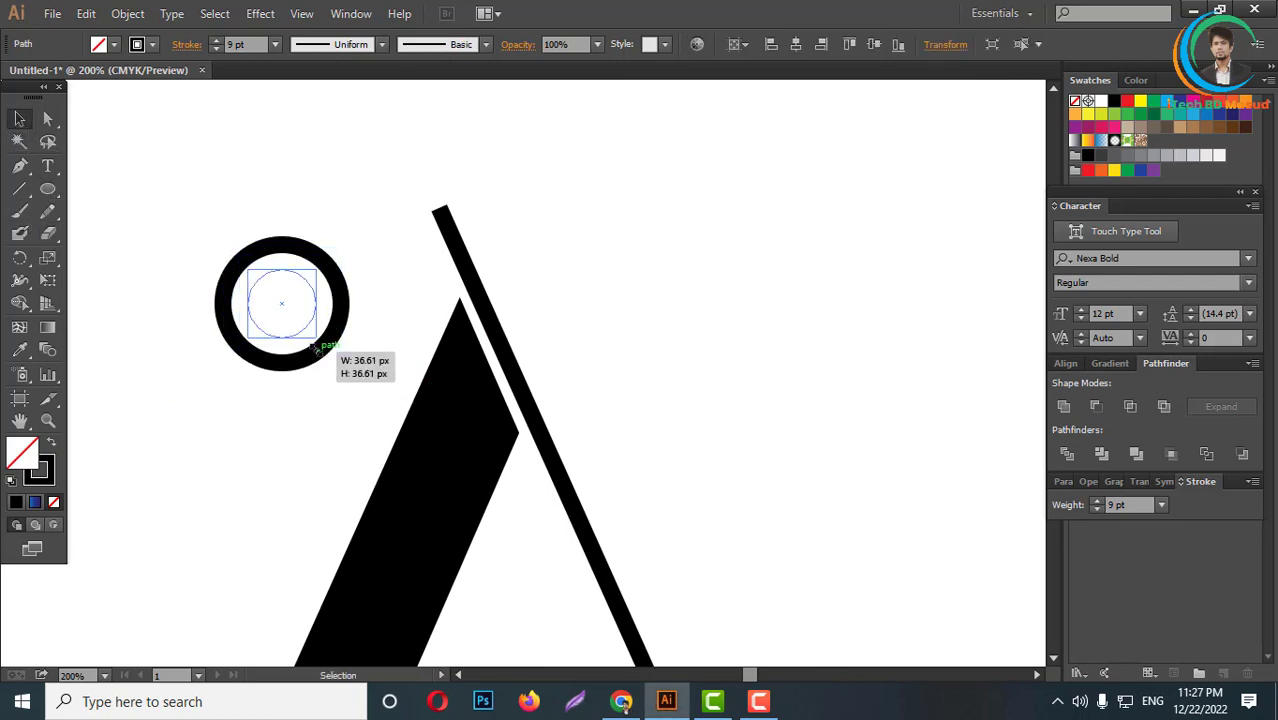
{"action": "mouse_move", "coordinate": [343, 365]}
{"action": "left_mouse_down"}
{"action": "mouse_move", "coordinate": [313, 367]}
{"action": "mouse_move", "coordinate": [447, 238]}
{"action": "left_mouse_up"}
{"action": "left_click", "coordinate": [312, 368]}
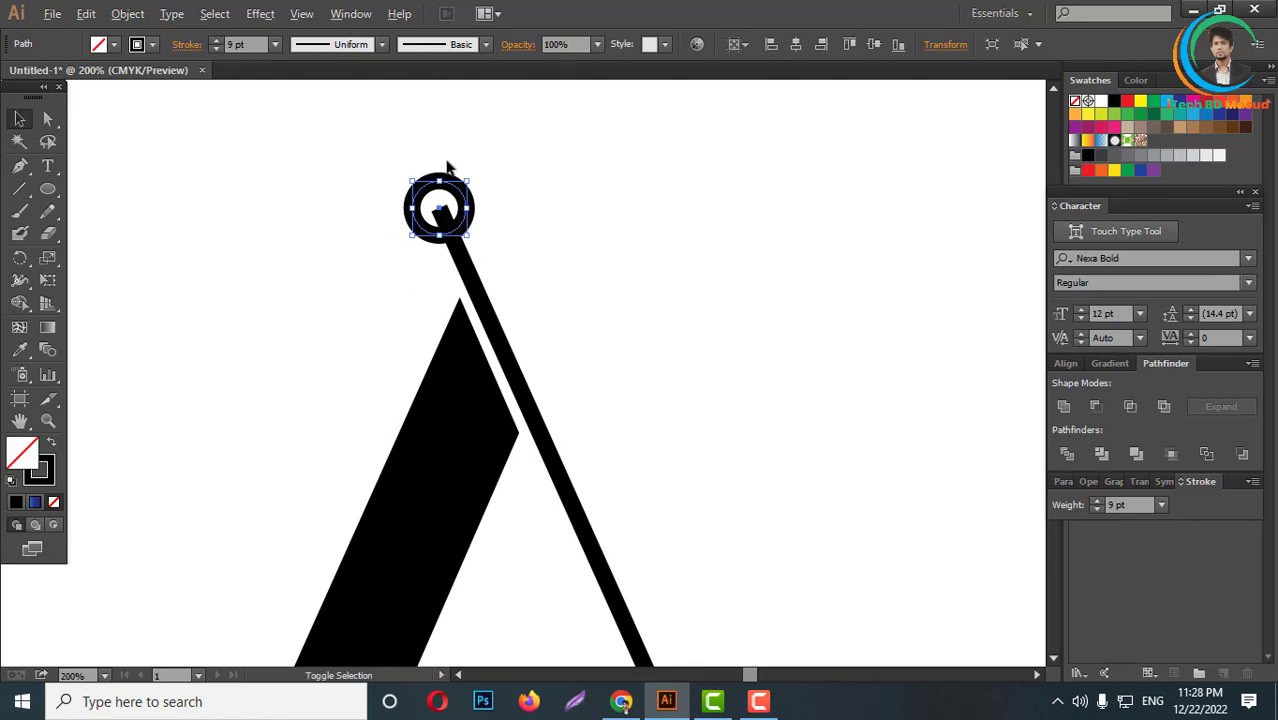
- Shrink the ring further and seat it on the stripe's top end
{"action": "scroll", "coordinate": [448, 164], "scroll_direction": "up", "scroll_amount": 2}
{"action": "left_click_drag", "start_coordinate": [376, 197], "coordinate": [398, 219]}
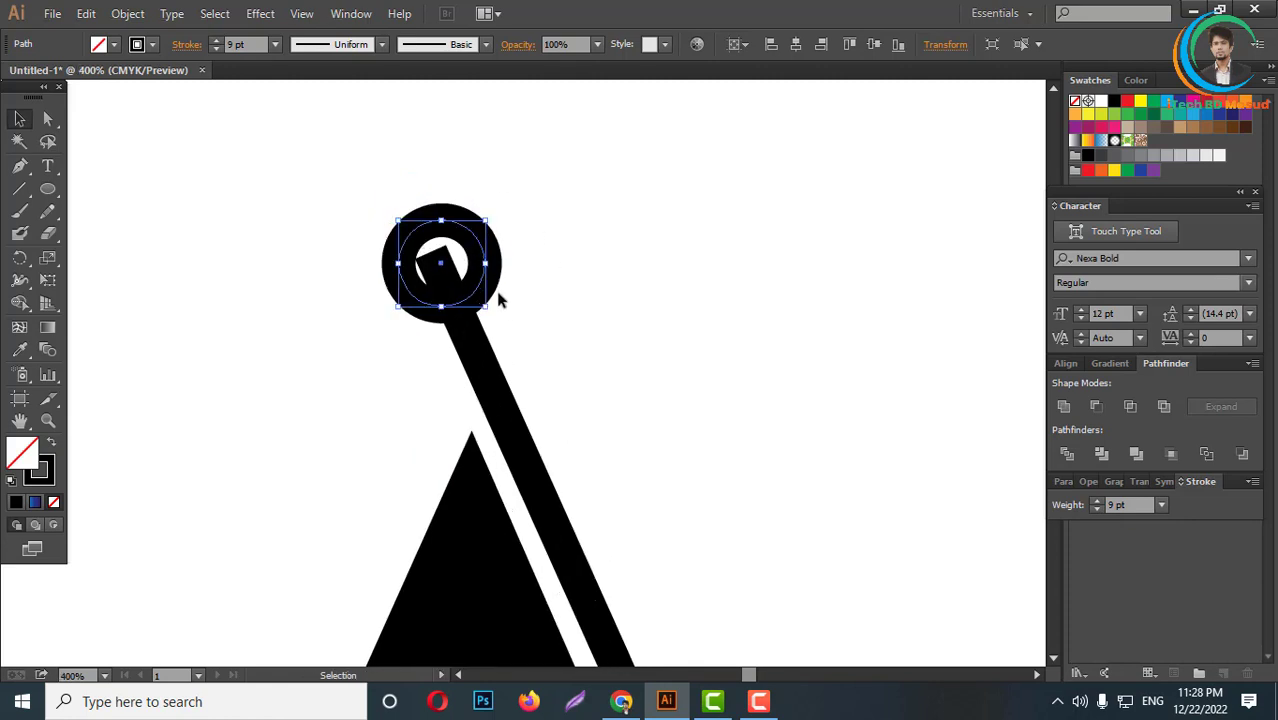
{"action": "left_click_drag", "start_coordinate": [485, 273], "coordinate": [477, 277]}
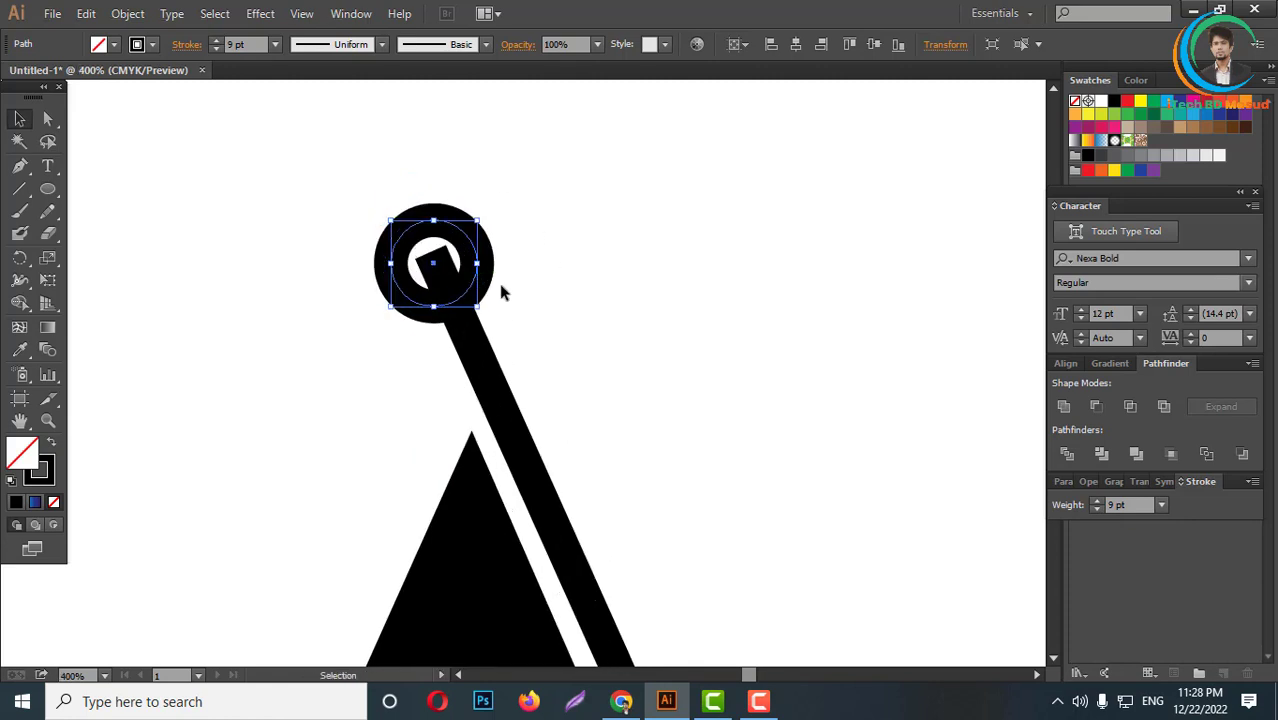
{"action": "scroll", "coordinate": [359, 290], "scroll_direction": "down", "scroll_amount": 3}
{"action": "scroll", "coordinate": [450, 310], "scroll_direction": "down", "scroll_amount": 2}
{"action": "left_click", "coordinate": [512, 332]}
{"action": "scroll", "coordinate": [458, 421], "scroll_direction": "down", "scroll_amount": 1}
{"action": "scroll", "coordinate": [482, 390], "scroll_direction": "down", "scroll_amount": 1}
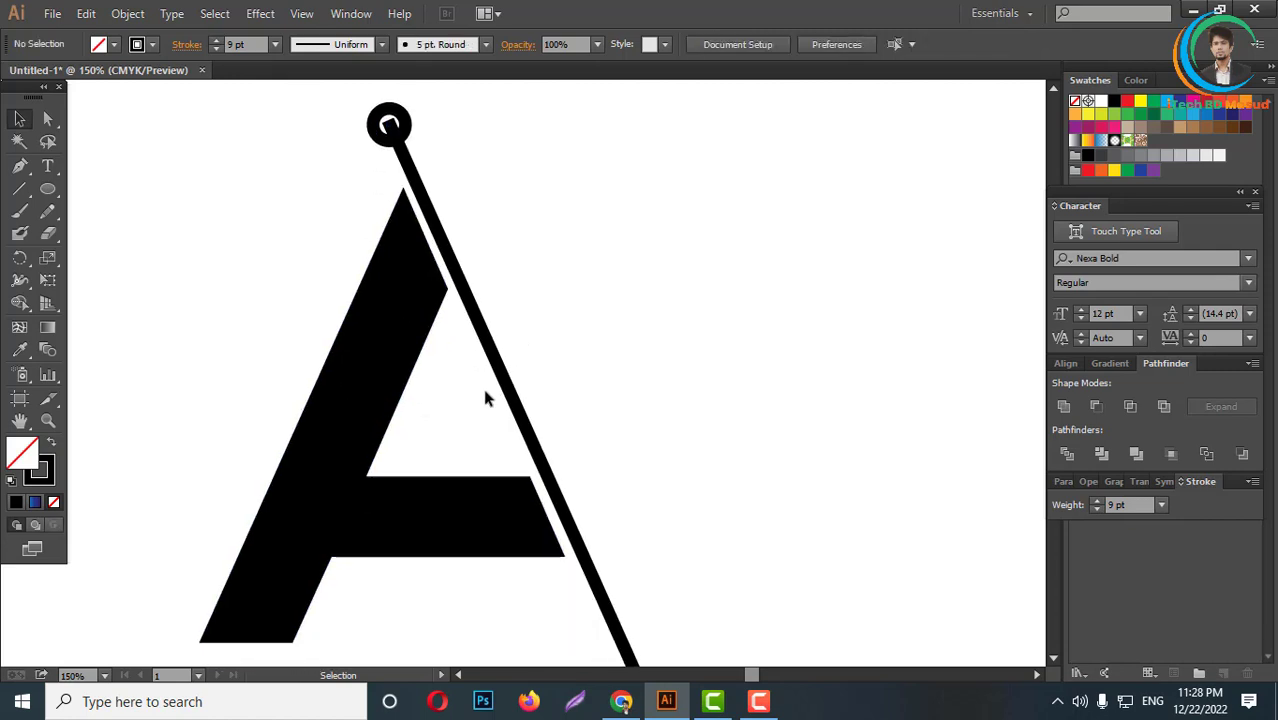
- Copy the diagonal stripe to the right and draw a short line crossing the stripes near the top
{"action": "left_click_drag", "start_coordinate": [524, 408], "coordinate": [548, 406]}
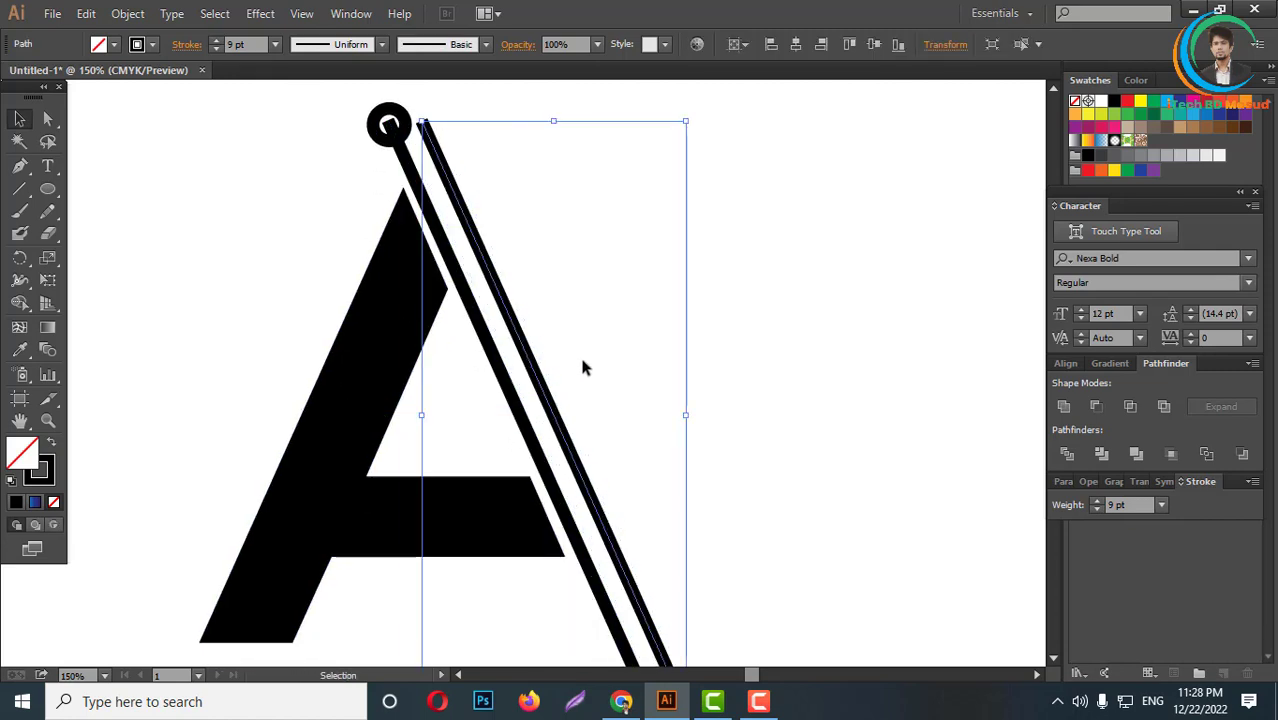
{"action": "scroll", "coordinate": [558, 358], "scroll_direction": "up", "scroll_amount": 2}
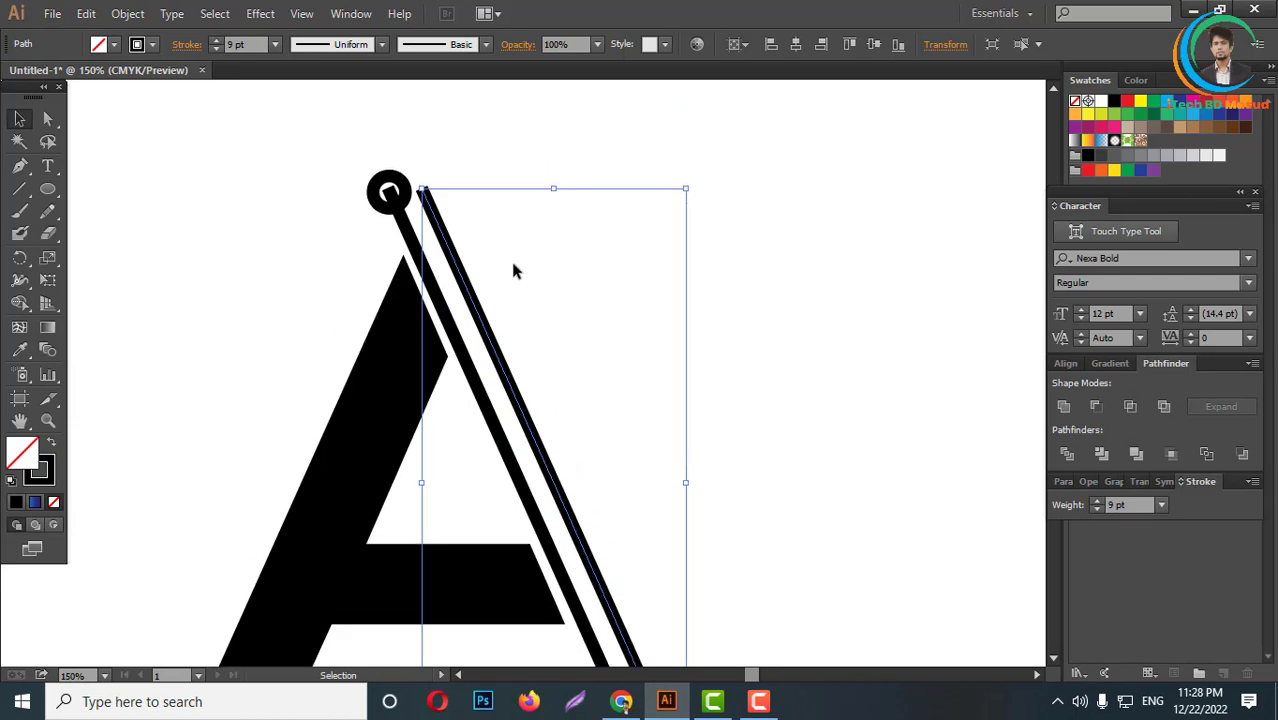
{"action": "left_click", "coordinate": [21, 189]}
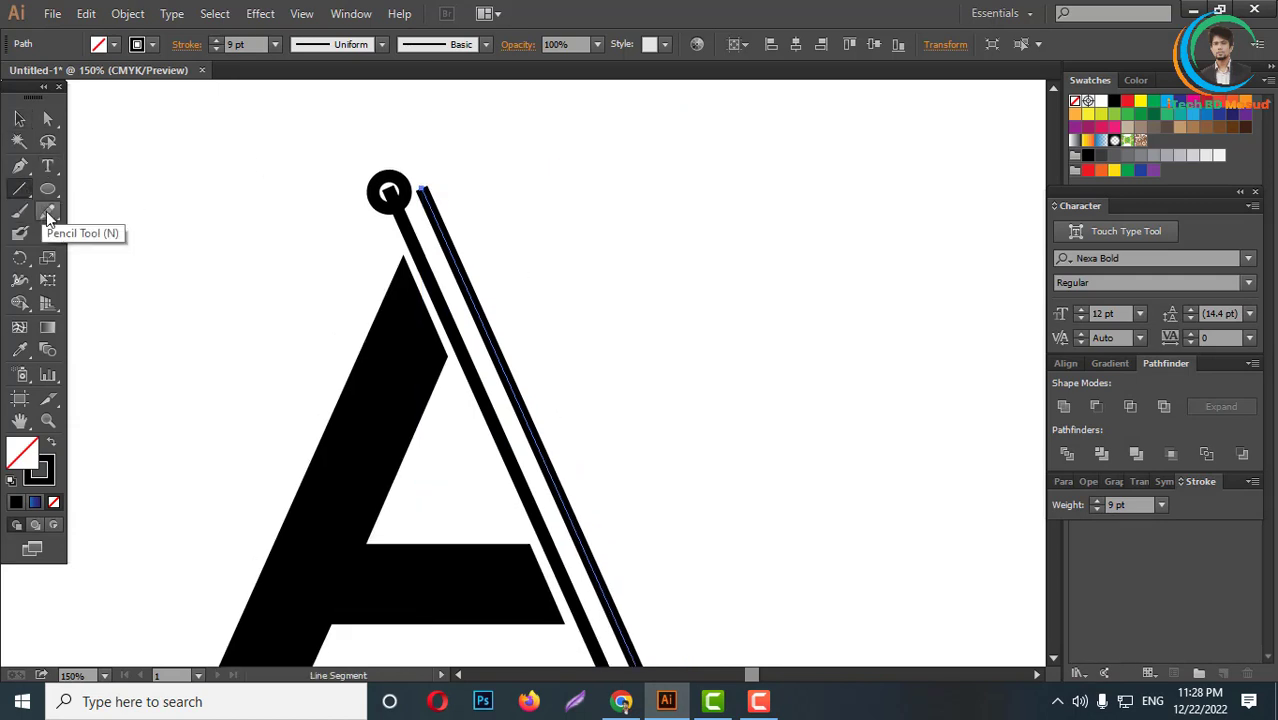
{"action": "left_click_drag", "start_coordinate": [448, 287], "coordinate": [513, 174]}
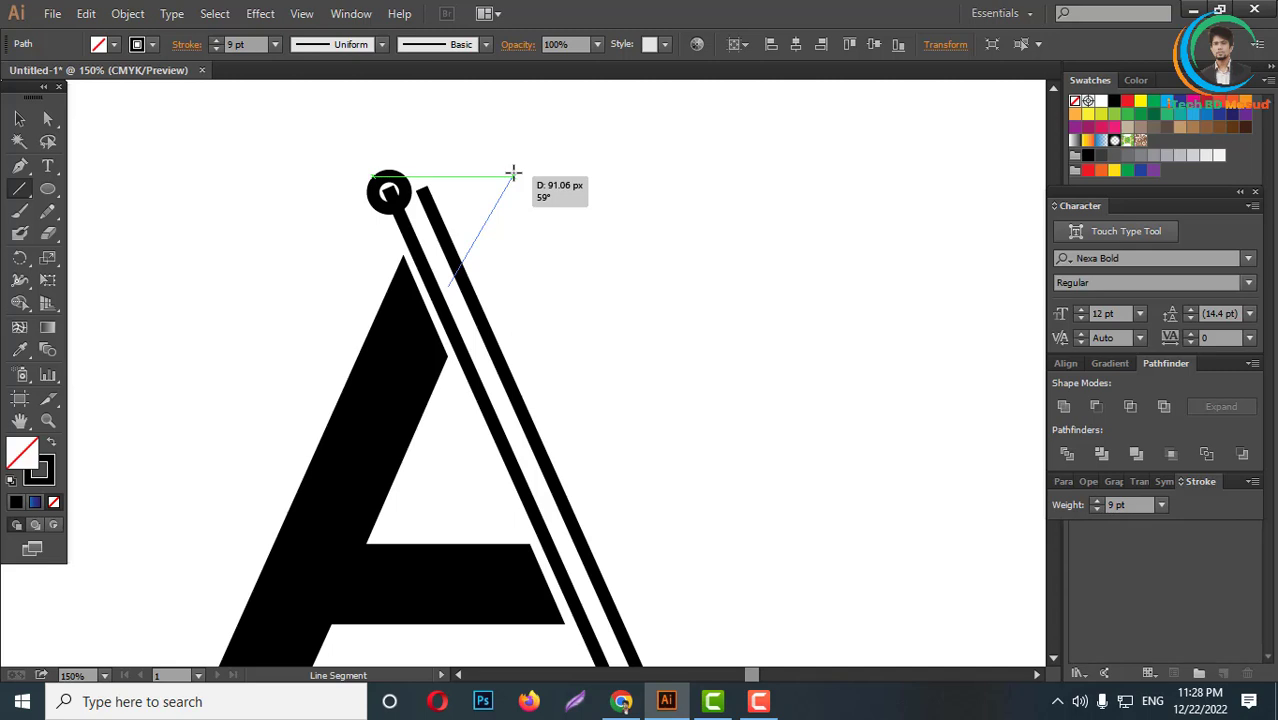
{"action": "key", "text": "v"}
{"action": "left_click", "coordinate": [188, 177]}
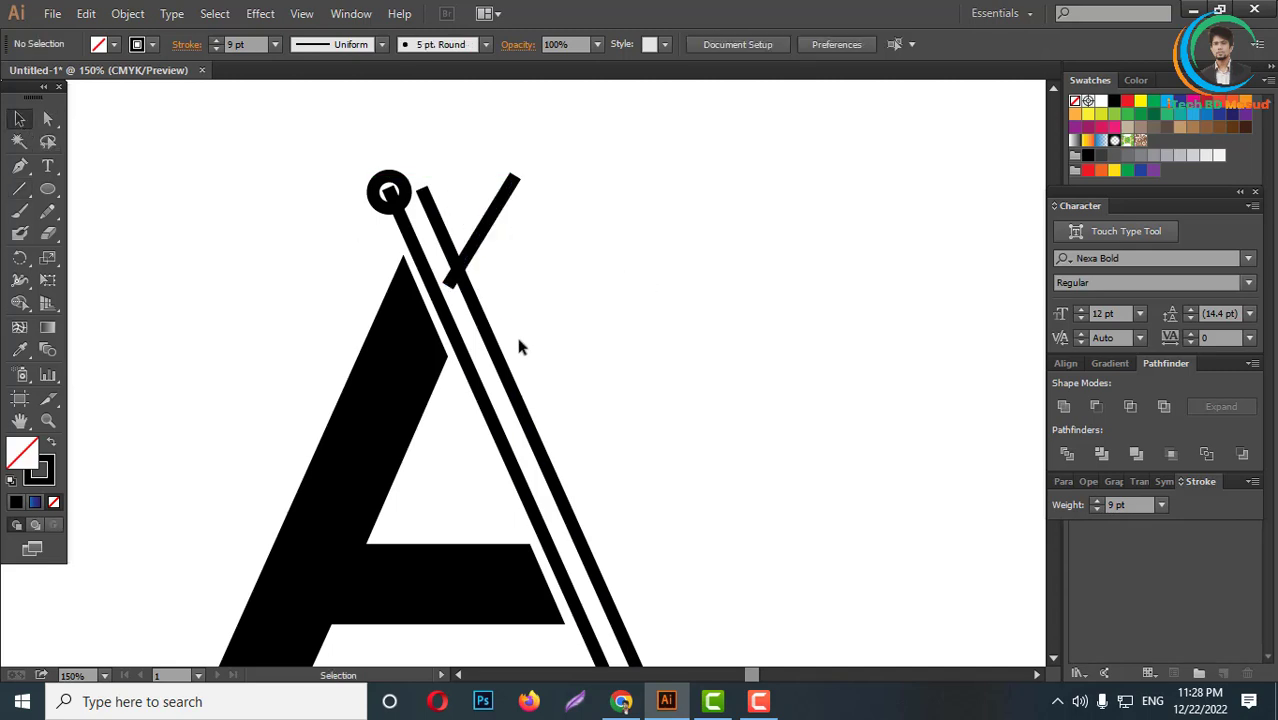
- Add another copy of the diagonal stripe further to the right
{"action": "left_click_drag", "start_coordinate": [497, 352], "coordinate": [533, 333]}
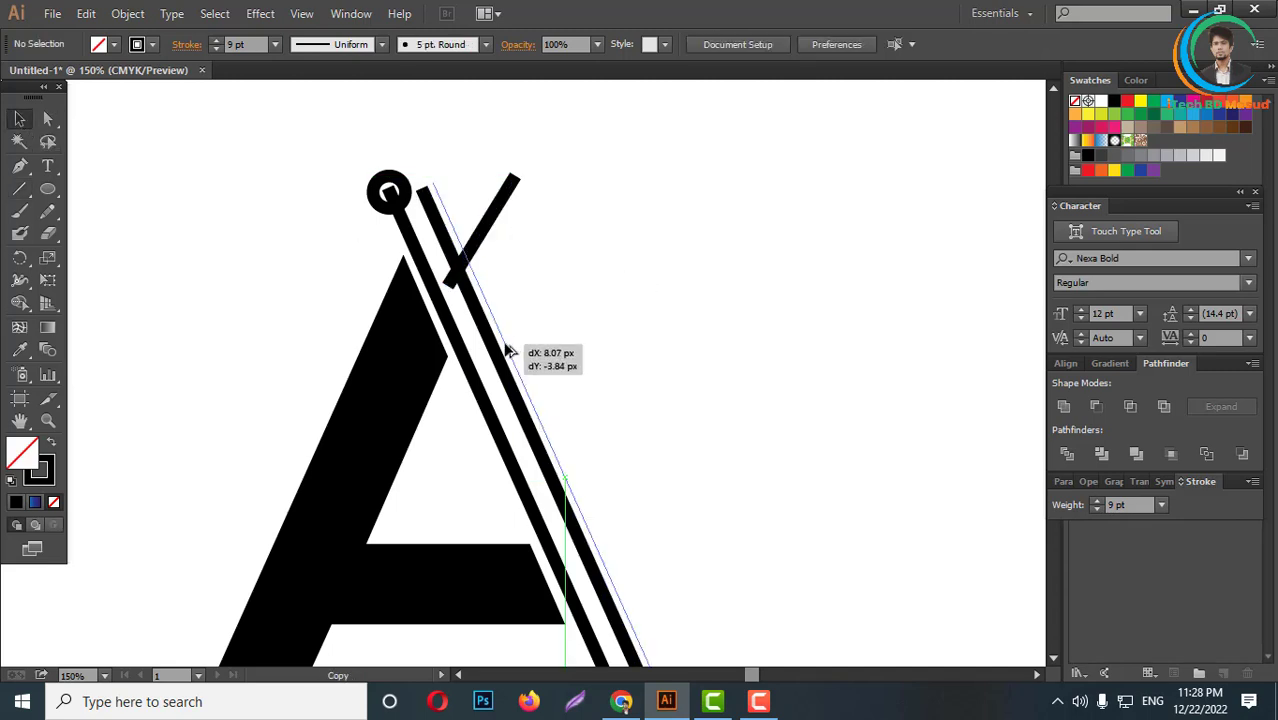
{"action": "left_click", "coordinate": [588, 316]}
{"action": "scroll", "coordinate": [588, 316], "scroll_direction": "down", "scroll_amount": 1}
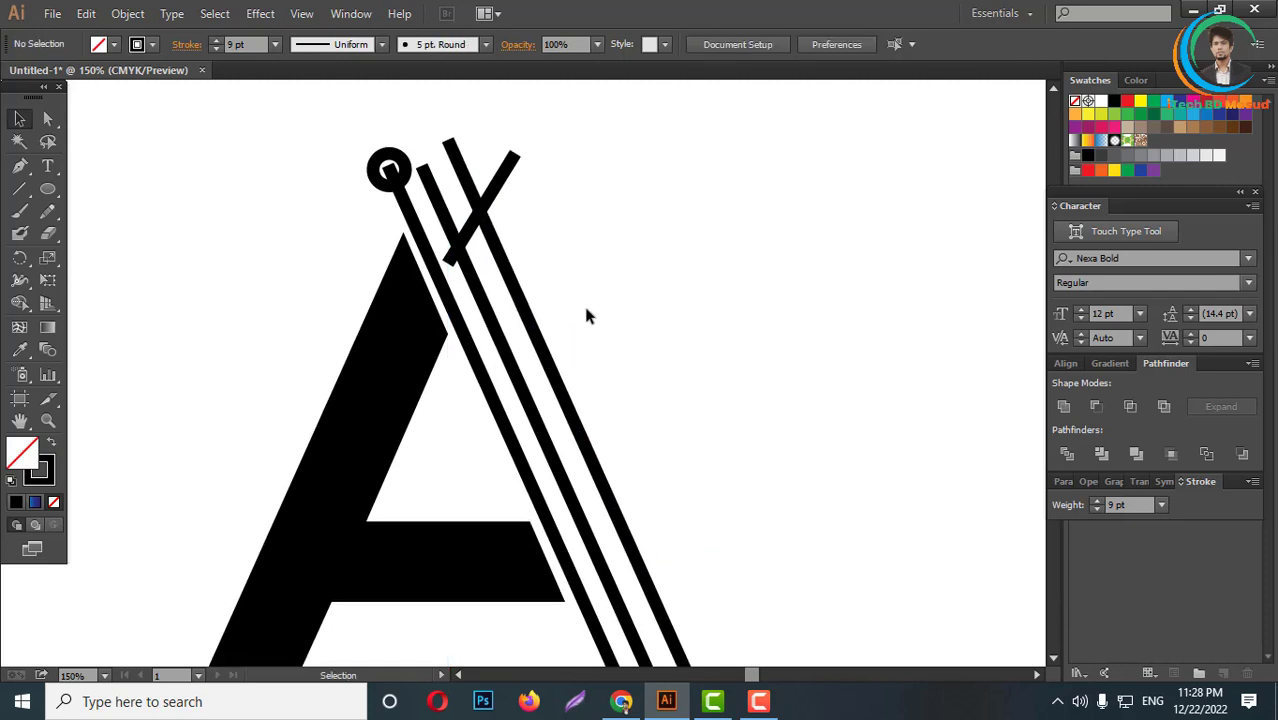
{"action": "scroll", "coordinate": [585, 312], "scroll_direction": "up", "scroll_amount": 2}
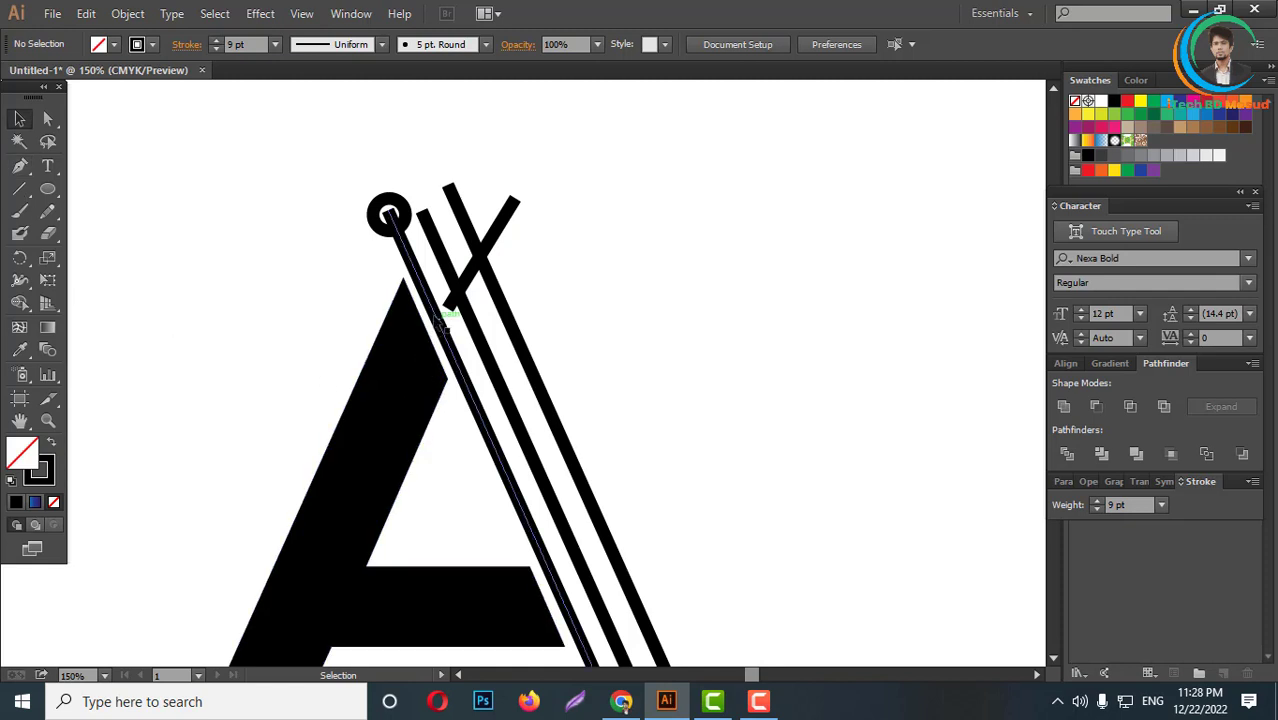
{"action": "scroll", "coordinate": [403, 305], "scroll_direction": "up", "scroll_amount": 2}
- Draw a bent pen path jutting left from the A's apex, with its right end on the apex
{"action": "left_click", "coordinate": [19, 165]}
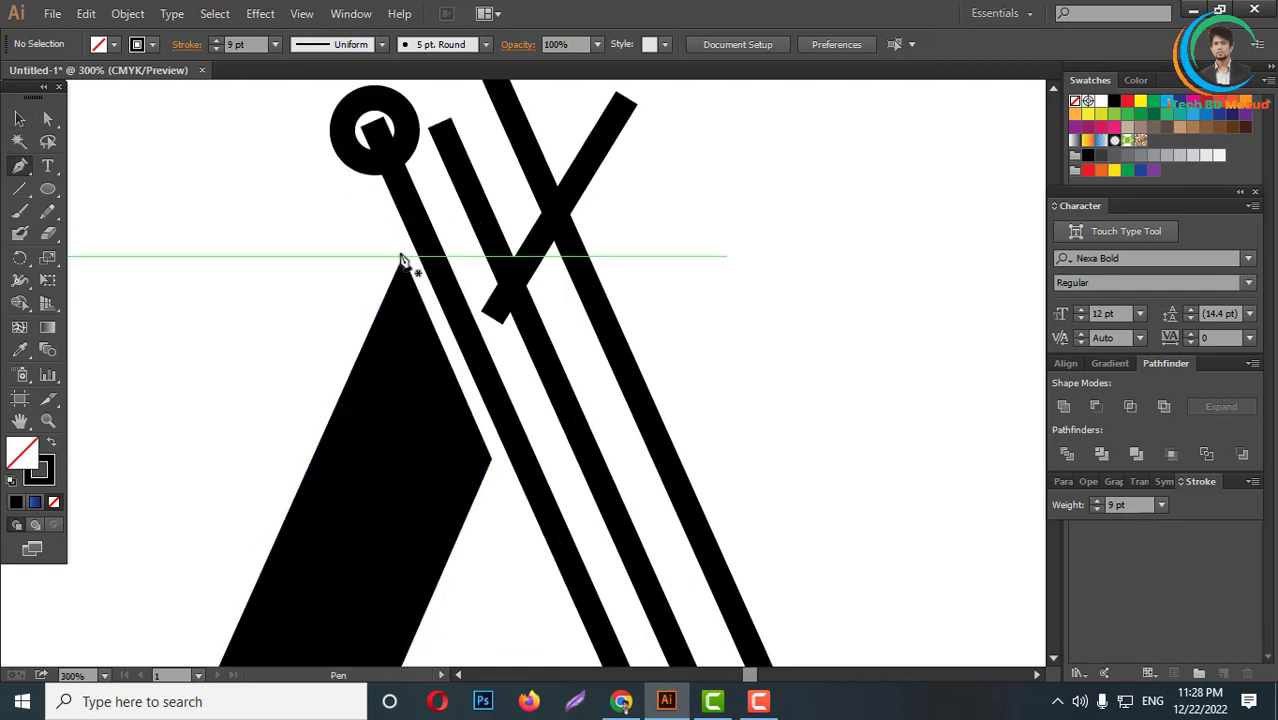
{"action": "left_click_drag", "start_coordinate": [400, 262], "coordinate": [334, 281]}
{"action": "left_click", "coordinate": [330, 270]}
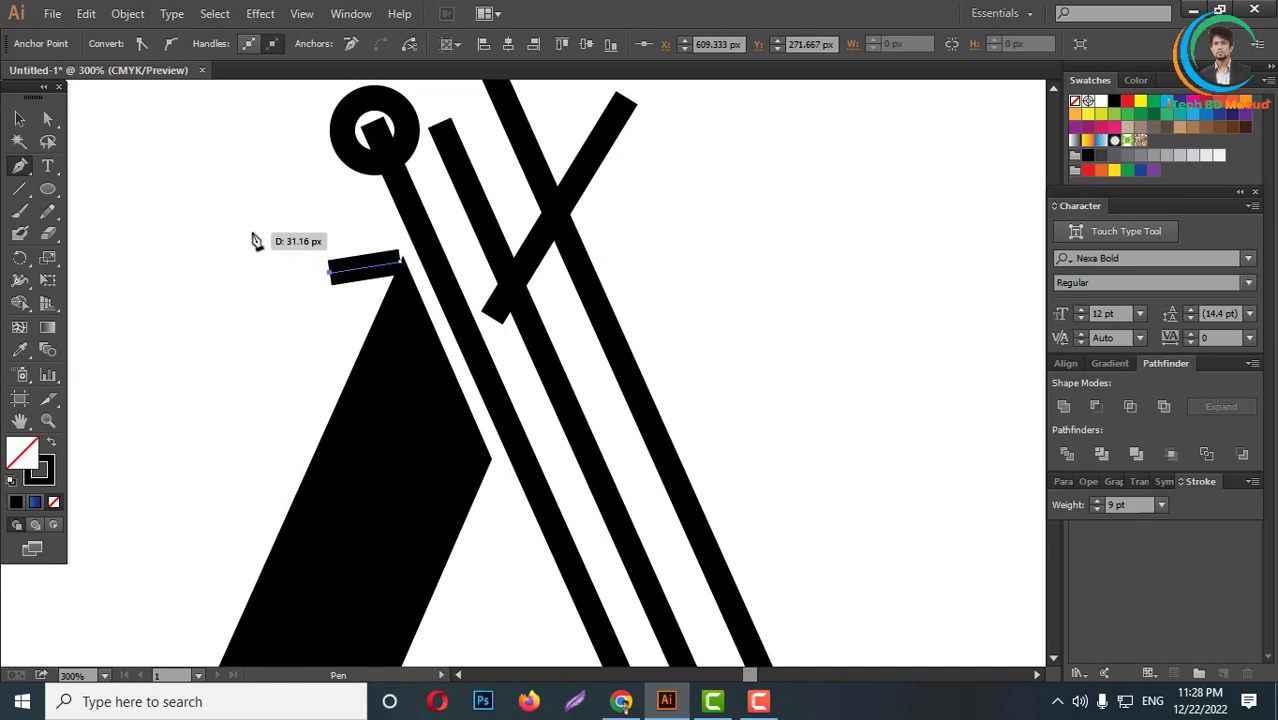
{"action": "left_click", "coordinate": [250, 230]}
{"action": "left_click", "coordinate": [47, 118]}
{"action": "left_click", "coordinate": [193, 420]}
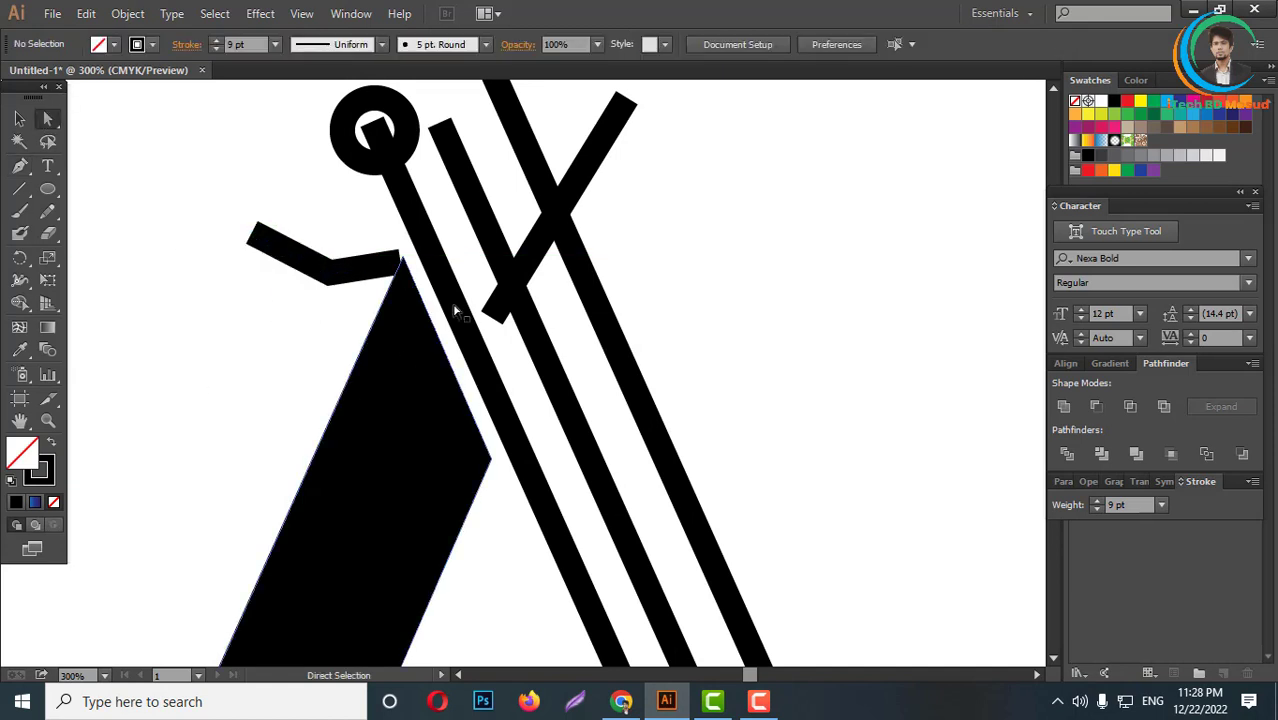
{"action": "scroll", "coordinate": [399, 251], "scroll_direction": "up", "scroll_amount": 2, "text": "alt"}
{"action": "scroll", "coordinate": [378, 228], "scroll_direction": "up", "scroll_amount": 1, "text": "alt"}
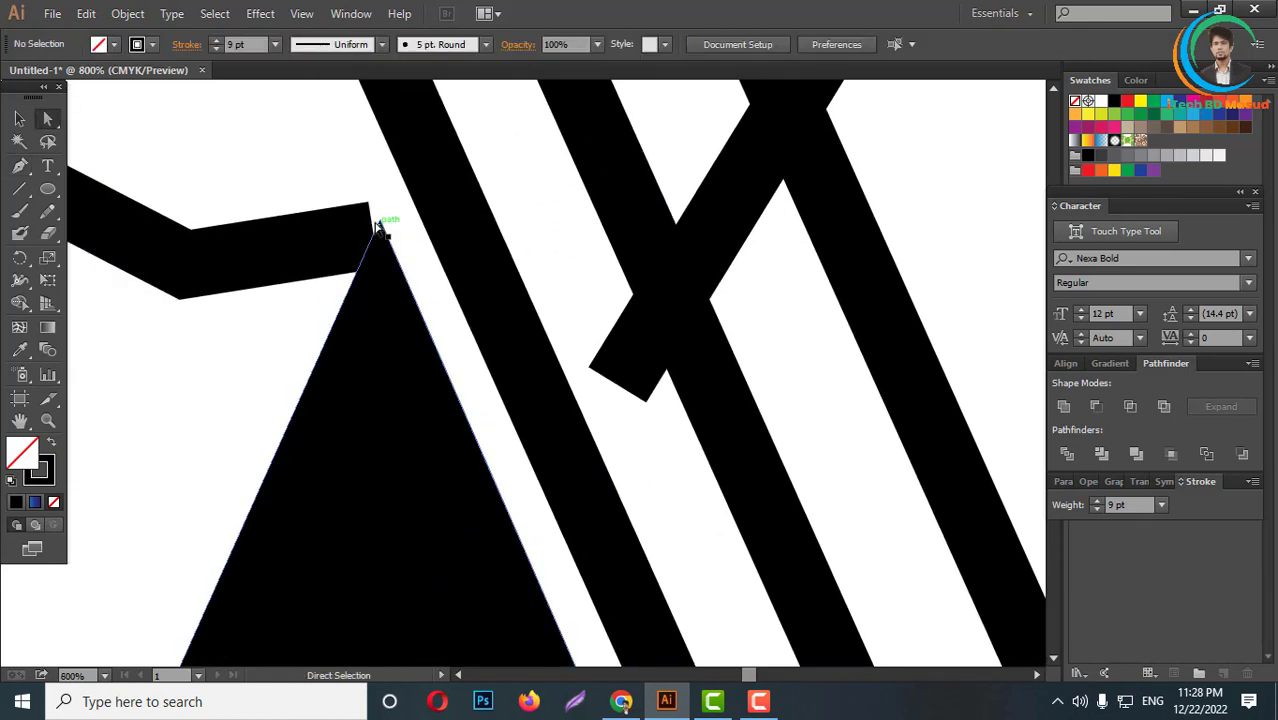
{"action": "mouse_move", "coordinate": [327, 245]}
{"action": "left_mouse_down"}
{"action": "mouse_move", "coordinate": [330, 262]}
{"action": "mouse_move", "coordinate": [395, 257]}
{"action": "left_mouse_up"}
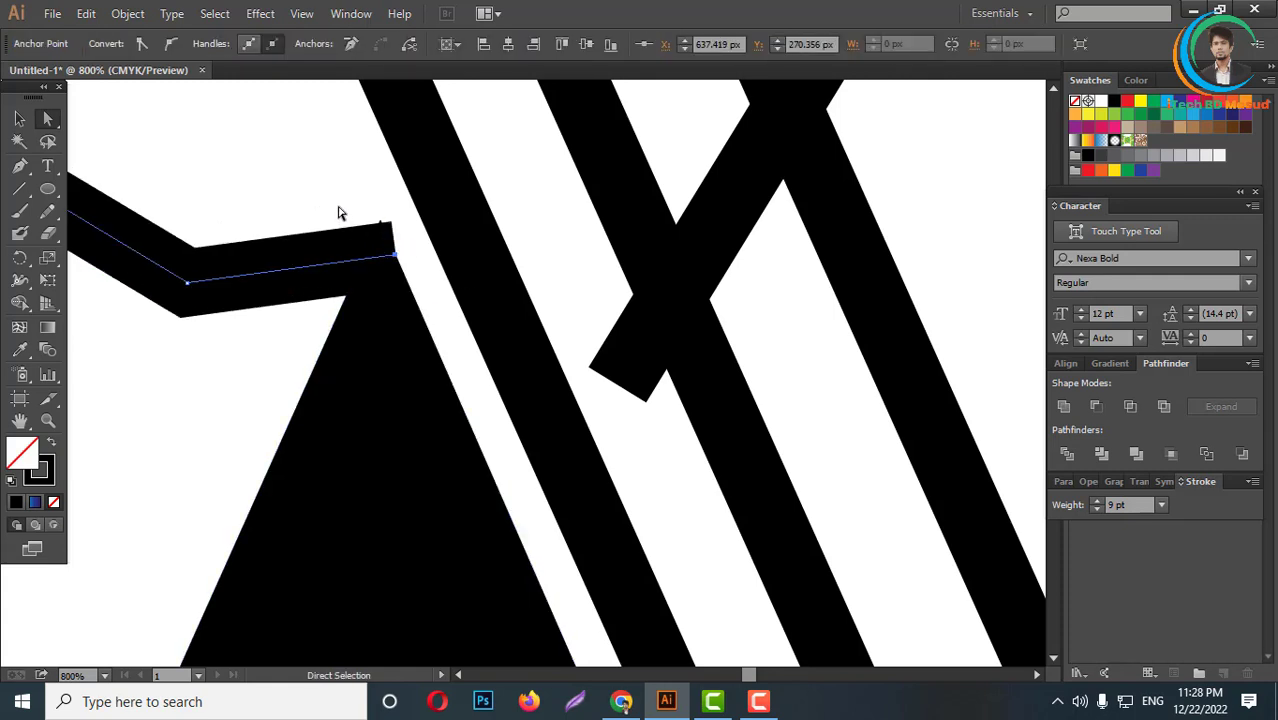
{"action": "scroll", "coordinate": [347, 207], "scroll_direction": "down", "scroll_amount": 2}
{"action": "scroll", "coordinate": [320, 280], "scroll_direction": "down", "scroll_amount": 1}
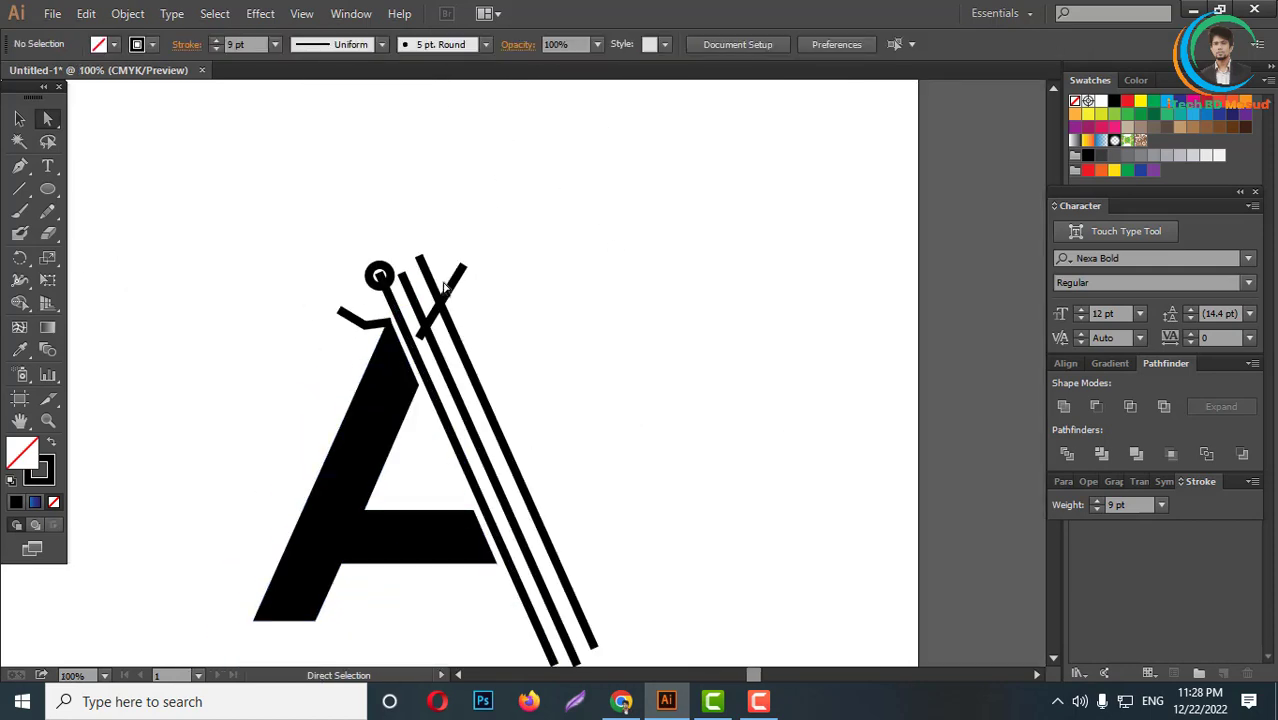
- Select all the stroked paths and expand them into filled shapes with Object > Expand
{"action": "left_click_drag", "start_coordinate": [539, 257], "coordinate": [251, 422]}
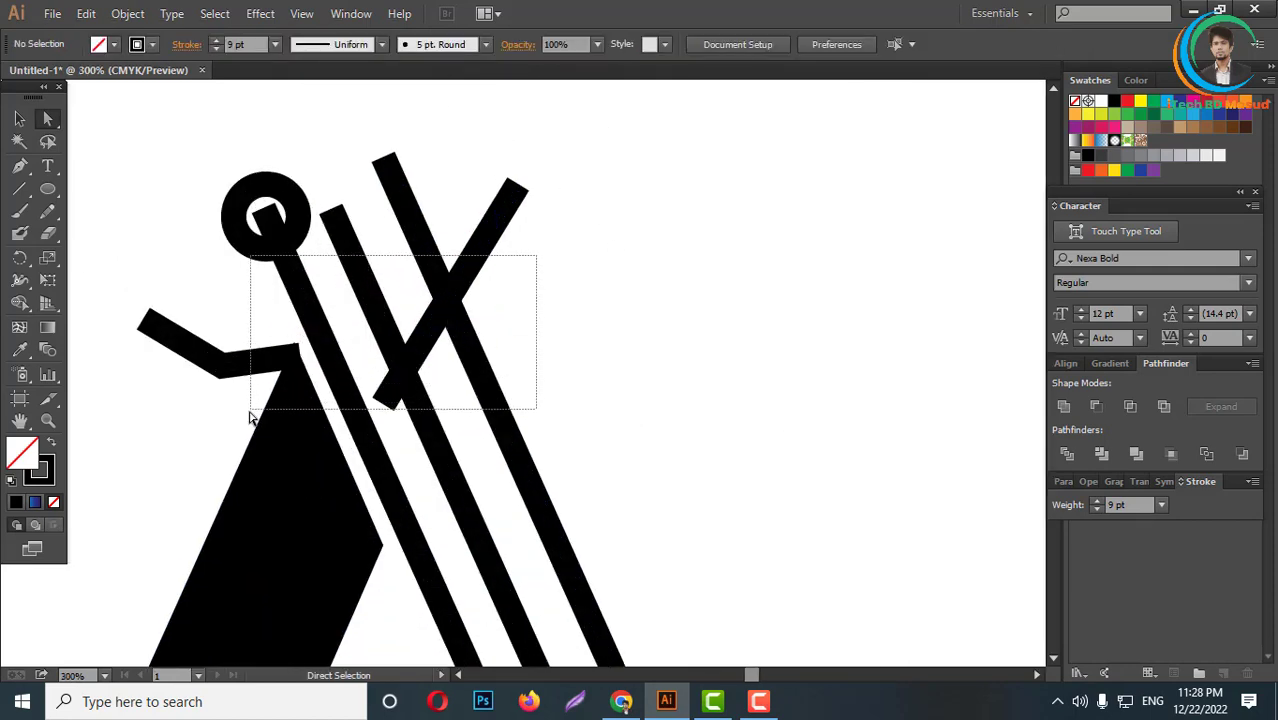
{"action": "left_click", "coordinate": [127, 14]}
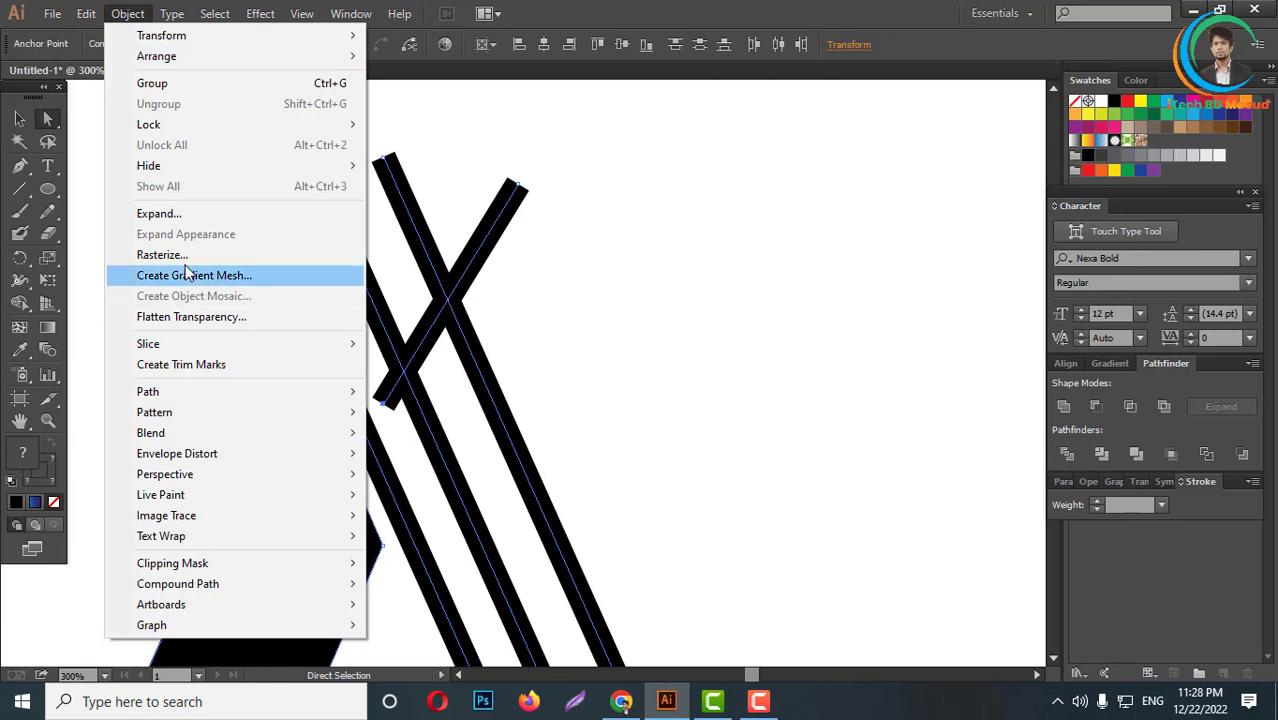
{"action": "left_click", "coordinate": [166, 216]}
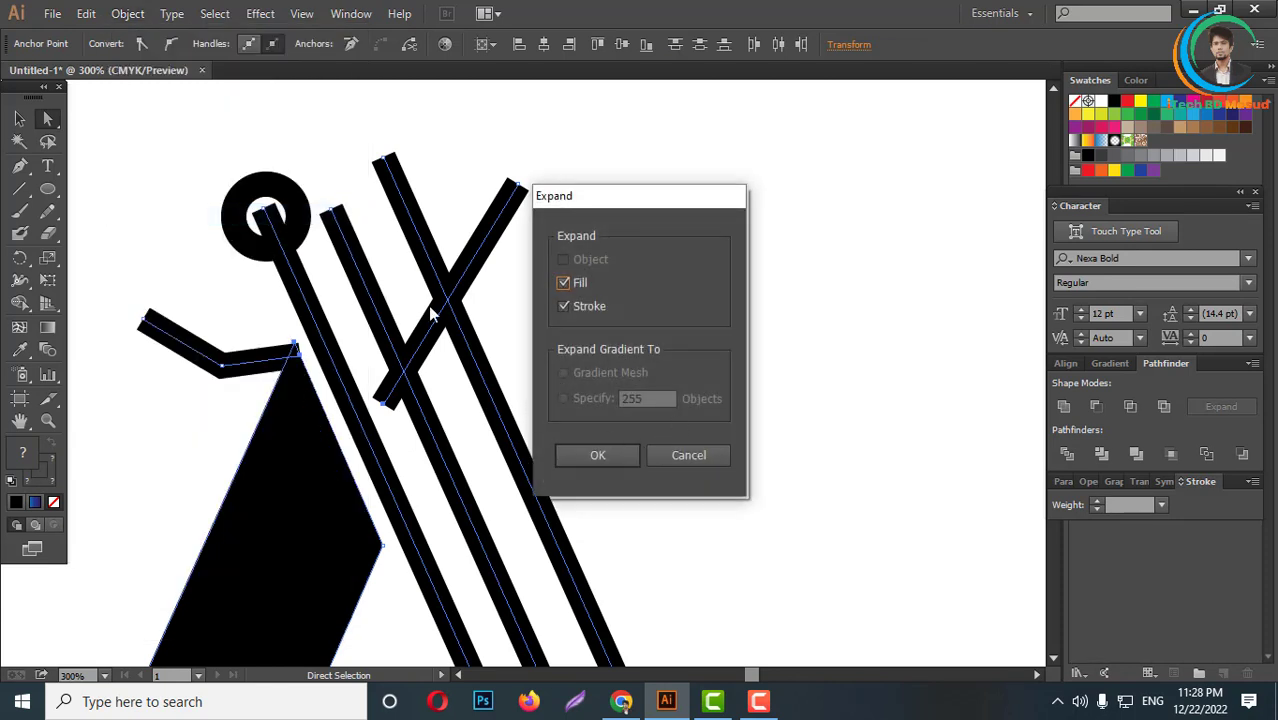
{"action": "left_click", "coordinate": [600, 455]}
- Place a copy of the ring on the next stripe to the right
{"action": "left_click", "coordinate": [669, 355]}
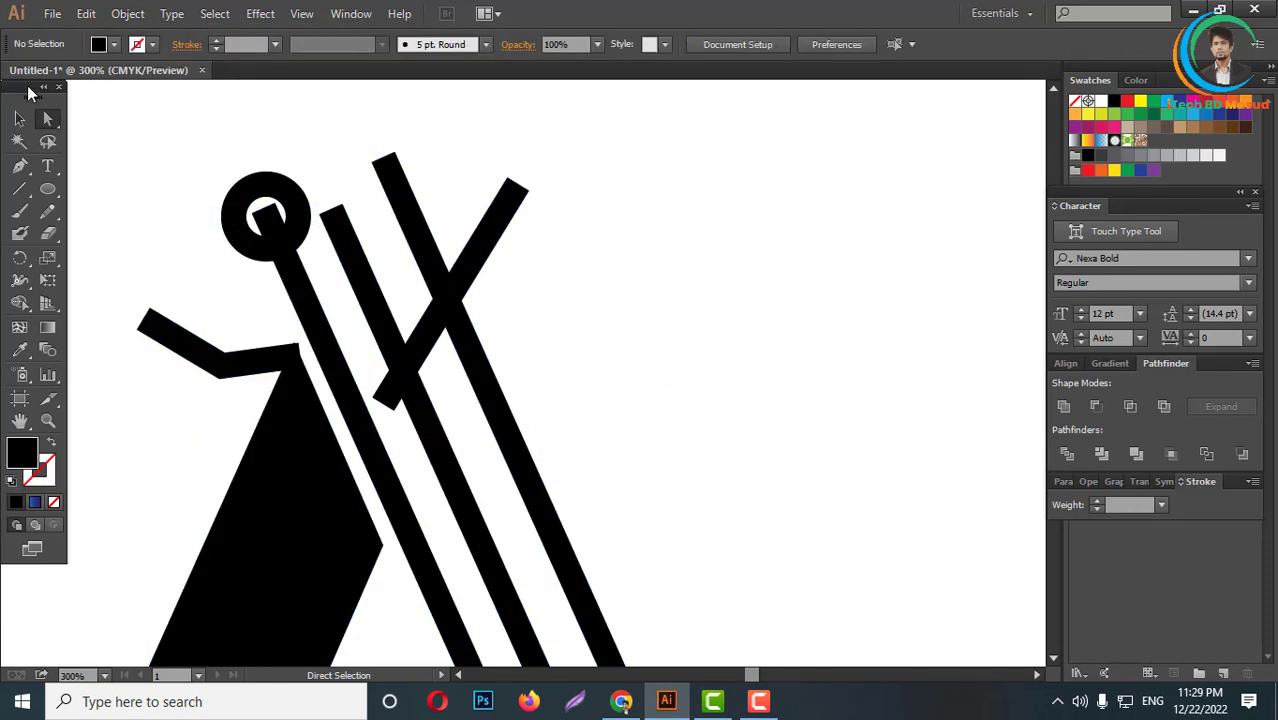
{"action": "left_click", "coordinate": [19, 120]}
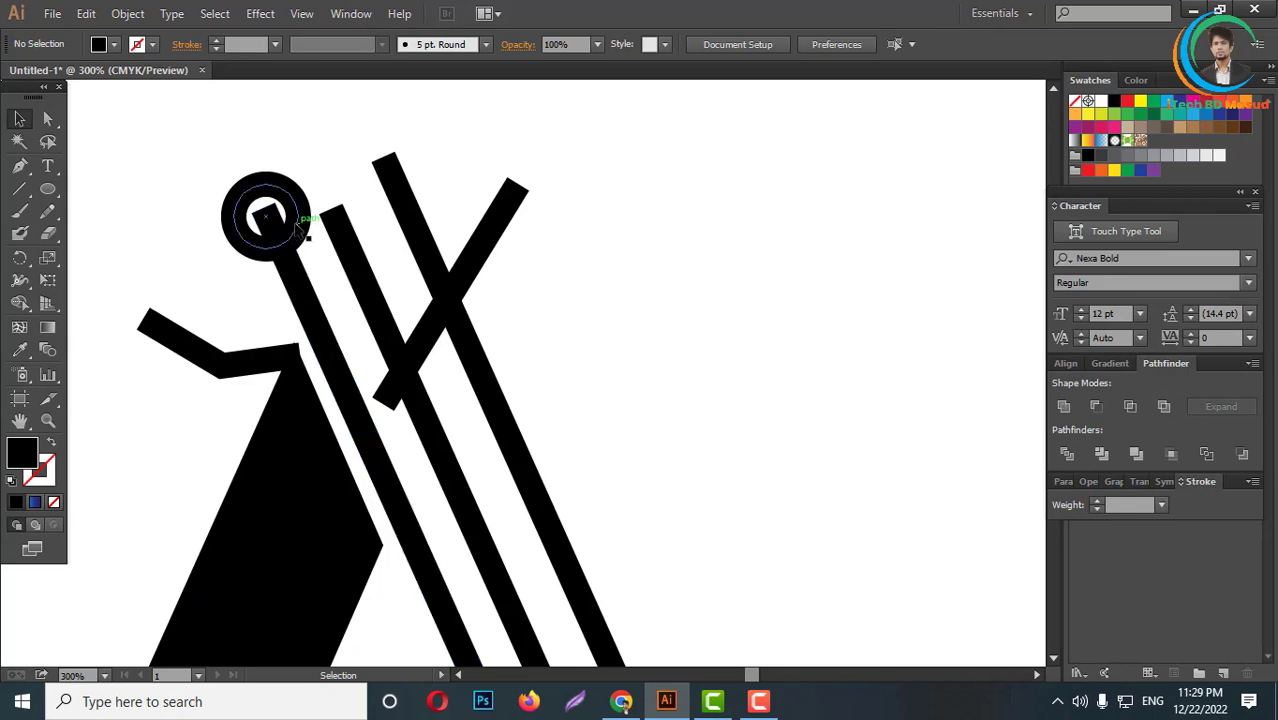
{"action": "left_click_drag", "start_coordinate": [306, 232], "coordinate": [438, 228]}
- Trim the crossing bars into a zigzag, deleting the rightmost long stripe and leftover pieces
{"action": "left_click_drag", "start_coordinate": [422, 362], "coordinate": [342, 366]}
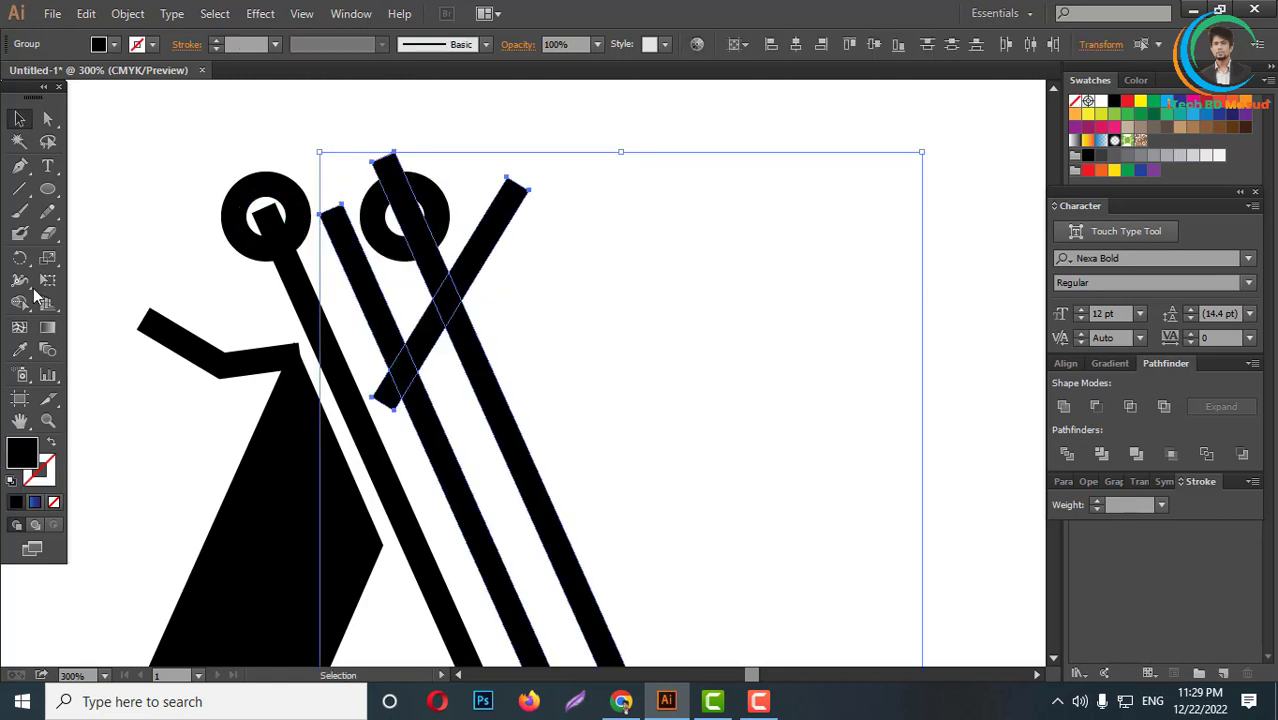
{"action": "left_click", "coordinate": [19, 327]}
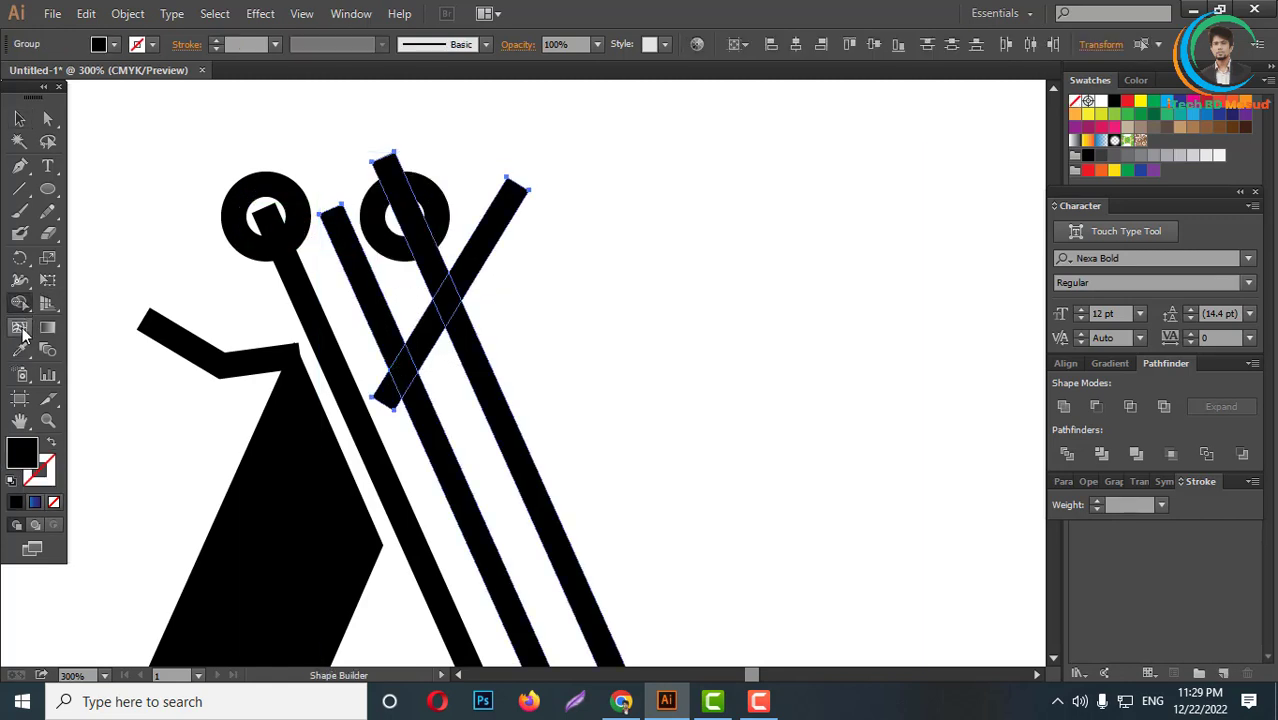
{"action": "left_click", "coordinate": [497, 385], "text": "alt"}
{"action": "left_click", "coordinate": [485, 250], "text": "alt"}
{"action": "left_click", "coordinate": [372, 292], "text": "alt"}
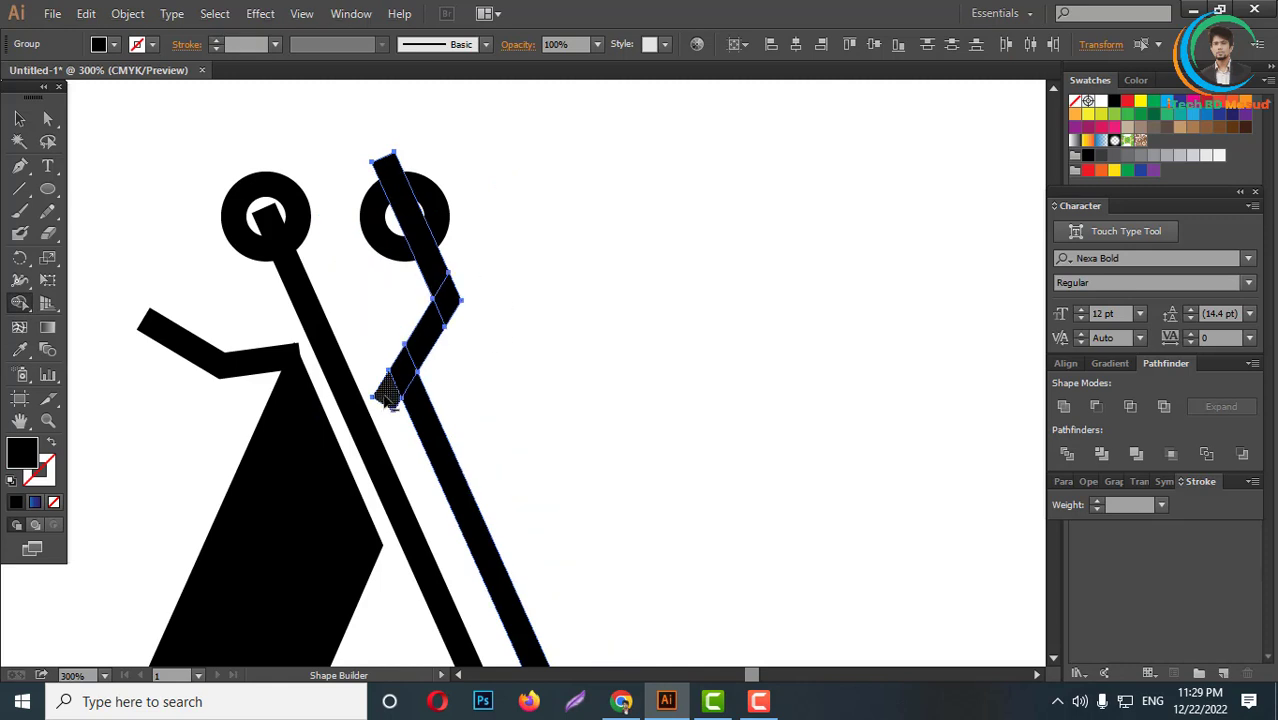
{"action": "left_click", "coordinate": [388, 399], "text": "alt"}
{"action": "scroll", "coordinate": [516, 363], "scroll_direction": "up", "scroll_amount": 1}
{"action": "left_click", "coordinate": [19, 118]}
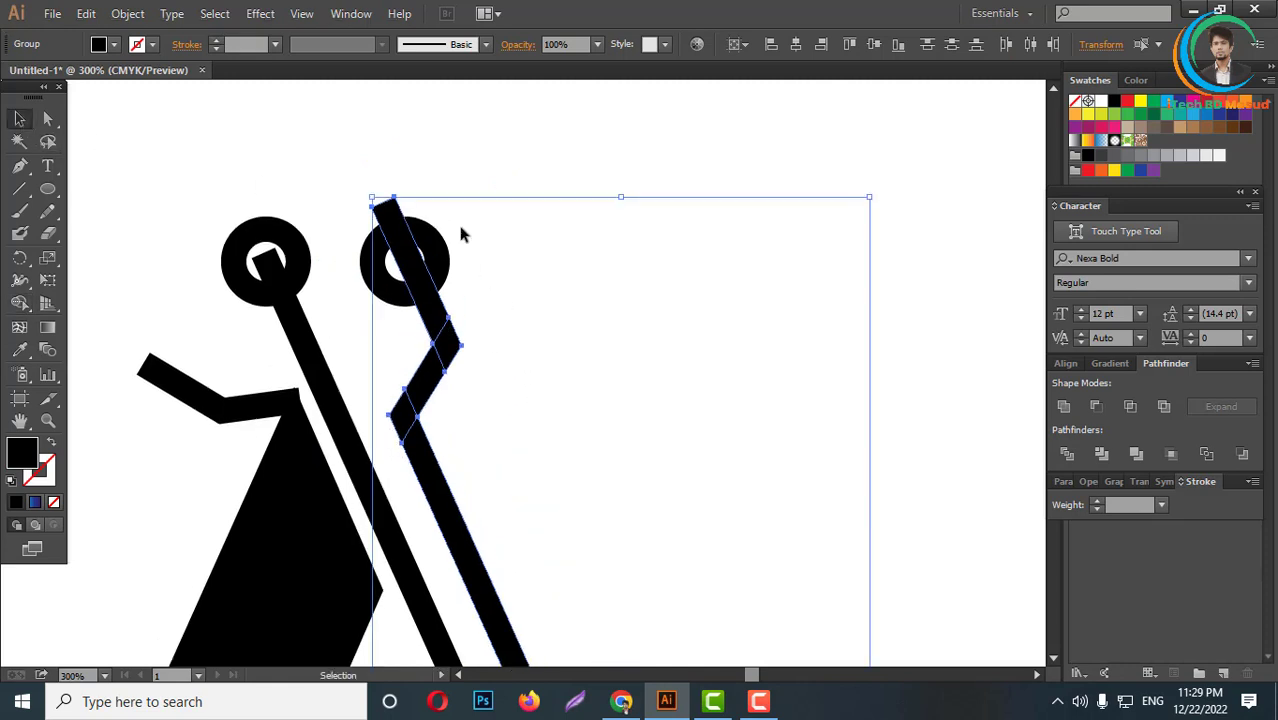
{"action": "left_click", "coordinate": [457, 220]}
{"action": "scroll", "coordinate": [428, 270], "scroll_direction": "up", "scroll_amount": 2}
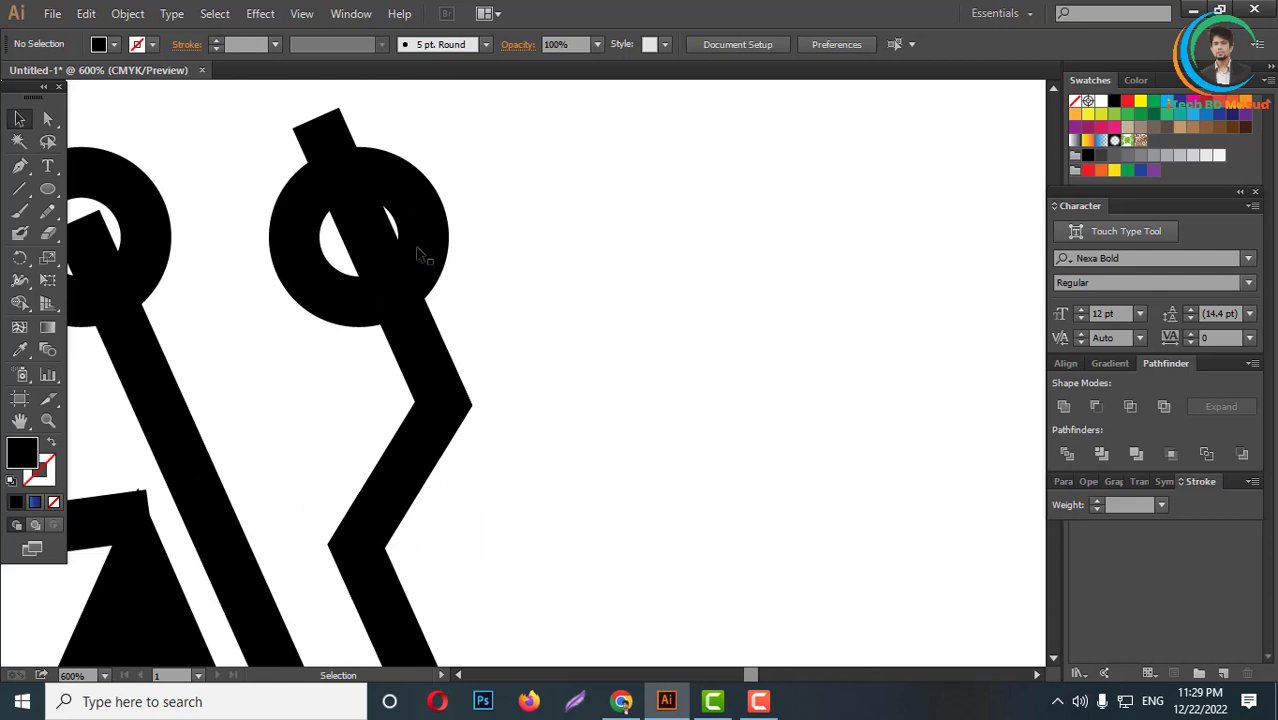
- Nudge the top-right ring right and cap the left connector arm's end with a ring copy
{"action": "left_click_drag", "start_coordinate": [425, 249], "coordinate": [437, 250]}
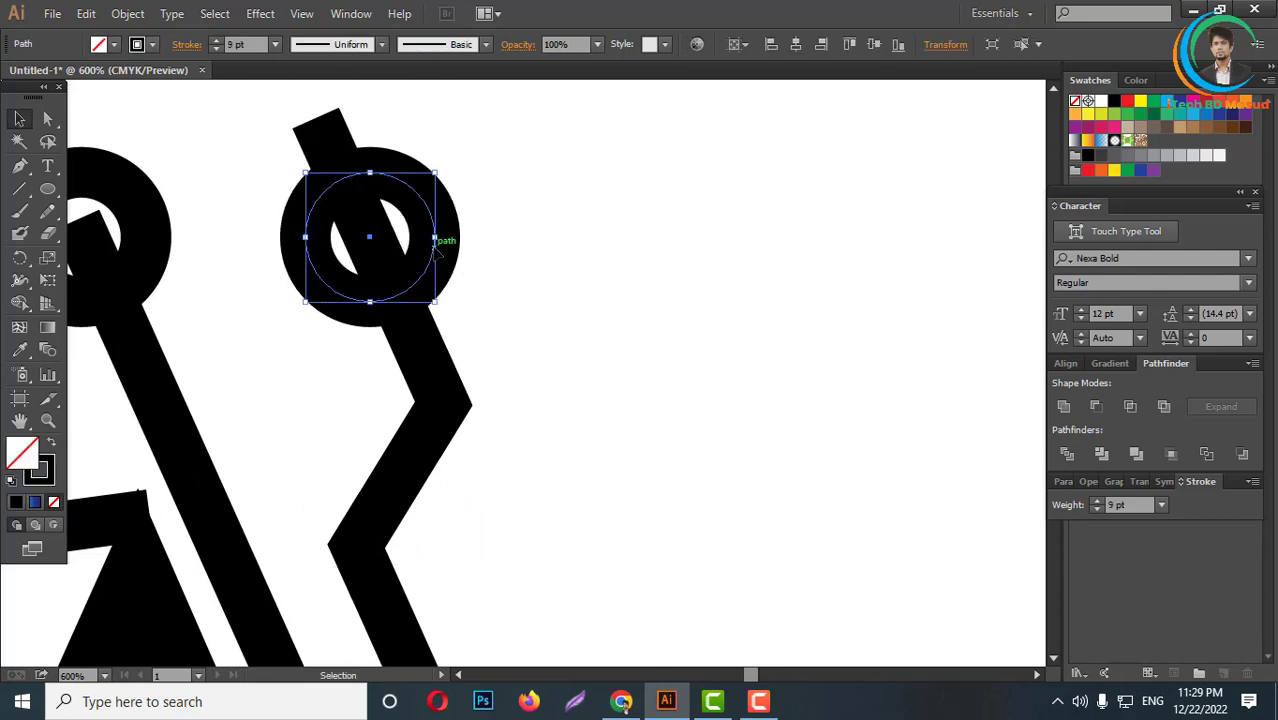
{"action": "scroll", "coordinate": [438, 250], "scroll_direction": "down", "scroll_amount": 3}
{"action": "left_click", "coordinate": [505, 251]}
{"action": "left_click_drag", "start_coordinate": [472, 236], "coordinate": [296, 308]}
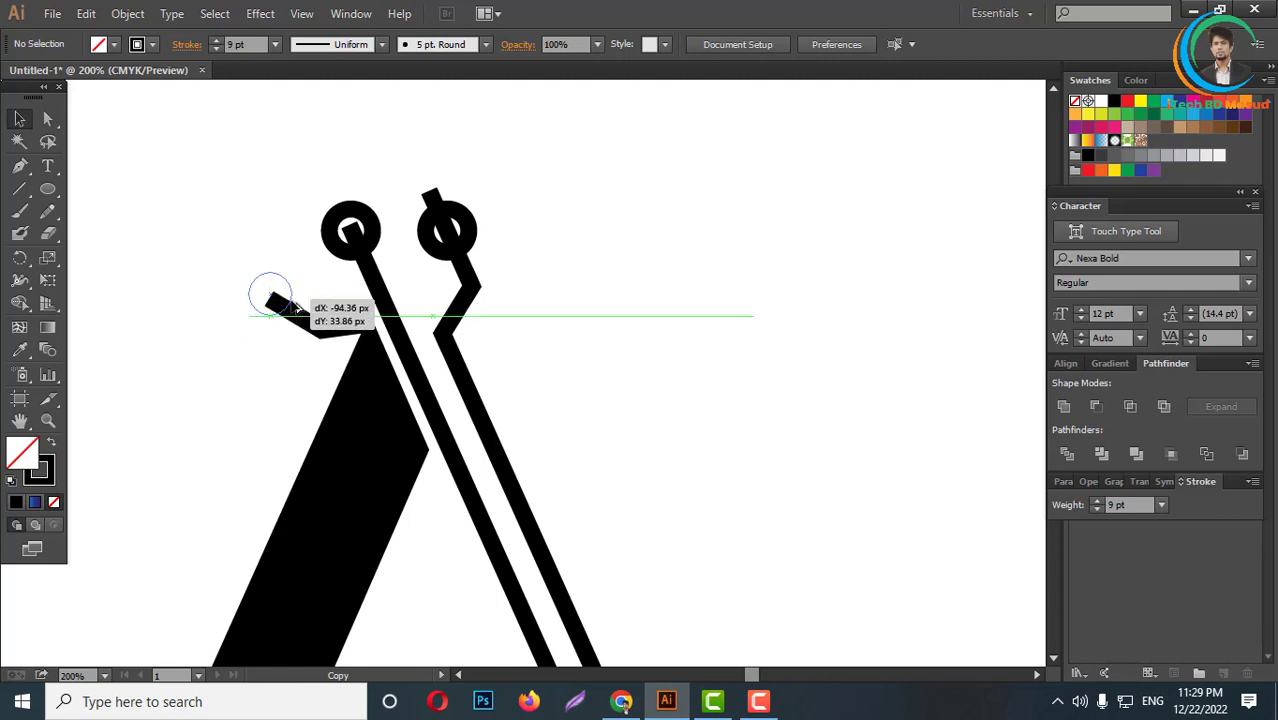
{"action": "left_click_drag", "start_coordinate": [296, 308], "coordinate": [297, 306]}
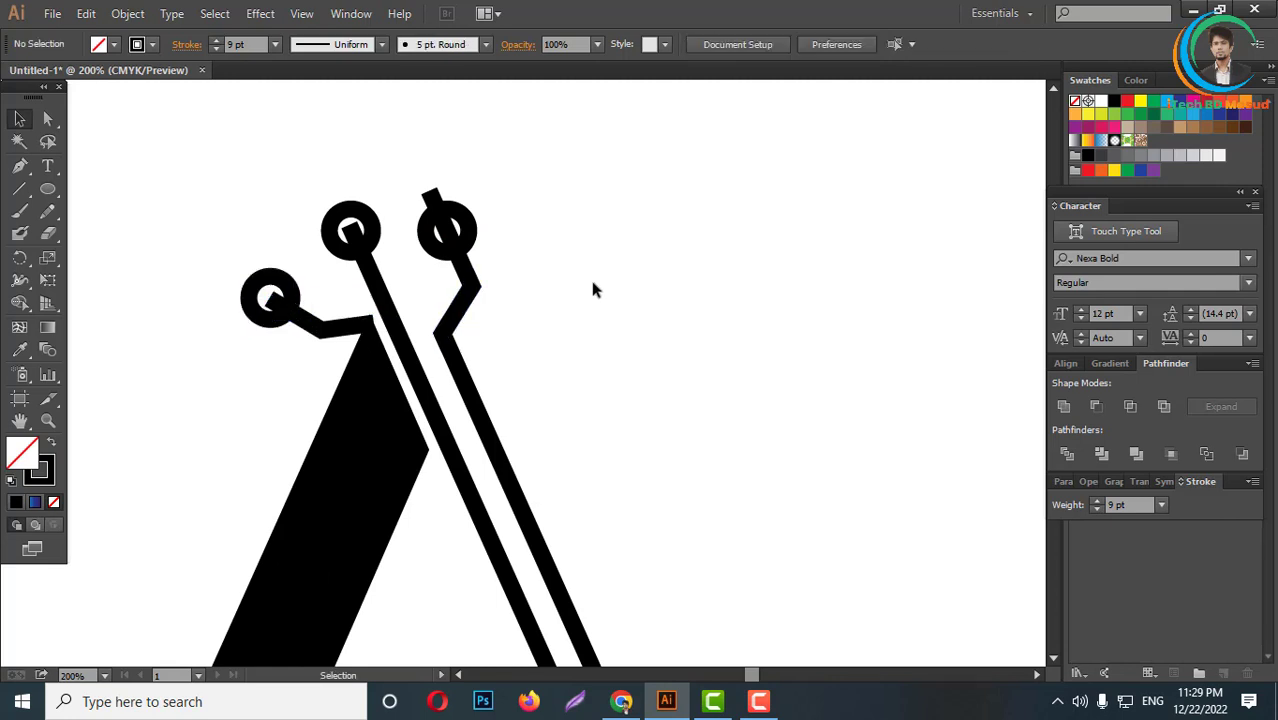
{"action": "scroll", "coordinate": [562, 318], "scroll_direction": "down", "scroll_amount": 2}
{"action": "scroll", "coordinate": [519, 323], "scroll_direction": "up", "scroll_amount": 2}
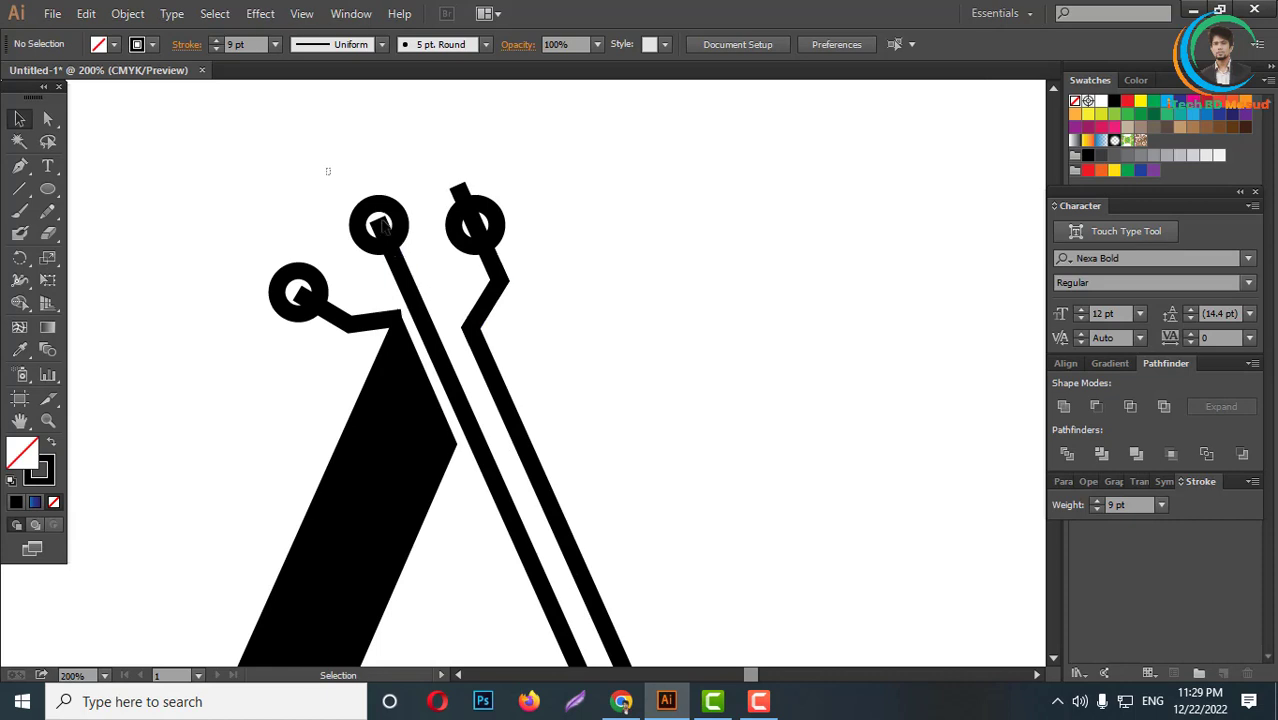
{"action": "mouse_move", "coordinate": [326, 168]}
{"action": "left_mouse_down"}
{"action": "mouse_move", "coordinate": [409, 260]}
{"action": "mouse_move", "coordinate": [398, 263]}
{"action": "mouse_move", "coordinate": [380, 212]}
{"action": "left_mouse_up"}
{"action": "scroll", "coordinate": [447, 352], "scroll_direction": "up", "scroll_amount": 1}
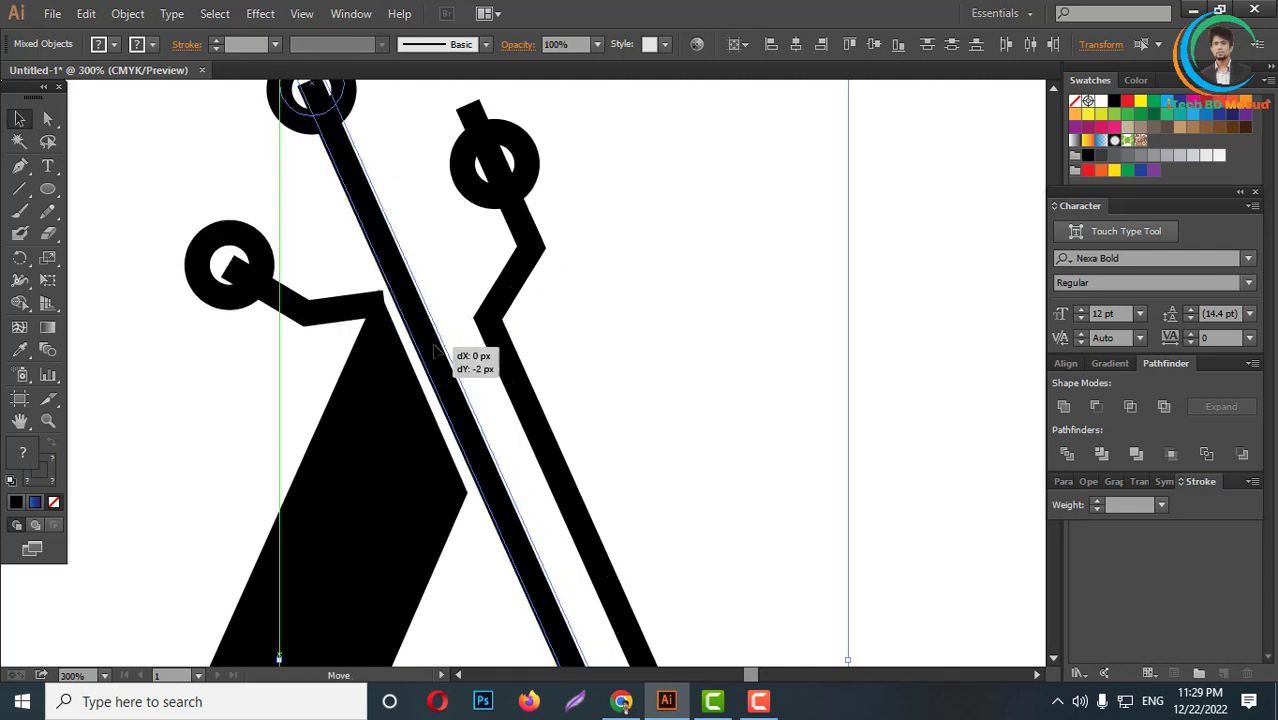
{"action": "left_click", "coordinate": [617, 340]}
{"action": "scroll", "coordinate": [617, 340], "scroll_direction": "down", "scroll_amount": 3}
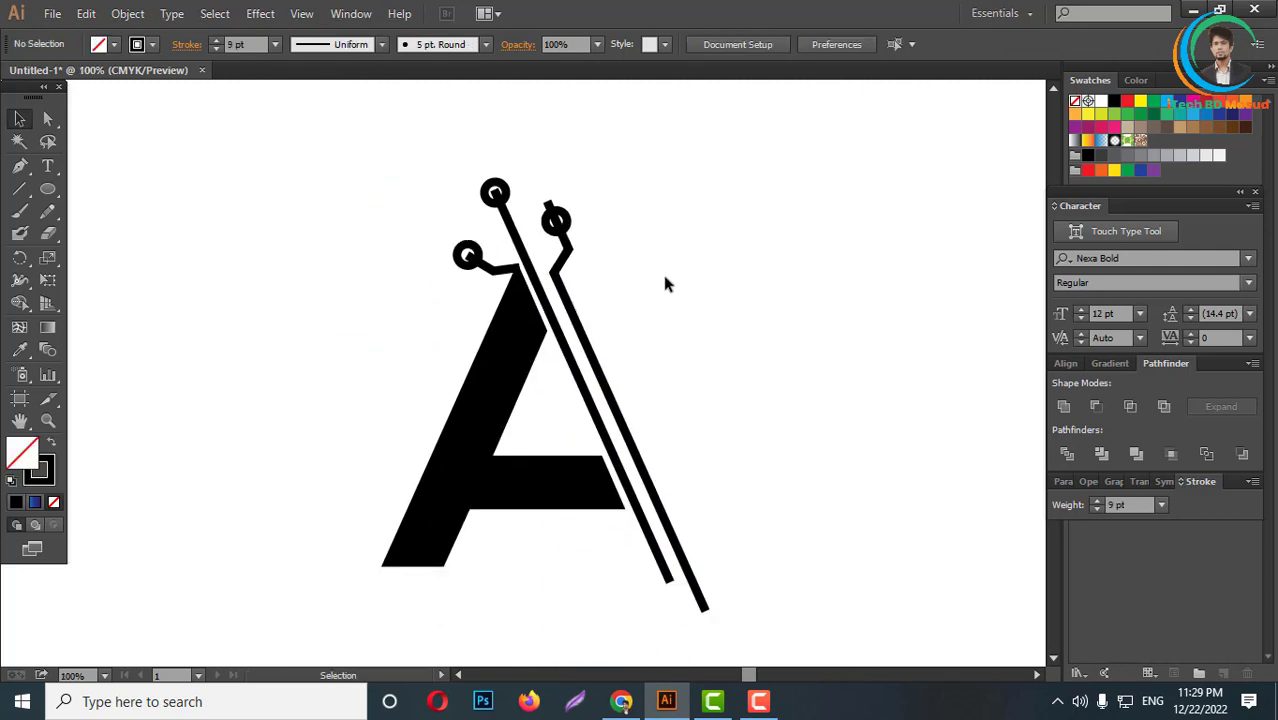
- Nudge the right ring-and-zigzag trace and long diagonal line two steps left
{"action": "scroll", "coordinate": [661, 270], "scroll_direction": "down", "scroll_amount": 1}
{"action": "scroll", "coordinate": [650, 200], "scroll_direction": "up", "scroll_amount": 1}
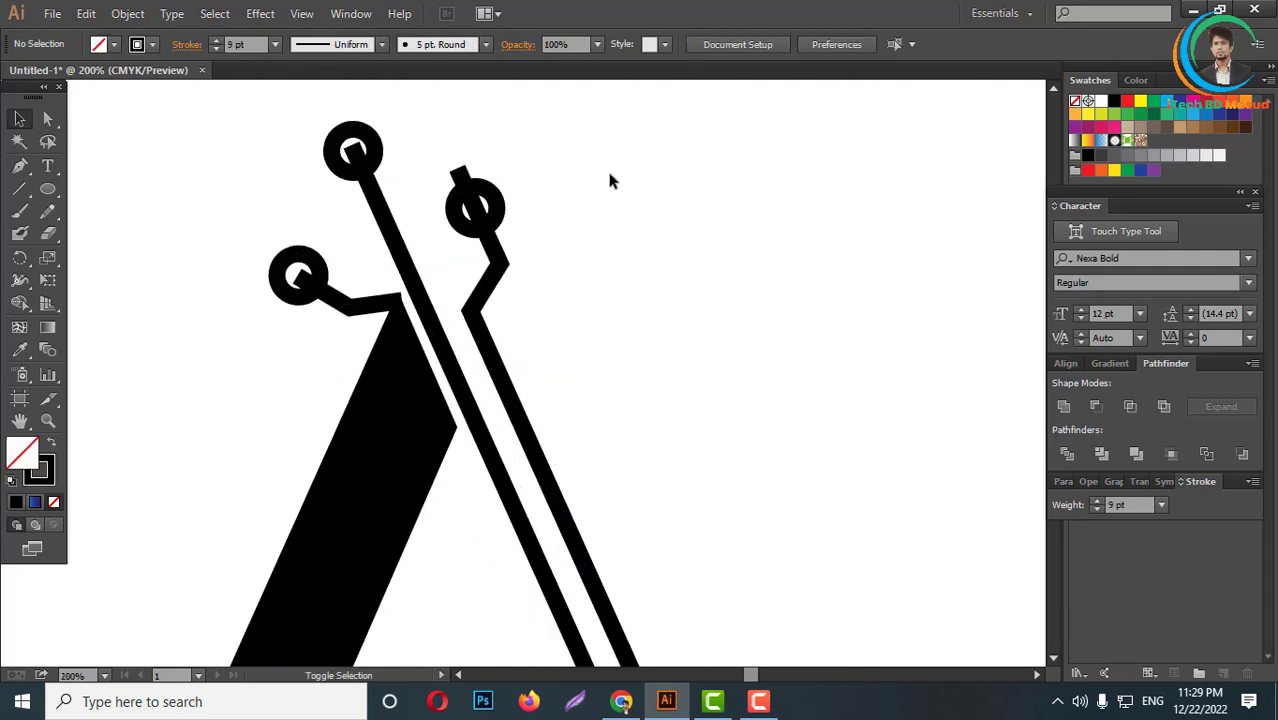
{"action": "left_click_drag", "start_coordinate": [576, 157], "coordinate": [480, 252]}
{"action": "left_click", "coordinate": [493, 372], "text": "shift"}
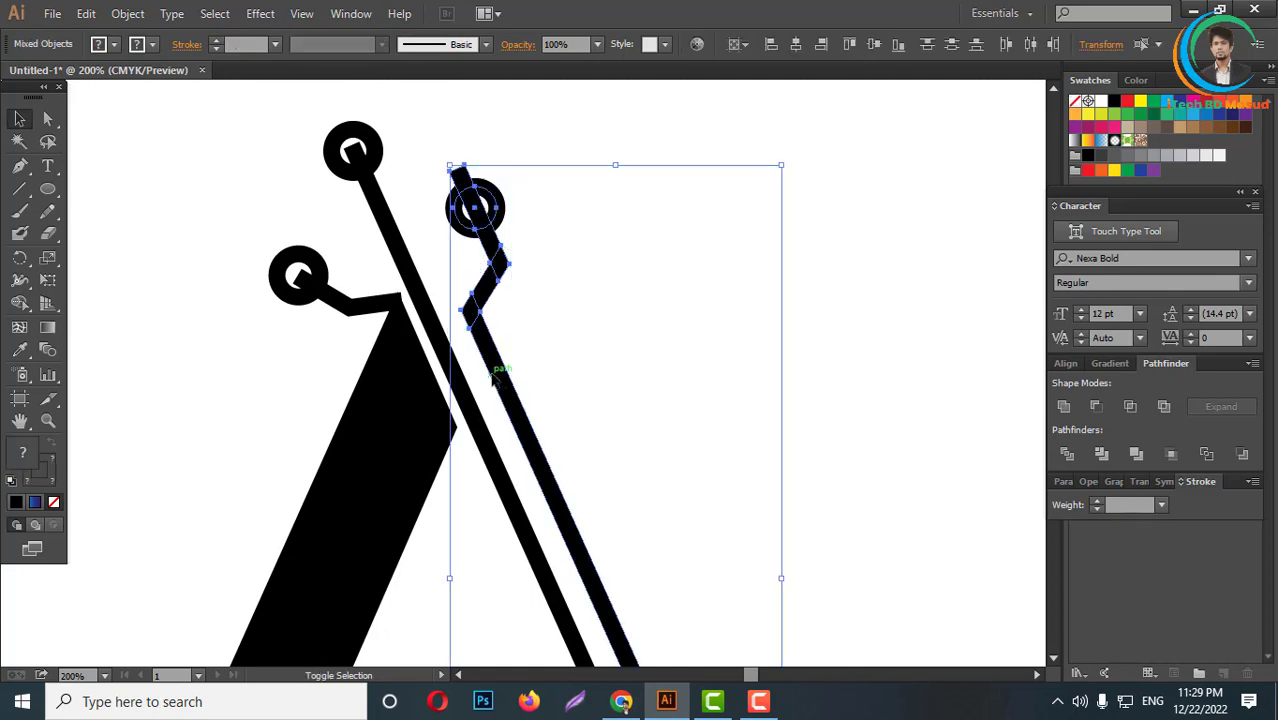
{"action": "key", "text": "Left"}
{"action": "key", "text": "Left"}
{"action": "key", "text": "Left"}
{"action": "key", "text": "Left"}
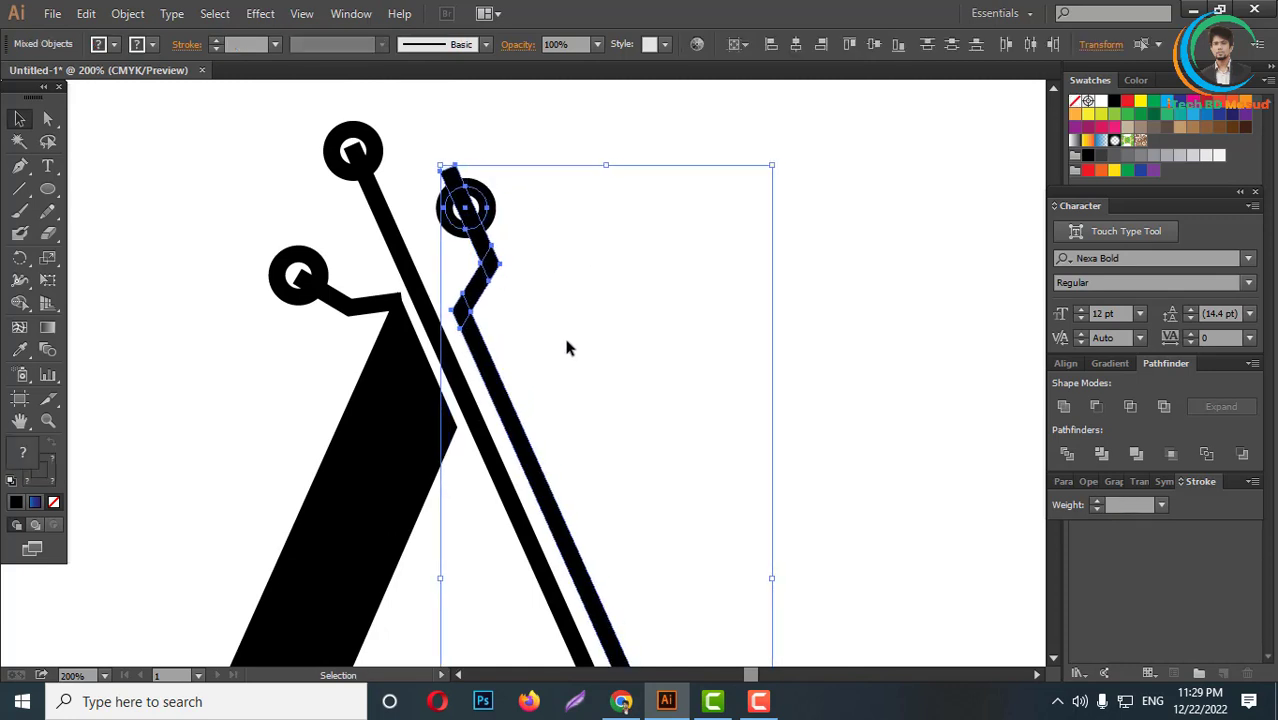
{"action": "key", "text": "Left"}
{"action": "left_click", "coordinate": [575, 322]}
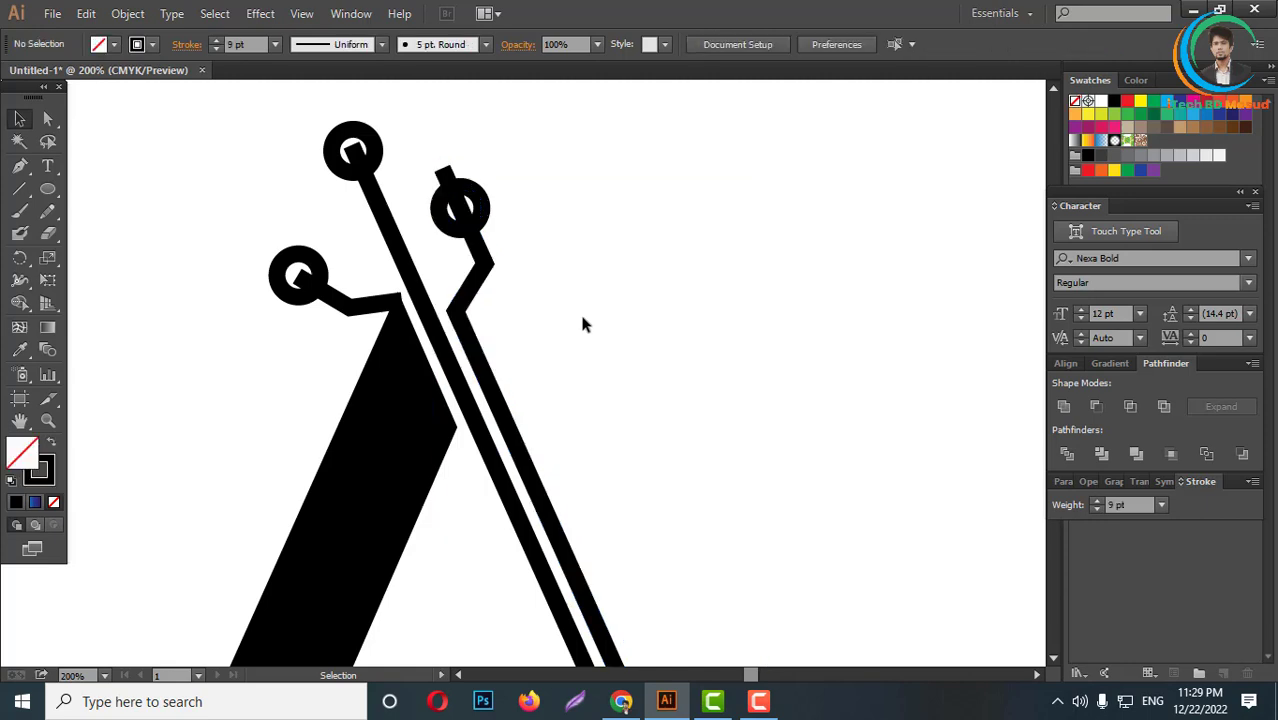
- Expand the strokes of the three rings and the long bar into filled shapes
{"action": "scroll", "coordinate": [576, 295], "scroll_direction": "up", "scroll_amount": 1}
{"action": "scroll", "coordinate": [574, 282], "scroll_direction": "down", "scroll_amount": 2, "text": "alt"}
{"action": "left_click_drag", "start_coordinate": [327, 180], "coordinate": [476, 280]}
{"action": "scroll", "coordinate": [451, 319], "scroll_direction": "up", "scroll_amount": 5, "text": "alt"}
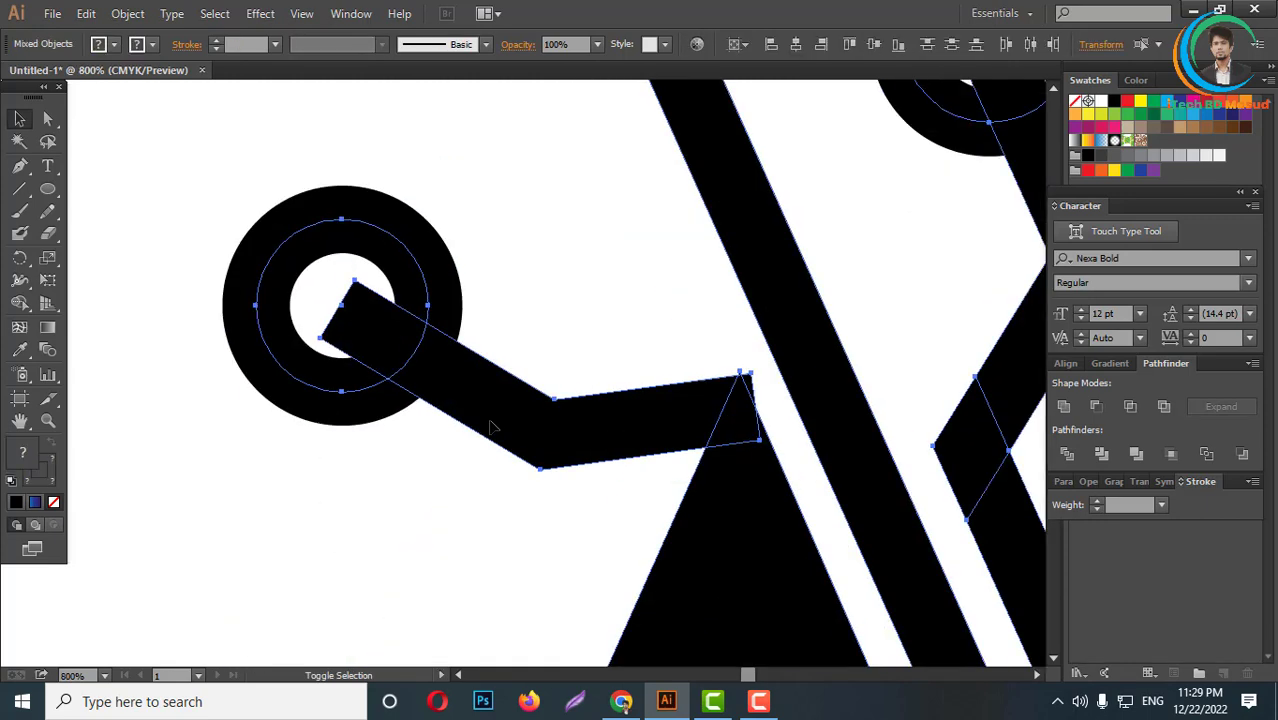
{"action": "scroll", "coordinate": [476, 516], "scroll_direction": "down", "scroll_amount": 3, "text": "alt"}
{"action": "left_click", "coordinate": [392, 317]}
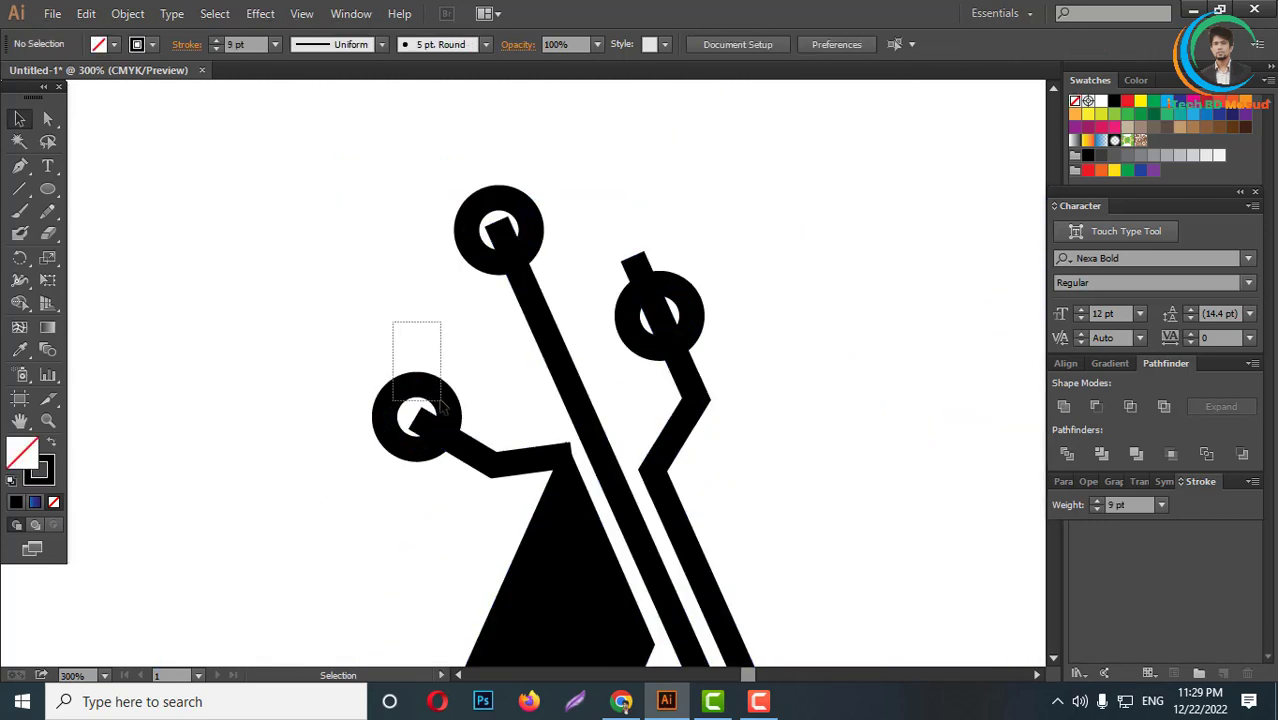
{"action": "left_click_drag", "start_coordinate": [441, 403], "coordinate": [442, 405]}
{"action": "left_click_drag", "start_coordinate": [519, 229], "coordinate": [520, 231]}
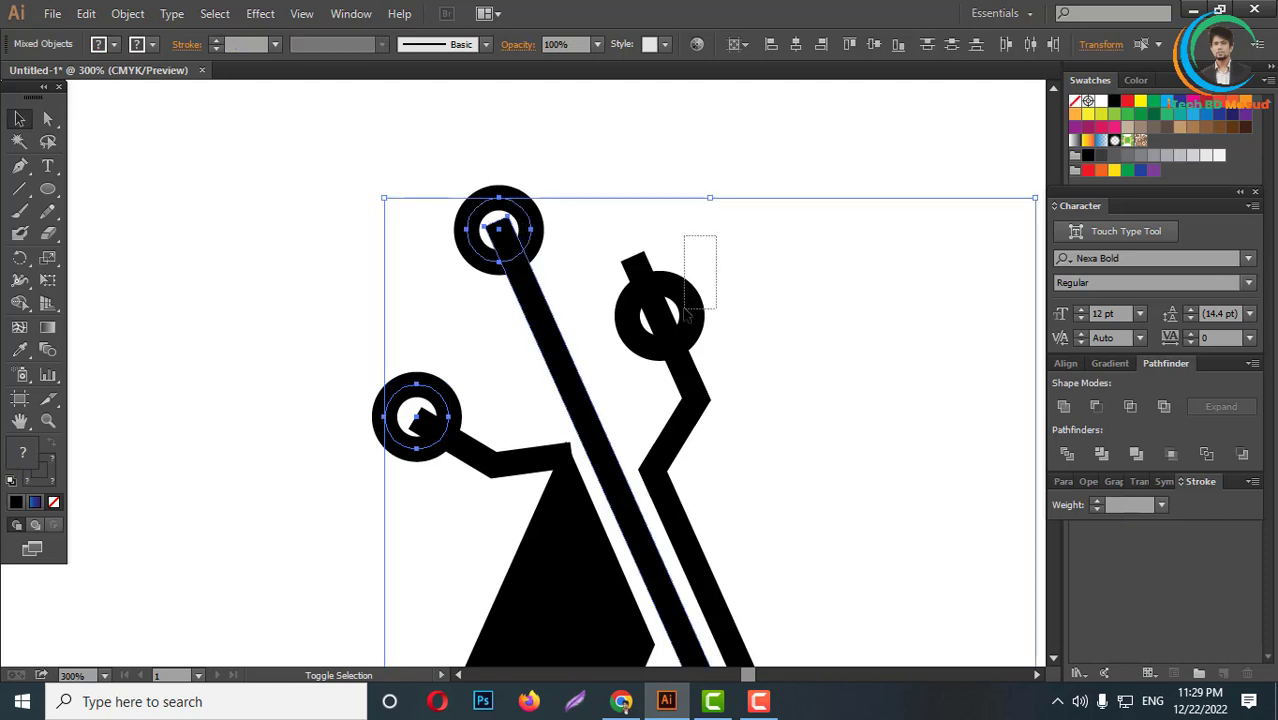
{"action": "left_click_drag", "start_coordinate": [684, 309], "coordinate": [685, 310]}
{"action": "left_click", "coordinate": [118, 14]}
{"action": "left_click", "coordinate": [211, 213]}
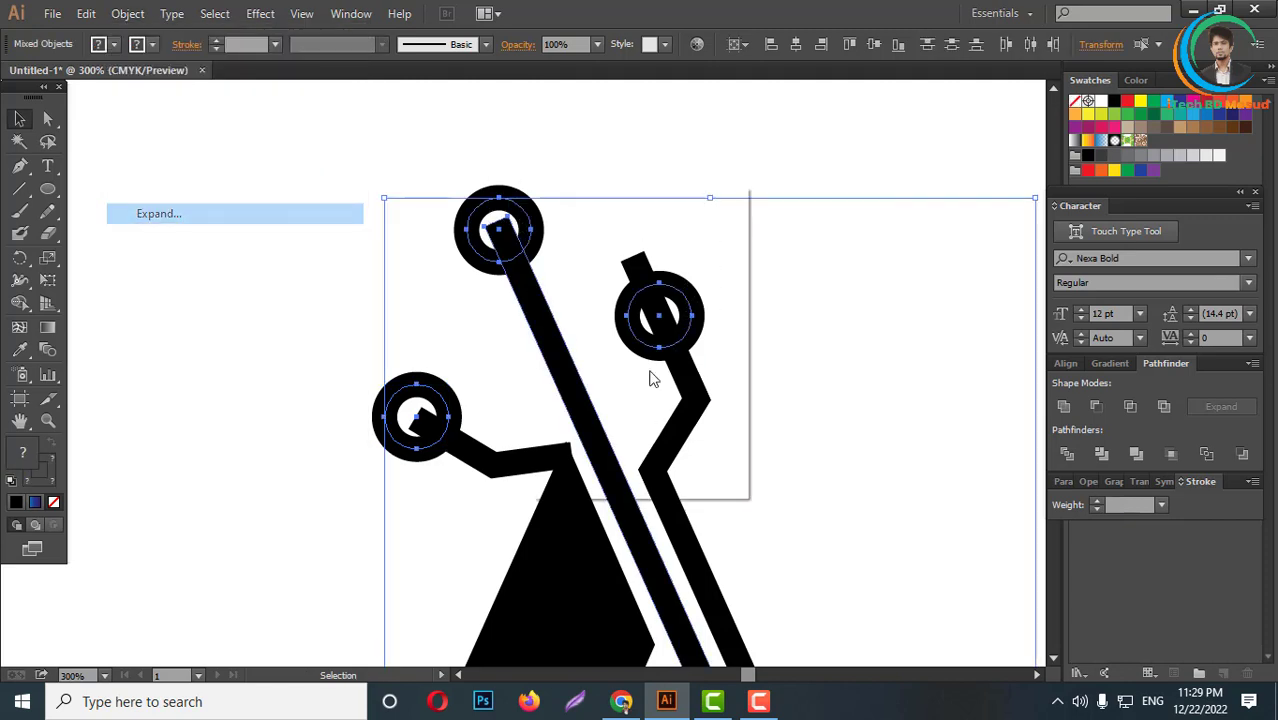
{"action": "left_click", "coordinate": [597, 455]}
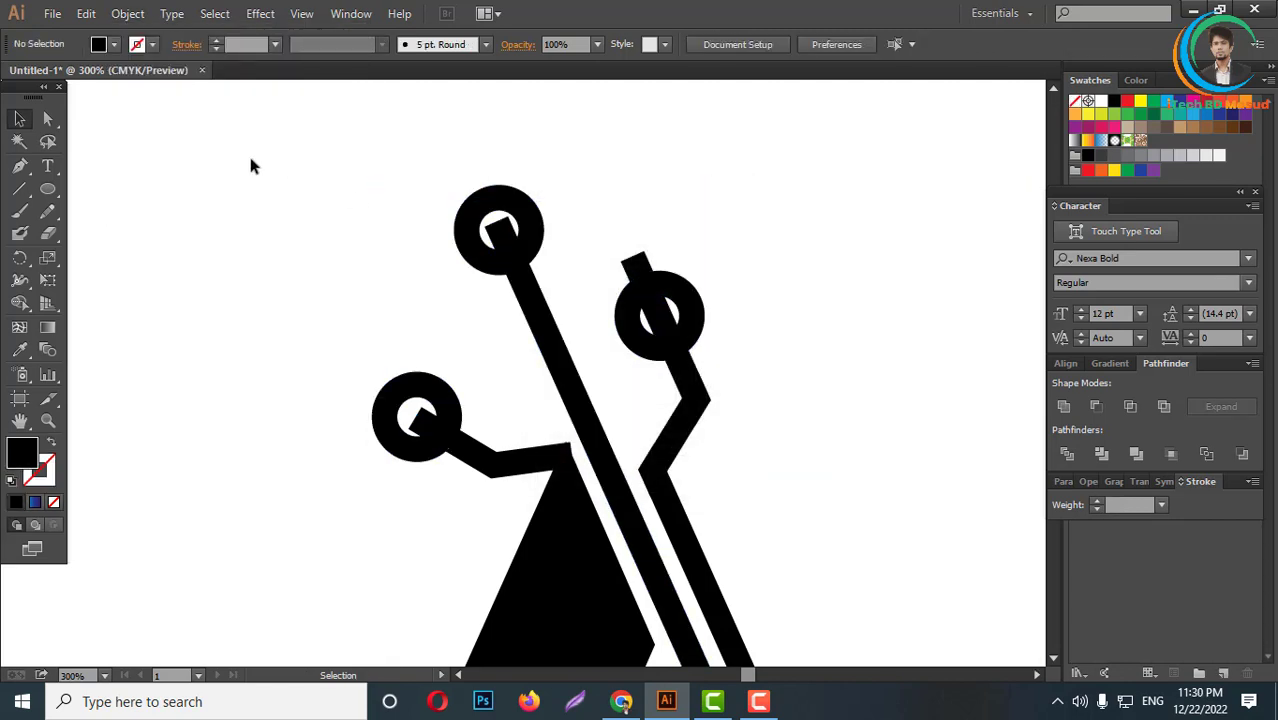
- Delete the tab above the right ring and the squares inside the top and left rings
{"action": "left_click_drag", "start_coordinate": [250, 158], "coordinate": [826, 510]}
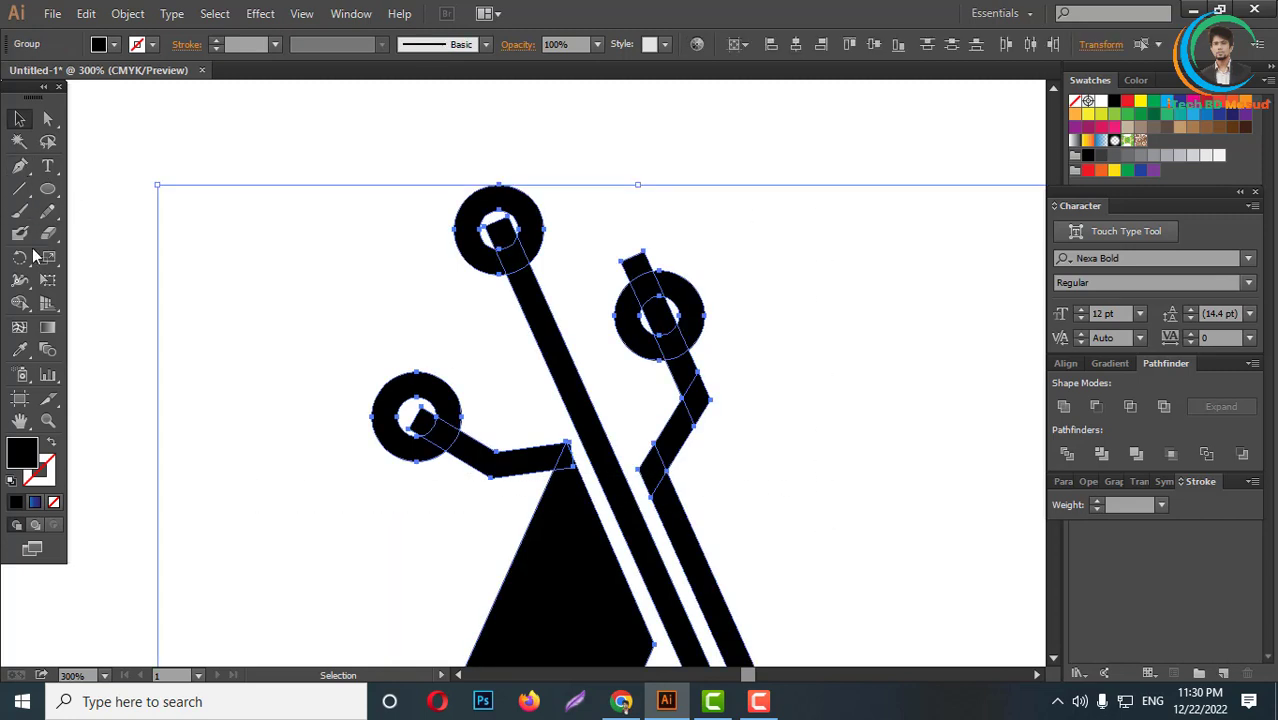
{"action": "left_click", "coordinate": [22, 307]}
{"action": "scroll", "coordinate": [685, 297], "scroll_direction": "up", "scroll_amount": 1}
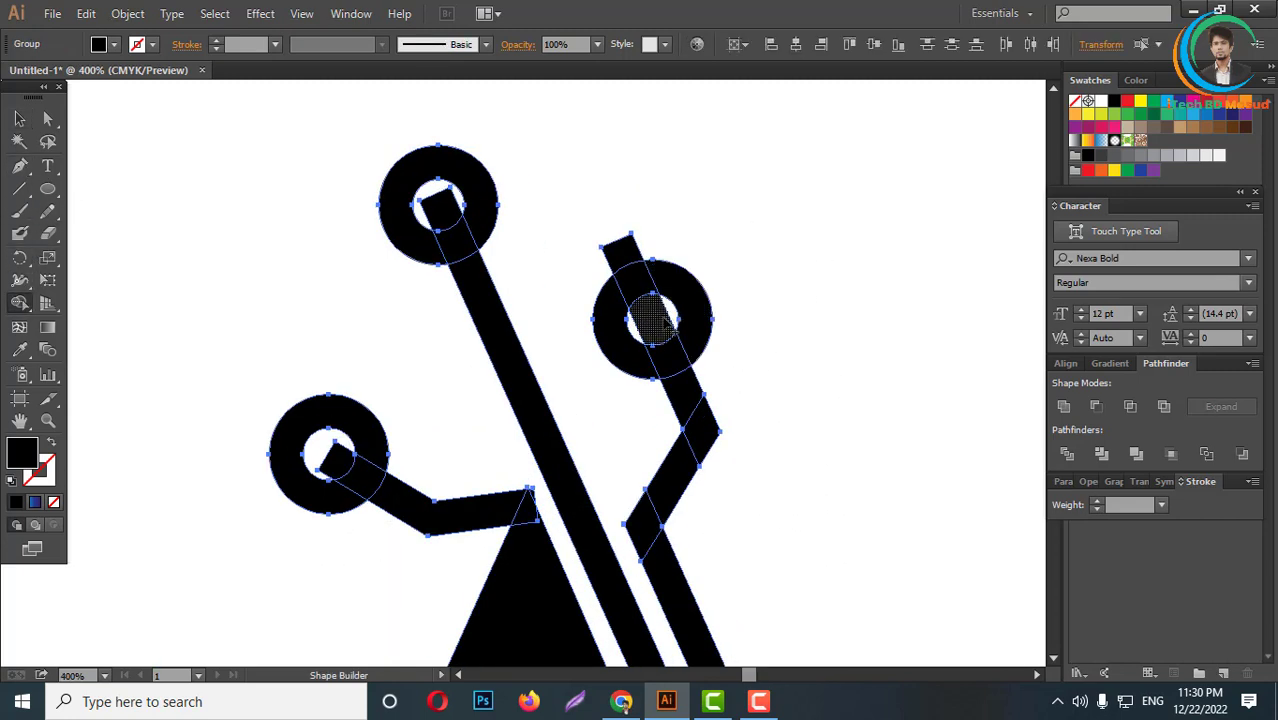
{"action": "left_click", "coordinate": [627, 253], "text": "alt"}
{"action": "left_click", "coordinate": [455, 220], "text": "alt"}
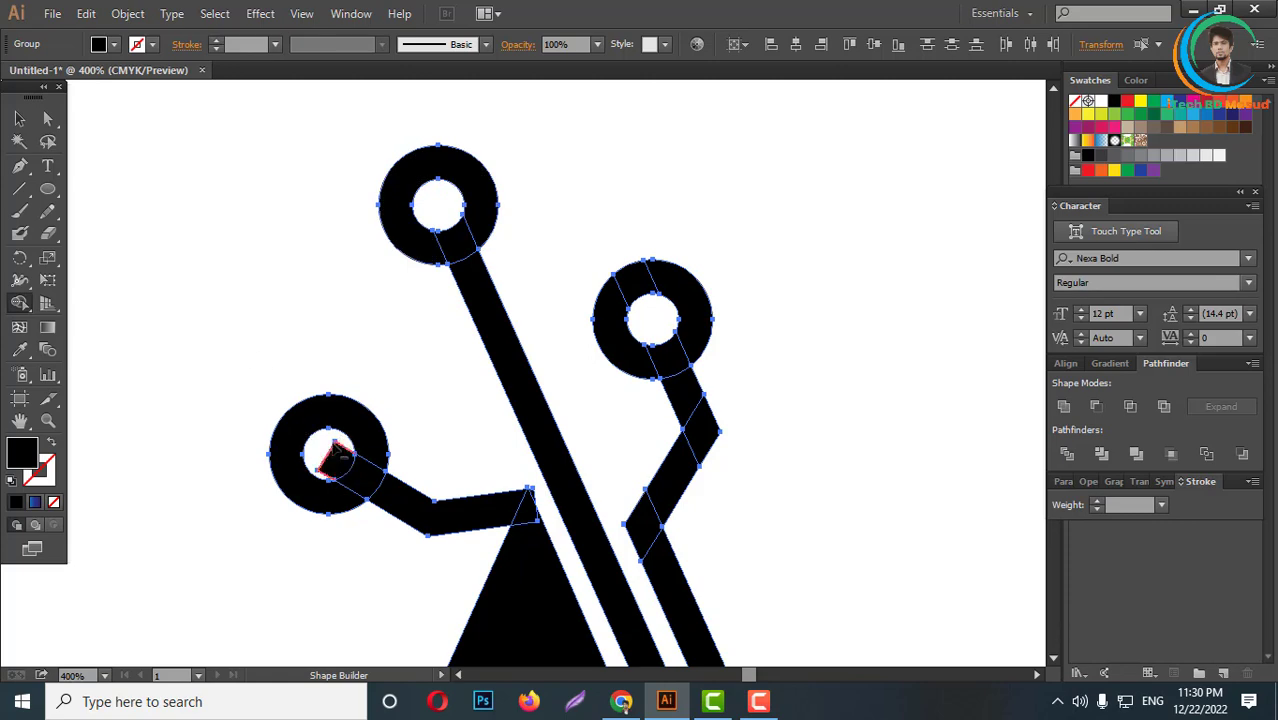
{"action": "left_click", "coordinate": [340, 460], "text": "alt"}
- Delete the sliver and tiny tip left at the A's apex
{"action": "scroll", "coordinate": [545, 510], "scroll_direction": "up", "scroll_amount": 3}
{"action": "scroll", "coordinate": [491, 414], "scroll_direction": "up", "scroll_amount": 2}
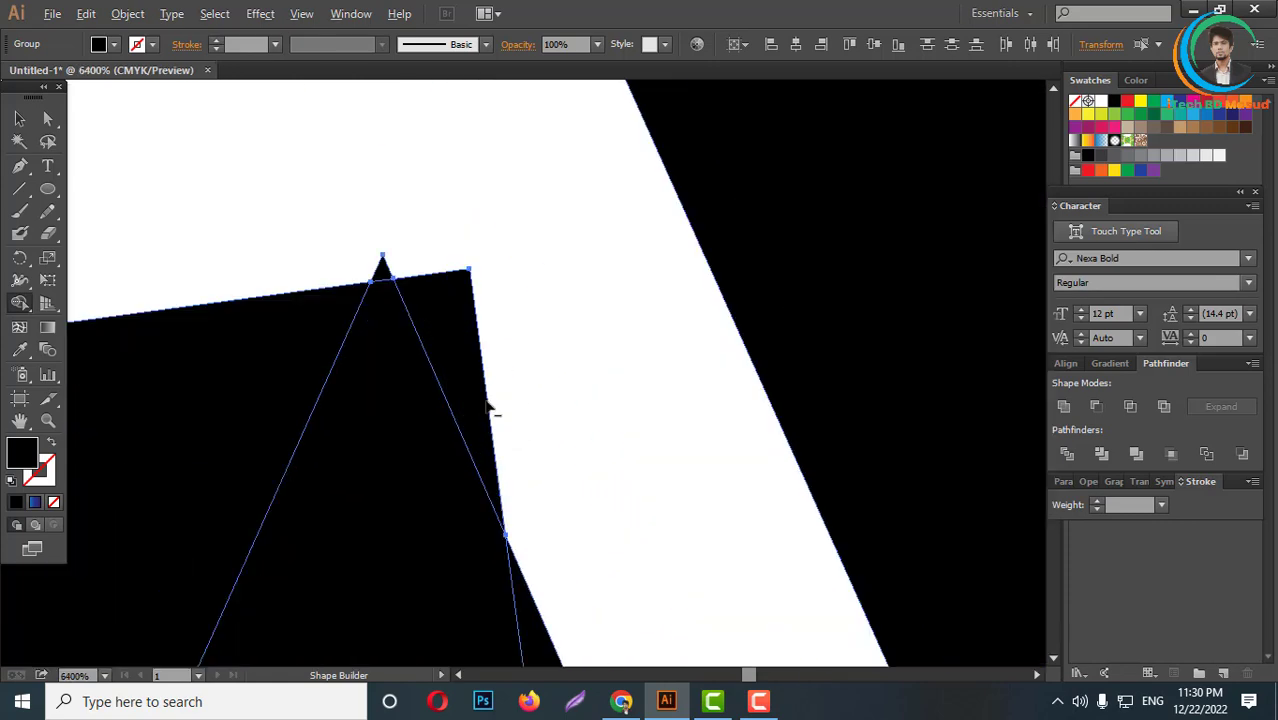
{"action": "left_click", "coordinate": [436, 312], "text": "alt"}
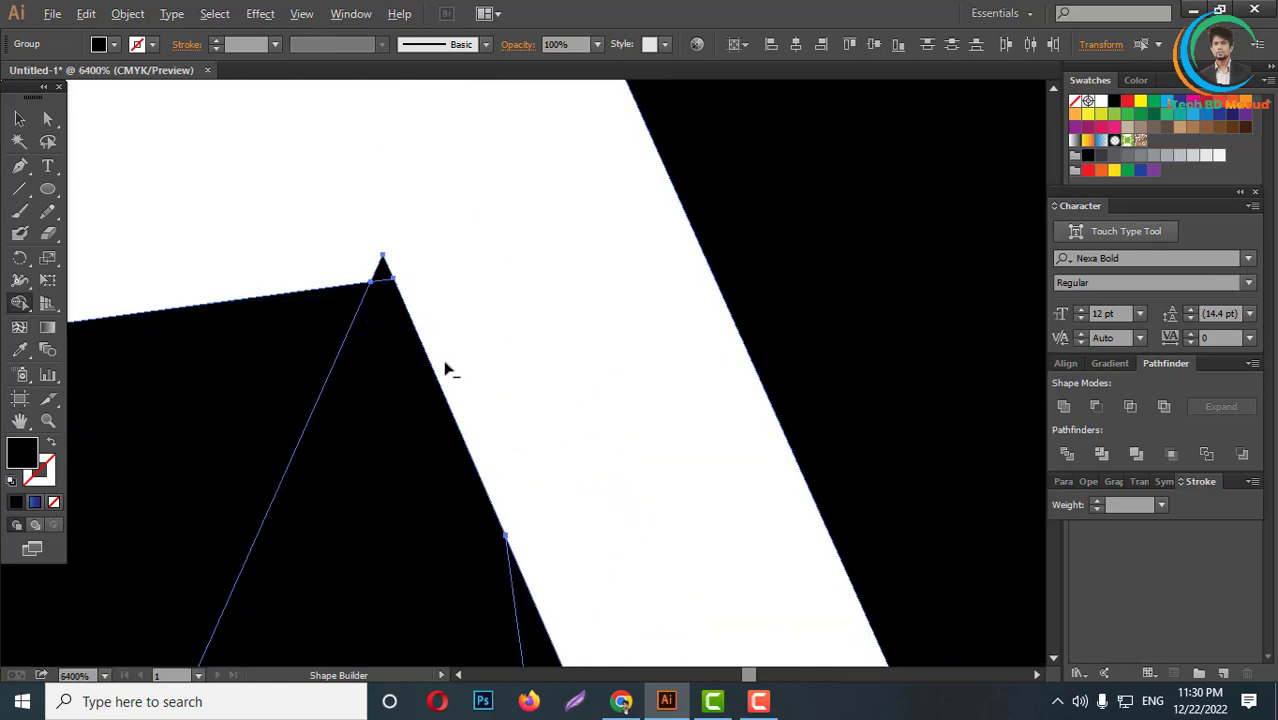
{"action": "left_click", "coordinate": [383, 270], "text": "alt"}
{"action": "scroll", "coordinate": [561, 412], "scroll_direction": "down", "scroll_amount": 6}
{"action": "scroll", "coordinate": [540, 420], "scroll_direction": "down", "scroll_amount": 5}
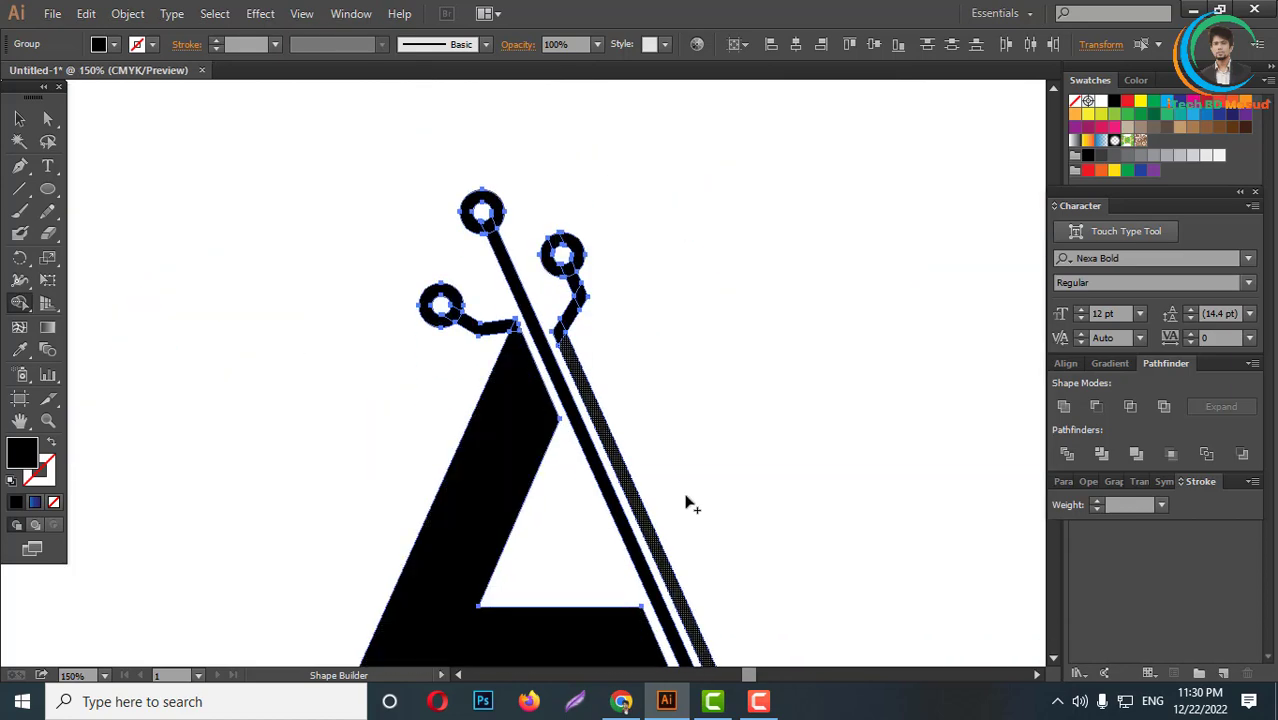
{"action": "scroll", "coordinate": [685, 503], "scroll_direction": "down", "scroll_amount": 2}
{"action": "scroll", "coordinate": [608, 415], "scroll_direction": "down", "scroll_amount": 2}
{"action": "left_click", "coordinate": [19, 118]}
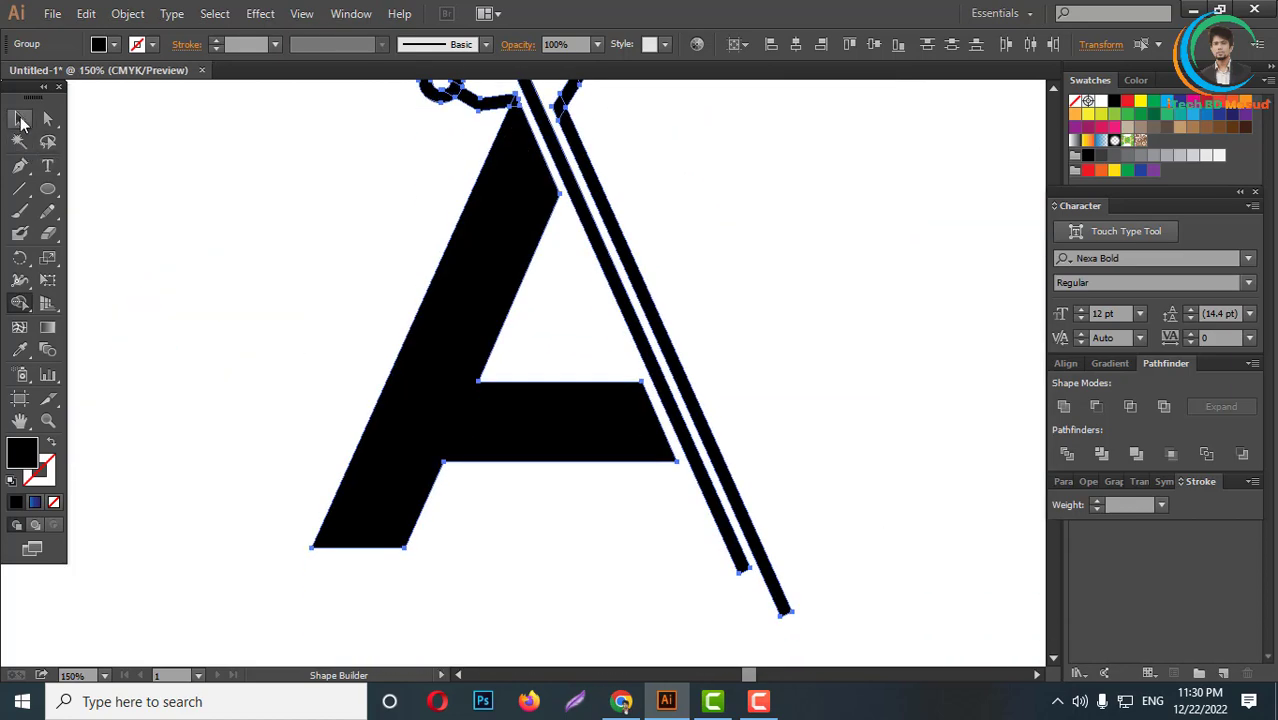
{"action": "left_click", "coordinate": [428, 591]}
{"action": "left_click", "coordinate": [19, 188]}
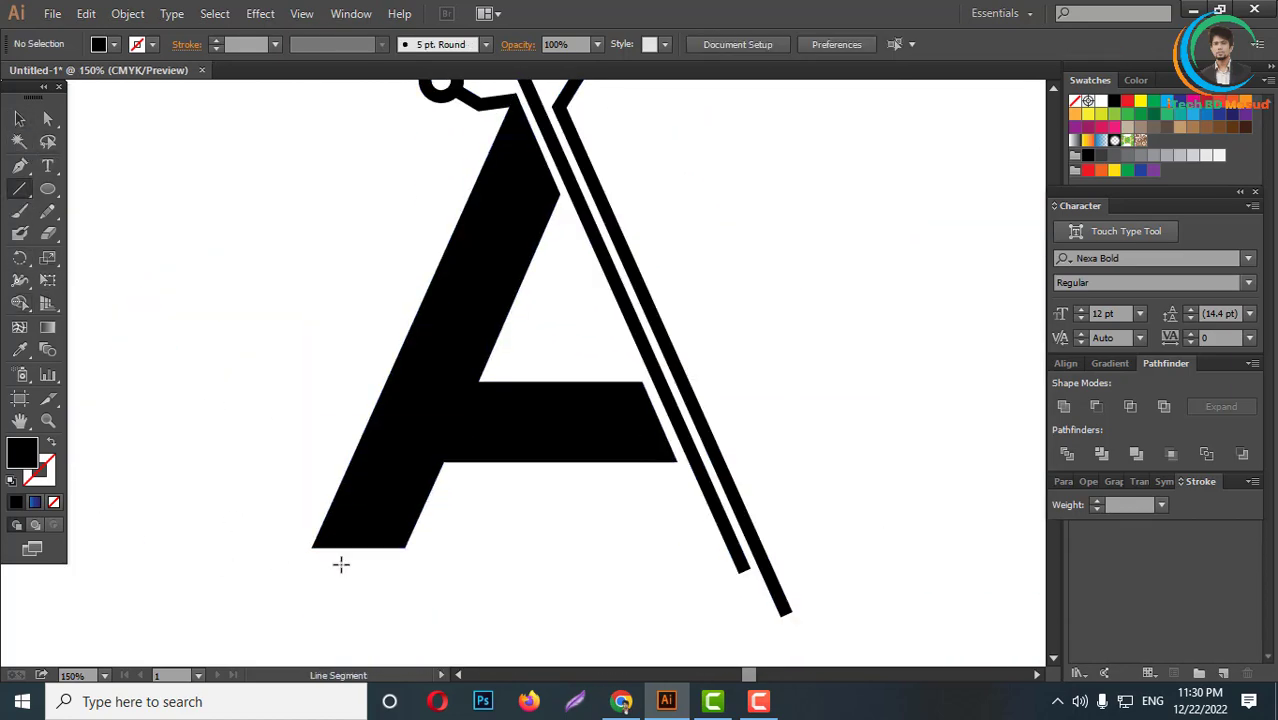
- Draw a horizontal cutting line along the A's base with a duplicate just below it
{"action": "left_click_drag", "start_coordinate": [404, 548], "coordinate": [916, 548]}
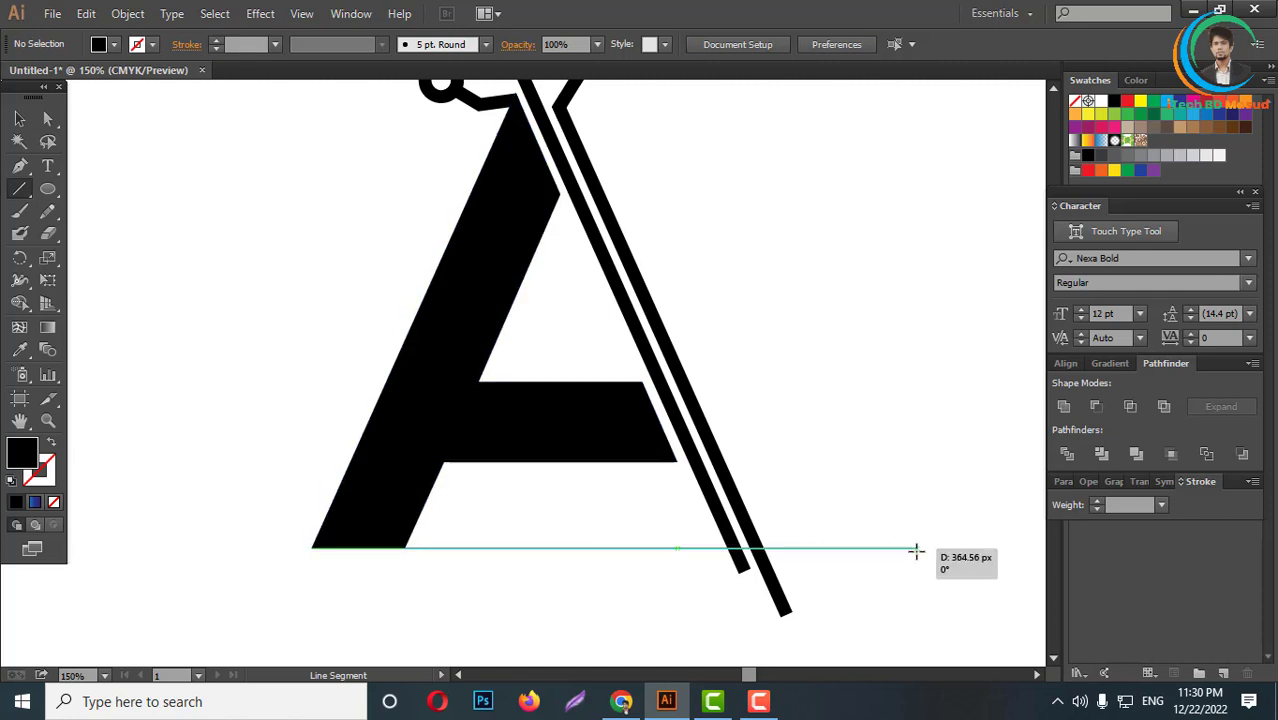
{"action": "left_click", "coordinate": [19, 118]}
{"action": "left_click_drag", "start_coordinate": [660, 548], "coordinate": [660, 570]}
{"action": "key", "text": "ctrl+minus"}
{"action": "key", "text": "ctrl+minus"}
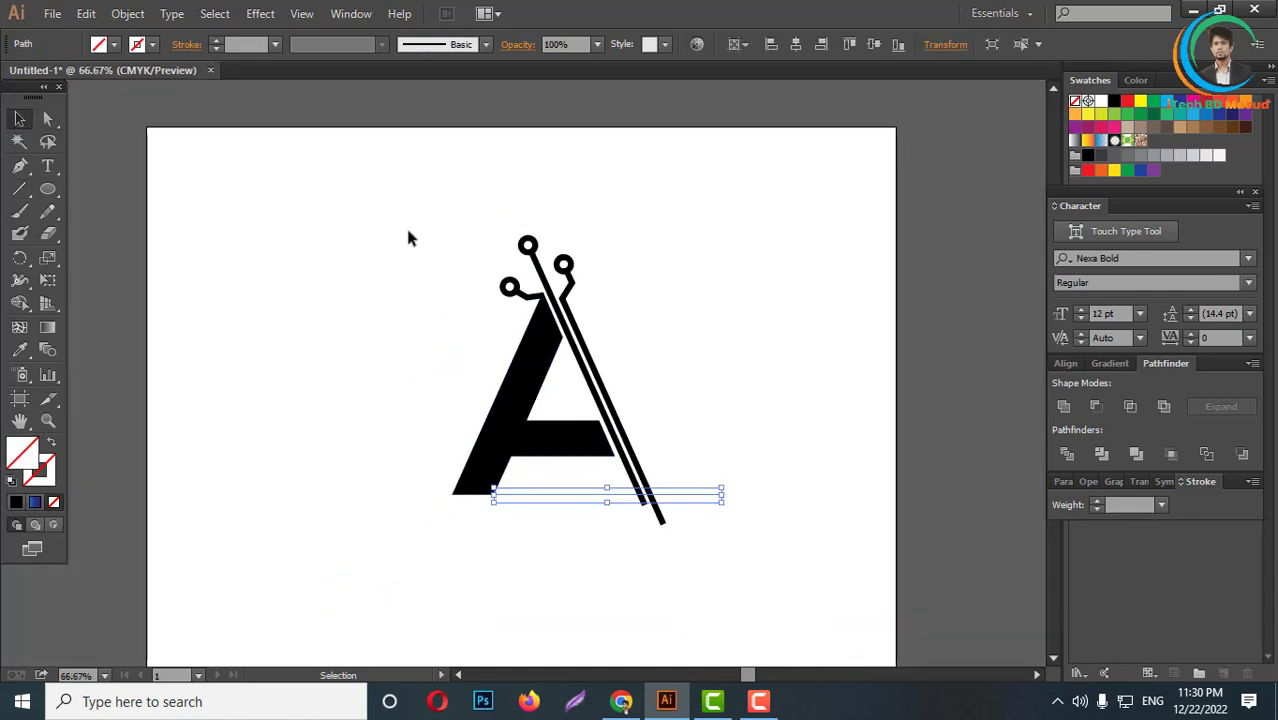
{"action": "key", "text": "ctrl+a"}
{"action": "scroll", "coordinate": [680, 510], "scroll_direction": "up", "scroll_amount": 3}
{"action": "scroll", "coordinate": [622, 500], "scroll_direction": "up", "scroll_amount": 2}
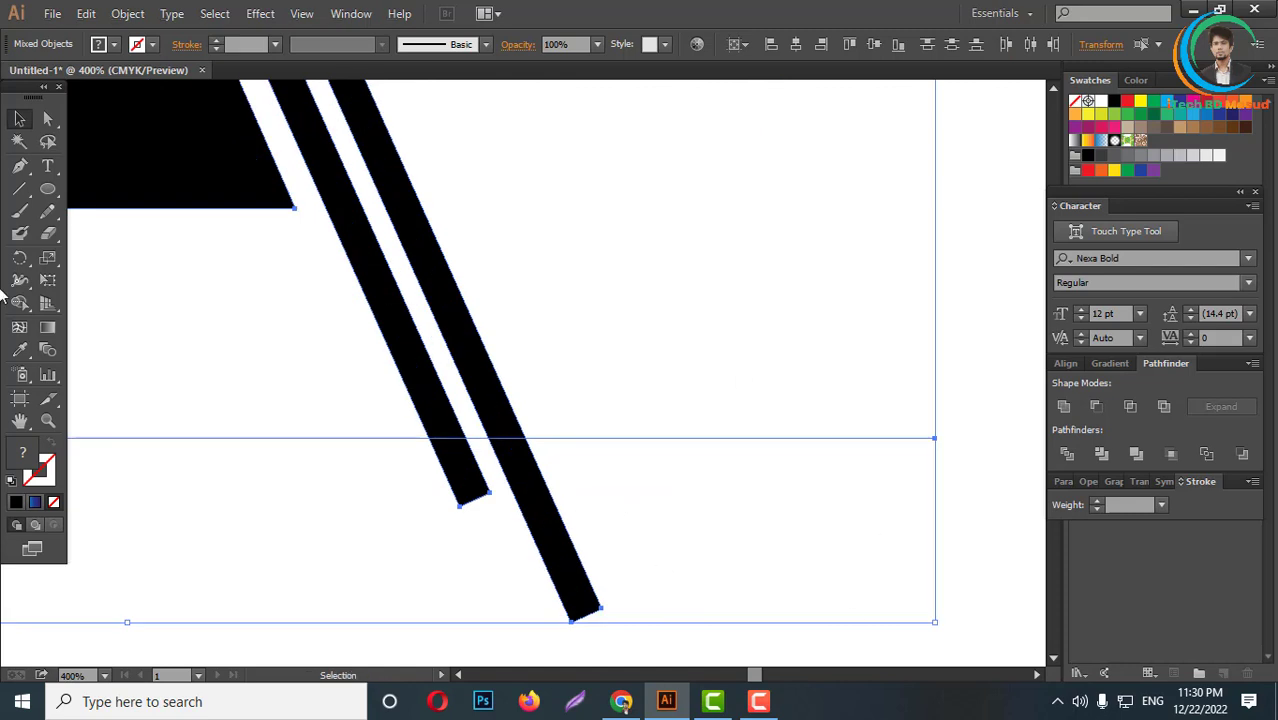
- Trim the stripe ends below the base line and delete the leftover cutting line
{"action": "key", "text": "shift+m"}
{"action": "left_click_drag", "start_coordinate": [414, 465], "coordinate": [679, 508]}
{"action": "left_click_drag", "start_coordinate": [630, 396], "coordinate": [630, 618]}
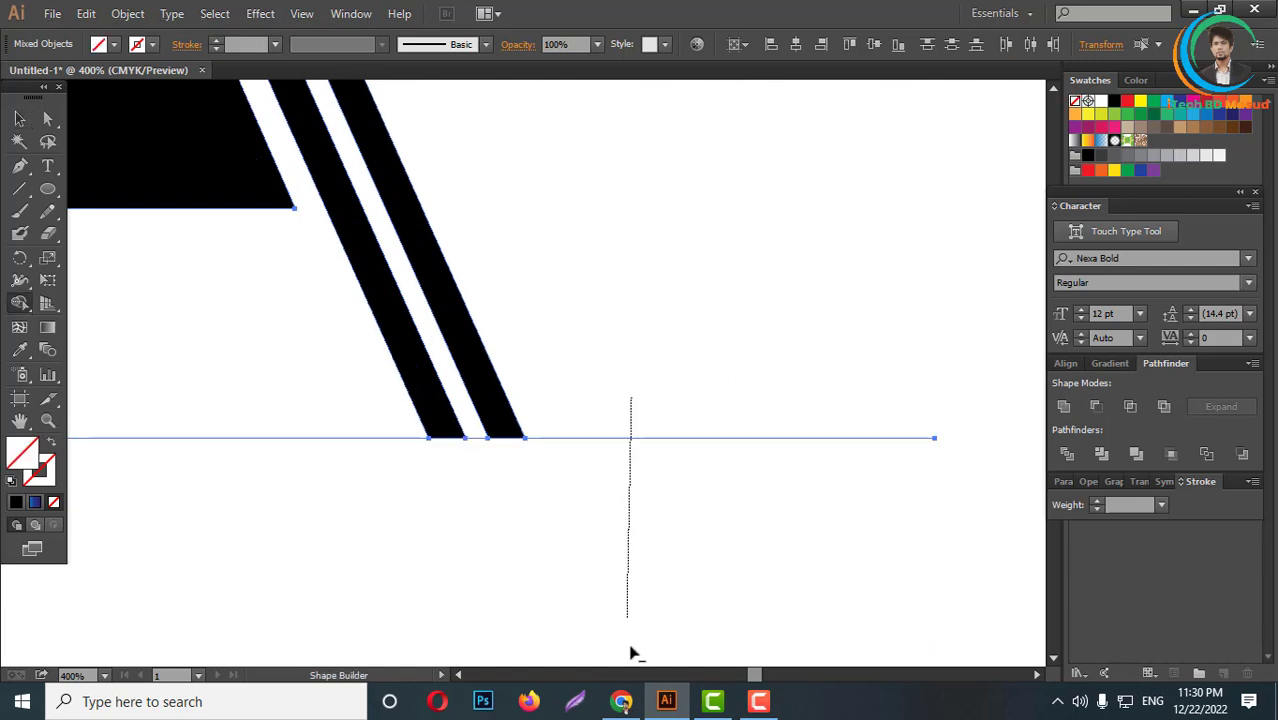
{"action": "left_click", "coordinate": [19, 141]}
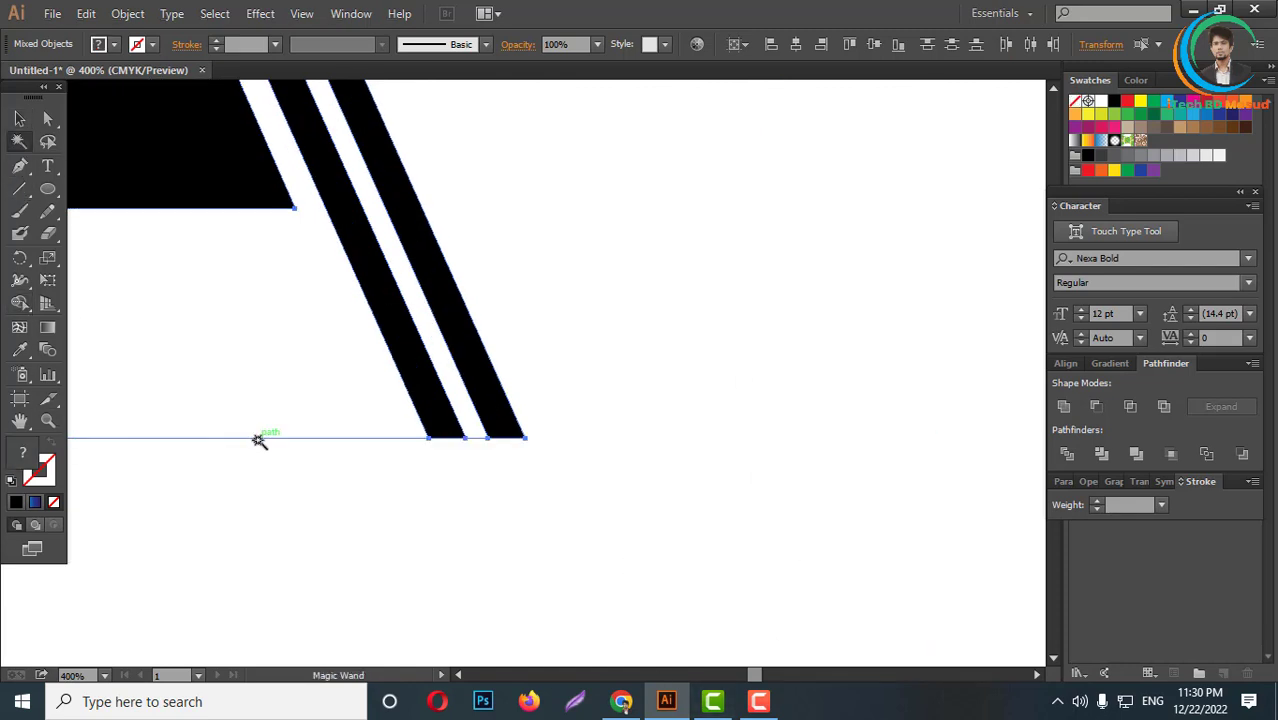
{"action": "left_click", "coordinate": [258, 441]}
{"action": "scroll", "coordinate": [650, 430], "scroll_direction": "down", "scroll_amount": 4}
{"action": "scroll", "coordinate": [630, 420], "scroll_direction": "down", "scroll_amount": 3}
{"action": "scroll", "coordinate": [650, 440], "scroll_direction": "up", "scroll_amount": 2}
{"action": "scroll", "coordinate": [650, 436], "scroll_direction": "up", "scroll_amount": 2}
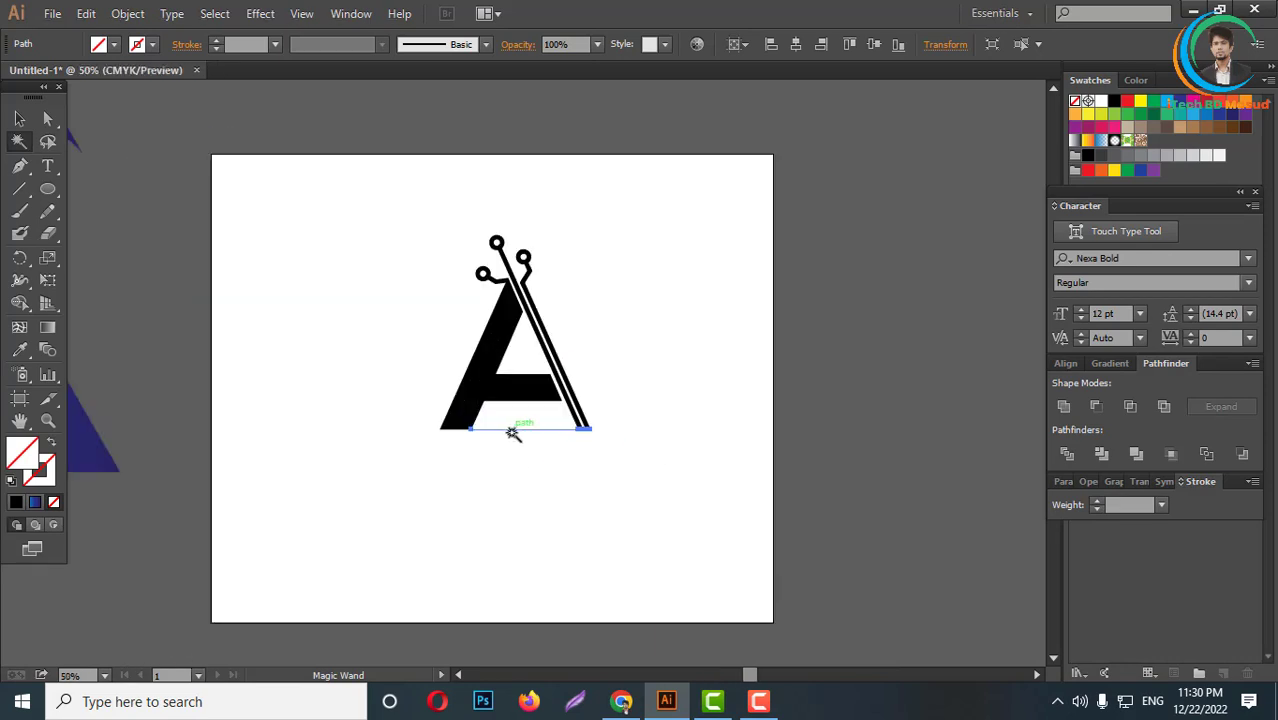
{"action": "key", "text": "Delete"}
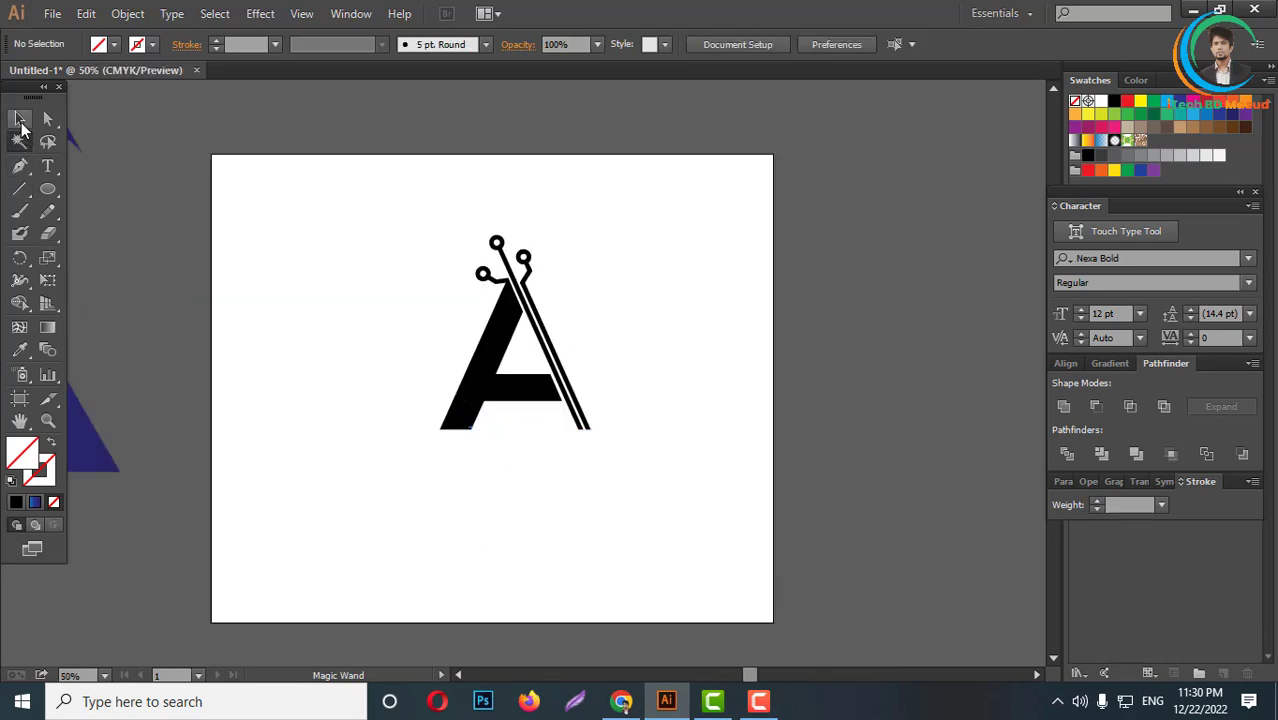
- Select the whole A logo group, checking it at high zoom
{"action": "left_click", "coordinate": [20, 121]}
{"action": "left_click_drag", "start_coordinate": [434, 274], "coordinate": [998, 476]}
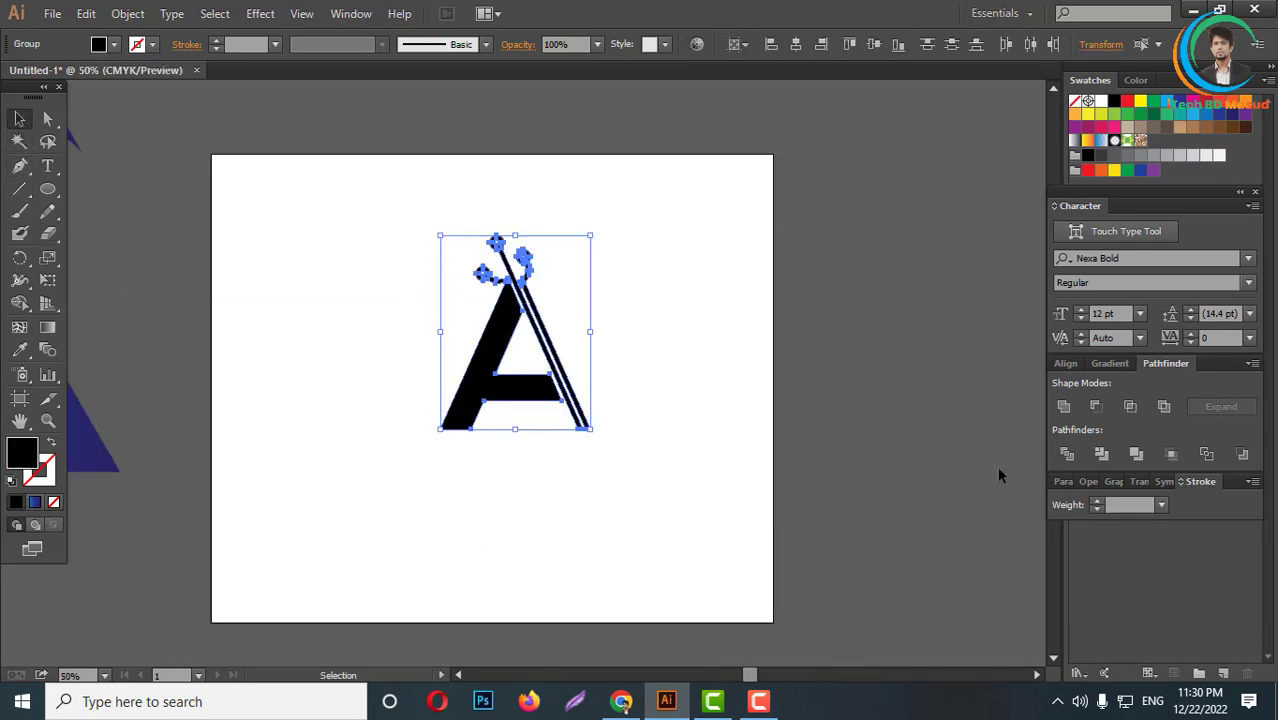
{"action": "left_click", "coordinate": [1065, 406]}
{"action": "left_click", "coordinate": [727, 365]}
{"action": "scroll", "coordinate": [527, 322], "scroll_direction": "up", "scroll_amount": 3}
{"action": "scroll", "coordinate": [527, 322], "scroll_direction": "up", "scroll_amount": 1}
{"action": "scroll", "coordinate": [425, 335], "scroll_direction": "down", "scroll_amount": 4}
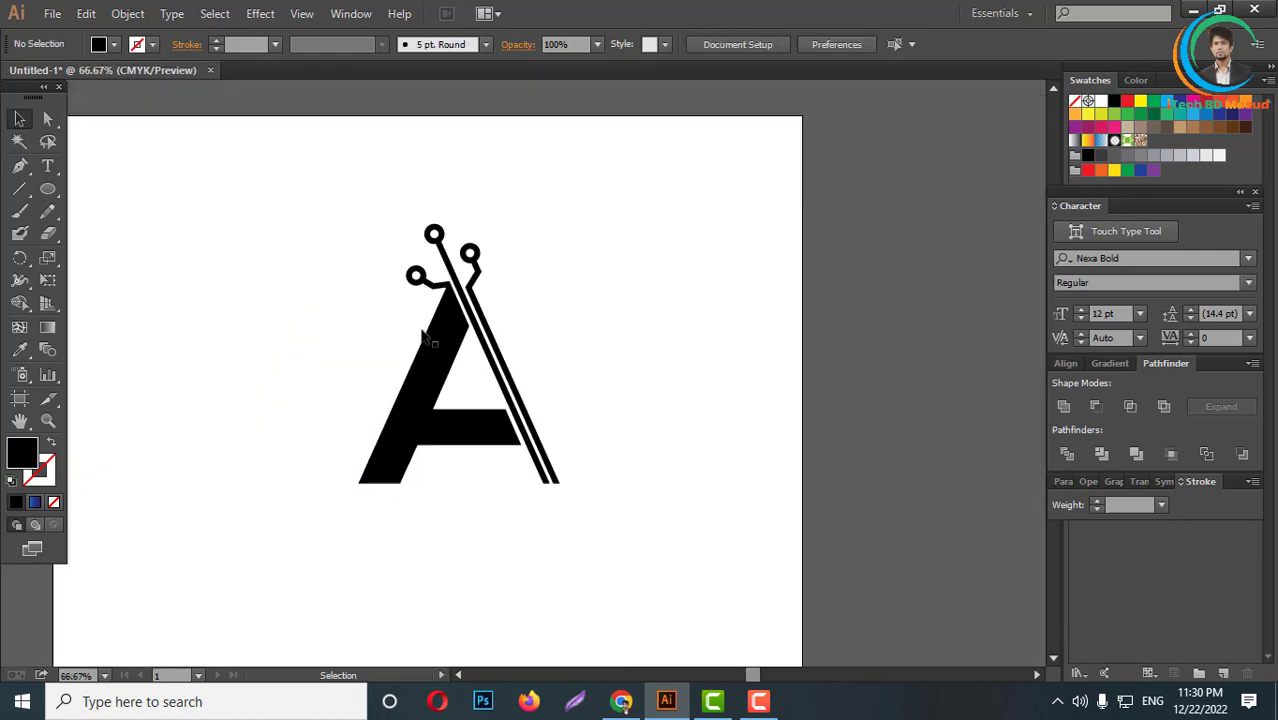
{"action": "left_click", "coordinate": [456, 345]}
{"action": "scroll", "coordinate": [451, 308], "scroll_direction": "up", "scroll_amount": 4}
{"action": "scroll", "coordinate": [538, 328], "scroll_direction": "up", "scroll_amount": 3}
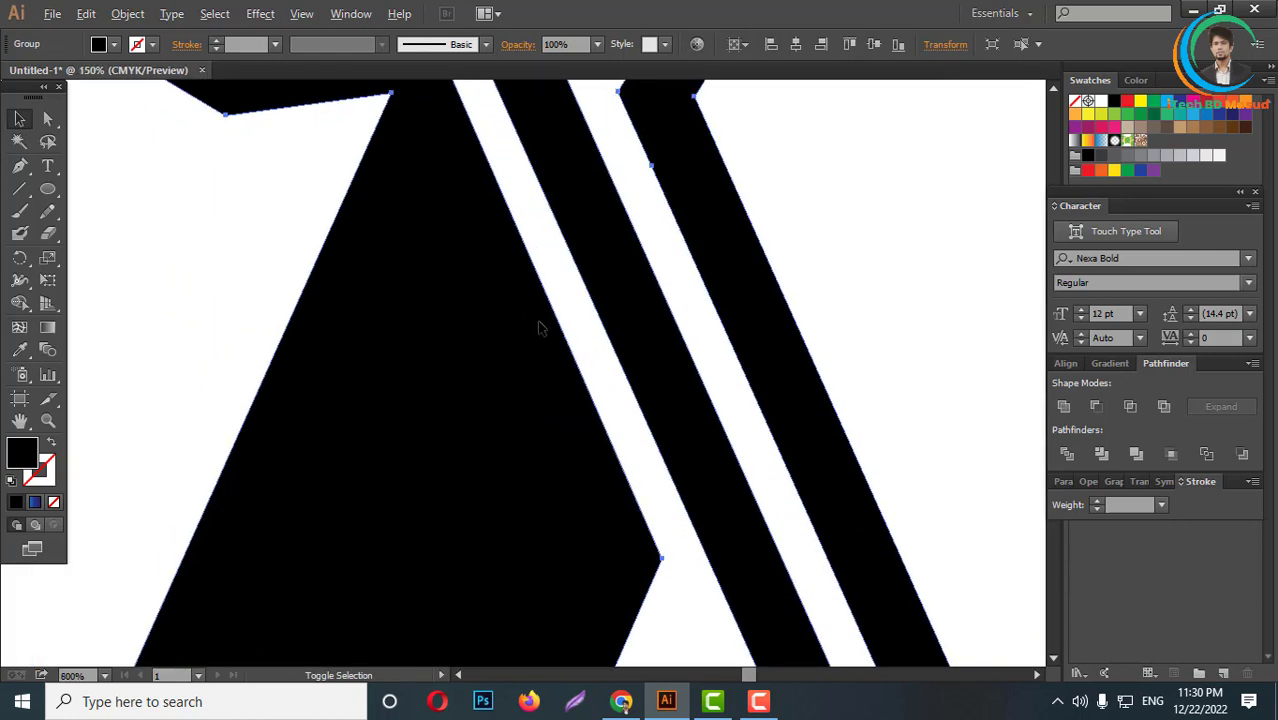
{"action": "scroll", "coordinate": [538, 328], "scroll_direction": "down", "scroll_amount": 5}
{"action": "scroll", "coordinate": [317, 287], "scroll_direction": "down", "scroll_amount": 2}
- Apply the blue gradient sample to the A logo with the Eyedropper
{"action": "key", "text": "i"}
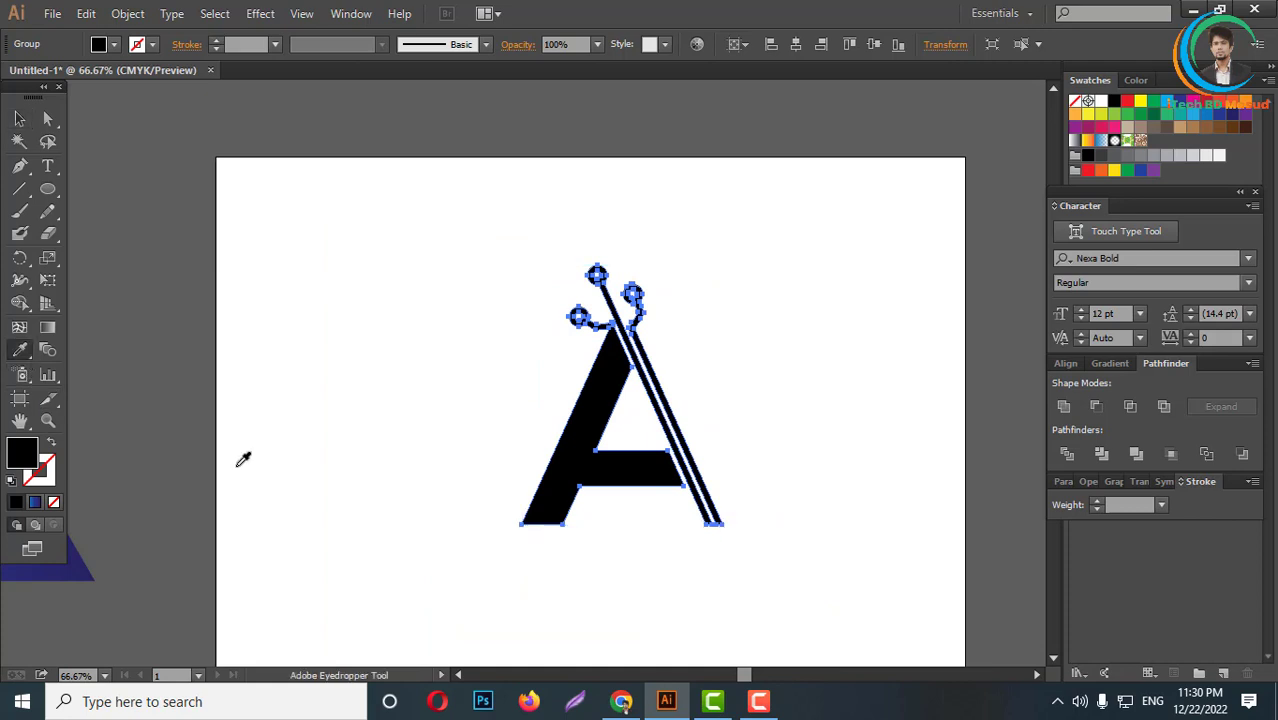
{"action": "scroll", "coordinate": [243, 457], "scroll_direction": "down", "scroll_amount": 3}
{"action": "left_click", "coordinate": [425, 298]}
{"action": "scroll", "coordinate": [400, 465], "scroll_direction": "up", "scroll_amount": 1}
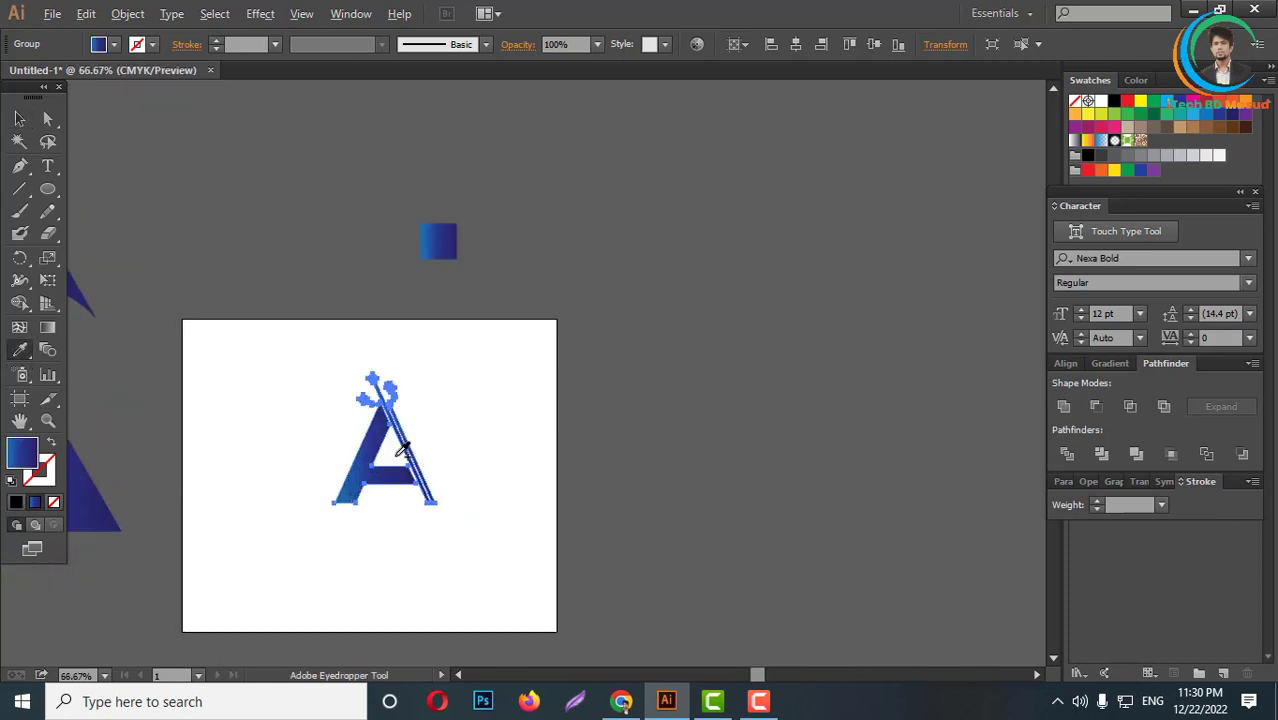
{"action": "scroll", "coordinate": [469, 536], "scroll_direction": "up", "scroll_amount": 6}
- Fill the A's inner circuit stripe with orange
{"action": "left_click", "coordinate": [47, 118]}
{"action": "left_click", "coordinate": [280, 357]}
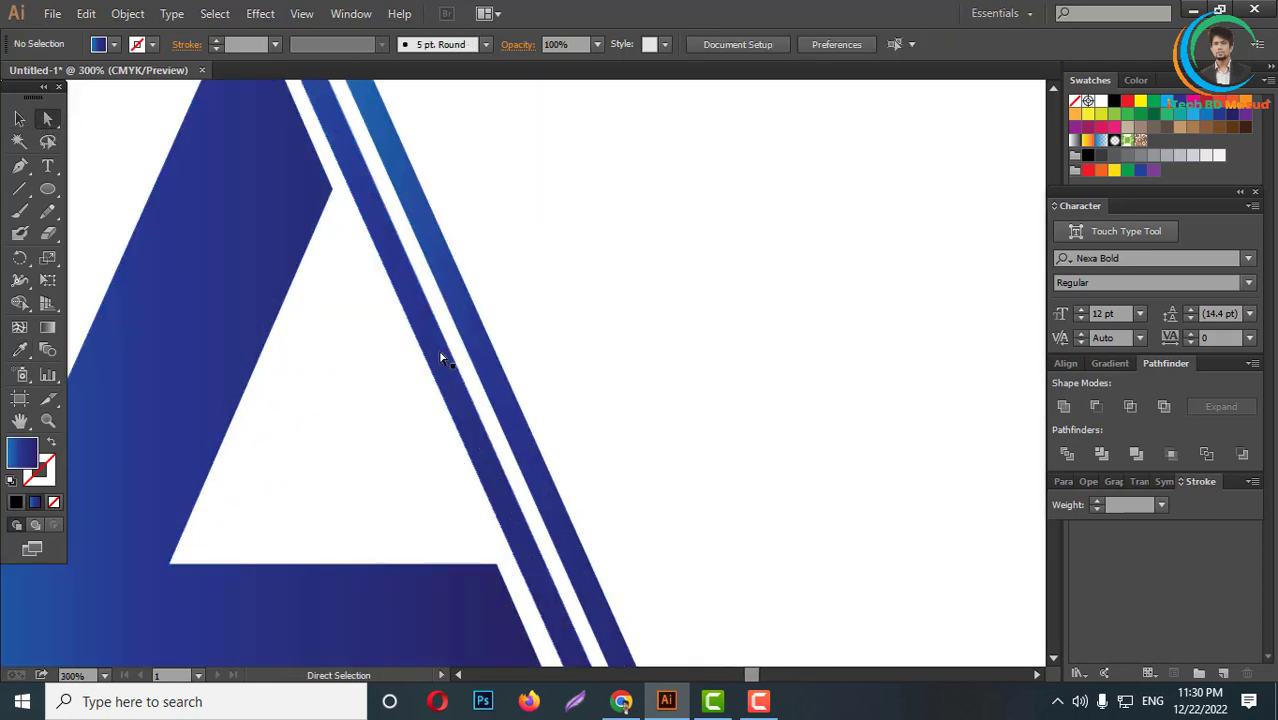
{"action": "left_click", "coordinate": [442, 357]}
{"action": "left_click", "coordinate": [1244, 104]}
{"action": "left_click", "coordinate": [619, 357]}
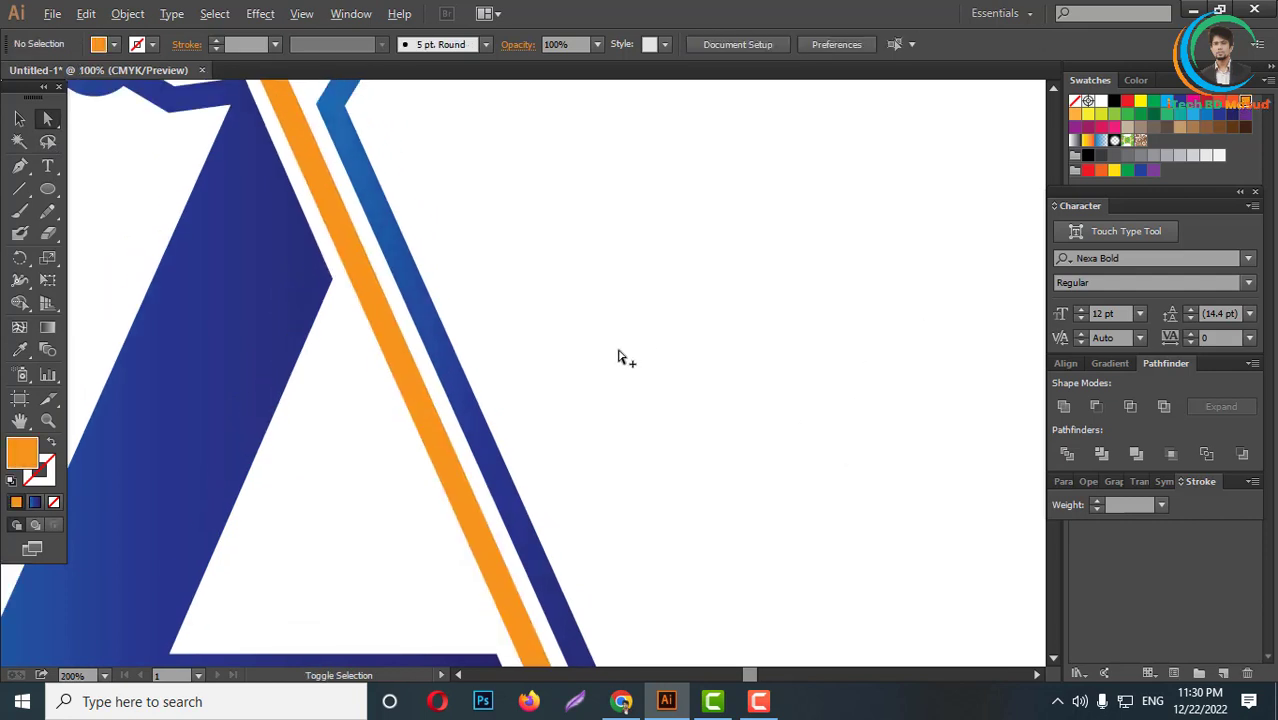
{"action": "key", "text": "ctrl+minus"}
{"action": "key", "text": "ctrl+minus"}
{"action": "key", "text": "ctrl+minus"}
- Select the whole A logo and view its group options without changing anything
{"action": "left_click", "coordinate": [18, 119]}
{"action": "left_click_drag", "start_coordinate": [352, 178], "coordinate": [766, 504]}
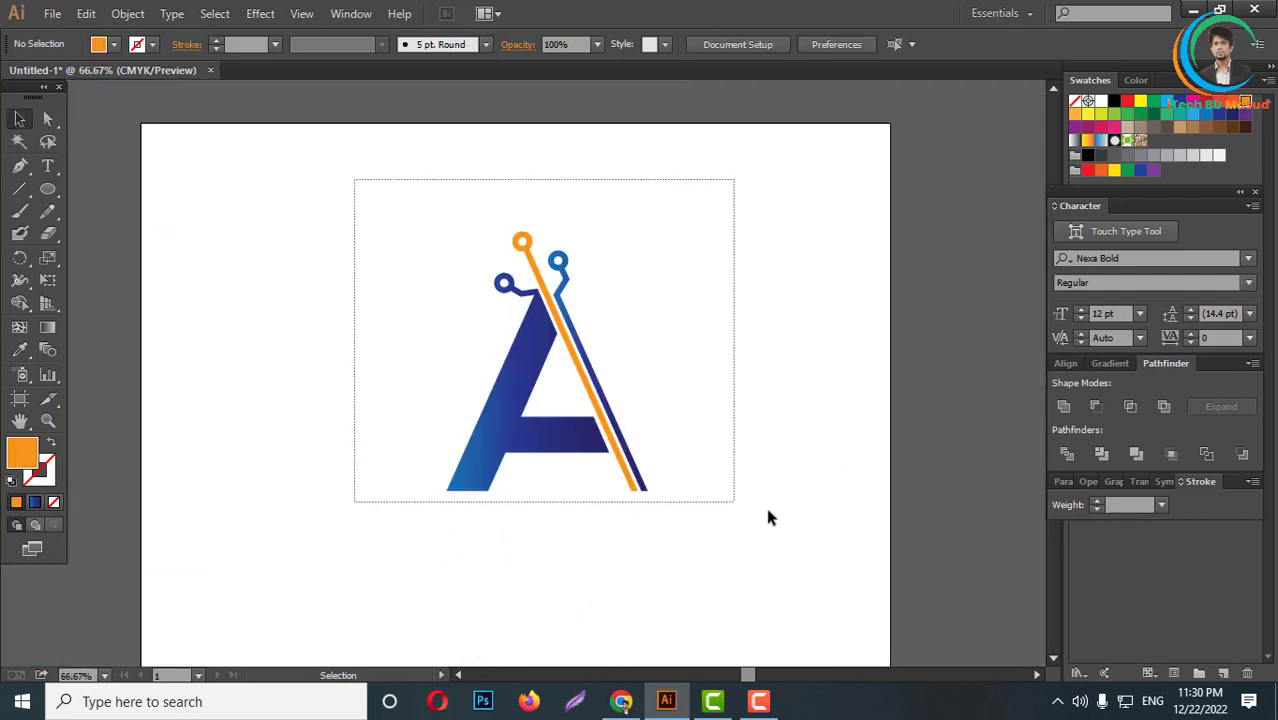
{"action": "right_click", "coordinate": [614, 382]}
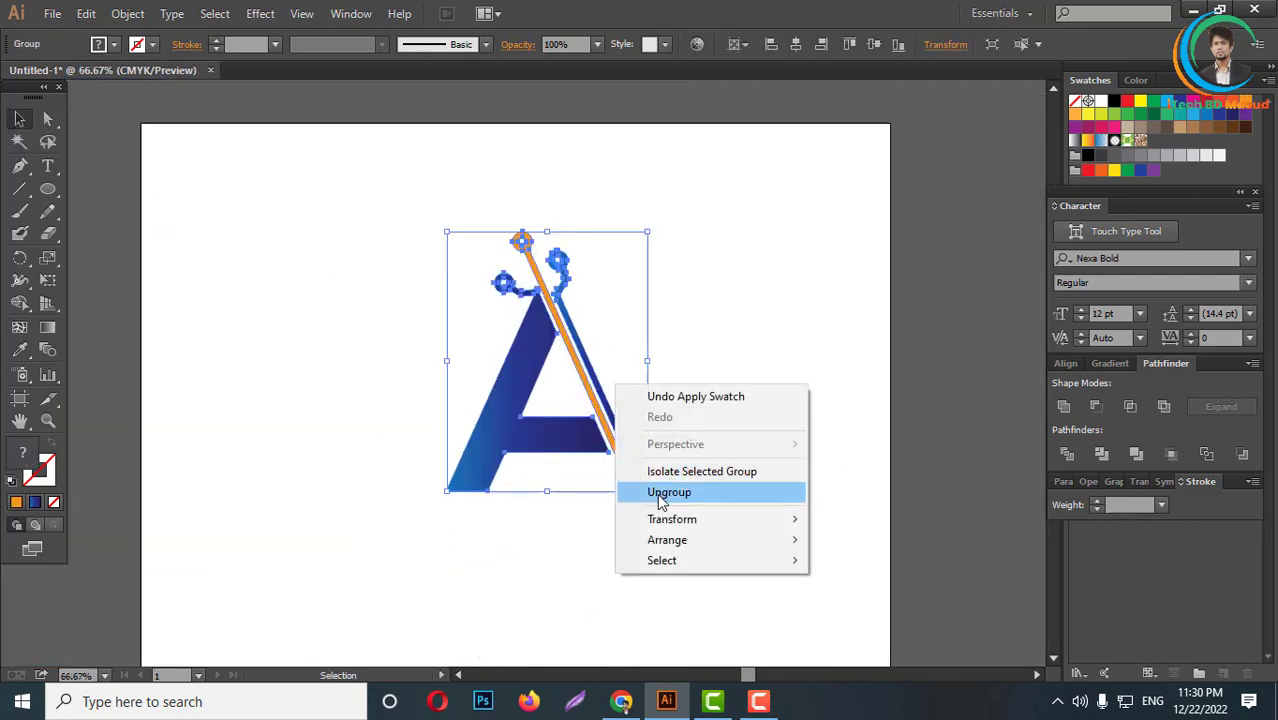
{"action": "left_click", "coordinate": [581, 337]}
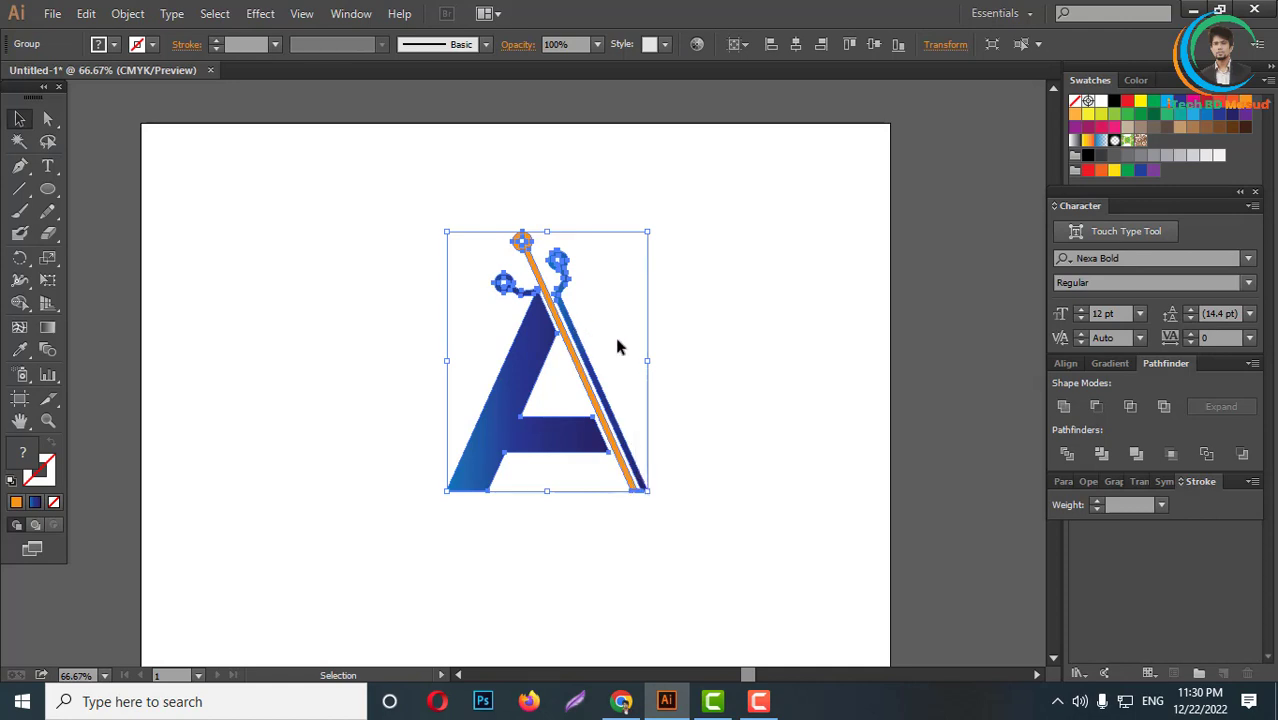
- Move the blue A logo off the artboard to the pasteboard above
{"action": "left_click", "coordinate": [617, 347]}
{"action": "left_click", "coordinate": [556, 448]}
{"action": "scroll", "coordinate": [672, 448], "scroll_direction": "down", "scroll_amount": 3}
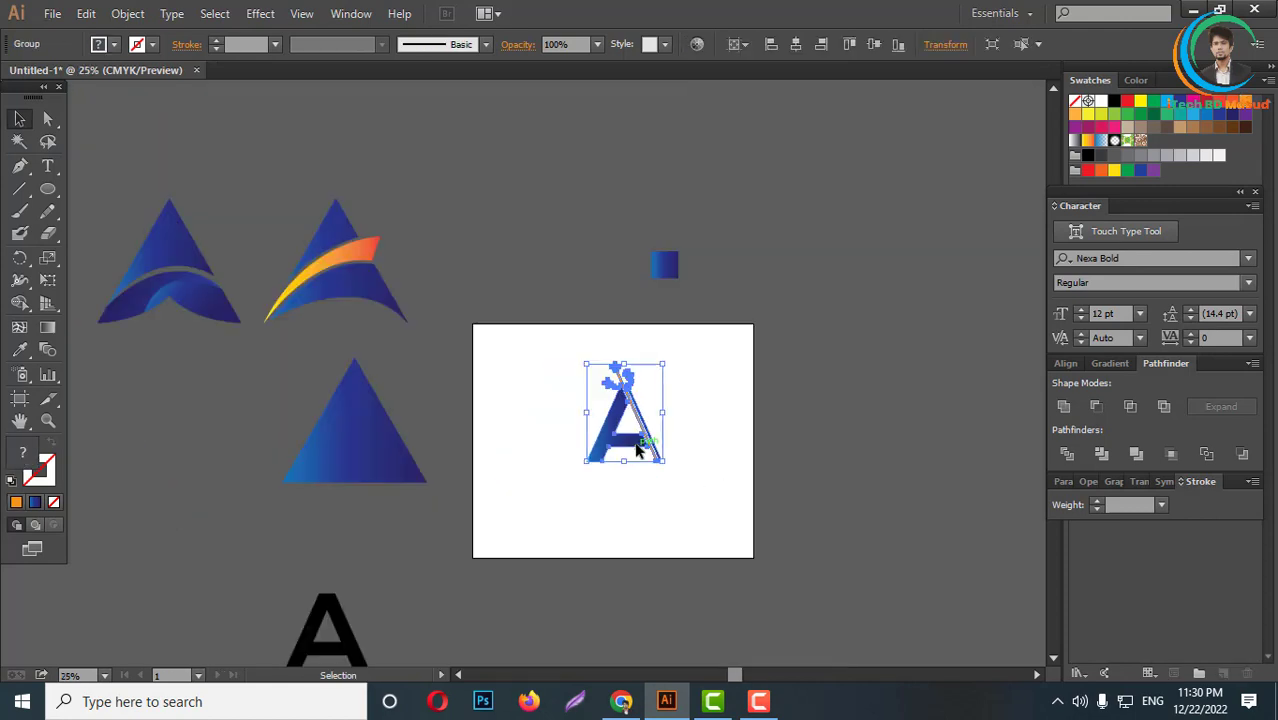
{"action": "left_click_drag", "start_coordinate": [636, 450], "coordinate": [496, 295]}
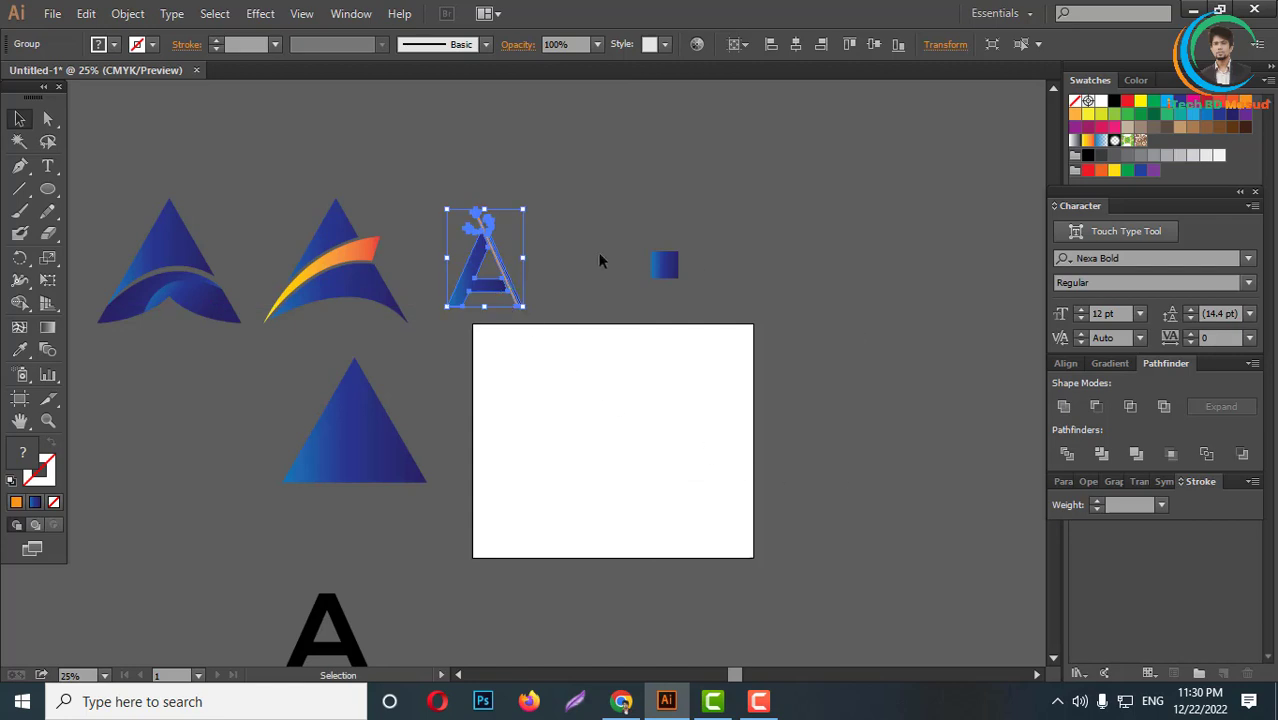
{"action": "left_click", "coordinate": [680, 505]}
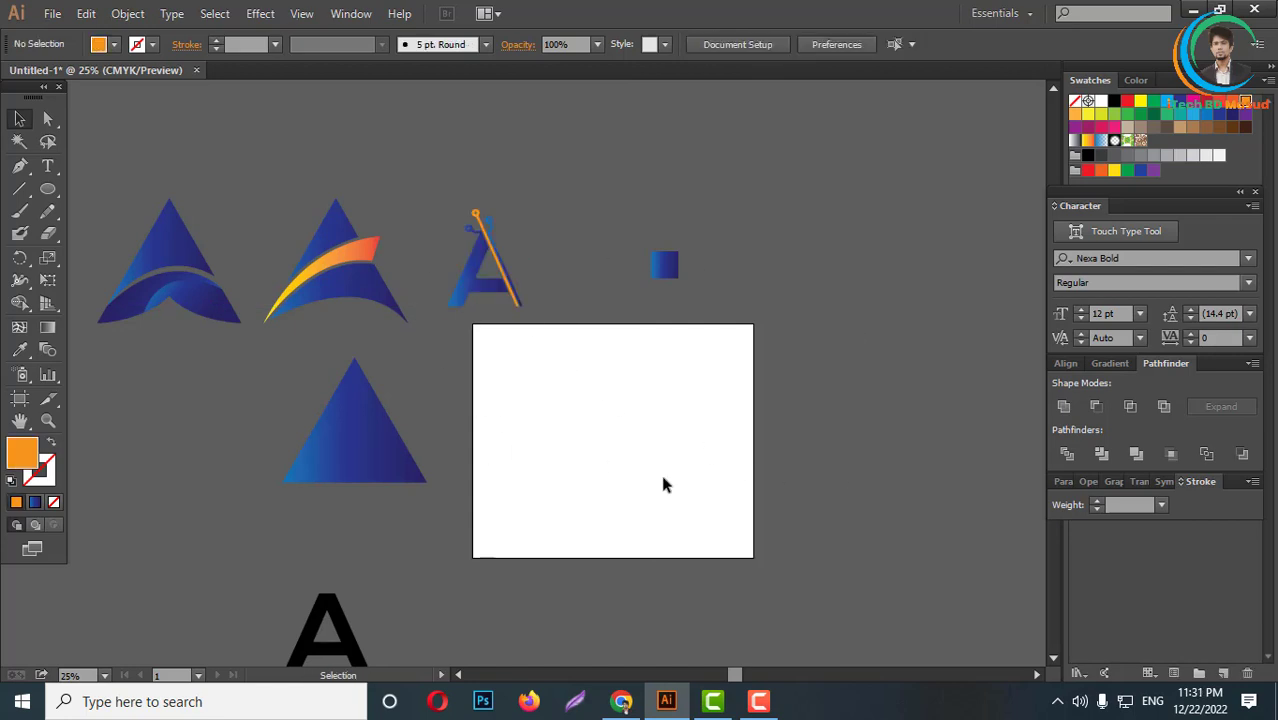
- Place a copy of the black A on the artboard and convert it to outlines
{"action": "left_click_drag", "start_coordinate": [323, 617], "coordinate": [617, 444]}
{"action": "scroll", "coordinate": [645, 477], "scroll_direction": "up", "scroll_amount": 2}
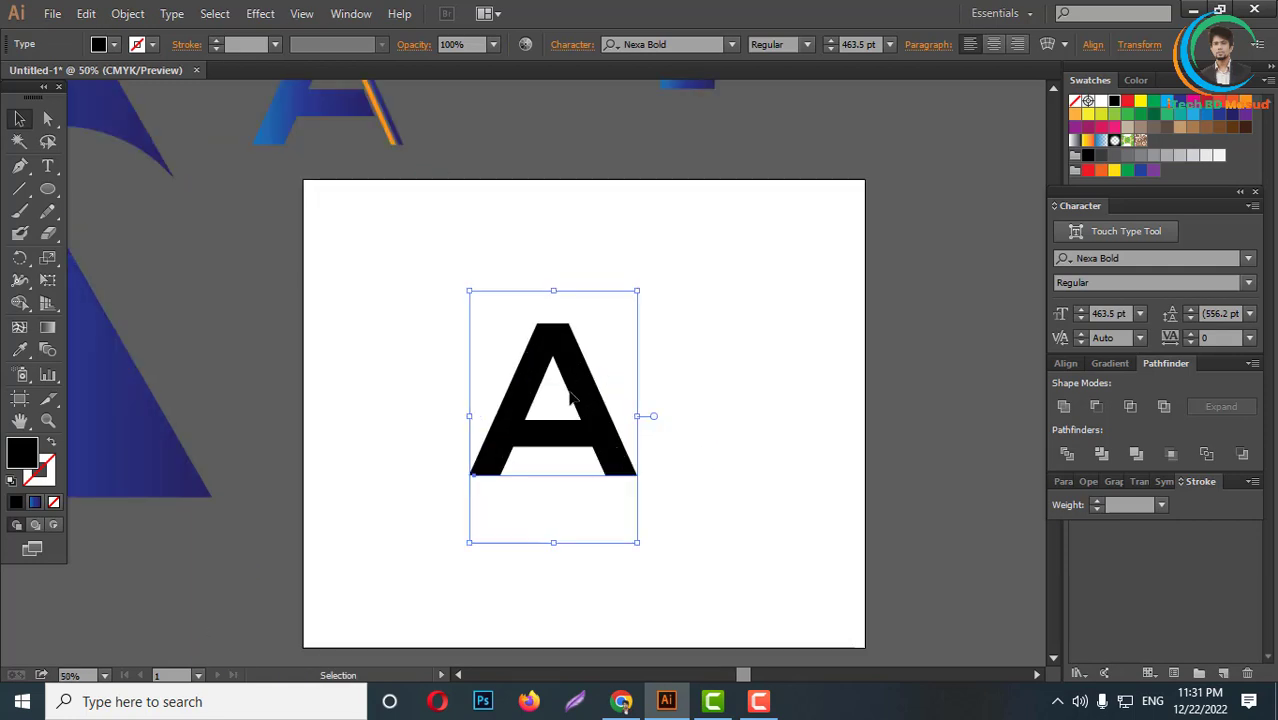
{"action": "right_click", "coordinate": [571, 389]}
{"action": "left_click", "coordinate": [662, 517]}
{"action": "left_click", "coordinate": [697, 425]}
{"action": "scroll", "coordinate": [650, 490], "scroll_direction": "up", "scroll_amount": 1}
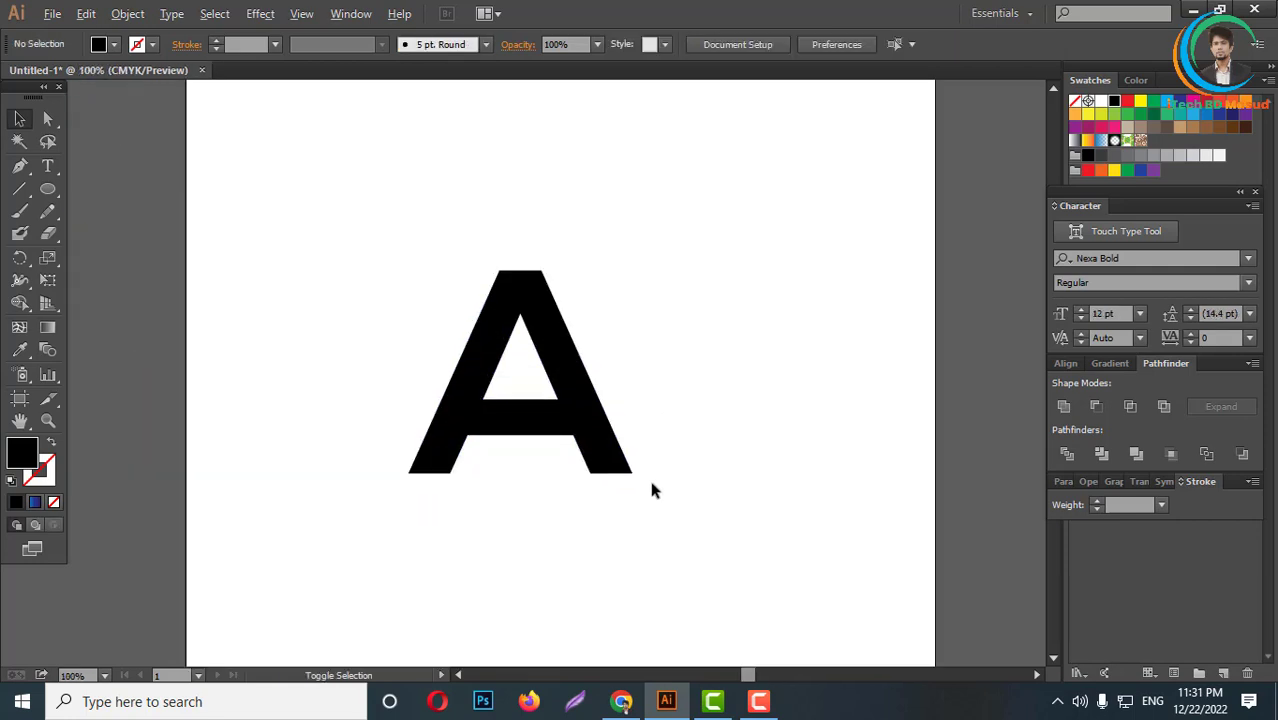
{"action": "scroll", "coordinate": [650, 490], "scroll_direction": "up", "scroll_amount": 1}
- Divide the black A with a diagonal line from its inner apex to bottom-left
{"action": "left_click", "coordinate": [19, 189]}
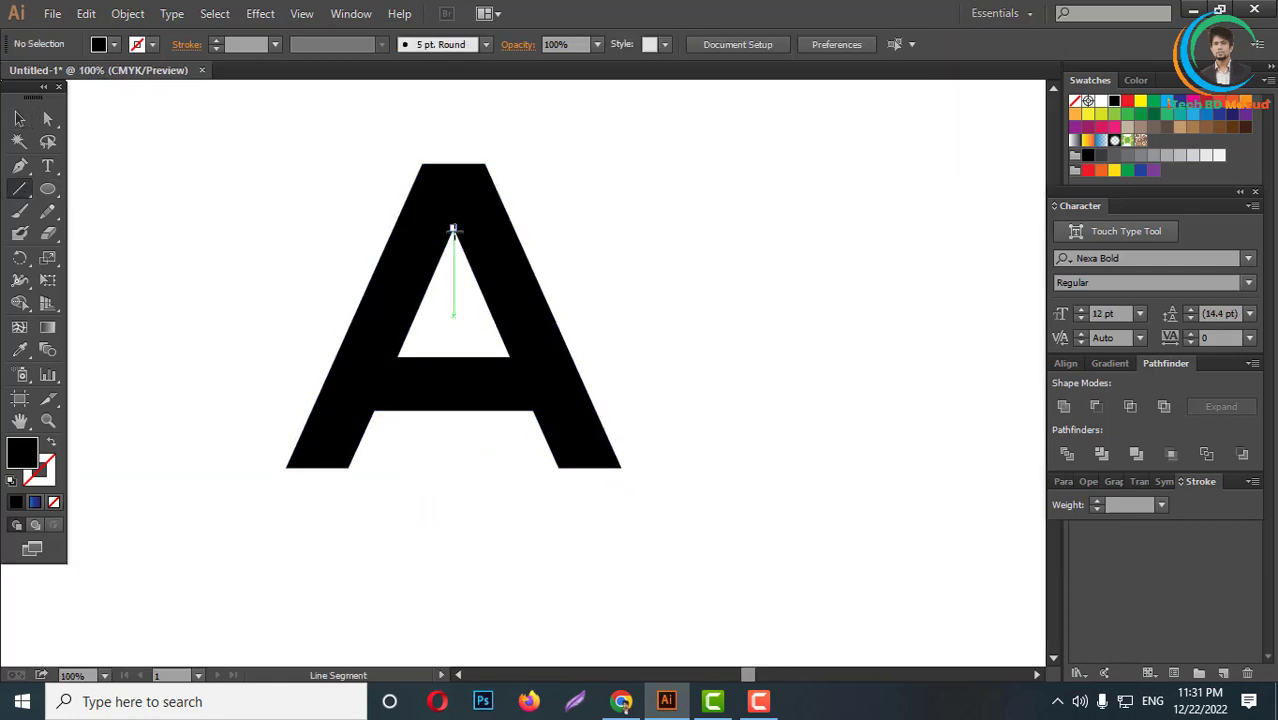
{"action": "left_click_drag", "start_coordinate": [453, 229], "coordinate": [348, 468]}
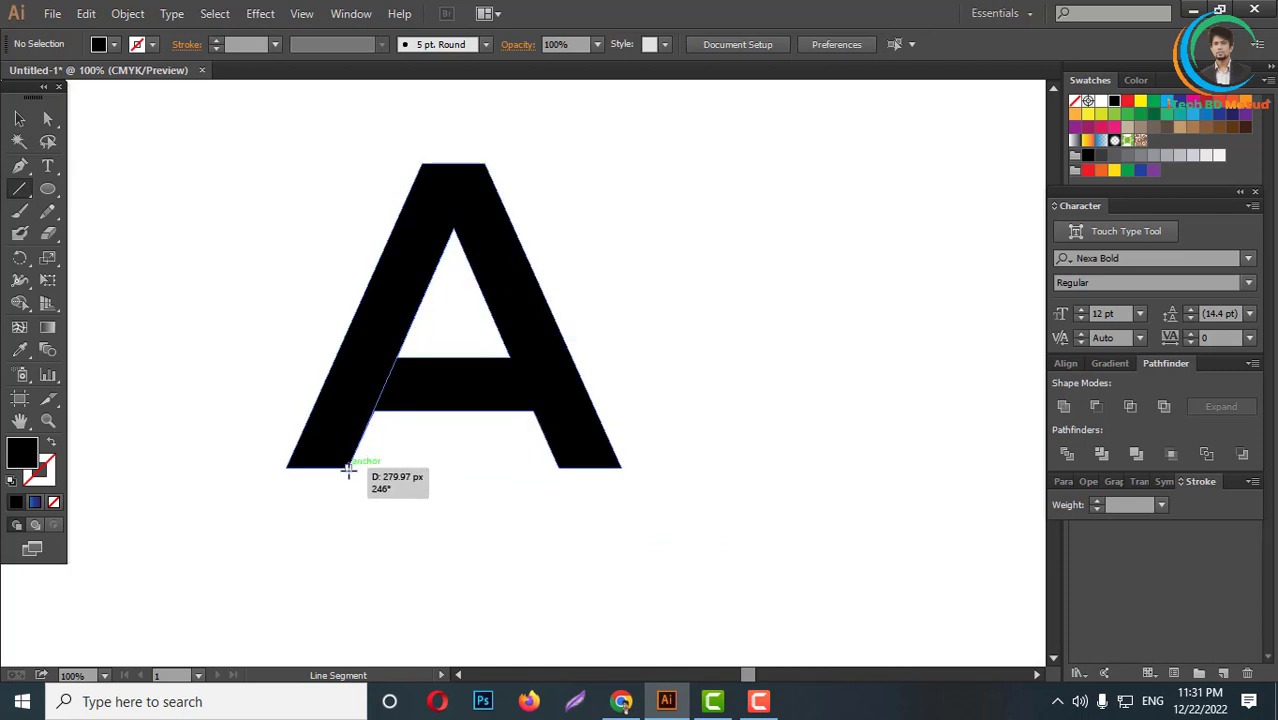
{"action": "key", "text": "v"}
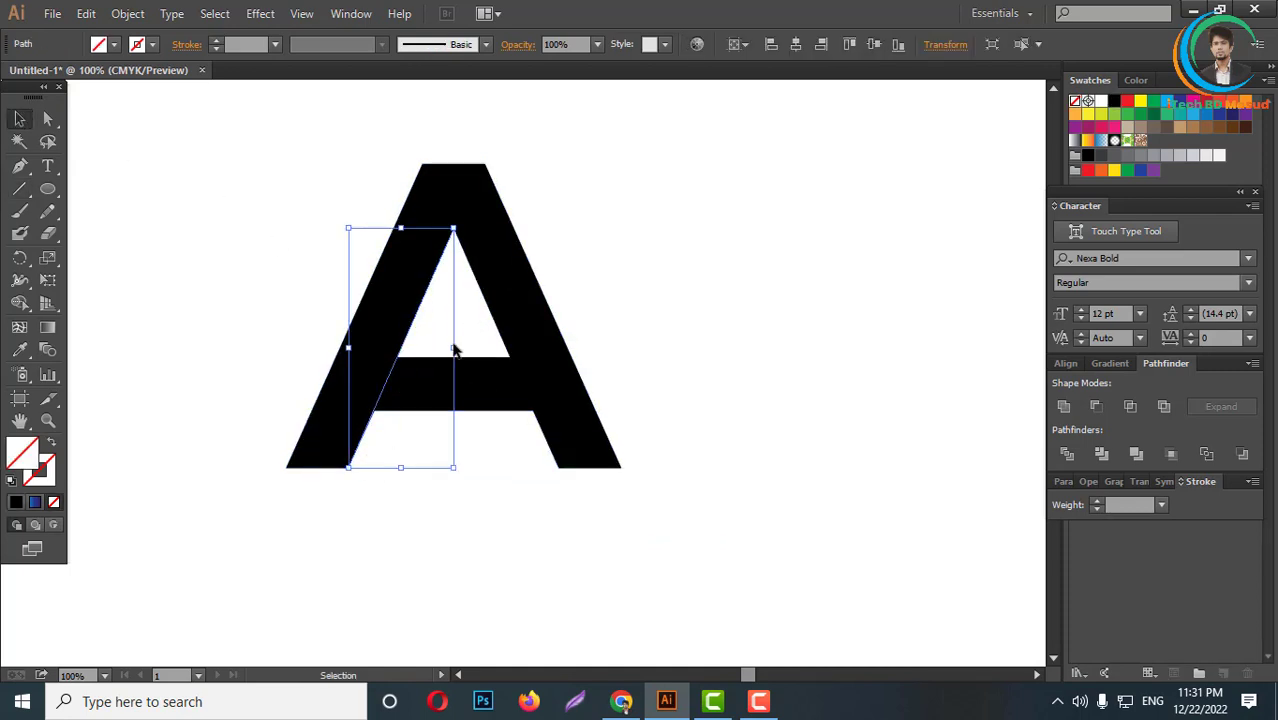
{"action": "left_click_drag", "start_coordinate": [455, 348], "coordinate": [588, 358]}
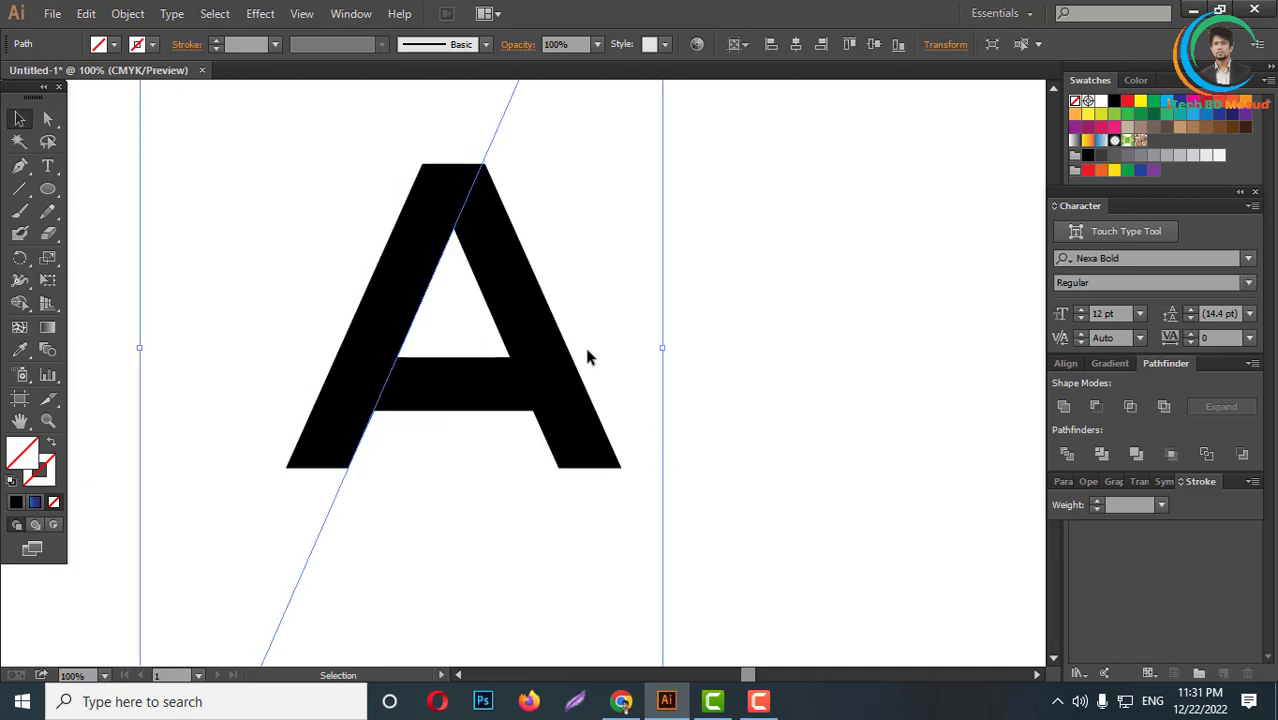
{"action": "left_click", "coordinate": [365, 387], "text": "shift"}
{"action": "left_click", "coordinate": [1065, 453]}
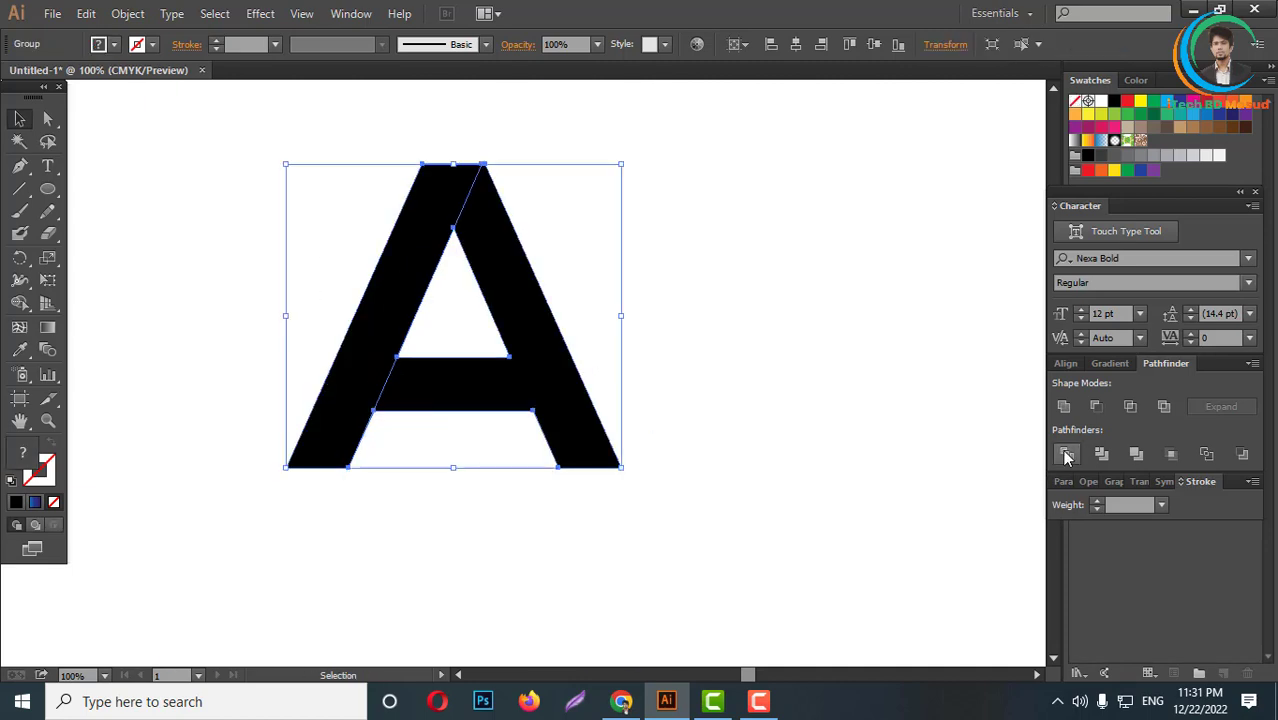
- Ungroup the divided A pieces and delete the inner triangle
{"action": "left_click", "coordinate": [1114, 102]}
{"action": "right_click", "coordinate": [540, 265]}
{"action": "left_click", "coordinate": [599, 372]}
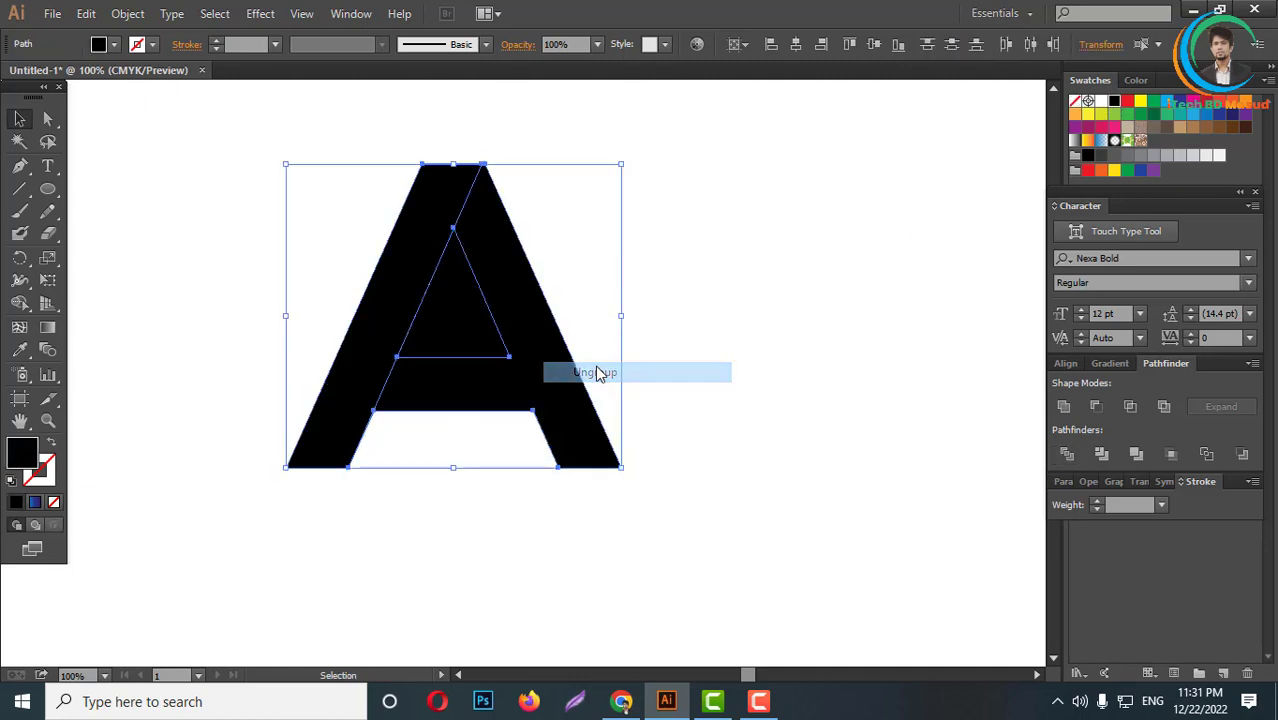
{"action": "left_click", "coordinate": [607, 301]}
{"action": "left_click", "coordinate": [470, 328]}
{"action": "key", "text": "Delete"}
- Duplicate the A's left diagonal piece shifted right as a parallel bar across the letter
{"action": "left_click", "coordinate": [377, 420]}
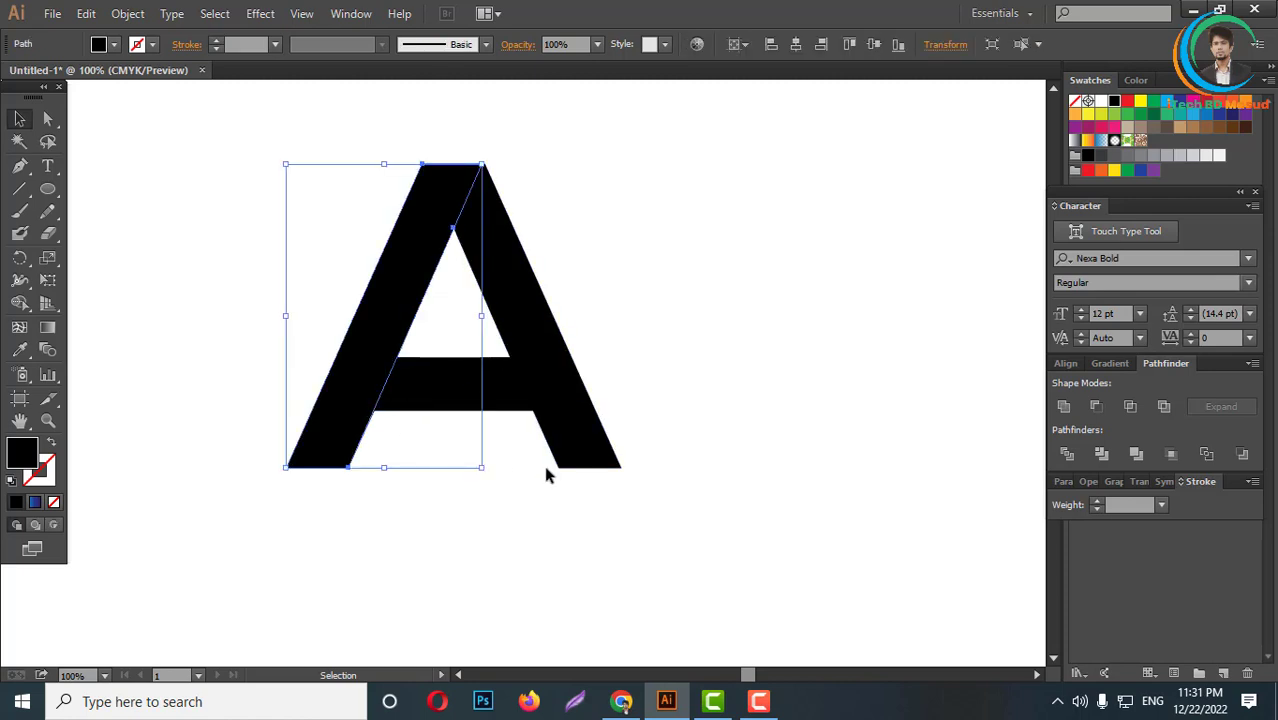
{"action": "key", "text": "a"}
{"action": "key", "text": "v"}
{"action": "key", "text": "shift+alt+Right"}
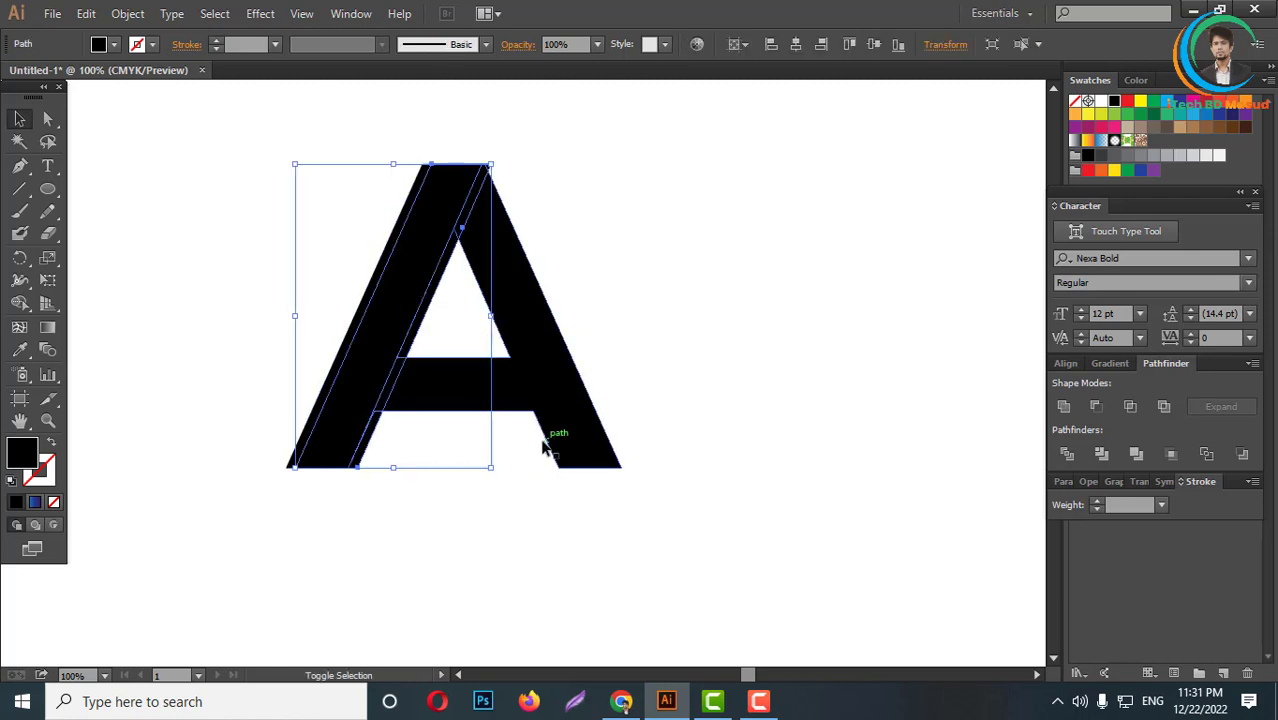
{"action": "key", "text": "shift+alt+Right"}
{"action": "key", "text": "shift+alt+Right"}
{"action": "key", "text": "shift+alt+Right"}
{"action": "key", "text": "shift+alt+Right"}
{"action": "key", "text": "shift+alt+Right"}
{"action": "key", "text": "shift+Right"}
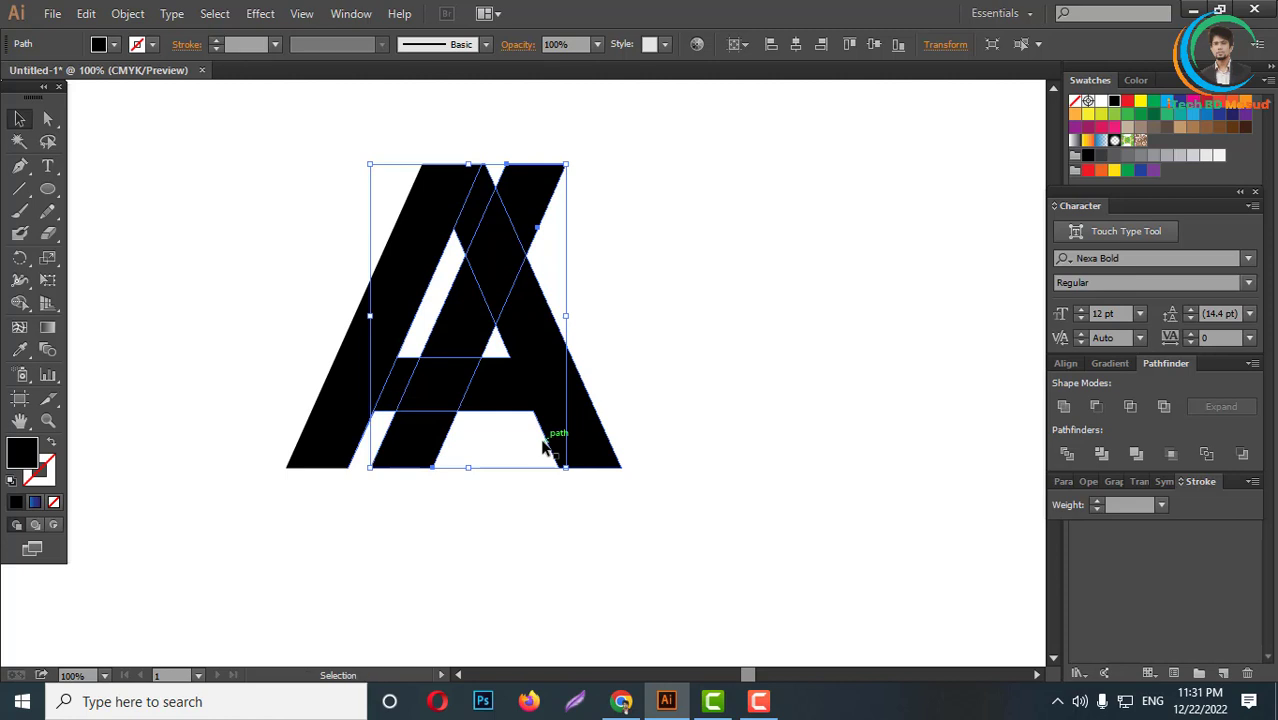
{"action": "left_click", "coordinate": [519, 465]}
{"action": "key", "text": "a"}
{"action": "left_click_drag", "start_coordinate": [414, 450], "coordinate": [477, 486]}
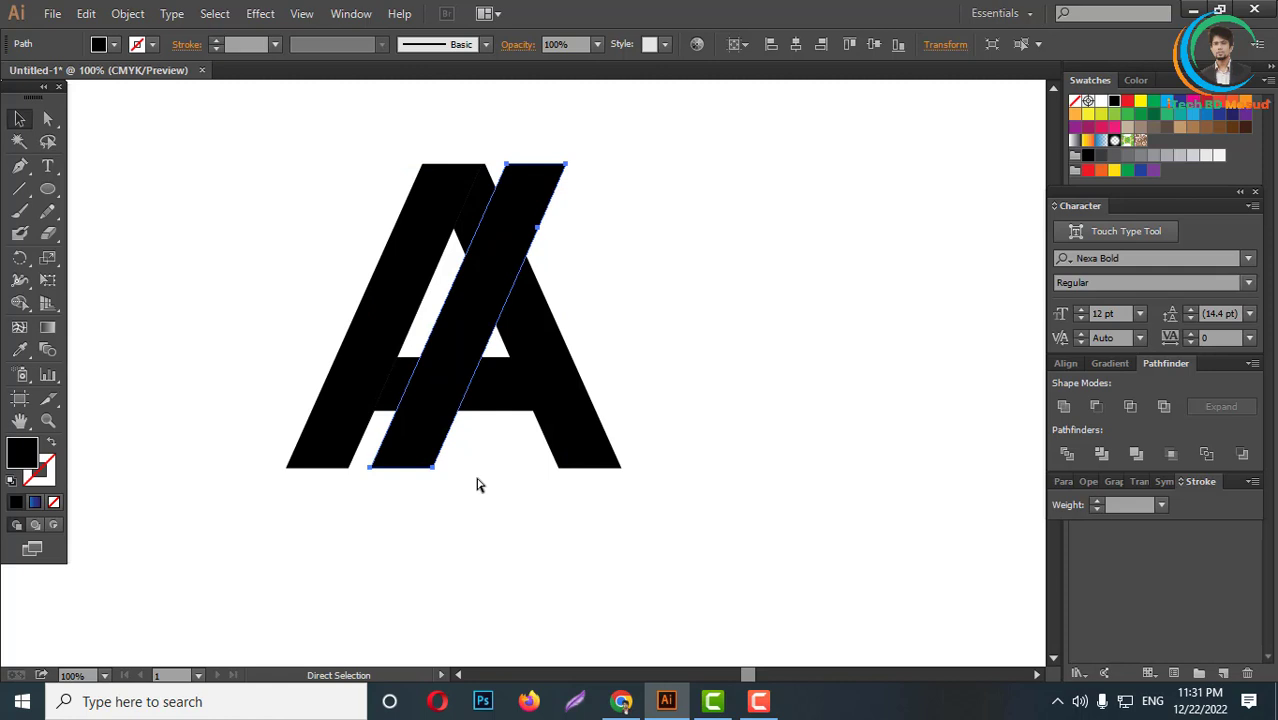
{"action": "key", "text": "v"}
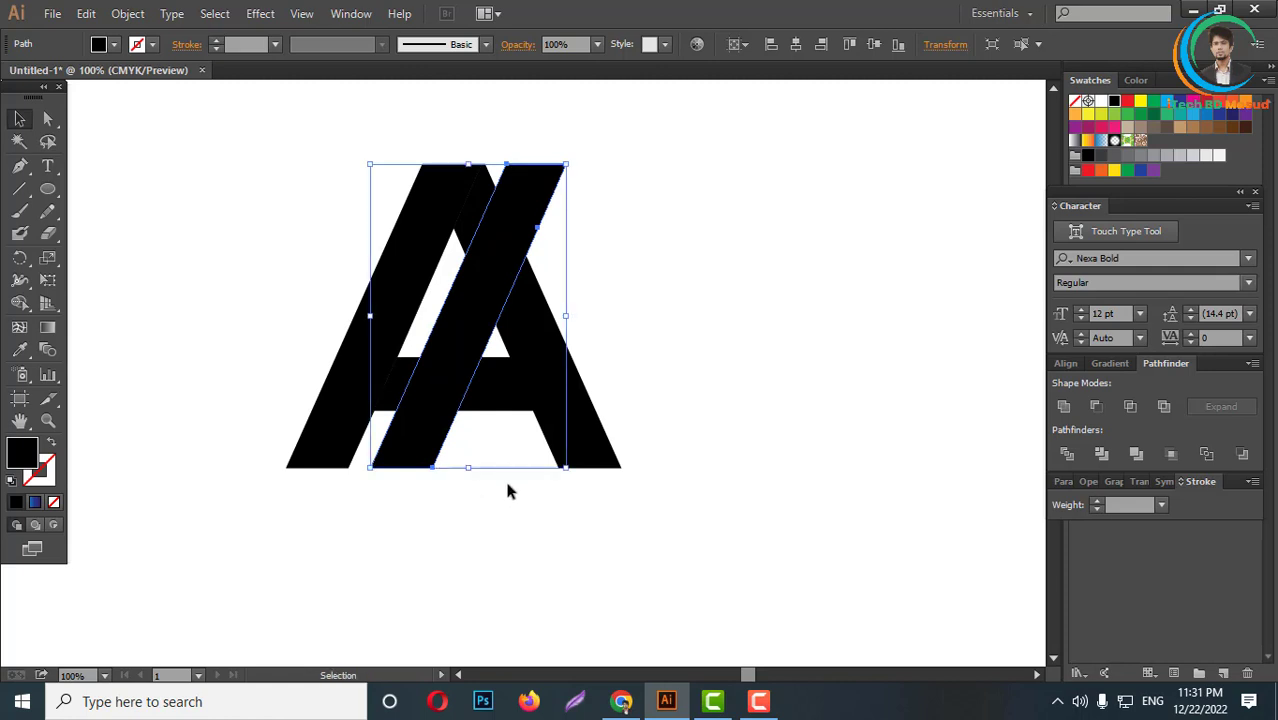
{"action": "left_click", "coordinate": [451, 515]}
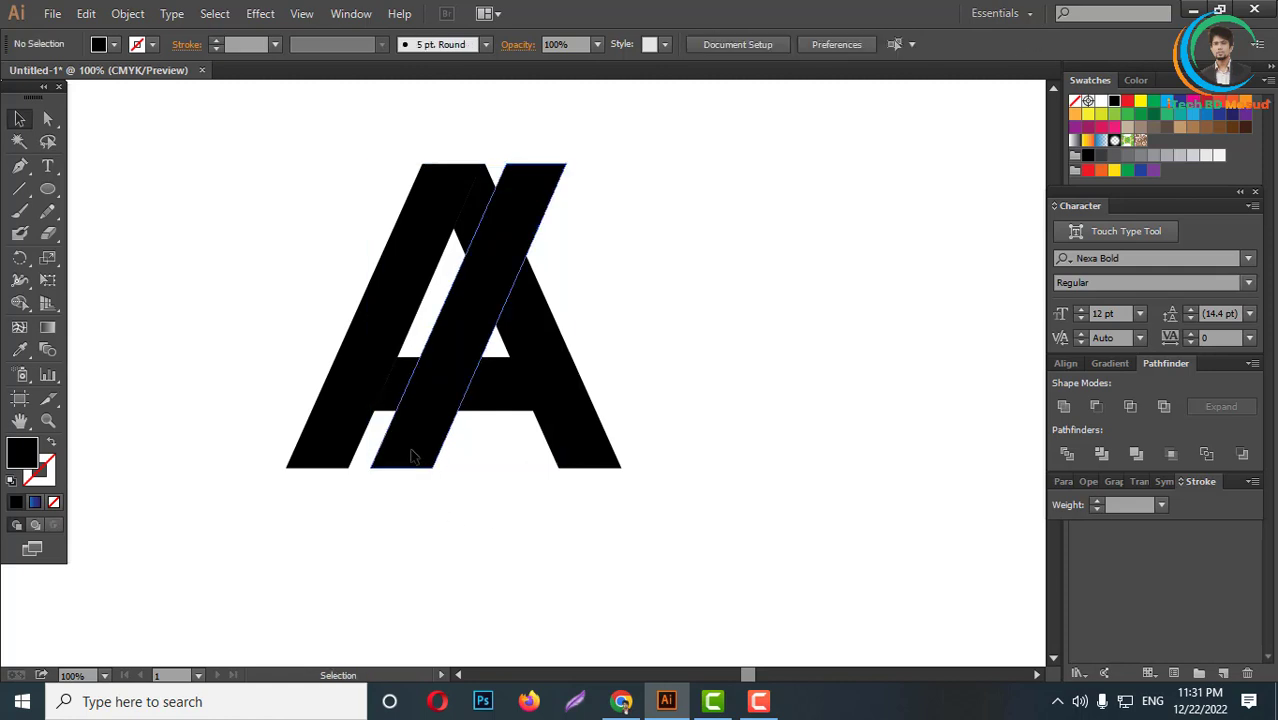
- Nudge the black slanted bar left until it sits just right of the A's left leg
{"action": "left_click", "coordinate": [413, 456]}
{"action": "key", "text": "Right"}
{"action": "key", "text": "Right"}
{"action": "key", "text": "Right"}
{"action": "key", "text": "Right"}
{"action": "key", "text": "Right"}
{"action": "key", "text": "Right"}
{"action": "key", "text": "Right"}
{"action": "key", "text": "Right"}
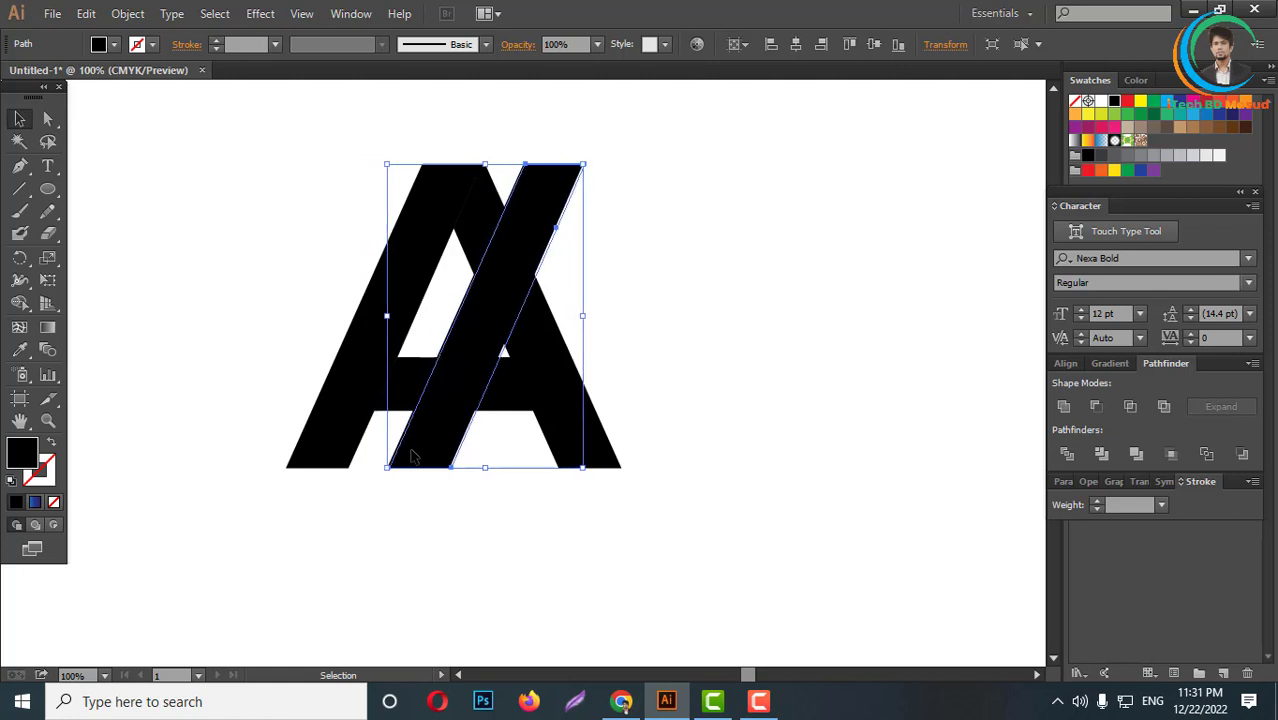
{"action": "key", "text": "Right"}
{"action": "key", "text": "Right"}
{"action": "key", "text": "Right"}
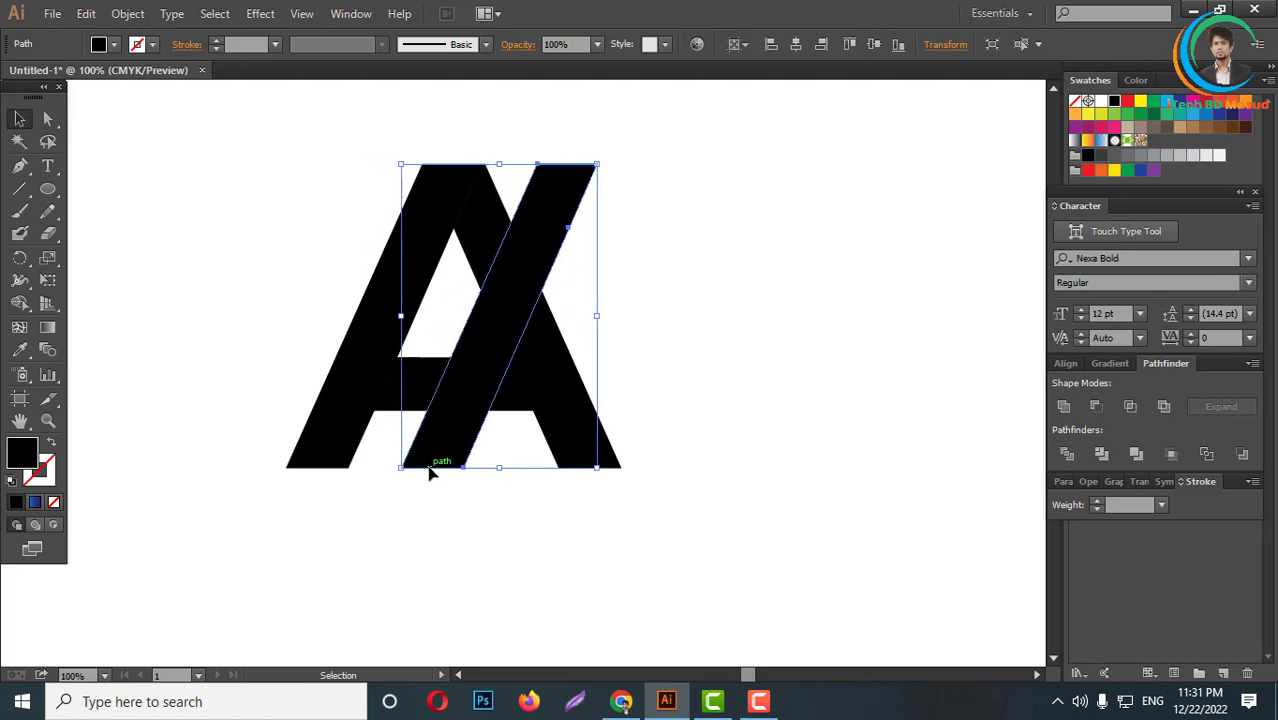
{"action": "key", "text": "Left"}
{"action": "key", "text": "Left"}
{"action": "key", "text": "Left"}
{"action": "key", "text": "Left"}
{"action": "key", "text": "Left"}
{"action": "key", "text": "Left"}
{"action": "left_click", "coordinate": [446, 524]}
{"action": "scroll", "coordinate": [562, 382], "scroll_direction": "up", "scroll_amount": 2}
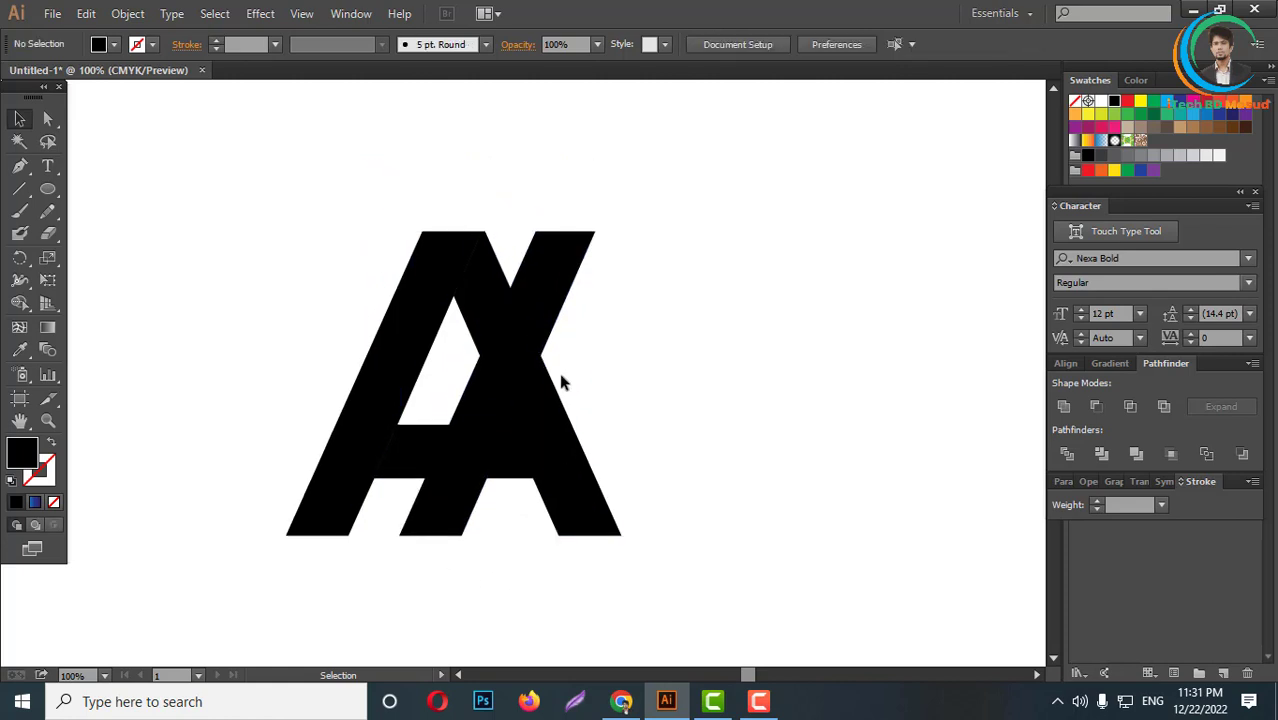
{"action": "scroll", "coordinate": [562, 382], "scroll_direction": "down", "scroll_amount": 3}
{"action": "scroll", "coordinate": [551, 355], "scroll_direction": "up", "scroll_amount": 3}
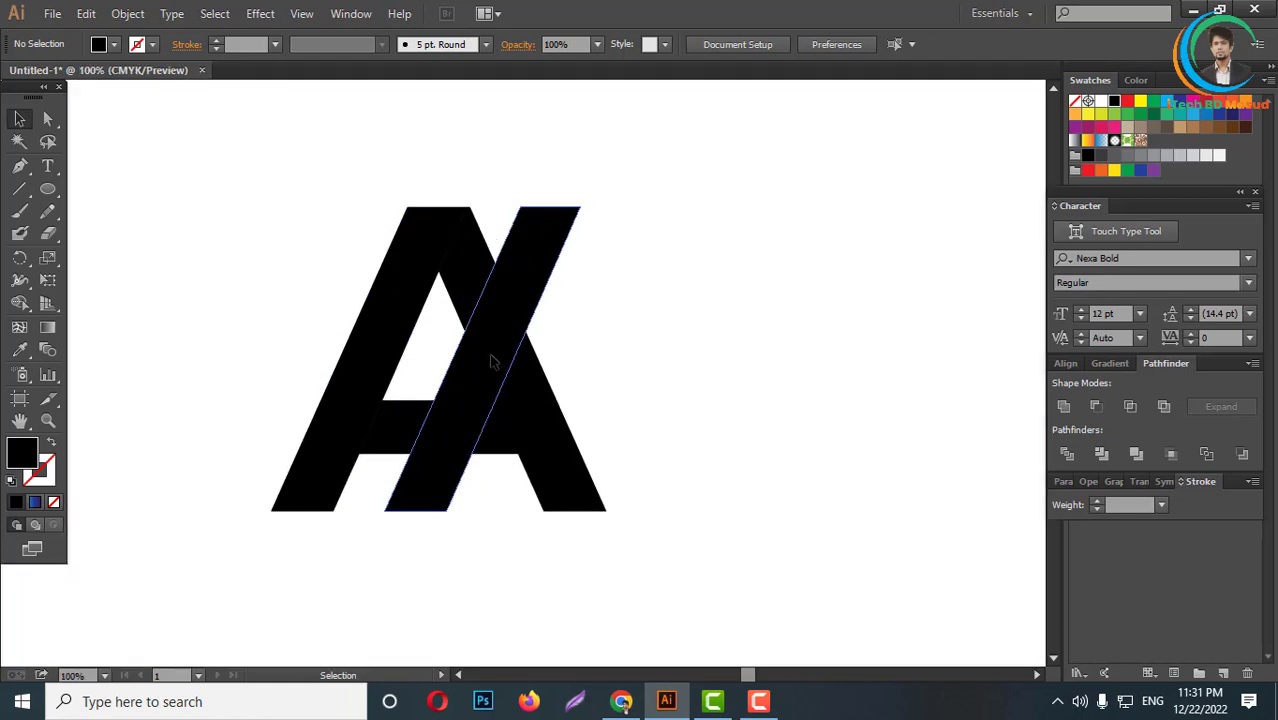
{"action": "left_click", "coordinate": [491, 362]}
{"action": "key", "text": "Left"}
{"action": "key", "text": "Left"}
{"action": "key", "text": "Left"}
{"action": "key", "text": "Left"}
{"action": "key", "text": "Left"}
{"action": "key", "text": "Left"}
{"action": "key", "text": "Left"}
{"action": "key", "text": "Left"}
{"action": "key", "text": "Left"}
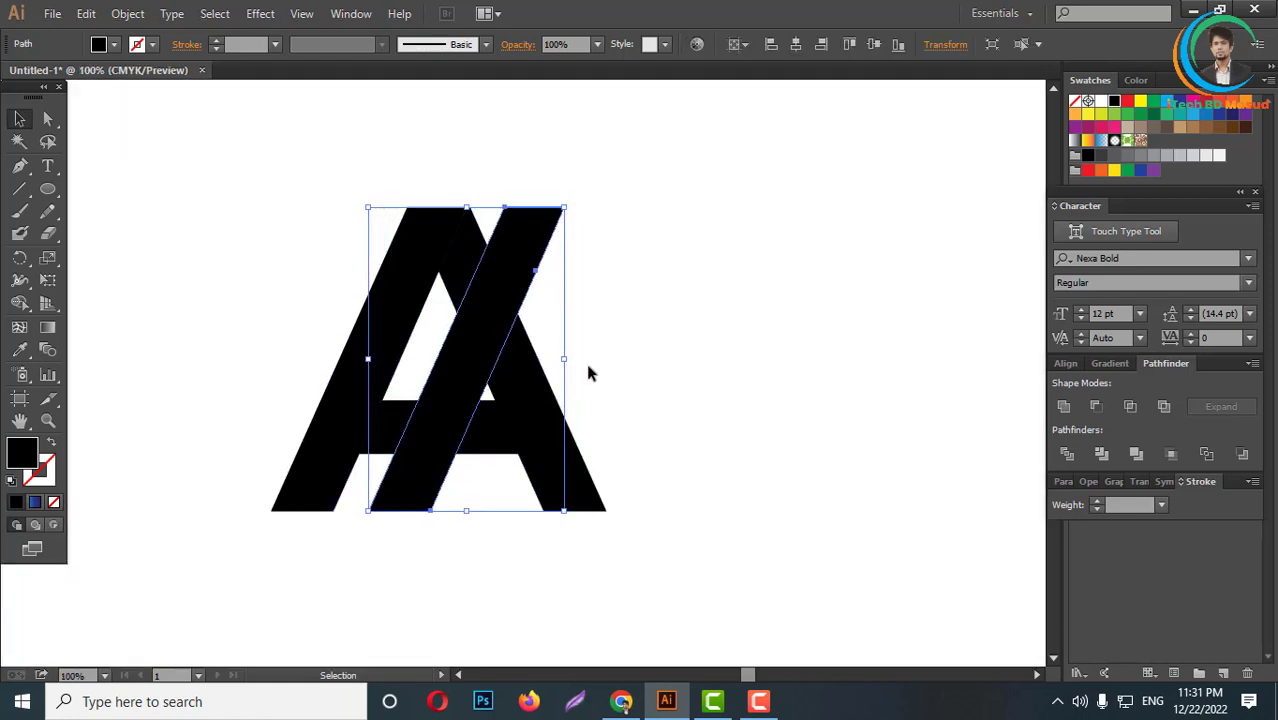
{"action": "left_click", "coordinate": [587, 362]}
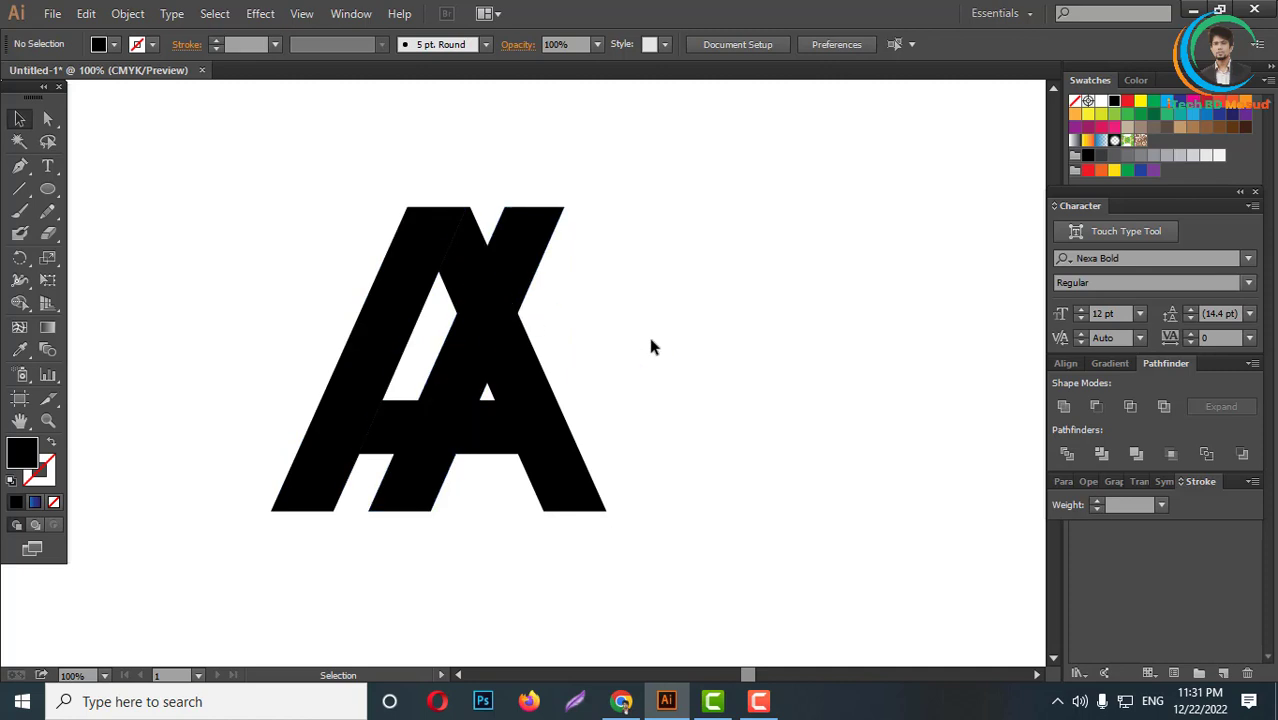
{"action": "left_click", "coordinate": [381, 348]}
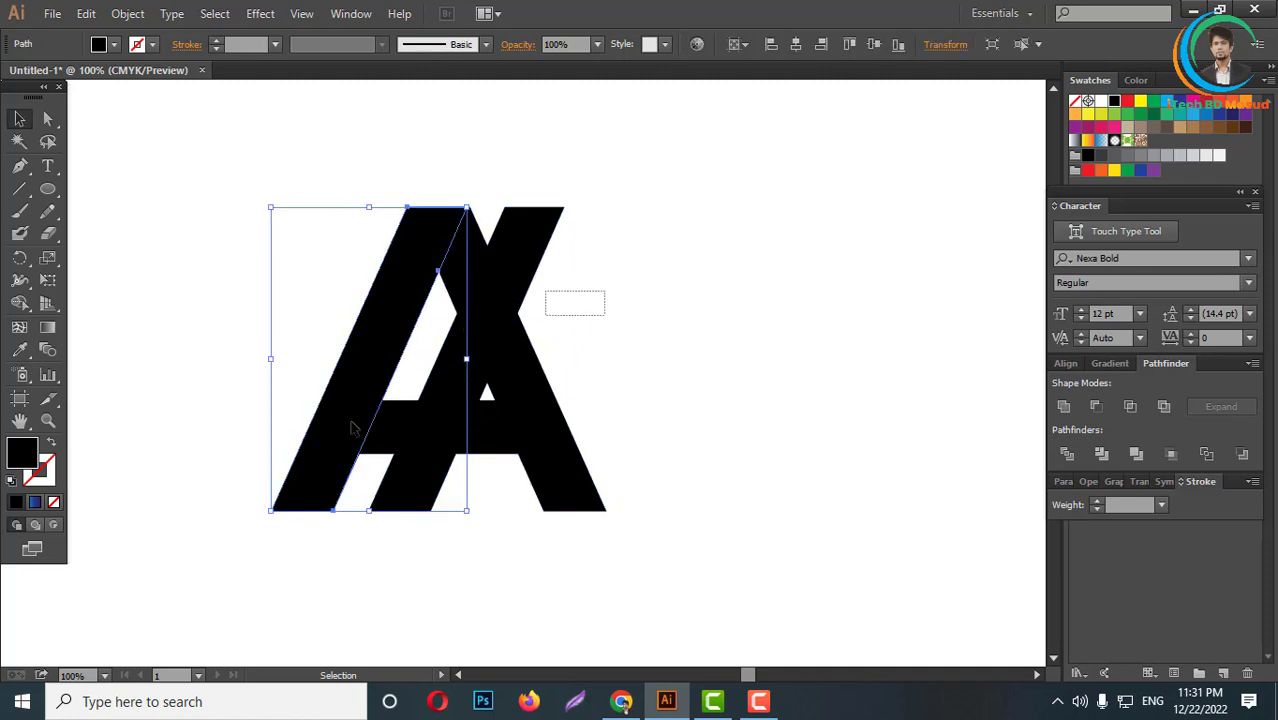
- With Shape Builder, merge the left bar's pieces and delete the sliver and the piece above the apex
{"action": "key", "text": "ctrl+a"}
{"action": "key", "text": "shift+m"}
{"action": "left_click_drag", "start_coordinate": [335, 470], "coordinate": [419, 356]}
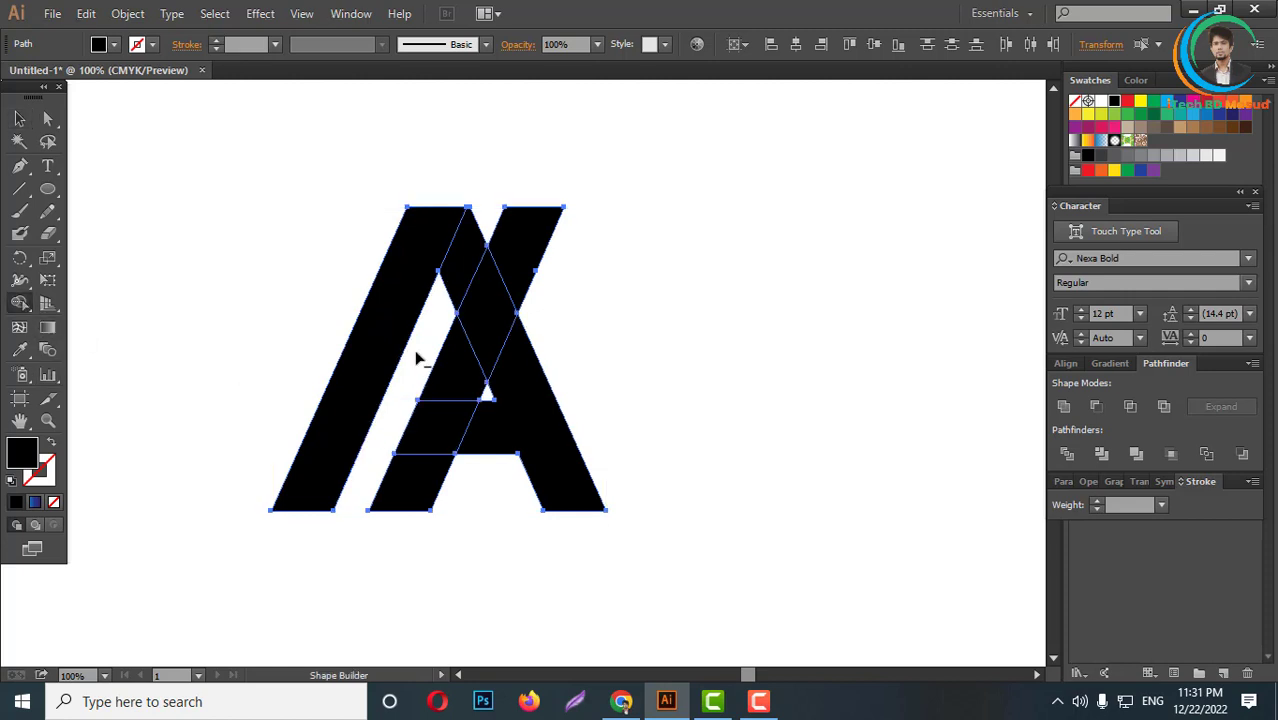
{"action": "left_click", "coordinate": [450, 255], "text": "alt"}
{"action": "left_click", "coordinate": [522, 232], "text": "alt"}
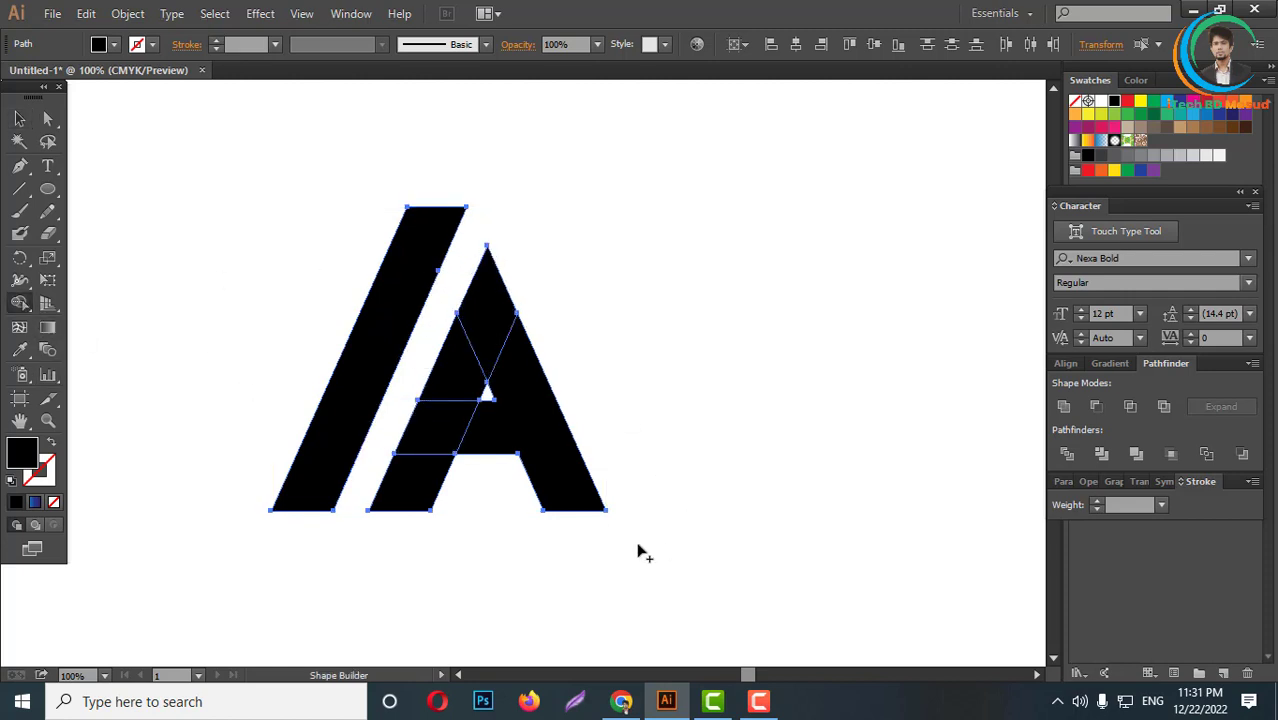
{"action": "left_click", "coordinate": [19, 118]}
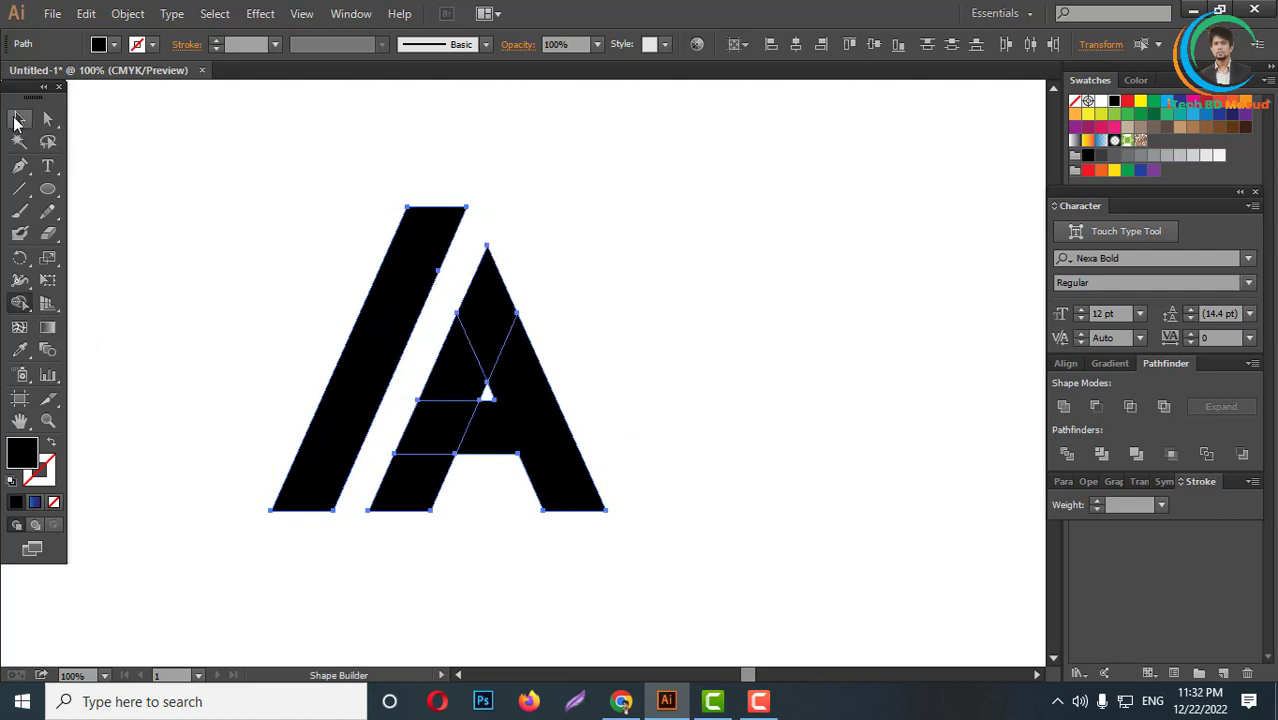
{"action": "left_click", "coordinate": [195, 219]}
{"action": "scroll", "coordinate": [479, 416], "scroll_direction": "down", "scroll_amount": 1}
- Place a stripe copy over the left leg, Divide, and delete that piece to open a white gap
{"action": "left_click", "coordinate": [355, 380]}
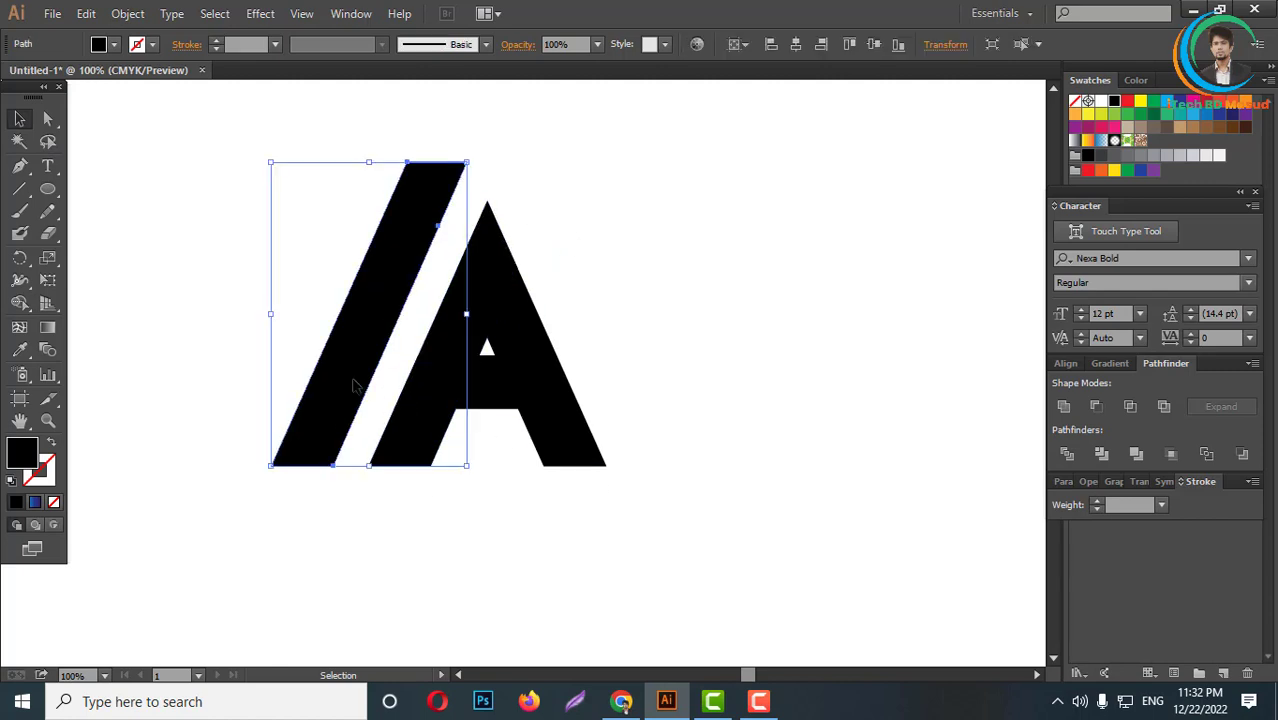
{"action": "left_click_drag", "start_coordinate": [437, 449], "coordinate": [447, 452]}
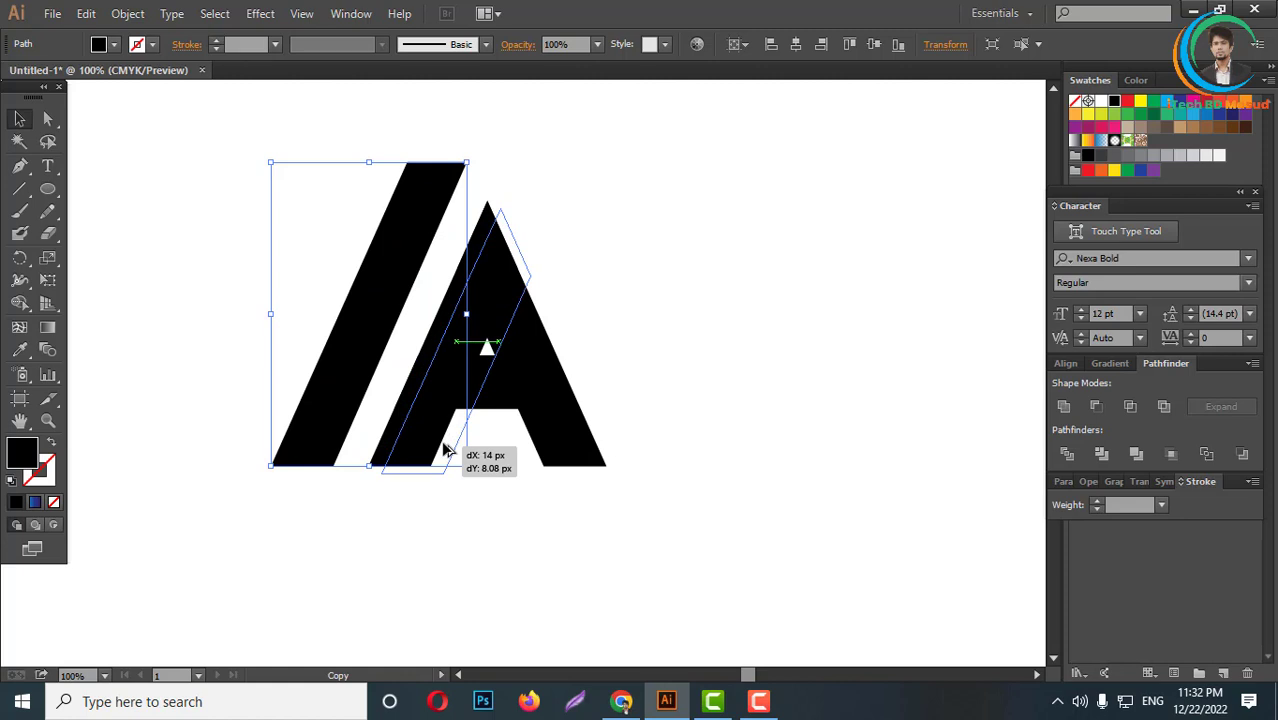
{"action": "left_click_drag", "start_coordinate": [445, 451], "coordinate": [447, 452]}
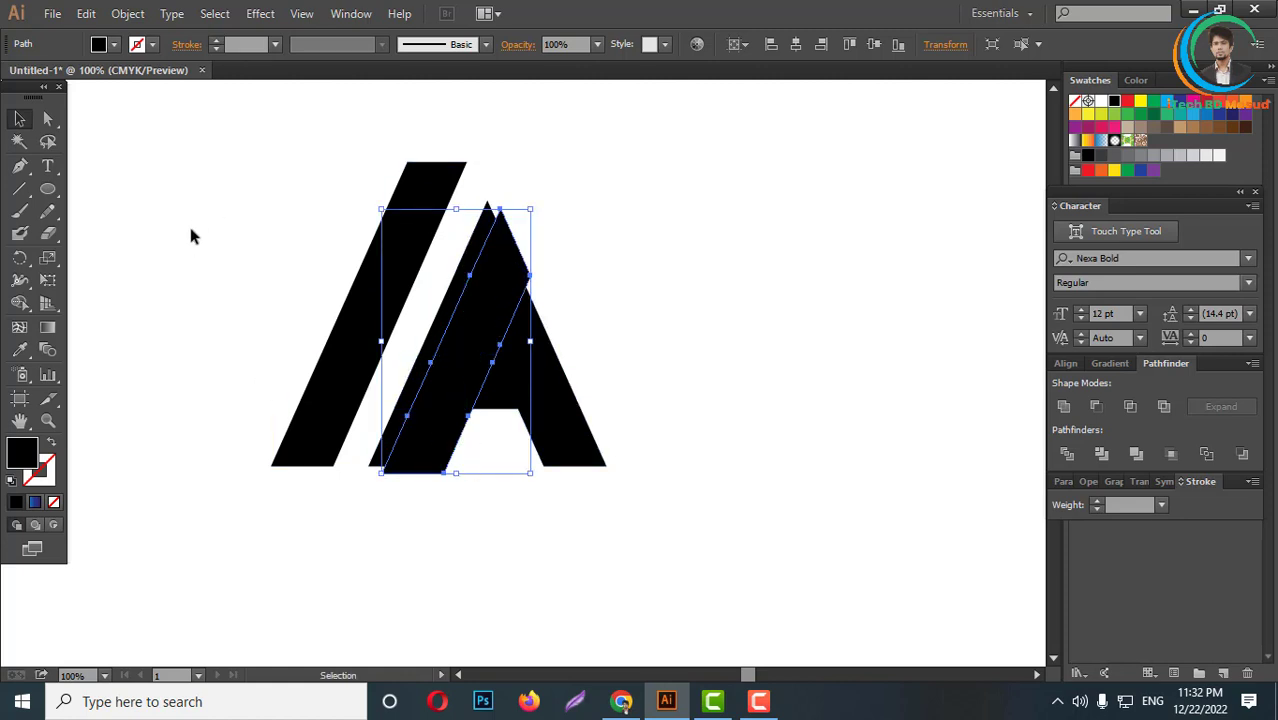
{"action": "left_click", "coordinate": [51, 121]}
{"action": "left_click", "coordinate": [542, 413]}
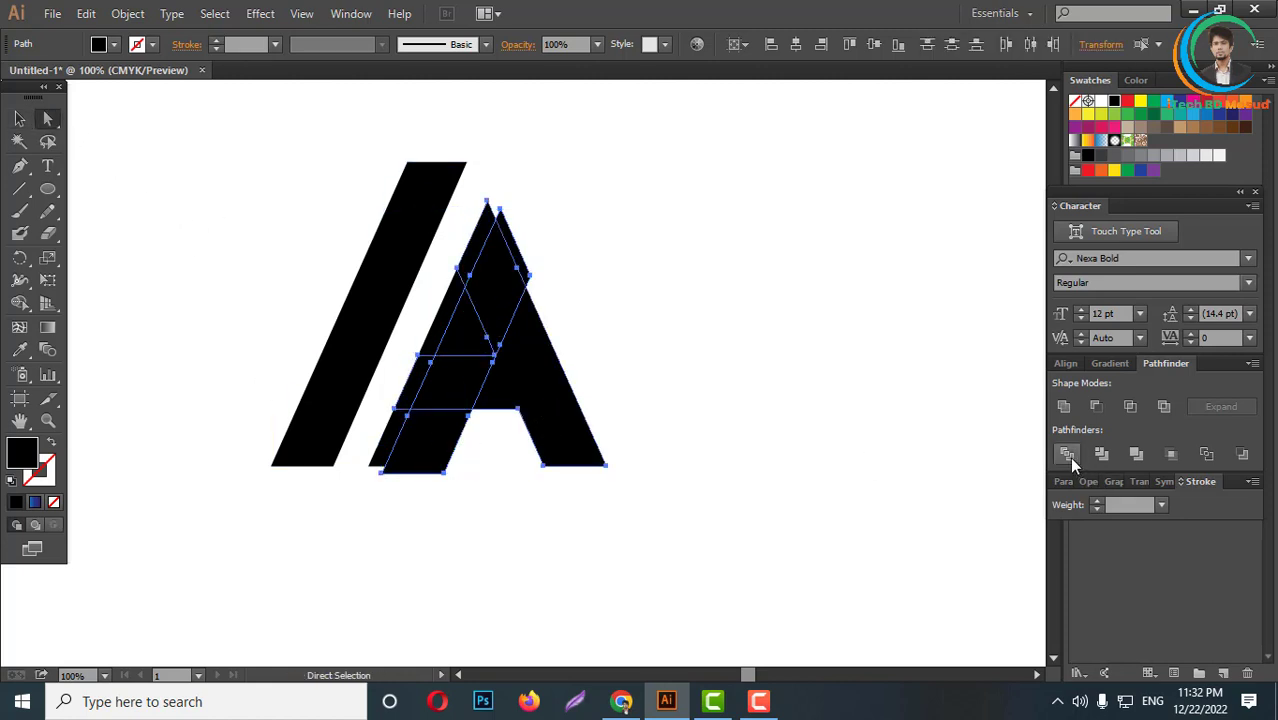
{"action": "left_click", "coordinate": [549, 408]}
{"action": "key", "text": "Delete"}
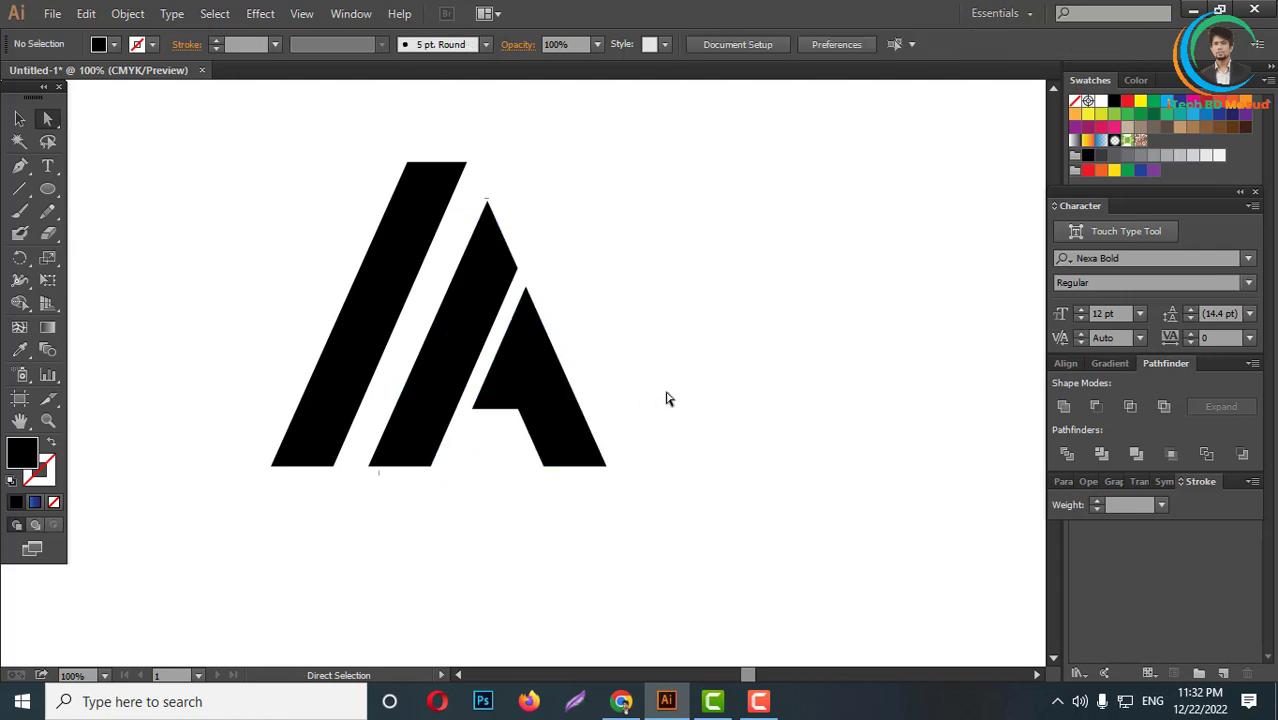
- Cut the right leg's crossbar stub off along a long diagonal line using Pathfinder Divide
{"action": "left_click", "coordinate": [19, 188]}
{"action": "scroll", "coordinate": [479, 391], "scroll_direction": "down", "scroll_amount": 1}
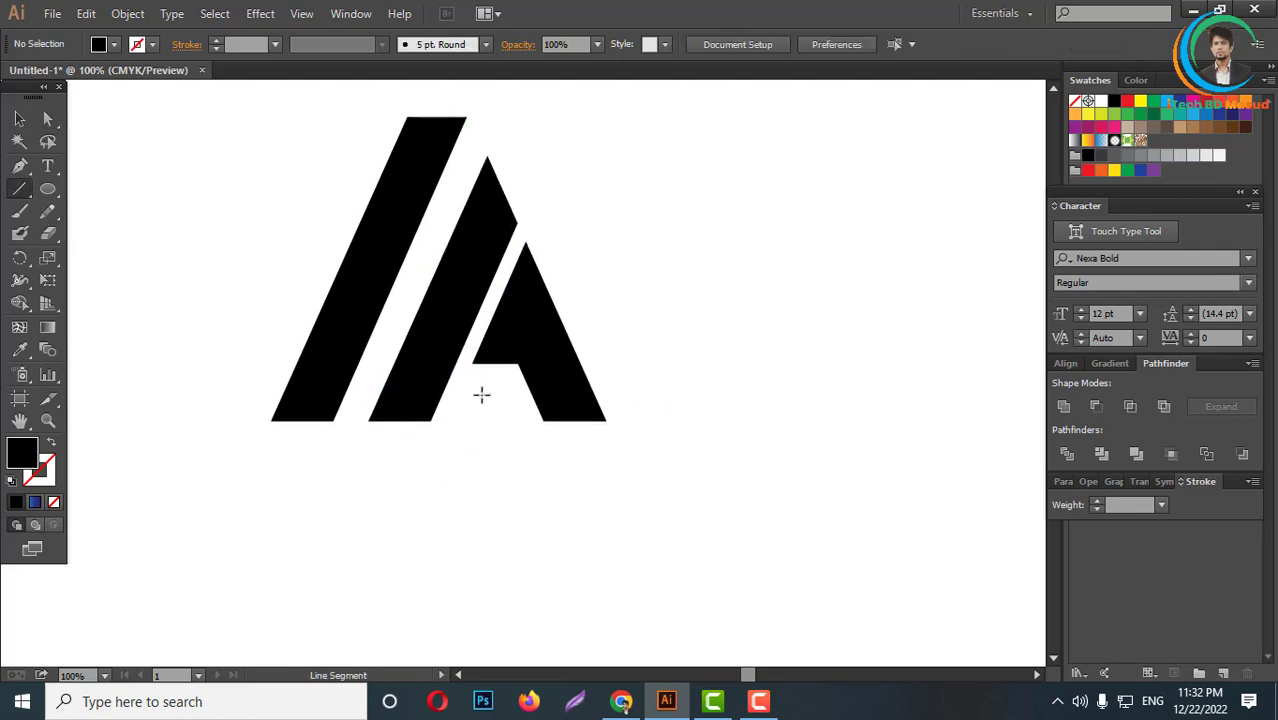
{"action": "left_click_drag", "start_coordinate": [517, 364], "coordinate": [542, 420]}
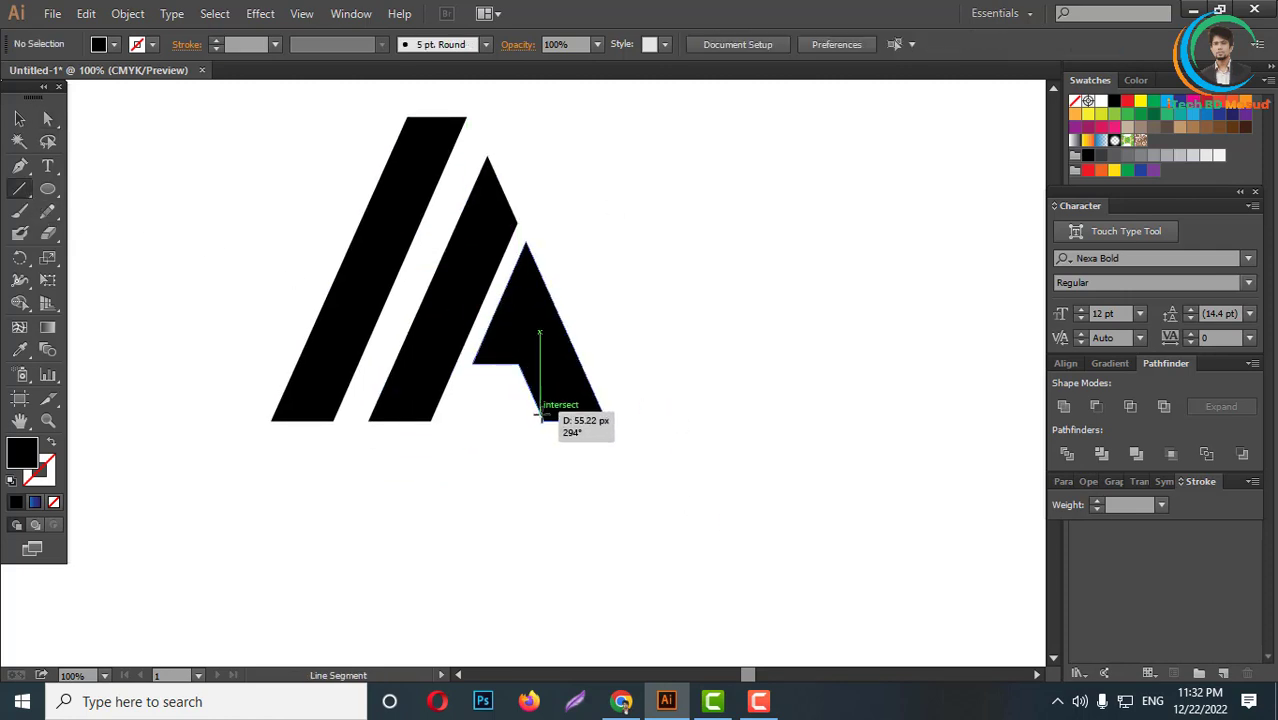
{"action": "left_click", "coordinate": [20, 120]}
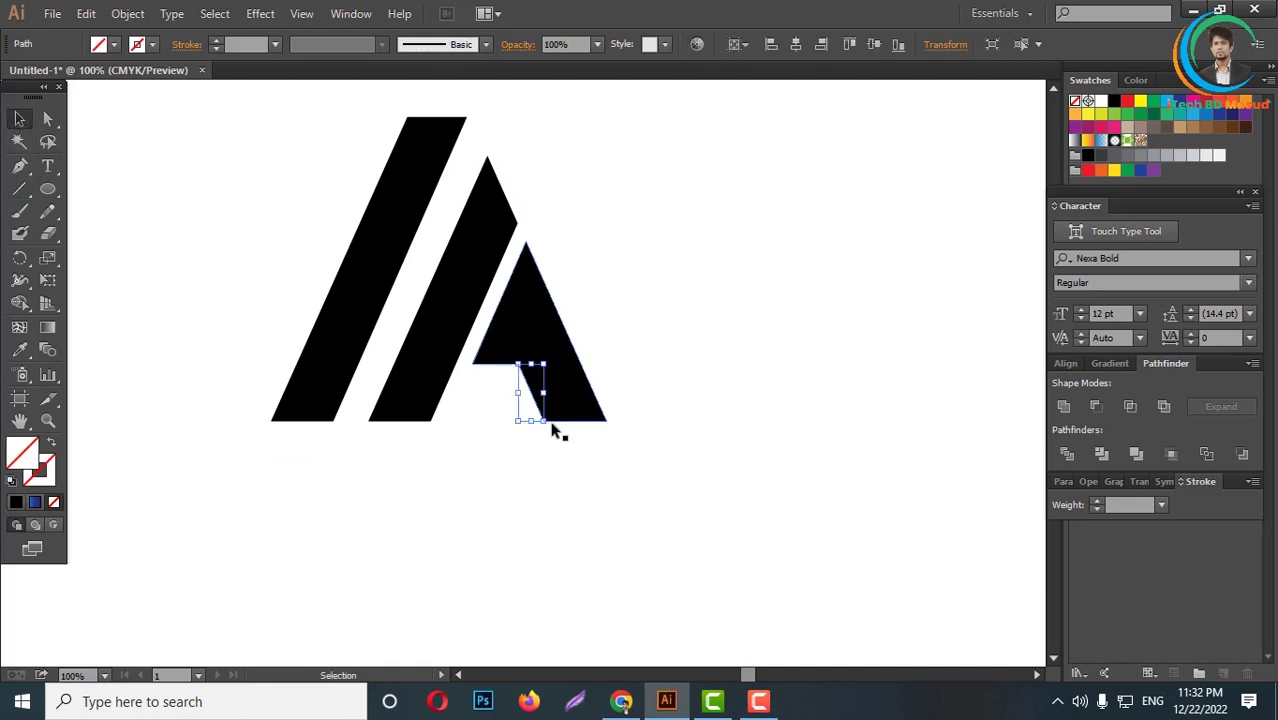
{"action": "left_click_drag", "start_coordinate": [548, 428], "coordinate": [579, 500]}
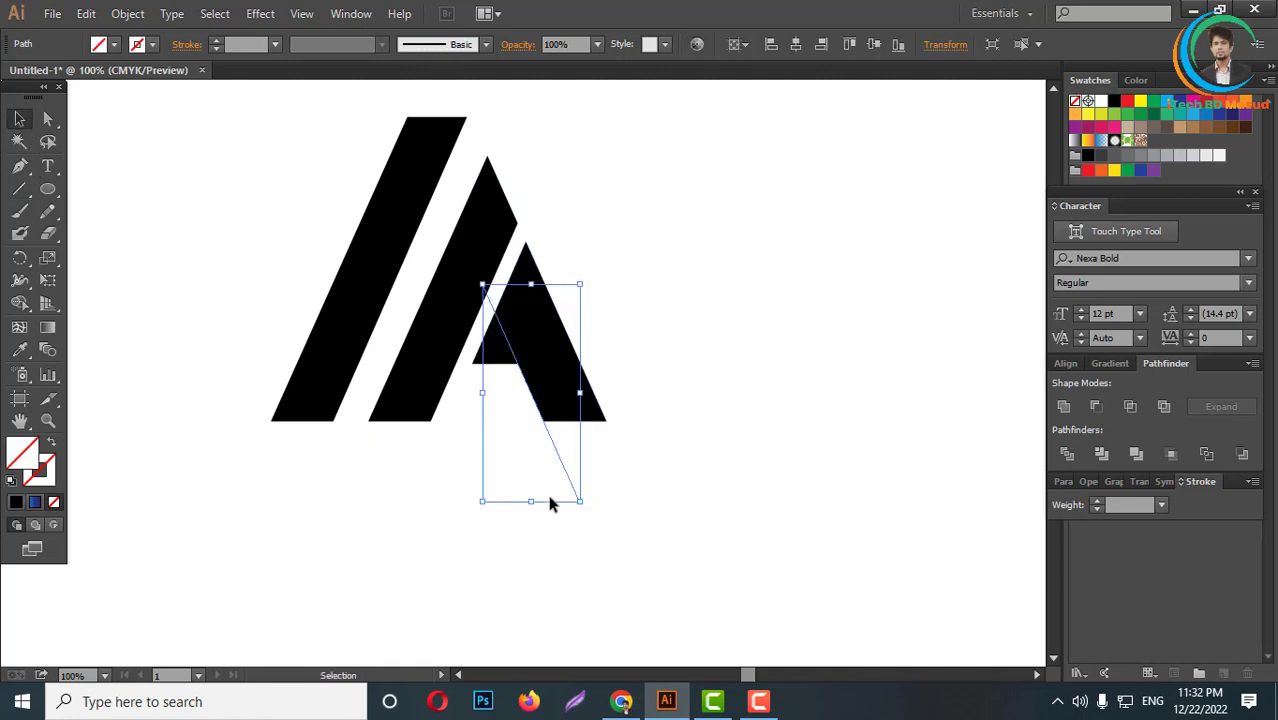
{"action": "left_click", "coordinate": [47, 119]}
{"action": "left_click", "coordinate": [548, 362], "text": "shift"}
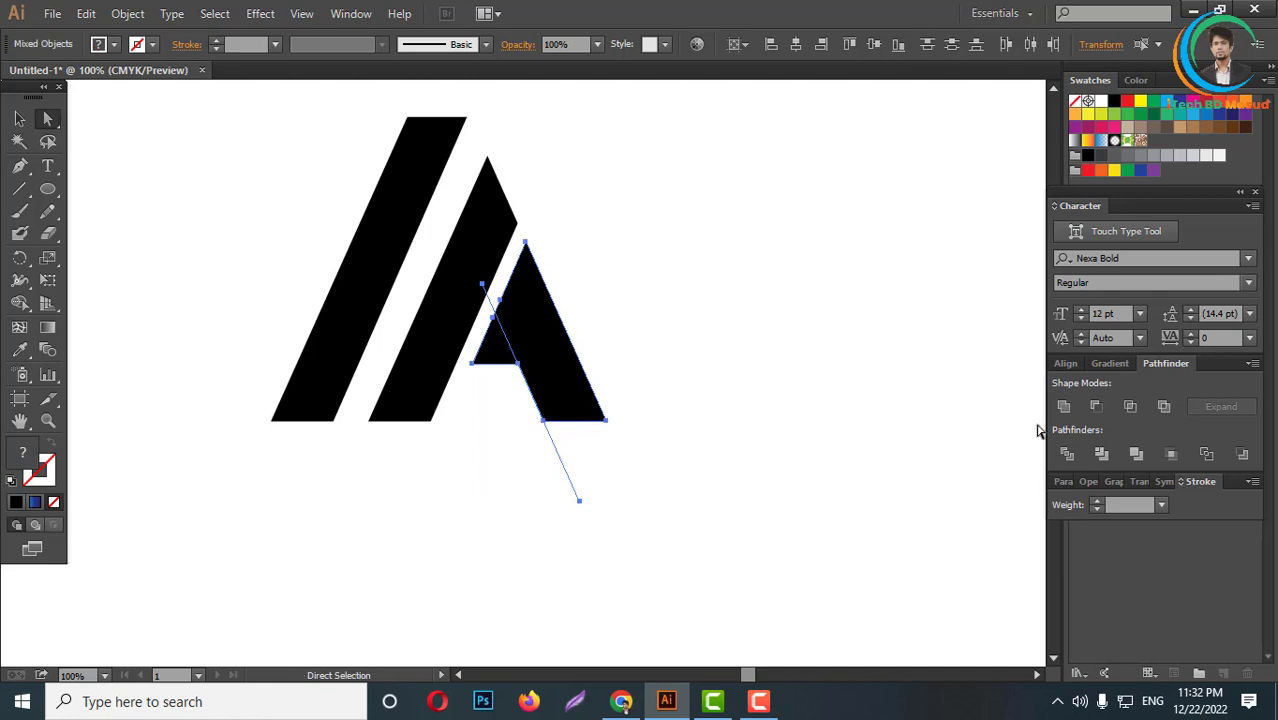
{"action": "left_click", "coordinate": [1068, 460]}
{"action": "left_click", "coordinate": [579, 428]}
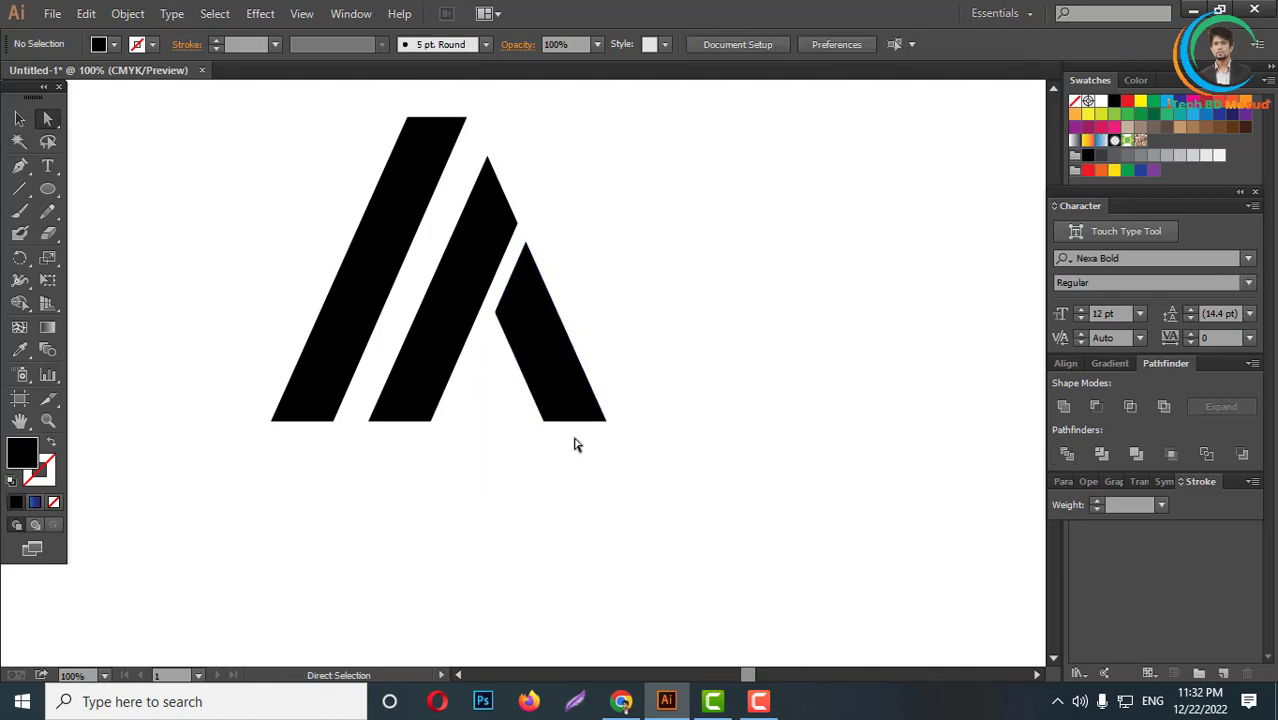
- Draw a long horizontal line across the top of the letter
{"action": "scroll", "coordinate": [648, 443], "scroll_direction": "down", "scroll_amount": 1}
{"action": "scroll", "coordinate": [642, 471], "scroll_direction": "up", "scroll_amount": 1}
{"action": "scroll", "coordinate": [633, 463], "scroll_direction": "up", "scroll_amount": 2}
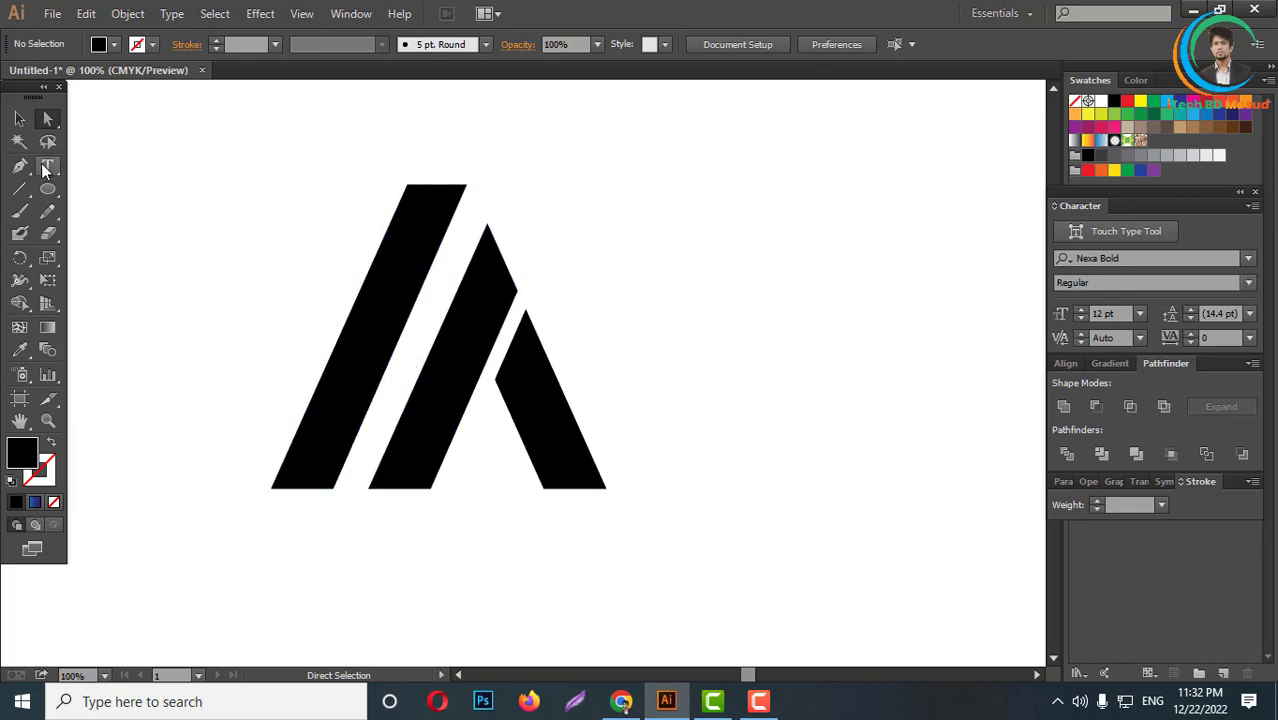
{"action": "left_click", "coordinate": [20, 187]}
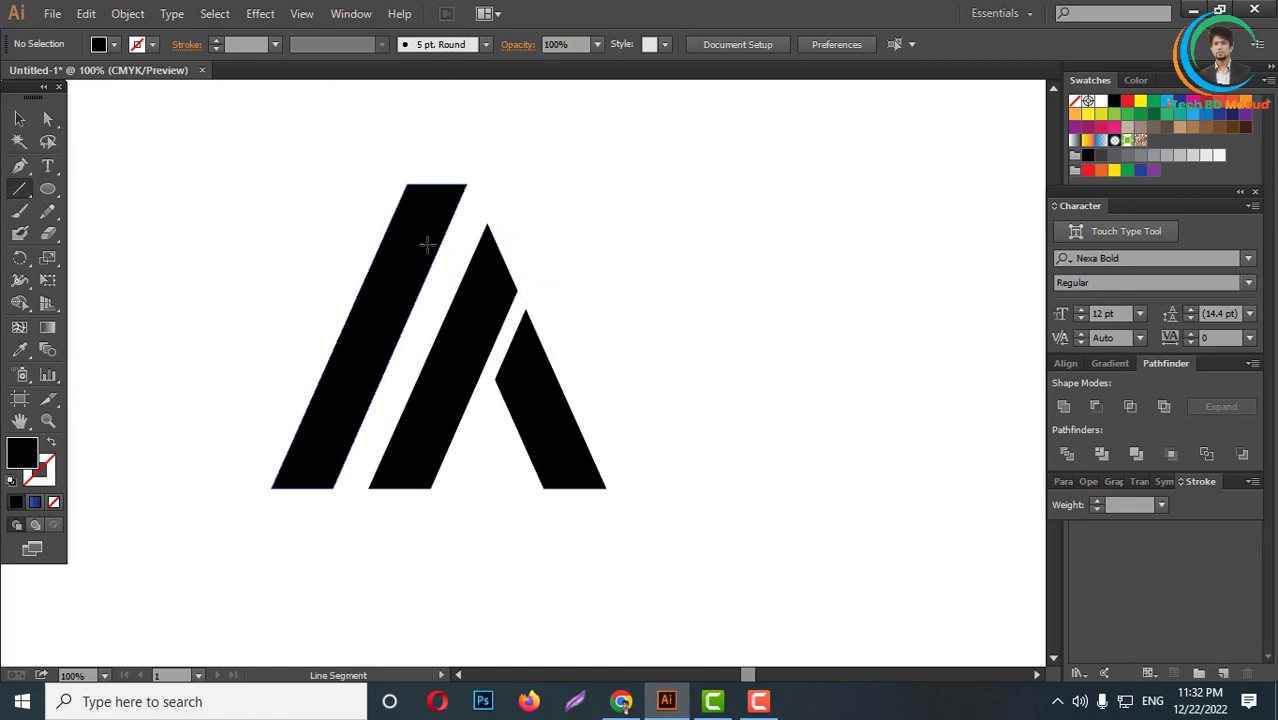
{"action": "left_click_drag", "start_coordinate": [427, 241], "coordinate": [717, 256]}
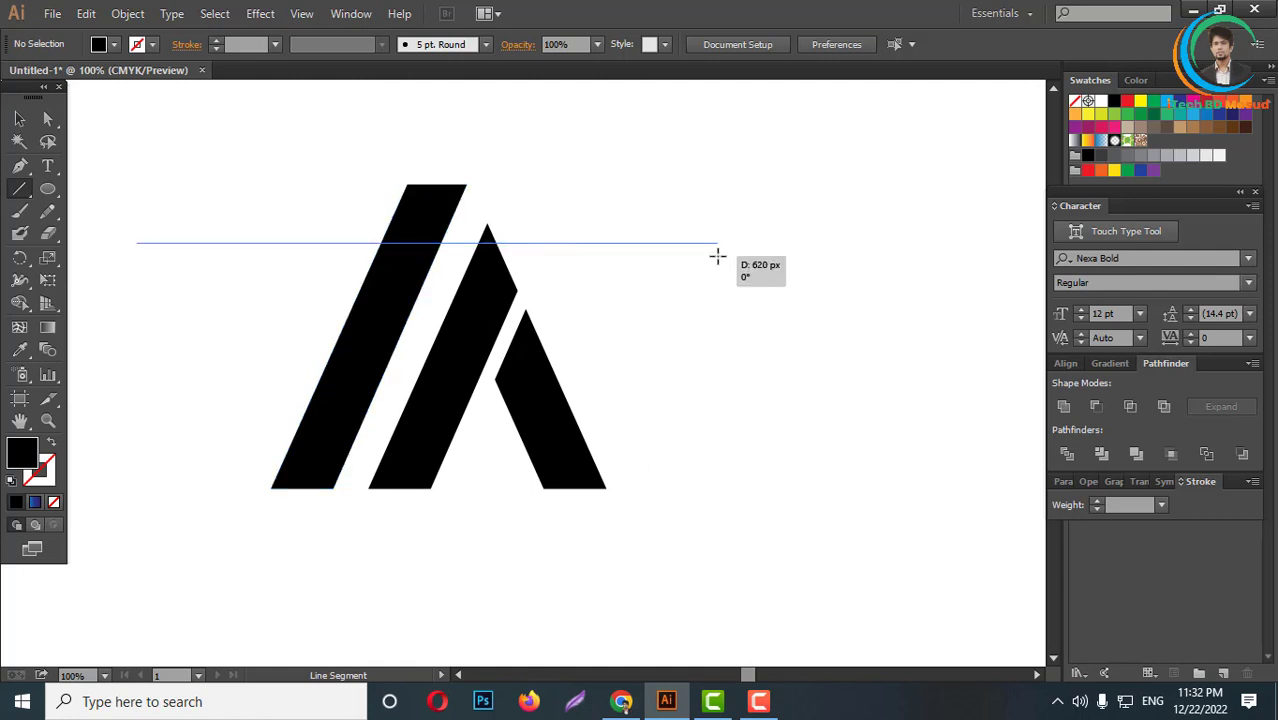
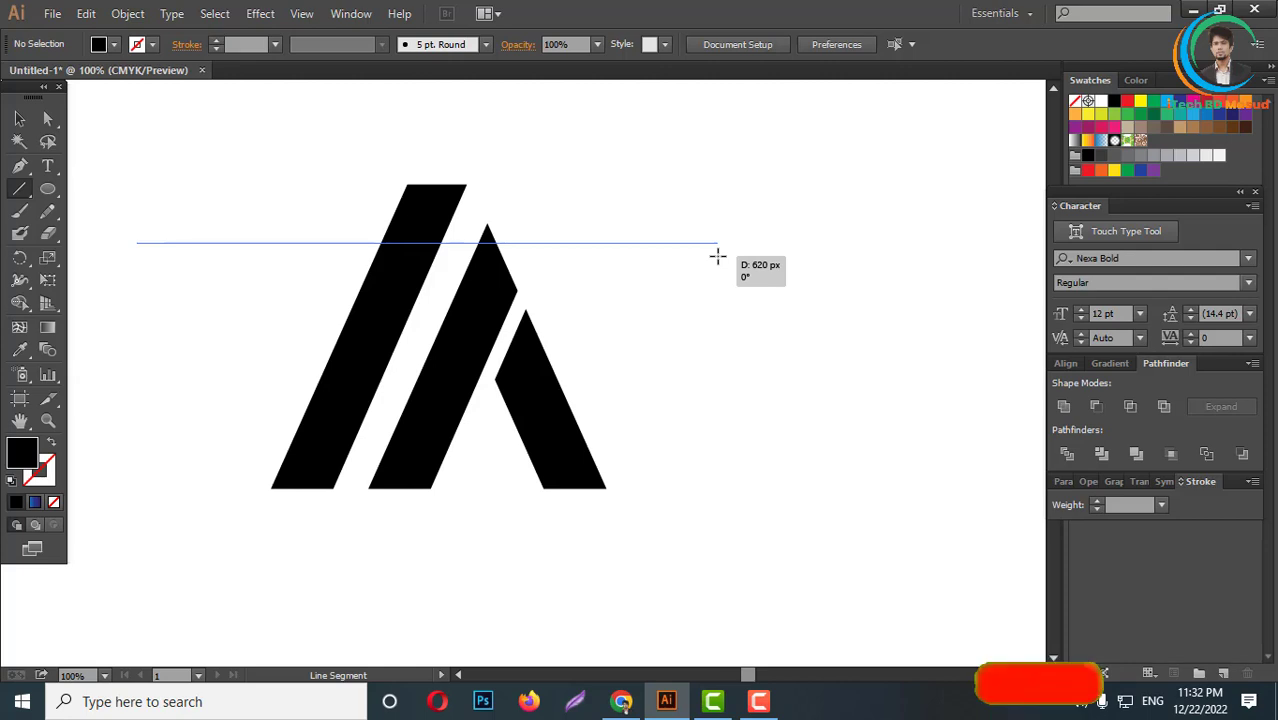
- Draw two horizontal cut lines across the letter A, through the middle peak and lower down
{"action": "left_click_drag", "start_coordinate": [717, 256], "coordinate": [716, 255]}
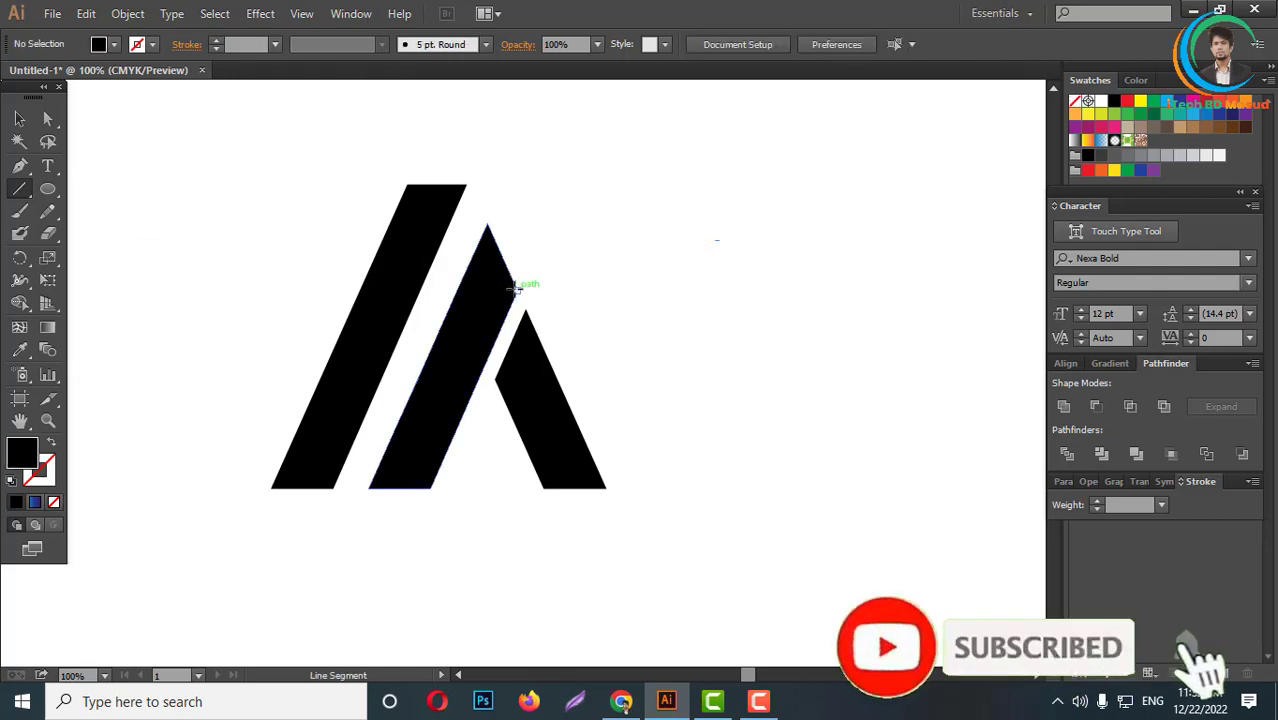
{"action": "left_click_drag", "start_coordinate": [517, 290], "coordinate": [860, 290]}
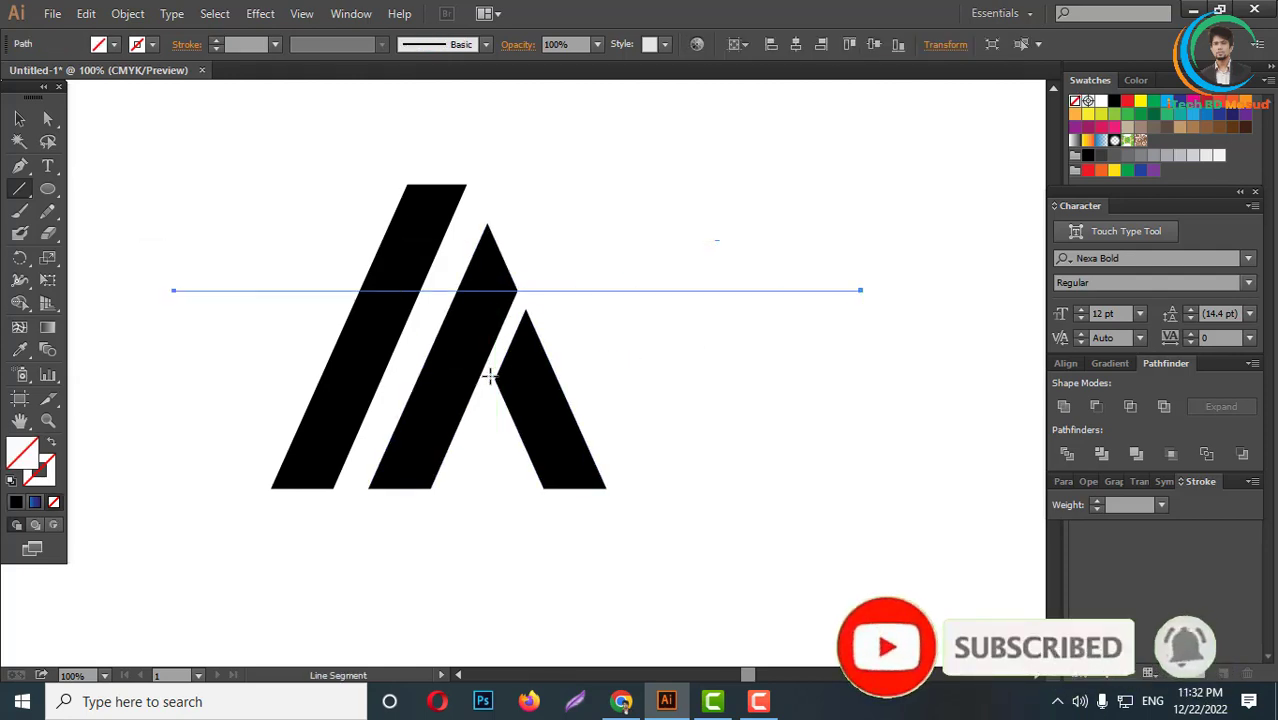
{"action": "left_click_drag", "start_coordinate": [492, 378], "coordinate": [884, 378]}
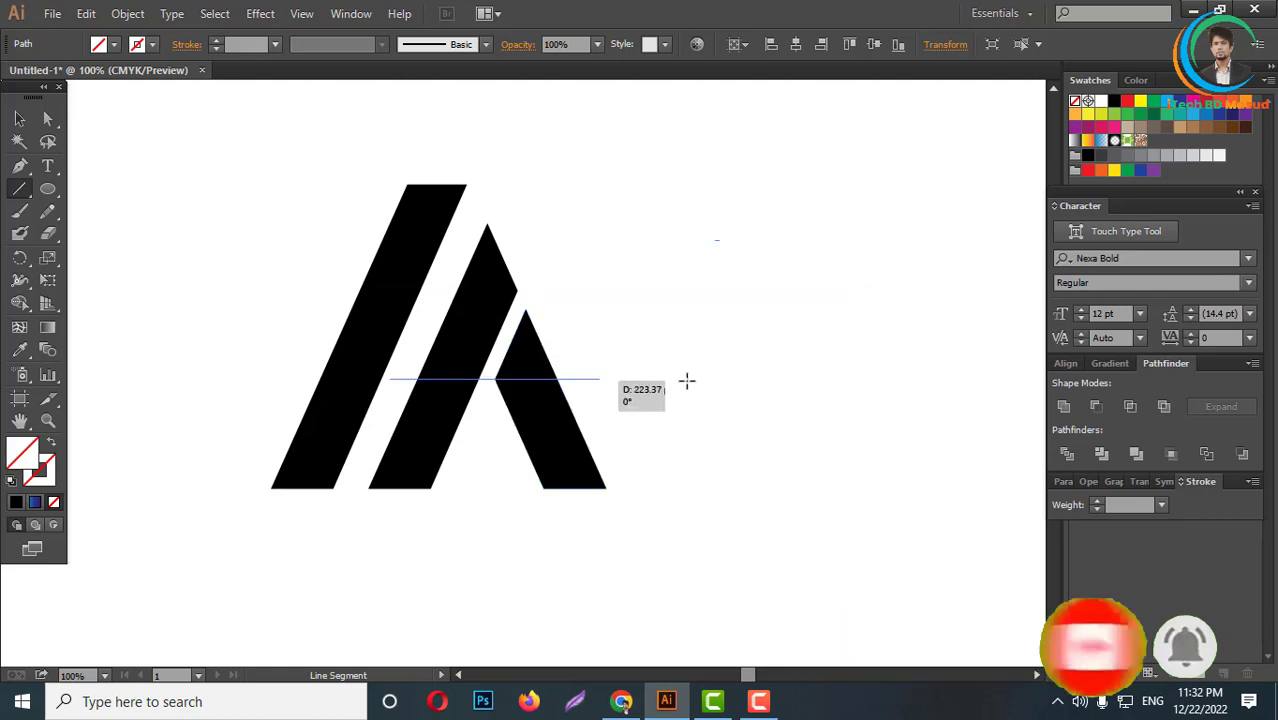
- Delete the middle bar's peak and the right leg's tip above the lines with Shape Builder
{"action": "left_click", "coordinate": [18, 119]}
{"action": "left_click_drag", "start_coordinate": [274, 126], "coordinate": [747, 489]}
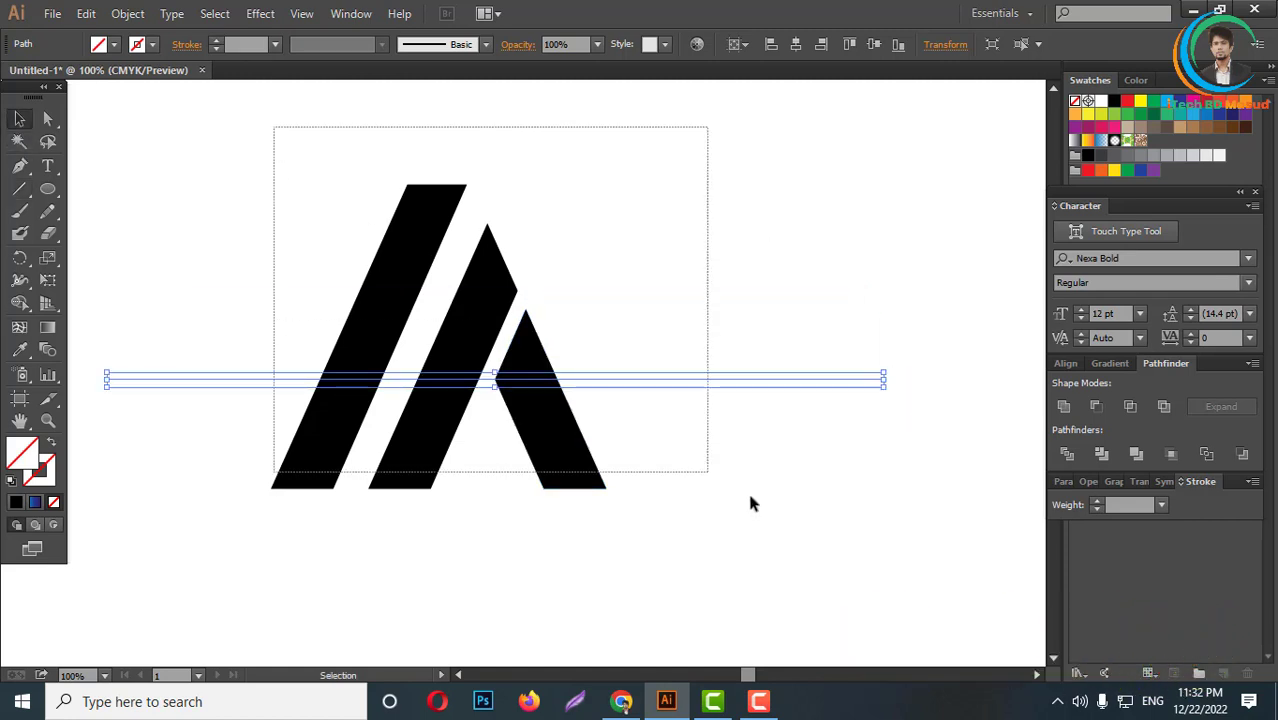
{"action": "left_click", "coordinate": [19, 303]}
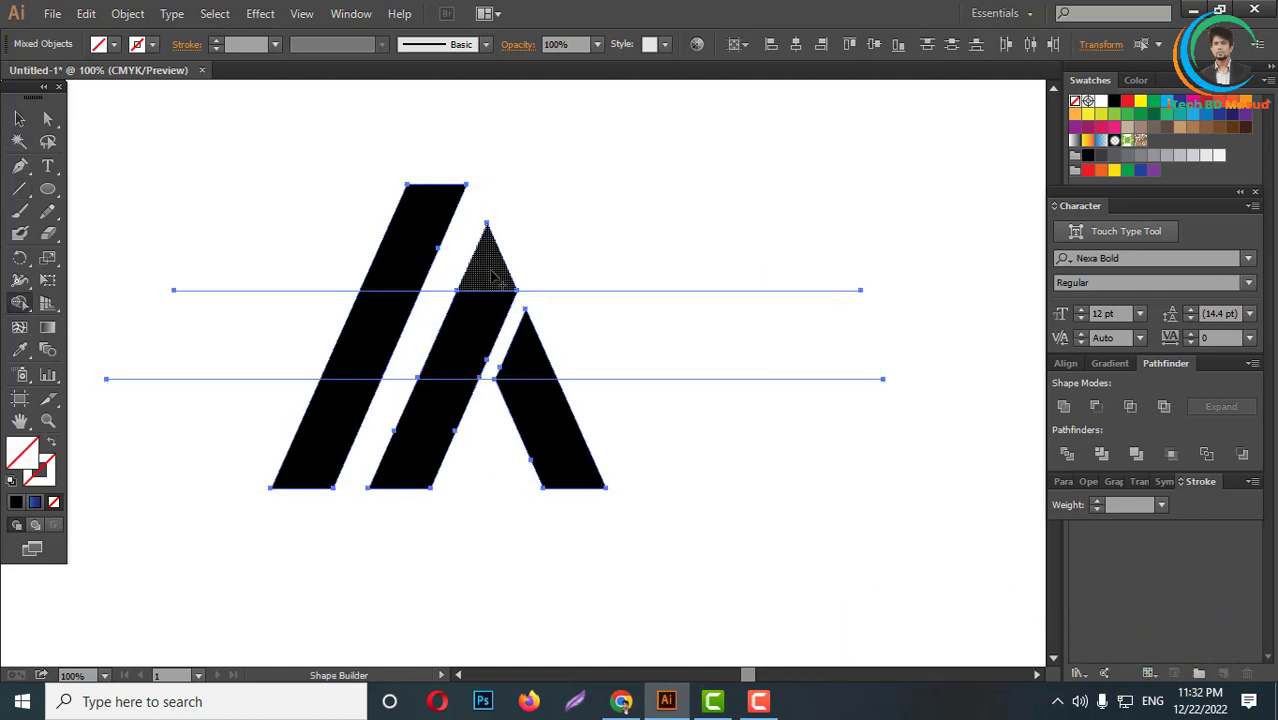
{"action": "left_click", "coordinate": [492, 272], "text": "alt"}
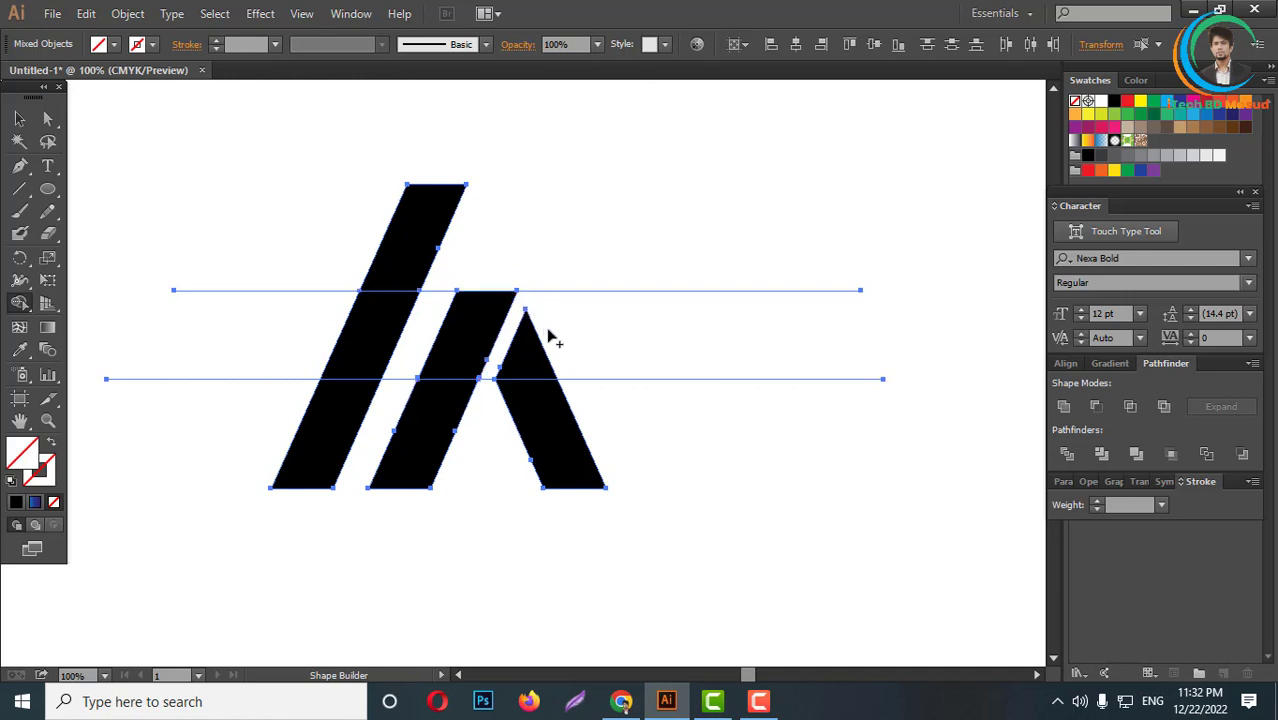
{"action": "left_click", "coordinate": [533, 350], "text": "alt"}
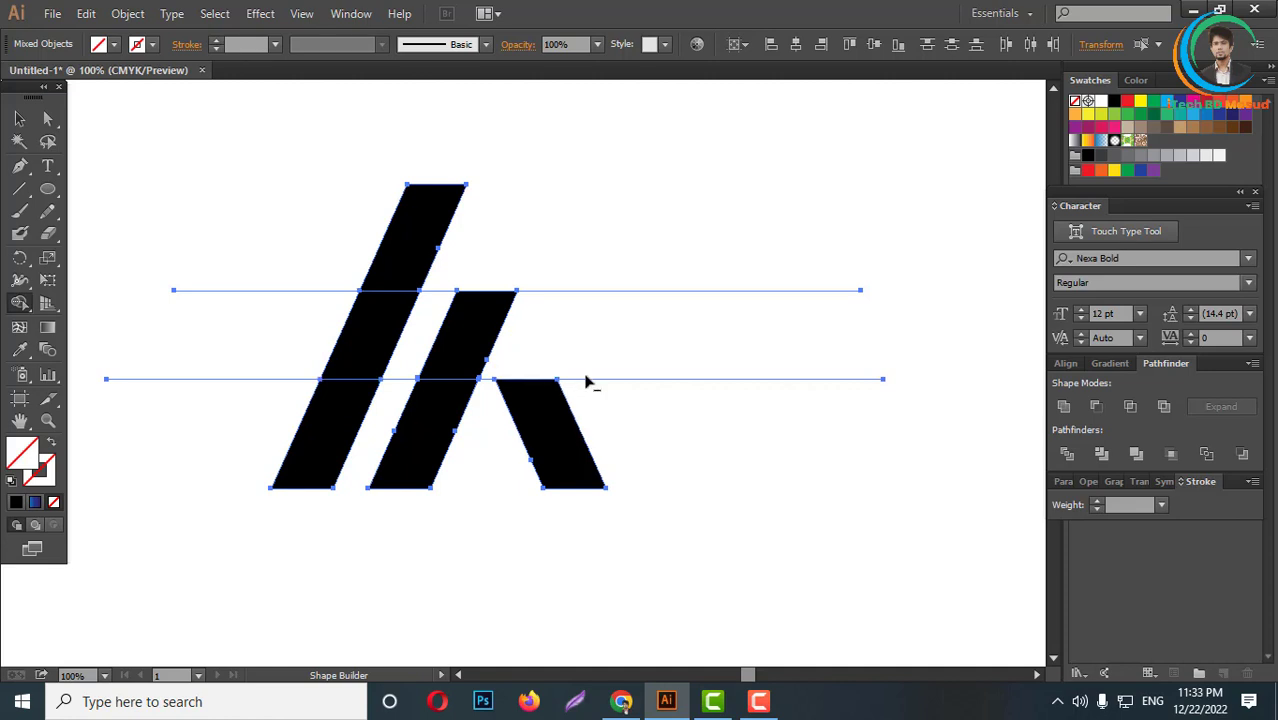
{"action": "left_click", "coordinate": [19, 118]}
{"action": "left_click", "coordinate": [626, 240]}
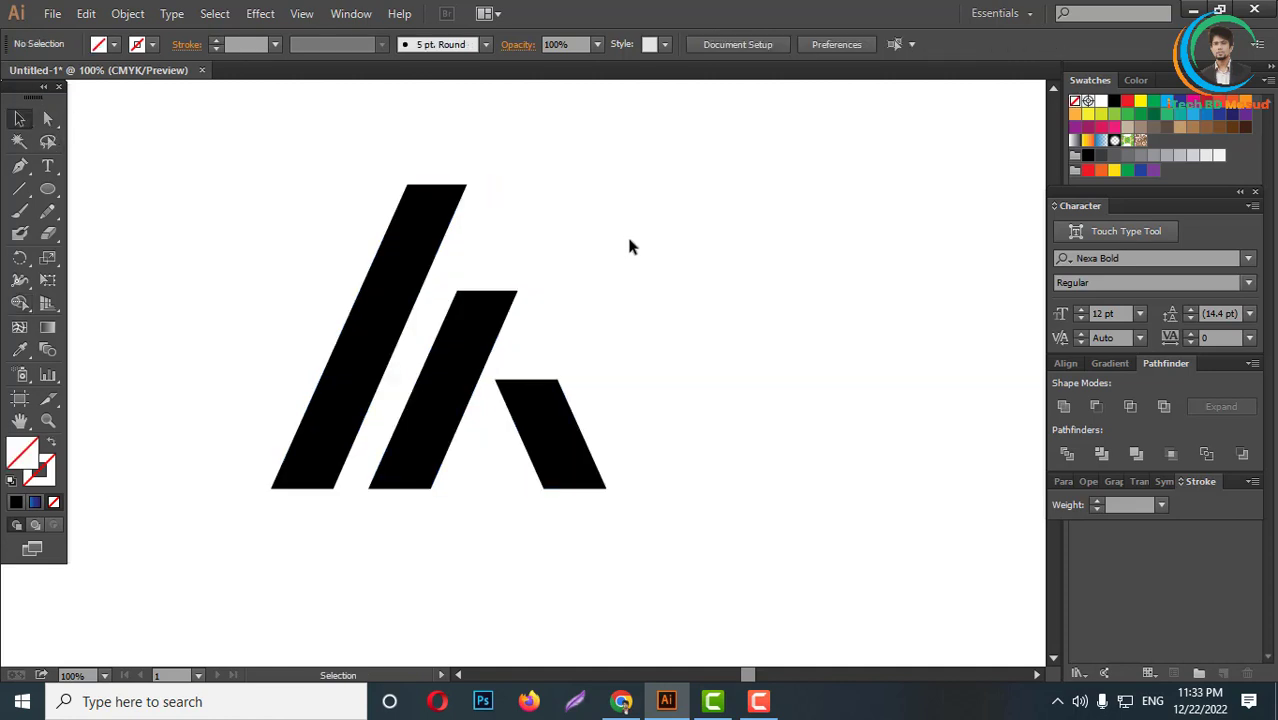
- Draw a grey triangle at the left bar's flat top and send it behind the bar
{"action": "left_click", "coordinate": [19, 166]}
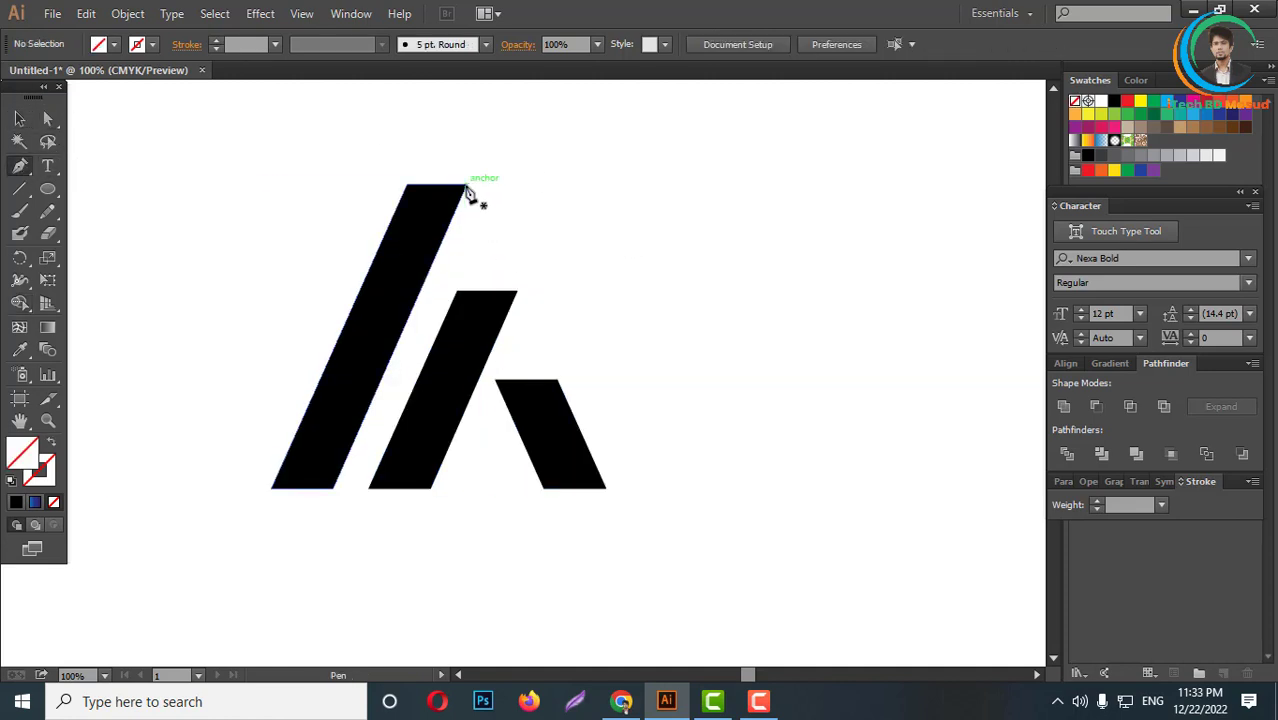
{"action": "left_click", "coordinate": [465, 186]}
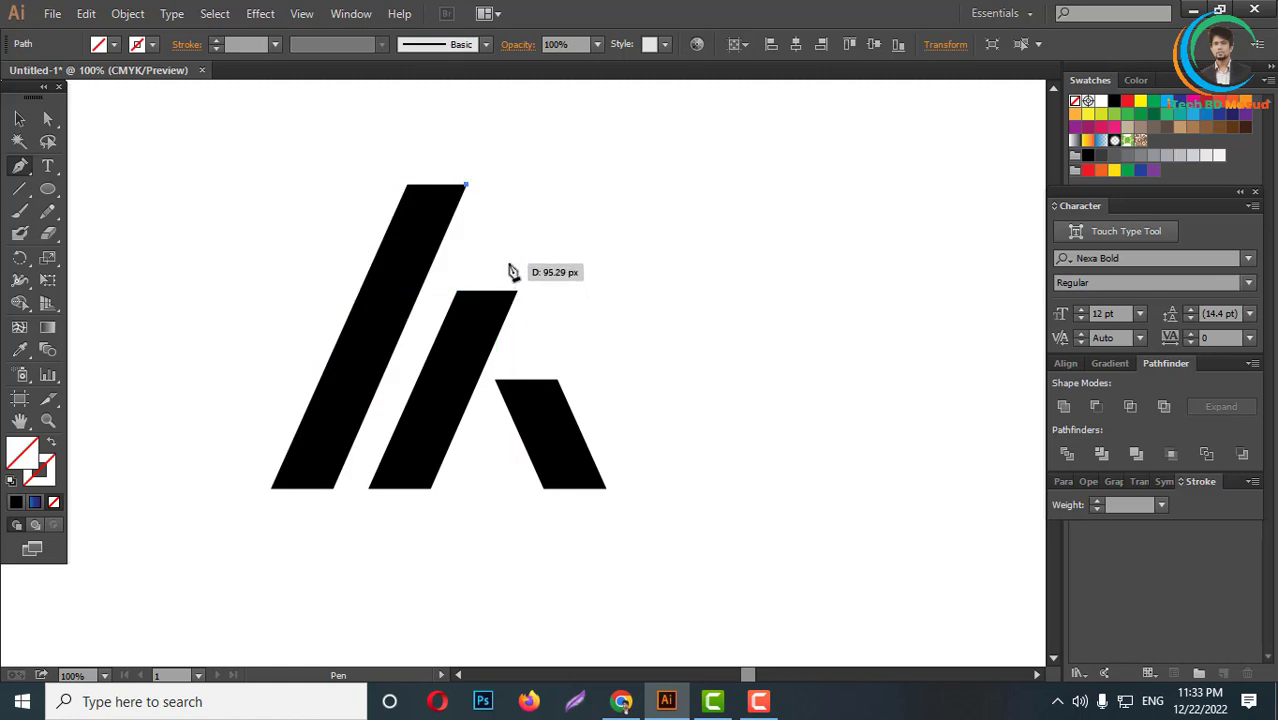
{"action": "left_click", "coordinate": [509, 263]}
{"action": "left_click", "coordinate": [417, 263]}
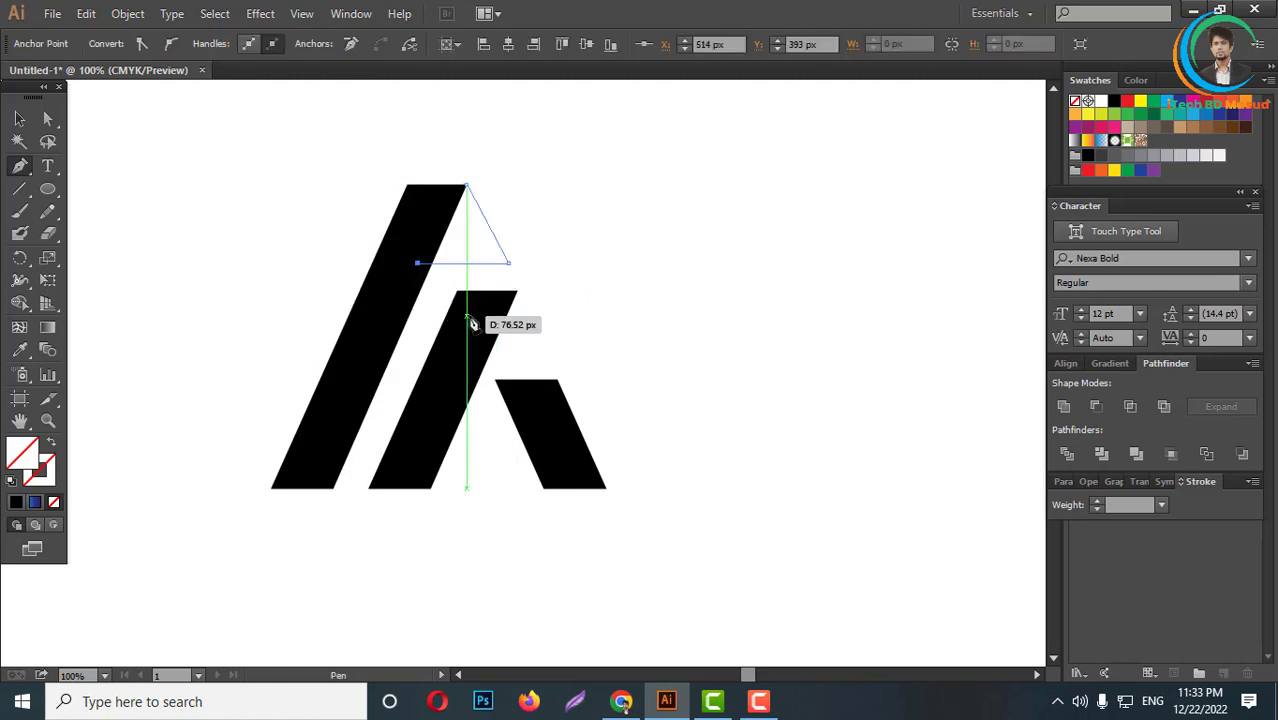
{"action": "left_click", "coordinate": [1114, 102]}
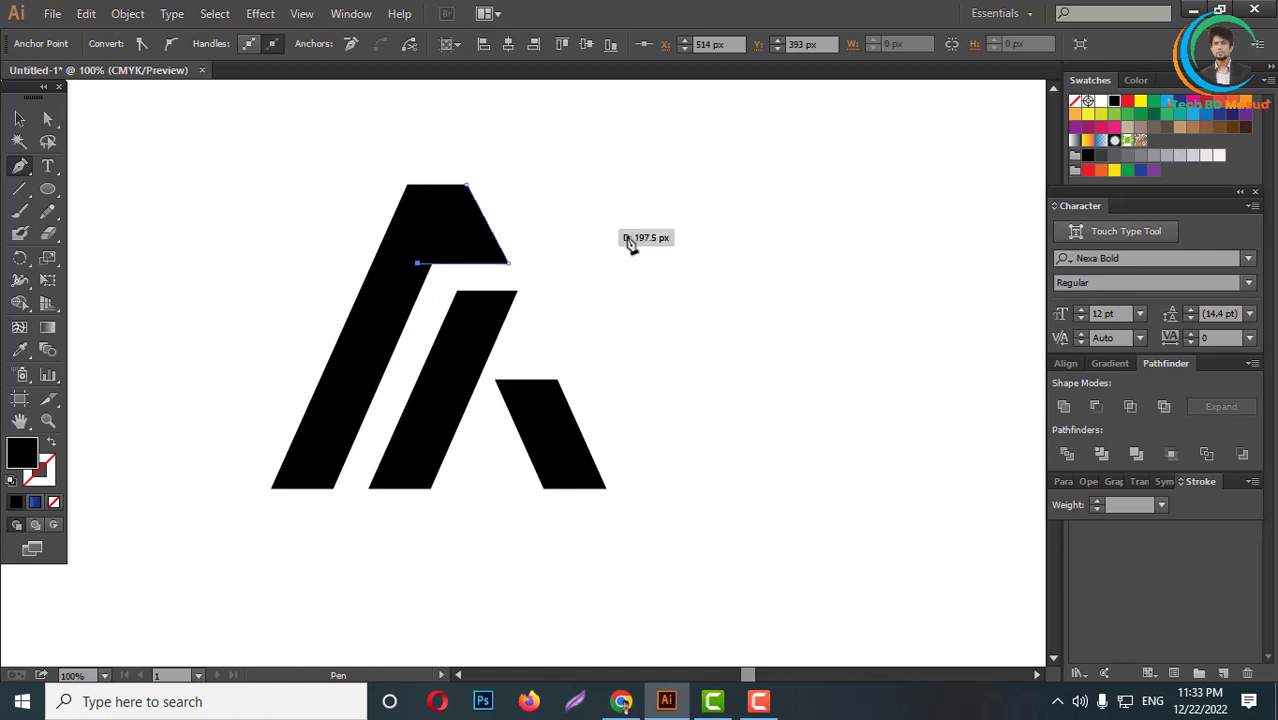
{"action": "left_click", "coordinate": [1140, 155]}
{"action": "key", "text": "v"}
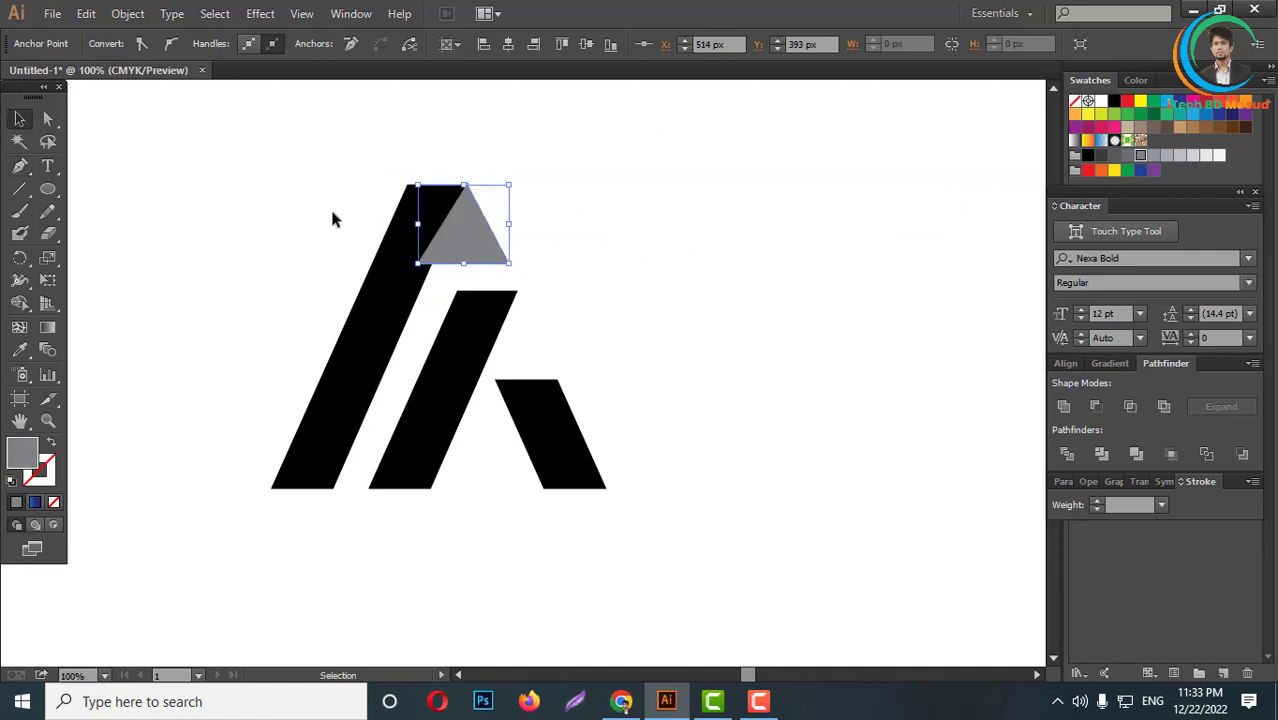
{"action": "right_click", "coordinate": [448, 242]}
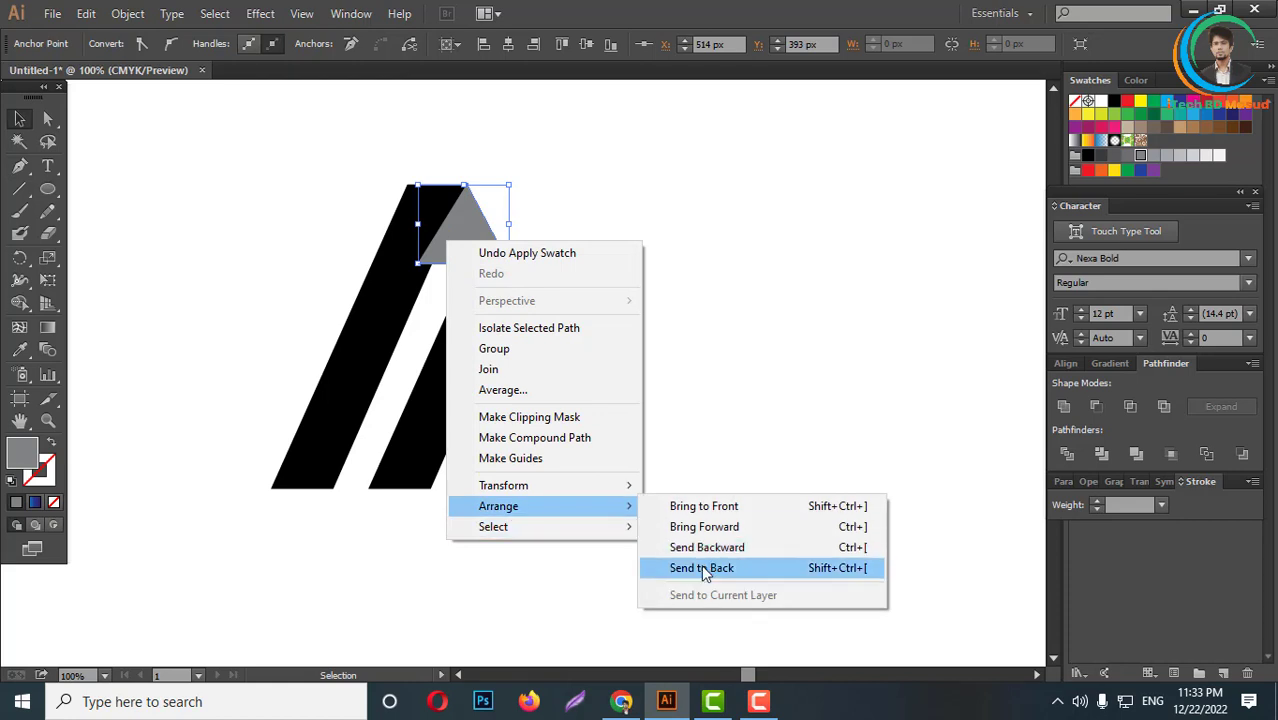
{"action": "left_click", "coordinate": [685, 568]}
{"action": "left_click", "coordinate": [699, 357]}
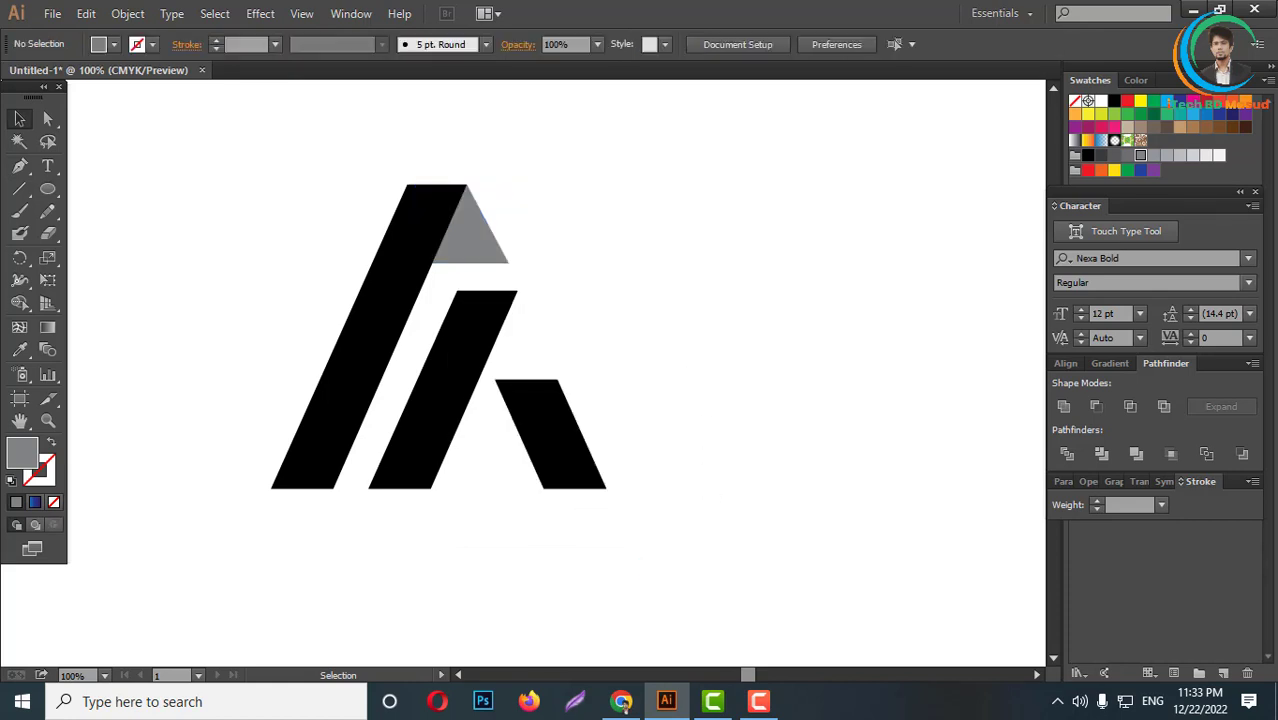
- Add a second grey triangle at the middle bar's top and send it to the back
{"action": "left_click", "coordinate": [20, 167]}
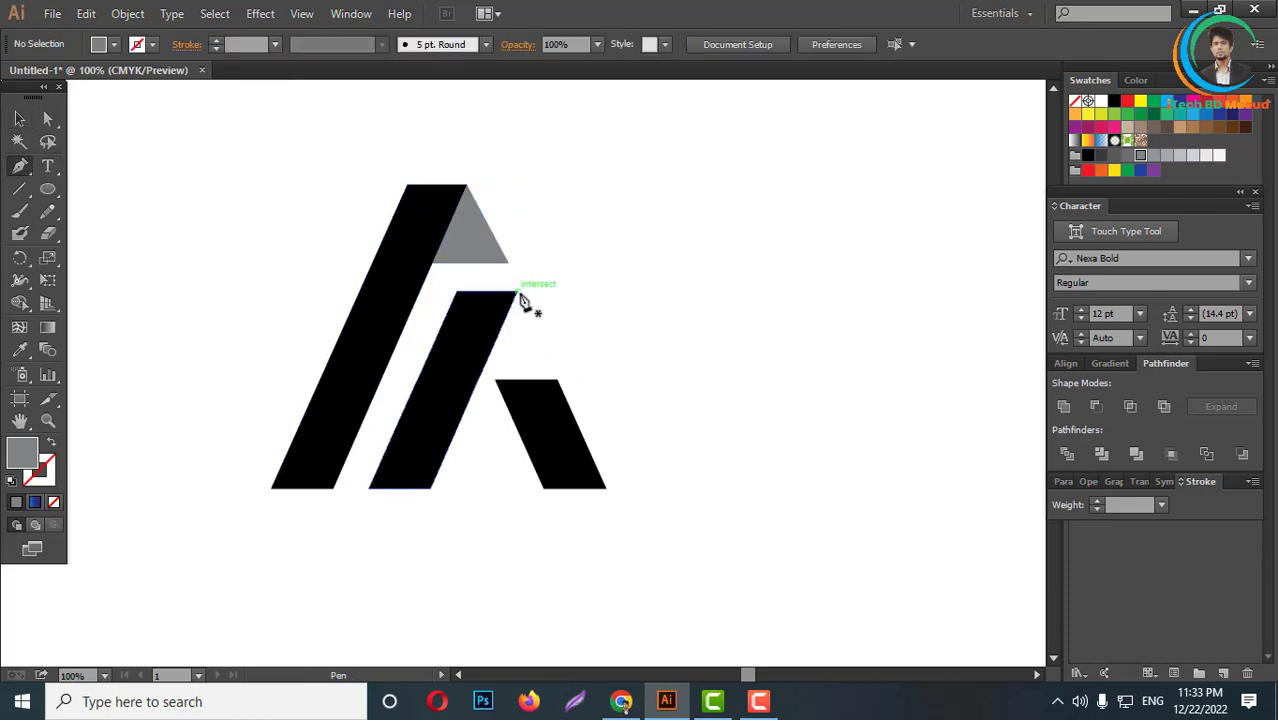
{"action": "left_click_drag", "start_coordinate": [517, 292], "coordinate": [550, 344]}
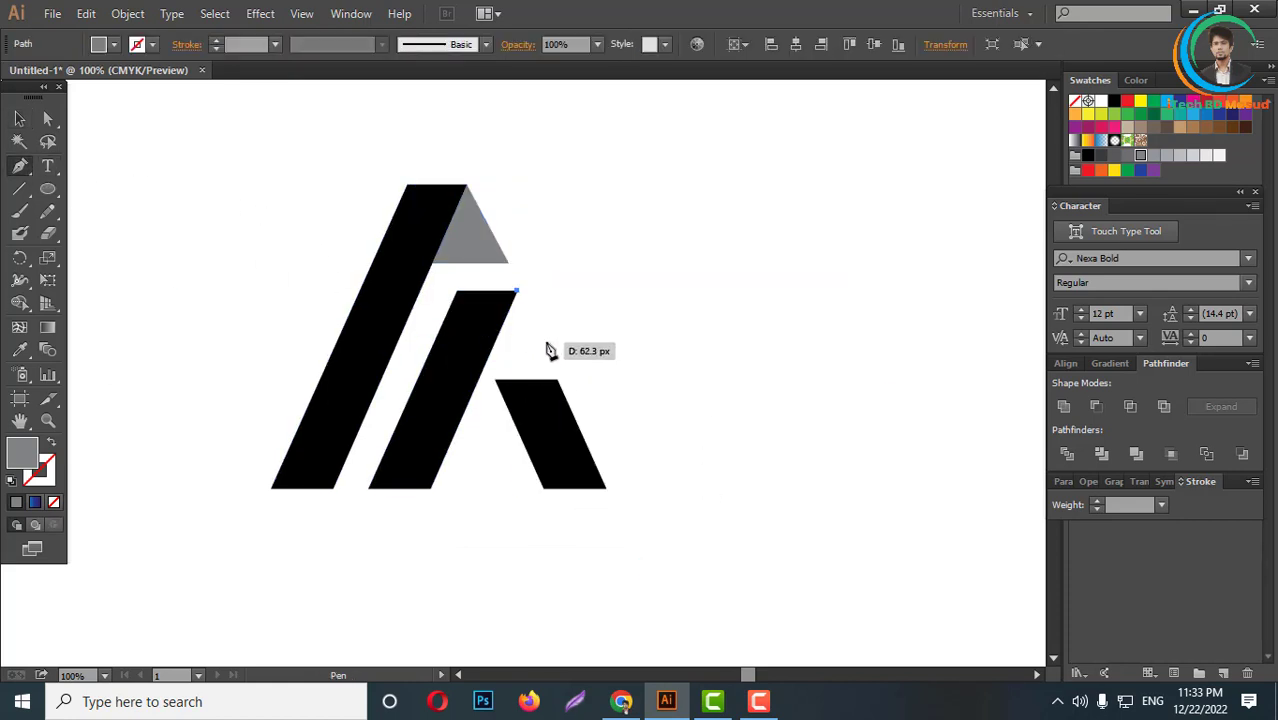
{"action": "left_click", "coordinate": [463, 343]}
{"action": "left_click", "coordinate": [517, 292]}
{"action": "right_click", "coordinate": [500, 331]}
{"action": "mouse_move", "coordinate": [553, 597]}
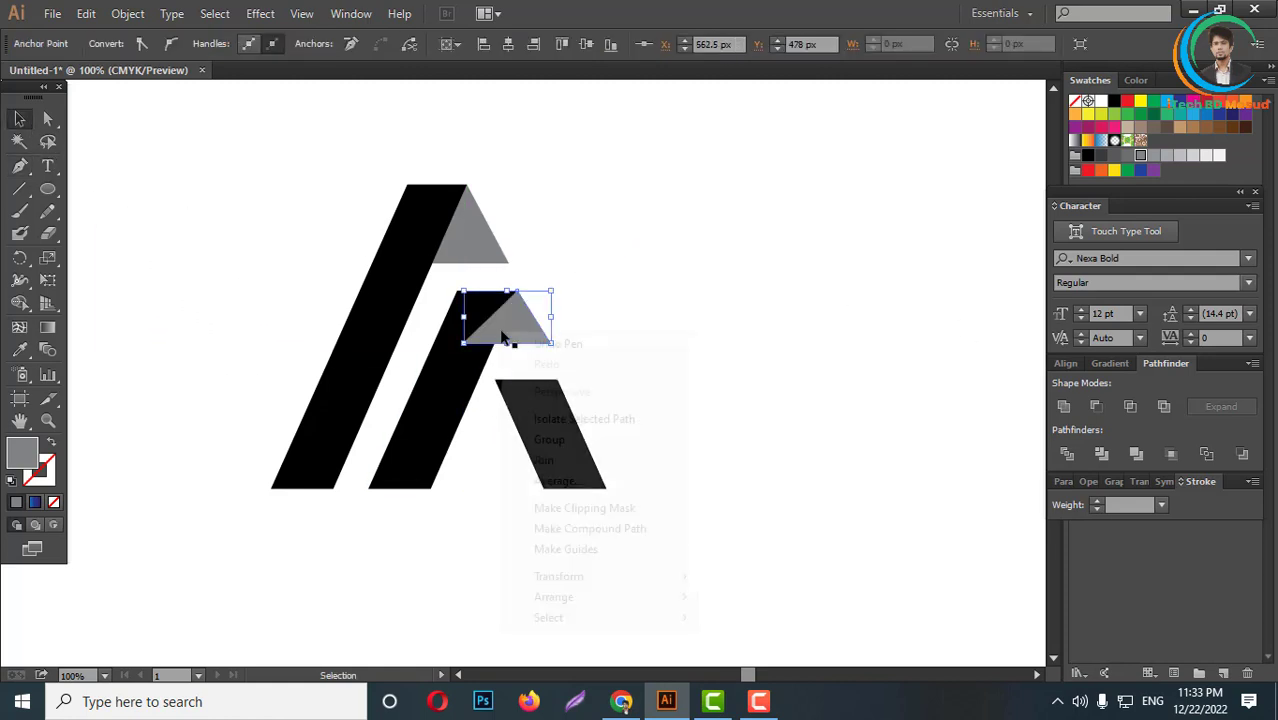
{"action": "left_click", "coordinate": [770, 659]}
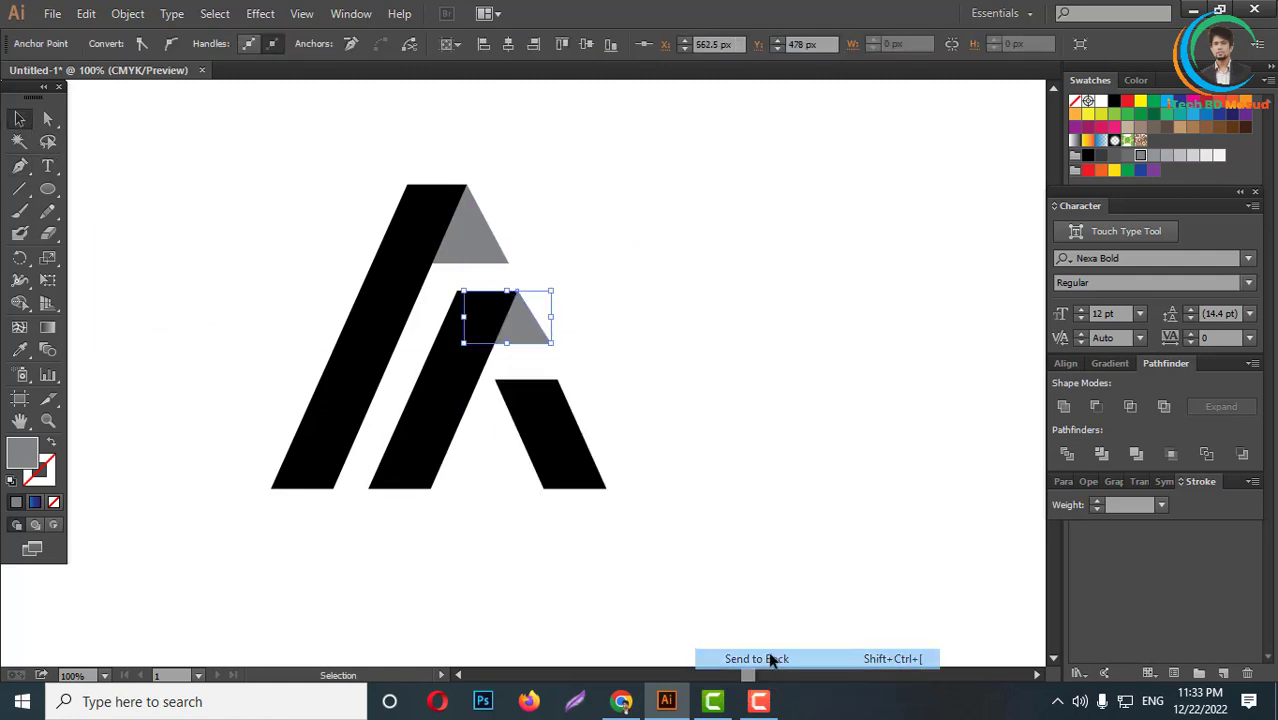
{"action": "left_click", "coordinate": [732, 438]}
- Select and delete the leftover invisible horizontal cut lines
{"action": "scroll", "coordinate": [675, 402], "scroll_direction": "down", "scroll_amount": 3}
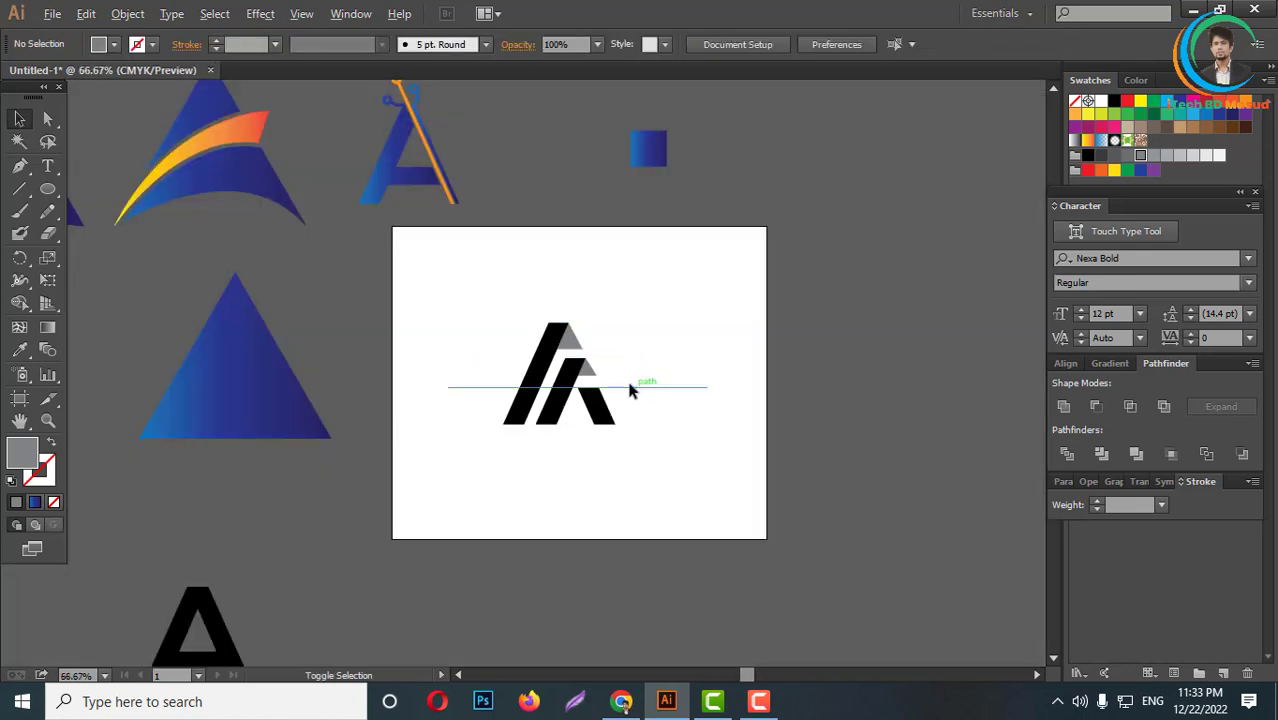
{"action": "scroll", "coordinate": [626, 395], "scroll_direction": "up", "scroll_amount": 2}
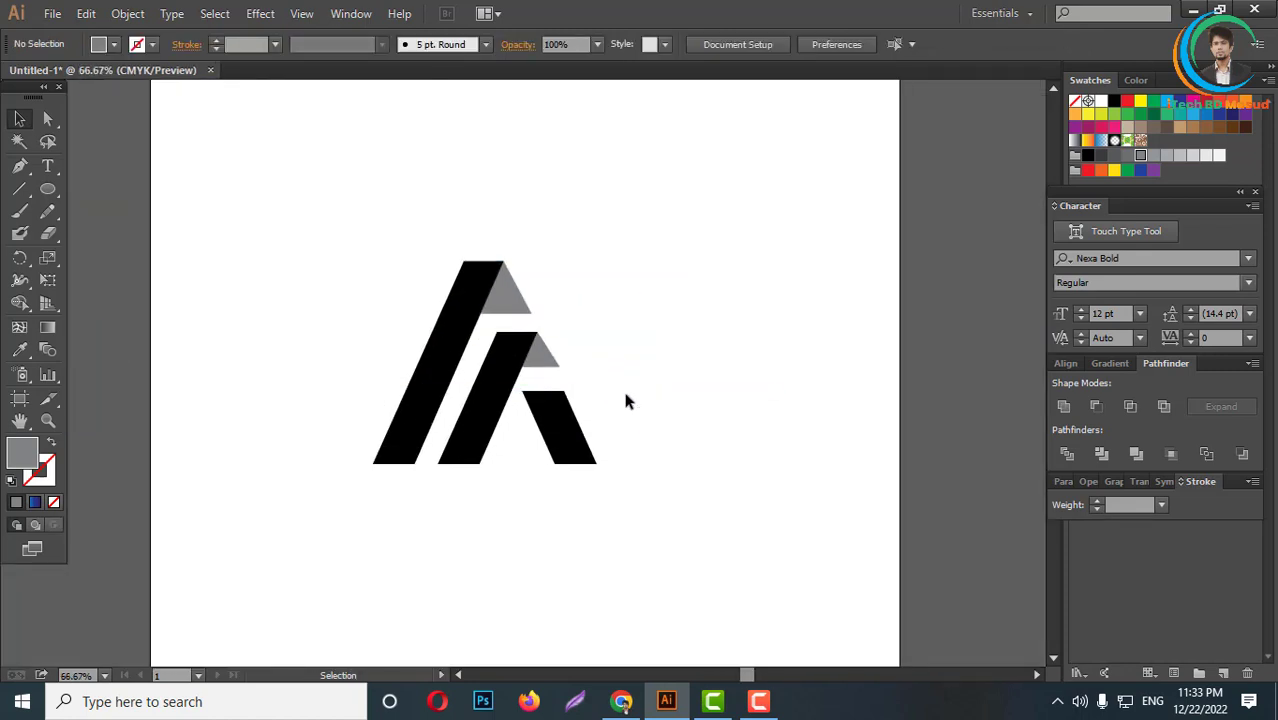
{"action": "left_click", "coordinate": [20, 142]}
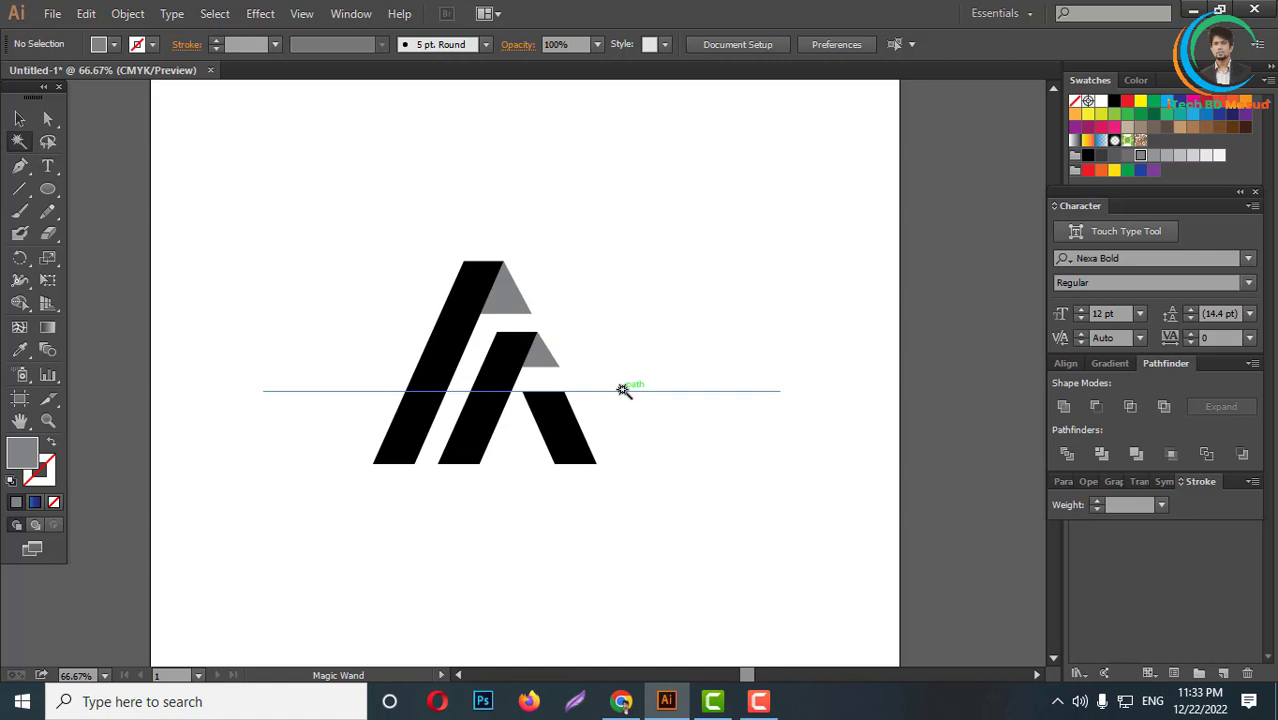
{"action": "left_click", "coordinate": [624, 390]}
{"action": "left_click", "coordinate": [645, 441]}
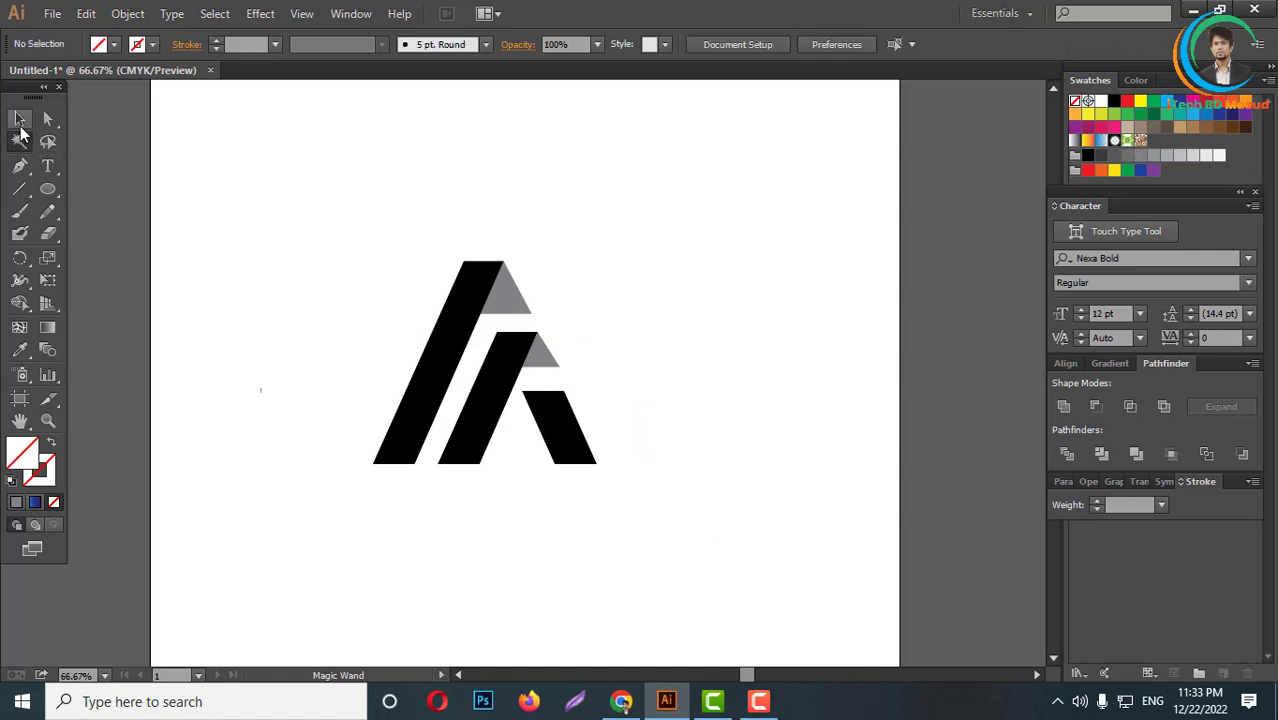
- Copy the blue gradient from another logo onto the black bars with the Eyedropper
{"action": "left_click_drag", "start_coordinate": [345, 188], "coordinate": [833, 499]}
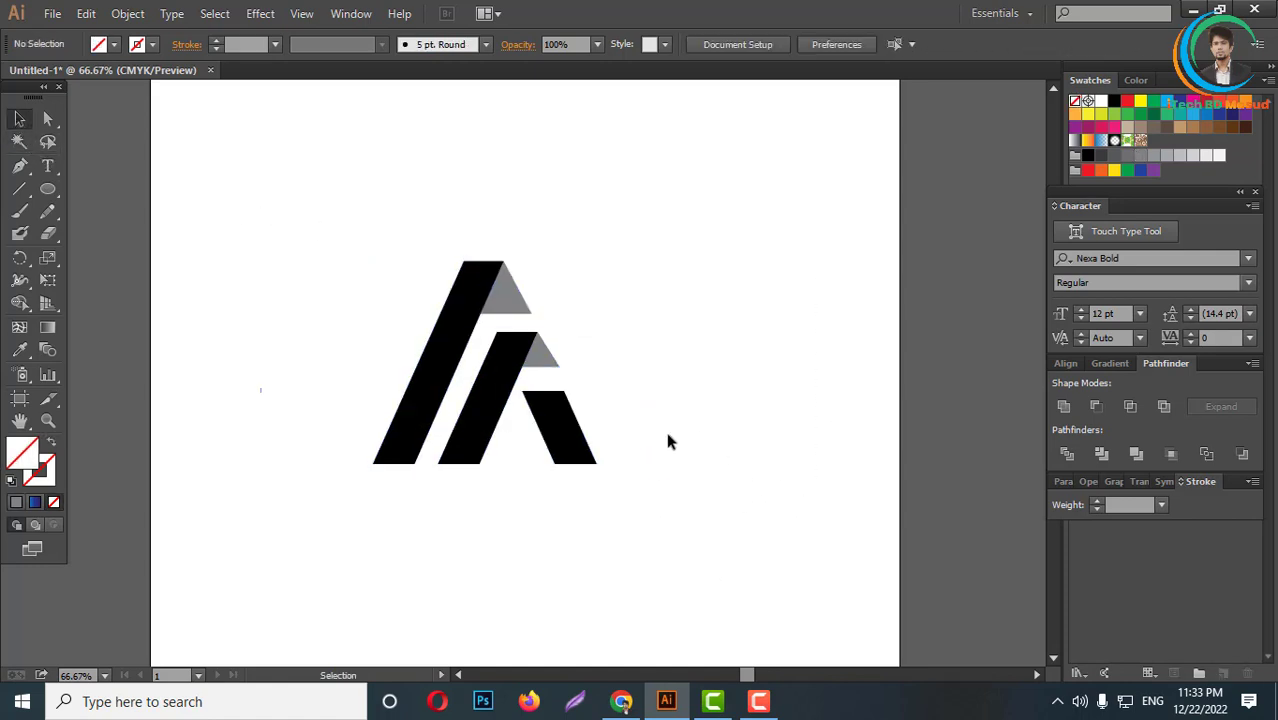
{"action": "left_click_drag", "start_coordinate": [668, 437], "coordinate": [398, 455]}
{"action": "key", "text": "ctrl+minus"}
{"action": "key", "text": "ctrl+minus"}
{"action": "left_click", "coordinate": [19, 349]}
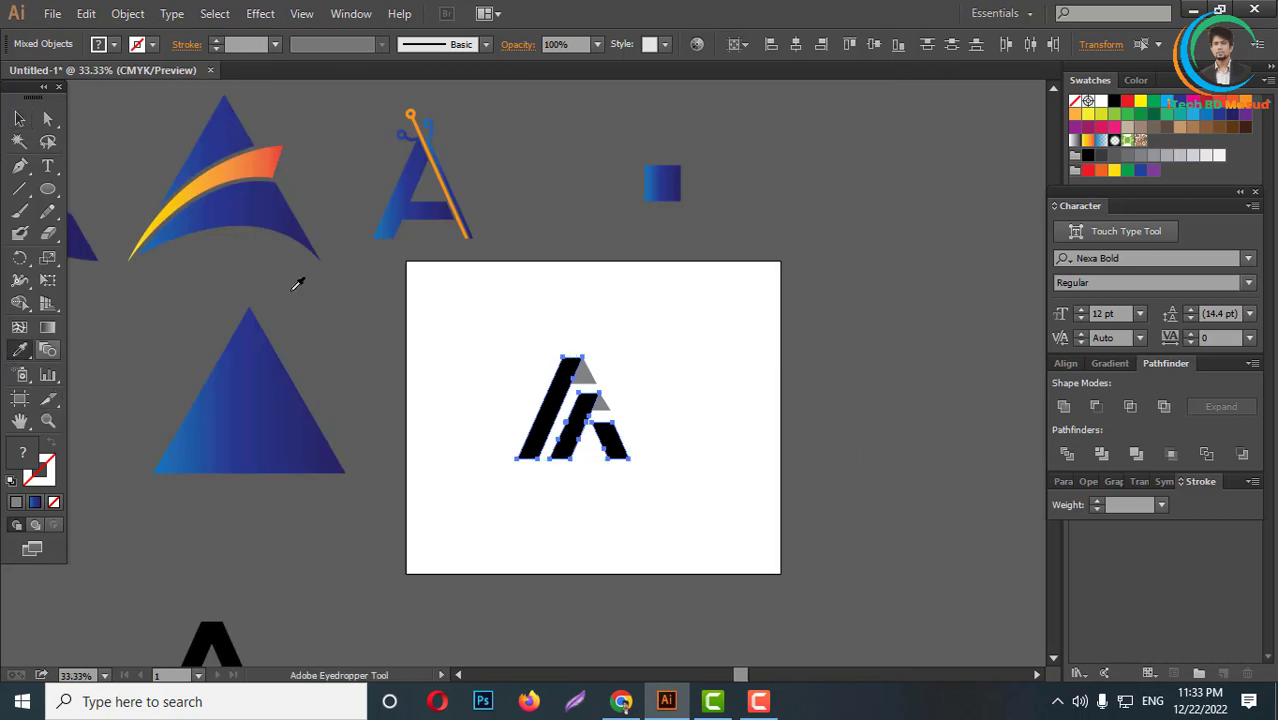
{"action": "left_click", "coordinate": [425, 213]}
{"action": "key", "text": "v"}
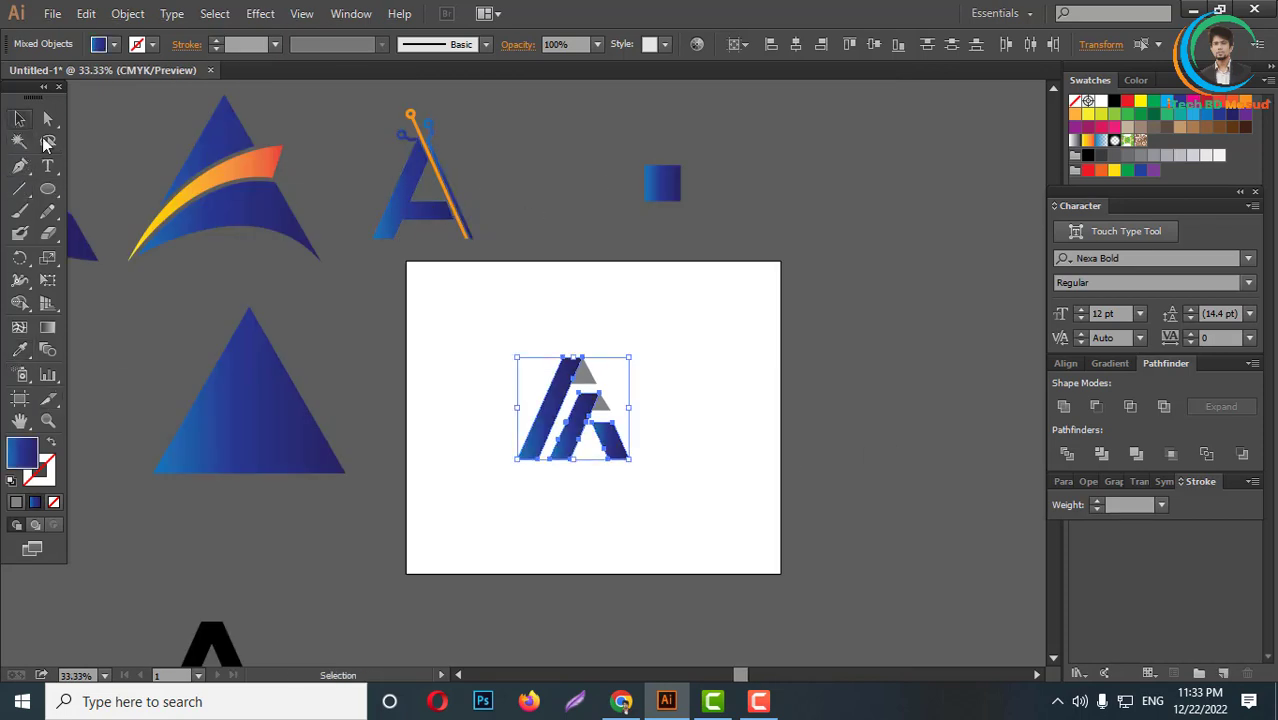
{"action": "left_click", "coordinate": [692, 461]}
- Group all the pieces of the blue logo together
{"action": "key", "text": "ctrl+1"}
{"action": "key", "text": "ctrl+minus"}
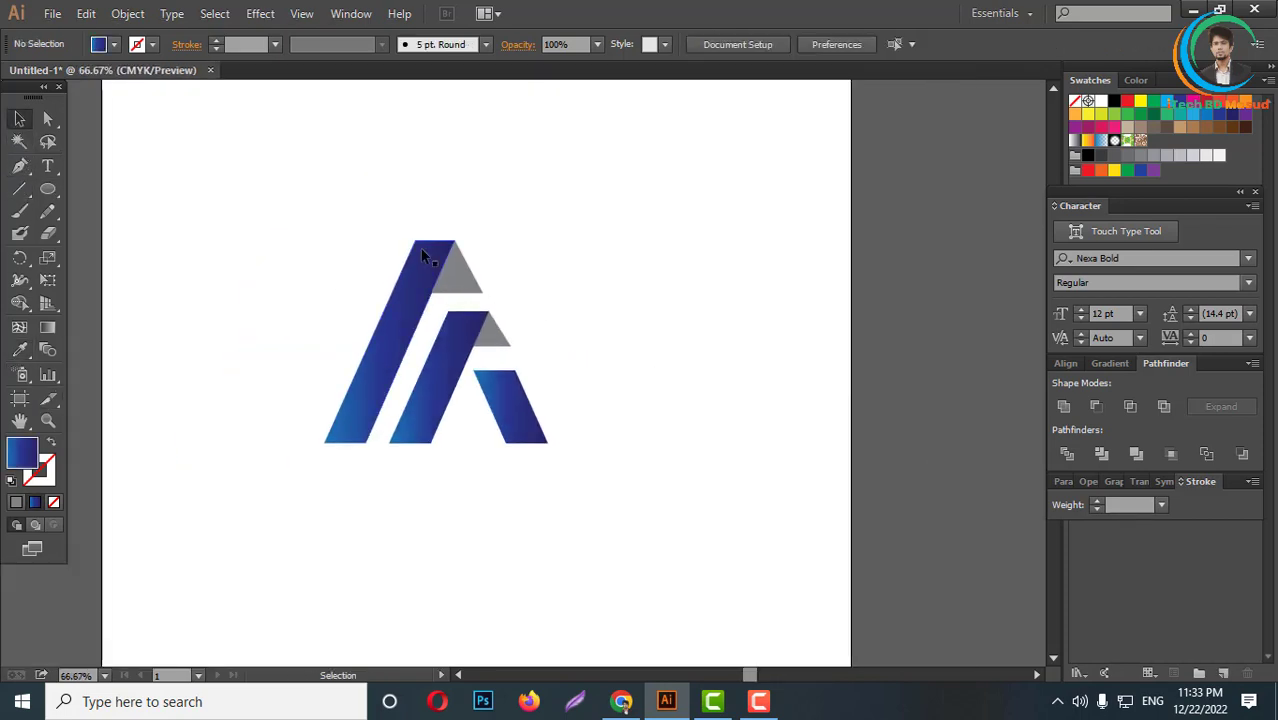
{"action": "left_click_drag", "start_coordinate": [336, 204], "coordinate": [655, 480]}
{"action": "right_click", "coordinate": [507, 300]}
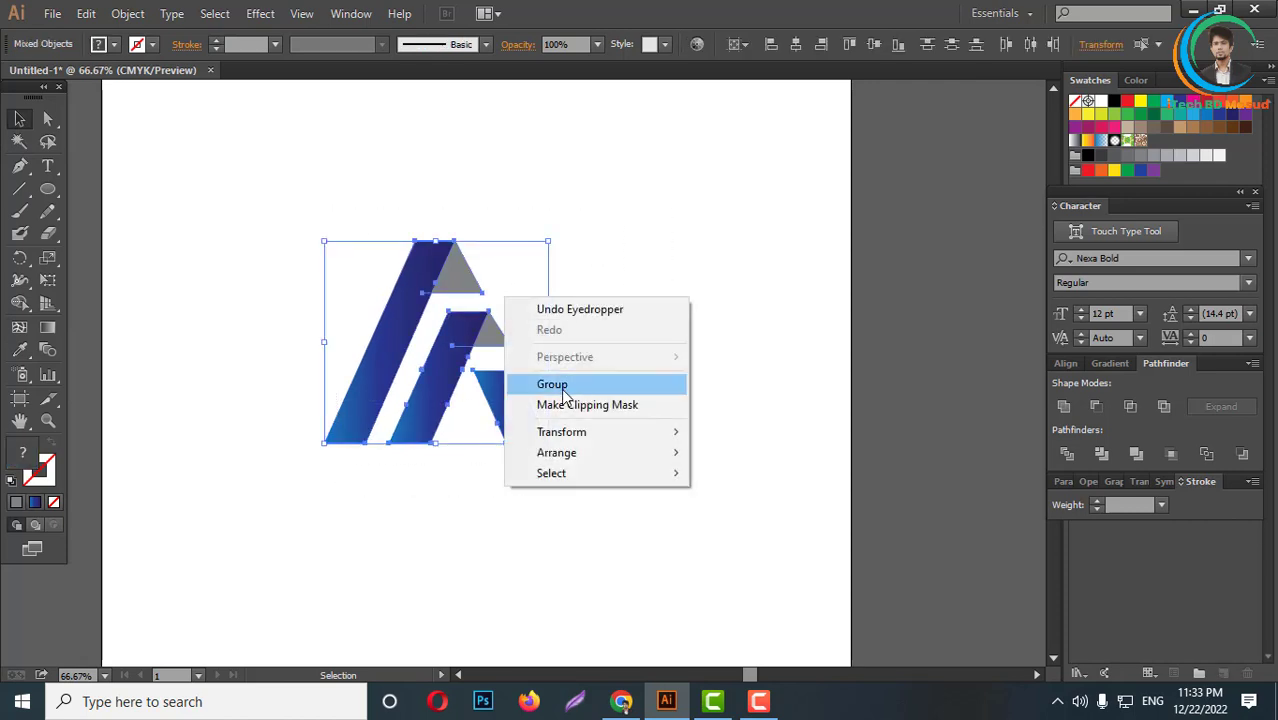
{"action": "left_click", "coordinate": [530, 380]}
{"action": "left_click", "coordinate": [593, 331]}
- Move the blue logo beside the other variants and scale it up to match them
{"action": "scroll", "coordinate": [593, 331], "scroll_direction": "down", "scroll_amount": 4}
{"action": "left_click_drag", "start_coordinate": [545, 345], "coordinate": [264, 342]}
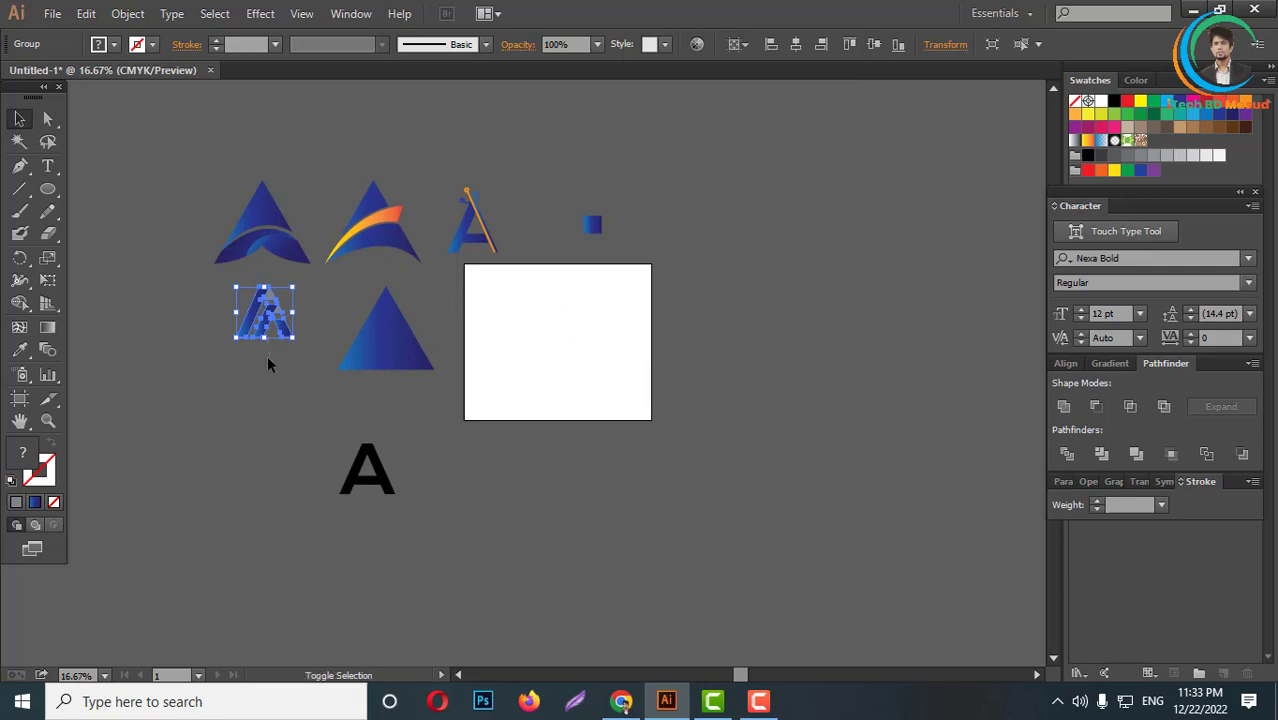
{"action": "left_click_drag", "start_coordinate": [265, 337], "coordinate": [266, 384]}
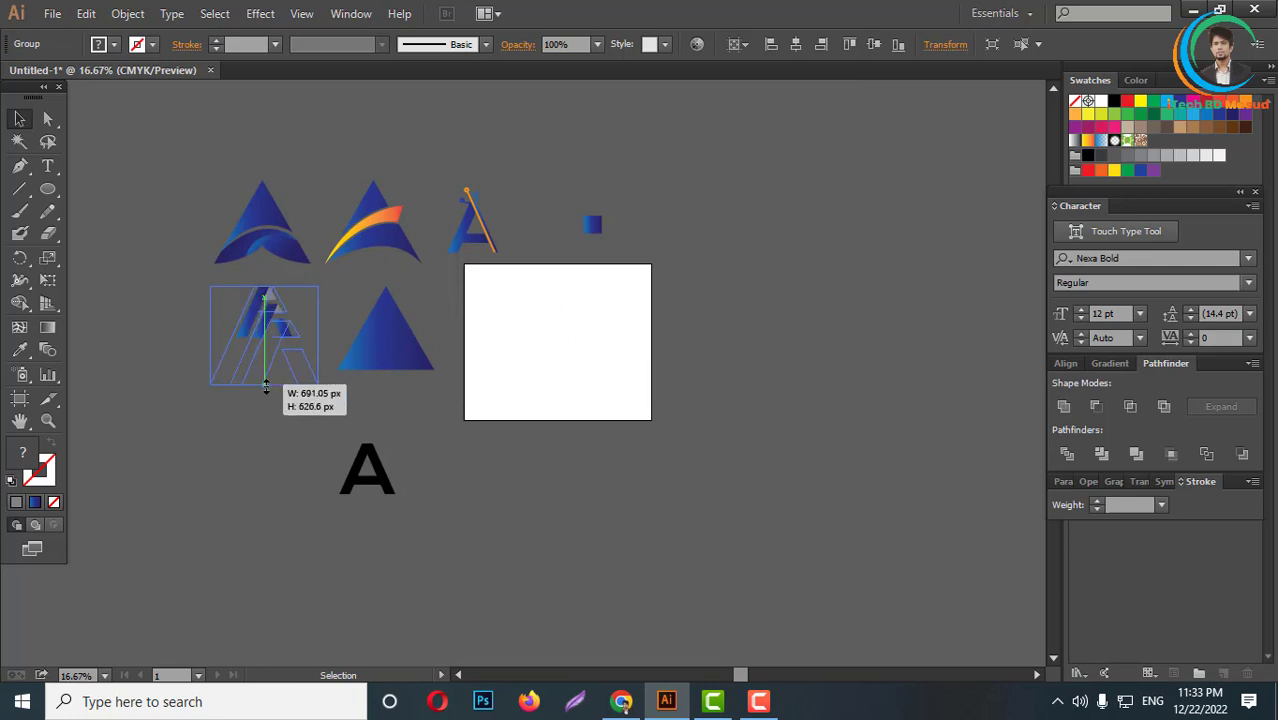
{"action": "left_click", "coordinate": [302, 466]}
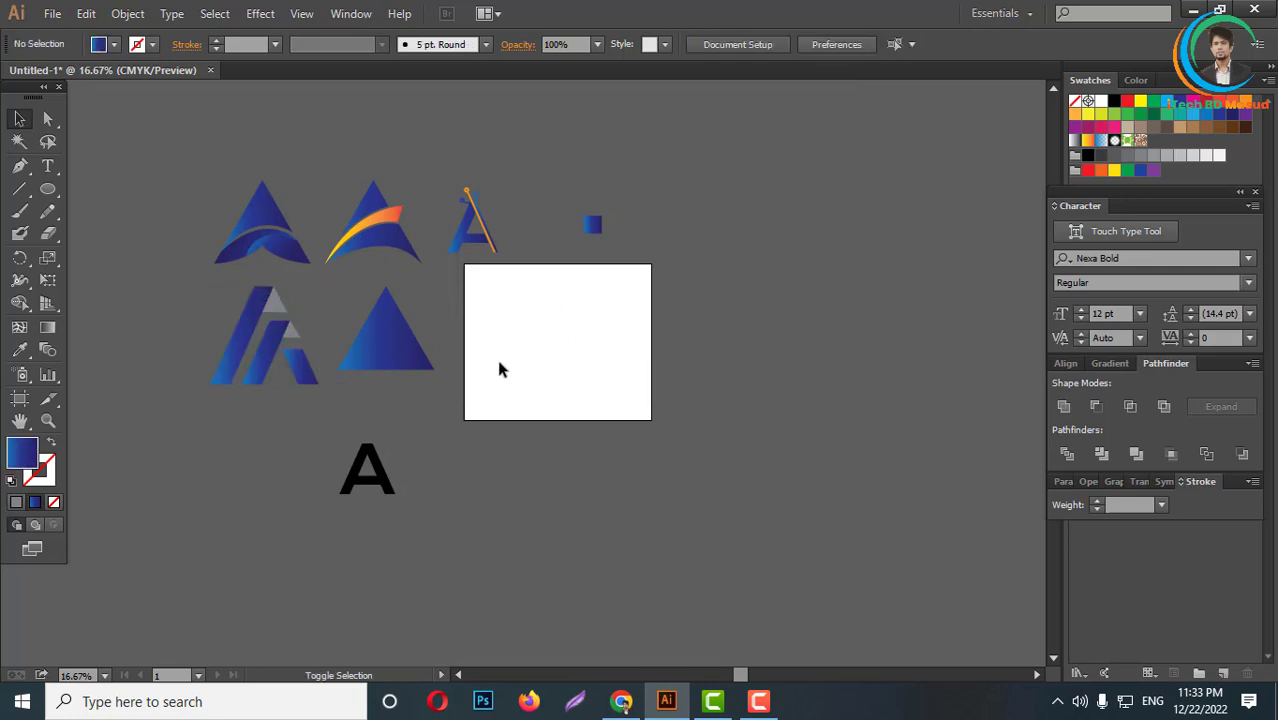
{"action": "scroll", "coordinate": [558, 381], "scroll_direction": "up", "scroll_amount": 2}
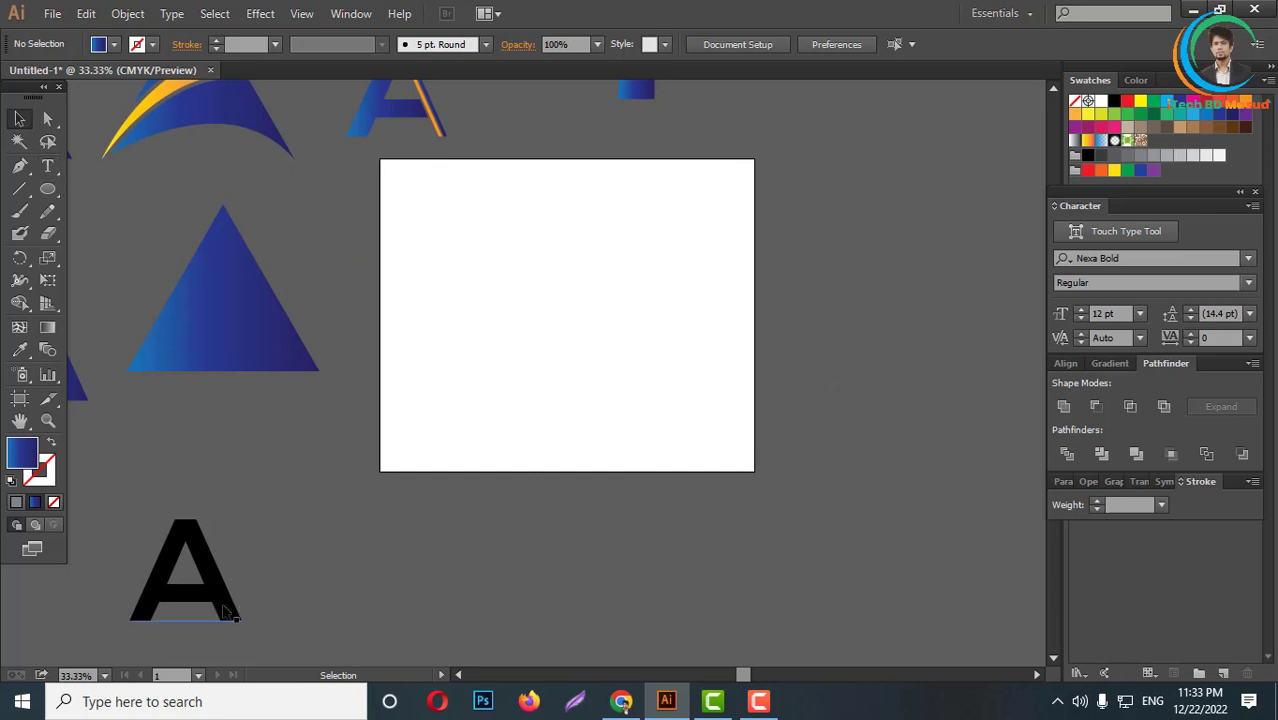
- Alt-drag a copy of the black A onto the artboard and convert it to outlines
{"action": "left_click_drag", "start_coordinate": [226, 612], "coordinate": [617, 389]}
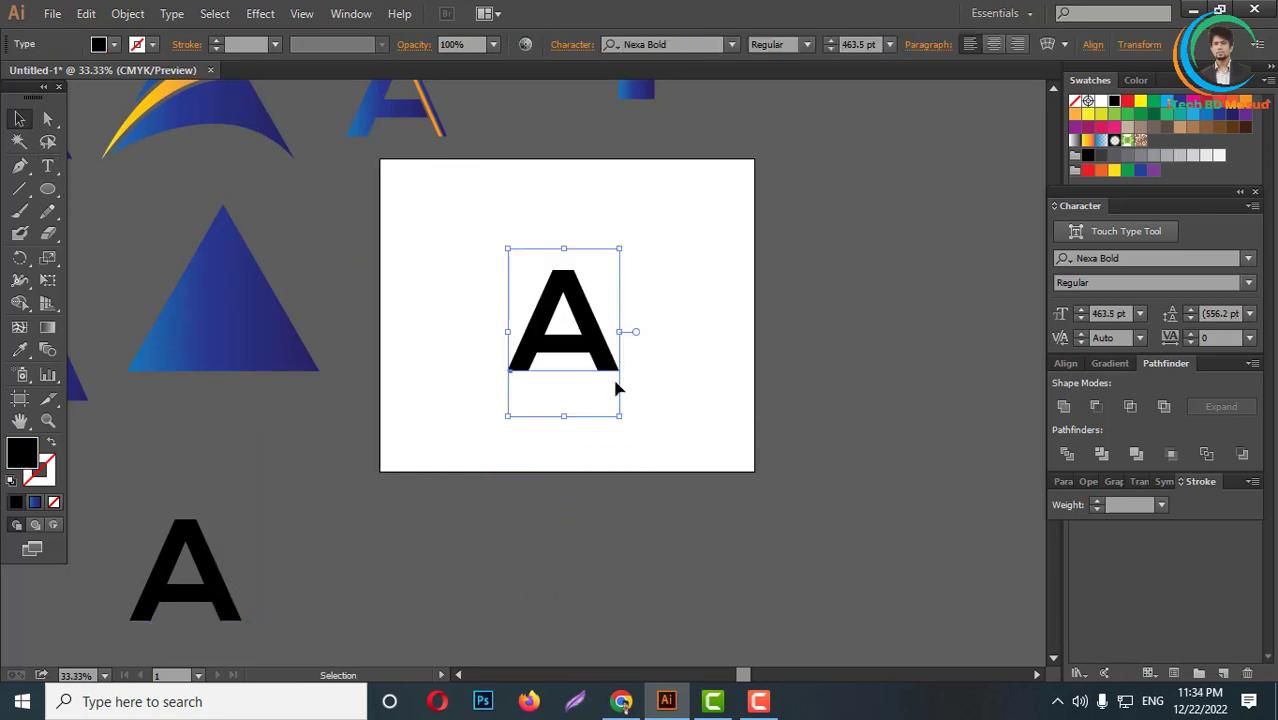
{"action": "scroll", "coordinate": [617, 389], "scroll_direction": "up", "scroll_amount": 1}
{"action": "scroll", "coordinate": [590, 400], "scroll_direction": "up", "scroll_amount": 2}
{"action": "right_click", "coordinate": [556, 314]}
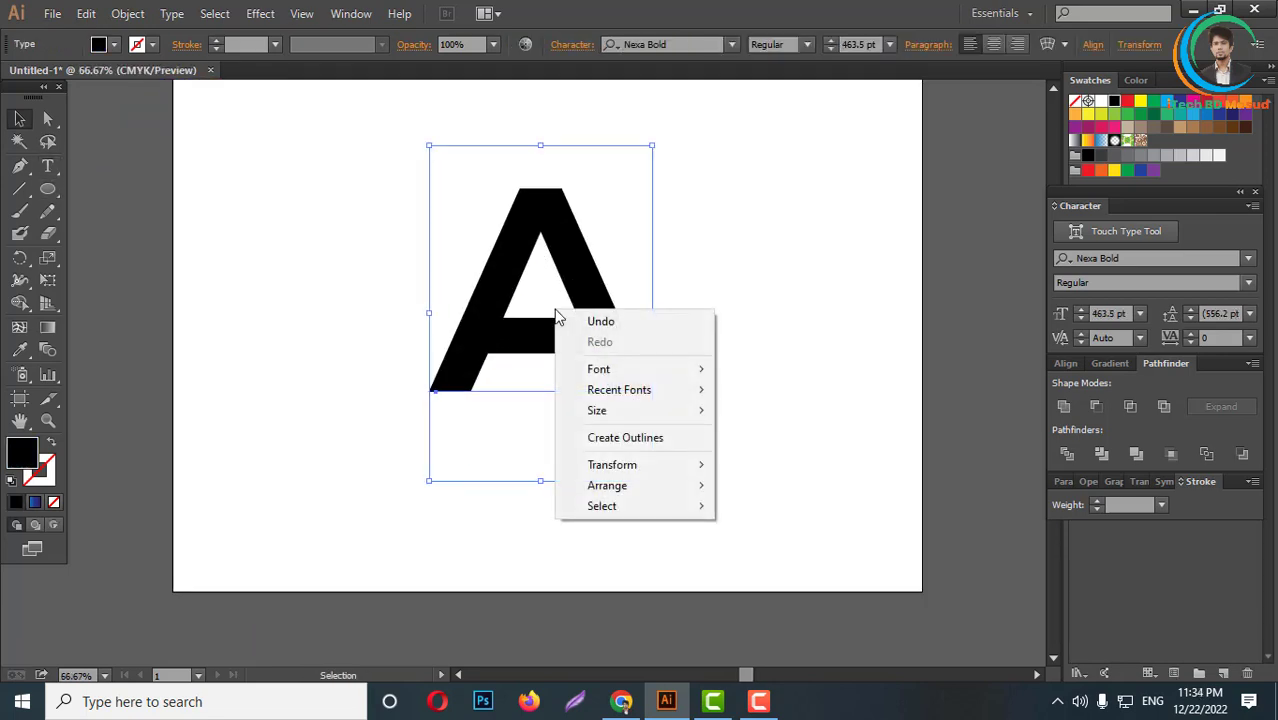
{"action": "left_click", "coordinate": [633, 437]}
{"action": "left_click", "coordinate": [615, 414]}
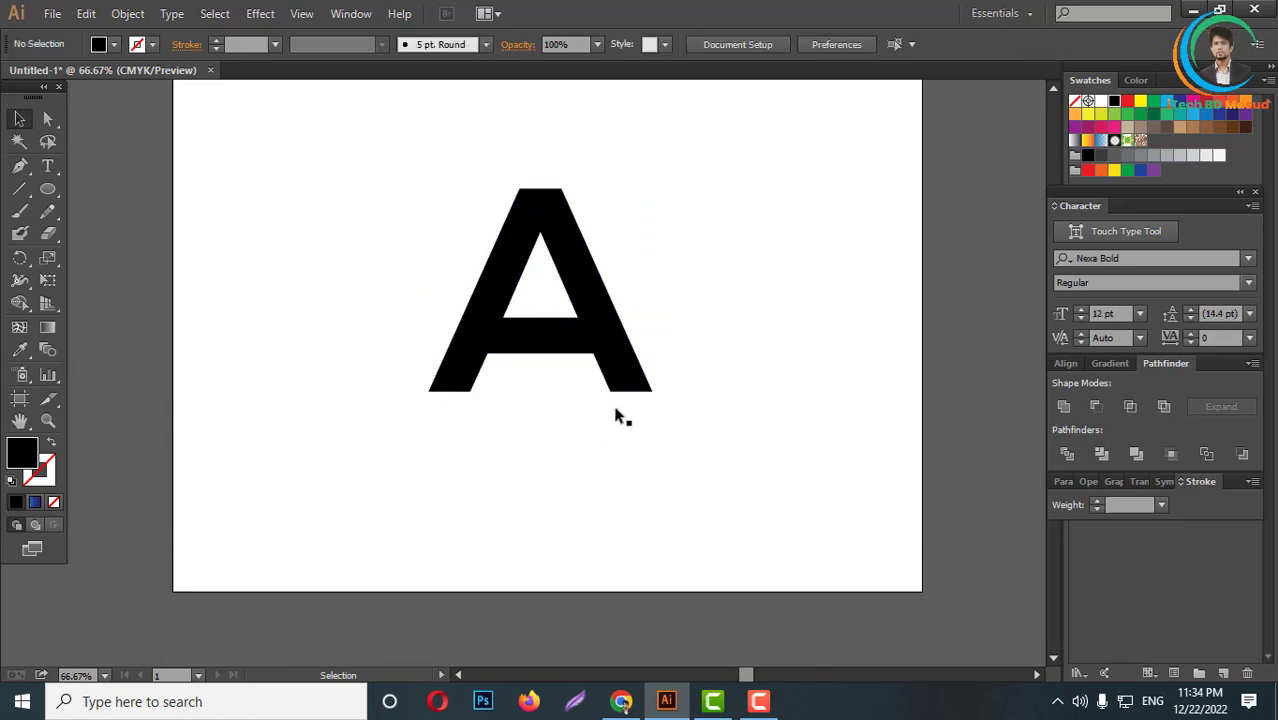
{"action": "scroll", "coordinate": [615, 414], "scroll_direction": "down", "scroll_amount": 2}
{"action": "scroll", "coordinate": [547, 378], "scroll_direction": "up", "scroll_amount": 3}
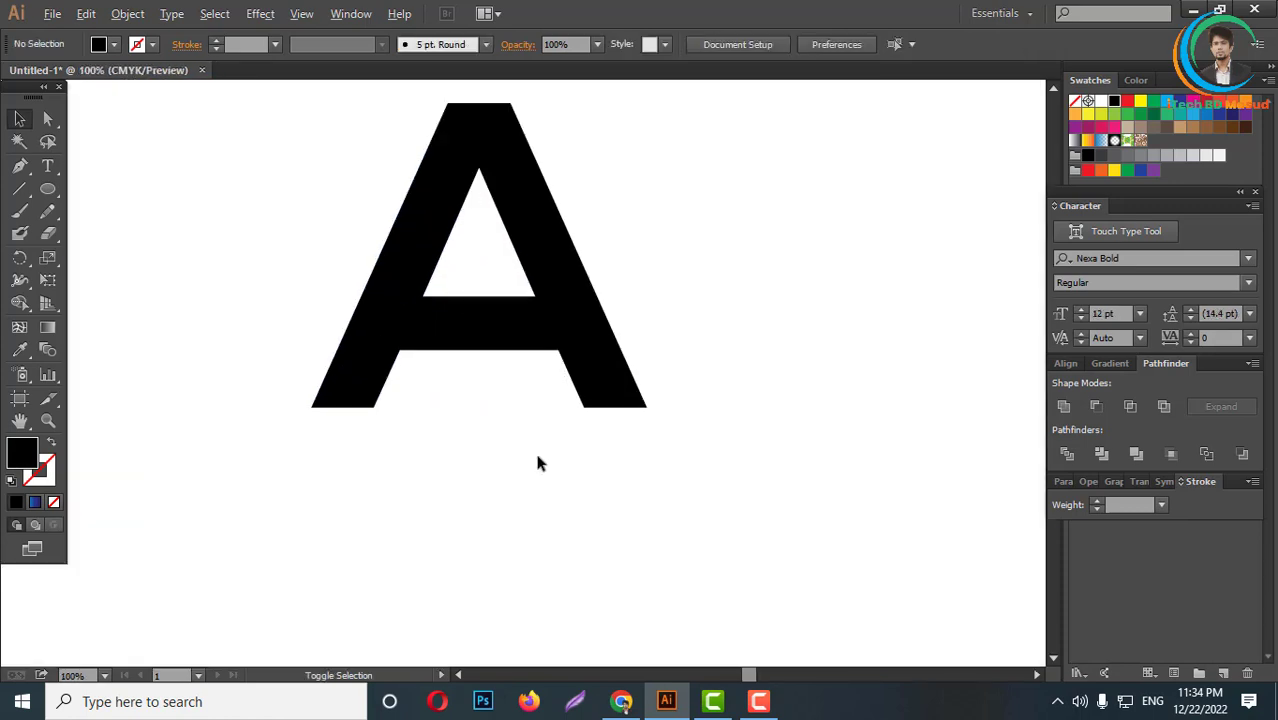
- Draw a triangle over the A's inner part and subtract it with Pathfinder Minus Front
{"action": "left_click", "coordinate": [20, 168]}
{"action": "left_click", "coordinate": [374, 407]}
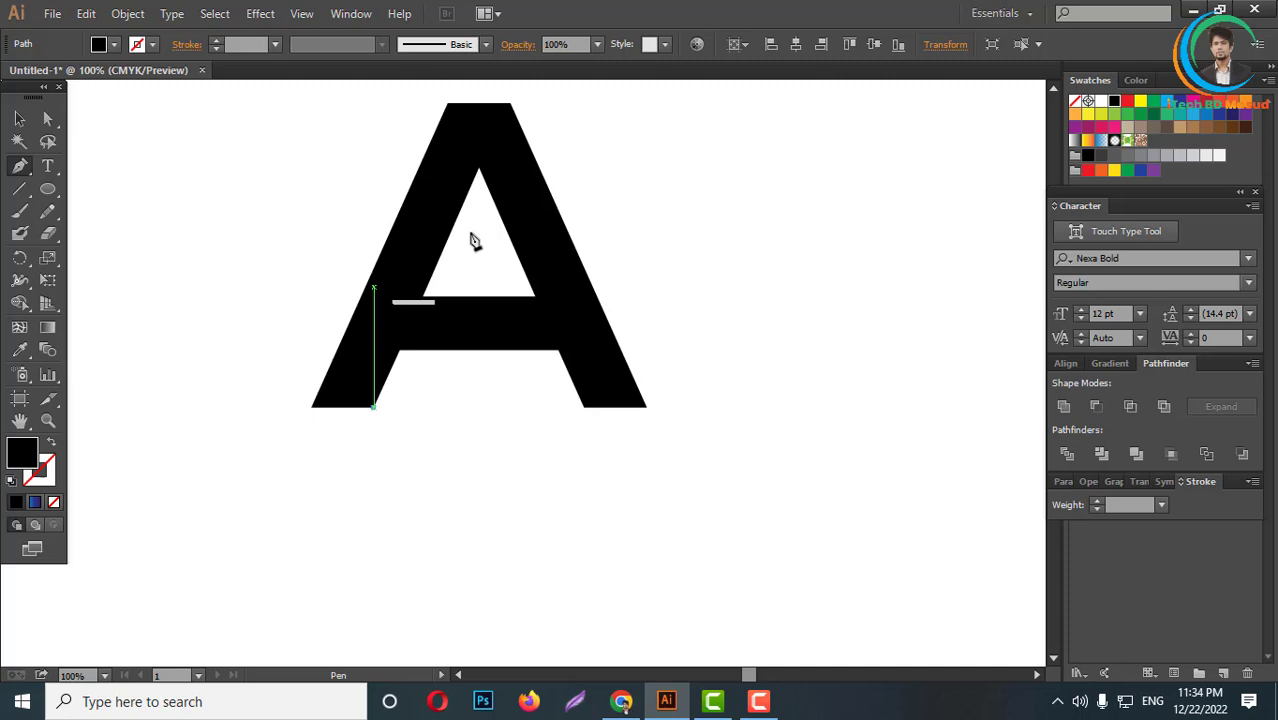
{"action": "left_click", "coordinate": [478, 166]}
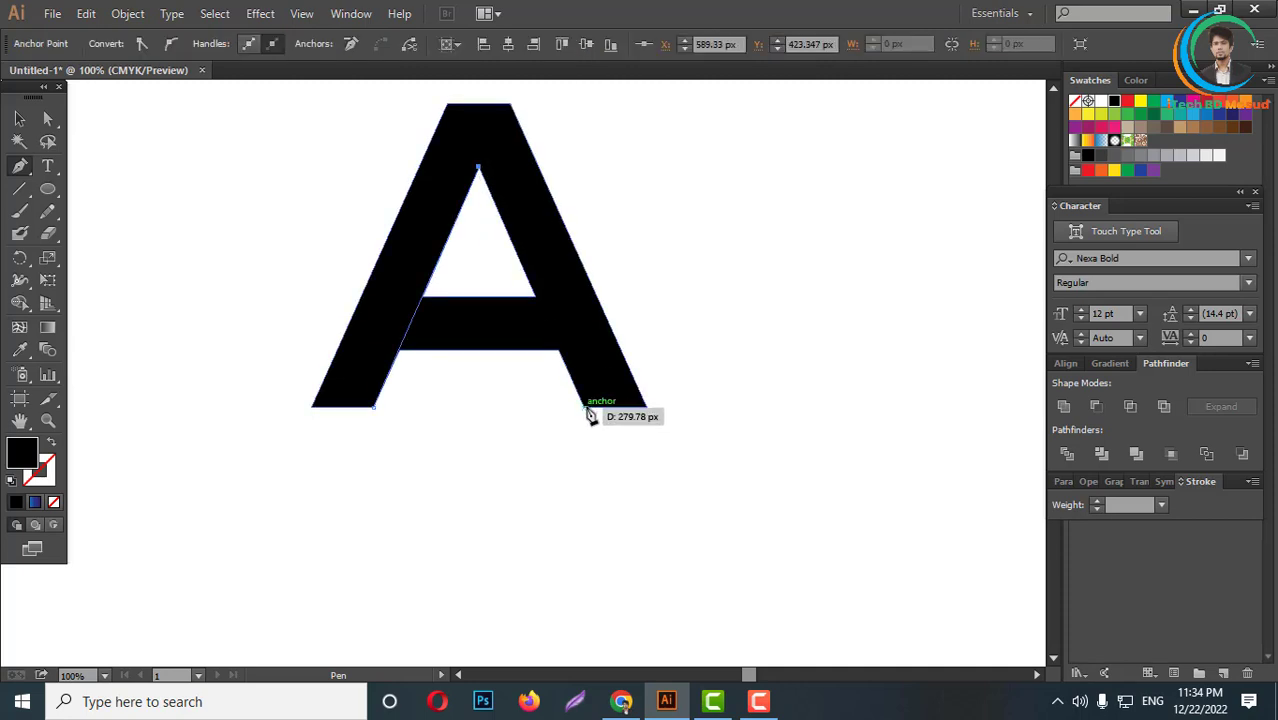
{"action": "left_click", "coordinate": [584, 408]}
{"action": "left_click", "coordinate": [48, 119]}
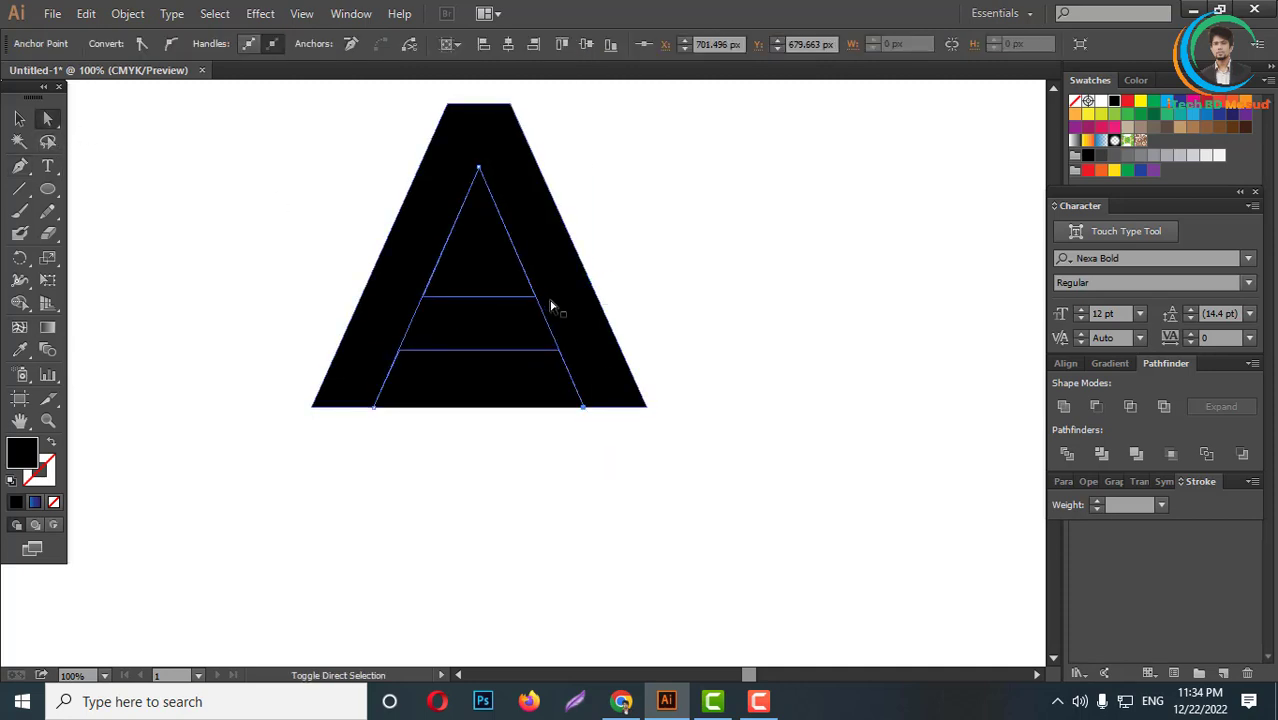
{"action": "left_click", "coordinate": [608, 402]}
{"action": "left_click", "coordinate": [1096, 406]}
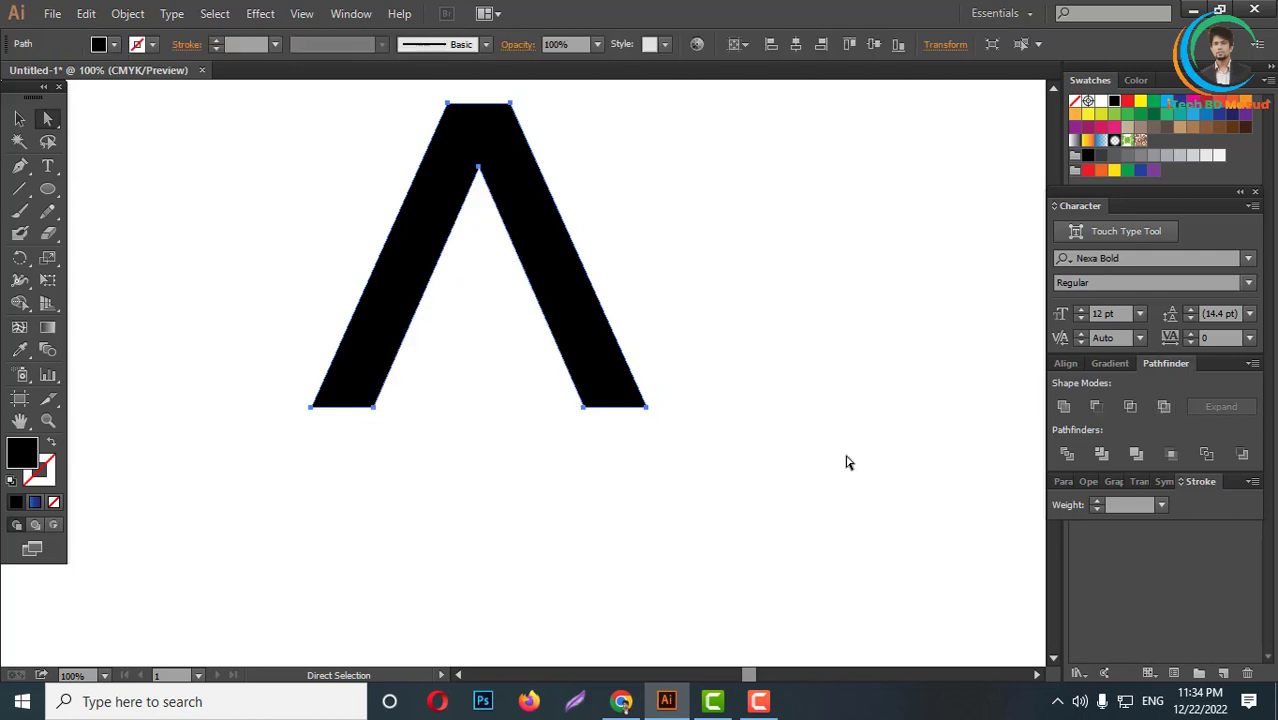
{"action": "left_click", "coordinate": [550, 280]}
{"action": "key", "text": "ctrl+minus"}
{"action": "key", "text": "ctrl+minus"}
{"action": "key", "text": "ctrl+minus"}
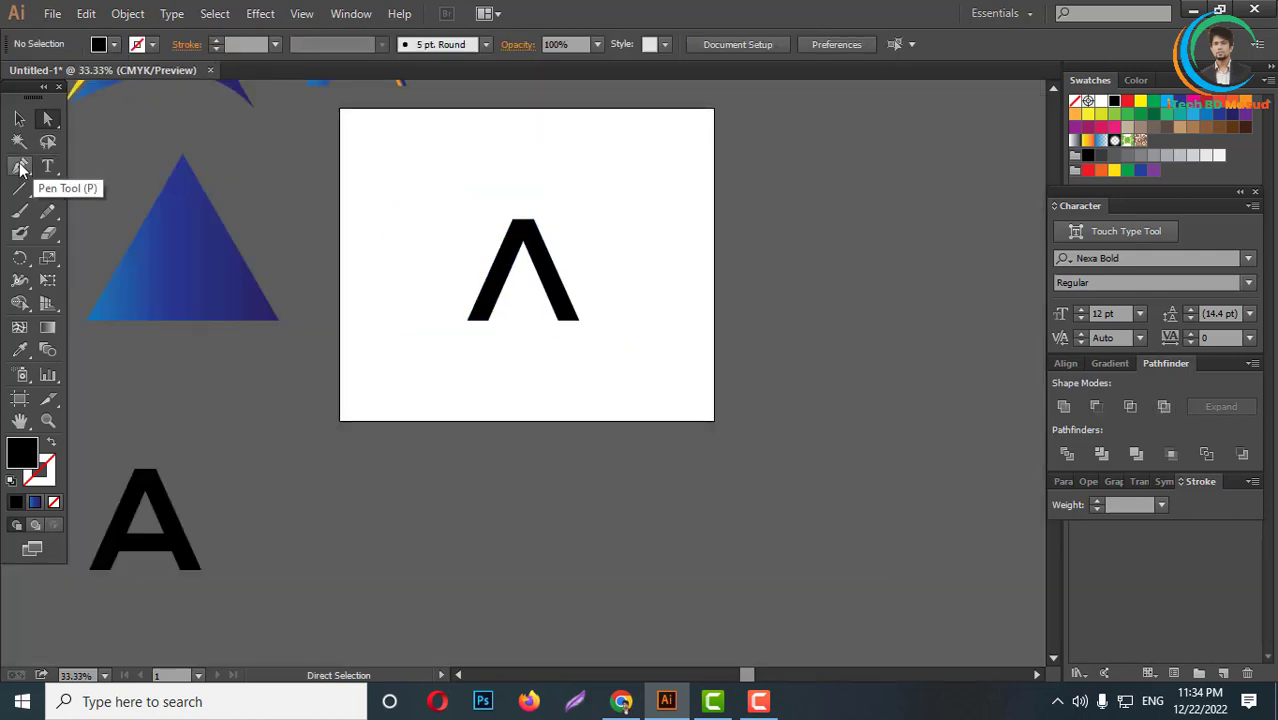
- Pen-draw a three-point open wave above the Λ, arching up then curving down
{"action": "left_click", "coordinate": [20, 168]}
{"action": "scroll", "coordinate": [533, 277], "scroll_direction": "up", "scroll_amount": 1}
{"action": "scroll", "coordinate": [397, 246], "scroll_direction": "up", "scroll_amount": 2, "text": "alt"}
{"action": "left_click", "coordinate": [415, 261]}
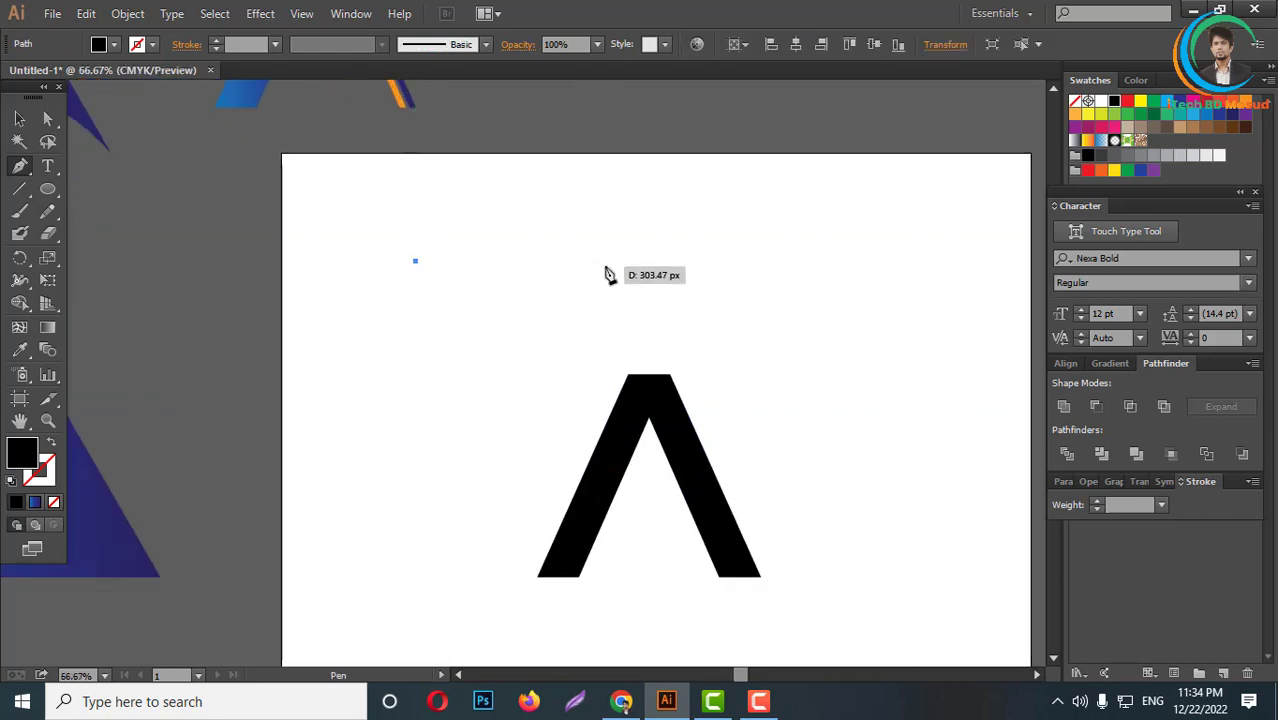
{"action": "left_click", "coordinate": [601, 262], "text": "shift"}
{"action": "mouse_move", "coordinate": [658, 350]}
{"action": "left_mouse_down"}
{"action": "mouse_move", "coordinate": [713, 342]}
{"action": "mouse_move", "coordinate": [690, 333]}
{"action": "mouse_move", "coordinate": [699, 344]}
{"action": "left_mouse_up"}
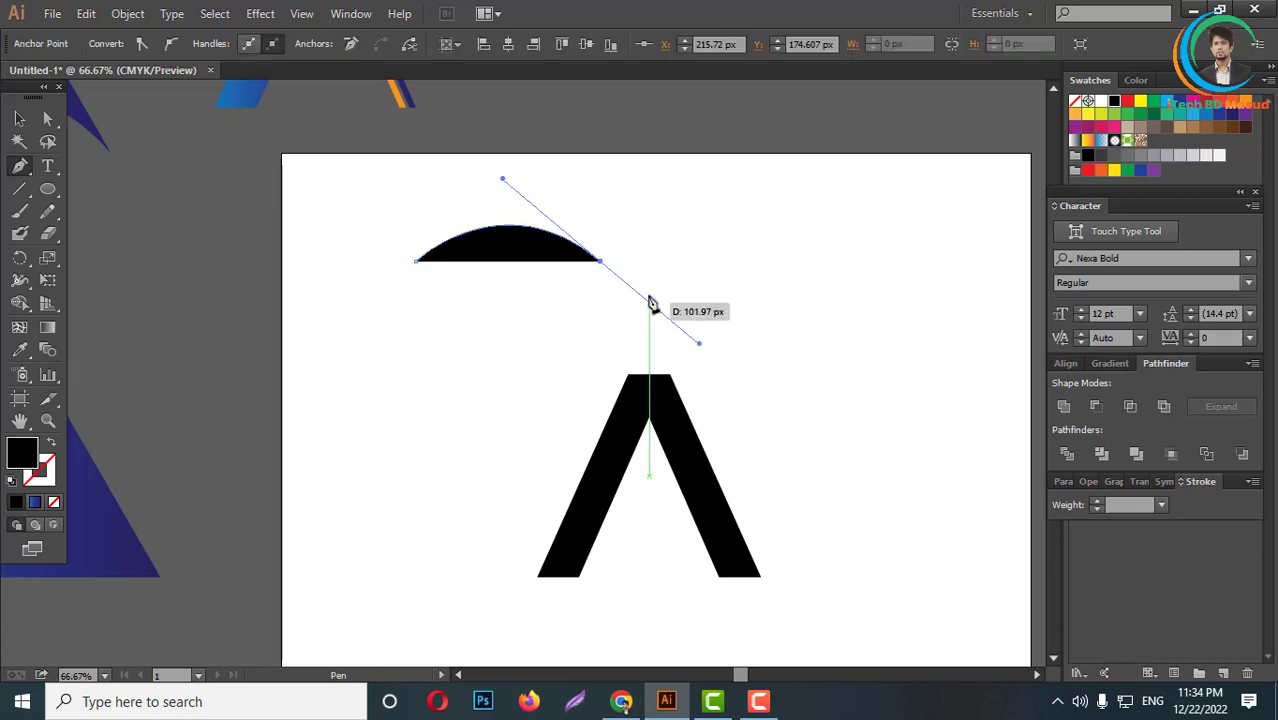
{"action": "left_click", "coordinate": [601, 262]}
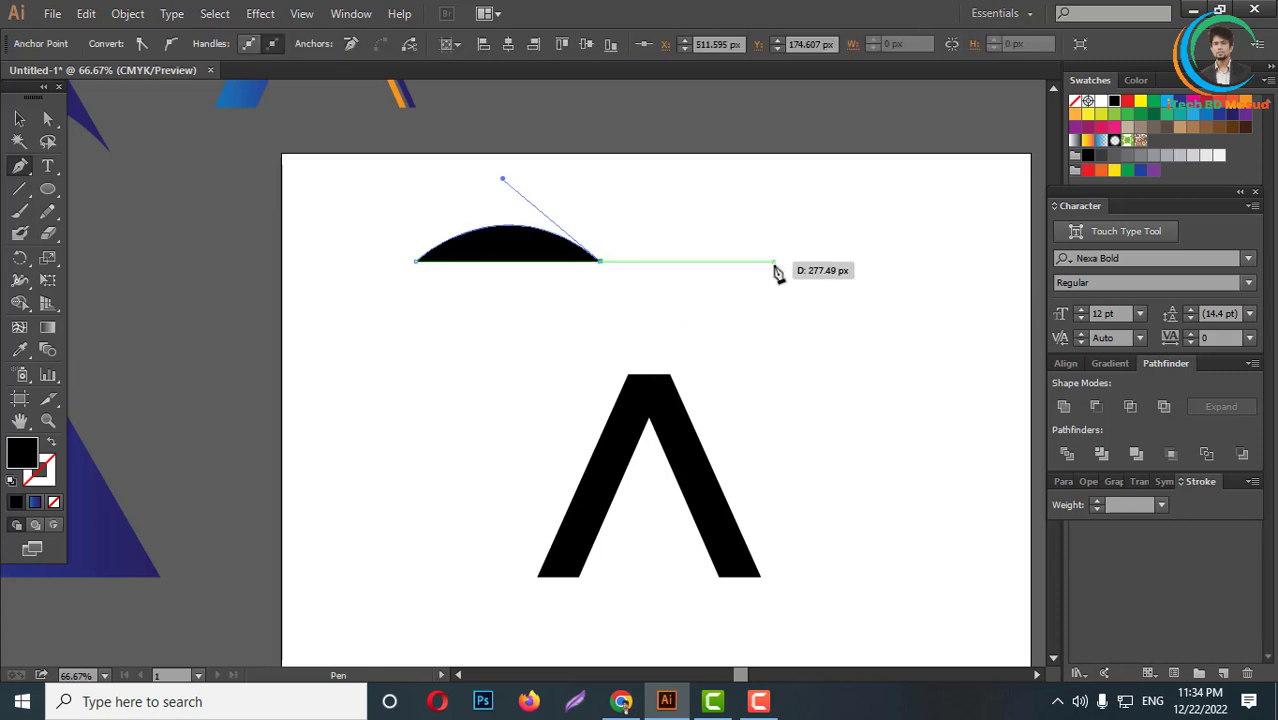
{"action": "left_click_drag", "start_coordinate": [778, 262], "coordinate": [867, 181]}
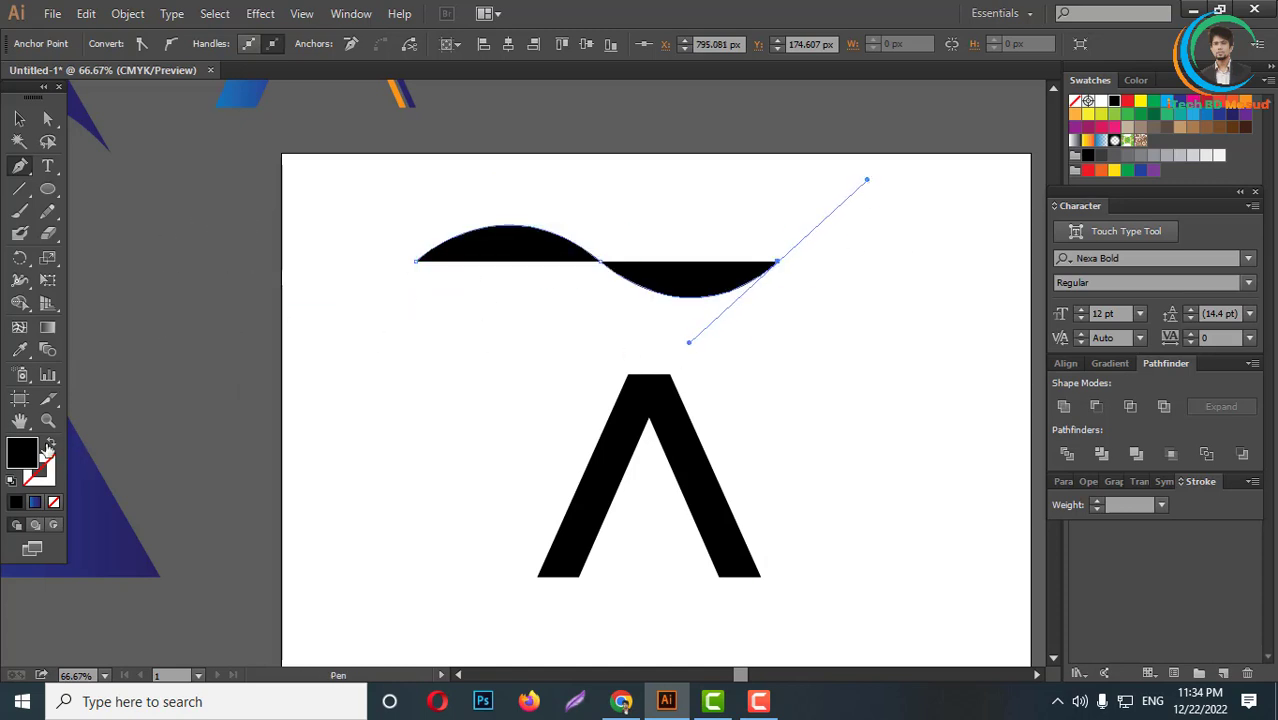
- Swap fill and stroke on the wave and raise its stroke weight to 60 pt
{"action": "left_click", "coordinate": [52, 443]}
{"action": "left_click", "coordinate": [20, 119]}
{"action": "left_click", "coordinate": [792, 346]}
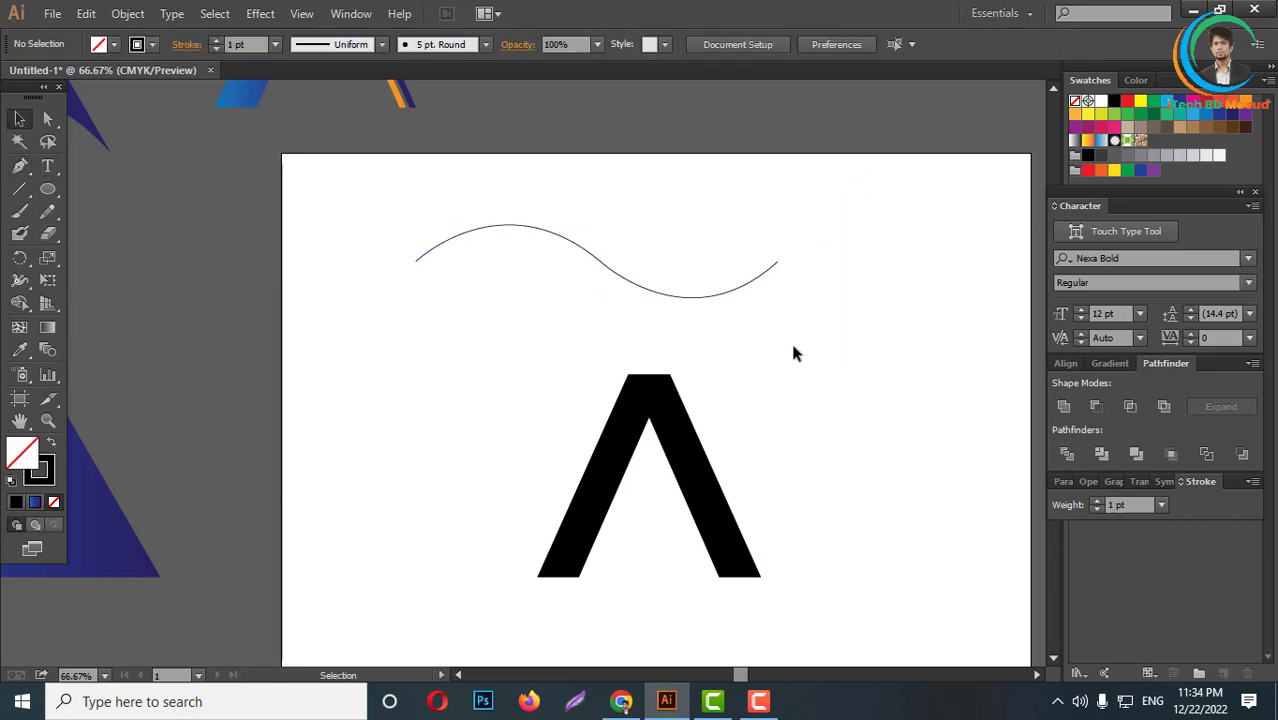
{"action": "left_click_drag", "start_coordinate": [527, 195], "coordinate": [582, 345]}
{"action": "scroll", "coordinate": [257, 44], "scroll_direction": "up", "scroll_amount": 5}
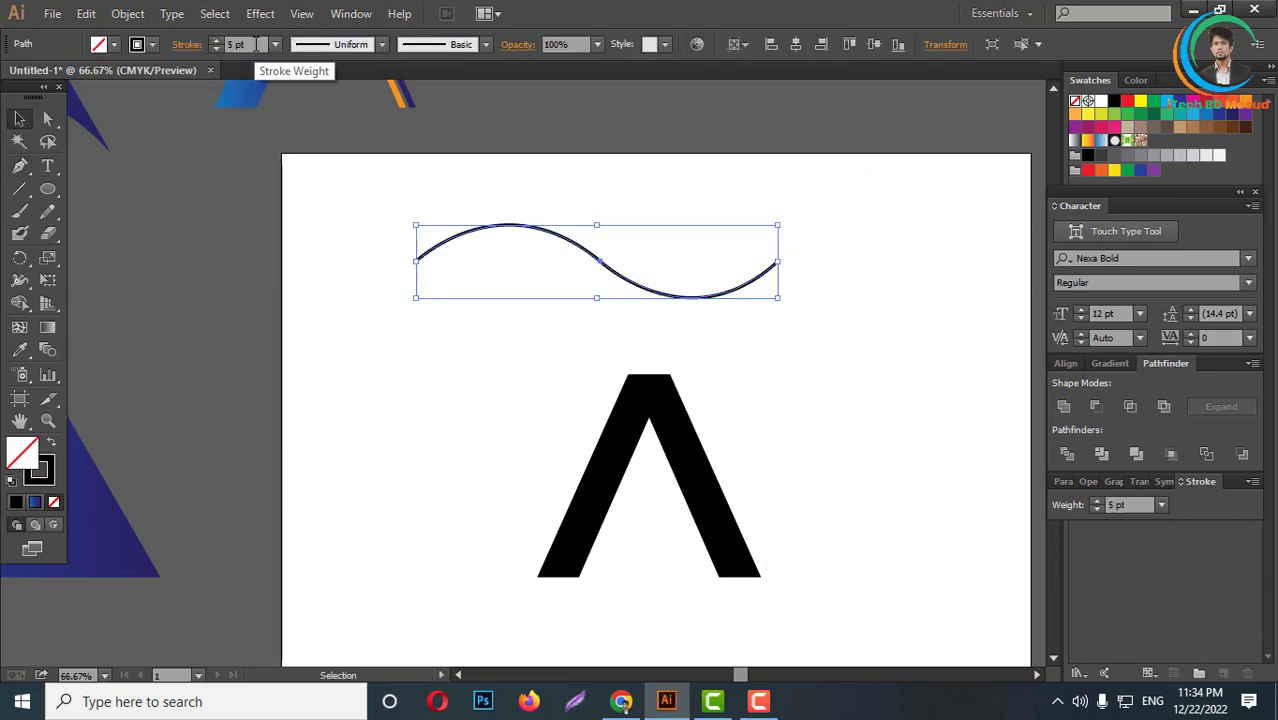
{"action": "scroll", "coordinate": [257, 44], "scroll_direction": "up", "scroll_amount": 8}
{"action": "scroll", "coordinate": [257, 44], "scroll_direction": "up", "scroll_amount": 8}
{"action": "scroll", "coordinate": [257, 44], "scroll_direction": "up", "scroll_amount": 8}
{"action": "scroll", "coordinate": [257, 44], "scroll_direction": "up", "scroll_amount": 8}
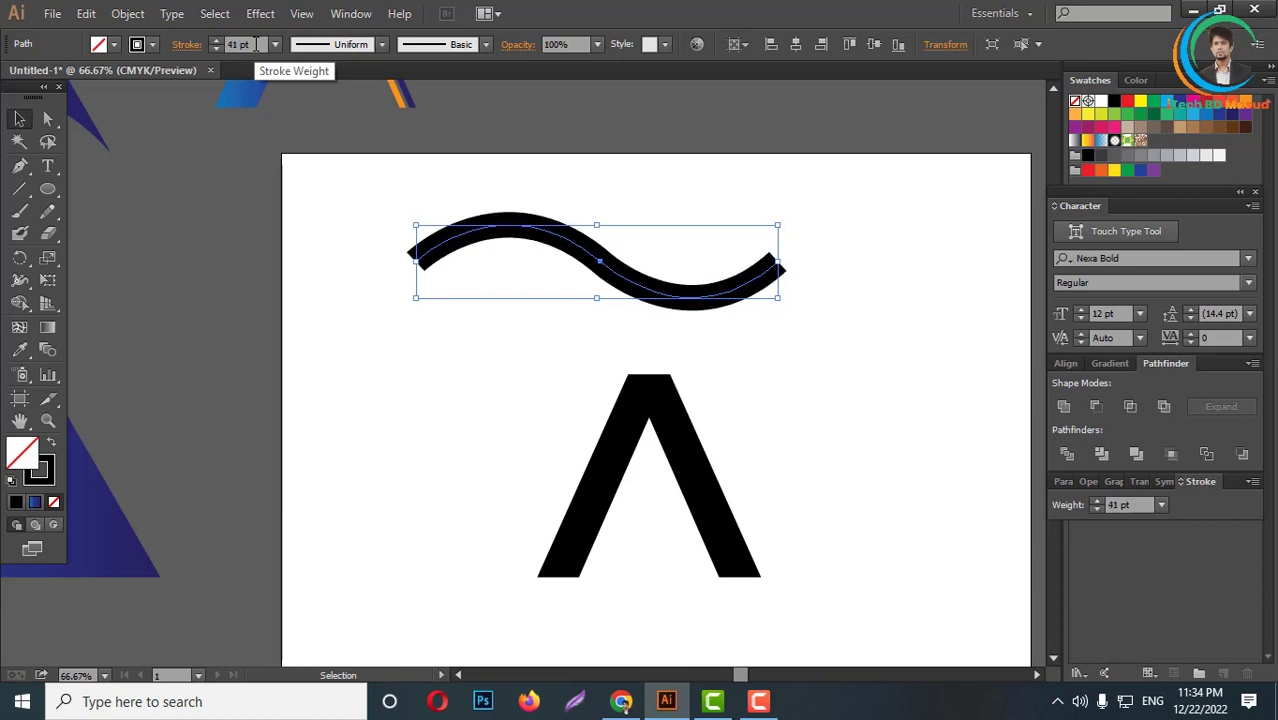
{"action": "scroll", "coordinate": [257, 44], "scroll_direction": "up", "scroll_amount": 9}
{"action": "scroll", "coordinate": [257, 44], "scroll_direction": "up", "scroll_amount": 3}
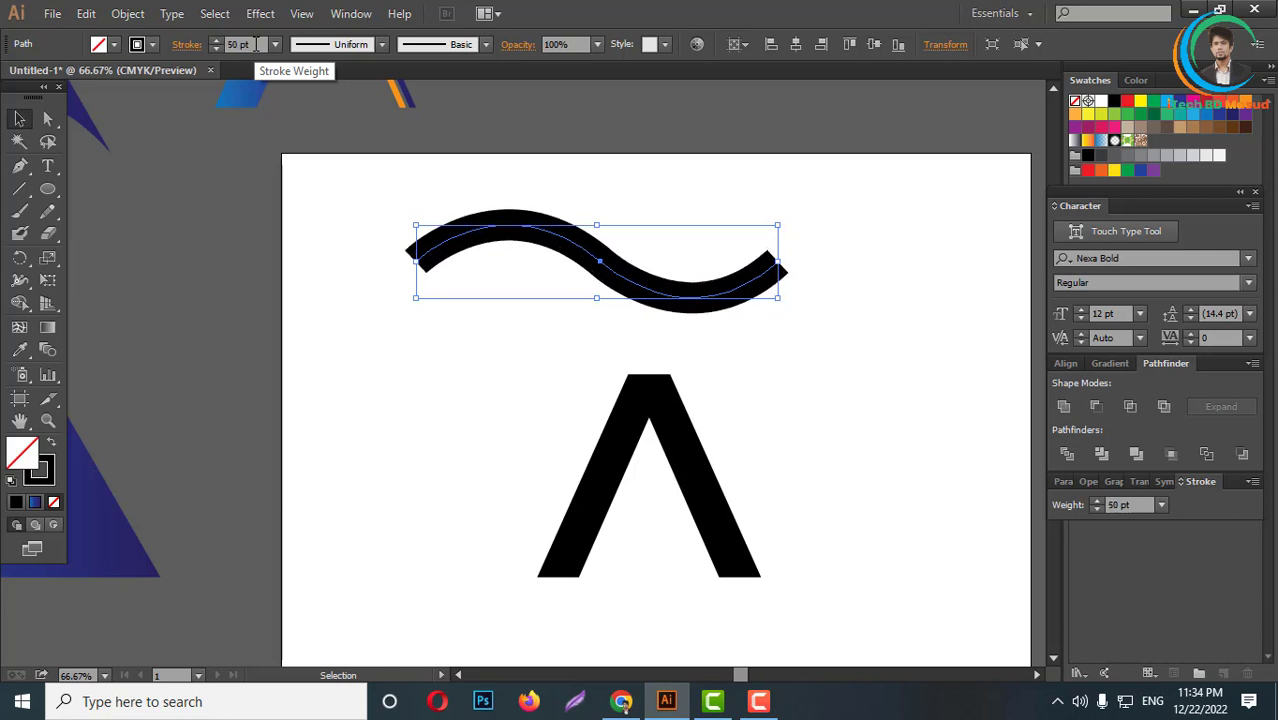
- Apply Width Profile 1 so the wave's stroke tapers at both ends
{"action": "left_click", "coordinate": [382, 44]}
{"action": "left_click", "coordinate": [322, 106]}
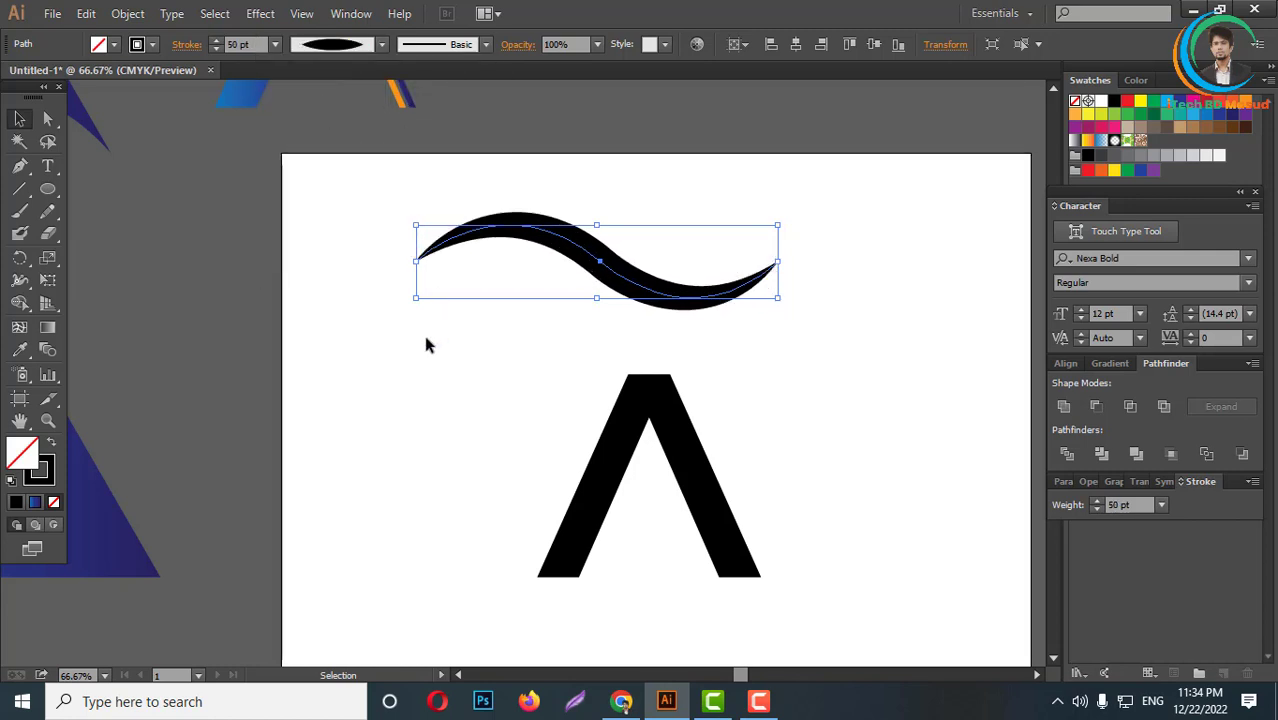
{"action": "left_click", "coordinate": [424, 345]}
{"action": "left_click_drag", "start_coordinate": [531, 178], "coordinate": [480, 328]}
{"action": "scroll", "coordinate": [230, 44], "scroll_direction": "up", "scroll_amount": 5}
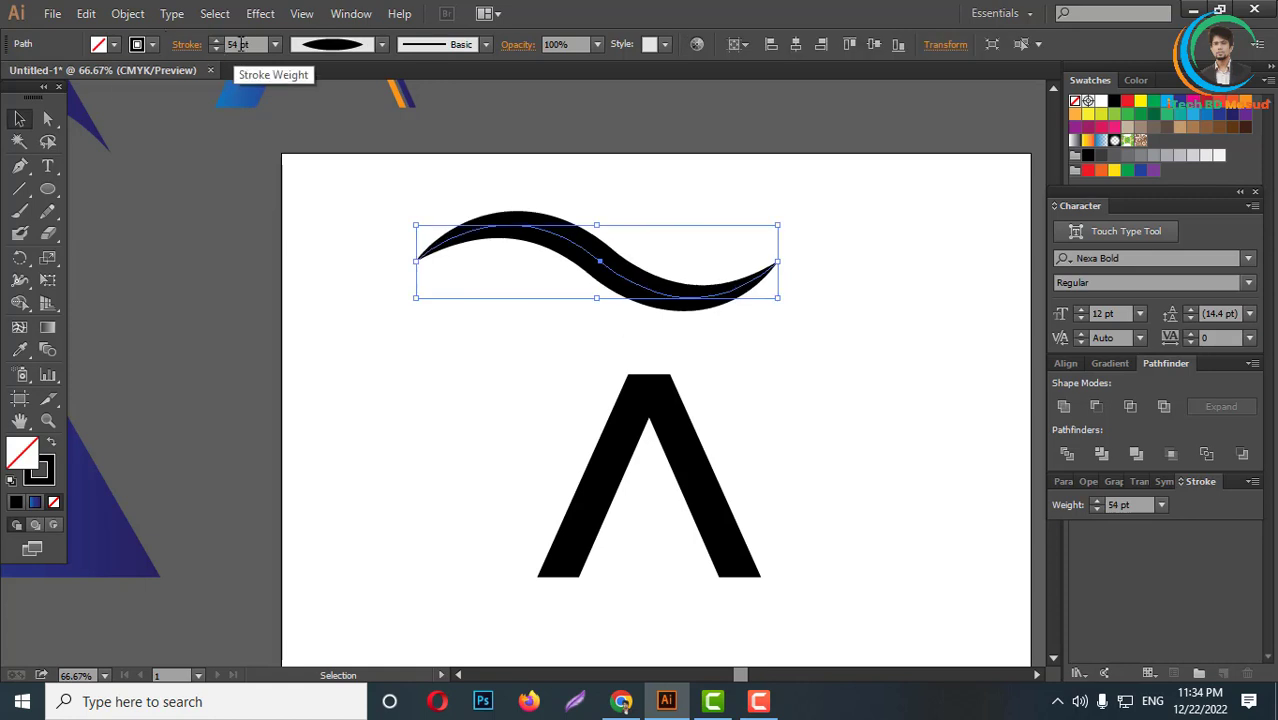
{"action": "scroll", "coordinate": [230, 44], "scroll_direction": "up", "scroll_amount": 5}
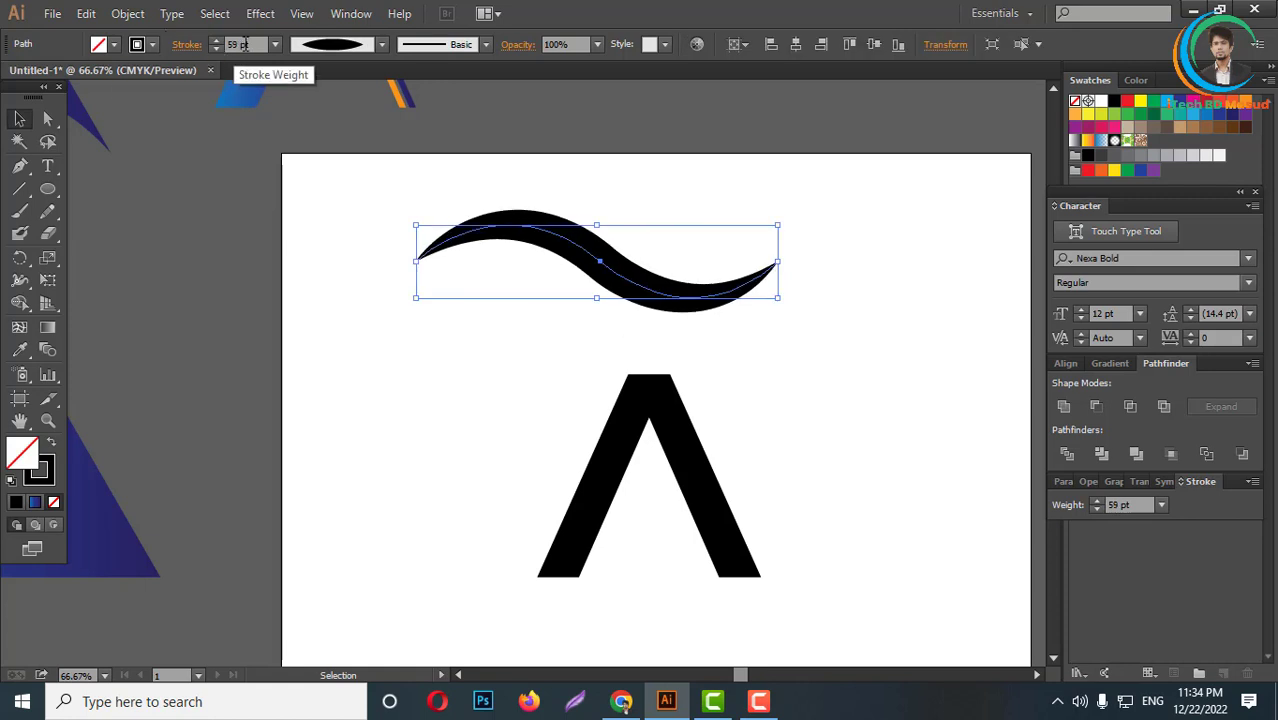
{"action": "left_click", "coordinate": [128, 14]}
- Expand the wave's appearance and scale and position it across the middle of the Λ
{"action": "left_click", "coordinate": [186, 244]}
{"action": "left_click", "coordinate": [422, 172]}
{"action": "scroll", "coordinate": [613, 294], "scroll_direction": "down", "scroll_amount": 2}
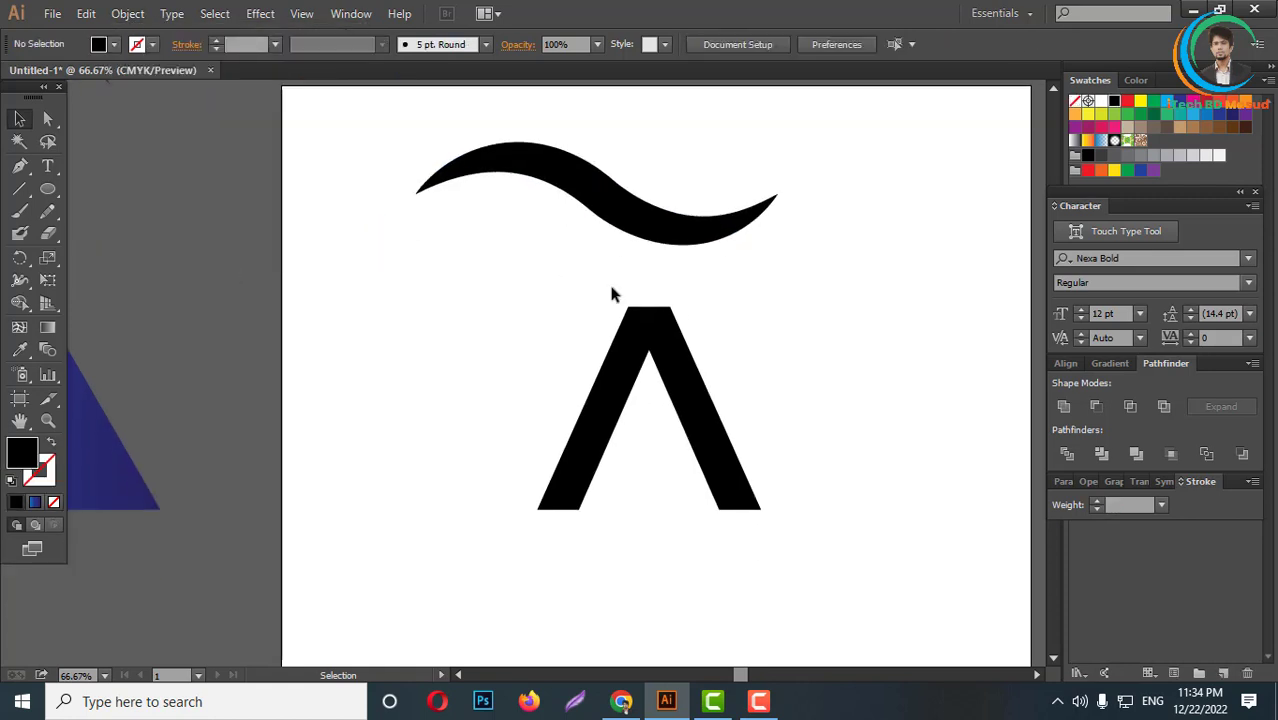
{"action": "left_click_drag", "start_coordinate": [634, 219], "coordinate": [697, 455]}
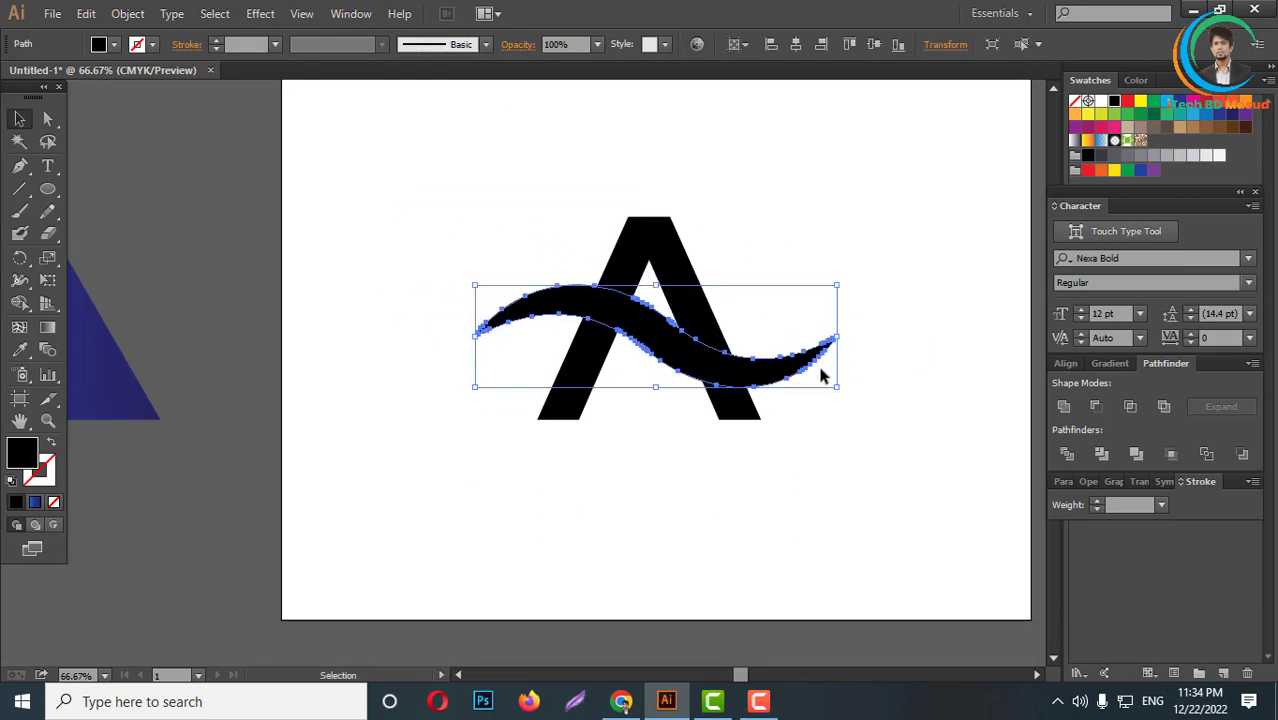
{"action": "scroll", "coordinate": [824, 371], "scroll_direction": "up", "scroll_amount": 2}
{"action": "left_click_drag", "start_coordinate": [850, 317], "coordinate": [784, 317]}
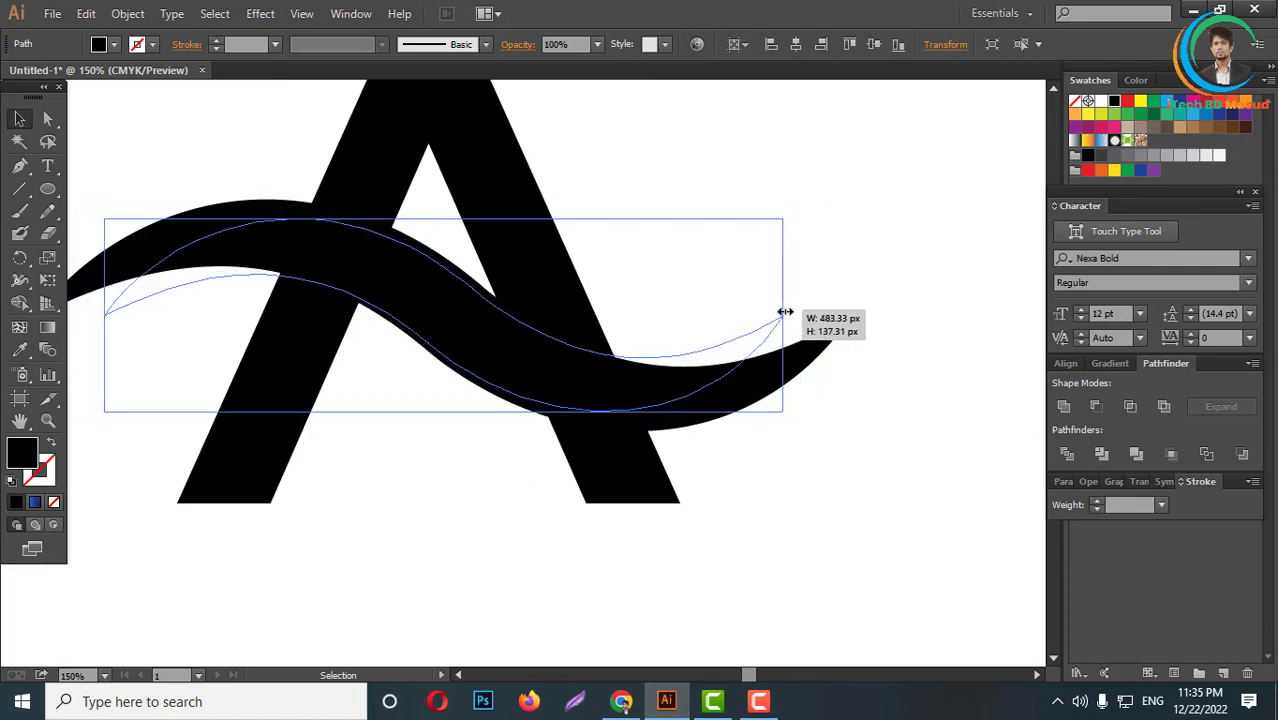
{"action": "mouse_move", "coordinate": [722, 392]}
{"action": "left_mouse_down"}
{"action": "mouse_move", "coordinate": [798, 257]}
{"action": "mouse_move", "coordinate": [801, 268]}
{"action": "left_mouse_up"}
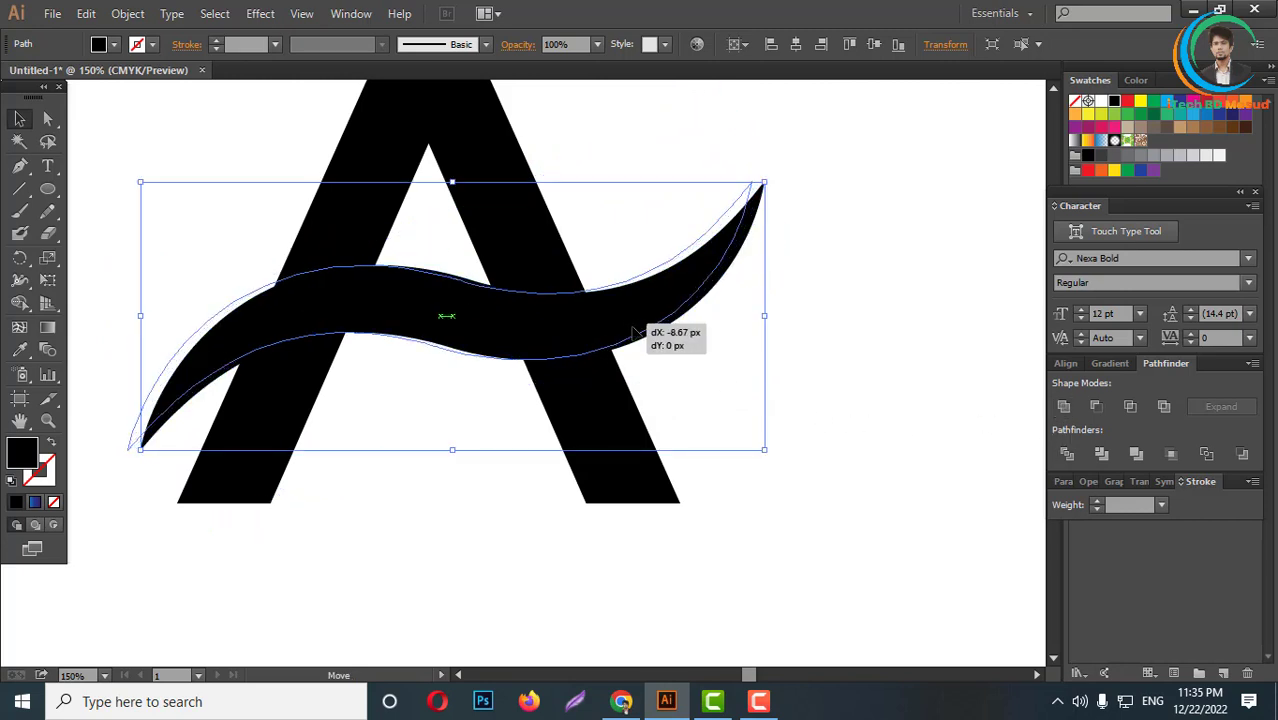
{"action": "left_click_drag", "start_coordinate": [657, 344], "coordinate": [650, 387]}
- Marquee-select both the Λ and the wave together
{"action": "left_click", "coordinate": [790, 355]}
{"action": "scroll", "coordinate": [720, 380], "scroll_direction": "down", "scroll_amount": 4}
{"action": "key", "text": "ctrl+1"}
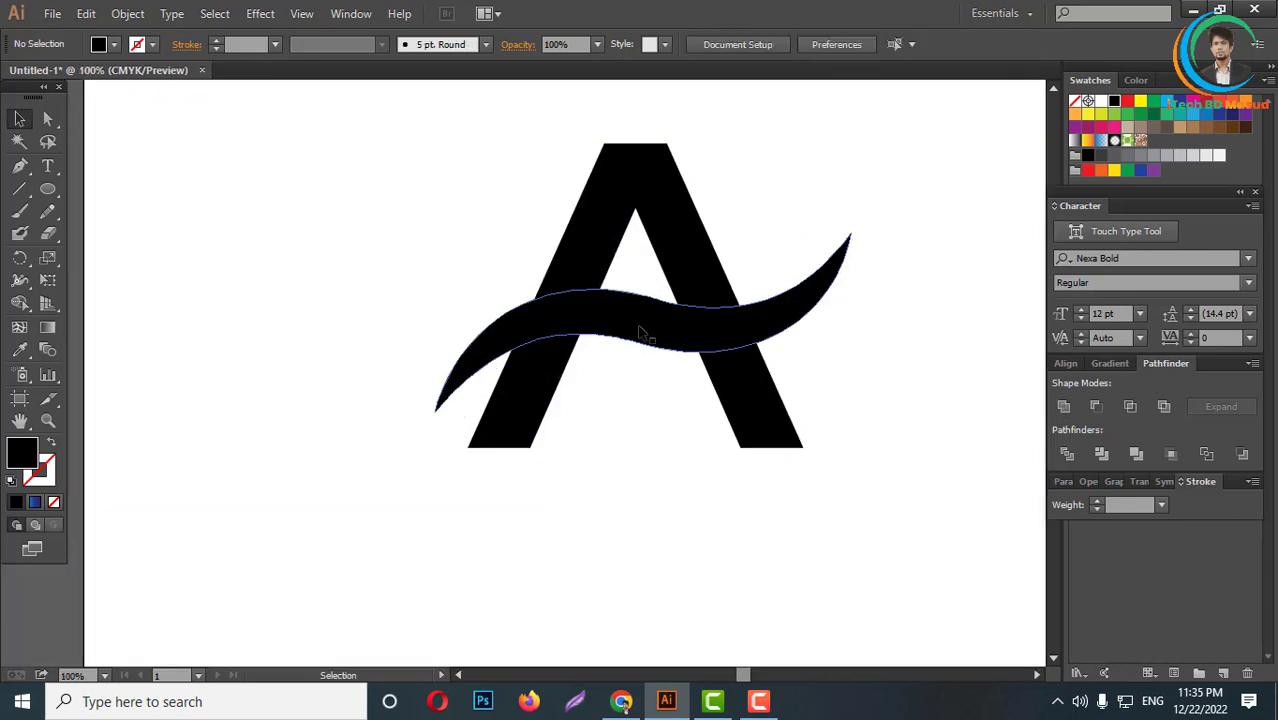
{"action": "left_click", "coordinate": [469, 366]}
{"action": "left_click_drag", "start_coordinate": [495, 235], "coordinate": [878, 418]}
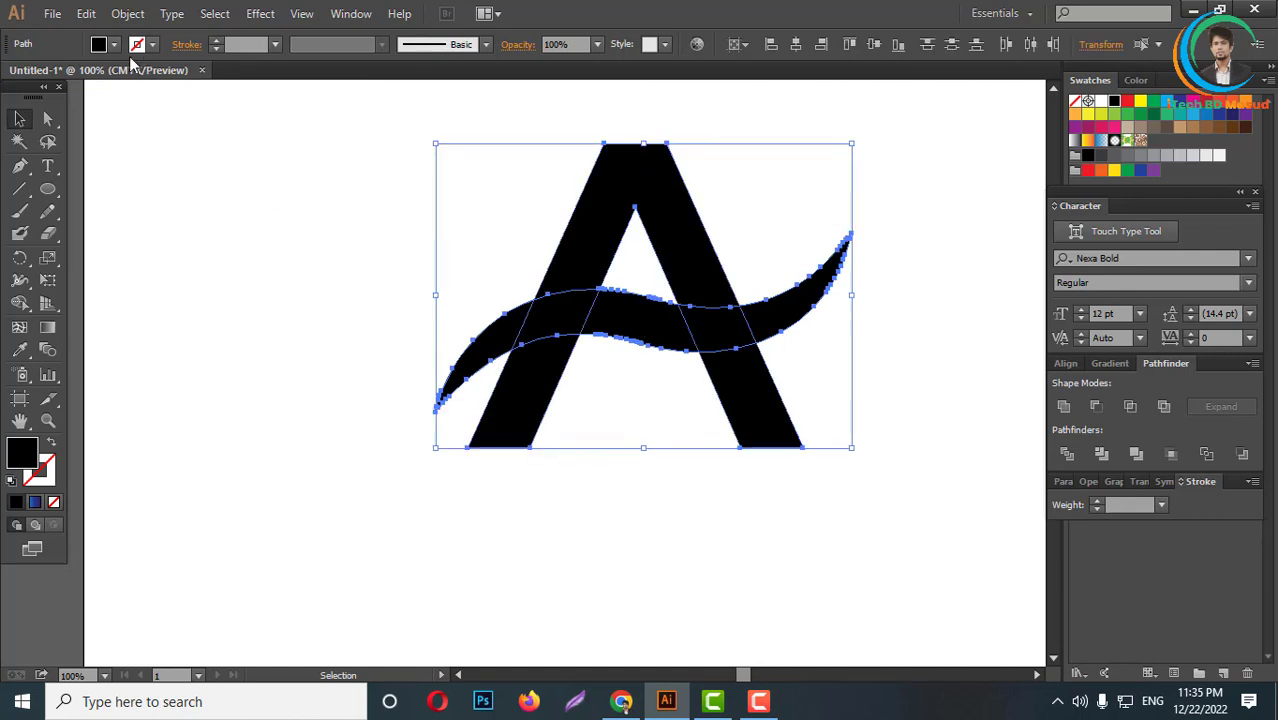
- Apply an 11 px Offset Path to the selected A and wave
{"action": "left_click", "coordinate": [127, 13]}
{"action": "mouse_move", "coordinate": [148, 391]}
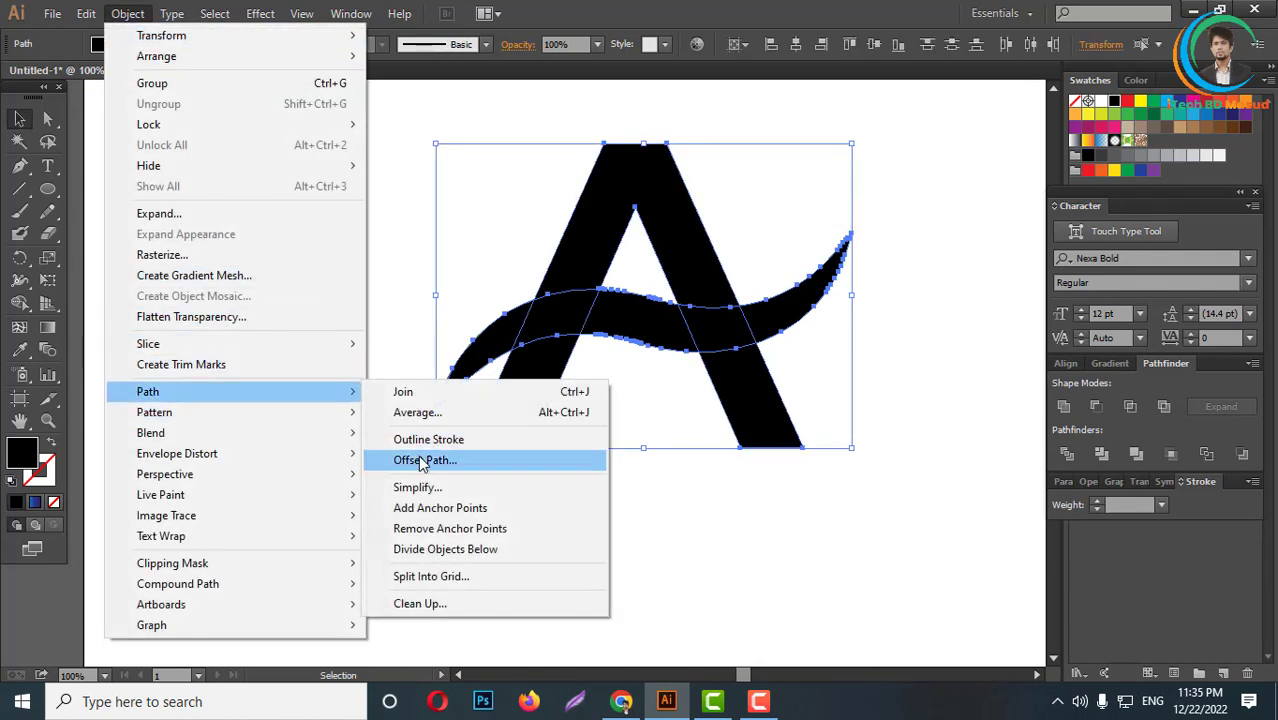
{"action": "left_click", "coordinate": [422, 462]}
{"action": "left_click", "coordinate": [888, 354]}
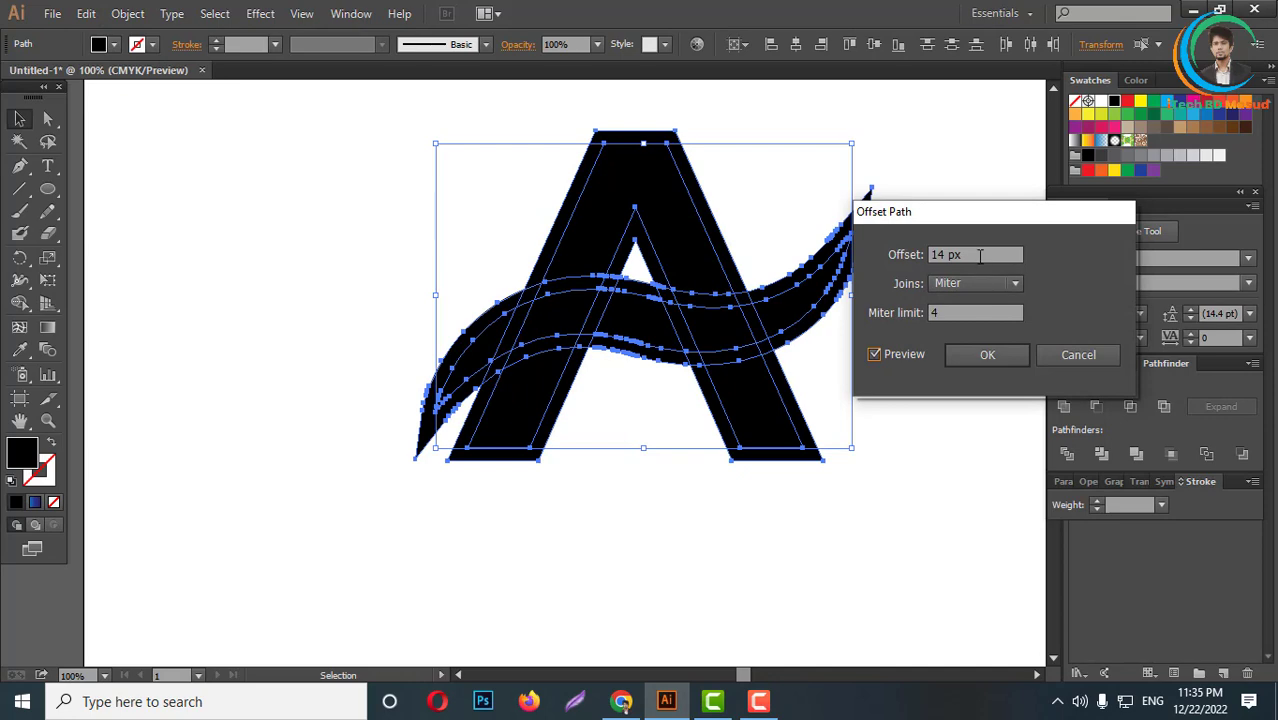
{"action": "key", "text": "Down"}
{"action": "key", "text": "Down"}
{"action": "key", "text": "Down"}
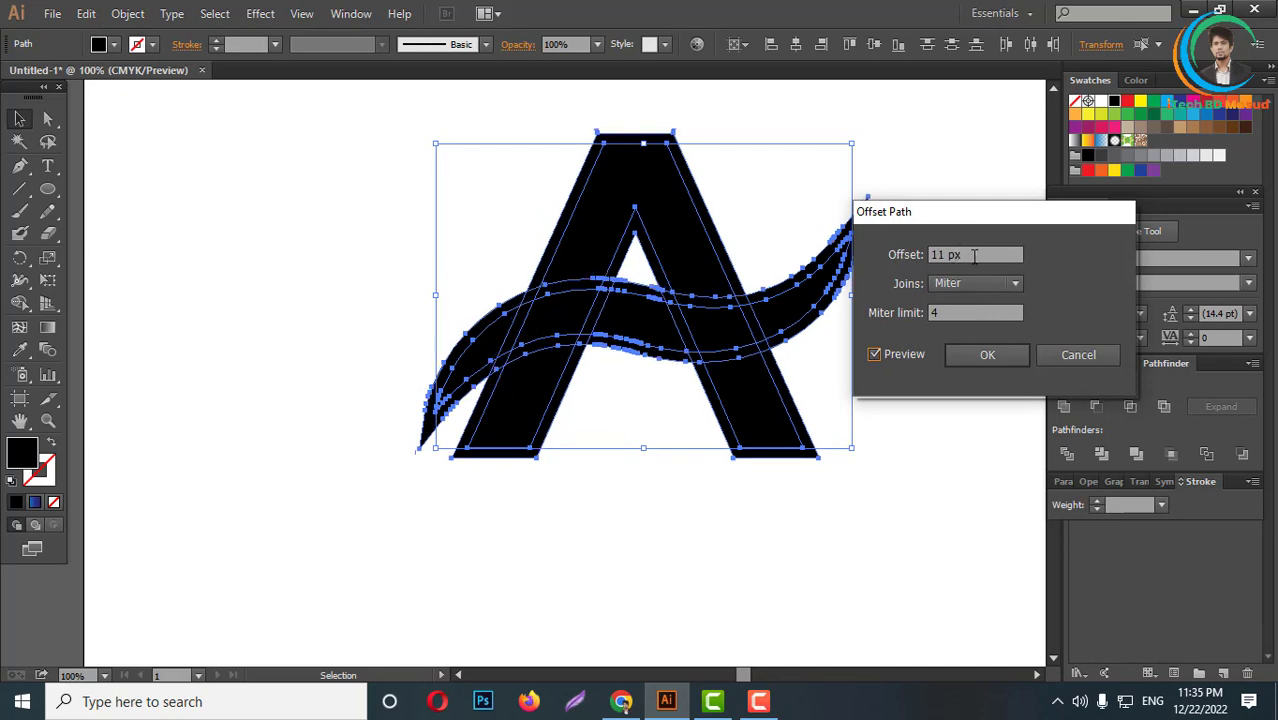
{"action": "left_click", "coordinate": [987, 354]}
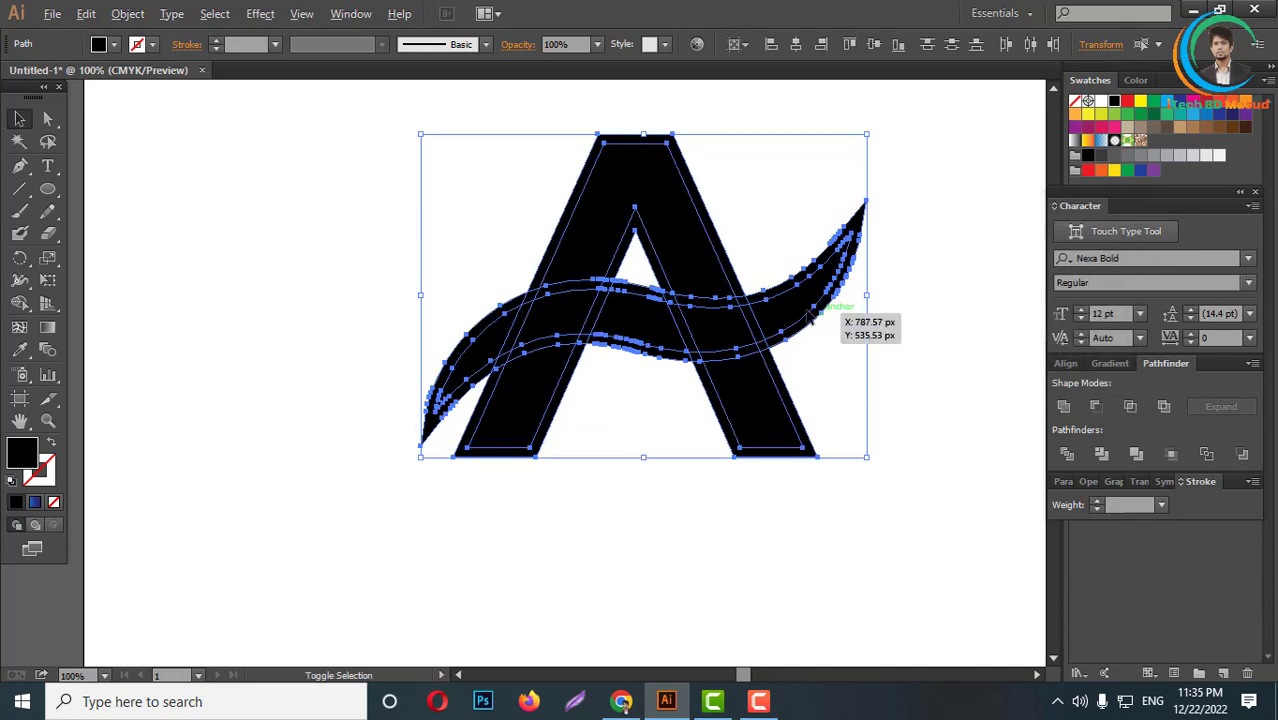
{"action": "scroll", "coordinate": [808, 315], "scroll_direction": "up", "scroll_amount": 2}
- Shape Builder: delete the wave pieces in the counter and above the band, plus edge slivers
{"action": "key", "text": "shift+m"}
{"action": "scroll", "coordinate": [382, 400], "scroll_direction": "up", "scroll_amount": 1}
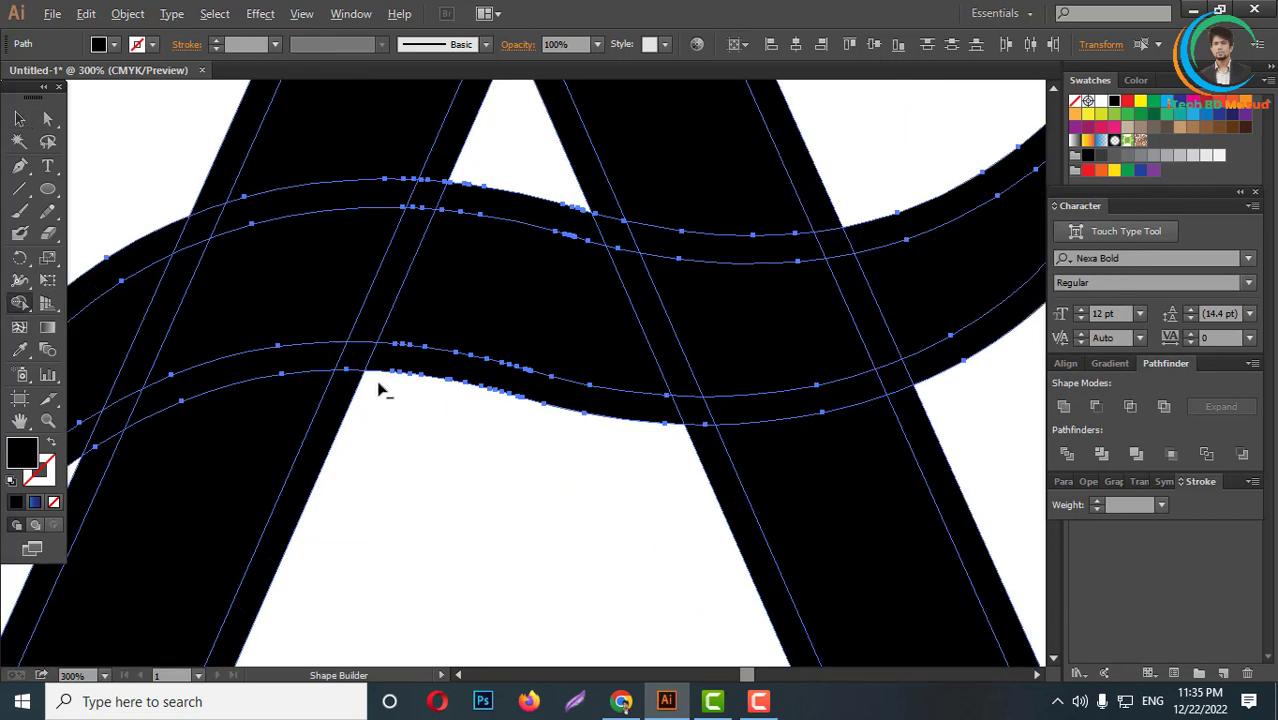
{"action": "left_click", "coordinate": [362, 370], "text": "alt"}
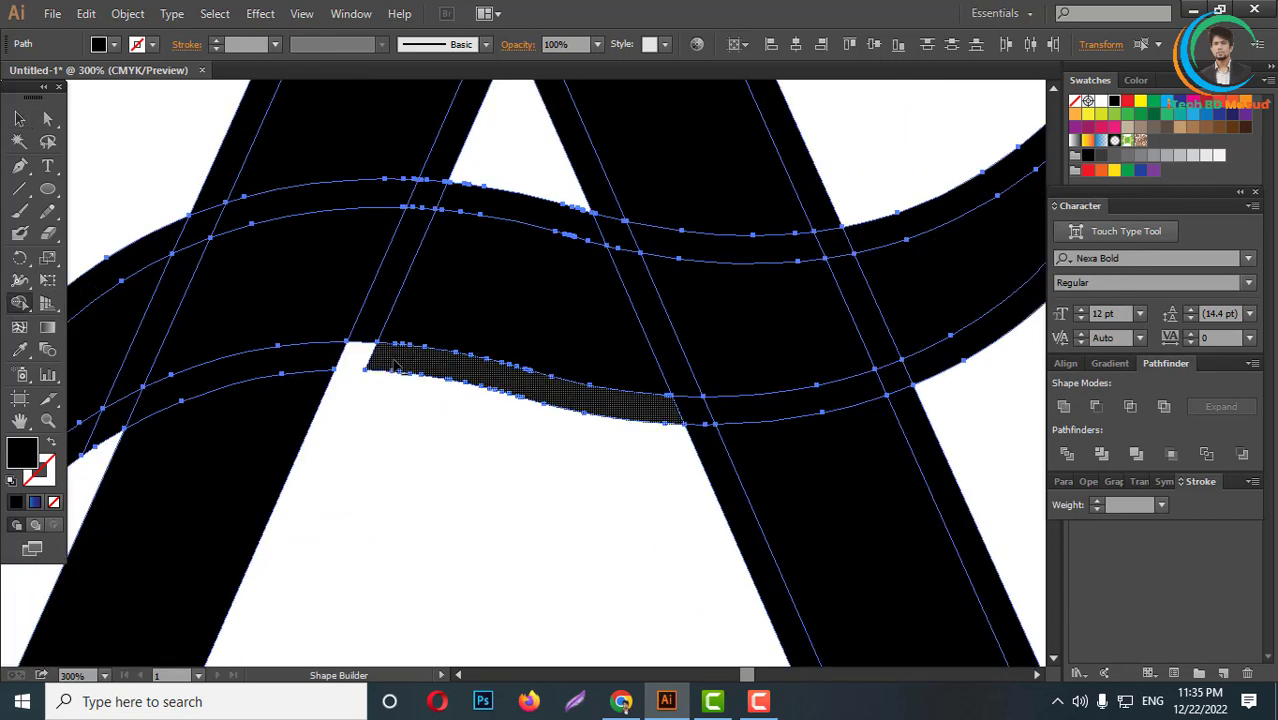
{"action": "left_click", "coordinate": [455, 195], "text": "alt"}
{"action": "left_click", "coordinate": [450, 172], "text": "alt"}
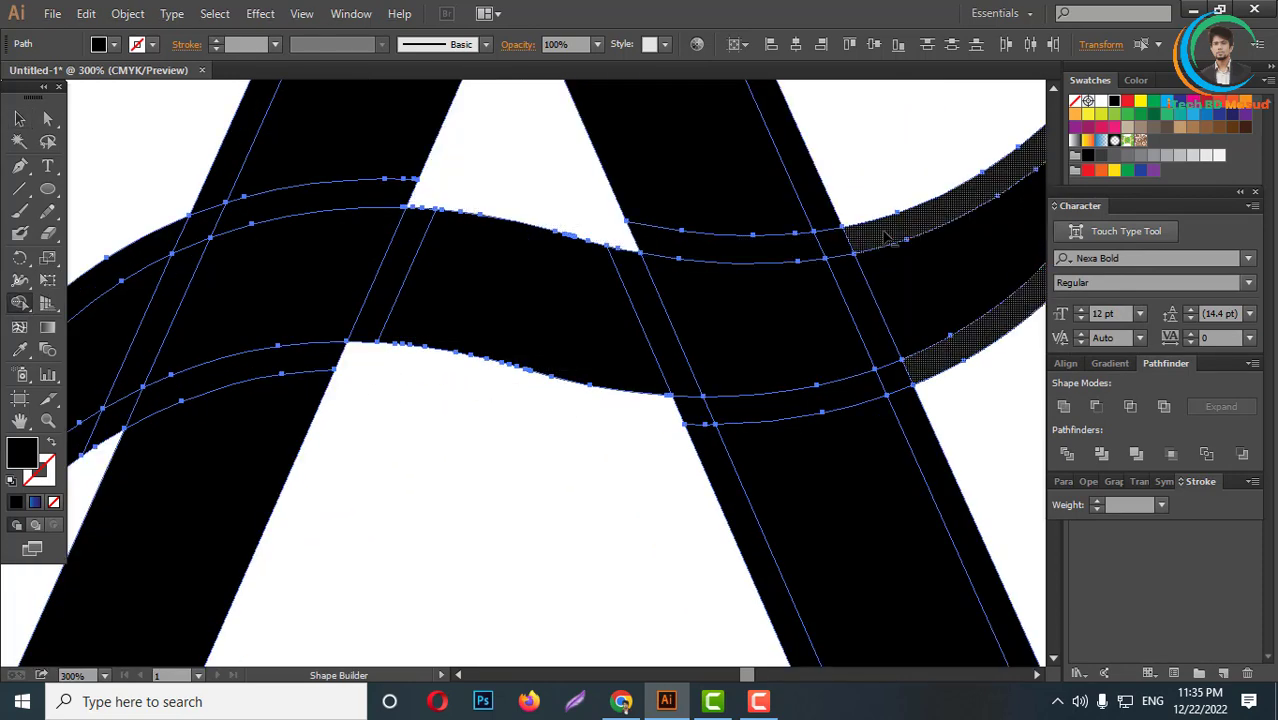
{"action": "left_click", "coordinate": [875, 310], "text": "alt"}
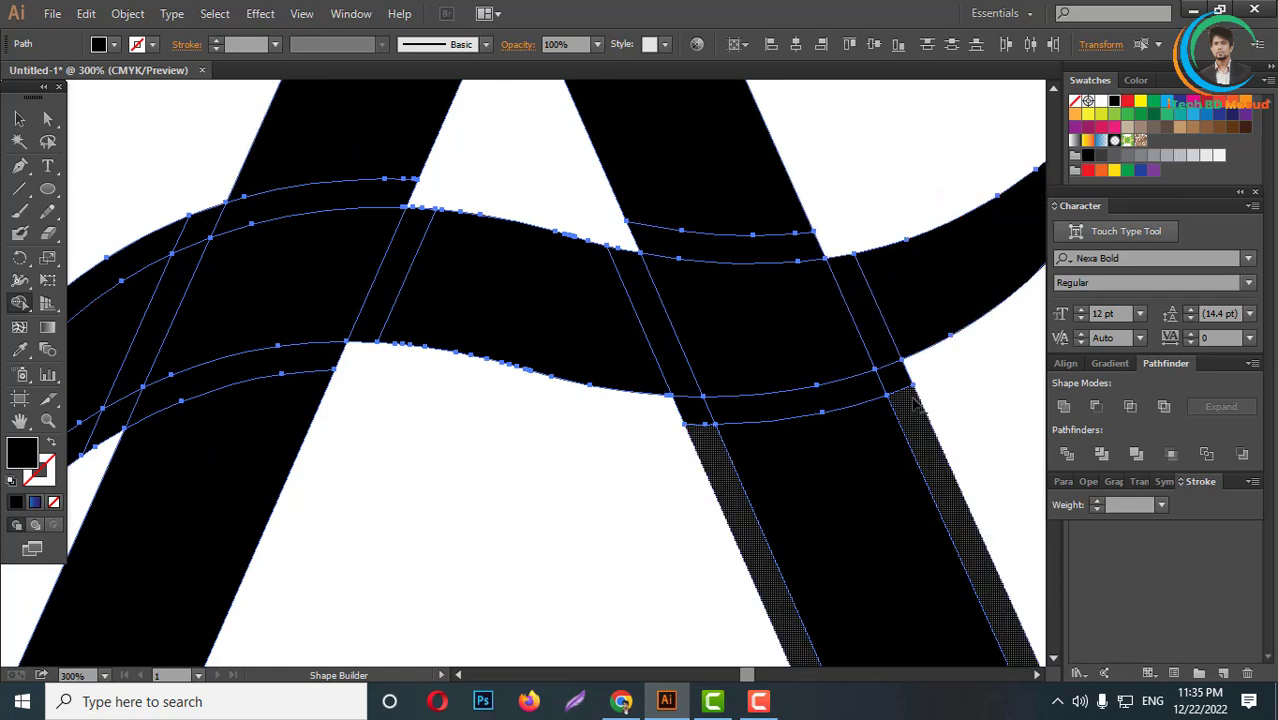
{"action": "left_click", "coordinate": [785, 461], "text": "alt"}
- Delete the thin strips along the left arc and between the band and left leg
{"action": "scroll", "coordinate": [693, 413], "scroll_direction": "down", "scroll_amount": 3, "text": "alt"}
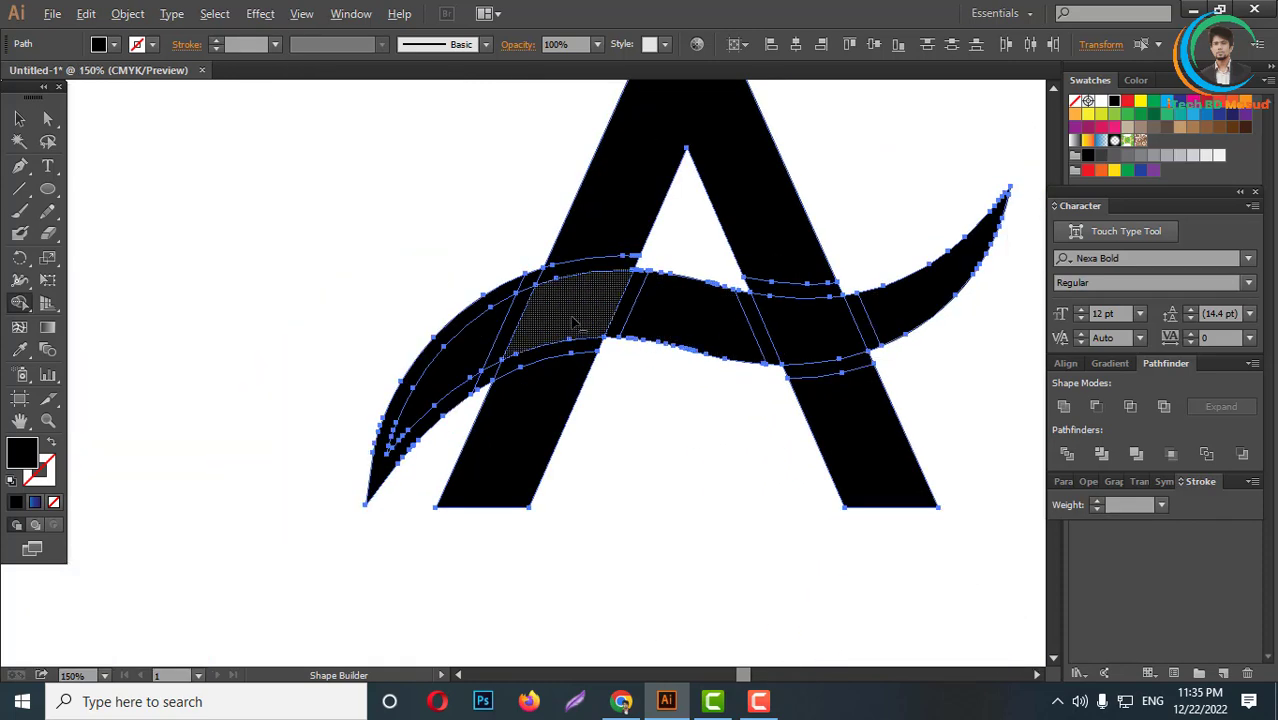
{"action": "scroll", "coordinate": [452, 424], "scroll_direction": "up", "scroll_amount": 4, "text": "alt"}
{"action": "left_click_drag", "start_coordinate": [418, 414], "coordinate": [342, 496]}
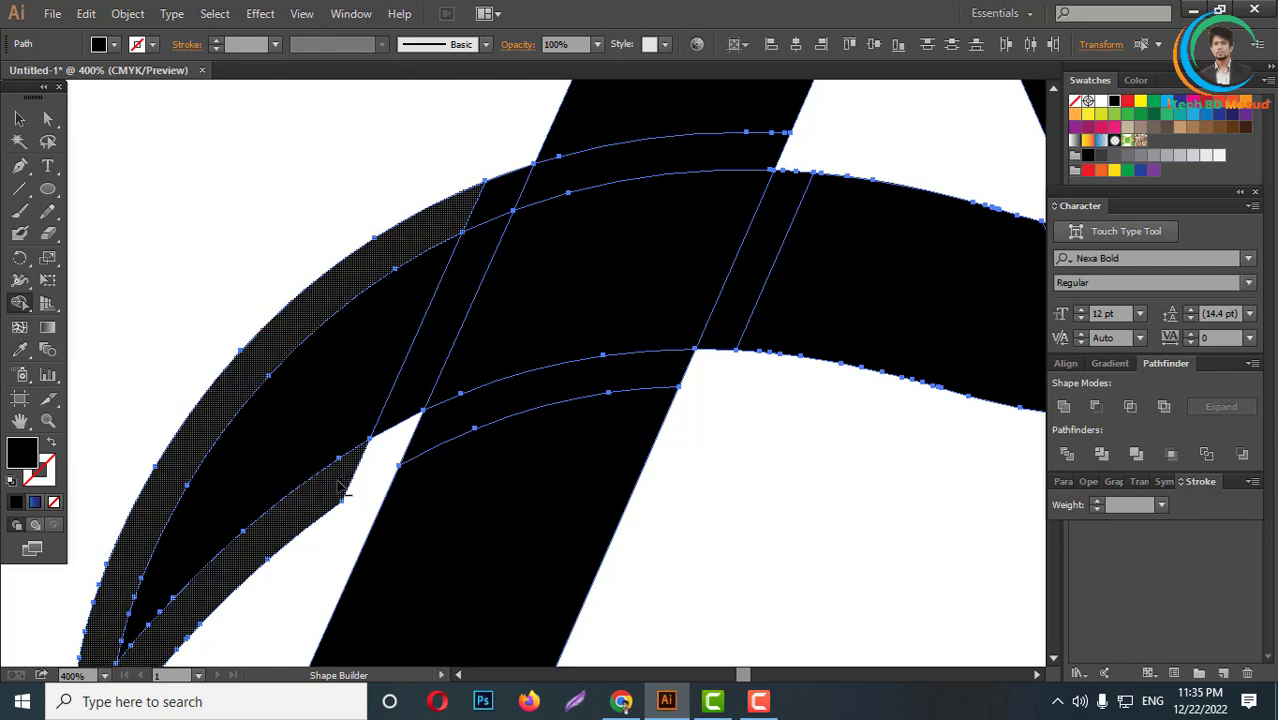
{"action": "scroll", "coordinate": [520, 285], "scroll_direction": "down", "scroll_amount": 1, "text": "alt"}
{"action": "scroll", "coordinate": [520, 285], "scroll_direction": "down", "scroll_amount": 2, "text": "alt"}
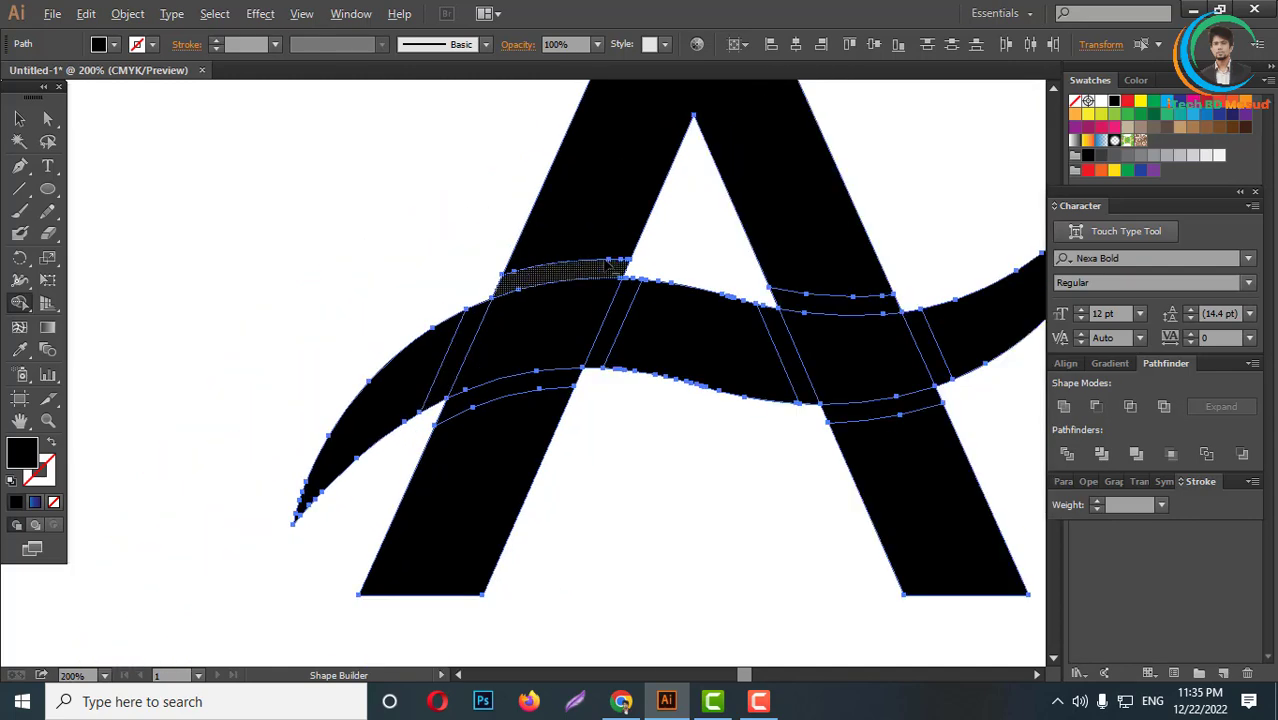
{"action": "scroll", "coordinate": [568, 283], "scroll_direction": "up", "scroll_amount": 2, "text": "alt"}
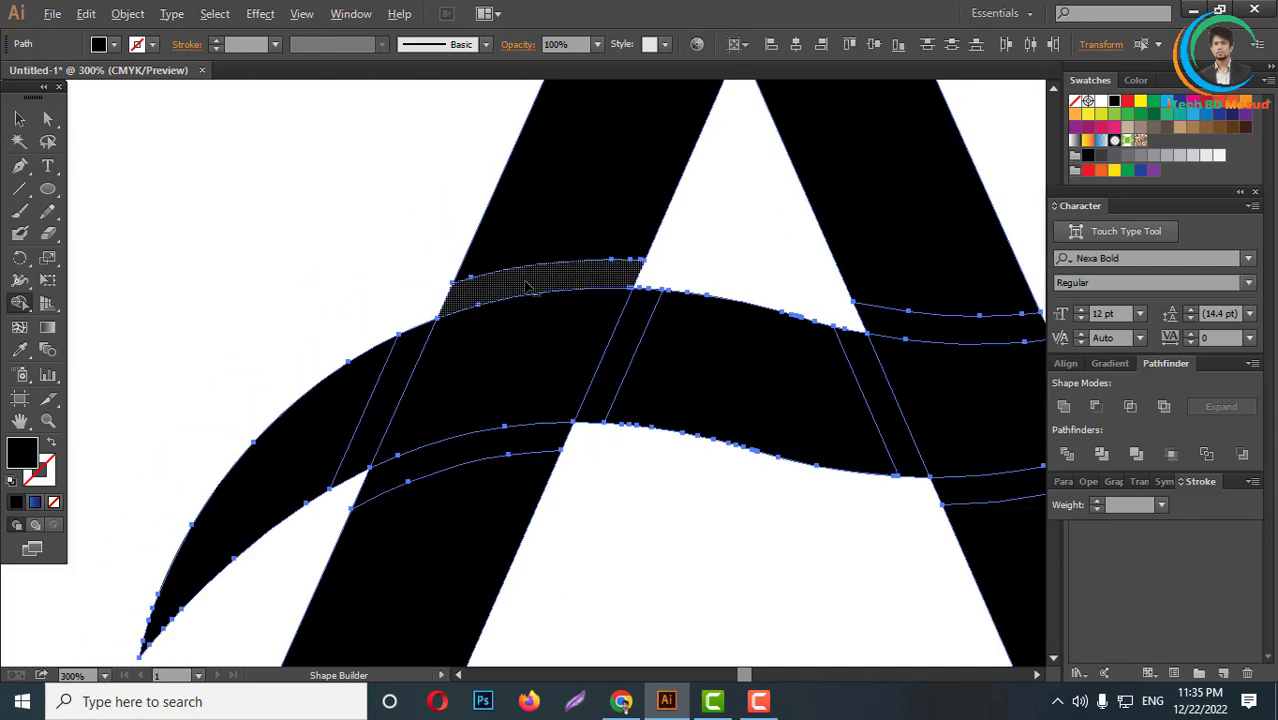
{"action": "left_click", "coordinate": [572, 291], "text": "alt"}
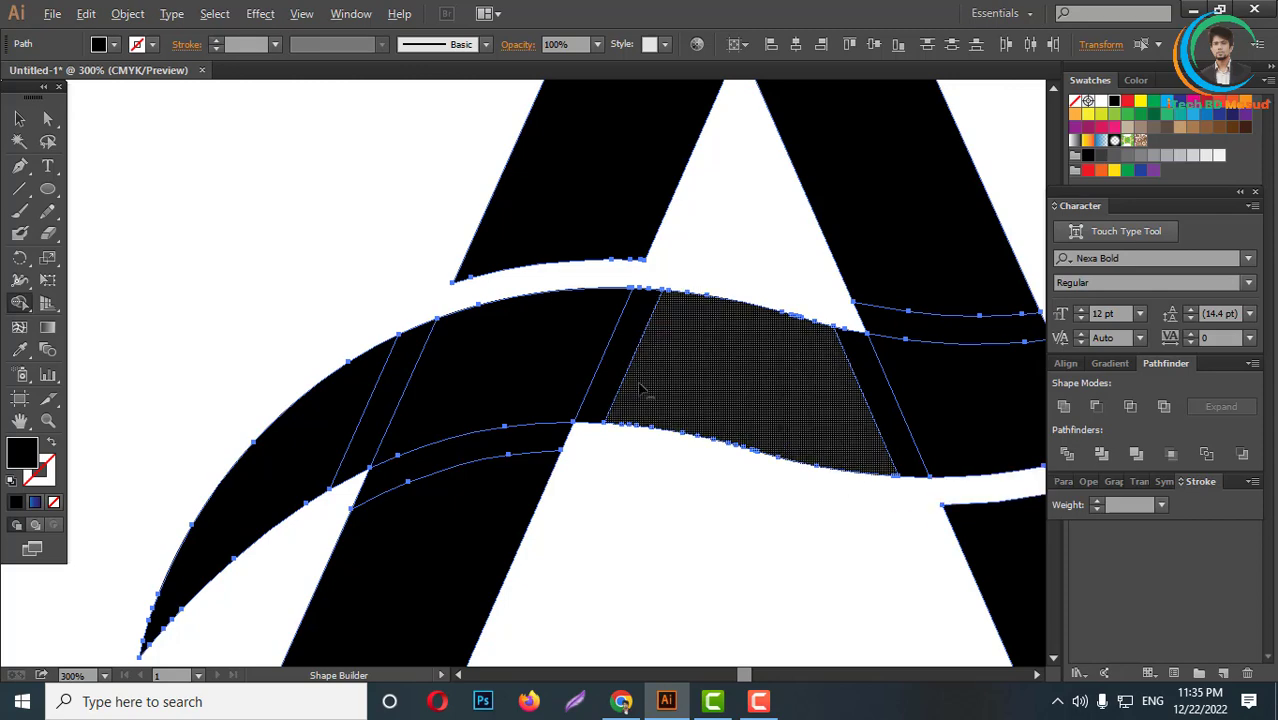
- Merge the A's top with the band's middle and right sections into one shape
{"action": "scroll", "coordinate": [674, 430], "scroll_direction": "down", "scroll_amount": 2, "text": "alt"}
{"action": "mouse_move", "coordinate": [812, 392]}
{"action": "left_mouse_down"}
{"action": "mouse_move", "coordinate": [591, 374]}
{"action": "mouse_move", "coordinate": [500, 410]}
{"action": "left_mouse_up"}
{"action": "left_click", "coordinate": [20, 118]}
{"action": "left_click", "coordinate": [228, 300]}
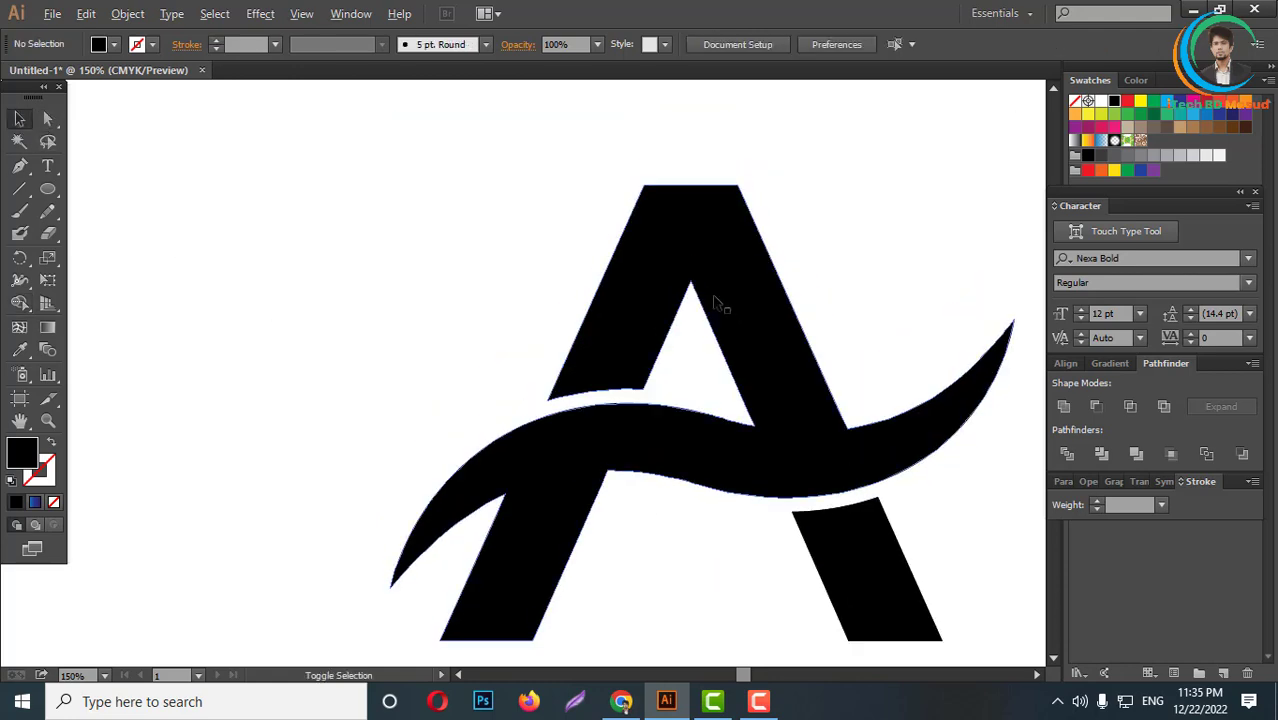
{"action": "scroll", "coordinate": [740, 340], "scroll_direction": "down", "scroll_amount": 5, "text": "alt"}
- Give the wavy A the blue triangle's gradient using the Eyedropper
{"action": "left_click_drag", "start_coordinate": [740, 338], "coordinate": [175, 298]}
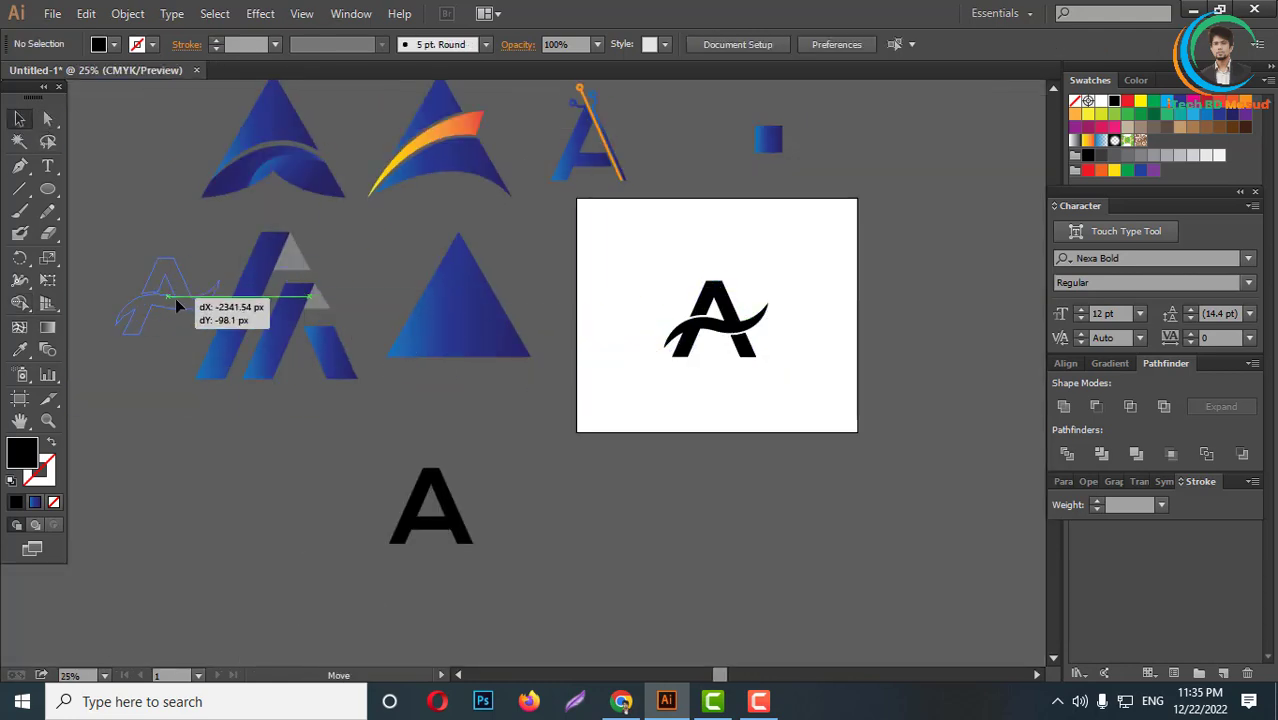
{"action": "key", "text": "ctrl+z"}
{"action": "left_click", "coordinate": [20, 119]}
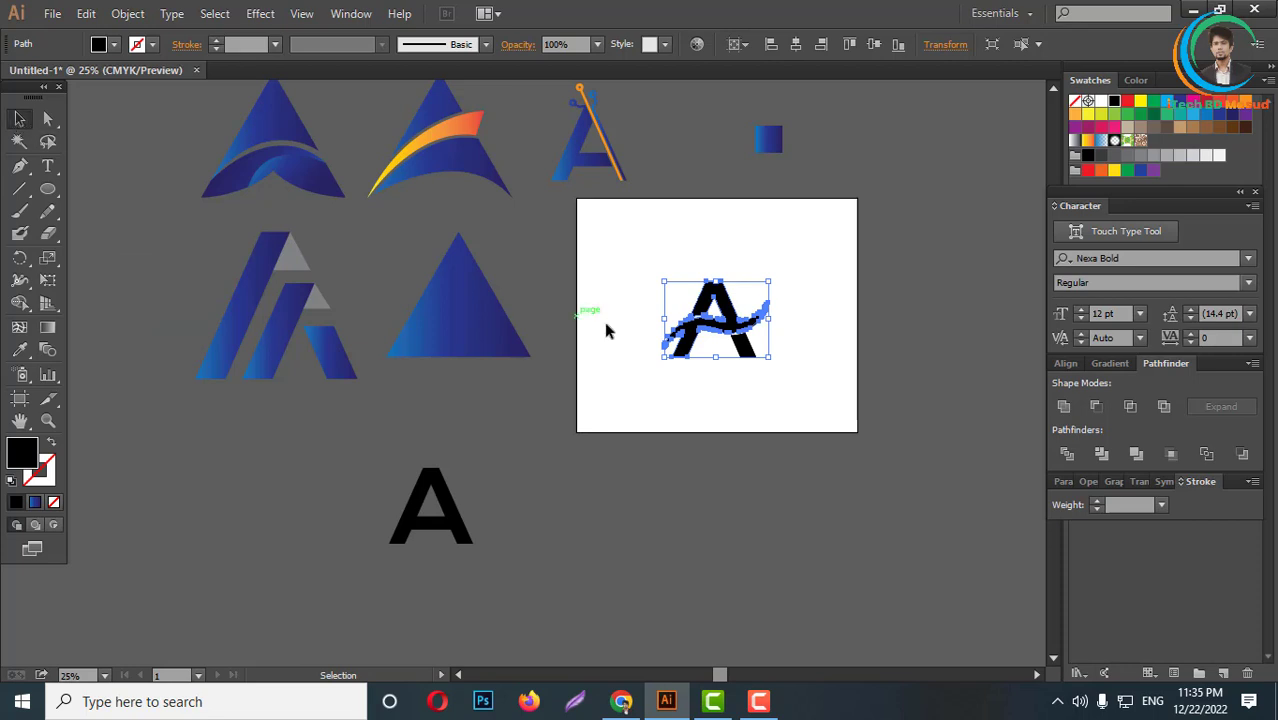
{"action": "left_click", "coordinate": [19, 350]}
{"action": "left_click", "coordinate": [468, 315]}
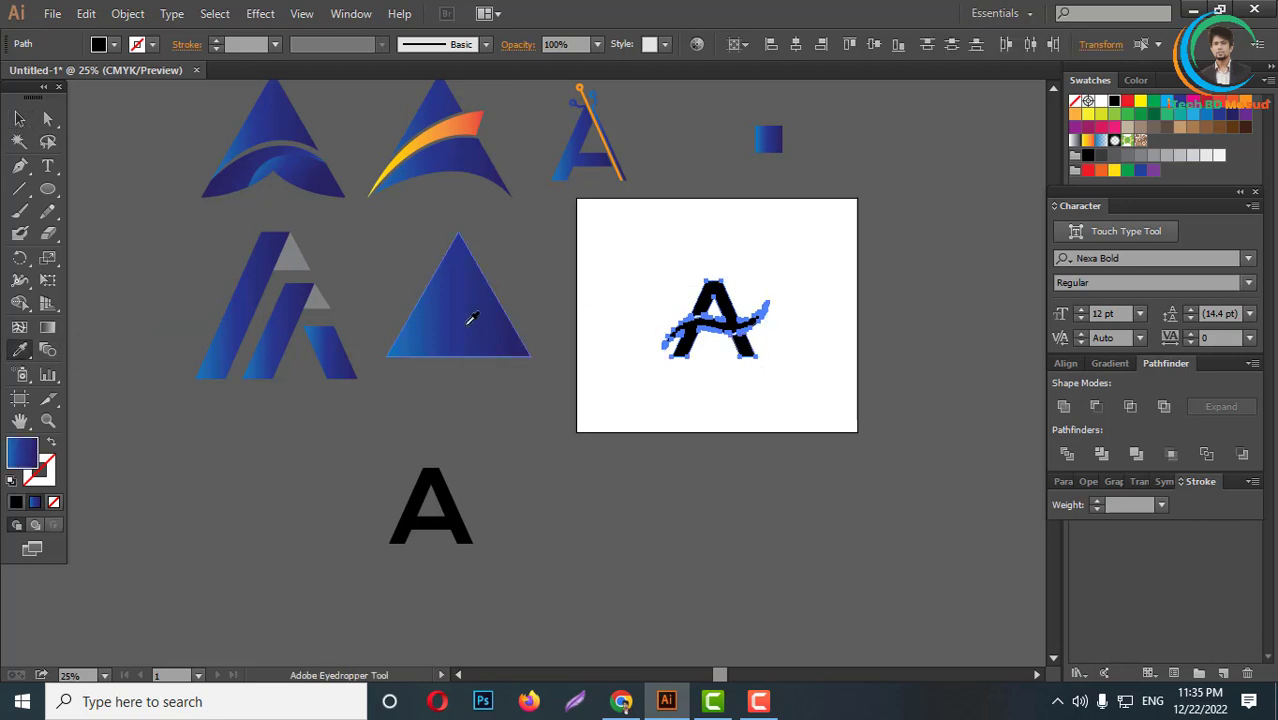
- Move the blue A left beside the other logo variants and enlarge it
{"action": "left_click", "coordinate": [20, 119]}
{"action": "left_click_drag", "start_coordinate": [720, 325], "coordinate": [130, 269]}
{"action": "scroll", "coordinate": [389, 269], "scroll_direction": "down", "scroll_amount": 2}
{"action": "scroll", "coordinate": [389, 269], "scroll_direction": "up", "scroll_amount": 3}
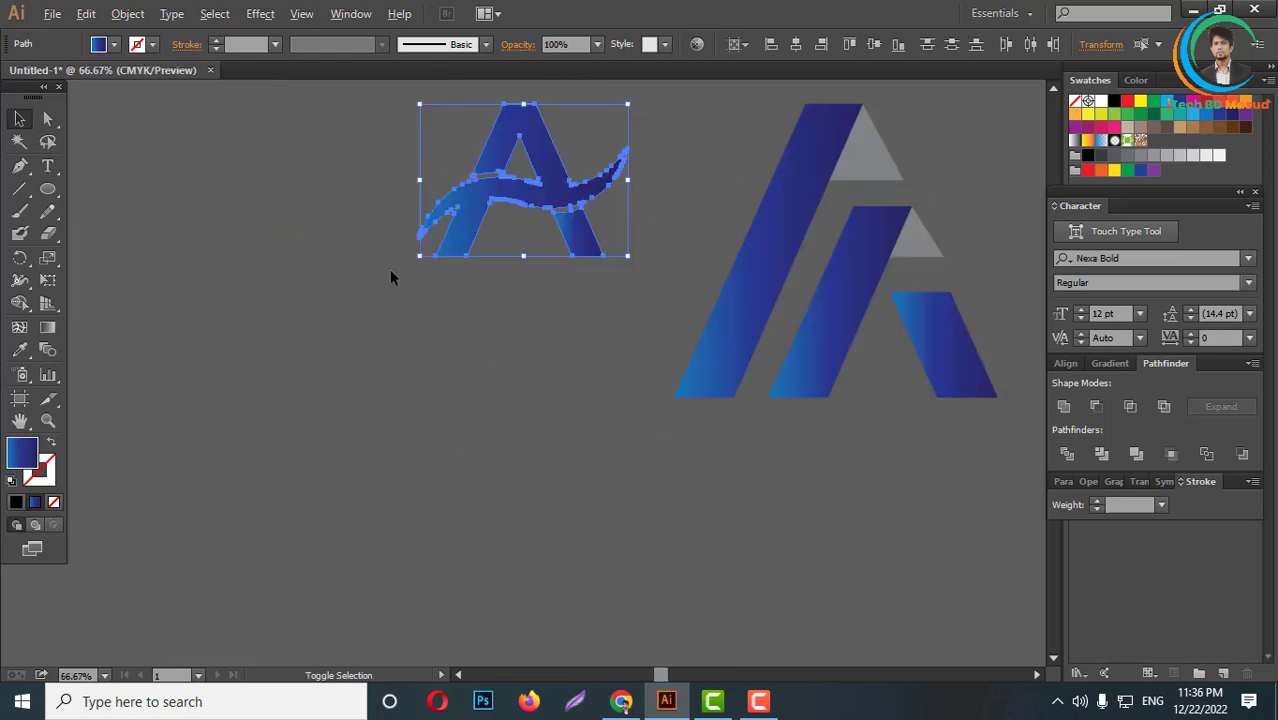
{"action": "scroll", "coordinate": [484, 315], "scroll_direction": "up", "scroll_amount": 3}
{"action": "left_click_drag", "start_coordinate": [449, 309], "coordinate": [280, 456]}
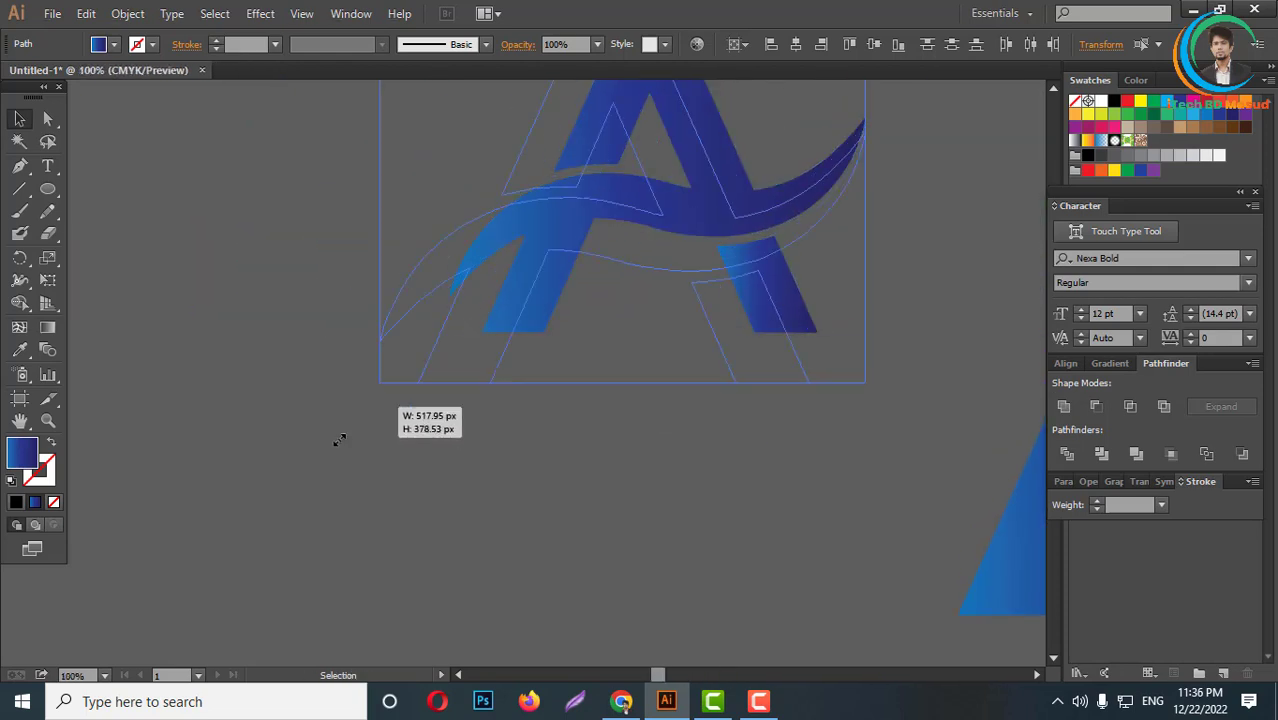
{"action": "scroll", "coordinate": [560, 355], "scroll_direction": "down", "scroll_amount": 4}
{"action": "scroll", "coordinate": [680, 372], "scroll_direction": "down", "scroll_amount": 3}
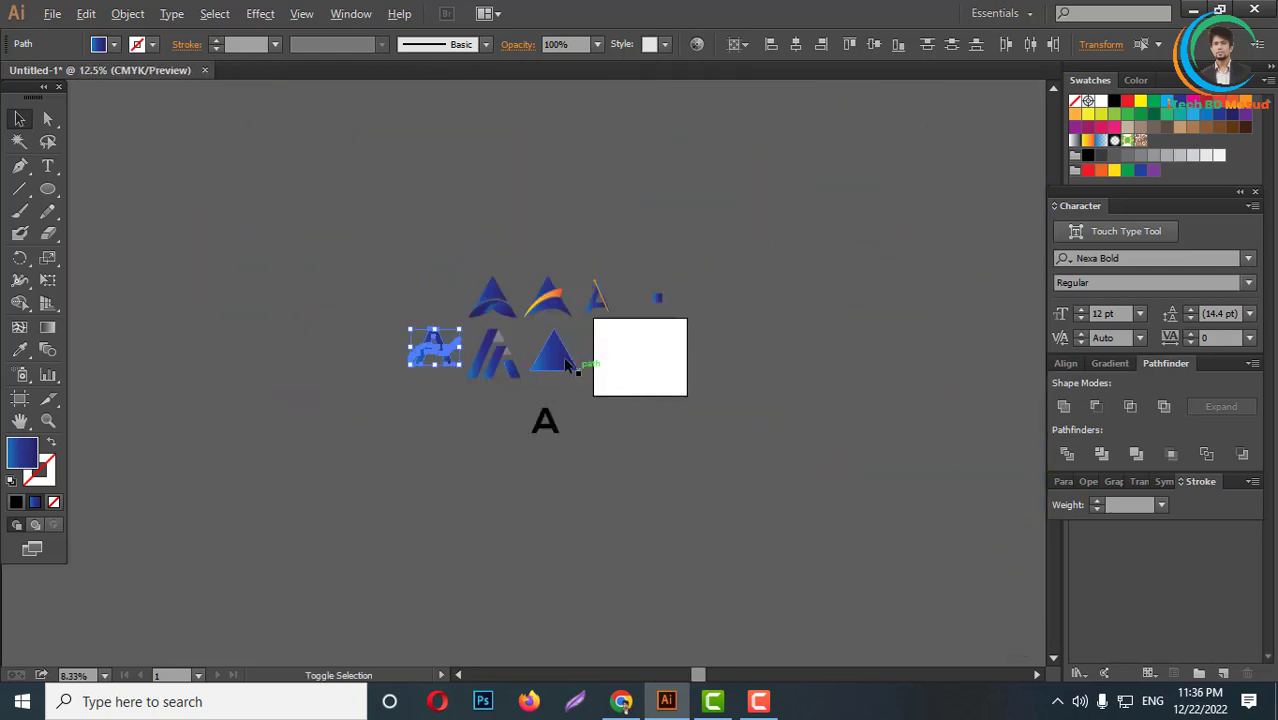
{"action": "scroll", "coordinate": [565, 366], "scroll_direction": "up", "scroll_amount": 2}
{"action": "scroll", "coordinate": [667, 359], "scroll_direction": "up", "scroll_amount": 2}
{"action": "scroll", "coordinate": [672, 355], "scroll_direction": "up", "scroll_amount": 2}
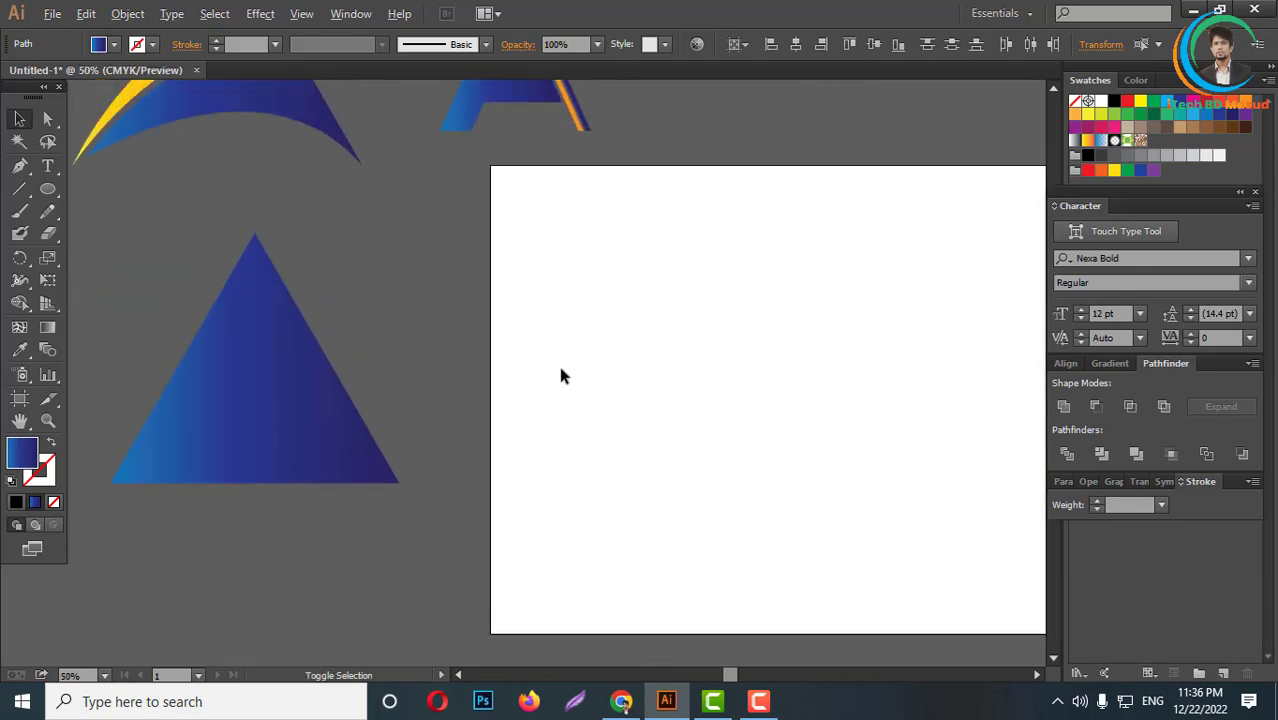
{"action": "scroll", "coordinate": [558, 378], "scroll_direction": "down", "scroll_amount": 3}
{"action": "scroll", "coordinate": [640, 395], "scroll_direction": "up", "scroll_amount": 3}
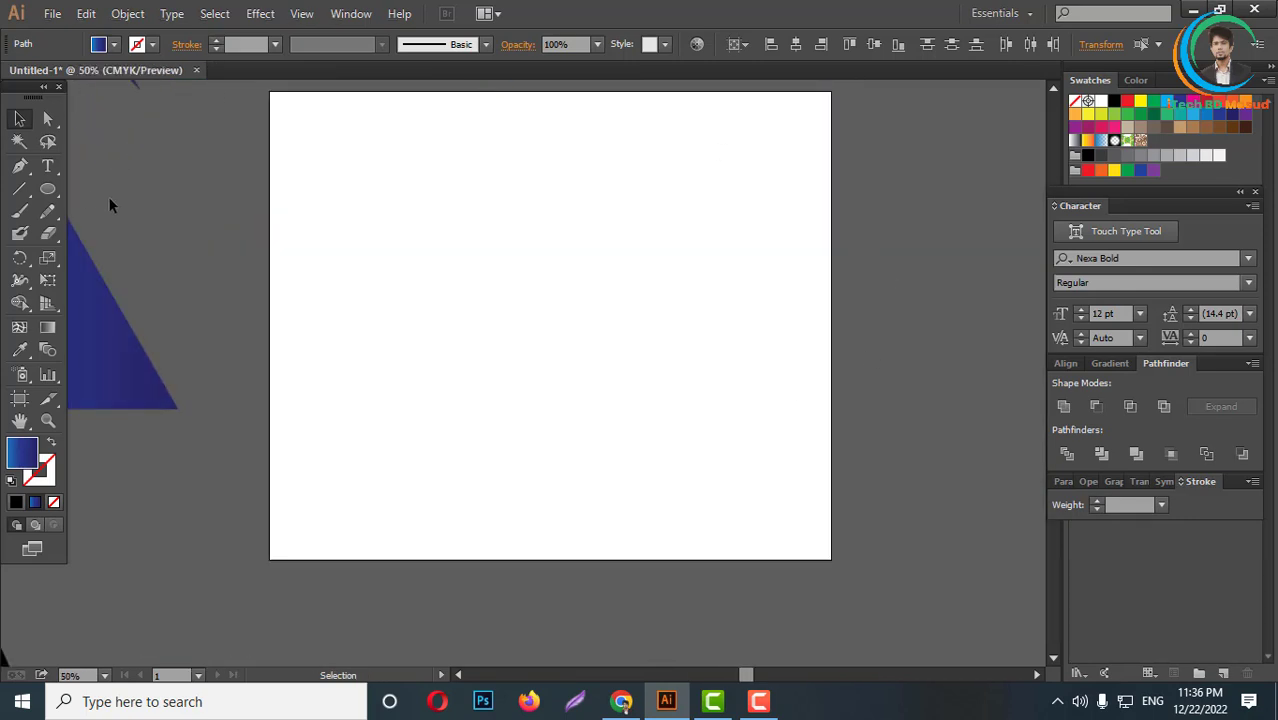
- Draw a blue gradient triangle on the artboard with the Star tool
{"action": "left_click", "coordinate": [50, 192]}
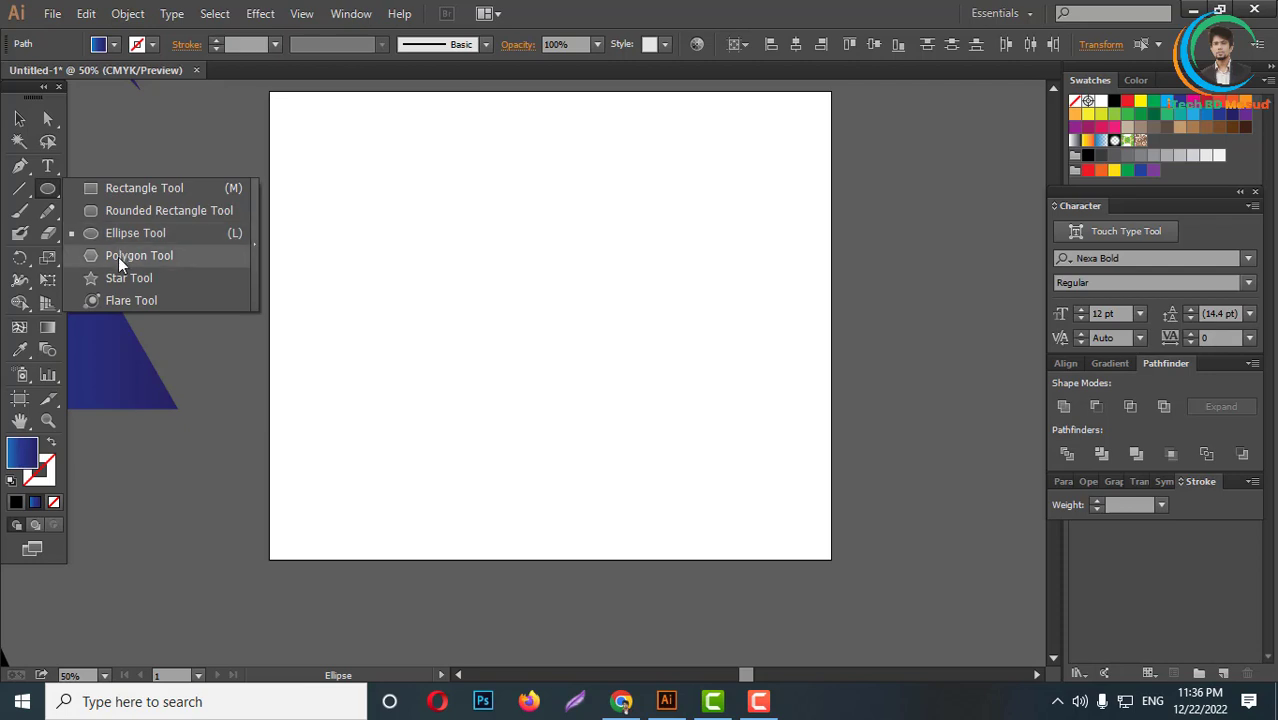
{"action": "left_click", "coordinate": [98, 282]}
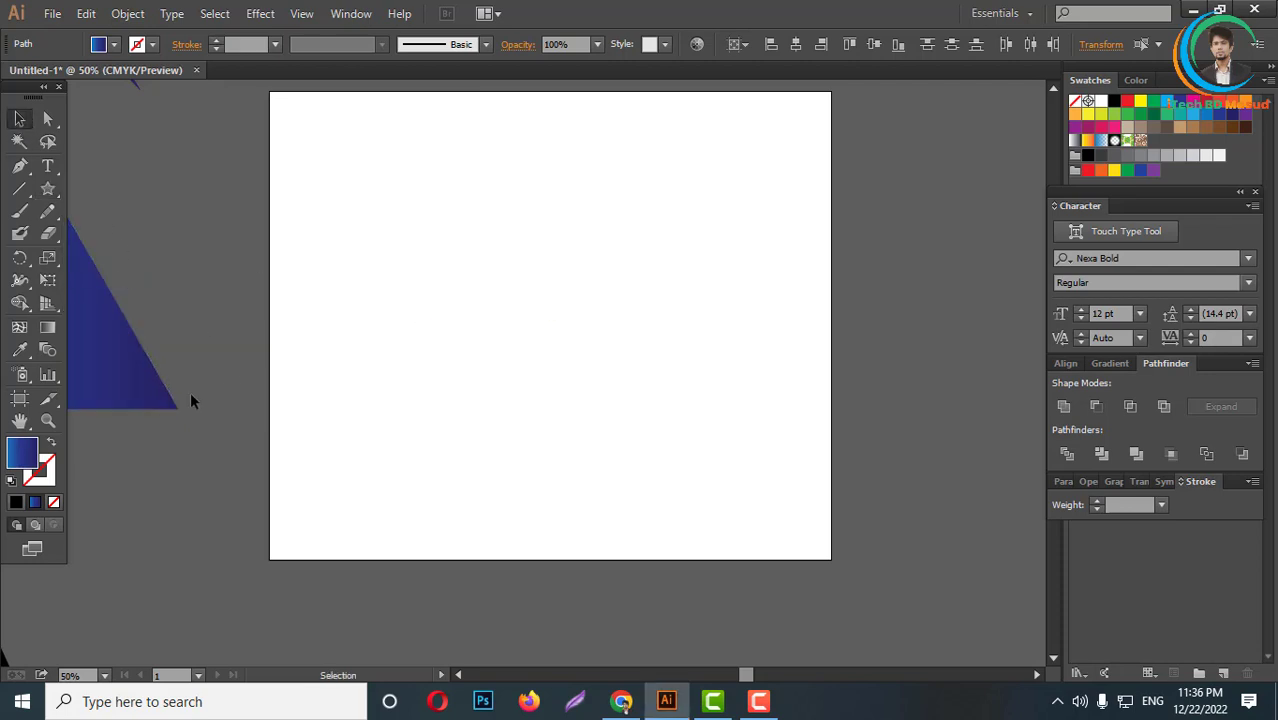
{"action": "left_click_drag", "start_coordinate": [192, 401], "coordinate": [700, 360]}
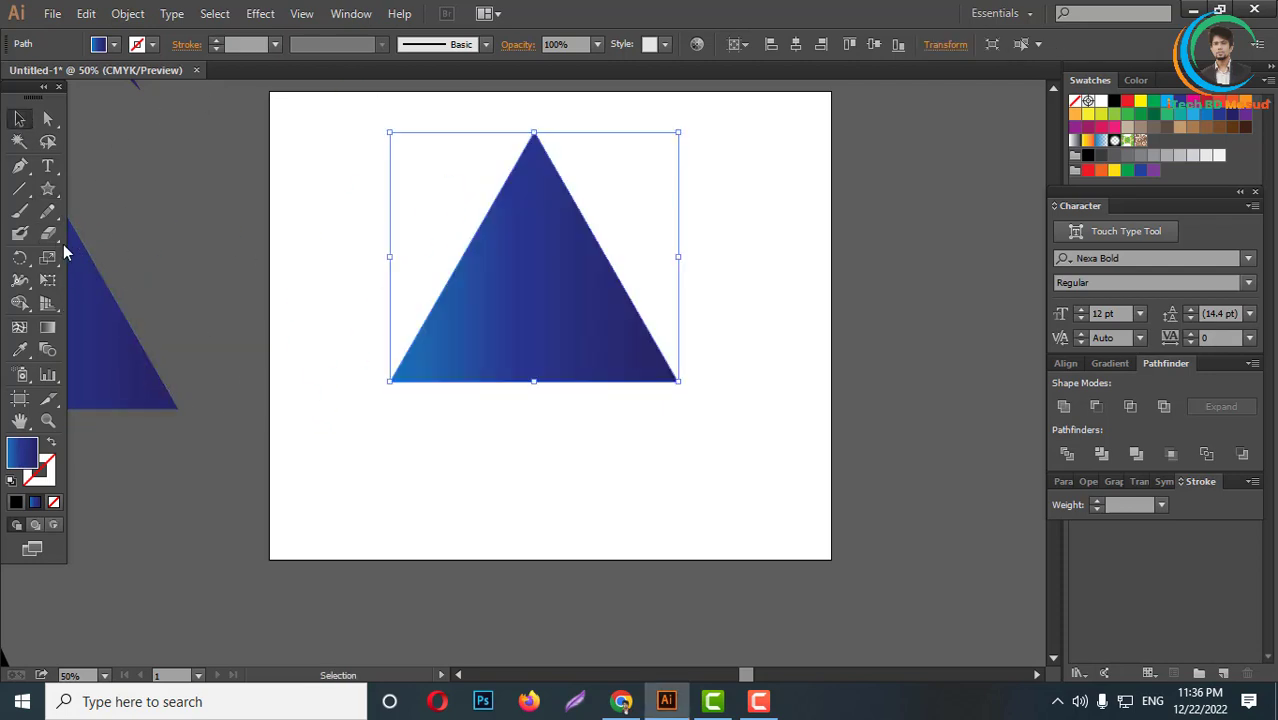
- Divide the triangle along a diagonal line, then merge the pieces back into one
{"action": "left_click", "coordinate": [20, 190]}
{"action": "left_click_drag", "start_coordinate": [466, 188], "coordinate": [646, 458]}
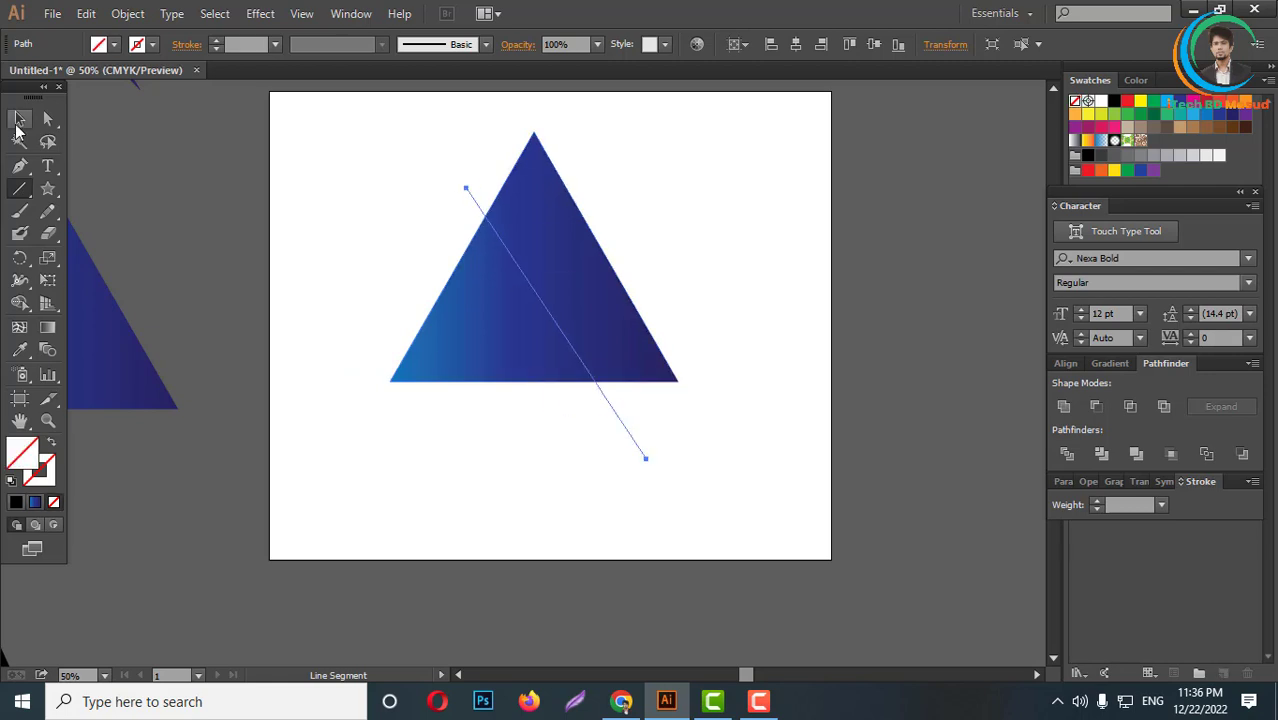
{"action": "left_click", "coordinate": [20, 119]}
{"action": "left_click_drag", "start_coordinate": [296, 212], "coordinate": [651, 295]}
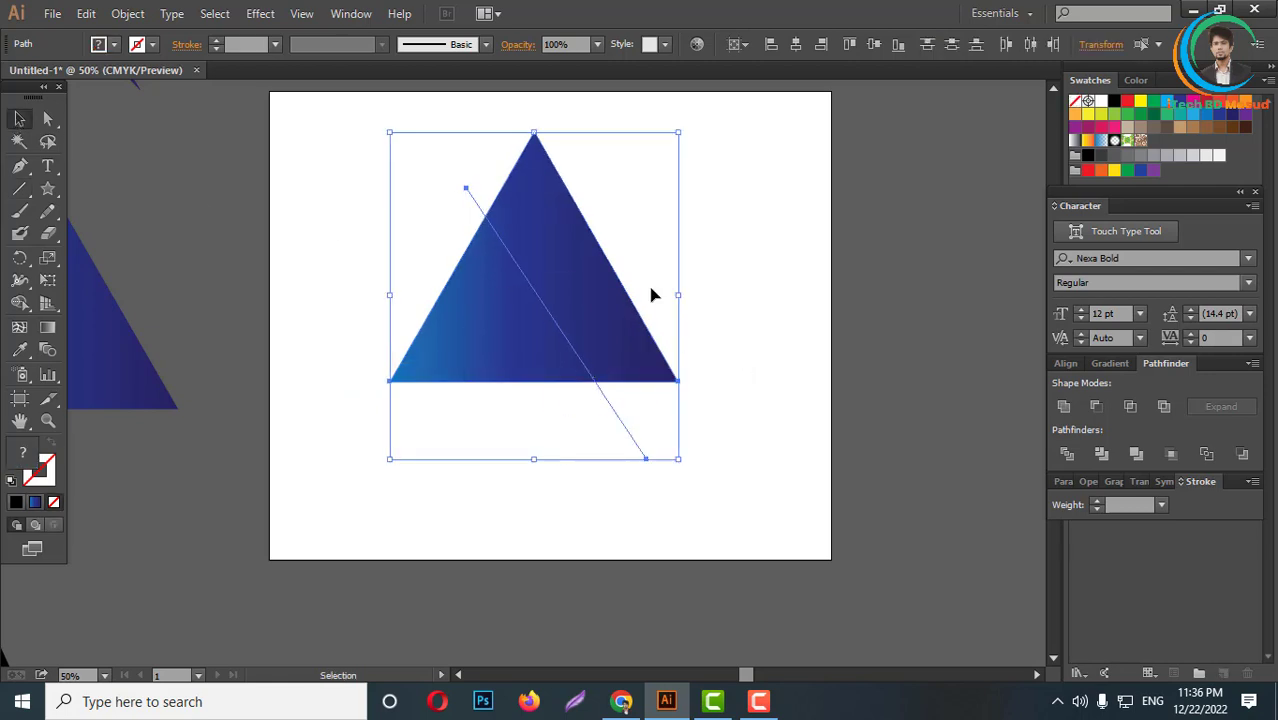
{"action": "left_click", "coordinate": [1058, 455]}
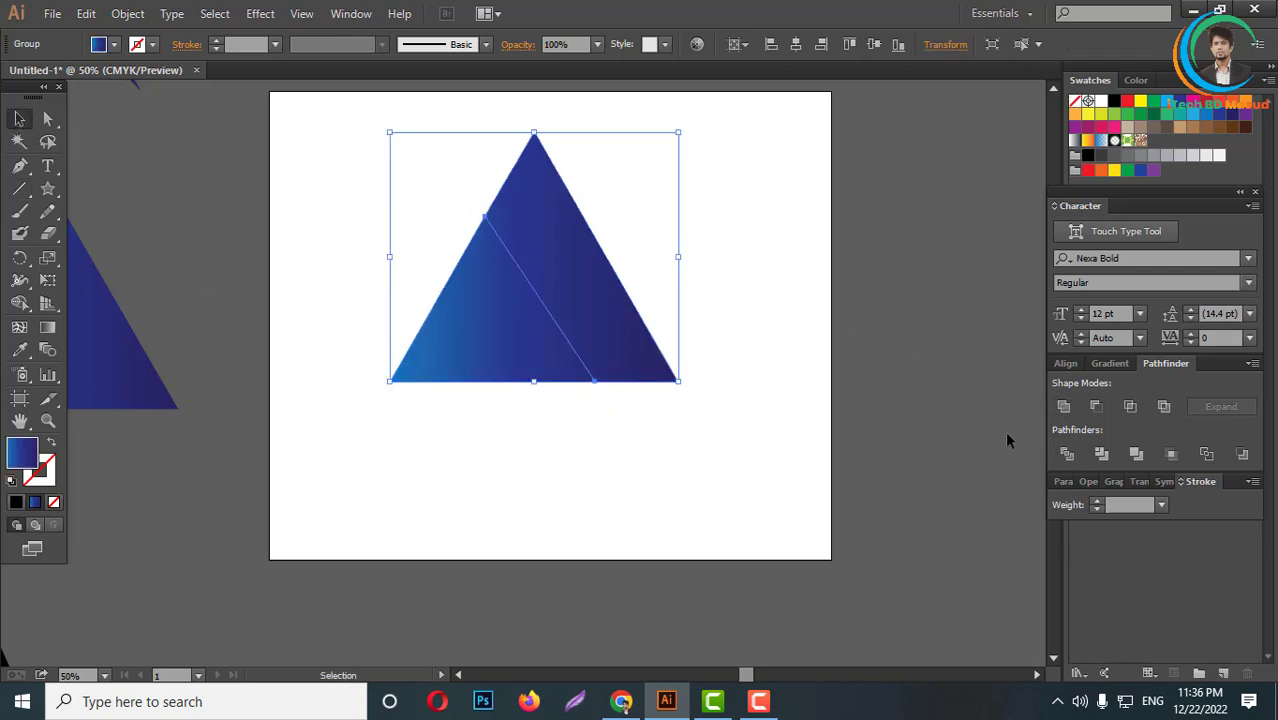
{"action": "left_click", "coordinate": [1063, 406]}
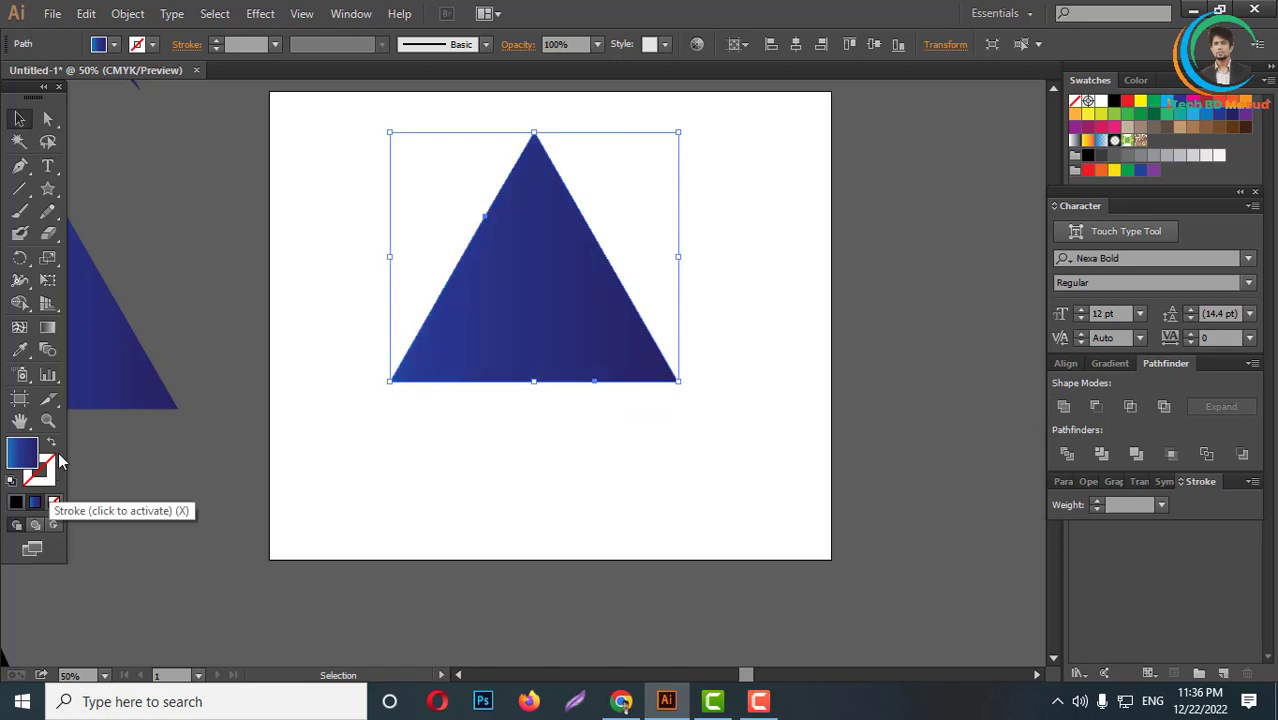
- Thicken the gradient outline to about 58 pt, then swap it into a solid gradient fill
{"action": "left_click", "coordinate": [51, 442]}
{"action": "left_click", "coordinate": [260, 47]}
{"action": "scroll", "coordinate": [255, 45], "scroll_direction": "up", "scroll_amount": 5}
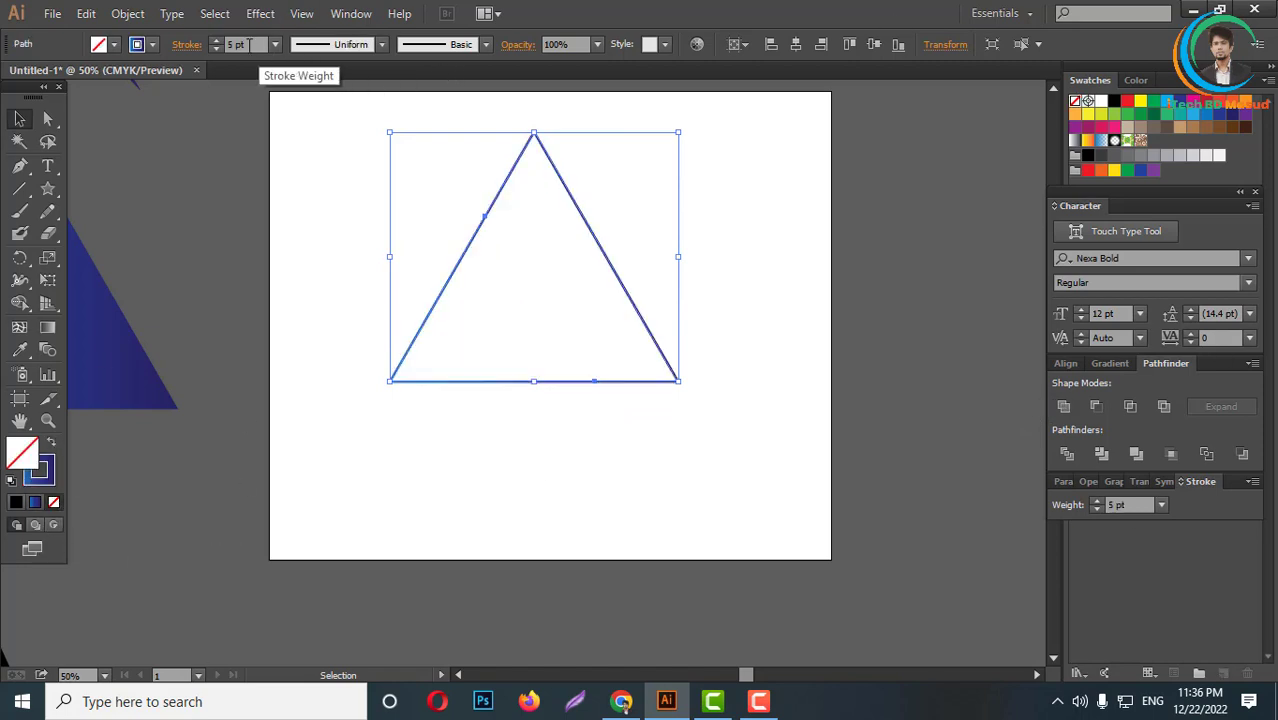
{"action": "scroll", "coordinate": [252, 45], "scroll_direction": "up", "scroll_amount": 7}
{"action": "scroll", "coordinate": [250, 44], "scroll_direction": "up", "scroll_amount": 7}
{"action": "scroll", "coordinate": [249, 44], "scroll_direction": "up", "scroll_amount": 7}
{"action": "scroll", "coordinate": [249, 44], "scroll_direction": "up", "scroll_amount": 6}
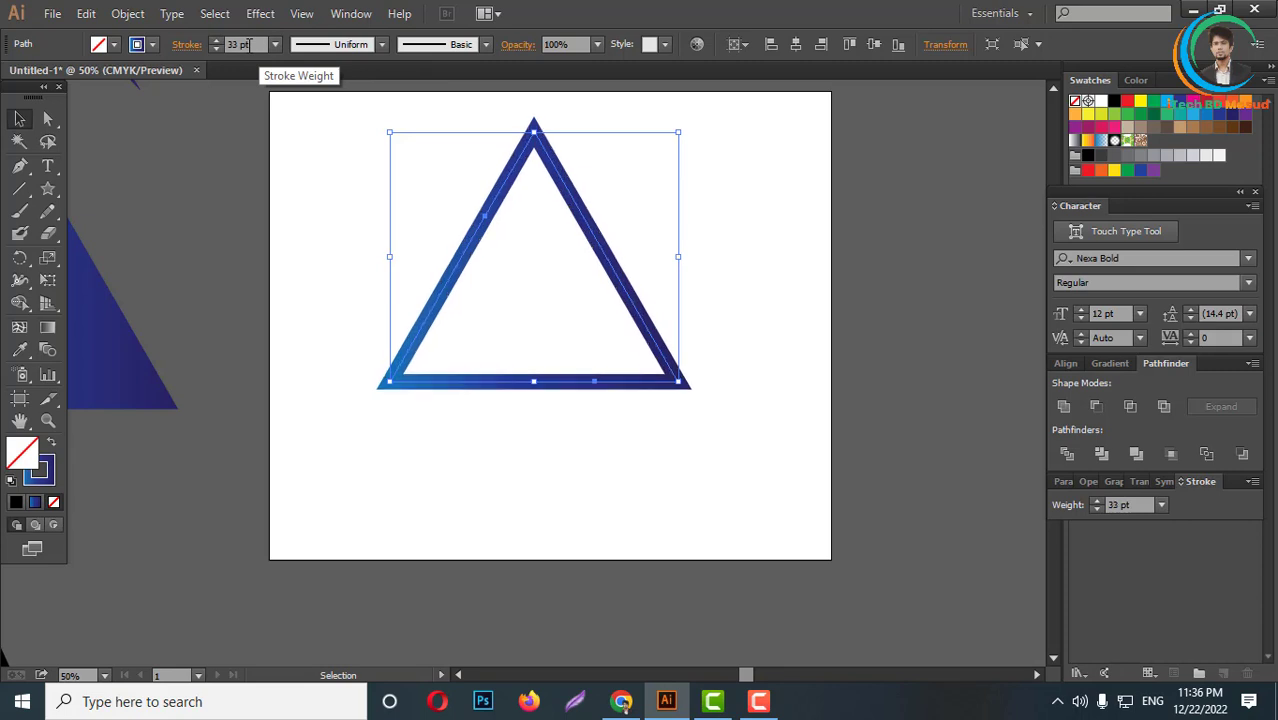
{"action": "scroll", "coordinate": [249, 44], "scroll_direction": "up", "scroll_amount": 6}
{"action": "scroll", "coordinate": [249, 44], "scroll_direction": "up", "scroll_amount": 6}
{"action": "scroll", "coordinate": [249, 44], "scroll_direction": "up", "scroll_amount": 7}
{"action": "scroll", "coordinate": [249, 44], "scroll_direction": "up", "scroll_amount": 4}
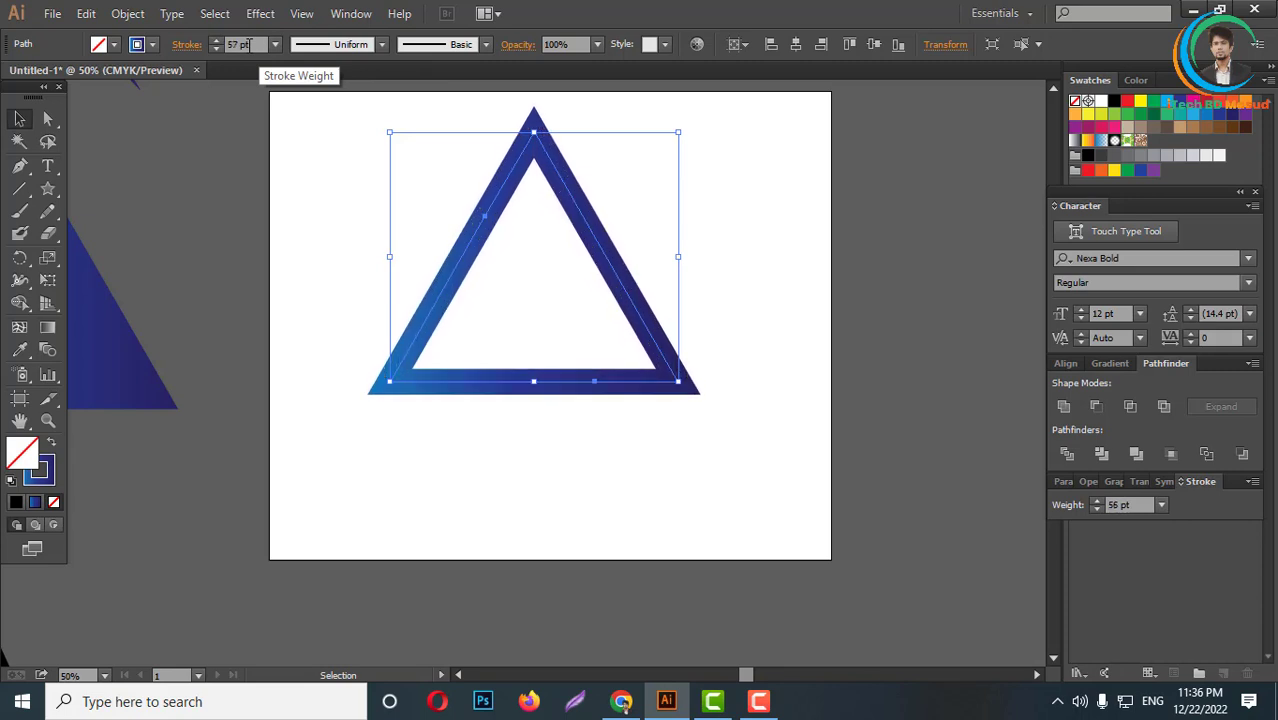
{"action": "scroll", "coordinate": [249, 44], "scroll_direction": "up", "scroll_amount": 2}
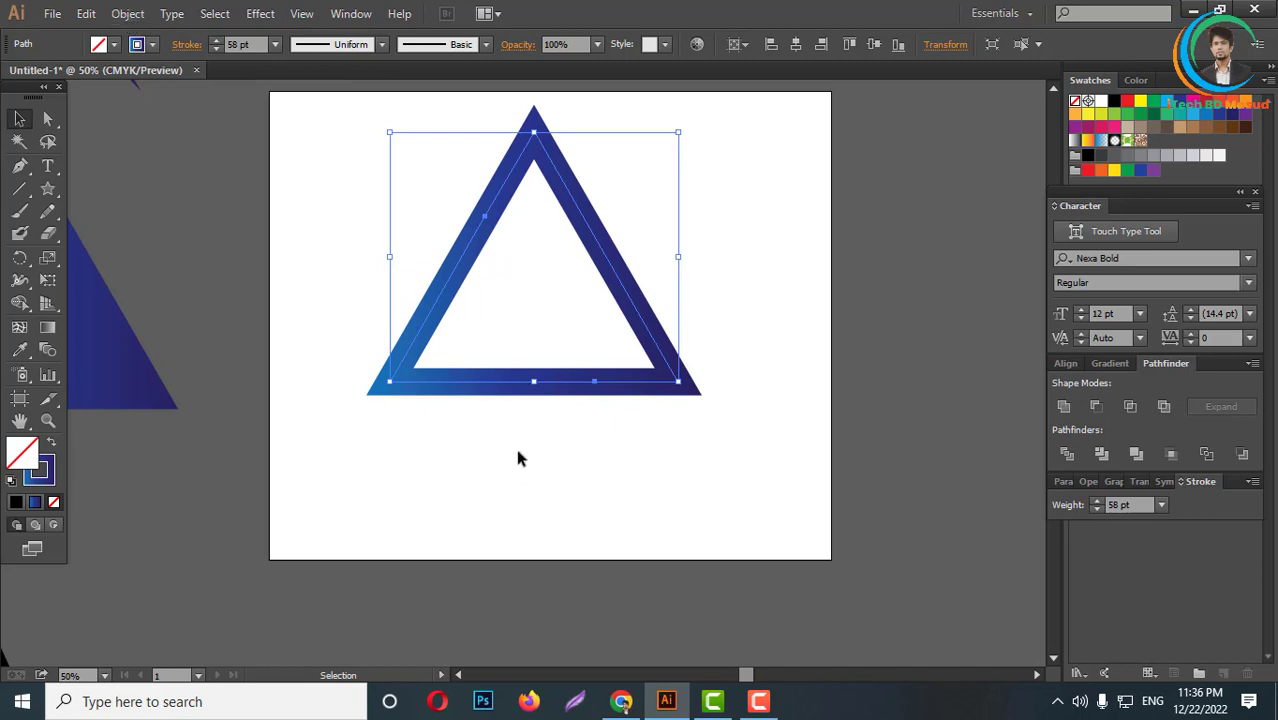
{"action": "left_click", "coordinate": [52, 443]}
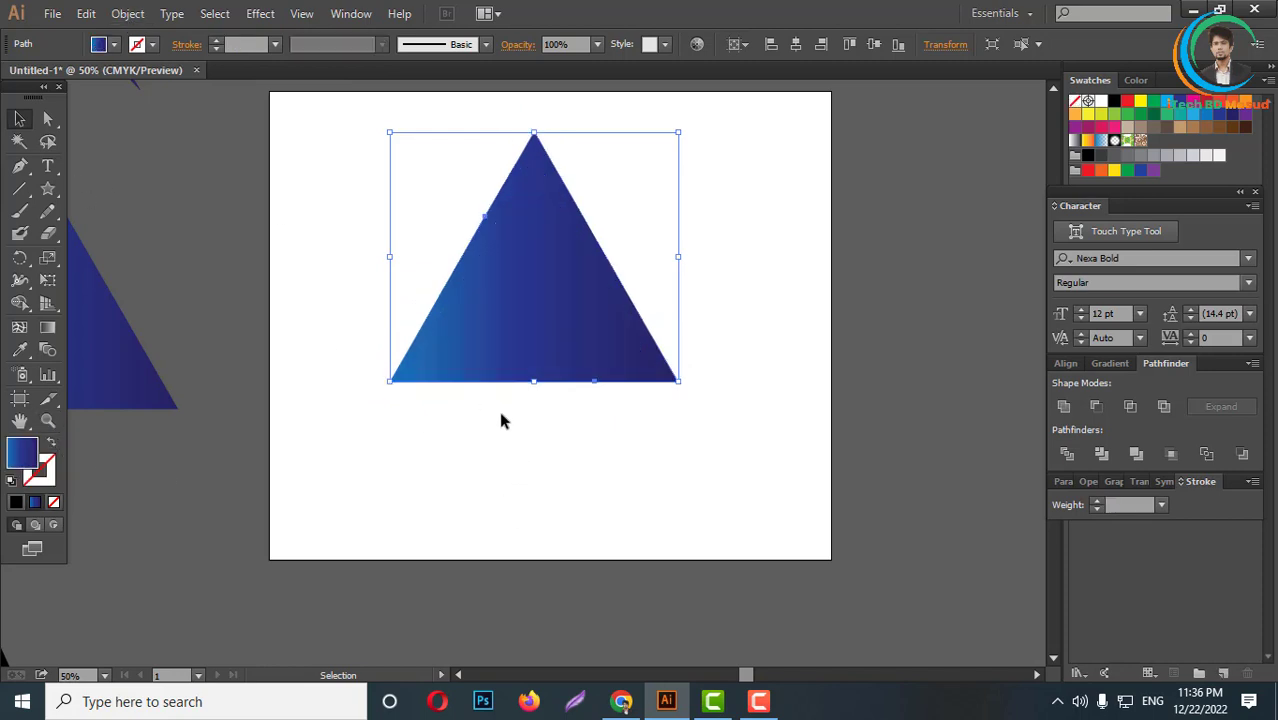
- Zoom in and select the middle anchor on the triangle's base, then deselect
{"action": "left_click", "coordinate": [47, 125]}
{"action": "key", "text": "ctrl+plus"}
{"action": "key", "text": "ctrl+plus"}
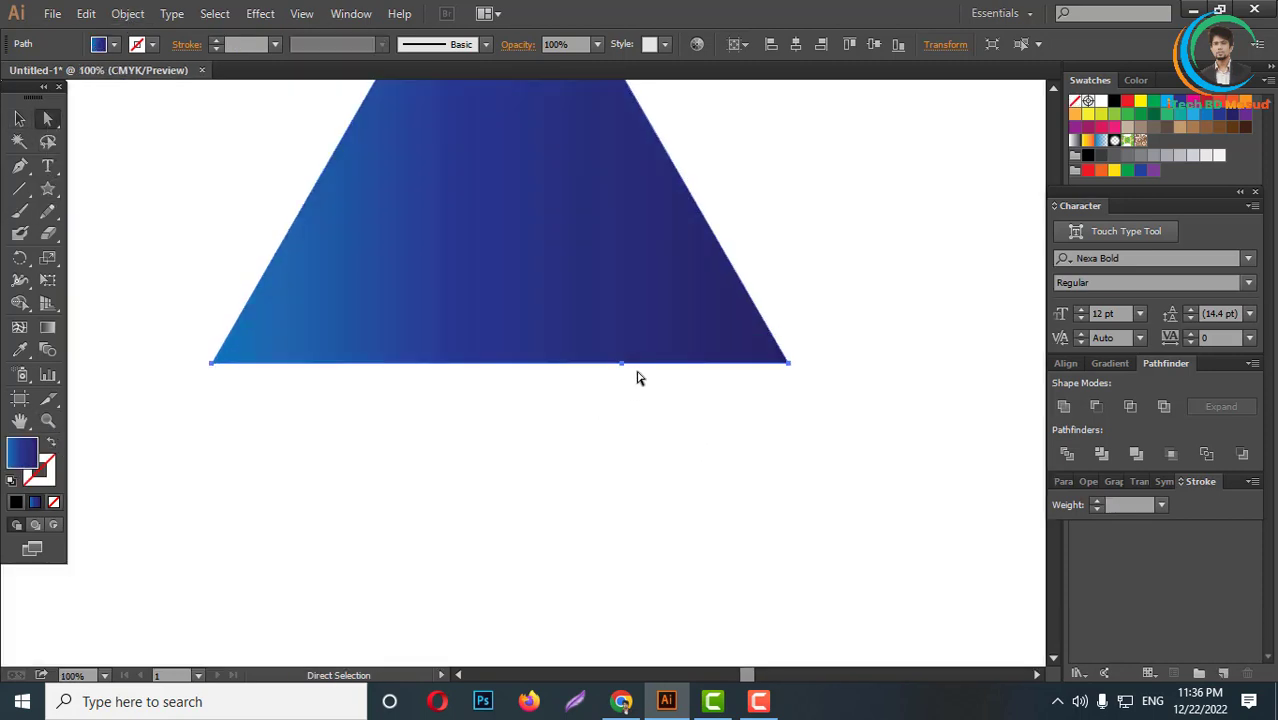
{"action": "left_click", "coordinate": [621, 363]}
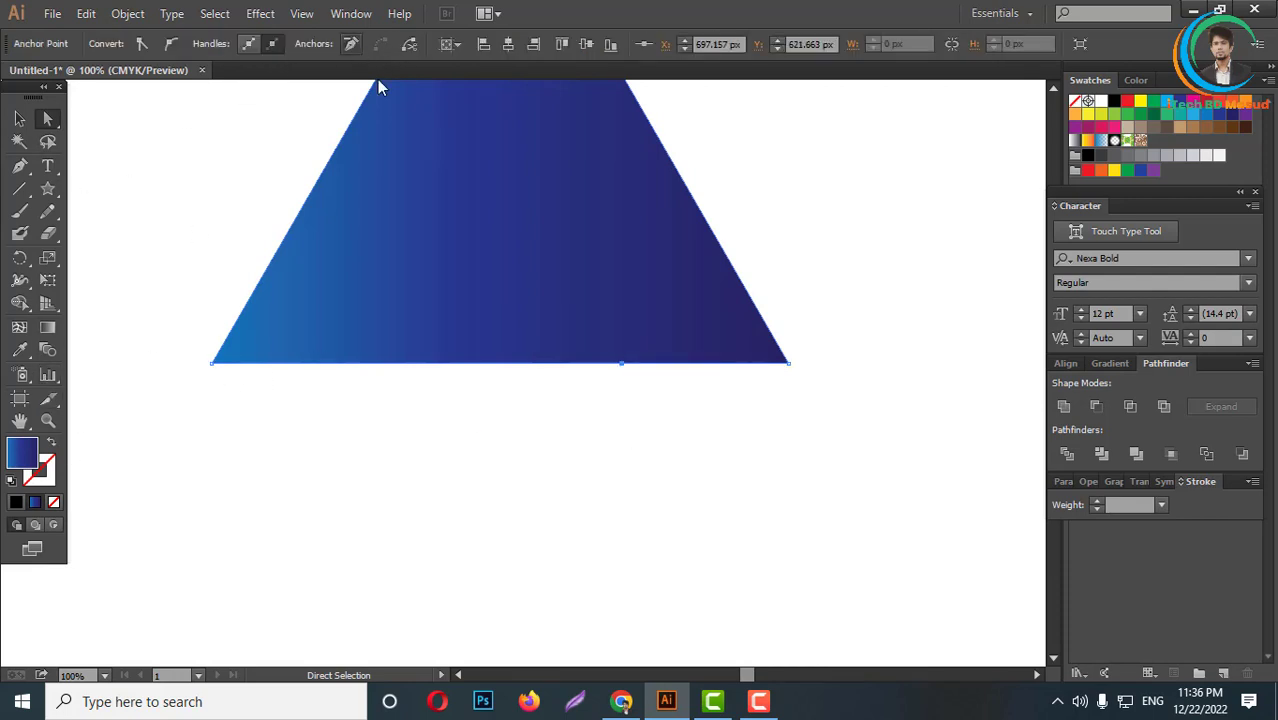
{"action": "left_click", "coordinate": [530, 428]}
{"action": "key", "text": "ctrl+minus"}
{"action": "key", "text": "ctrl+minus"}
{"action": "key", "text": "ctrl+minus"}
- Draw a vertical line down from the apex and divide the triangle along it
{"action": "left_click", "coordinate": [19, 190]}
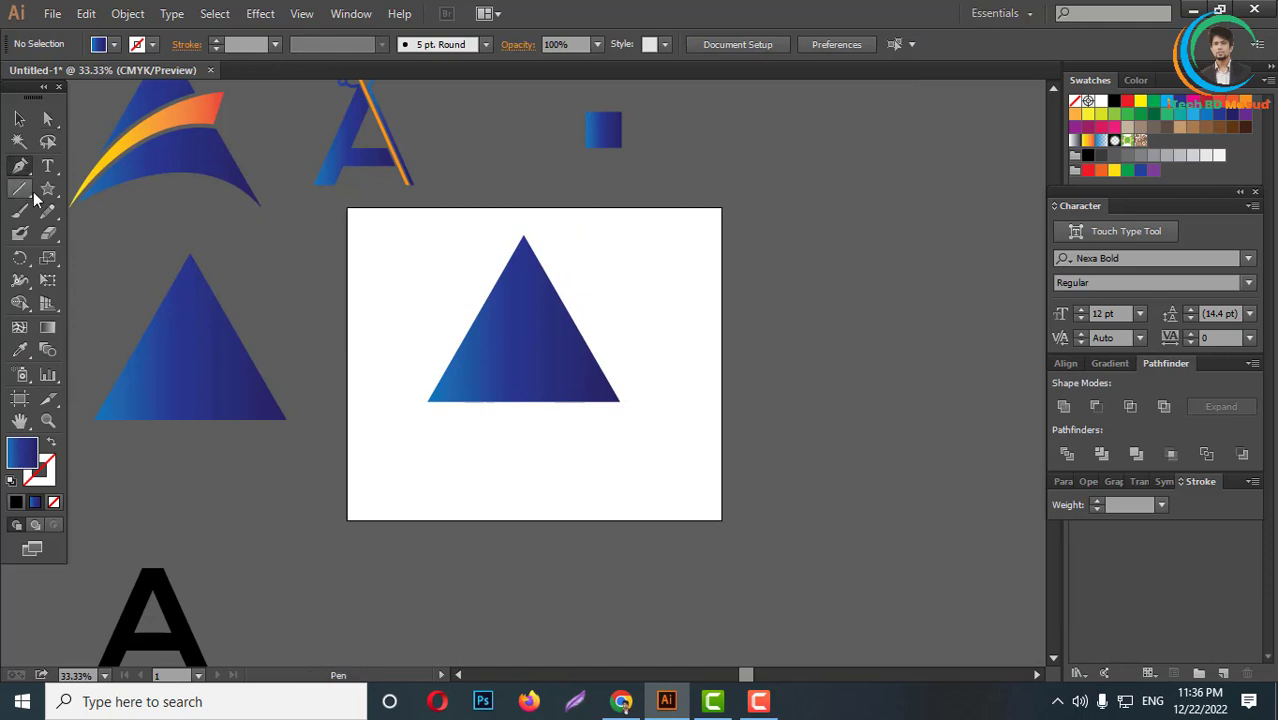
{"action": "scroll", "coordinate": [620, 300], "scroll_direction": "up", "scroll_amount": 2}
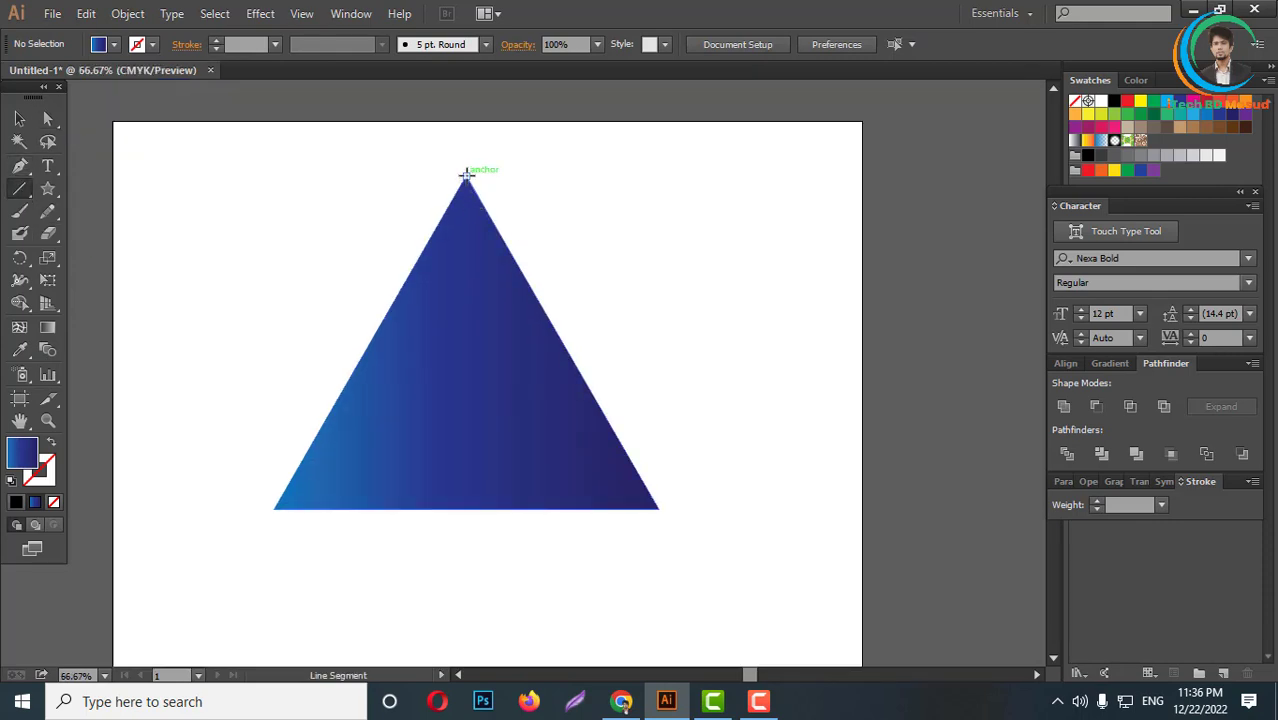
{"action": "left_click_drag", "start_coordinate": [466, 175], "coordinate": [465, 582]}
{"action": "left_click", "coordinate": [19, 118]}
{"action": "left_click_drag", "start_coordinate": [293, 343], "coordinate": [905, 556]}
{"action": "left_click", "coordinate": [1068, 455]}
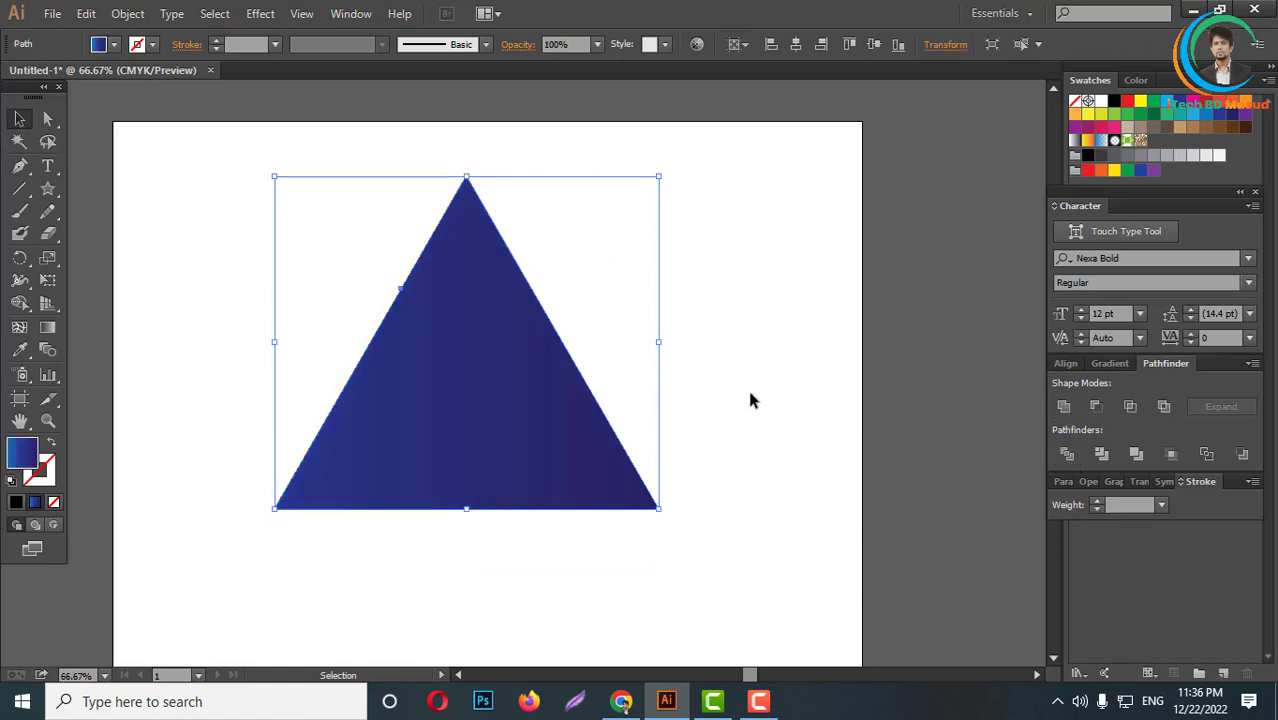
- Raise the base's middle anchor upward to notch the triangle into an arrowhead
{"action": "left_click", "coordinate": [135, 96]}
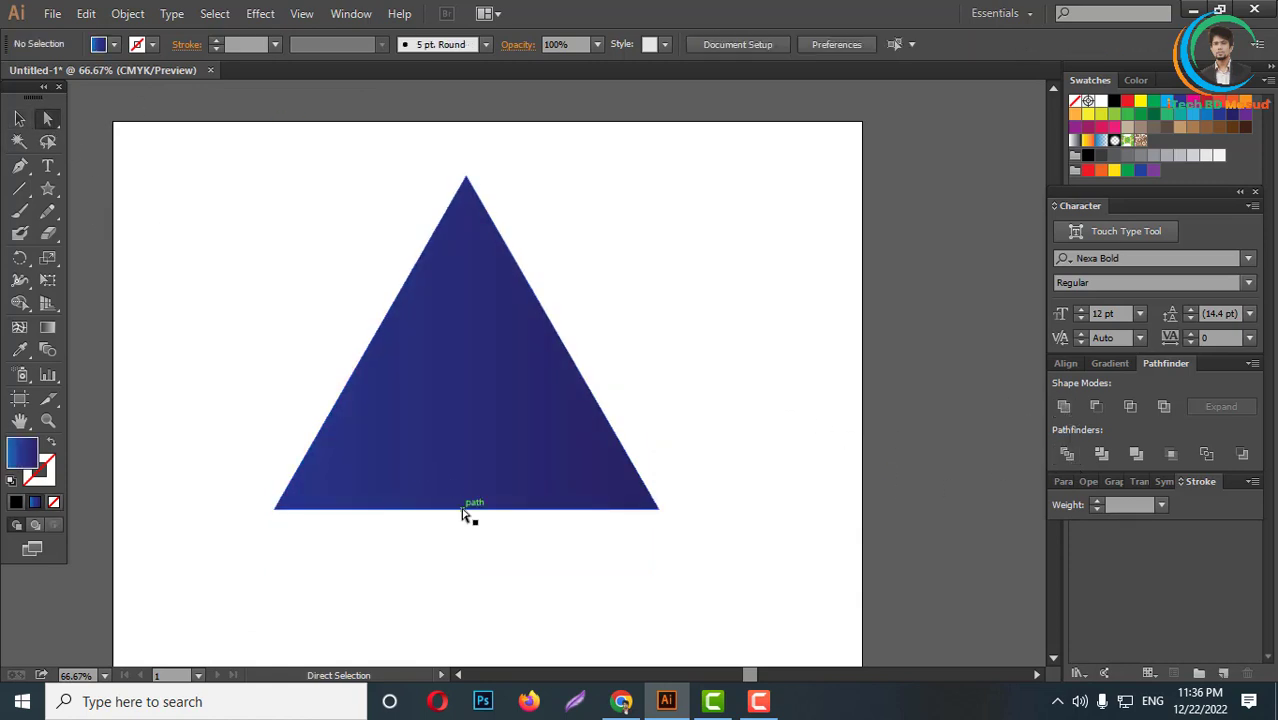
{"action": "left_click_drag", "start_coordinate": [466, 512], "coordinate": [469, 390]}
{"action": "scroll", "coordinate": [646, 375], "scroll_direction": "up", "scroll_amount": 1}
{"action": "scroll", "coordinate": [620, 420], "scroll_direction": "down", "scroll_amount": 2}
{"action": "scroll", "coordinate": [650, 440], "scroll_direction": "up", "scroll_amount": 1}
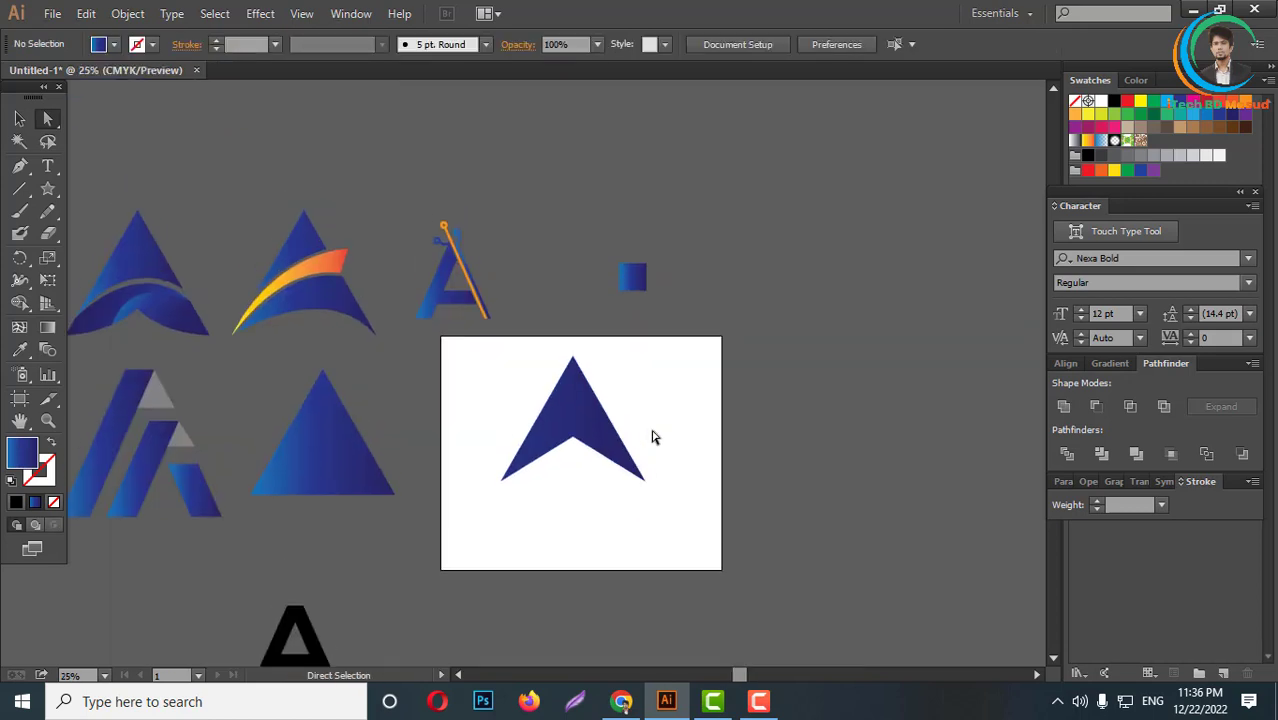
{"action": "scroll", "coordinate": [596, 493], "scroll_direction": "up", "scroll_amount": 1}
{"action": "scroll", "coordinate": [587, 503], "scroll_direction": "up", "scroll_amount": 1}
{"action": "scroll", "coordinate": [588, 510], "scroll_direction": "up", "scroll_amount": 1}
{"action": "scroll", "coordinate": [588, 516], "scroll_direction": "down", "scroll_amount": 1}
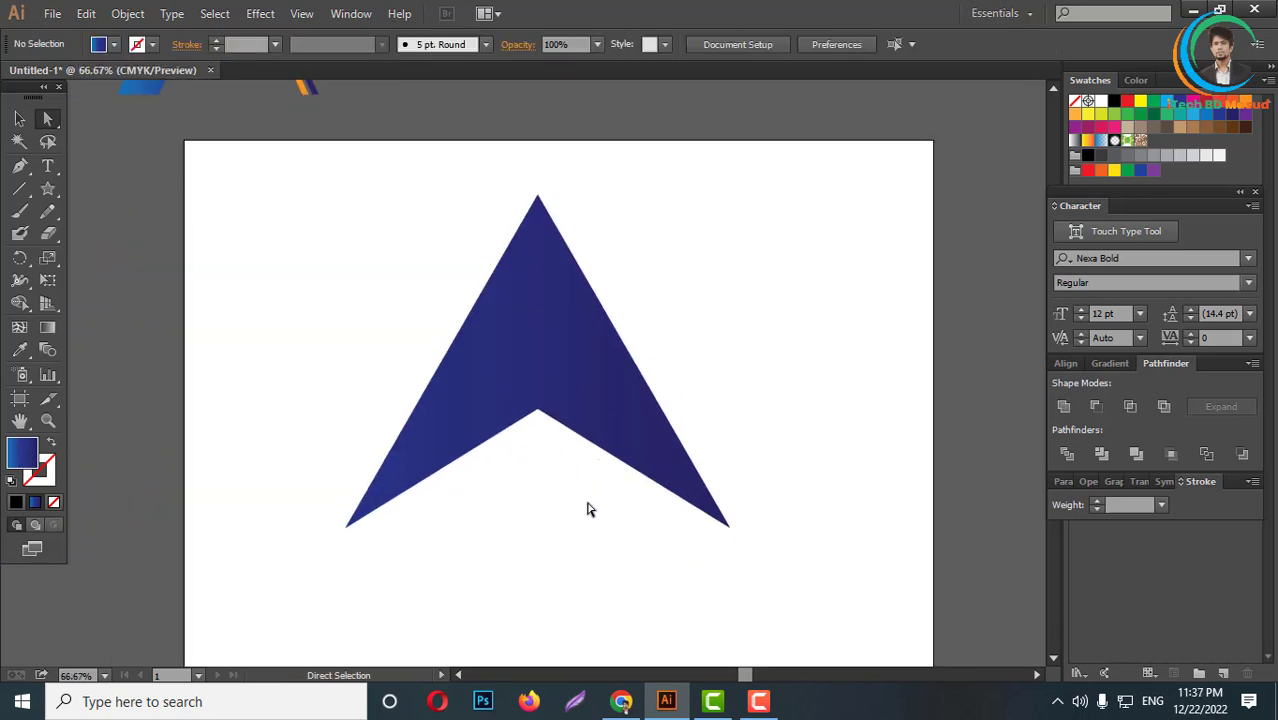
{"action": "scroll", "coordinate": [588, 516], "scroll_direction": "down", "scroll_amount": 1}
- Rotate a copy of the arrowhead -90° to point right and overlap it on the original
{"action": "left_click", "coordinate": [578, 355]}
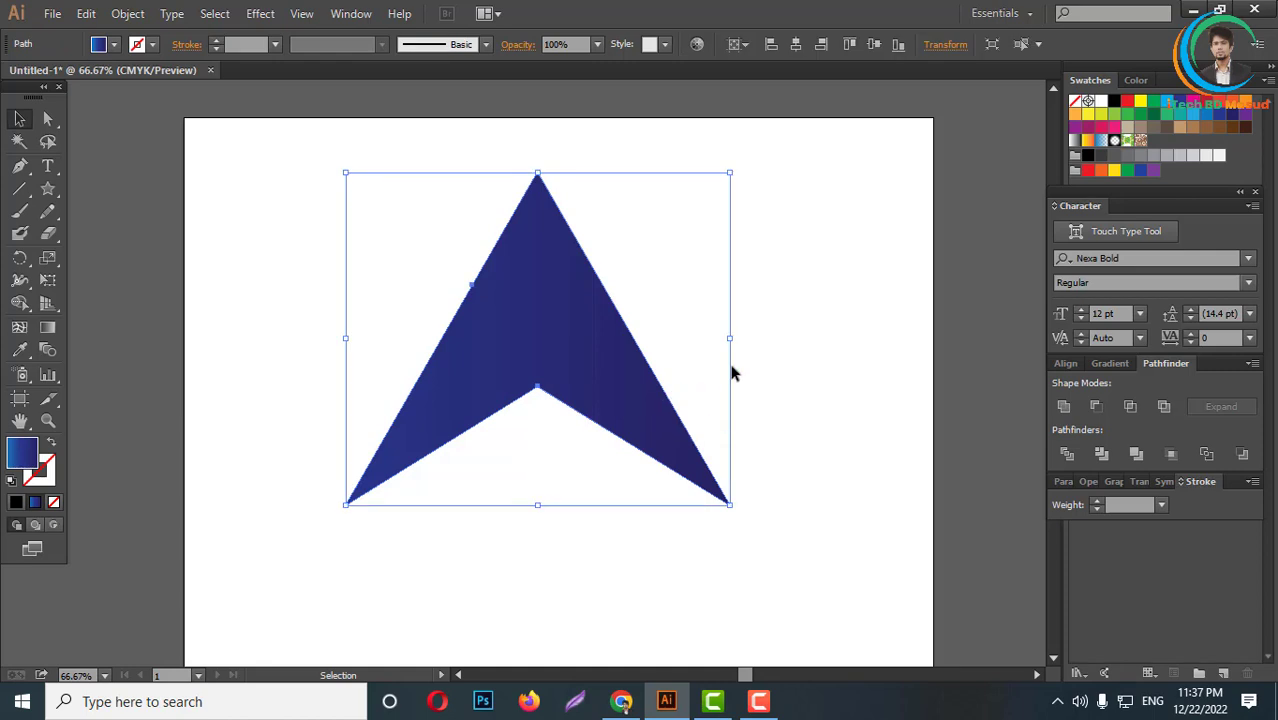
{"action": "key", "text": "a"}
{"action": "key", "text": "v"}
{"action": "mouse_move", "coordinate": [736, 163]}
{"action": "left_mouse_down"}
{"action": "mouse_move", "coordinate": [673, 494]}
{"action": "mouse_move", "coordinate": [542, 578]}
{"action": "left_mouse_up"}
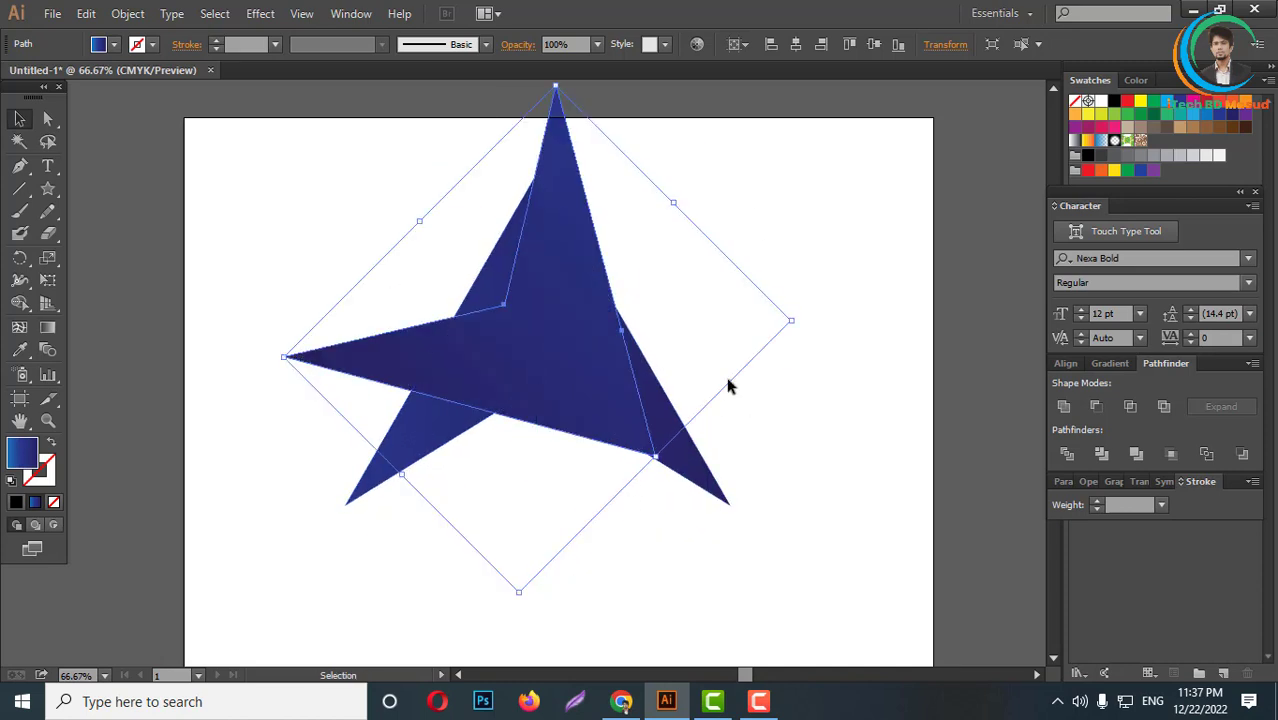
{"action": "mouse_move", "coordinate": [797, 322]}
{"action": "left_mouse_down"}
{"action": "mouse_move", "coordinate": [805, 251]}
{"action": "mouse_move", "coordinate": [776, 212]}
{"action": "left_mouse_up"}
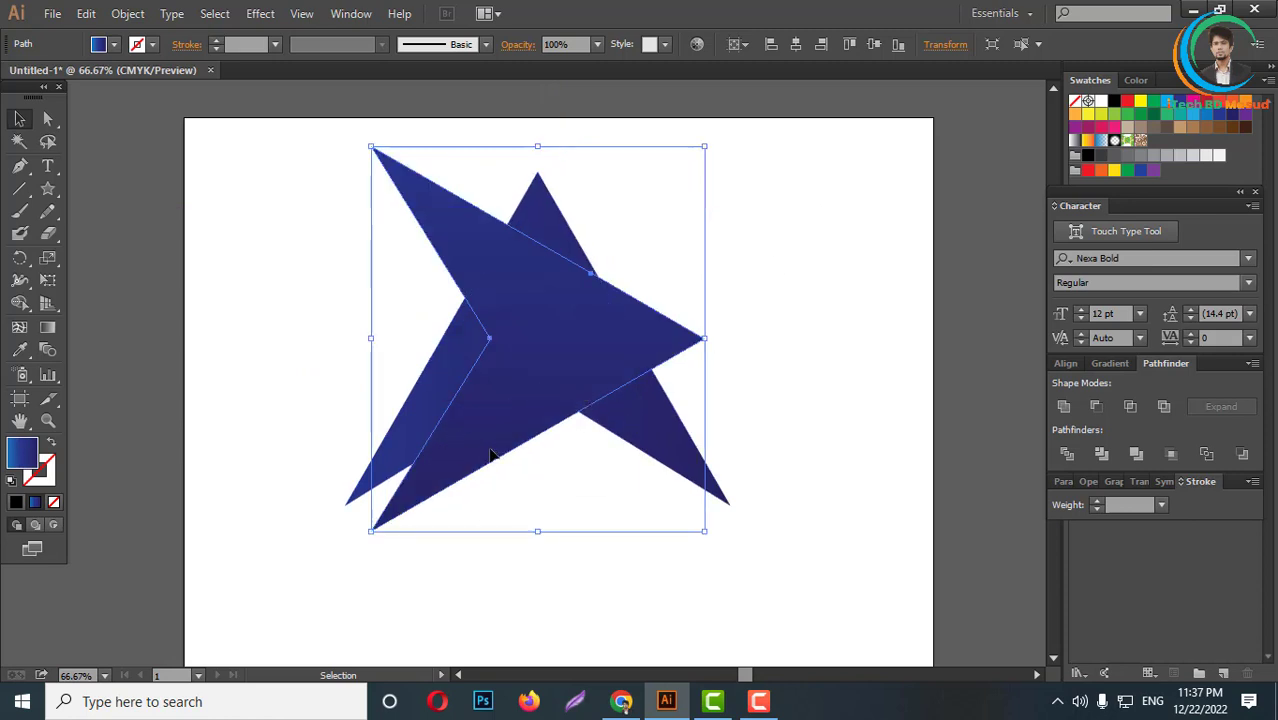
{"action": "left_click_drag", "start_coordinate": [478, 465], "coordinate": [493, 503]}
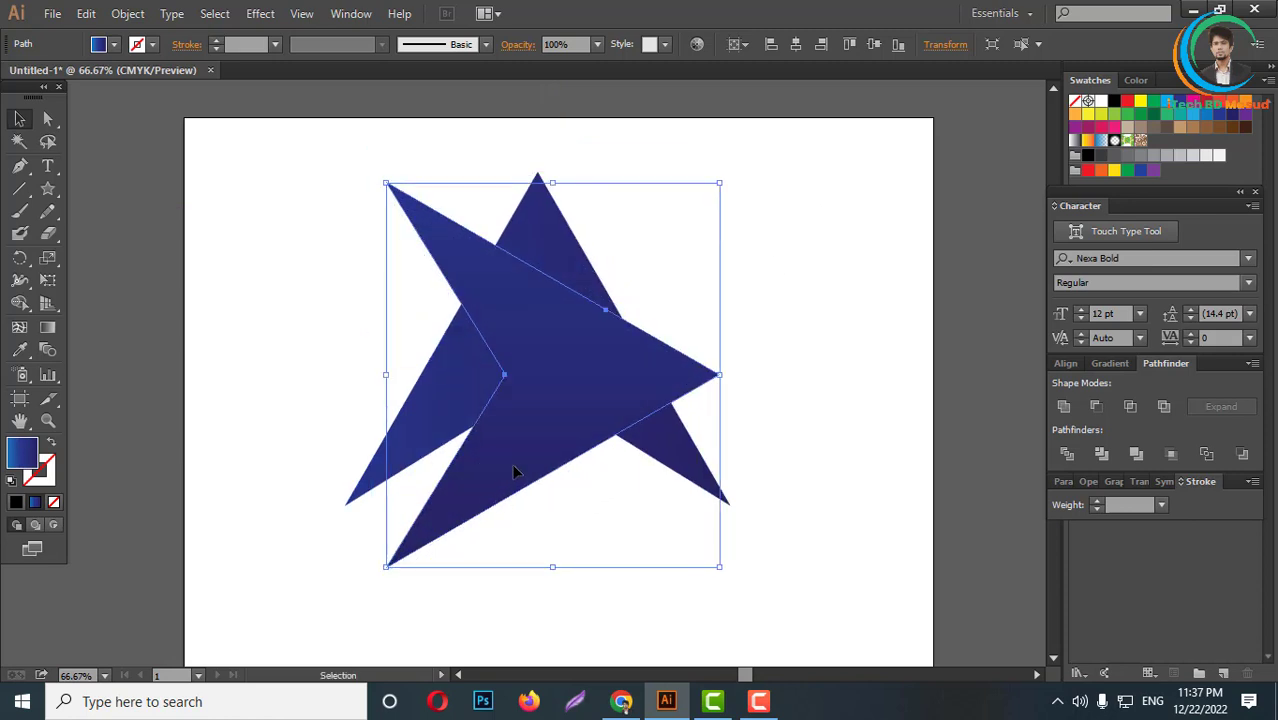
{"action": "left_click", "coordinate": [585, 567]}
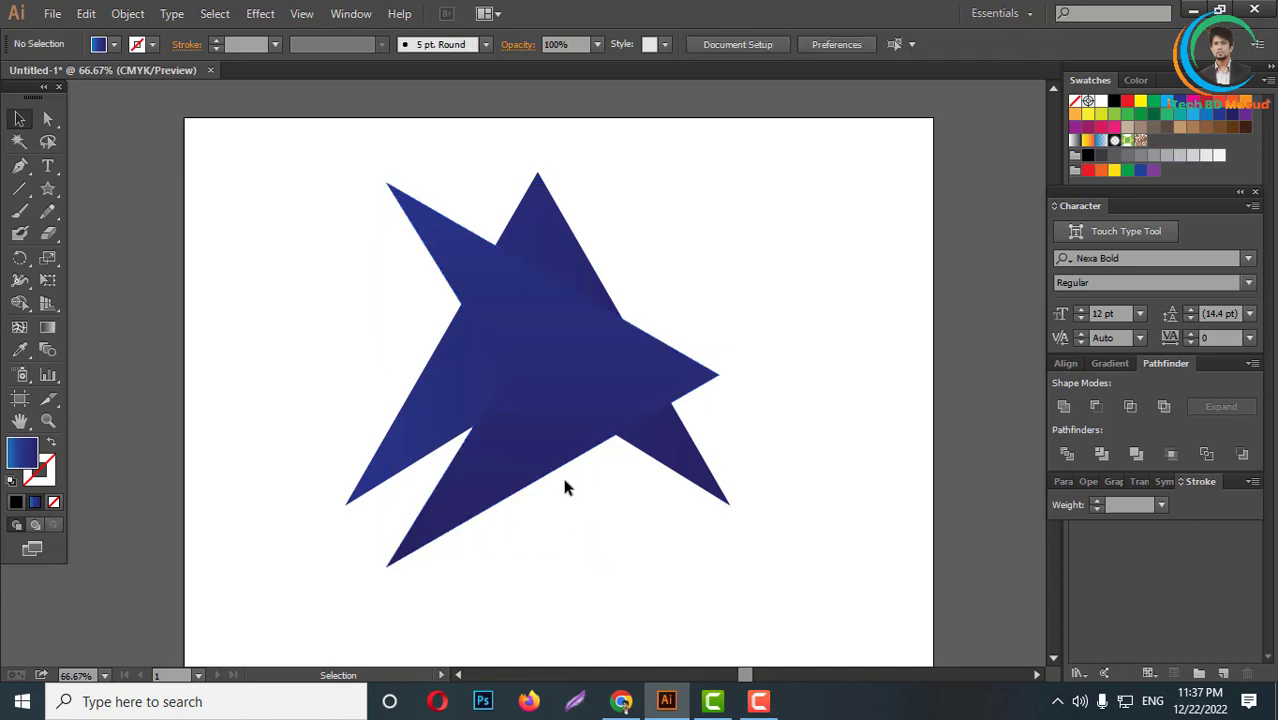
{"action": "left_click", "coordinate": [562, 470]}
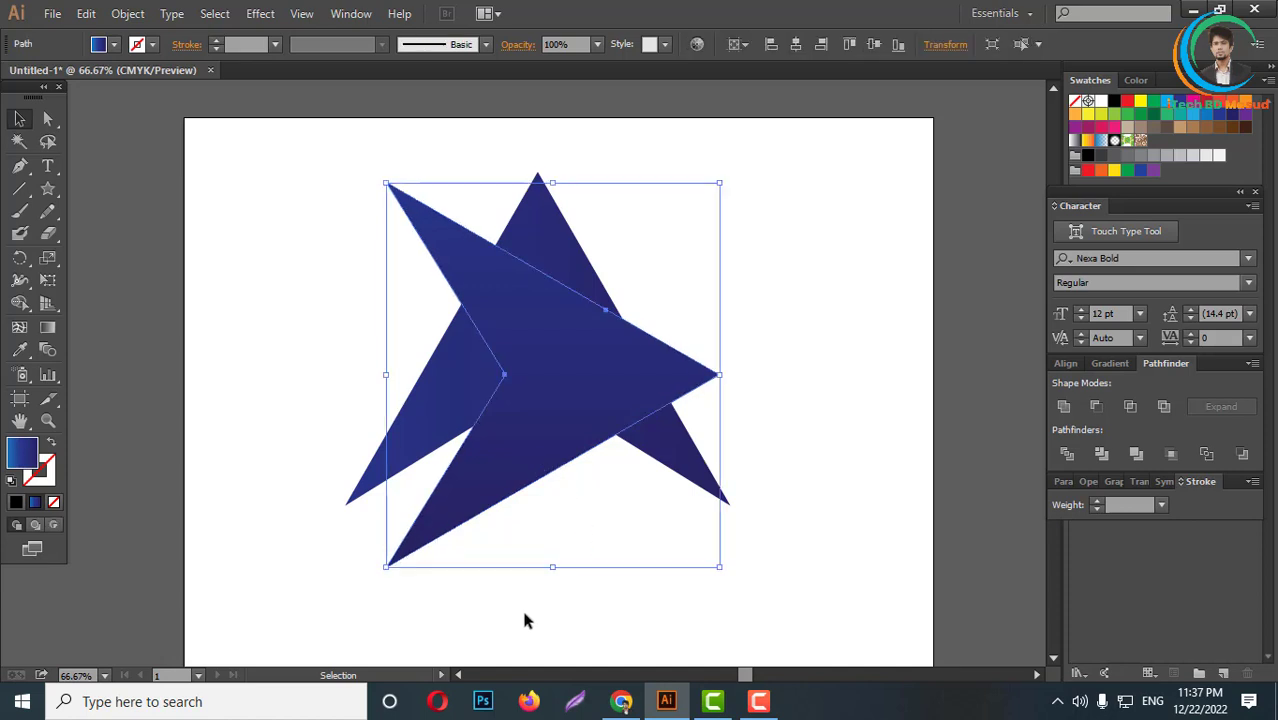
- Apply a 10 px Offset Path to the rotated arrow
{"action": "left_click", "coordinate": [128, 14]}
{"action": "mouse_move", "coordinate": [148, 391]}
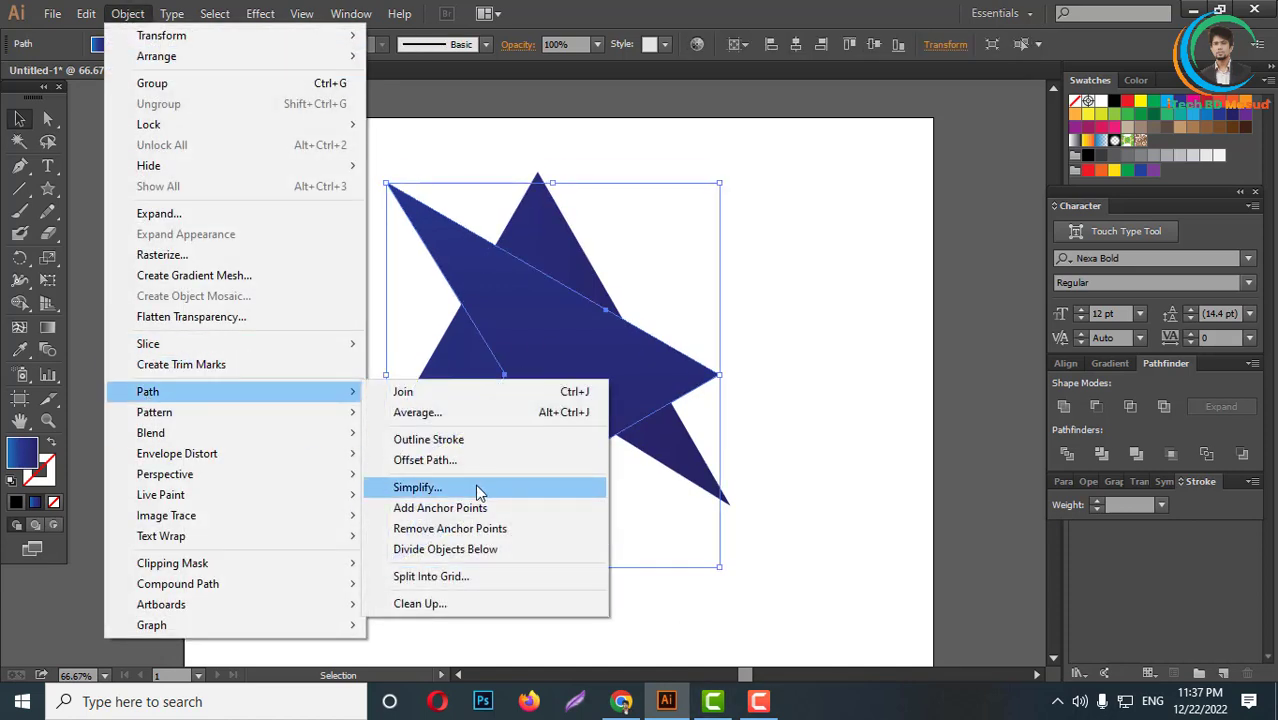
{"action": "left_click", "coordinate": [512, 462]}
{"action": "left_click", "coordinate": [876, 354]}
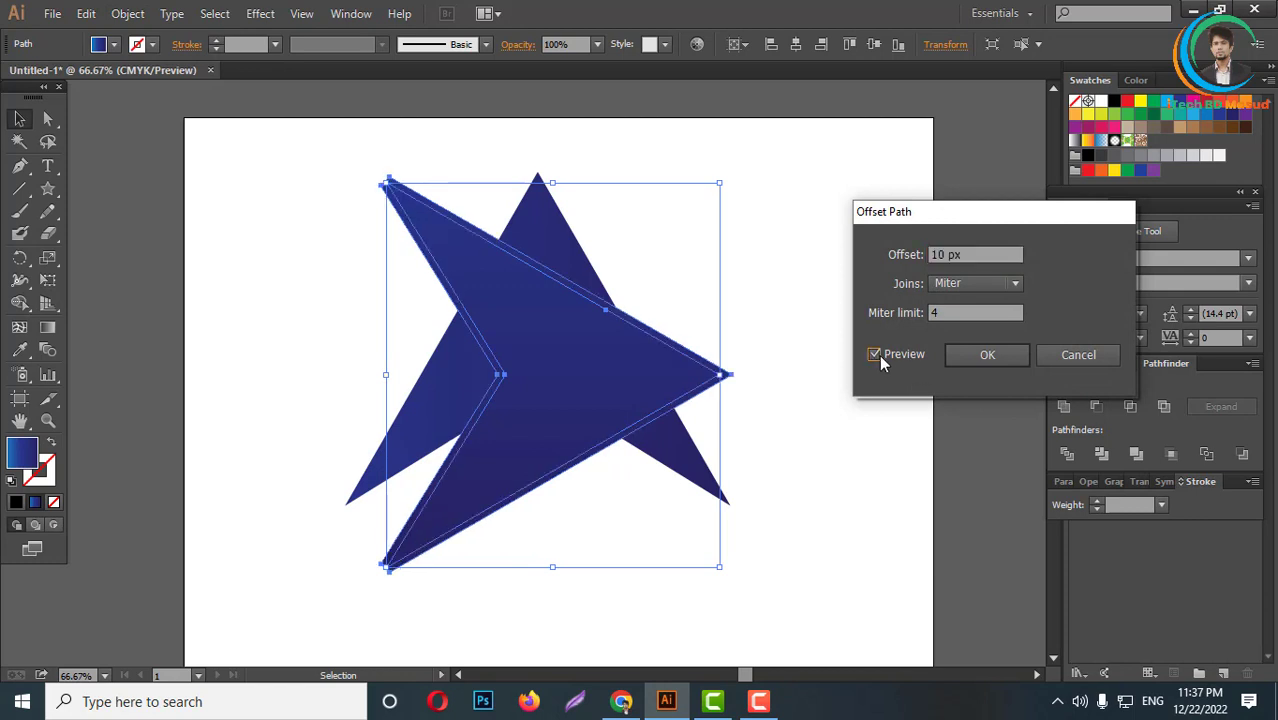
{"action": "left_click", "coordinate": [983, 356]}
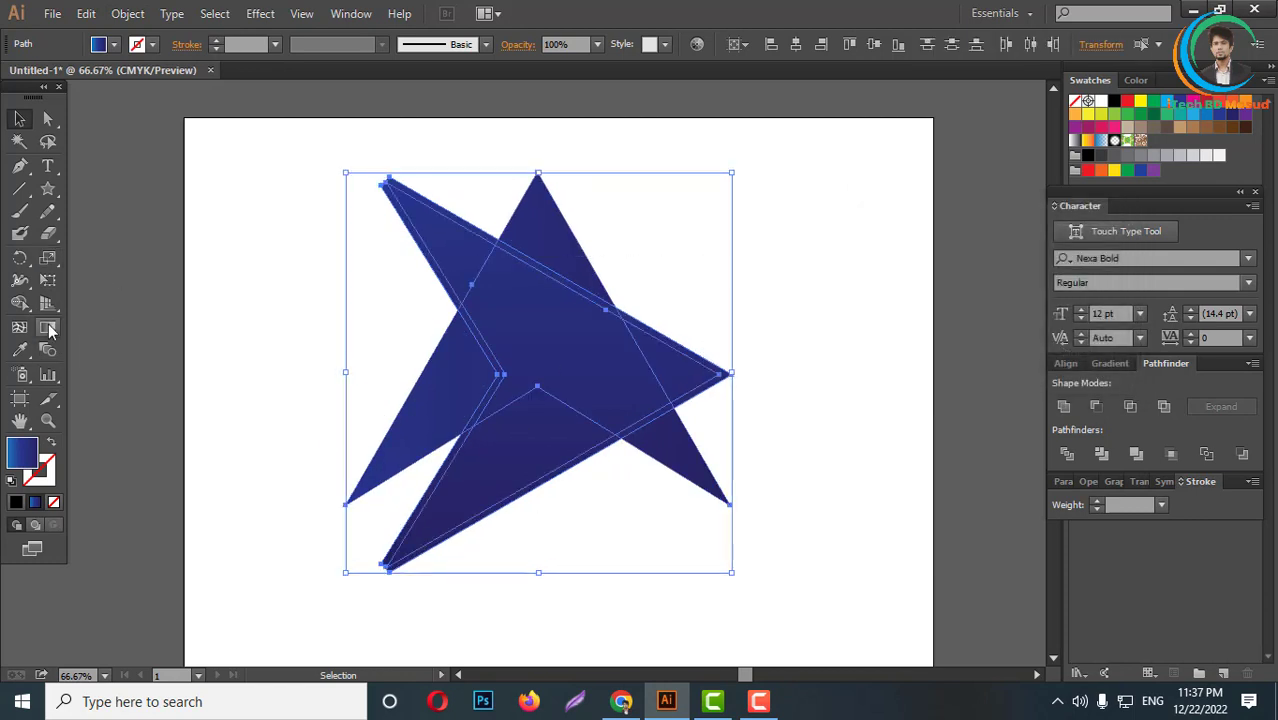
- Delete the lower overlap region and the thin sliver strips with the Shape Builder
{"action": "left_click", "coordinate": [19, 303]}
{"action": "left_click", "coordinate": [445, 482], "text": "alt"}
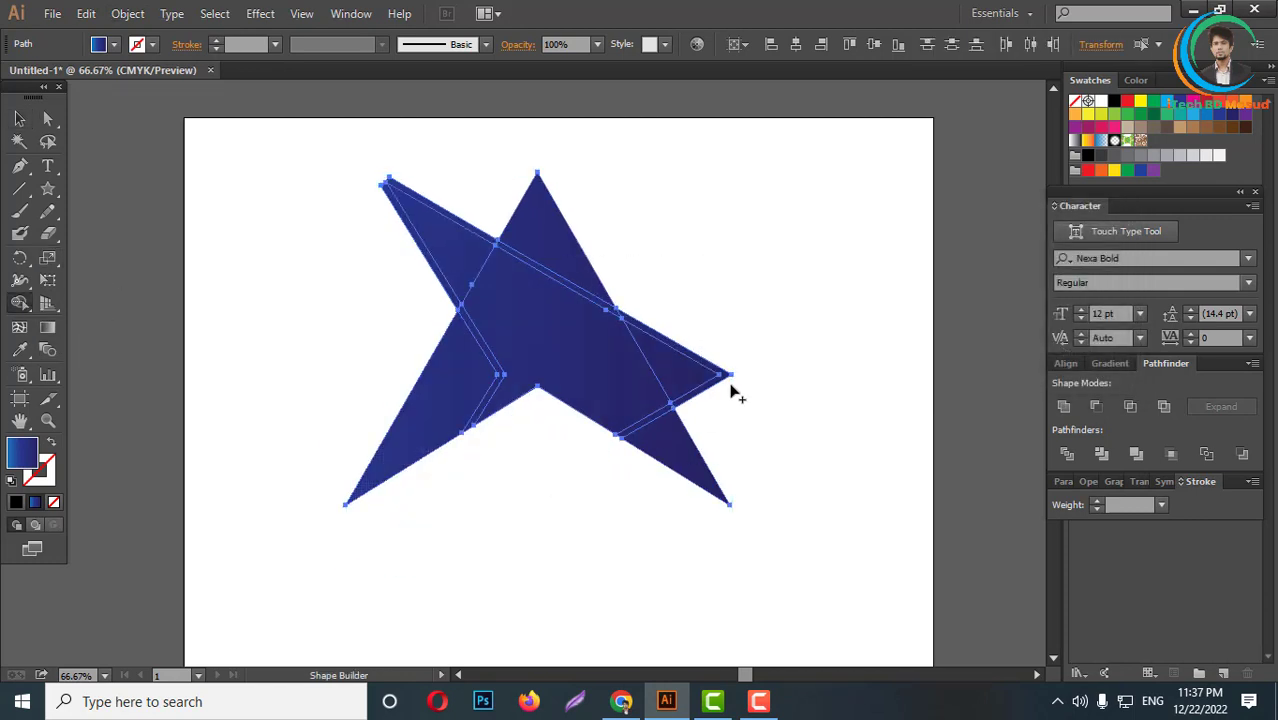
{"action": "scroll", "coordinate": [733, 392], "scroll_direction": "up", "scroll_amount": 1}
{"action": "scroll", "coordinate": [733, 392], "scroll_direction": "up", "scroll_amount": 1}
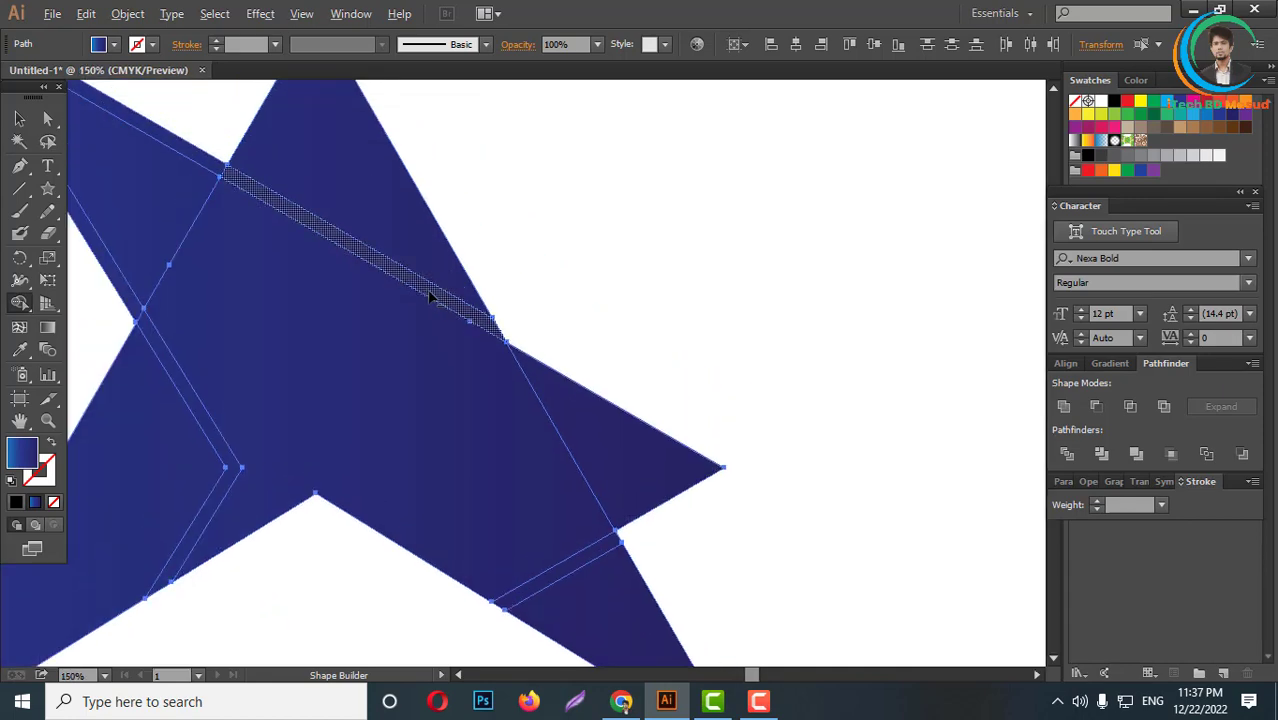
{"action": "left_click", "coordinate": [430, 296], "text": "alt"}
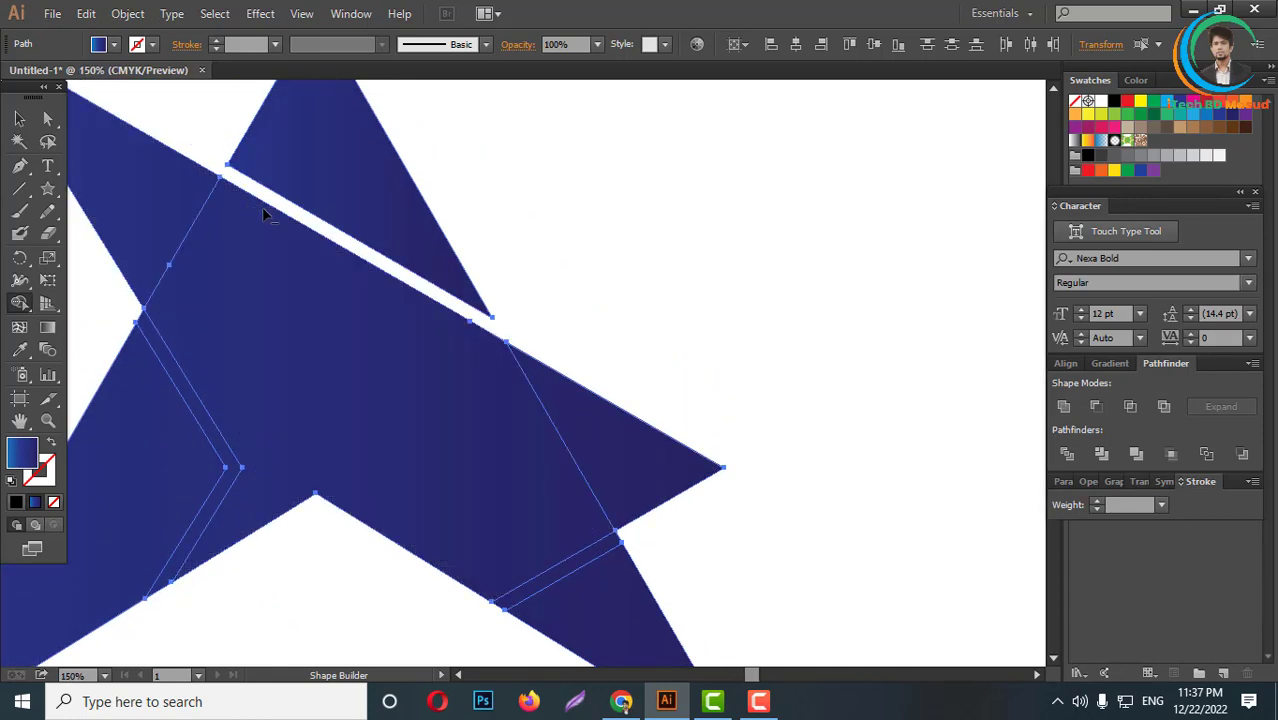
{"action": "scroll", "coordinate": [558, 312], "scroll_direction": "down", "scroll_amount": 2}
{"action": "scroll", "coordinate": [600, 380], "scroll_direction": "up", "scroll_amount": 2}
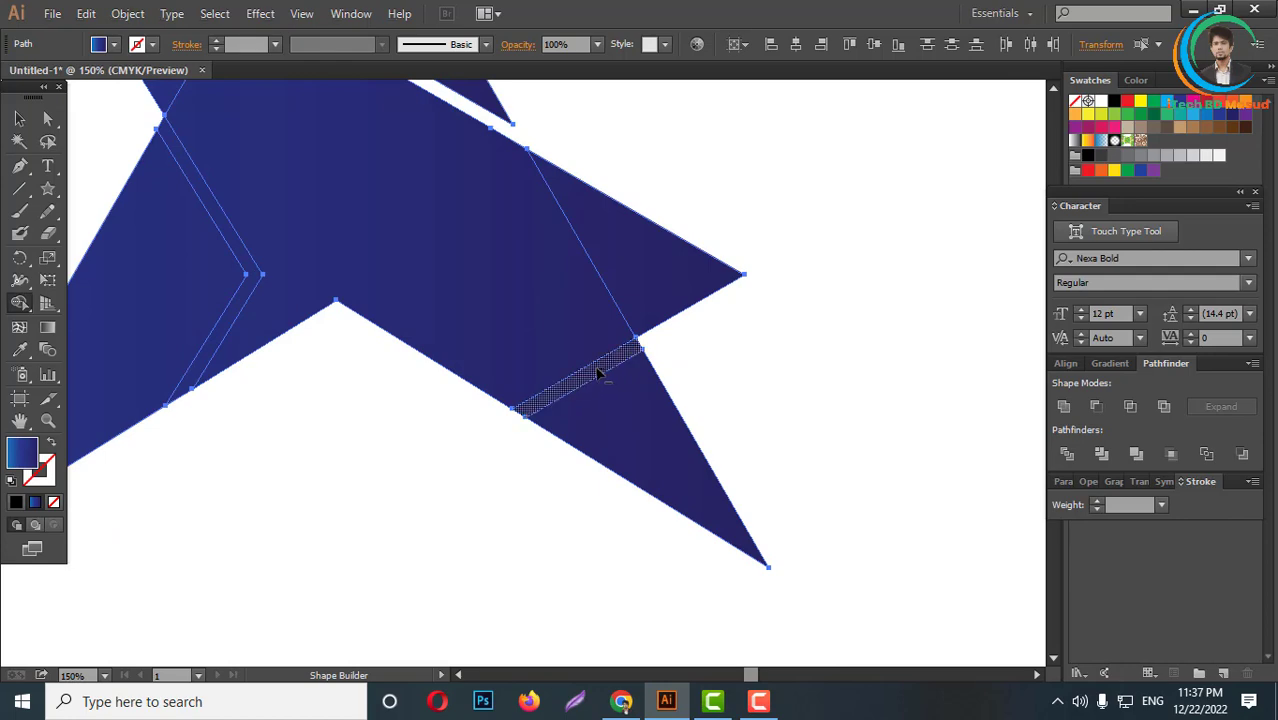
{"action": "left_click", "coordinate": [598, 374], "text": "alt"}
{"action": "left_click", "coordinate": [252, 268], "text": "alt"}
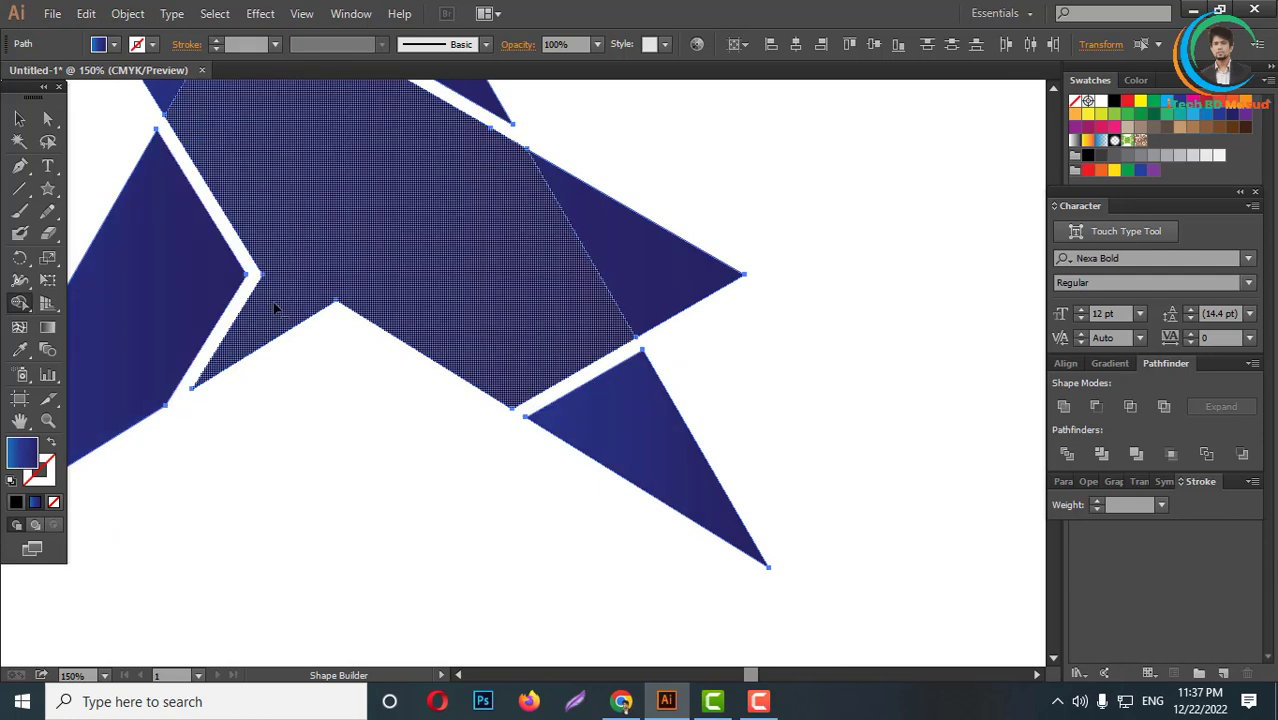
{"action": "scroll", "coordinate": [735, 455], "scroll_direction": "down", "scroll_amount": 2}
{"action": "scroll", "coordinate": [570, 385], "scroll_direction": "up", "scroll_amount": 1}
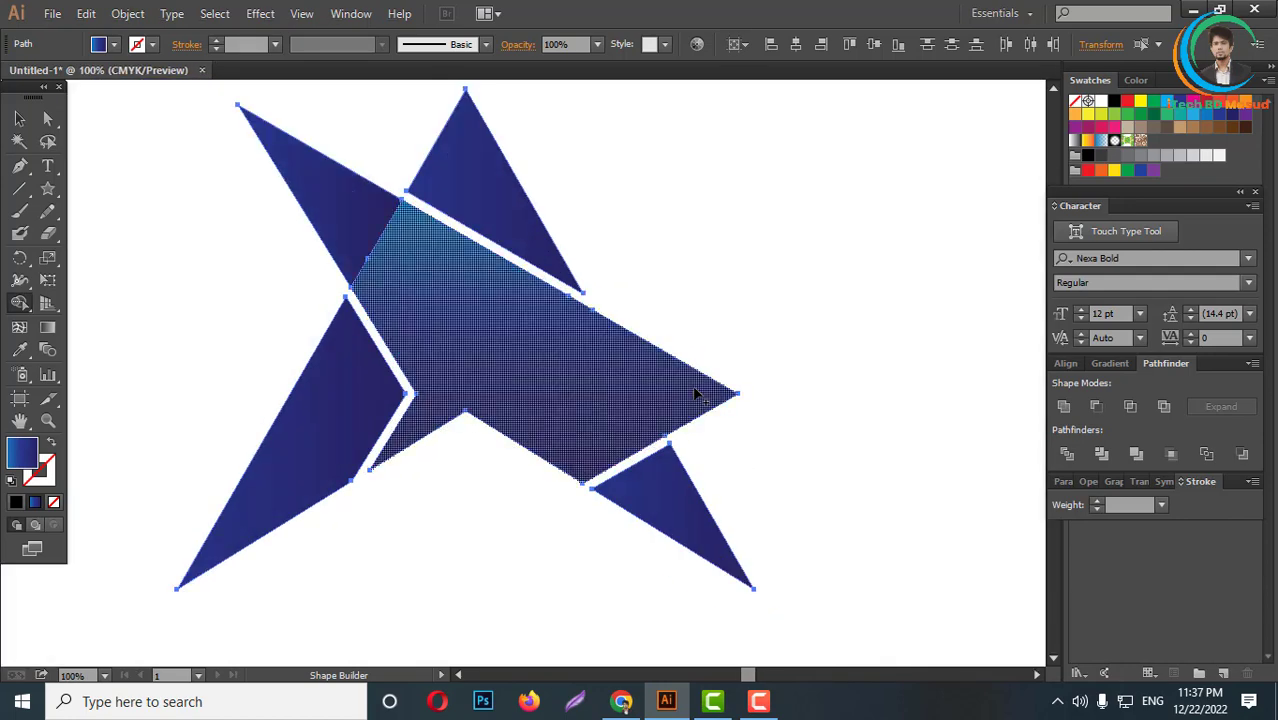
- Merge the upper-left point into the body and refill the left, top and bottom-right triangles with the gradient
{"action": "left_click_drag", "start_coordinate": [322, 194], "coordinate": [498, 398]}
{"action": "left_click", "coordinate": [290, 468]}
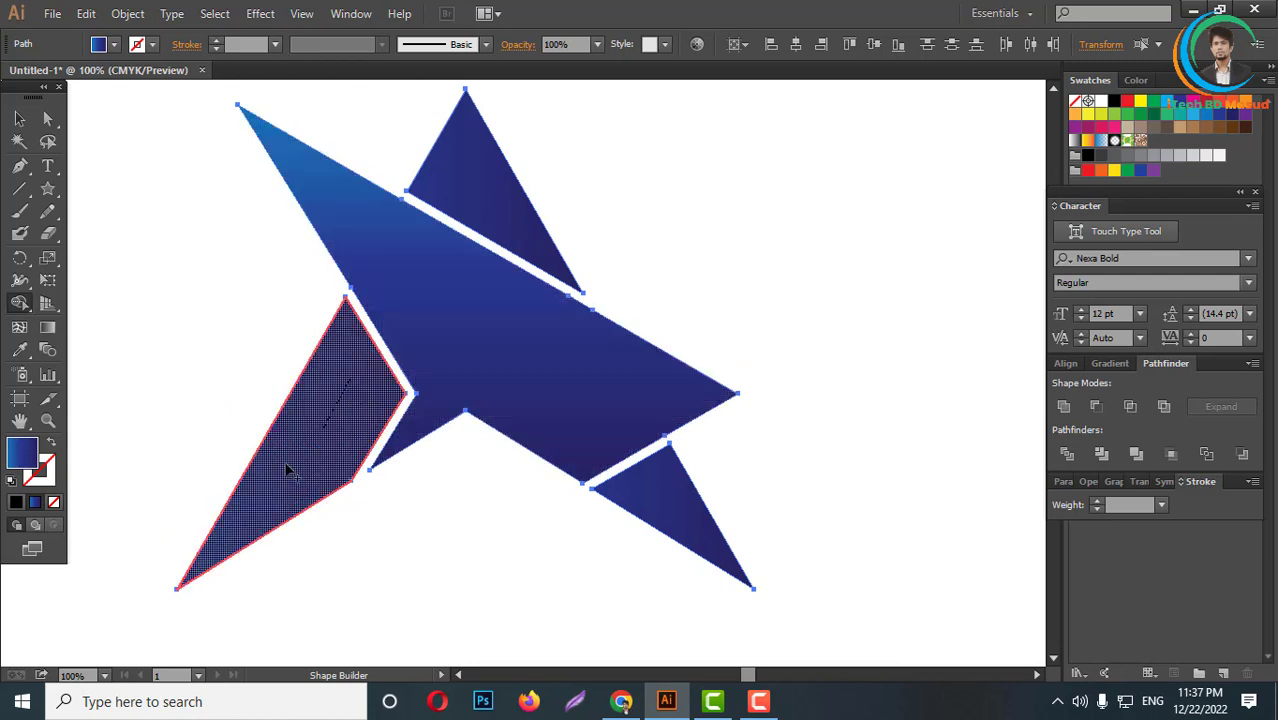
{"action": "left_click", "coordinate": [502, 171]}
{"action": "left_click", "coordinate": [656, 502]}
{"action": "key", "text": "ctrl+minus"}
{"action": "key", "text": "ctrl+minus"}
{"action": "key", "text": "ctrl+minus"}
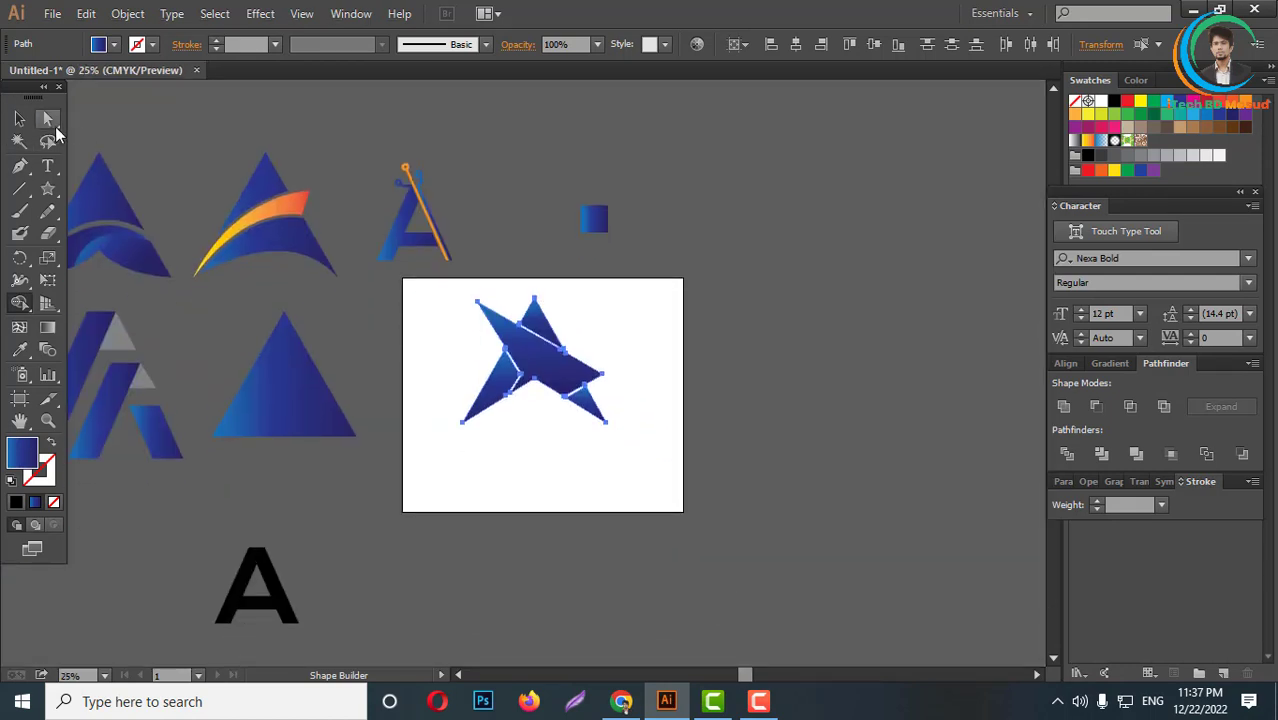
{"action": "left_click", "coordinate": [47, 119]}
{"action": "left_click", "coordinate": [717, 490]}
- Group the folded arrow pieces and move the group up-left above the other variants
{"action": "left_click", "coordinate": [19, 119]}
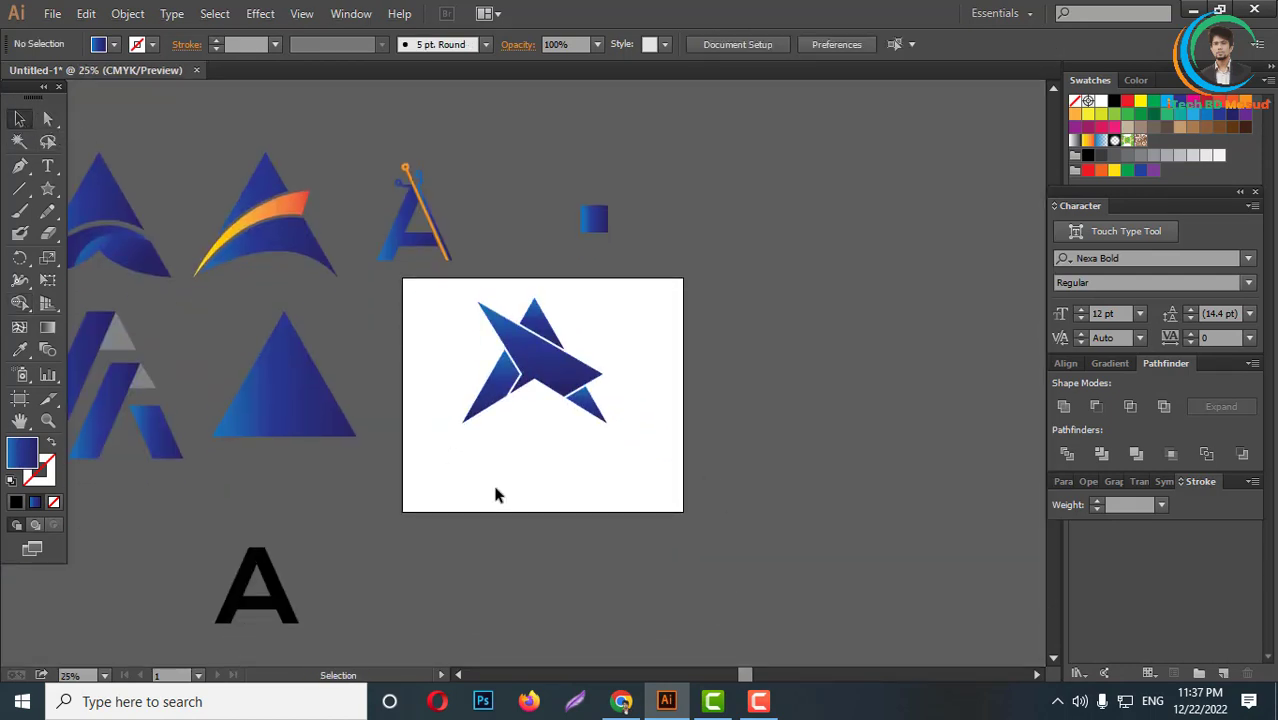
{"action": "left_click_drag", "start_coordinate": [685, 479], "coordinate": [588, 421]}
{"action": "right_click", "coordinate": [544, 377]}
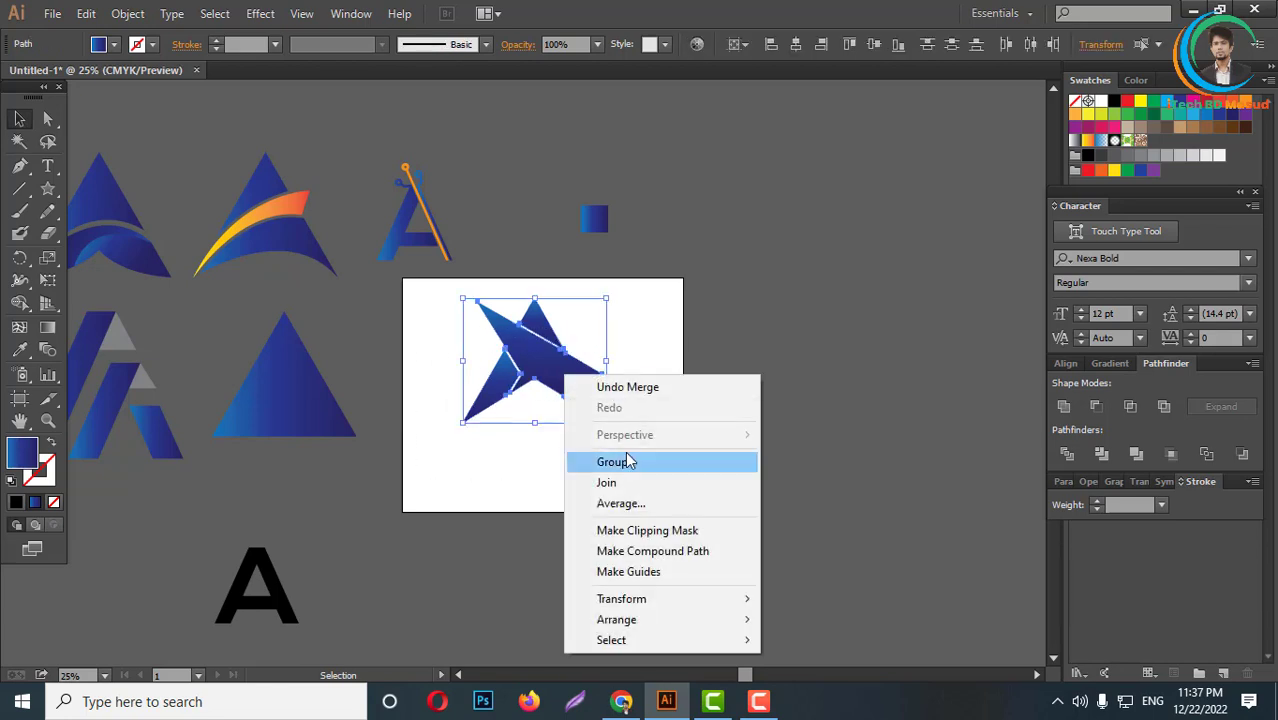
{"action": "left_click", "coordinate": [622, 457]}
{"action": "left_click", "coordinate": [539, 480]}
{"action": "key", "text": "ctrl+minus"}
{"action": "mouse_move", "coordinate": [590, 364]}
{"action": "left_mouse_down"}
{"action": "mouse_move", "coordinate": [370, 259]}
{"action": "mouse_move", "coordinate": [350, 230]}
{"action": "left_mouse_up"}
{"action": "scroll", "coordinate": [540, 345], "scroll_direction": "down", "scroll_amount": 1}
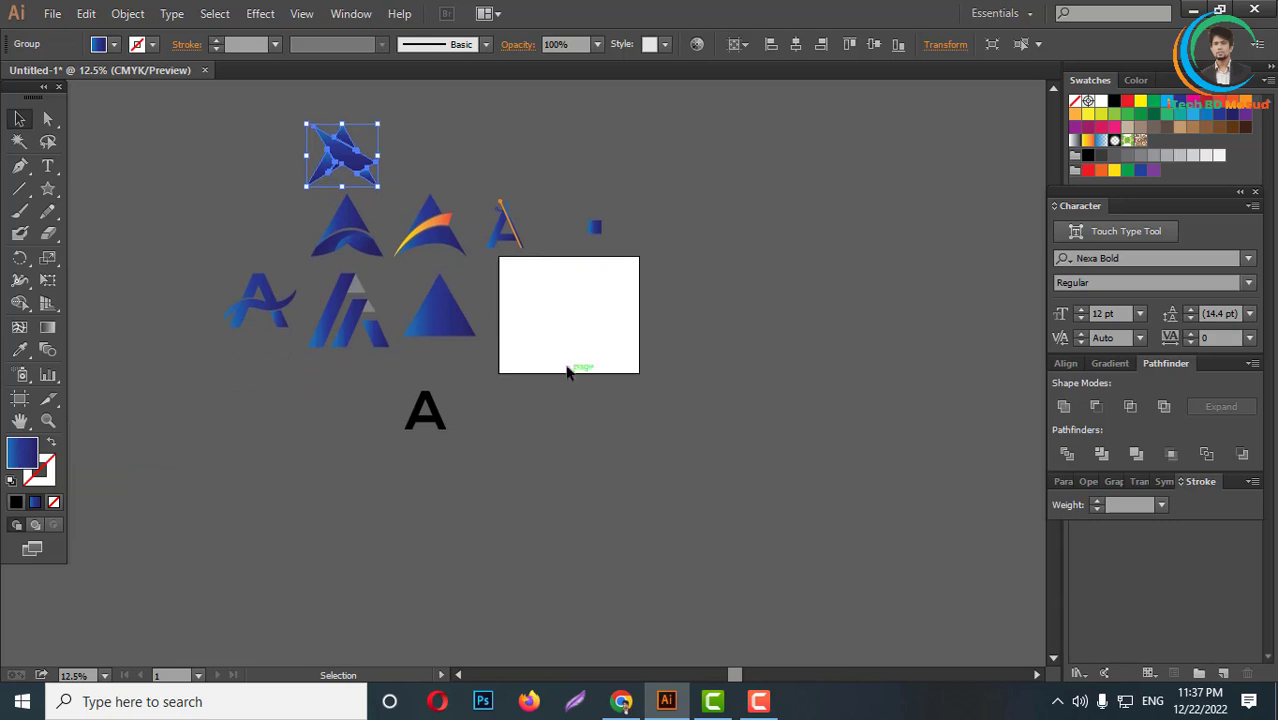
{"action": "scroll", "coordinate": [575, 365], "scroll_direction": "up", "scroll_amount": 2}
{"action": "scroll", "coordinate": [607, 345], "scroll_direction": "up", "scroll_amount": 1}
- Draw a blue gradient hexagon on the artboard and rotate it 90°
{"action": "left_click_drag", "start_coordinate": [52, 197], "coordinate": [113, 262]}
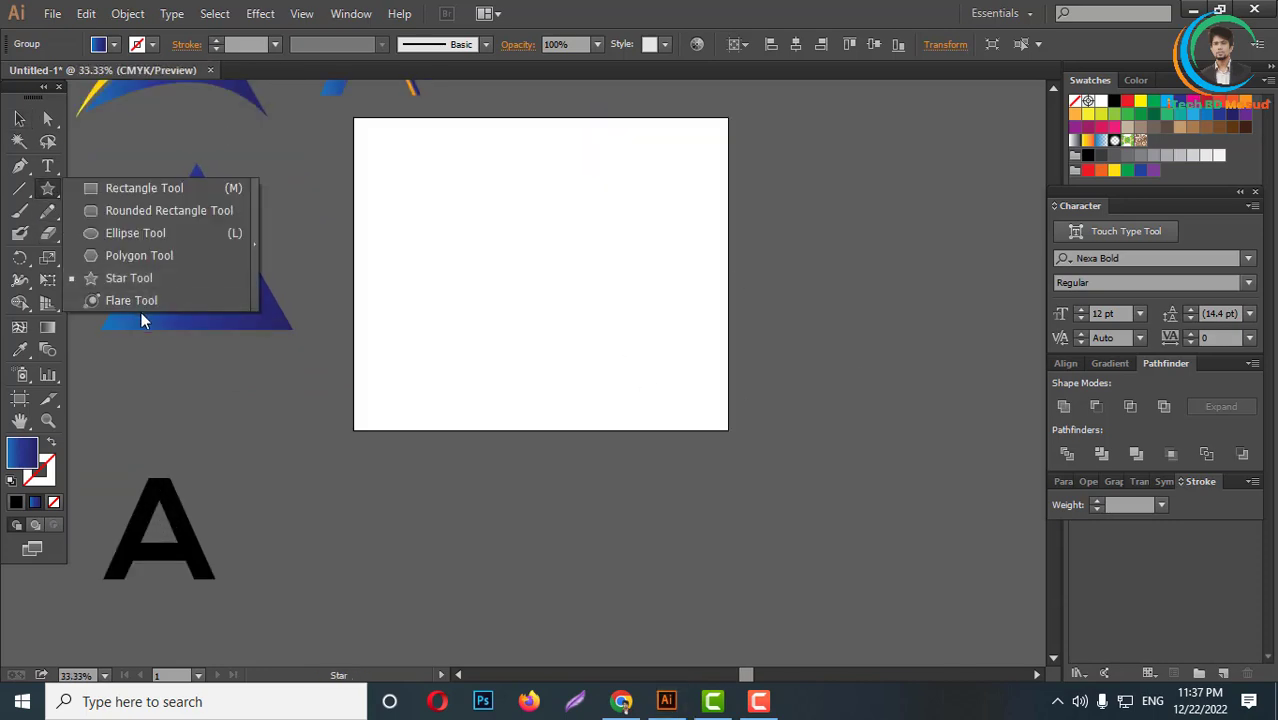
{"action": "left_click", "coordinate": [113, 262]}
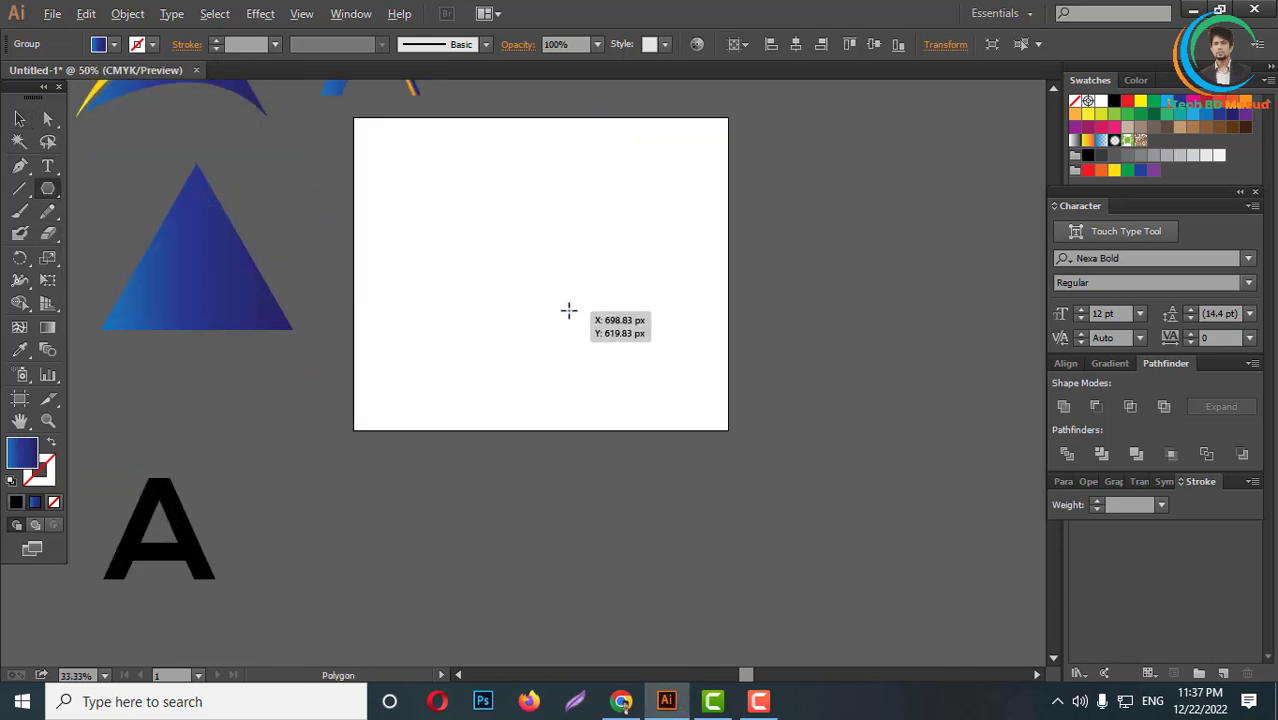
{"action": "scroll", "coordinate": [568, 308], "scroll_direction": "up", "scroll_amount": 1}
{"action": "left_click_drag", "start_coordinate": [510, 255], "coordinate": [600, 348]}
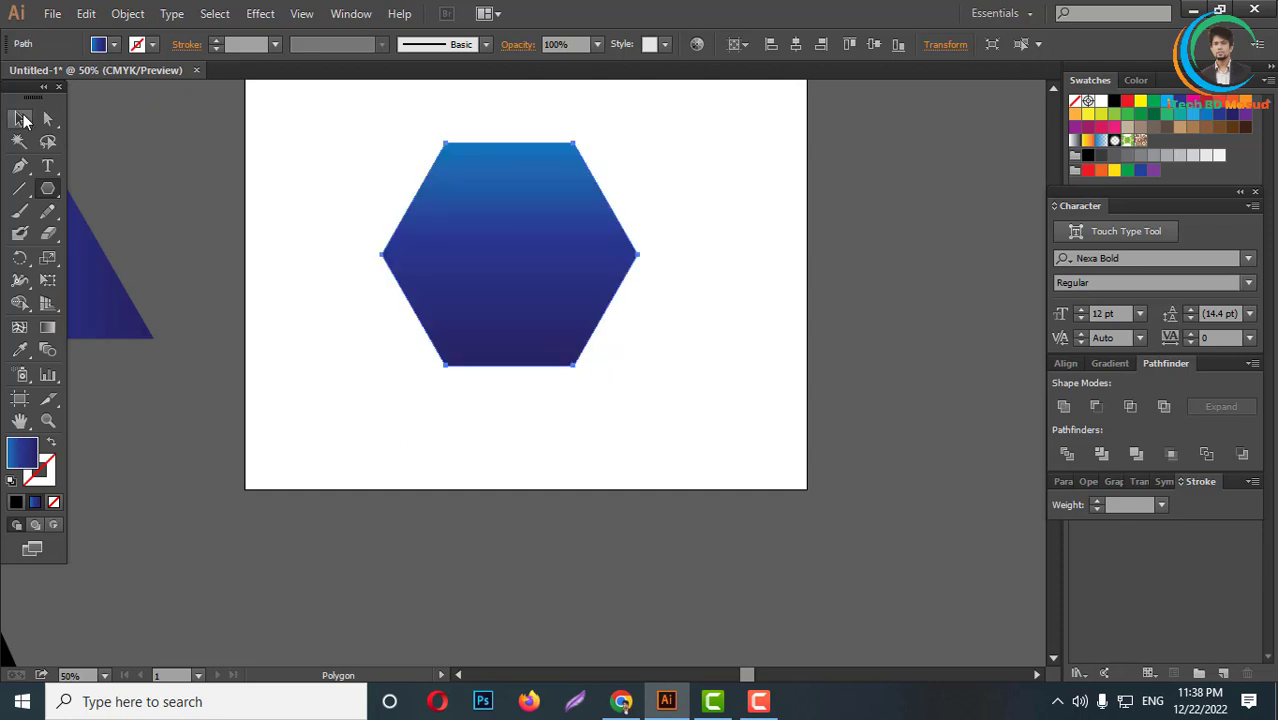
{"action": "left_click", "coordinate": [22, 119]}
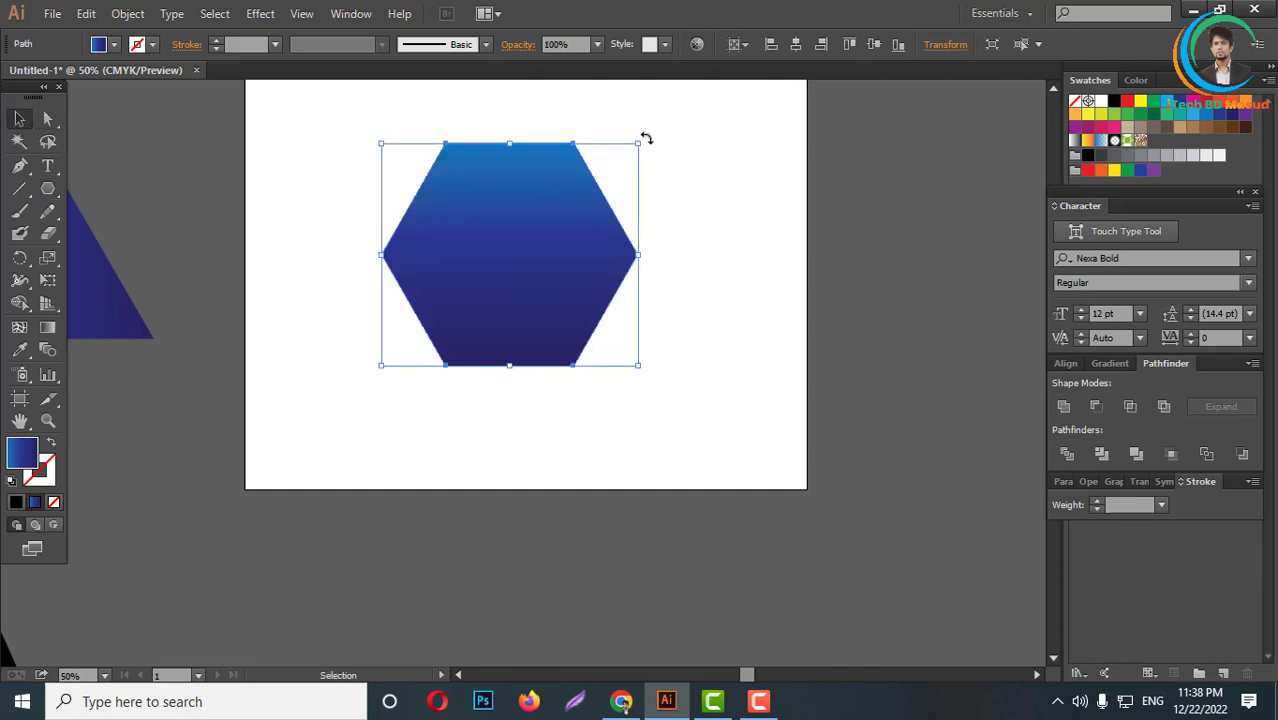
{"action": "left_click_drag", "start_coordinate": [646, 138], "coordinate": [615, 405]}
{"action": "left_click", "coordinate": [681, 345]}
- Duplicate the blue triangle to the right of the artboard
{"action": "scroll", "coordinate": [567, 283], "scroll_direction": "down", "scroll_amount": 1}
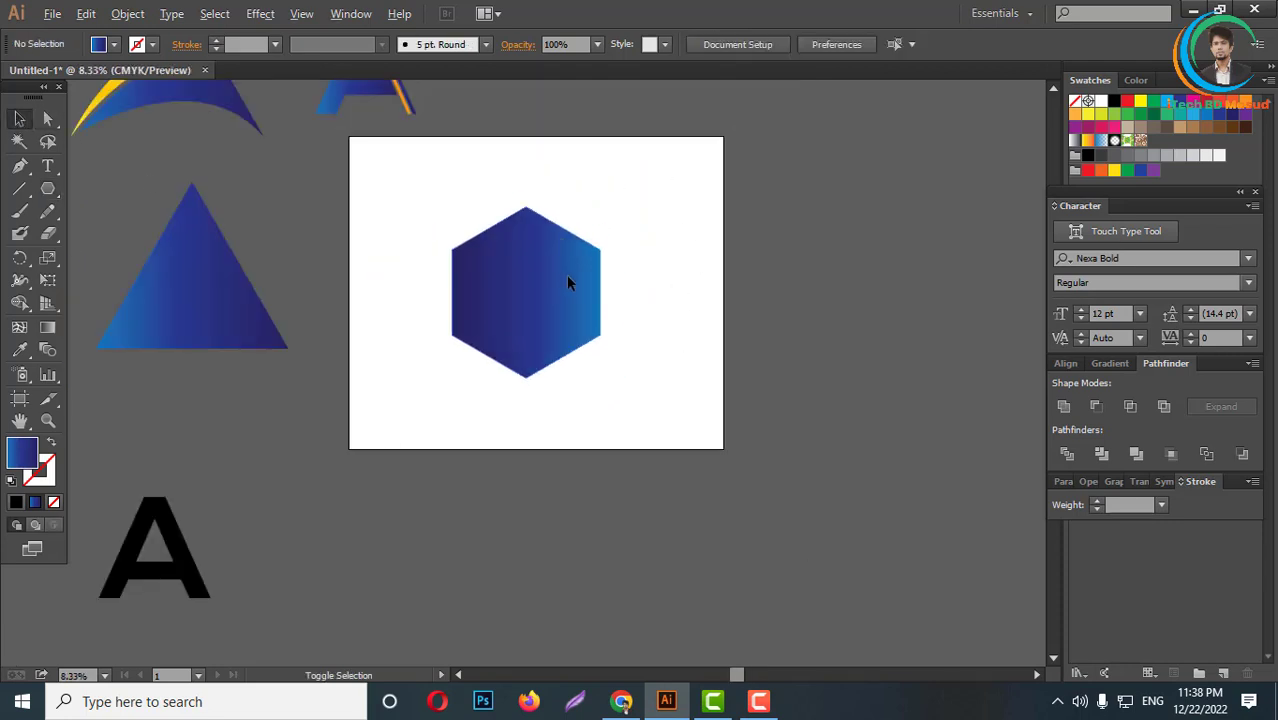
{"action": "scroll", "coordinate": [566, 283], "scroll_direction": "down", "scroll_amount": 2}
{"action": "scroll", "coordinate": [548, 249], "scroll_direction": "up", "scroll_amount": 3}
{"action": "scroll", "coordinate": [561, 263], "scroll_direction": "up", "scroll_amount": 1}
{"action": "scroll", "coordinate": [561, 263], "scroll_direction": "down", "scroll_amount": 2}
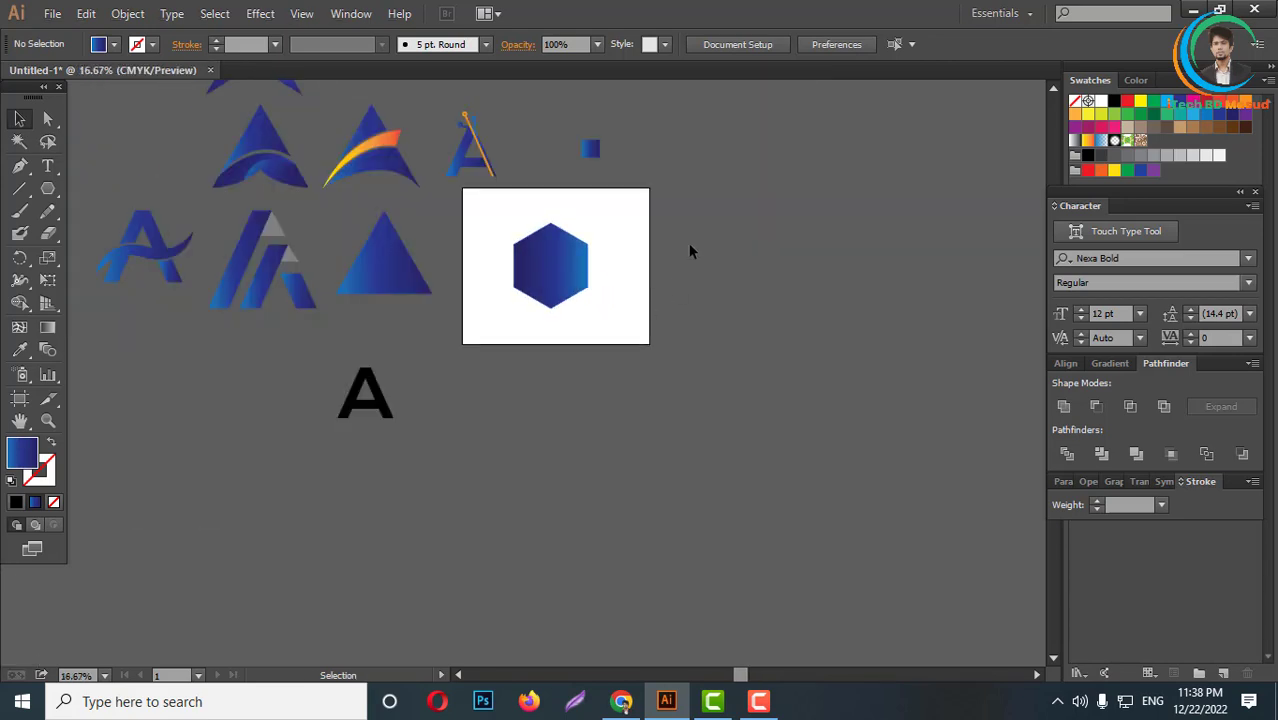
{"action": "left_click_drag", "start_coordinate": [380, 280], "coordinate": [727, 315]}
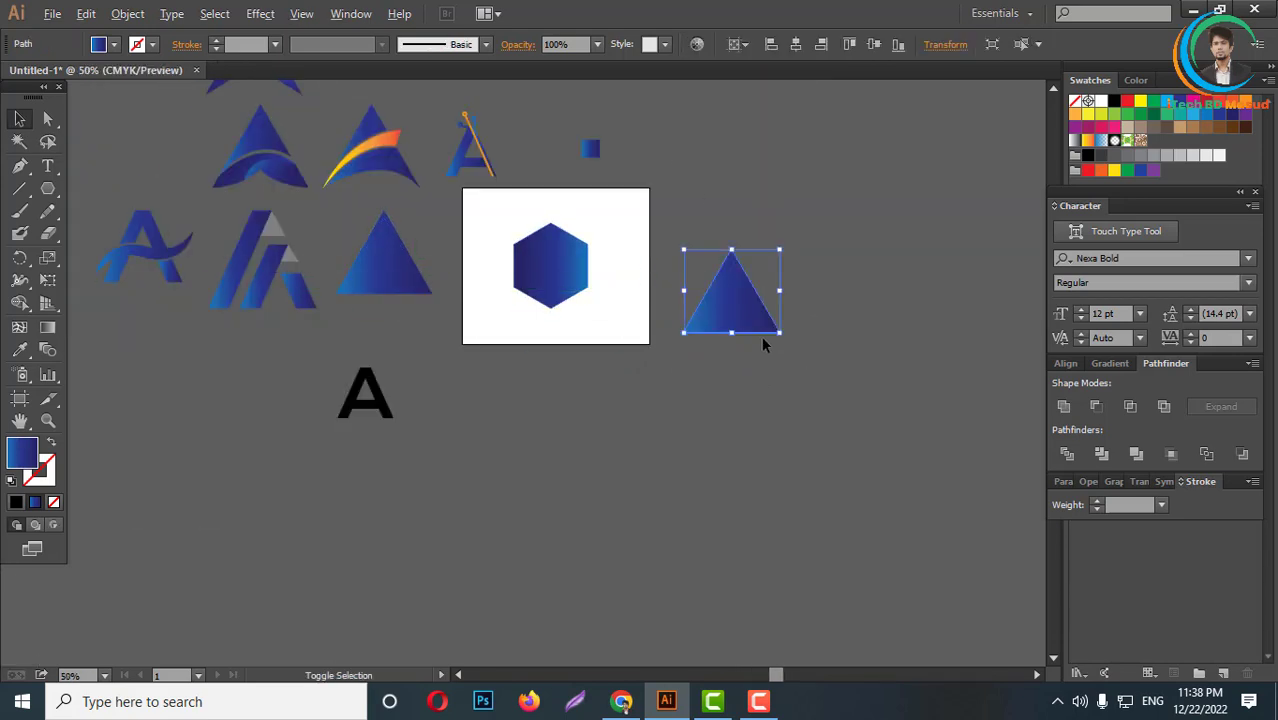
- Draw a vertical line from the copied triangle's apex and combine them with Pathfinder
{"action": "scroll", "coordinate": [750, 340], "scroll_direction": "up", "scroll_amount": 3}
{"action": "scroll", "coordinate": [750, 337], "scroll_direction": "down", "scroll_amount": 1}
{"action": "scroll", "coordinate": [753, 337], "scroll_direction": "down", "scroll_amount": 2}
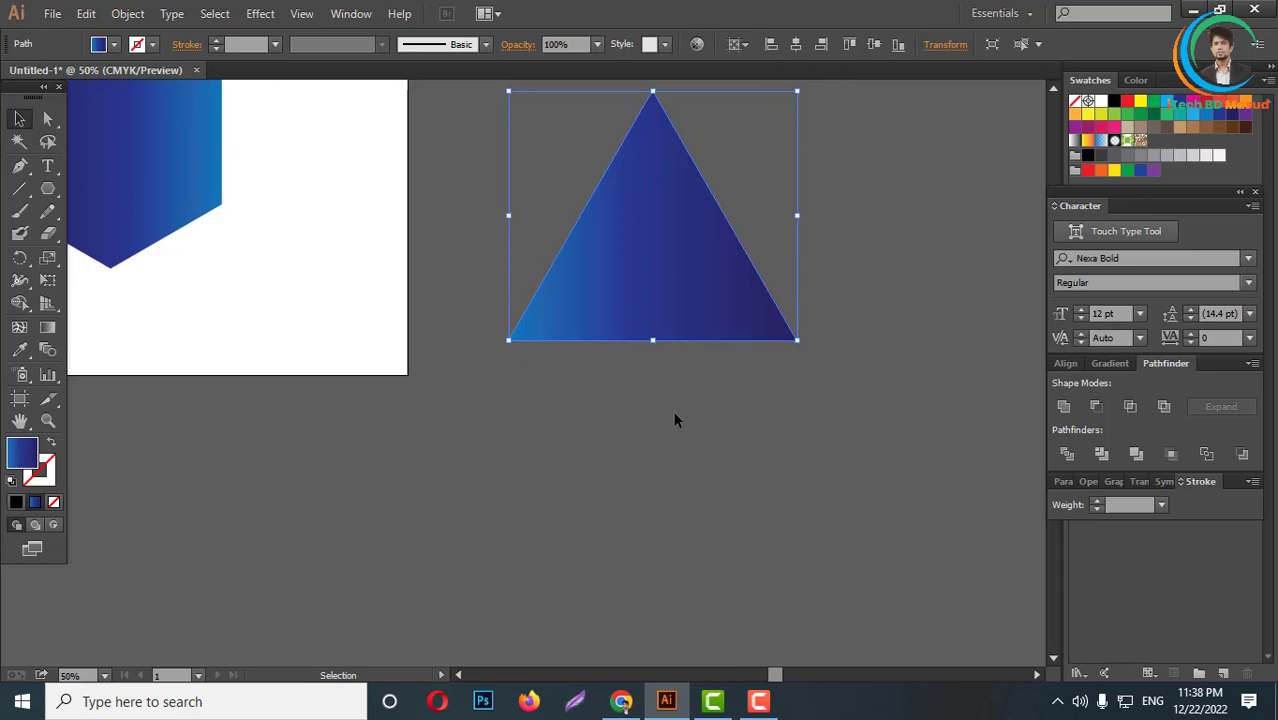
{"action": "left_click", "coordinate": [16, 189]}
{"action": "scroll", "coordinate": [670, 185], "scroll_direction": "up", "scroll_amount": 2}
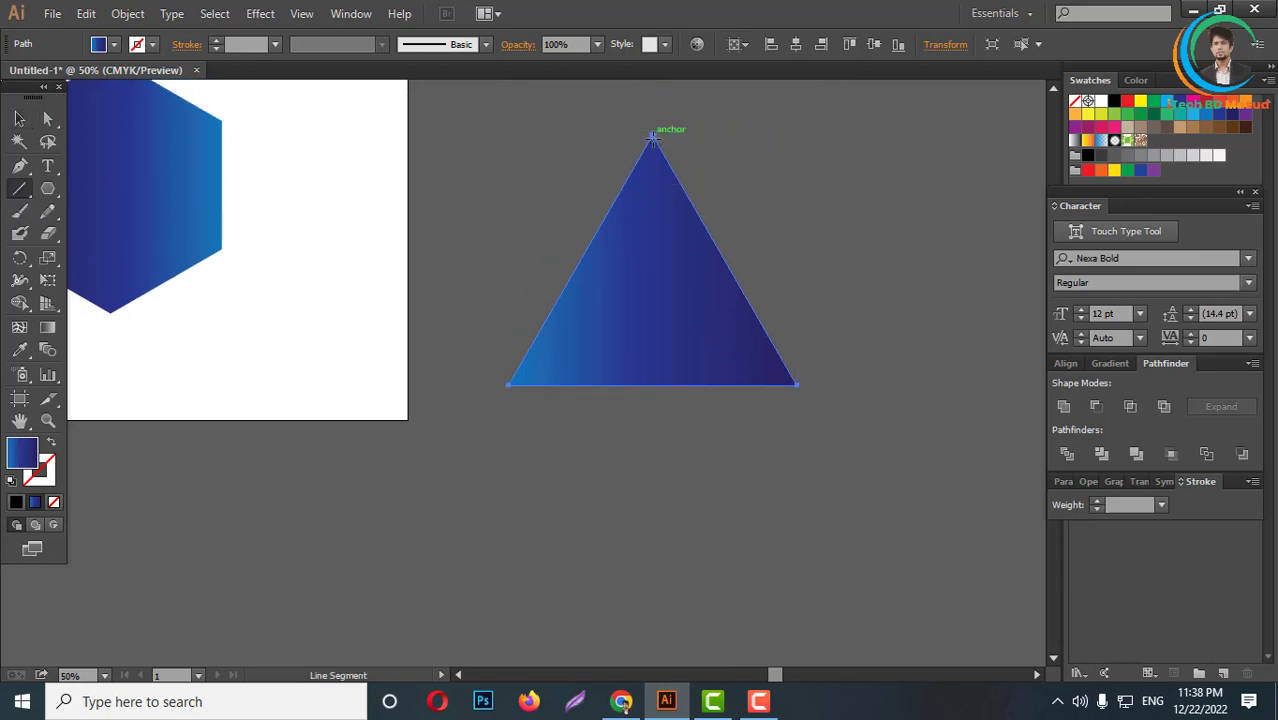
{"action": "left_click_drag", "start_coordinate": [652, 137], "coordinate": [652, 541]}
{"action": "left_click", "coordinate": [19, 118]}
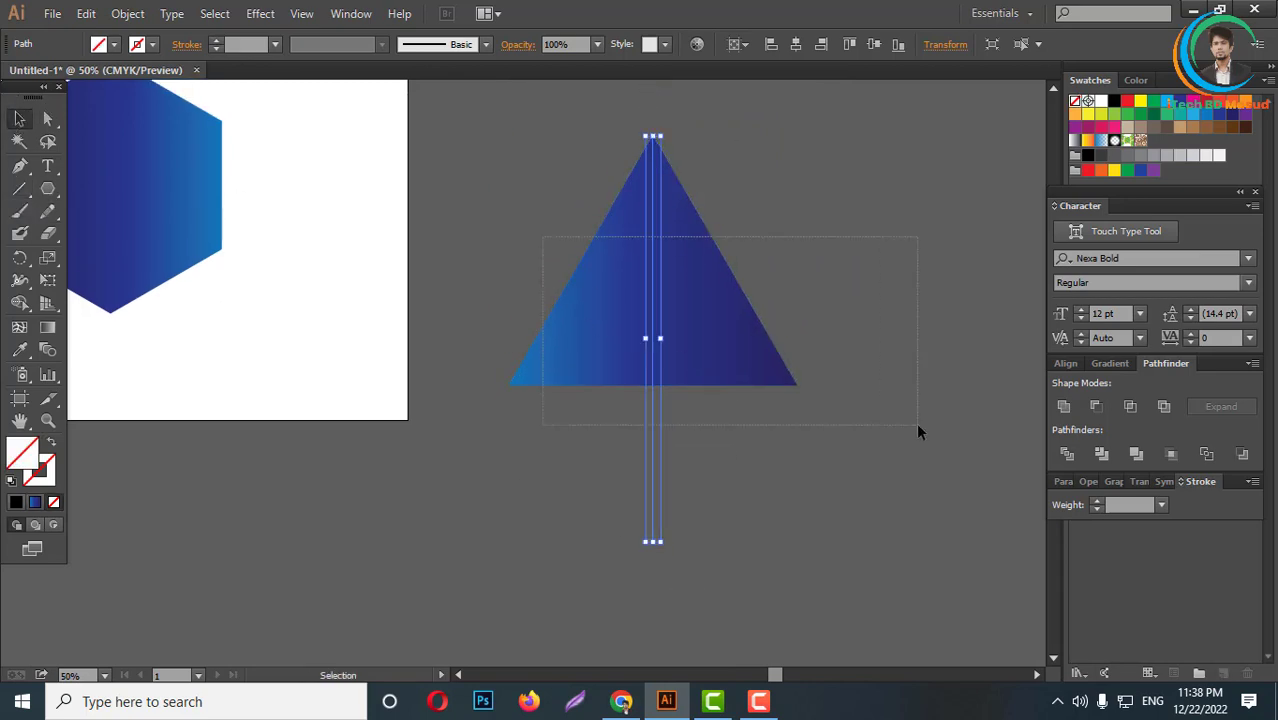
{"action": "left_click_drag", "start_coordinate": [918, 432], "coordinate": [920, 434]}
{"action": "left_click", "coordinate": [1064, 406]}
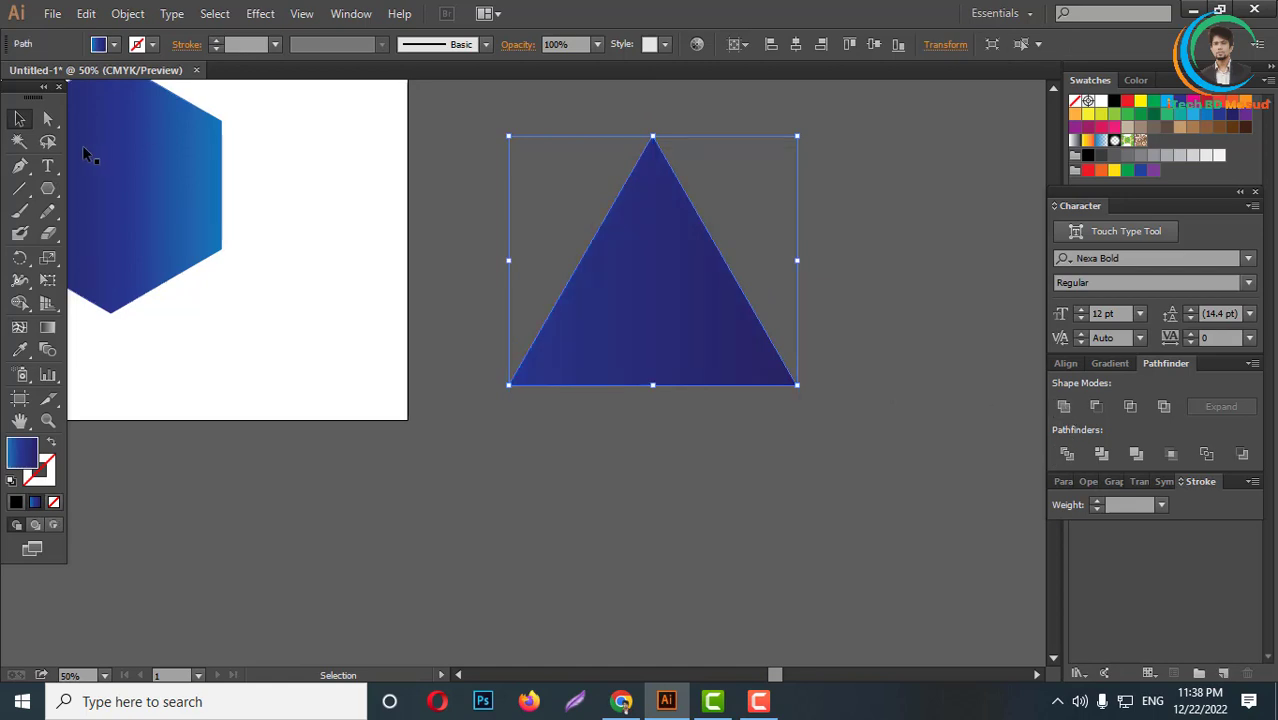
- Pull the bottom-middle anchor up into a notch and move the arrowhead onto the hexagon
{"action": "key", "text": "a"}
{"action": "left_click", "coordinate": [662, 400]}
{"action": "left_click_drag", "start_coordinate": [652, 384], "coordinate": [652, 258]}
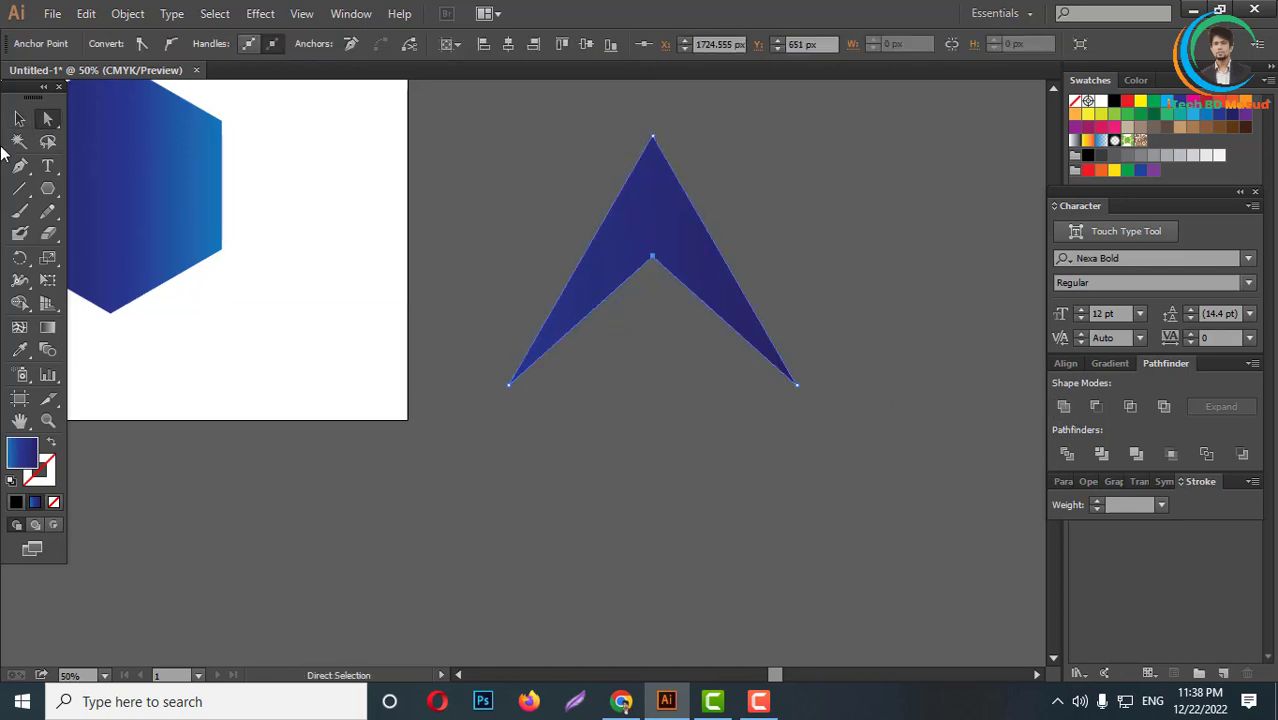
{"action": "left_click", "coordinate": [19, 118]}
{"action": "left_click", "coordinate": [568, 480]}
{"action": "key", "text": "ctrl+minus"}
{"action": "key", "text": "ctrl+minus"}
{"action": "key", "text": "ctrl+minus"}
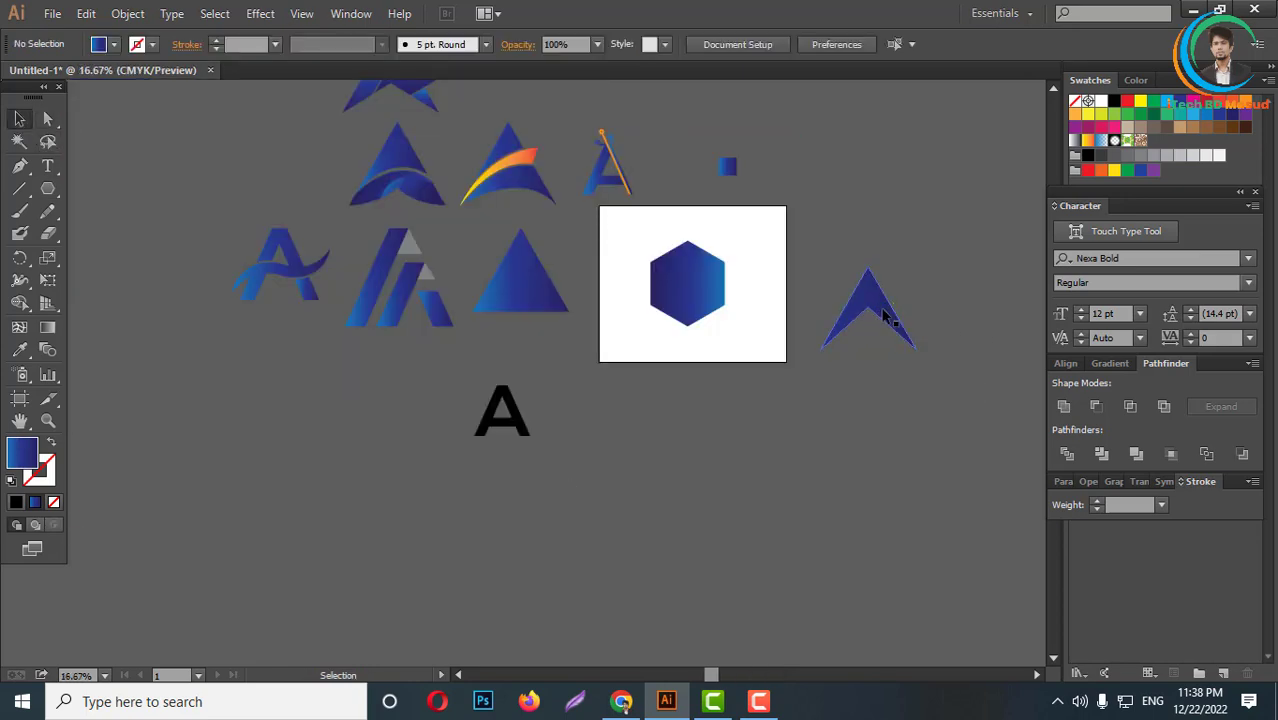
{"action": "left_click_drag", "start_coordinate": [884, 316], "coordinate": [699, 288]}
- Shorten the arrowhead so it fits inside the blue hexagon
{"action": "key", "text": "ctrl+plus"}
{"action": "key", "text": "ctrl+plus"}
{"action": "key", "text": "ctrl+plus"}
{"action": "key", "text": "ctrl+plus"}
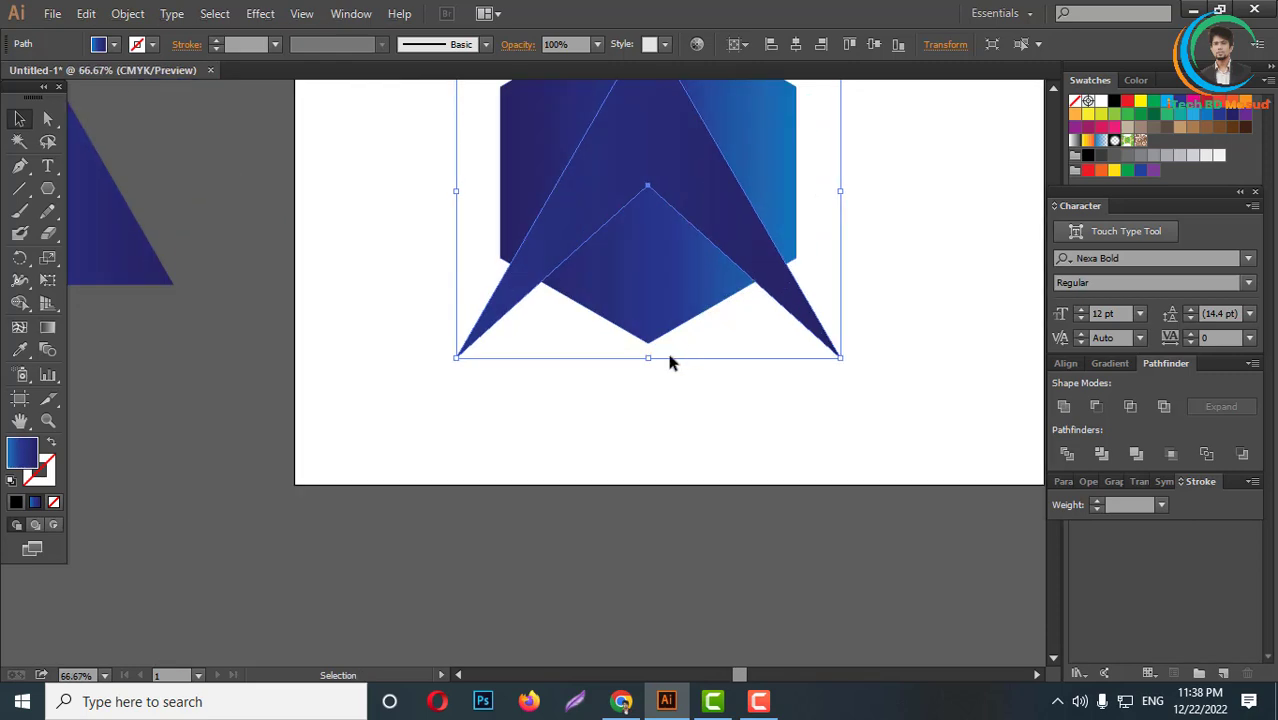
{"action": "mouse_move", "coordinate": [649, 360]}
{"action": "left_mouse_down"}
{"action": "mouse_move", "coordinate": [649, 313]}
{"action": "mouse_move", "coordinate": [649, 328]}
{"action": "left_mouse_up"}
{"action": "scroll", "coordinate": [744, 347], "scroll_direction": "up", "scroll_amount": 1}
{"action": "scroll", "coordinate": [690, 363], "scroll_direction": "down", "scroll_amount": 1}
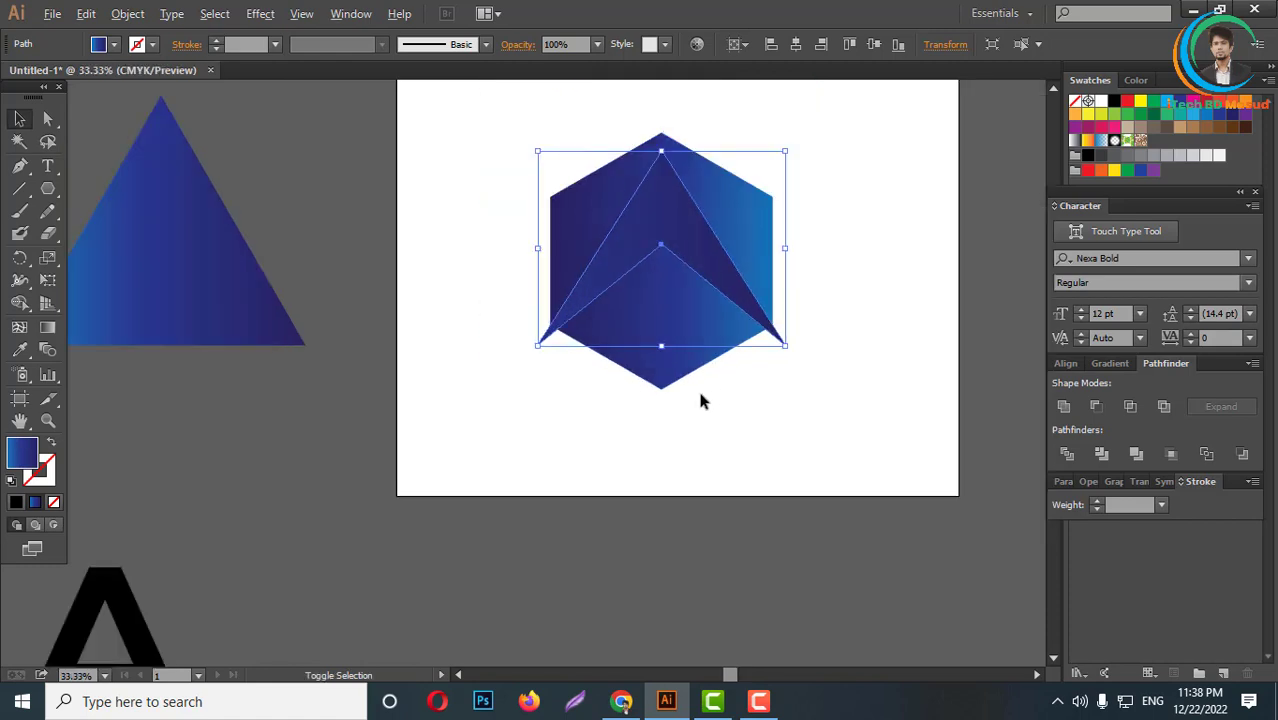
{"action": "scroll", "coordinate": [697, 386], "scroll_direction": "down", "scroll_amount": 1}
{"action": "scroll", "coordinate": [711, 396], "scroll_direction": "up", "scroll_amount": 1}
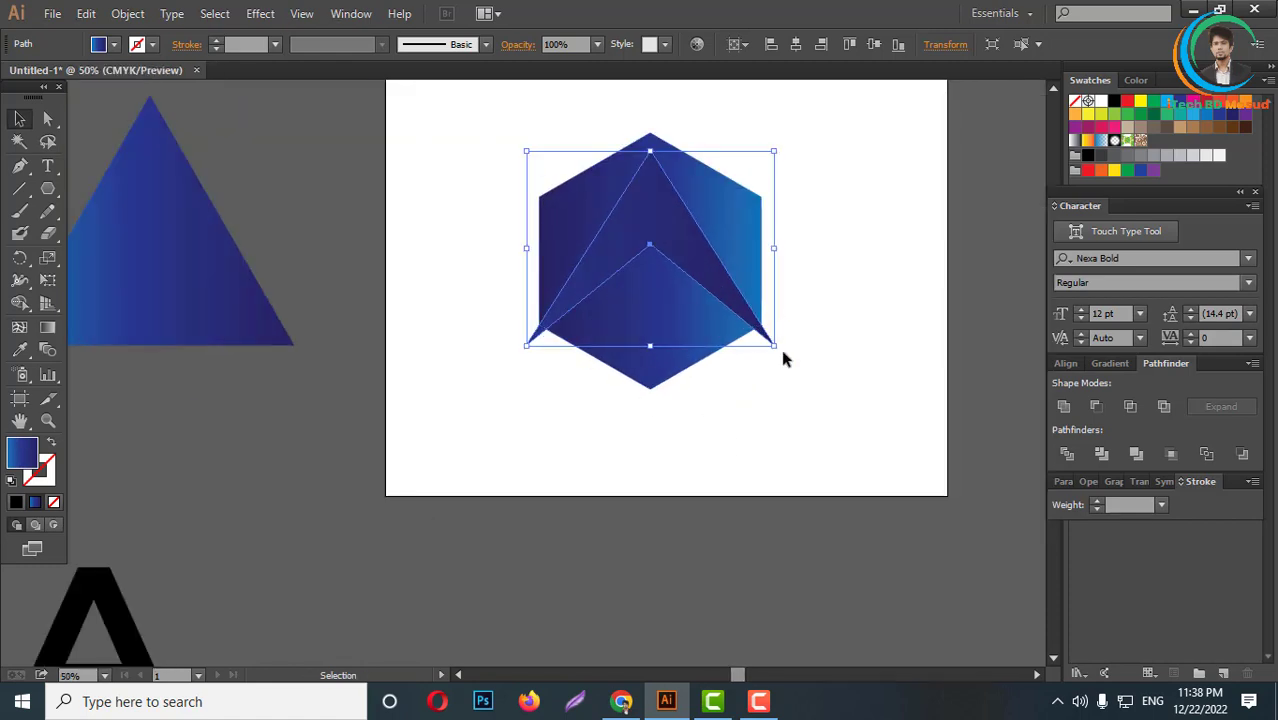
- Cut the arrowhead out of the hexagon with Pathfinder Minus Front
{"action": "left_click_drag", "start_coordinate": [813, 228], "coordinate": [524, 446]}
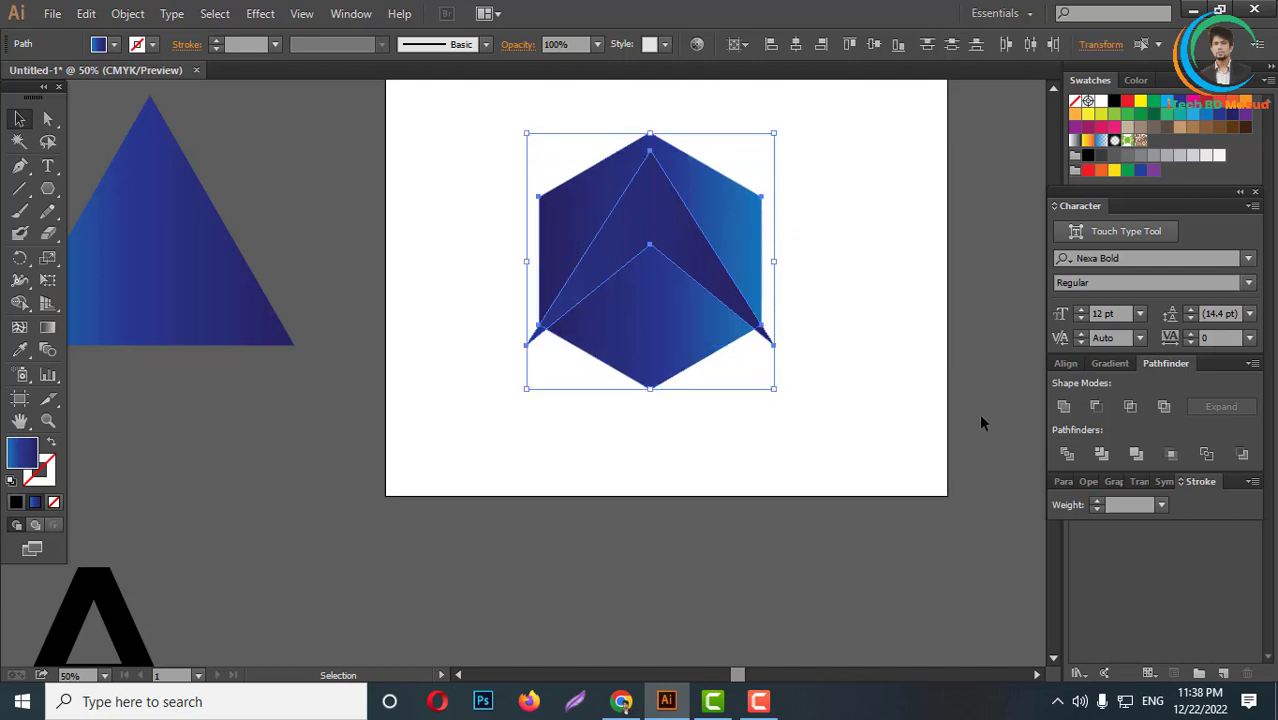
{"action": "left_click", "coordinate": [1093, 407]}
{"action": "left_click", "coordinate": [867, 419]}
{"action": "scroll", "coordinate": [783, 332], "scroll_direction": "down", "scroll_amount": 3}
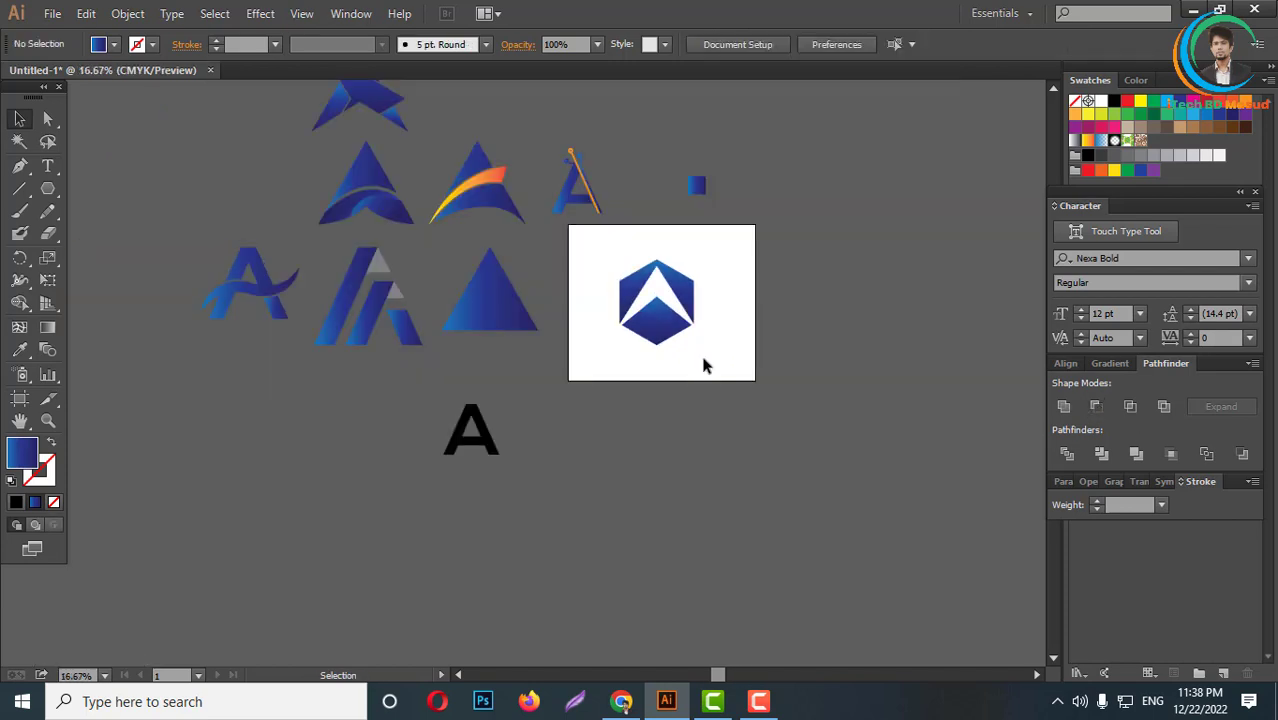
{"action": "scroll", "coordinate": [666, 301], "scroll_direction": "up", "scroll_amount": 4}
{"action": "scroll", "coordinate": [679, 254], "scroll_direction": "up", "scroll_amount": 2}
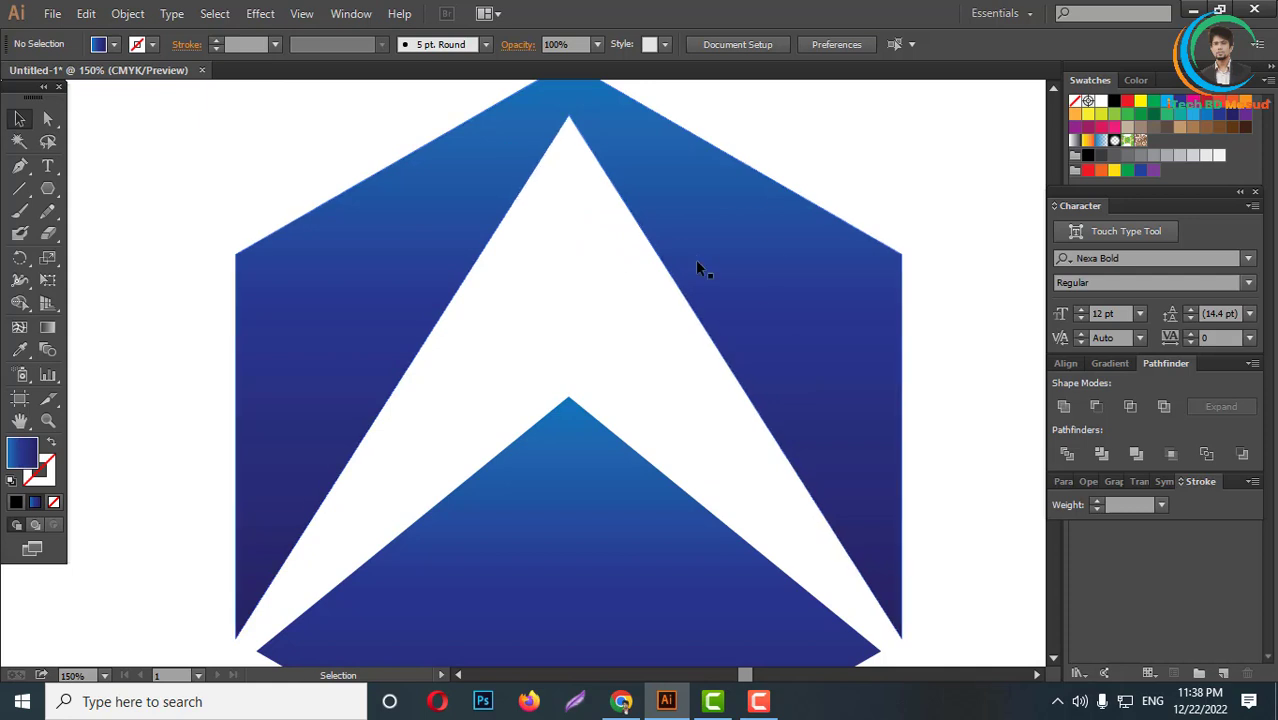
{"action": "scroll", "coordinate": [695, 259], "scroll_direction": "down", "scroll_amount": 4}
{"action": "scroll", "coordinate": [708, 265], "scroll_direction": "down", "scroll_amount": 2}
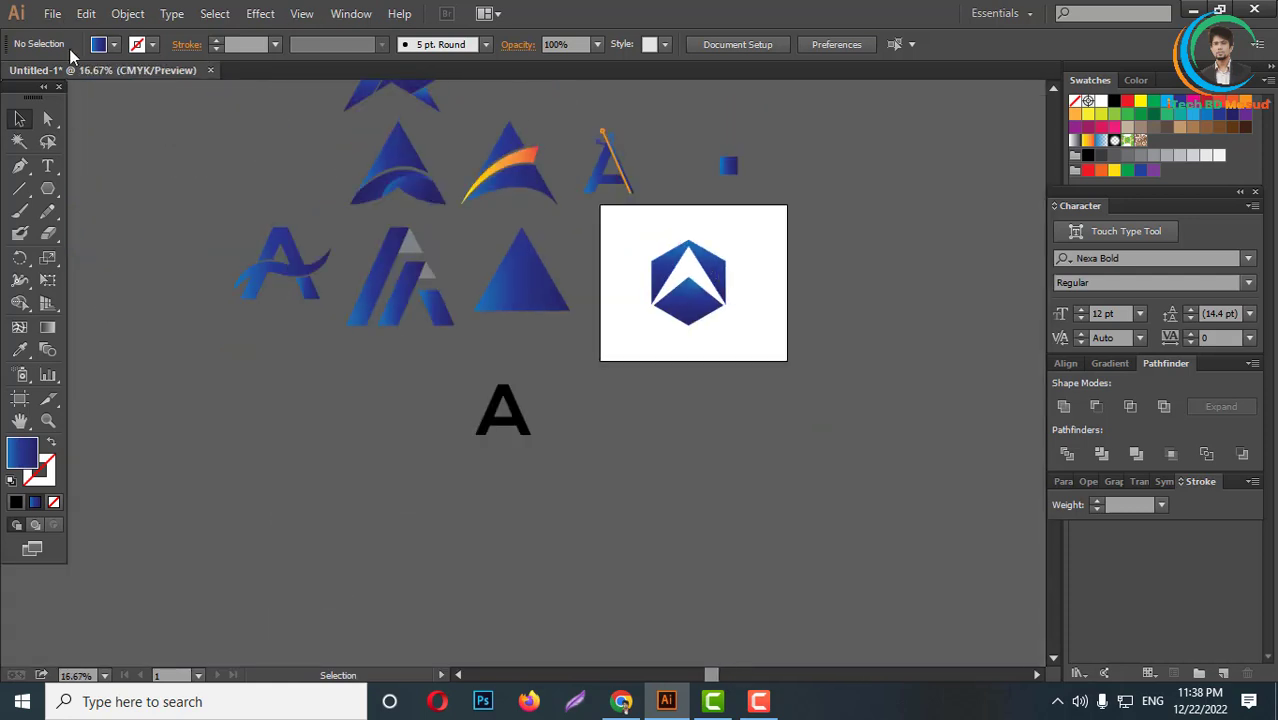
- Eyedrop the orange swoosh gradient onto the hexagon logo's lower piece
{"action": "left_click", "coordinate": [48, 120]}
{"action": "scroll", "coordinate": [760, 310], "scroll_direction": "up", "scroll_amount": 1}
{"action": "left_click", "coordinate": [642, 320]}
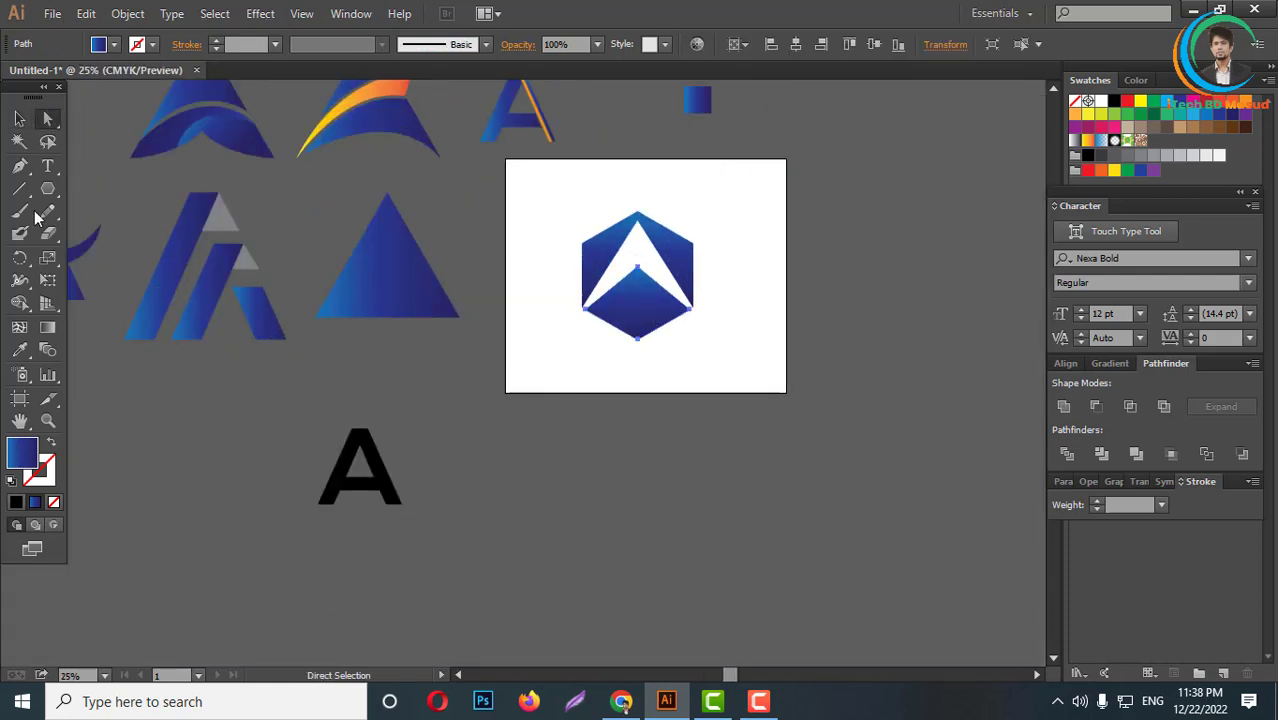
{"action": "left_click", "coordinate": [24, 349]}
{"action": "left_click", "coordinate": [338, 115]}
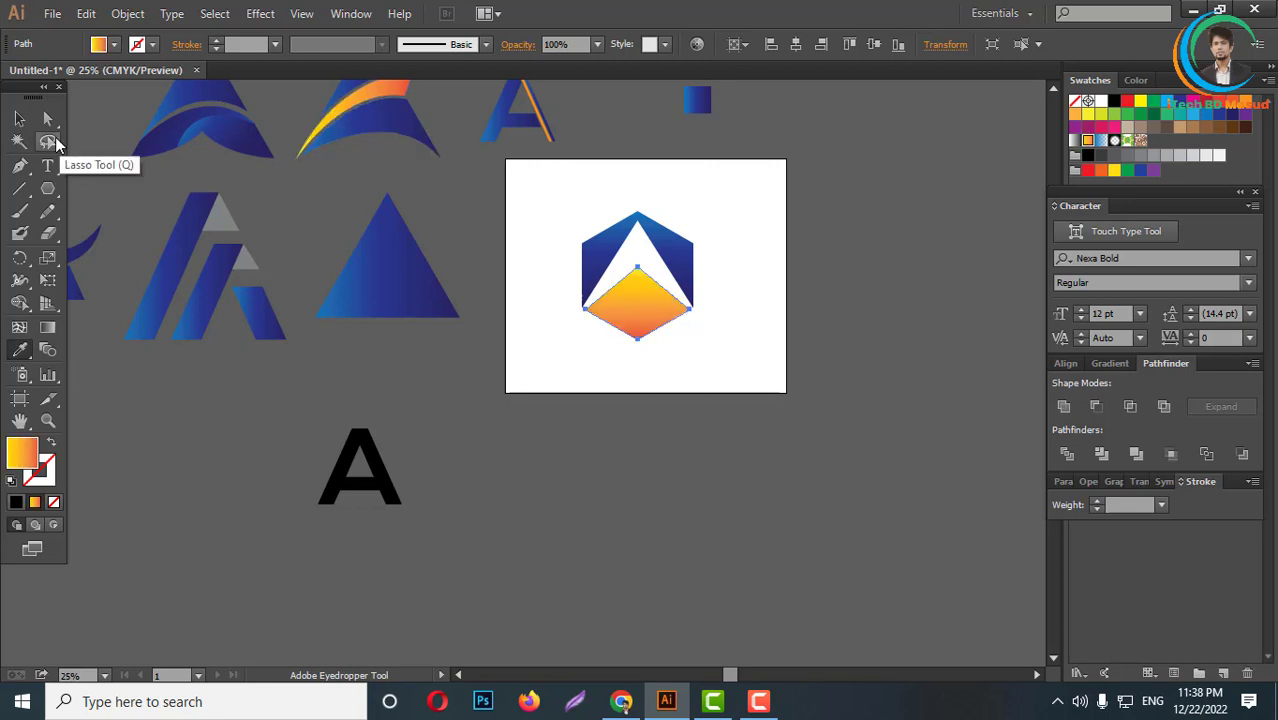
{"action": "left_click", "coordinate": [20, 119]}
{"action": "left_click", "coordinate": [729, 289]}
- Try moving the hexagon logo down-left, undoing the move and the orange fill
{"action": "scroll", "coordinate": [729, 289], "scroll_direction": "down", "scroll_amount": 2}
{"action": "left_click_drag", "start_coordinate": [700, 285], "coordinate": [421, 366]}
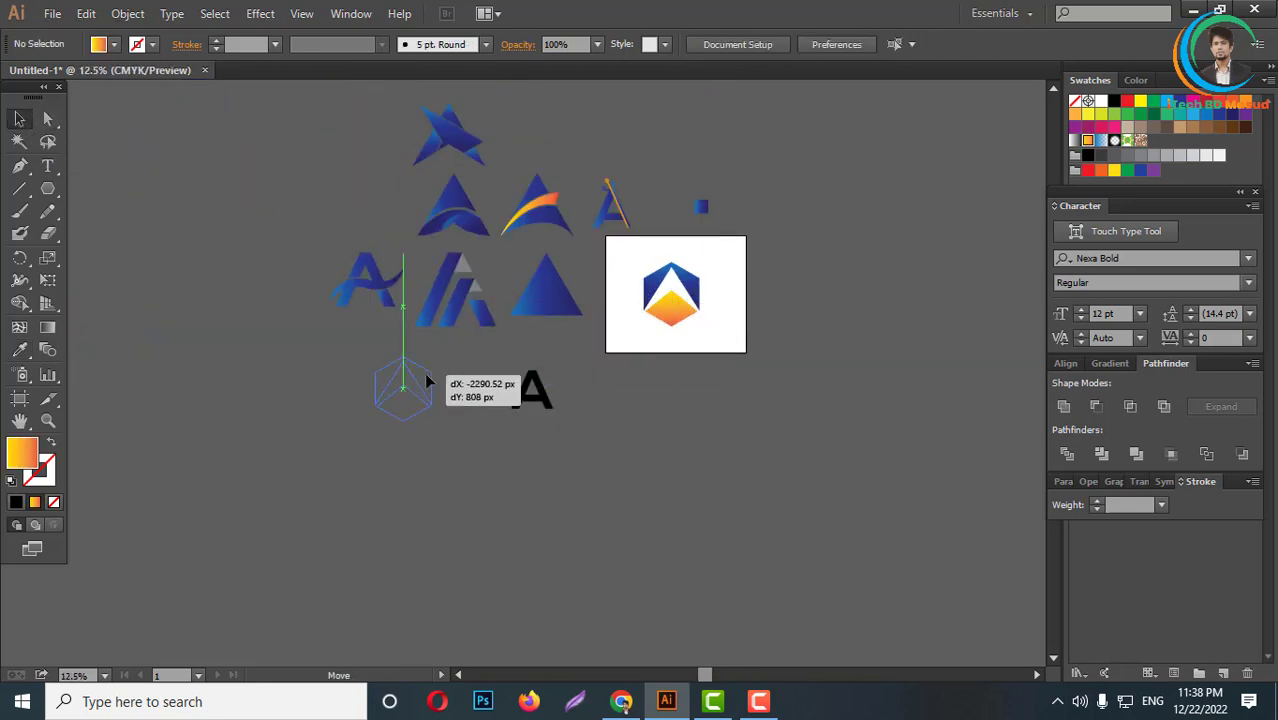
{"action": "key", "text": "ctrl+z"}
{"action": "key", "text": "ctrl+z"}
{"action": "mouse_move", "coordinate": [683, 312]}
{"action": "left_mouse_down"}
{"action": "mouse_move", "coordinate": [437, 415]}
{"action": "mouse_move", "coordinate": [428, 405]}
{"action": "left_mouse_up"}
{"action": "key", "text": "ctrl+z"}
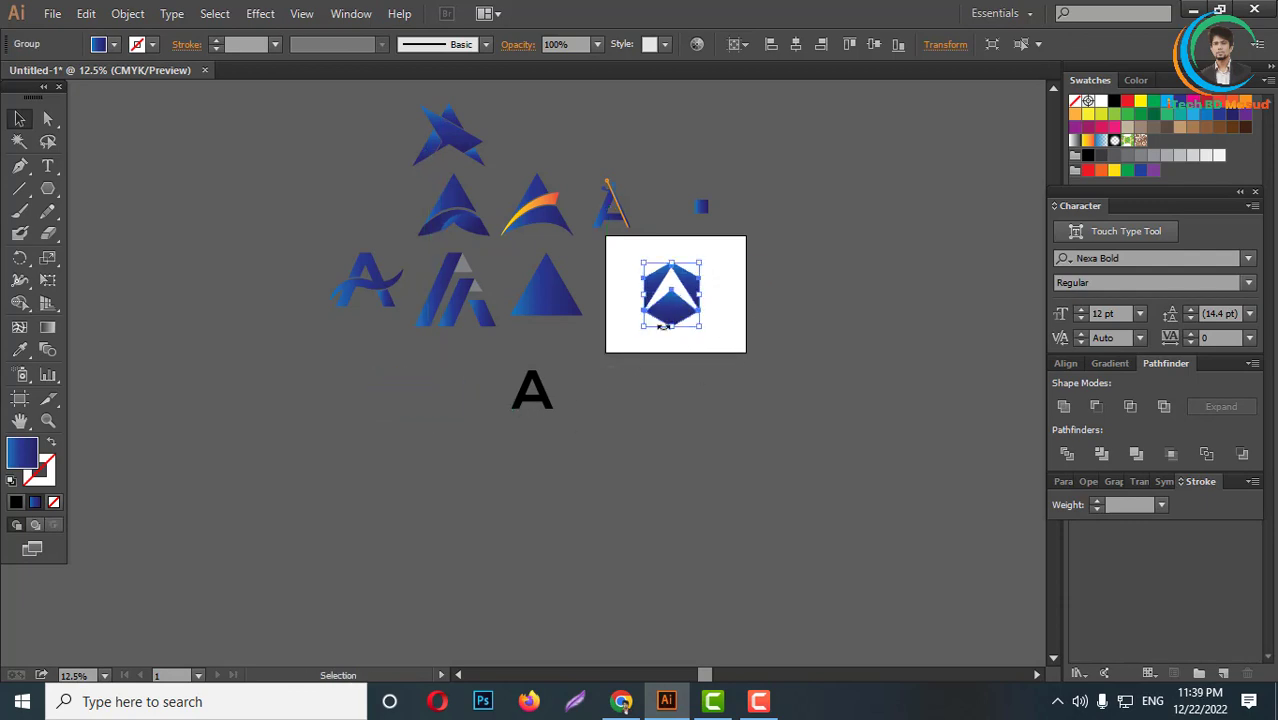
{"action": "right_click", "coordinate": [666, 311]}
{"action": "left_click", "coordinate": [1066, 413]}
{"action": "left_click", "coordinate": [731, 318]}
- Place the hexagon logo off the artboard beside the black A
{"action": "left_click_drag", "start_coordinate": [705, 294], "coordinate": [419, 366]}
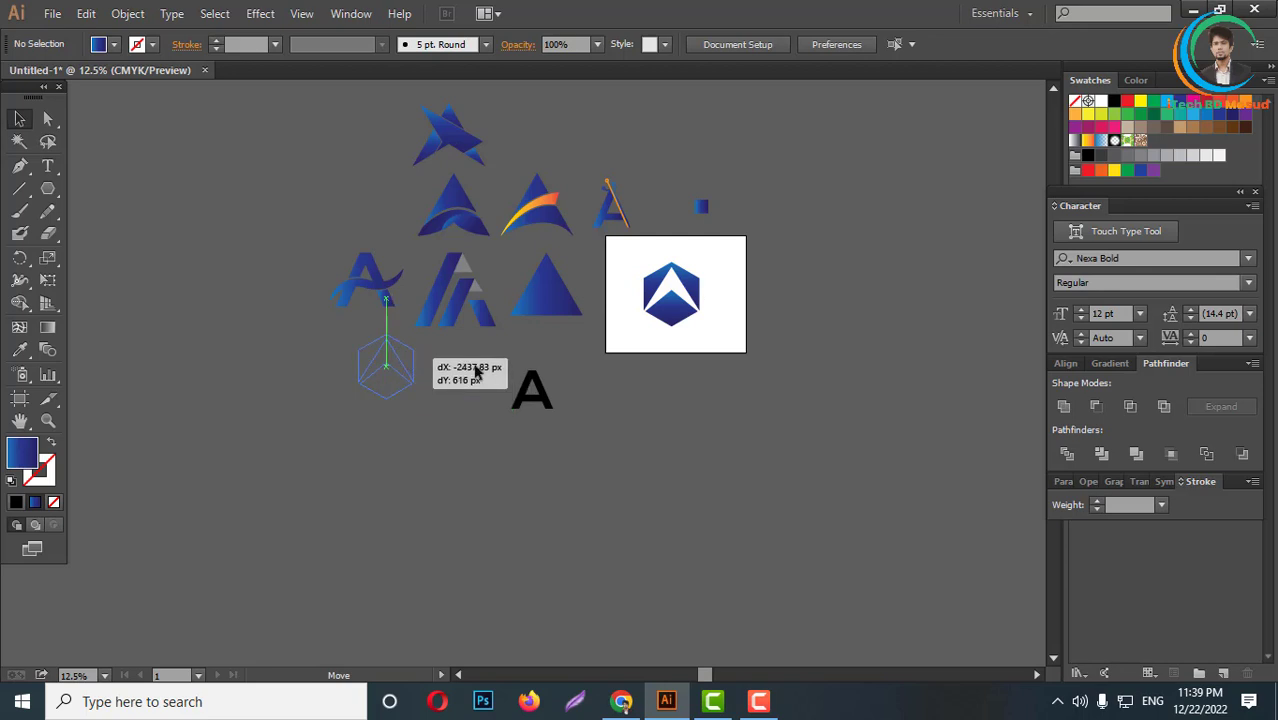
{"action": "left_click", "coordinate": [733, 358]}
{"action": "scroll", "coordinate": [733, 358], "scroll_direction": "down", "scroll_amount": 2}
{"action": "scroll", "coordinate": [691, 327], "scroll_direction": "up", "scroll_amount": 1}
{"action": "scroll", "coordinate": [520, 380], "scroll_direction": "up", "scroll_amount": 1}
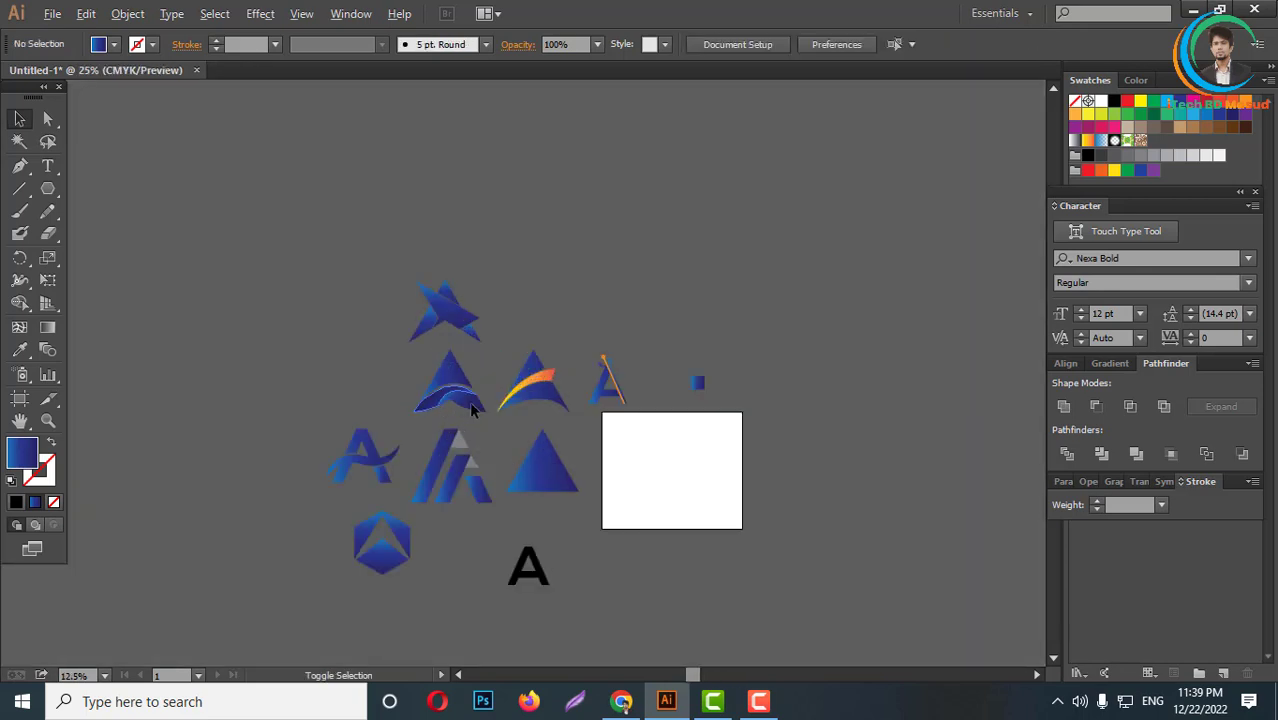
{"action": "scroll", "coordinate": [469, 401], "scroll_direction": "up", "scroll_amount": 1}
{"action": "scroll", "coordinate": [600, 434], "scroll_direction": "up", "scroll_amount": 1}
{"action": "scroll", "coordinate": [560, 410], "scroll_direction": "up", "scroll_amount": 1}
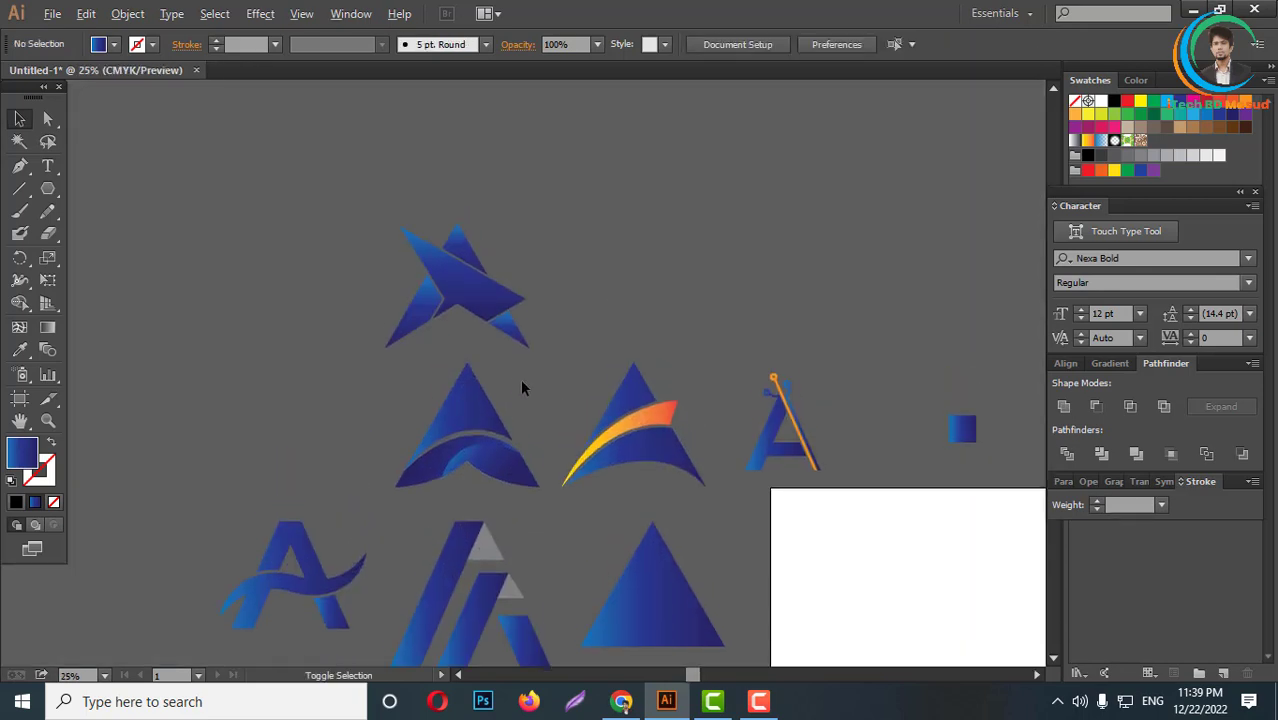
{"action": "scroll", "coordinate": [520, 378], "scroll_direction": "down", "scroll_amount": 1}
{"action": "scroll", "coordinate": [622, 421], "scroll_direction": "down", "scroll_amount": 1}
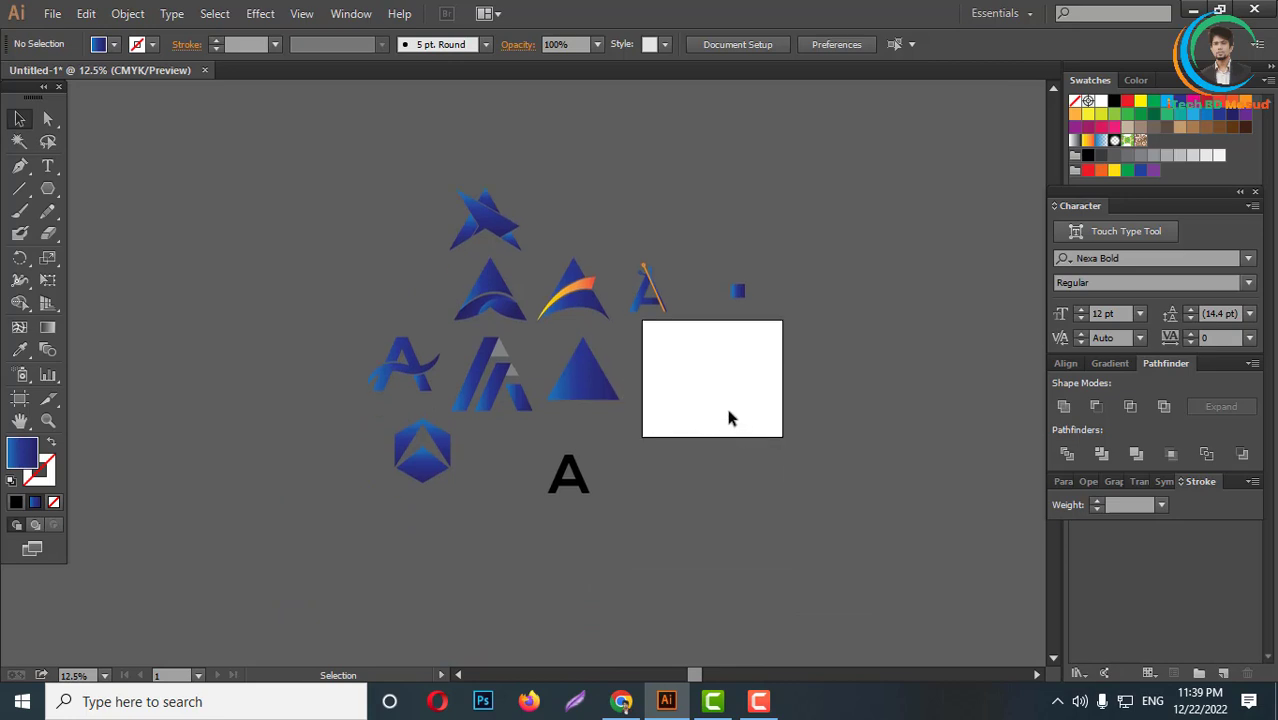
- Open the Polygon tool settings, then cancel them
{"action": "scroll", "coordinate": [711, 399], "scroll_direction": "up", "scroll_amount": 1}
{"action": "scroll", "coordinate": [700, 391], "scroll_direction": "up", "scroll_amount": 2}
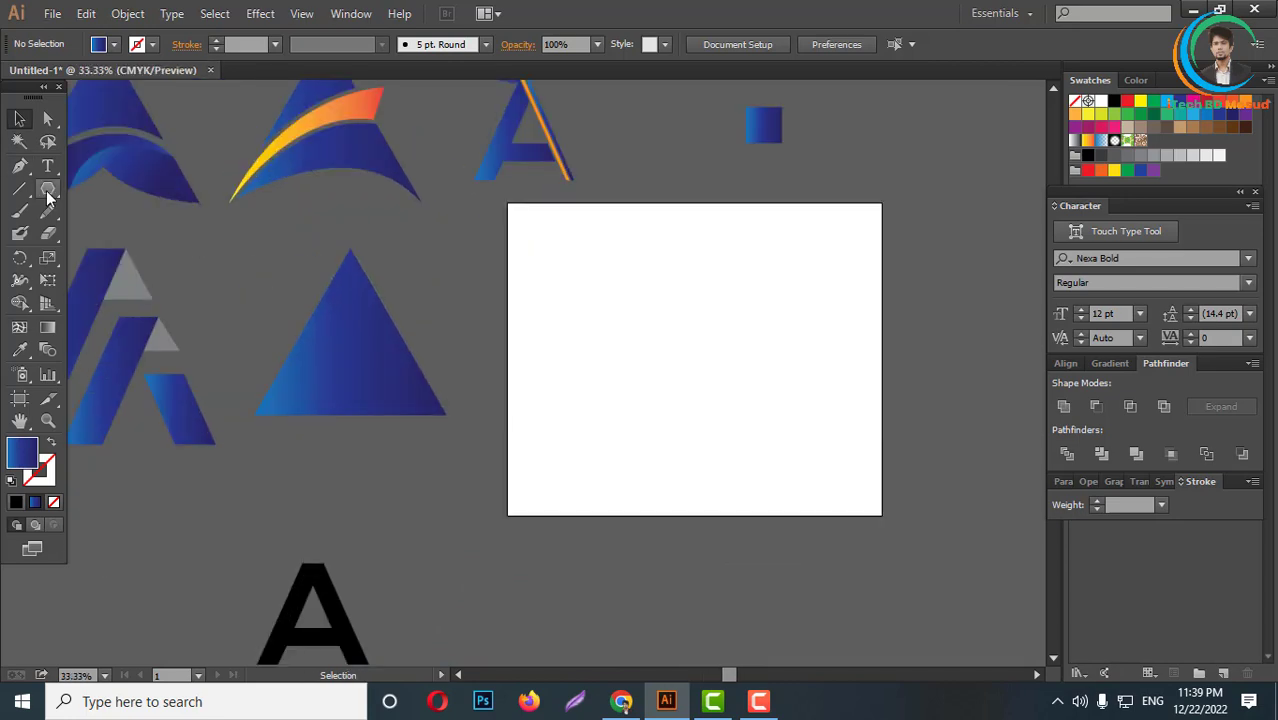
{"action": "left_click_drag", "start_coordinate": [48, 193], "coordinate": [120, 254]}
{"action": "left_click", "coordinate": [173, 333]}
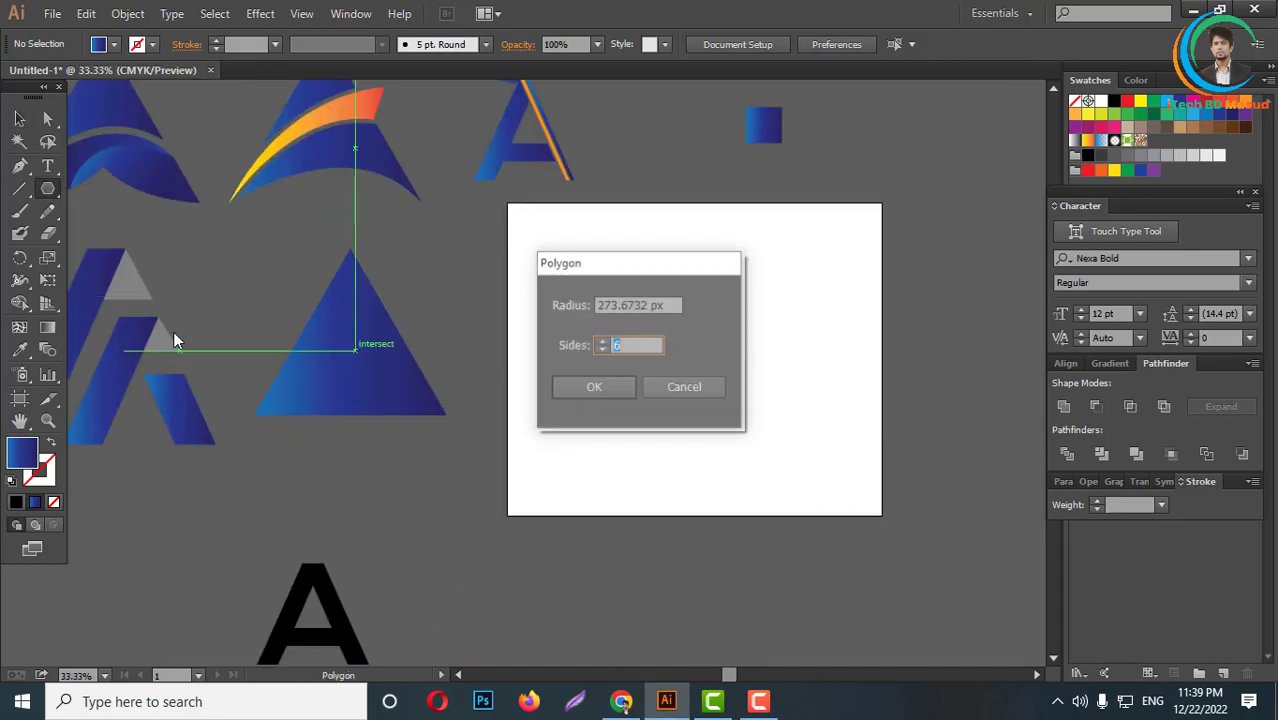
{"action": "left_click", "coordinate": [696, 389]}
{"action": "left_click", "coordinate": [19, 118]}
- Alt-drag a copy of the gradient triangle onto the empty artboard
{"action": "left_click_drag", "start_coordinate": [352, 358], "coordinate": [731, 378]}
{"action": "scroll", "coordinate": [790, 430], "scroll_direction": "up", "scroll_amount": 1}
{"action": "left_click", "coordinate": [734, 459]}
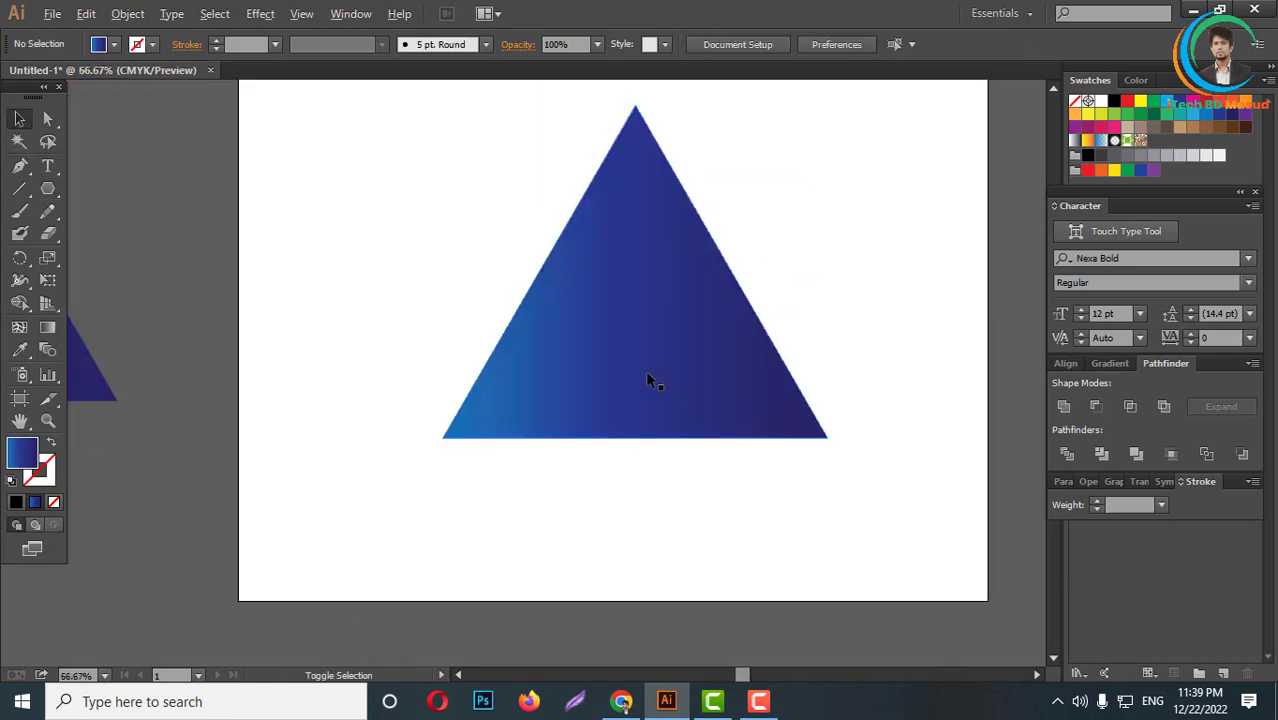
{"action": "scroll", "coordinate": [645, 370], "scroll_direction": "down", "scroll_amount": 1}
{"action": "left_click", "coordinate": [645, 370]}
{"action": "left_click", "coordinate": [51, 443]}
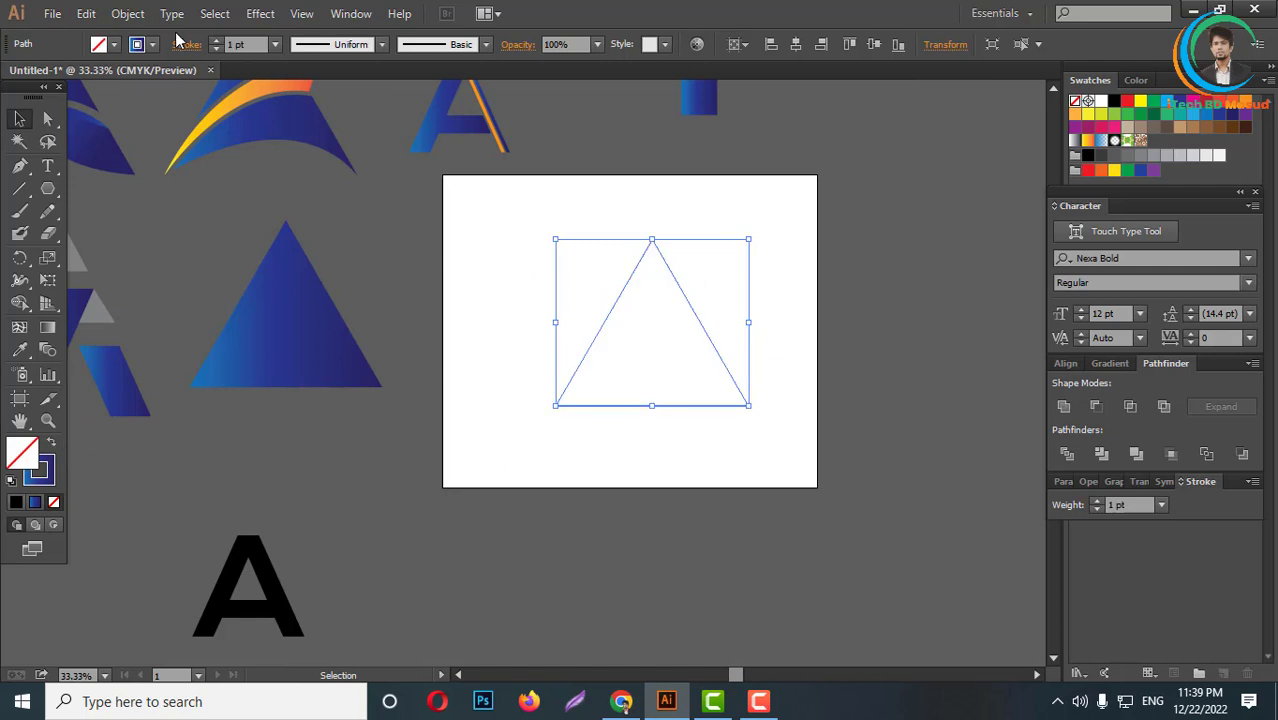
{"action": "key", "text": "shift+x"}
- Divide the triangle with a diagonal line and make it an unfilled outline
{"action": "left_click", "coordinate": [19, 188]}
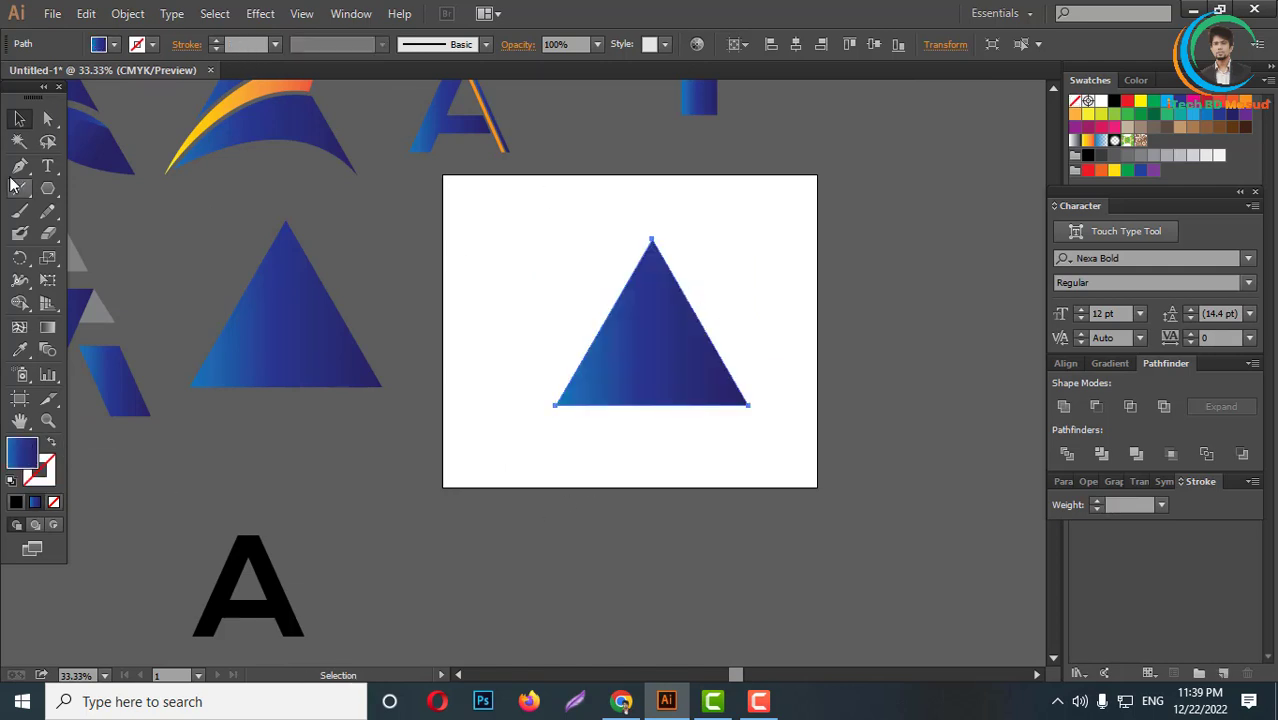
{"action": "left_click_drag", "start_coordinate": [600, 276], "coordinate": [744, 462]}
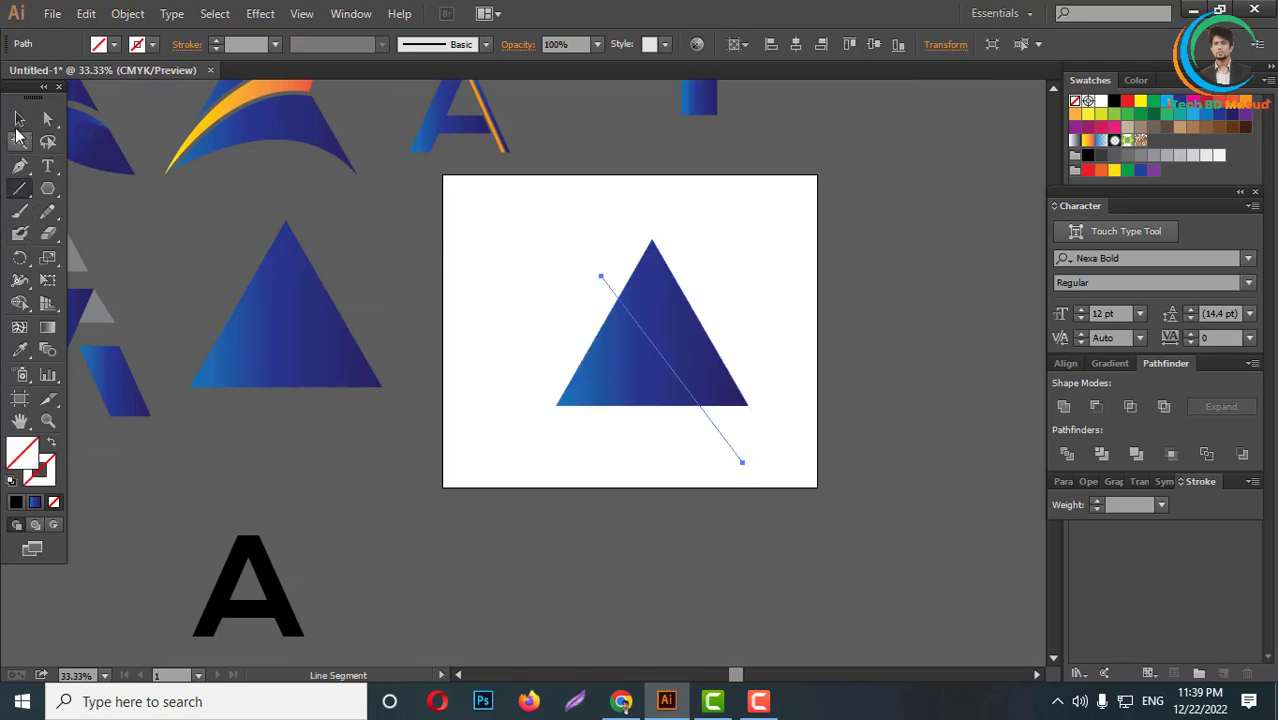
{"action": "key", "text": "v"}
{"action": "left_click", "coordinate": [633, 348], "text": "shift"}
{"action": "left_click", "coordinate": [1067, 453]}
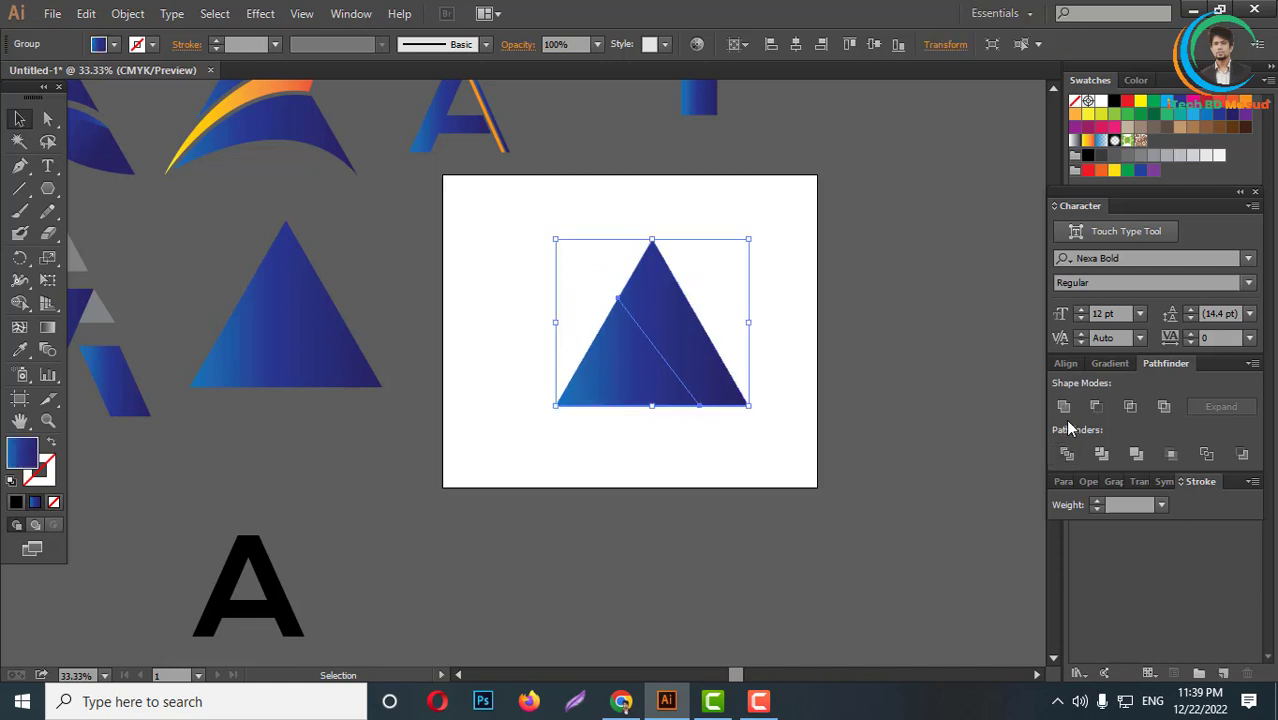
{"action": "left_click", "coordinate": [52, 444]}
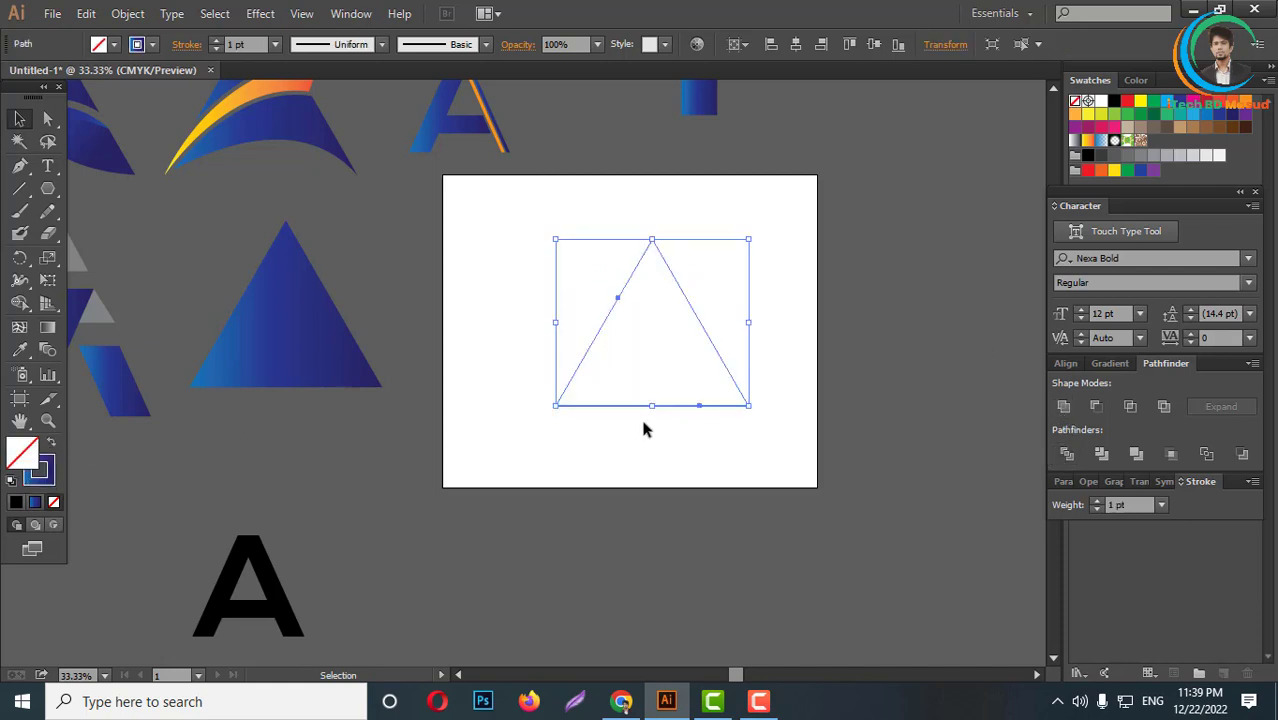
- Raise the triangle outline's stroke weight to 26 pt
{"action": "scroll", "coordinate": [245, 50], "scroll_direction": "up", "scroll_amount": 7}
{"action": "scroll", "coordinate": [245, 50], "scroll_direction": "up", "scroll_amount": 6}
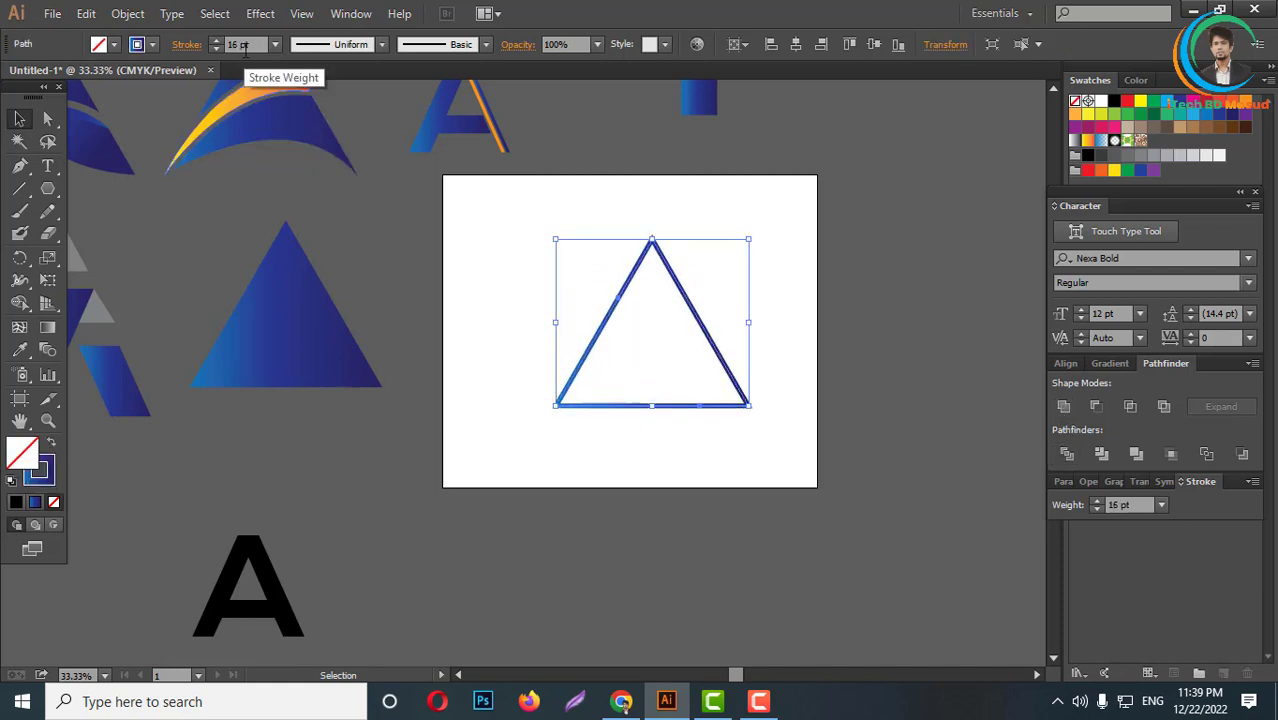
{"action": "scroll", "coordinate": [245, 50], "scroll_direction": "up", "scroll_amount": 6}
{"action": "scroll", "coordinate": [245, 50], "scroll_direction": "up", "scroll_amount": 3}
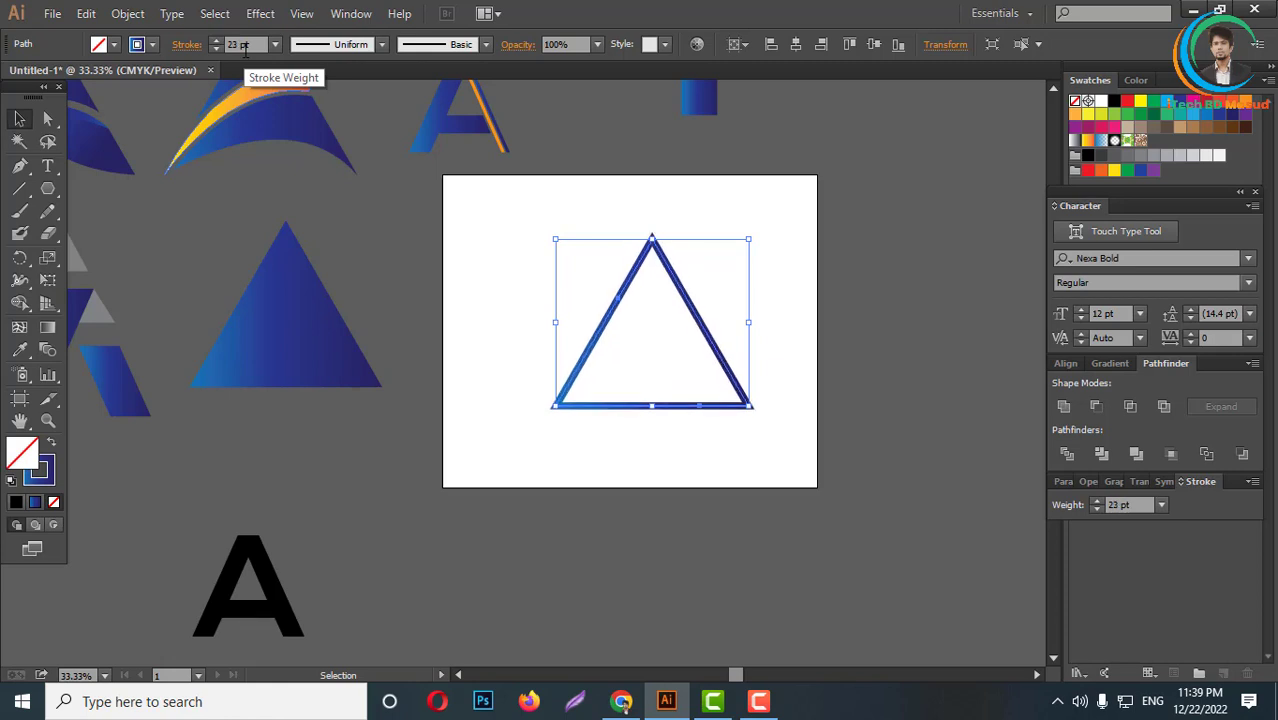
{"action": "scroll", "coordinate": [245, 50], "scroll_direction": "up", "scroll_amount": 3}
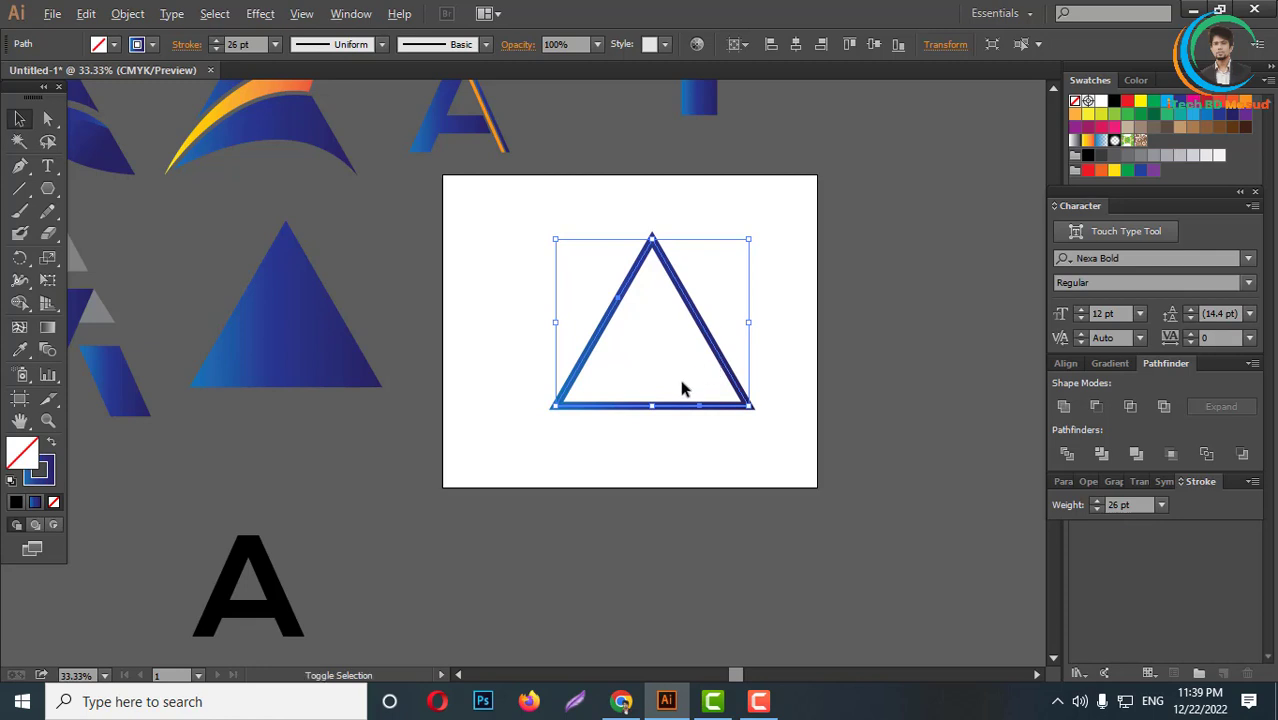
{"action": "scroll", "coordinate": [678, 389], "scroll_direction": "up", "scroll_amount": 1}
{"action": "scroll", "coordinate": [677, 382], "scroll_direction": "up", "scroll_amount": 1}
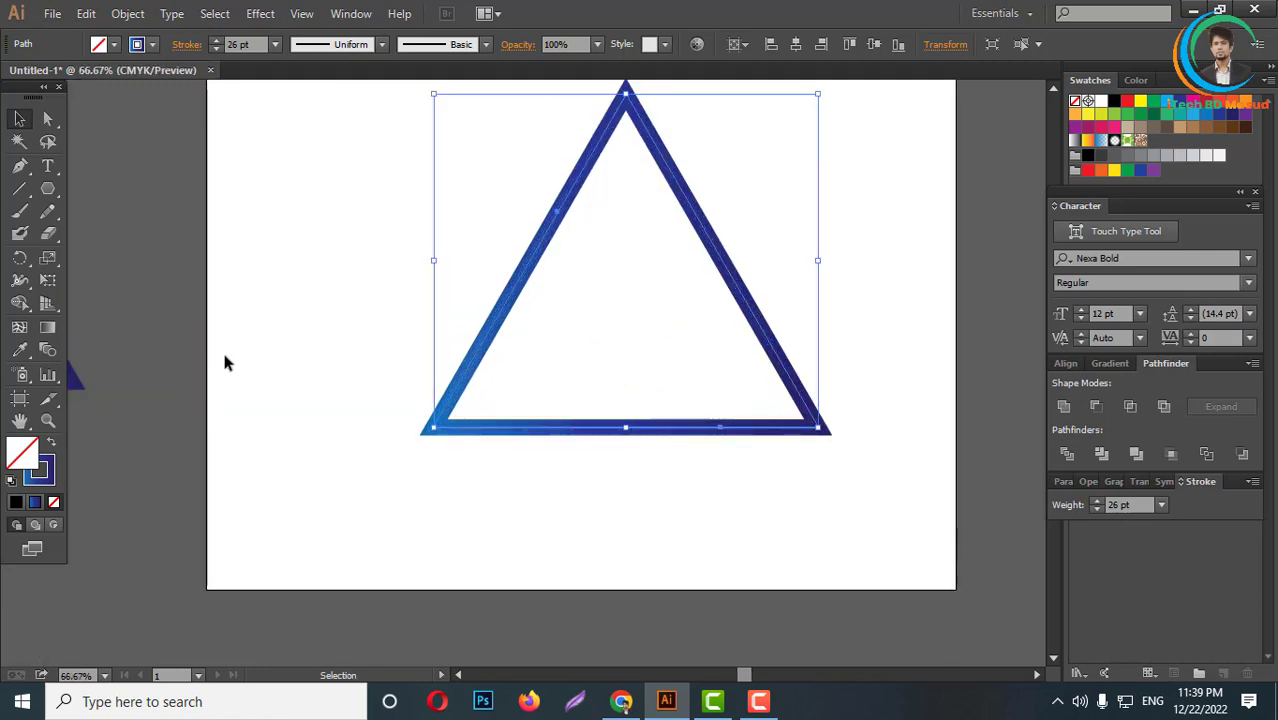
{"action": "scroll", "coordinate": [345, 388], "scroll_direction": "up", "scroll_amount": 1}
{"action": "scroll", "coordinate": [345, 388], "scroll_direction": "up", "scroll_amount": 1}
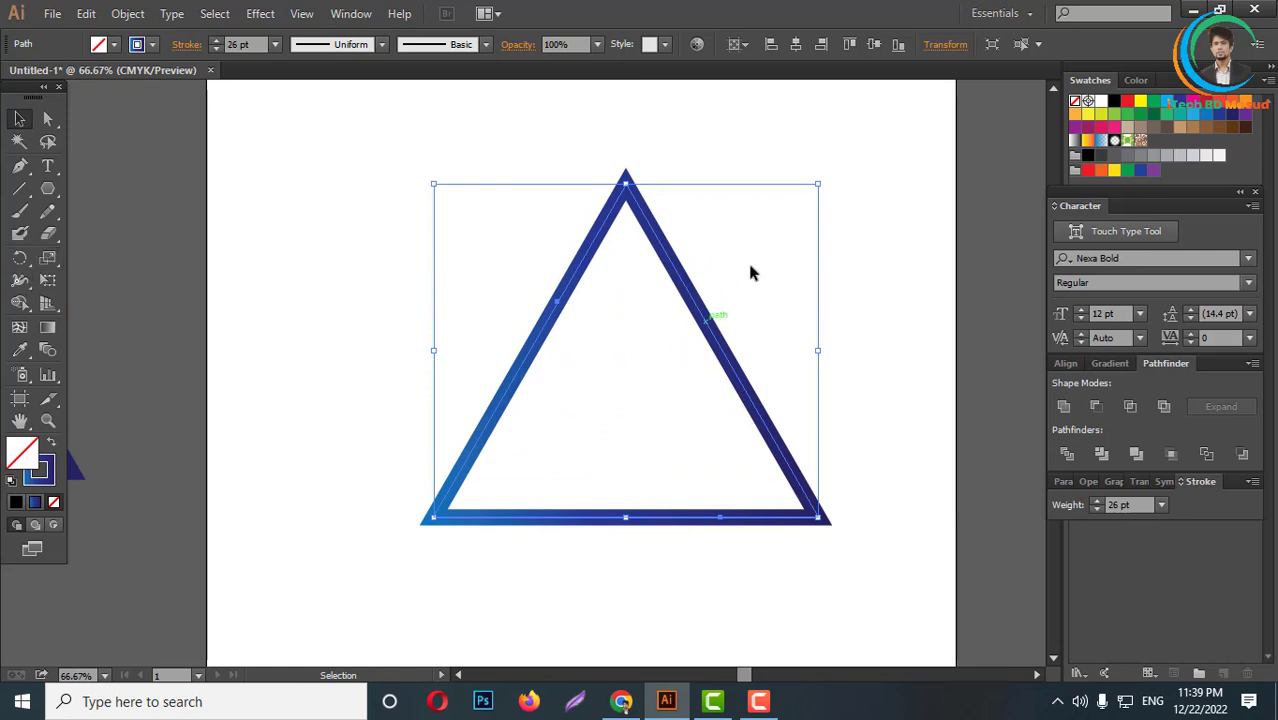
- Draw a line from the triangle's top vertex to its bottom-left corner
{"action": "key", "text": "Delete"}
{"action": "key", "text": "ctrl+z"}
{"action": "left_click", "coordinate": [19, 189]}
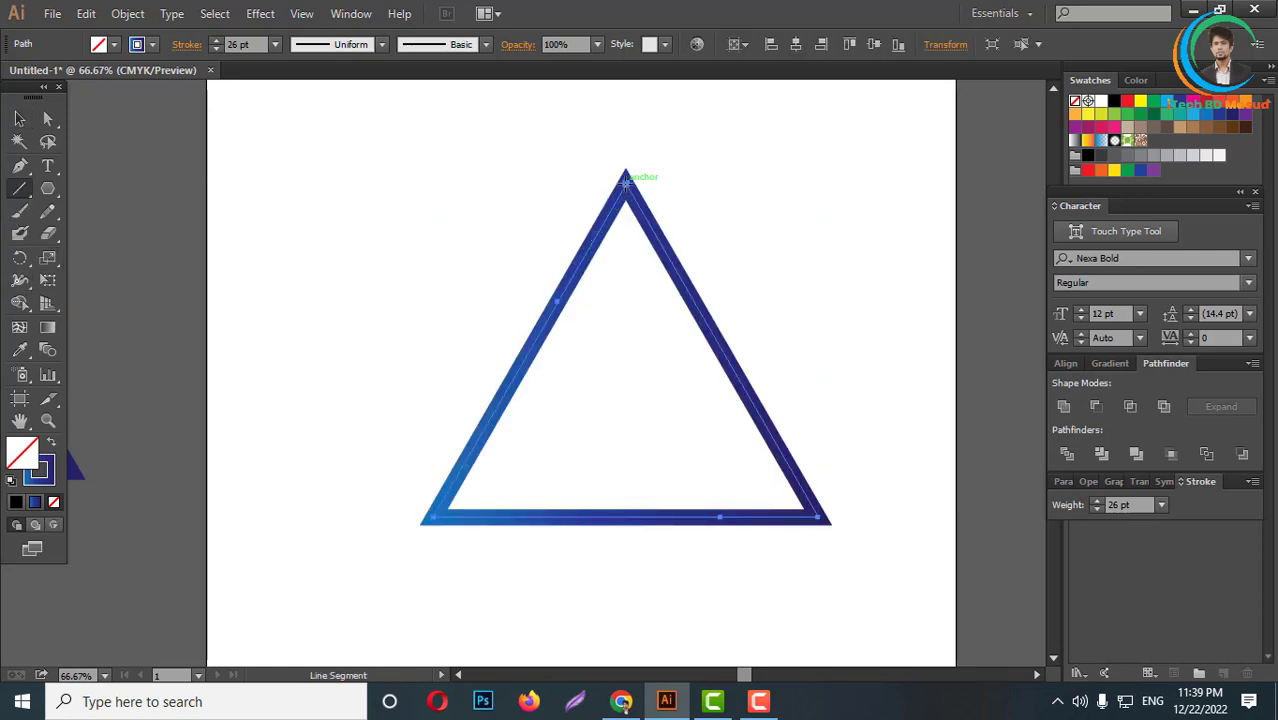
{"action": "left_click_drag", "start_coordinate": [626, 180], "coordinate": [433, 521]}
- Delete the triangle outline and stretch the diagonal line longer
{"action": "left_click", "coordinate": [19, 118]}
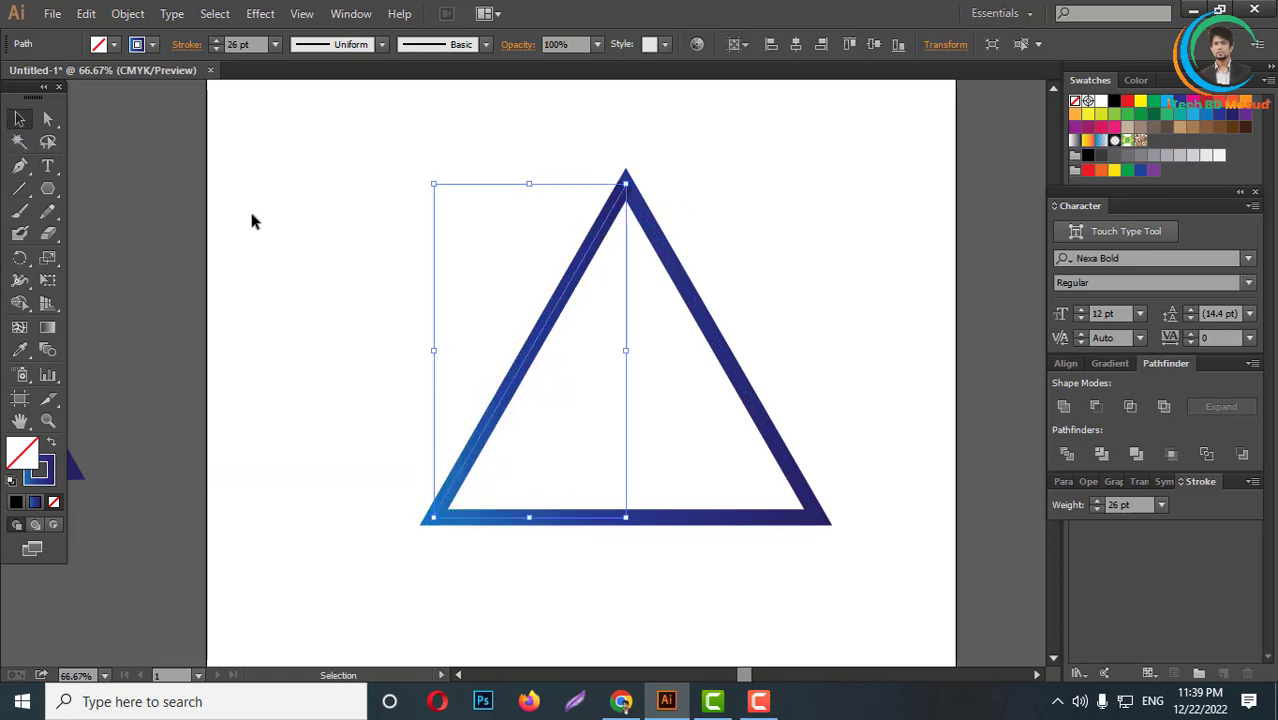
{"action": "left_click", "coordinate": [745, 425]}
{"action": "left_click", "coordinate": [776, 425]}
{"action": "key", "text": "Delete"}
{"action": "left_click", "coordinate": [517, 390]}
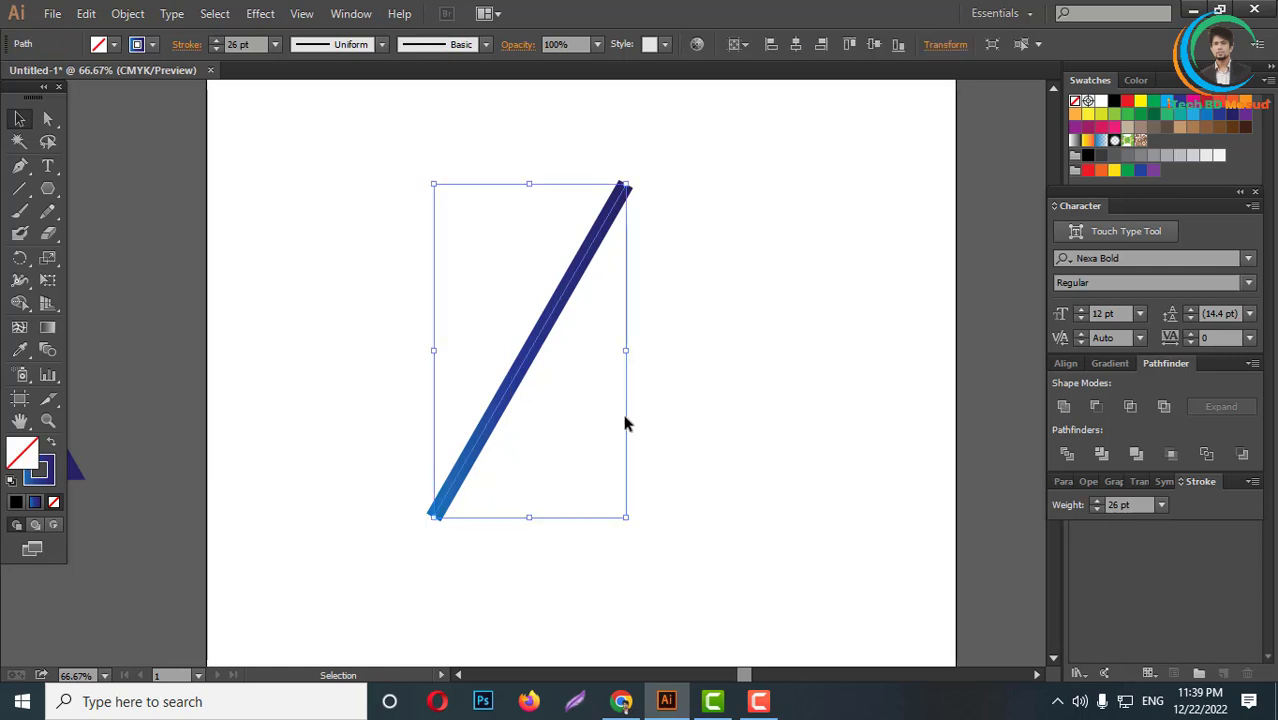
{"action": "left_click_drag", "start_coordinate": [622, 520], "coordinate": [695, 600]}
{"action": "left_click", "coordinate": [628, 452]}
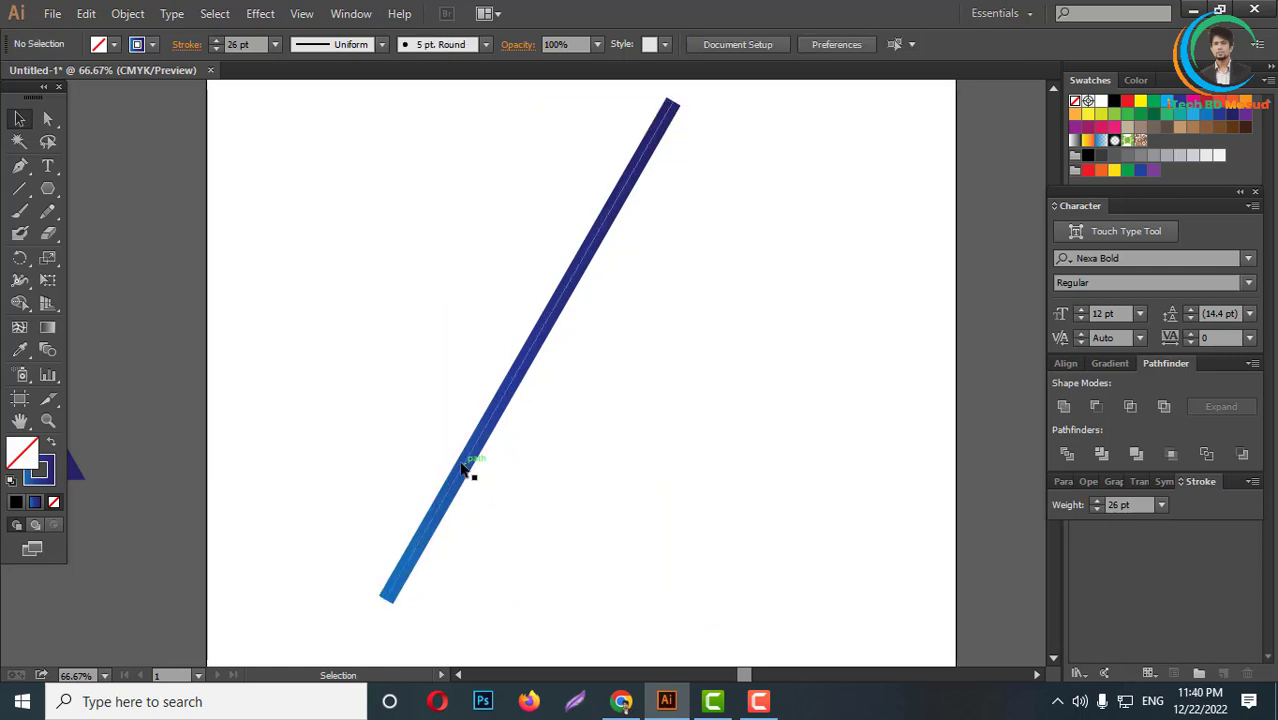
- Add two parallel copies of the diagonal line to the right with Alt-drag and Ctrl+D
{"action": "left_click_drag", "start_coordinate": [465, 468], "coordinate": [514, 492]}
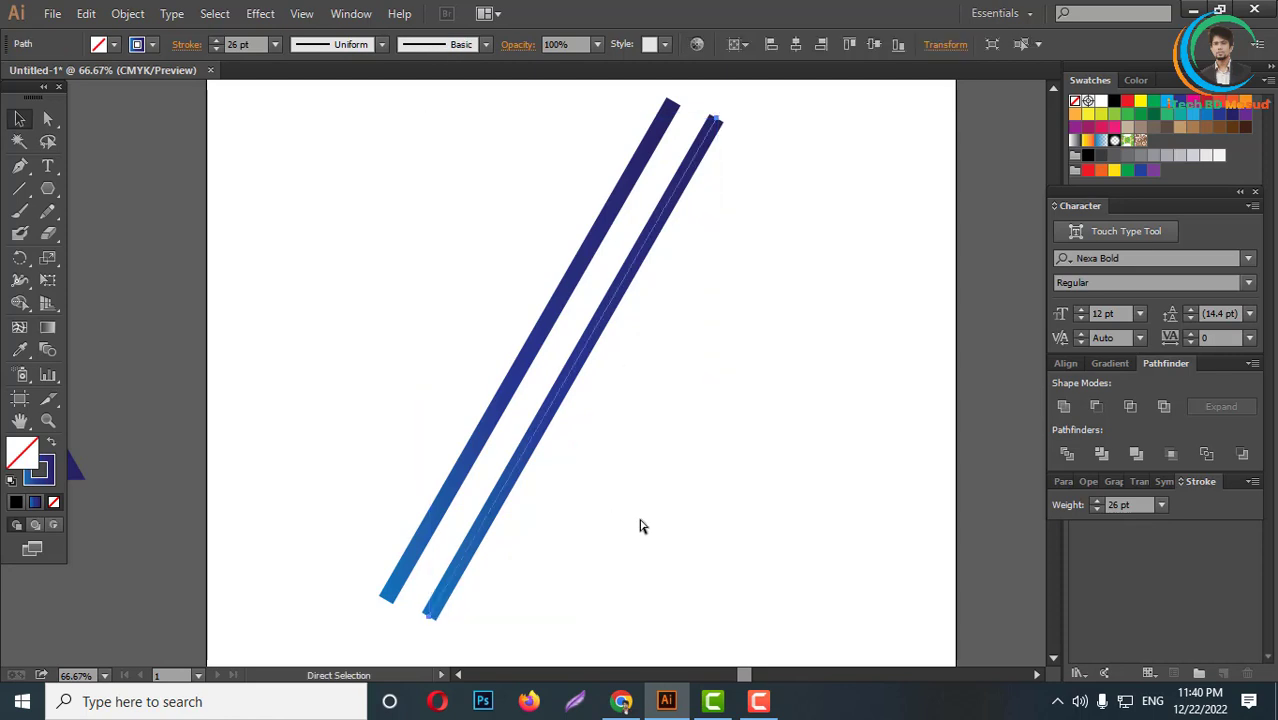
{"action": "key", "text": "ctrl+d"}
{"action": "scroll", "coordinate": [645, 500], "scroll_direction": "down", "scroll_amount": 2}
{"action": "scroll", "coordinate": [652, 480], "scroll_direction": "down", "scroll_amount": 2}
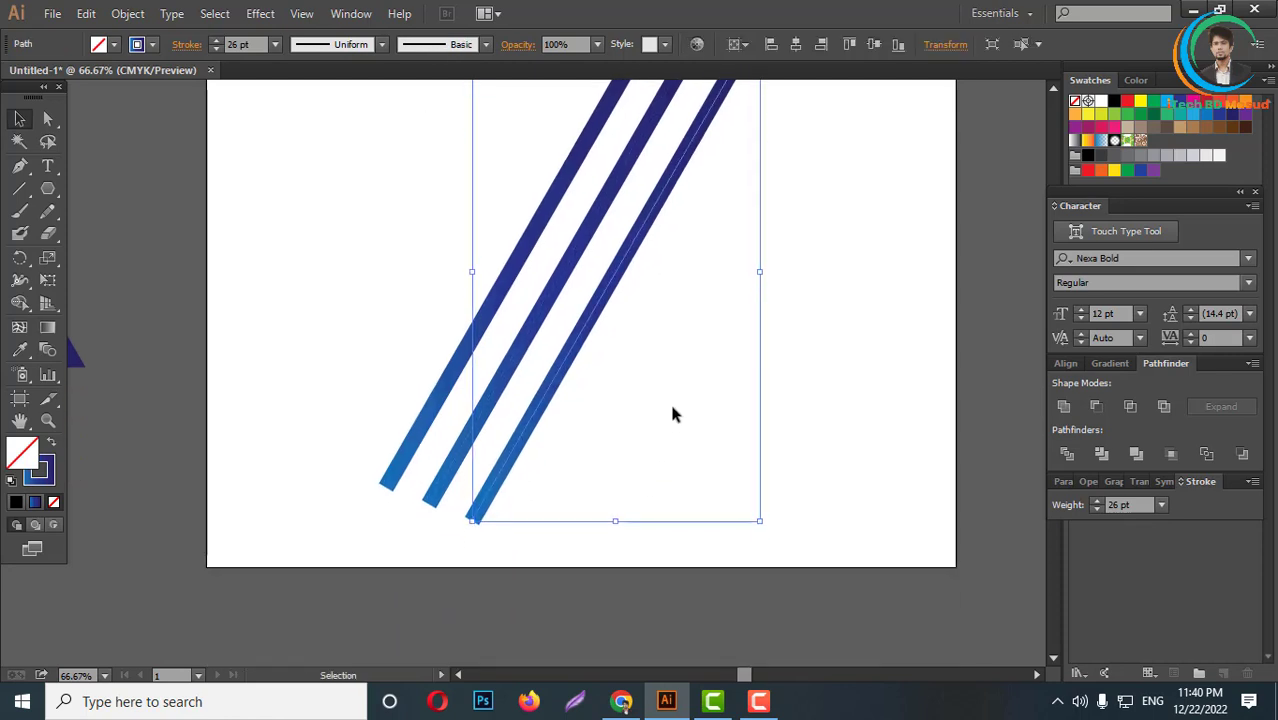
{"action": "left_click", "coordinate": [672, 414]}
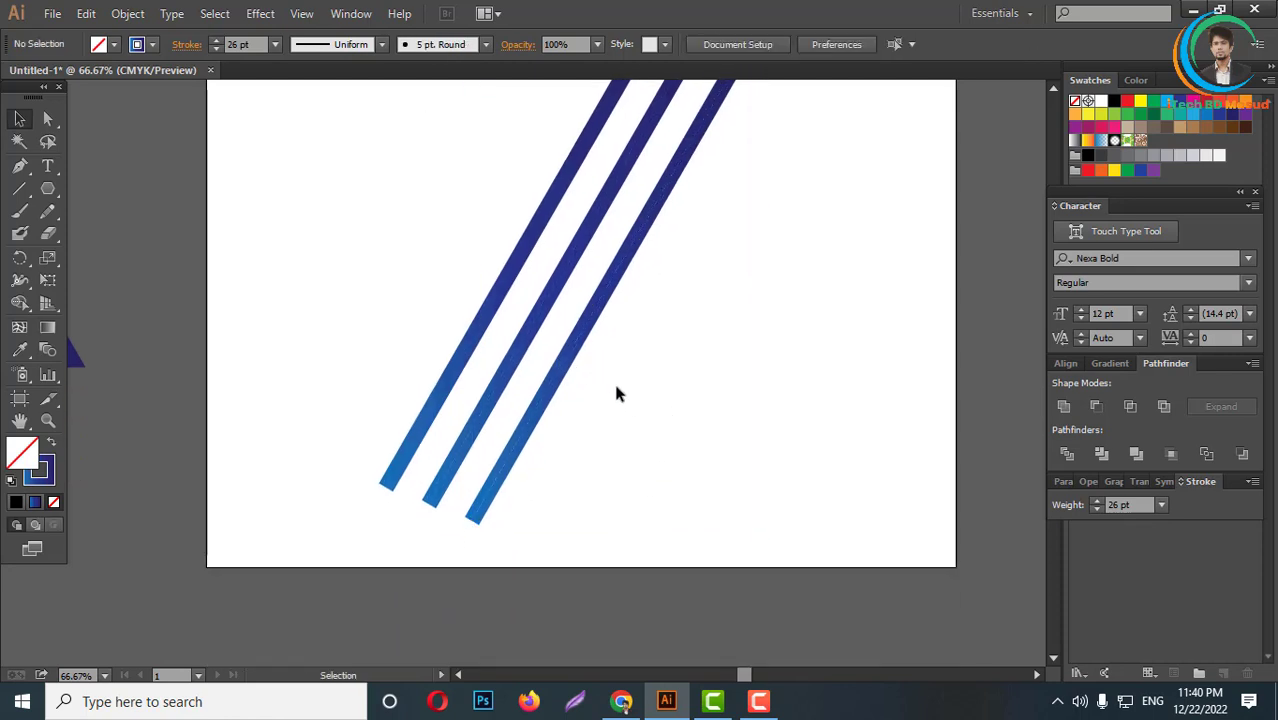
{"action": "left_click", "coordinate": [557, 393]}
- Reflect a copy of the rightmost line across the vertical axis
{"action": "key", "text": "ctrl+minus"}
{"action": "key", "text": "ctrl+minus"}
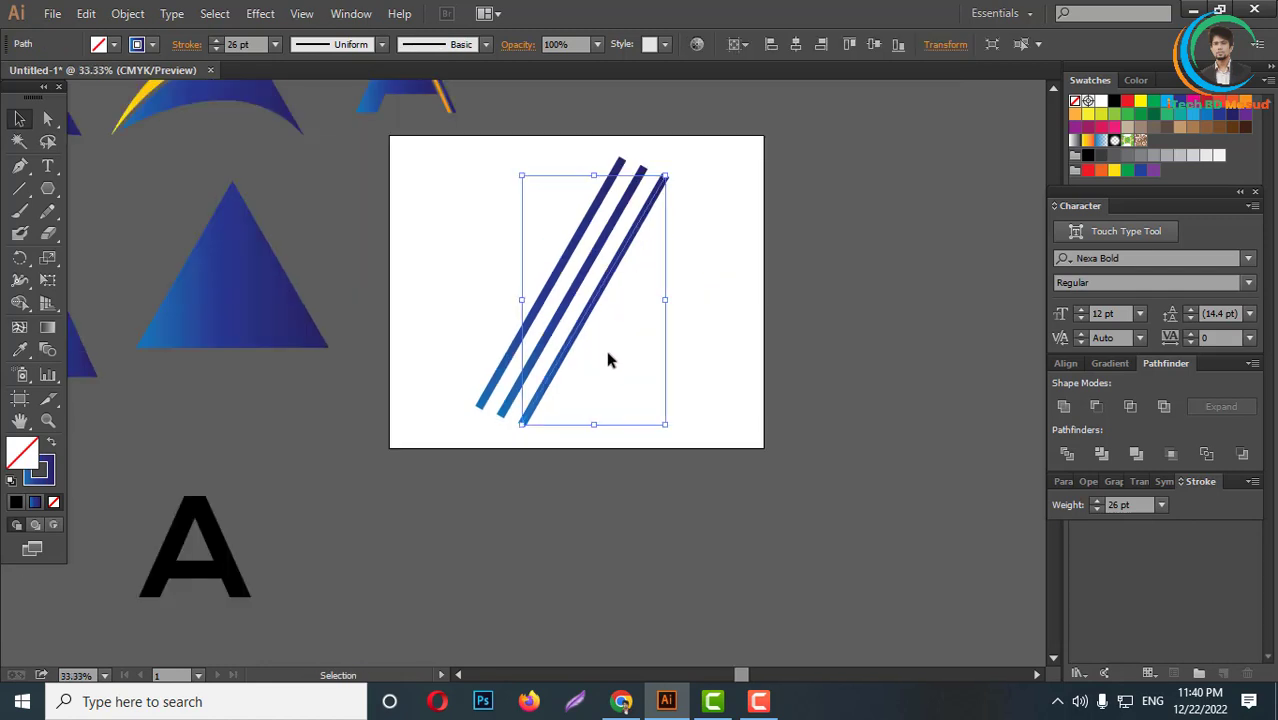
{"action": "right_click", "coordinate": [584, 338]}
{"action": "left_click", "coordinate": [836, 468]}
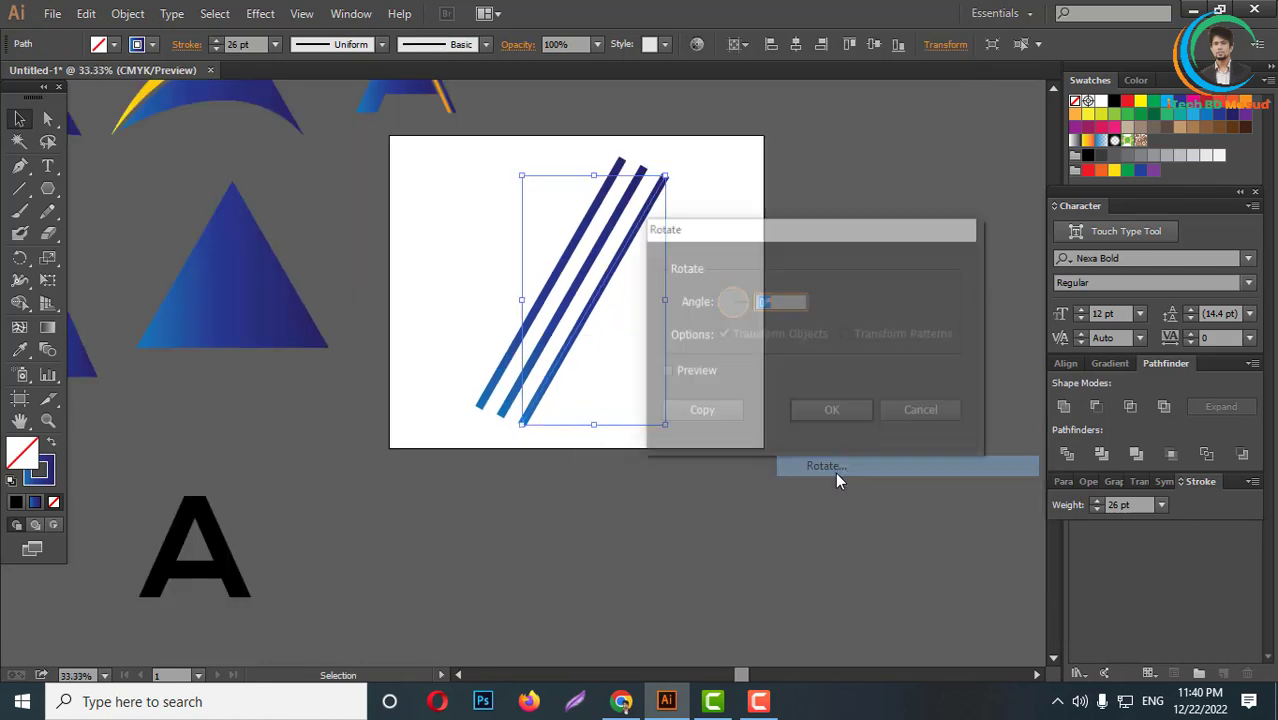
{"action": "left_click", "coordinate": [921, 413]}
{"action": "right_click", "coordinate": [542, 337]}
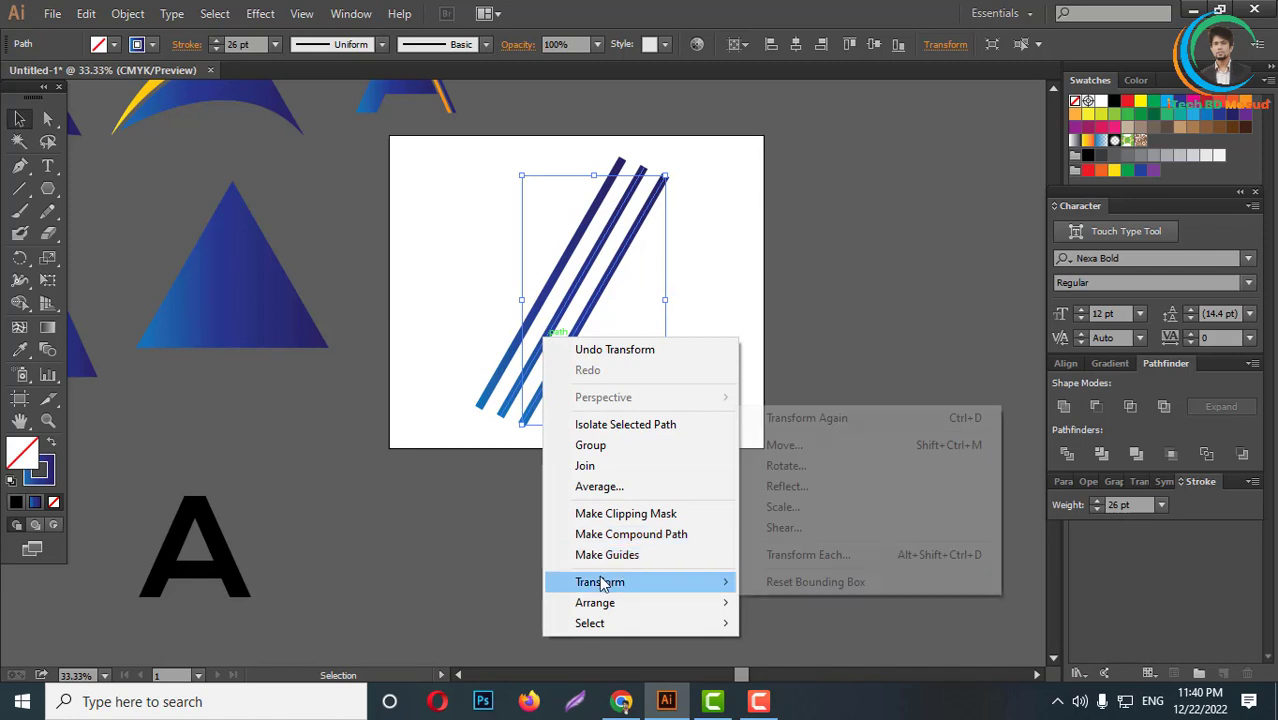
{"action": "left_click", "coordinate": [787, 486]}
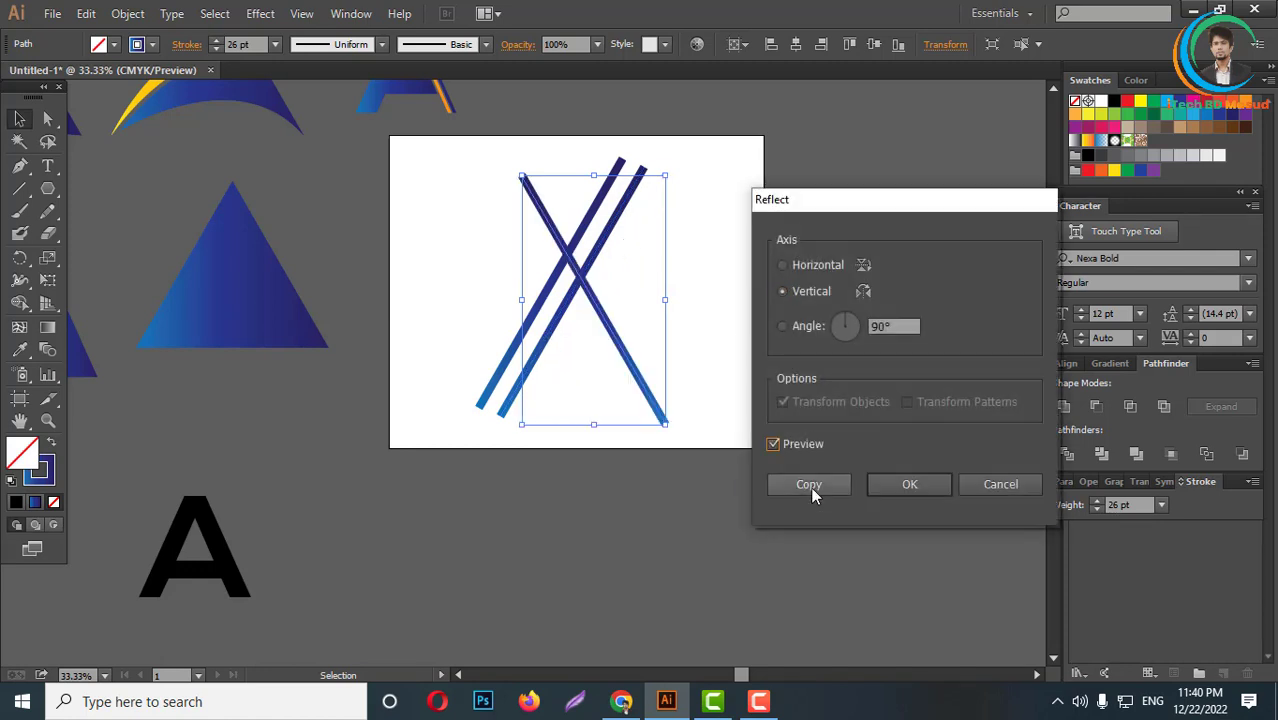
{"action": "left_click", "coordinate": [808, 485]}
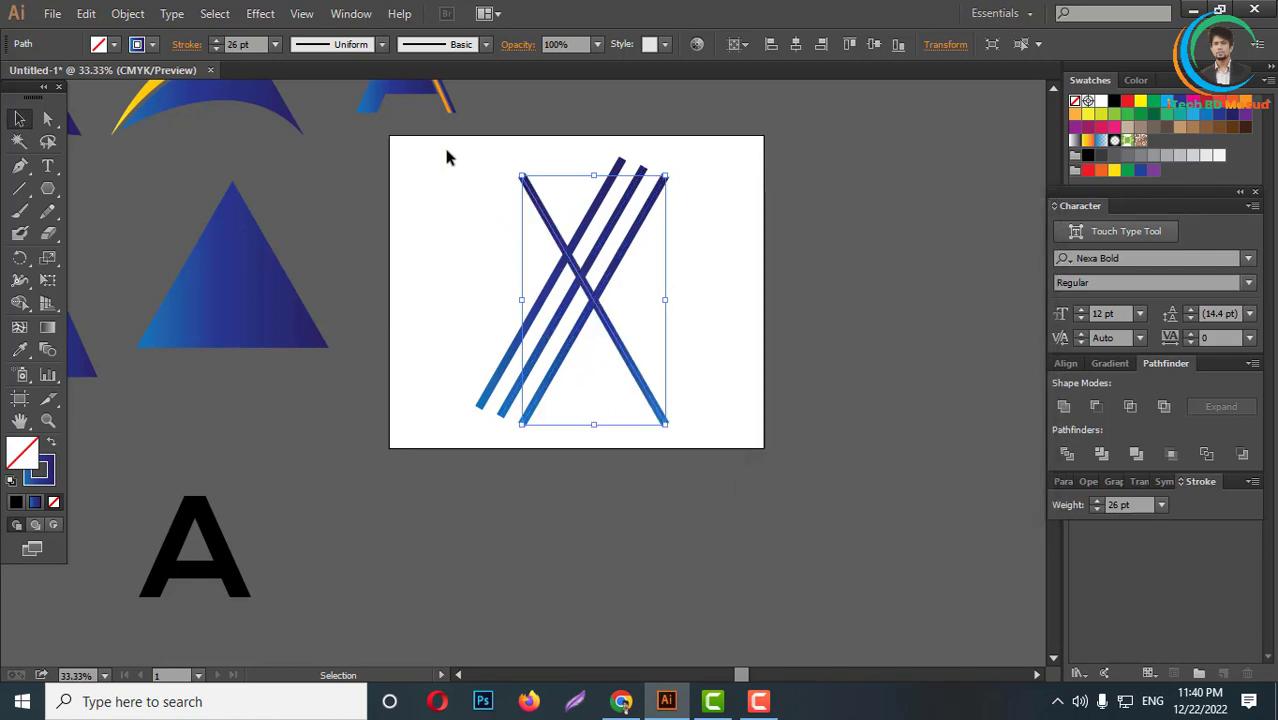
- Select all four crossed lines
{"action": "left_click_drag", "start_coordinate": [730, 256], "coordinate": [462, 374]}
{"action": "left_click", "coordinate": [593, 531]}
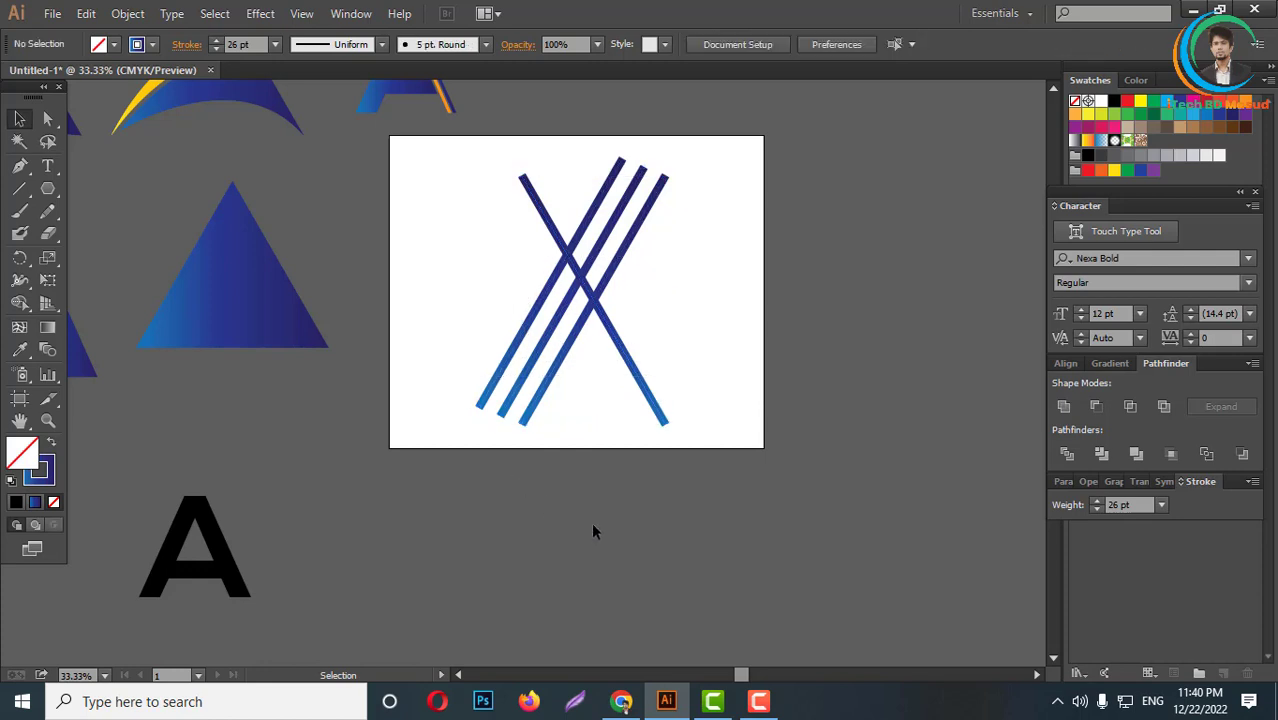
{"action": "left_click_drag", "start_coordinate": [474, 270], "coordinate": [760, 433]}
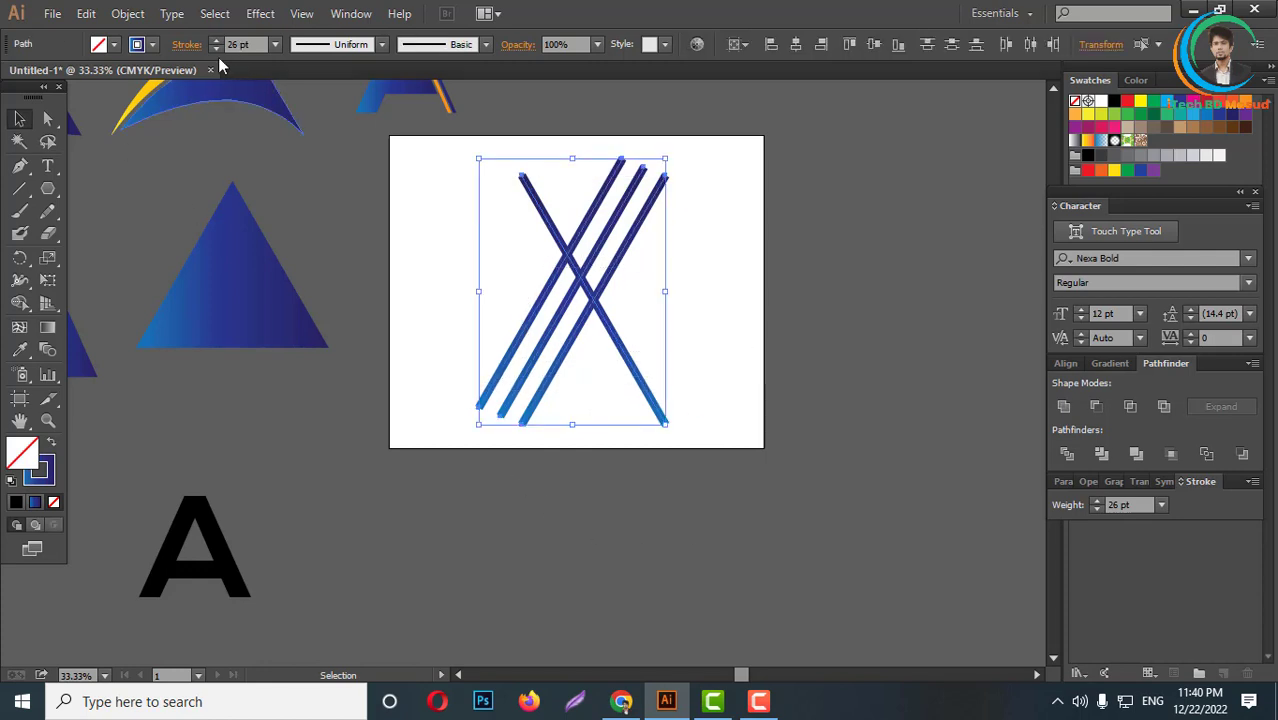
- Expand the crossed strokes' fill and stroke into filled shapes
{"action": "left_click", "coordinate": [128, 14]}
{"action": "left_click", "coordinate": [160, 211]}
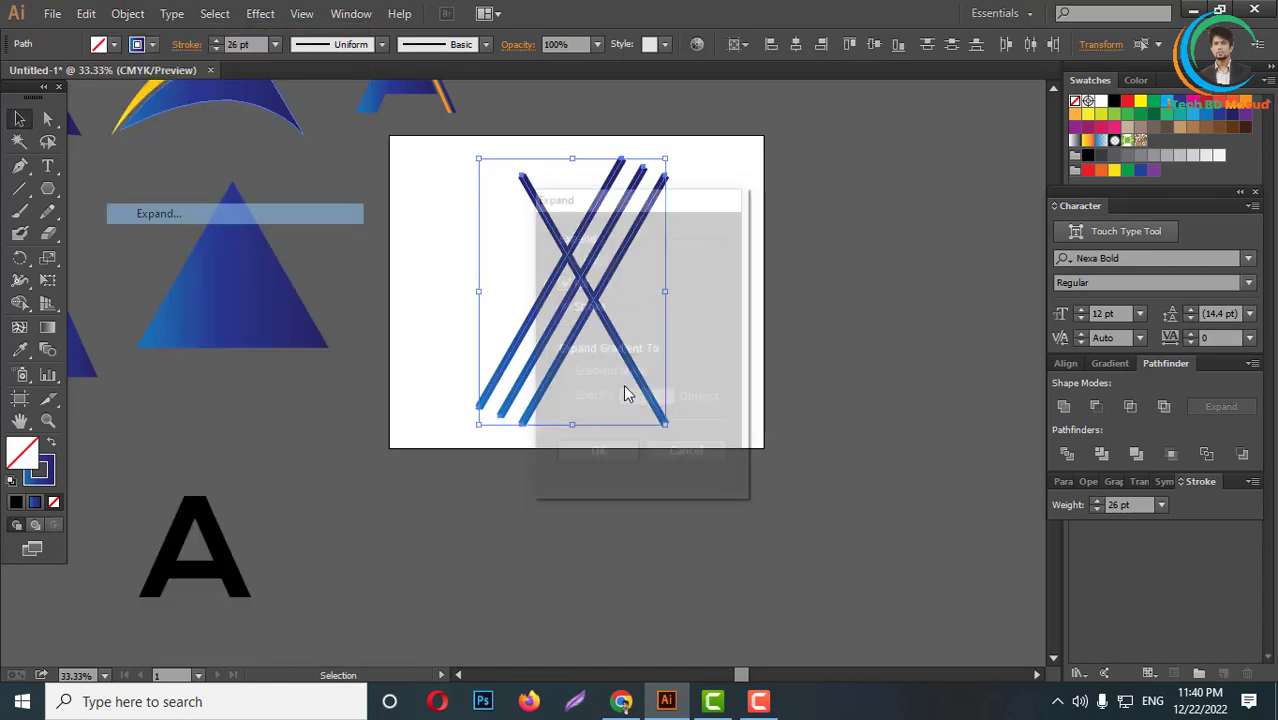
{"action": "left_click", "coordinate": [596, 455]}
{"action": "left_click", "coordinate": [722, 283]}
- Apply a 10 px Offset Path around the expanded shapes with Preview on
{"action": "scroll", "coordinate": [622, 308], "scroll_direction": "up", "scroll_amount": 1, "text": "alt"}
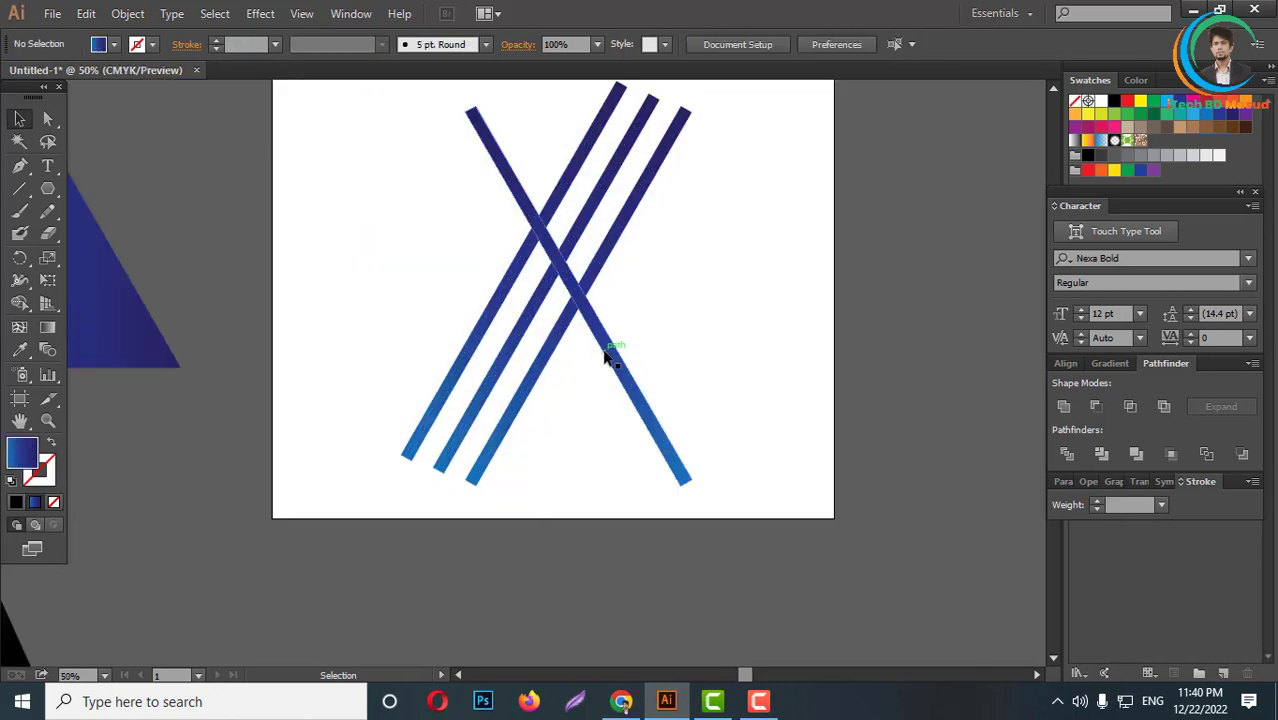
{"action": "left_click", "coordinate": [608, 347]}
{"action": "left_click", "coordinate": [128, 14]}
{"action": "mouse_move", "coordinate": [148, 391]}
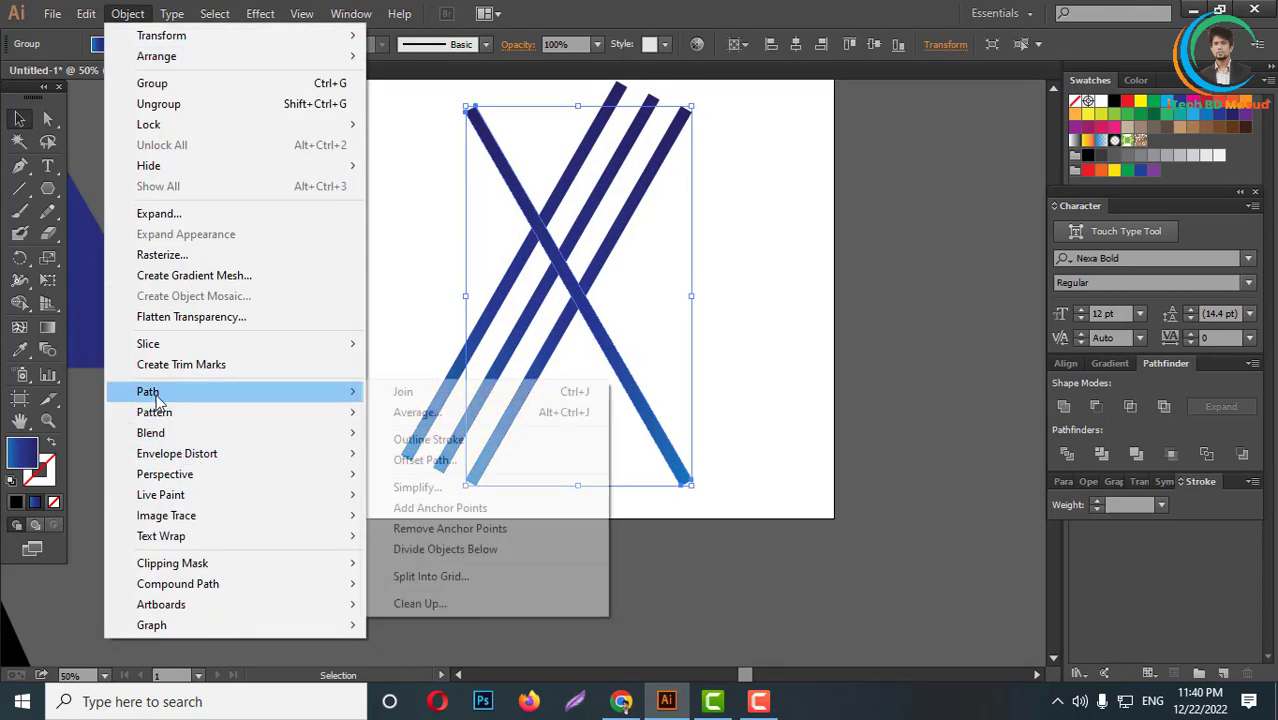
{"action": "left_click", "coordinate": [404, 462]}
{"action": "left_click", "coordinate": [875, 355]}
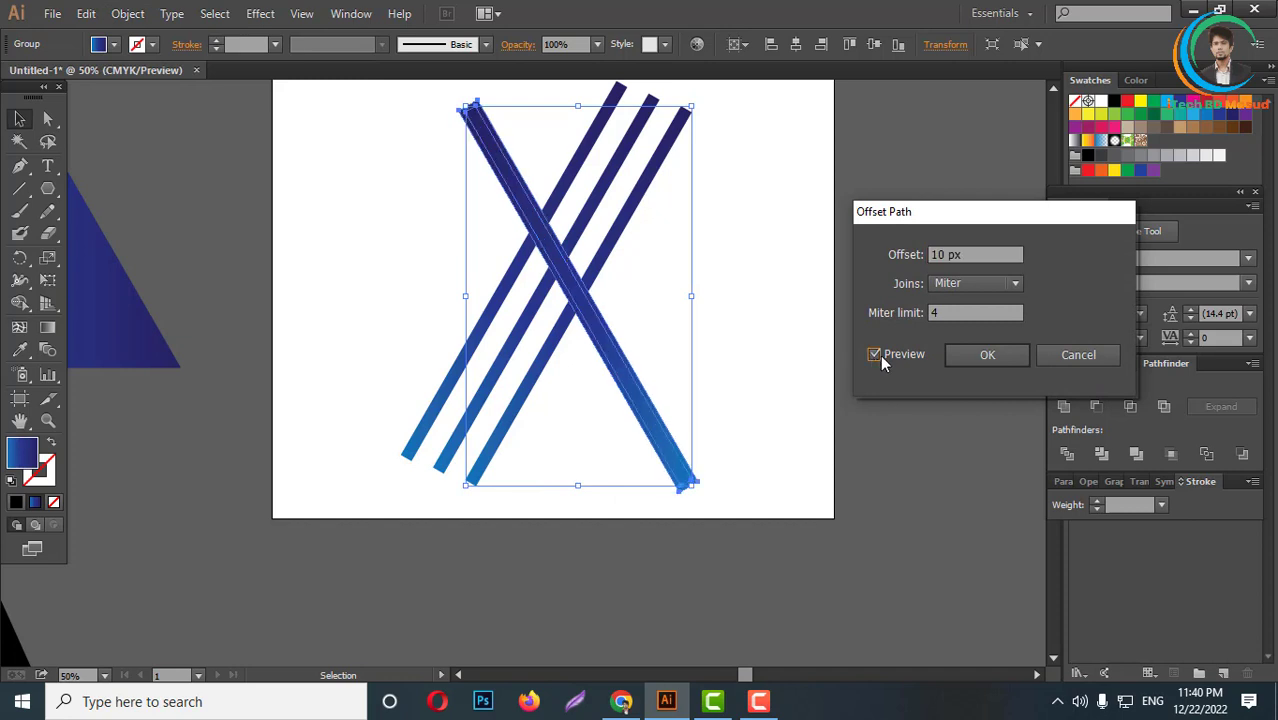
{"action": "left_click", "coordinate": [984, 356]}
- Use Shape Builder to remove the crossing tops and overlaps, leaving an apex
{"action": "scroll", "coordinate": [578, 265], "scroll_direction": "up", "scroll_amount": 2, "text": "alt"}
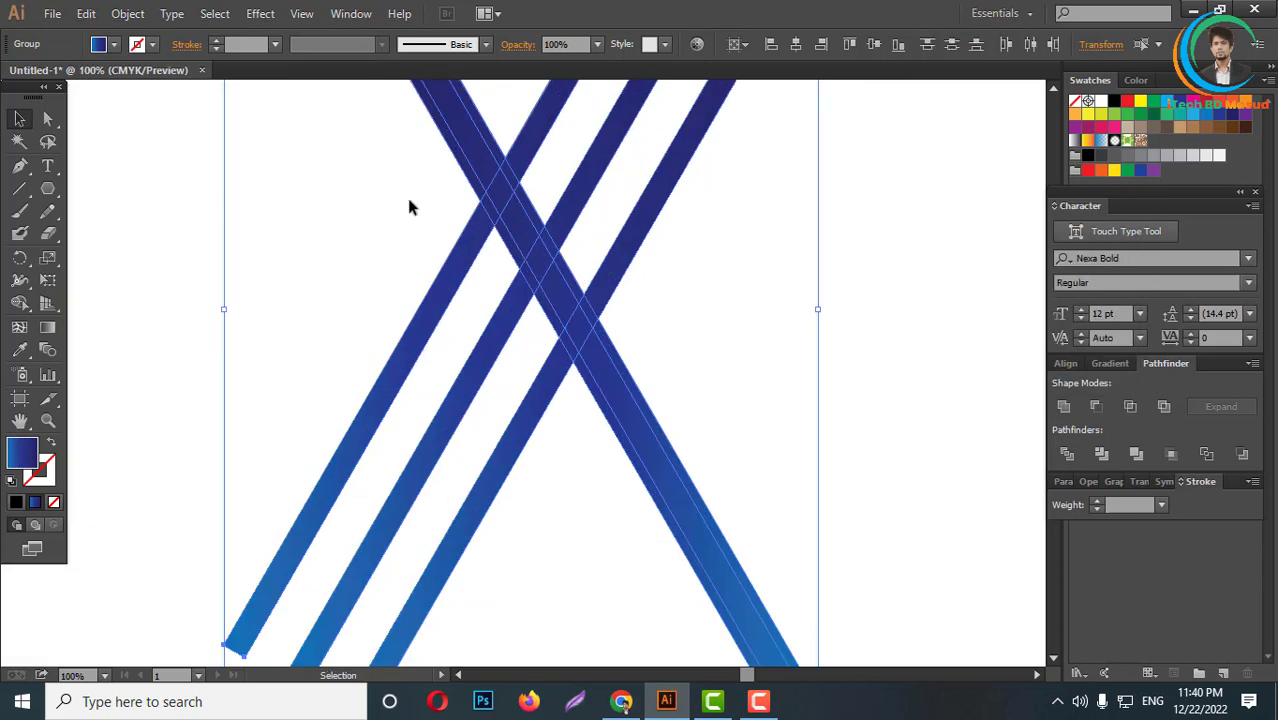
{"action": "left_click", "coordinate": [19, 302]}
{"action": "left_click_drag", "start_coordinate": [415, 150], "coordinate": [702, 165]}
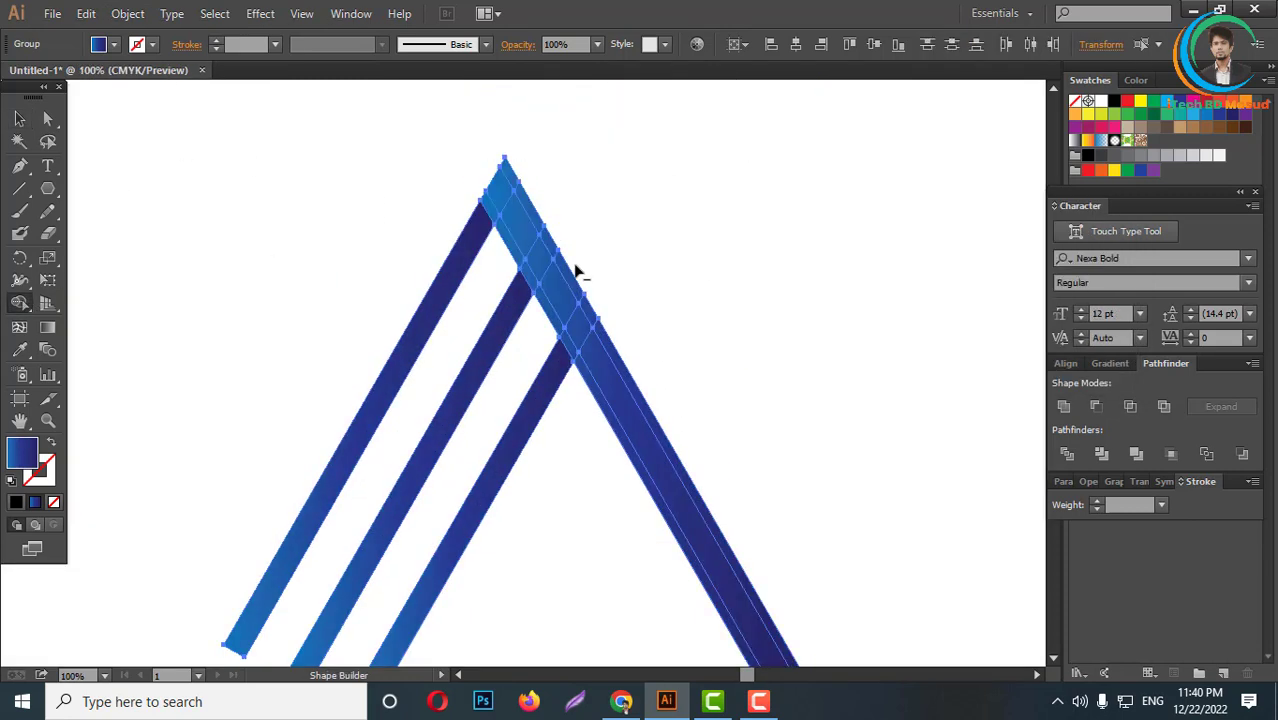
{"action": "scroll", "coordinate": [537, 284], "scroll_direction": "up", "scroll_amount": 1, "text": "alt"}
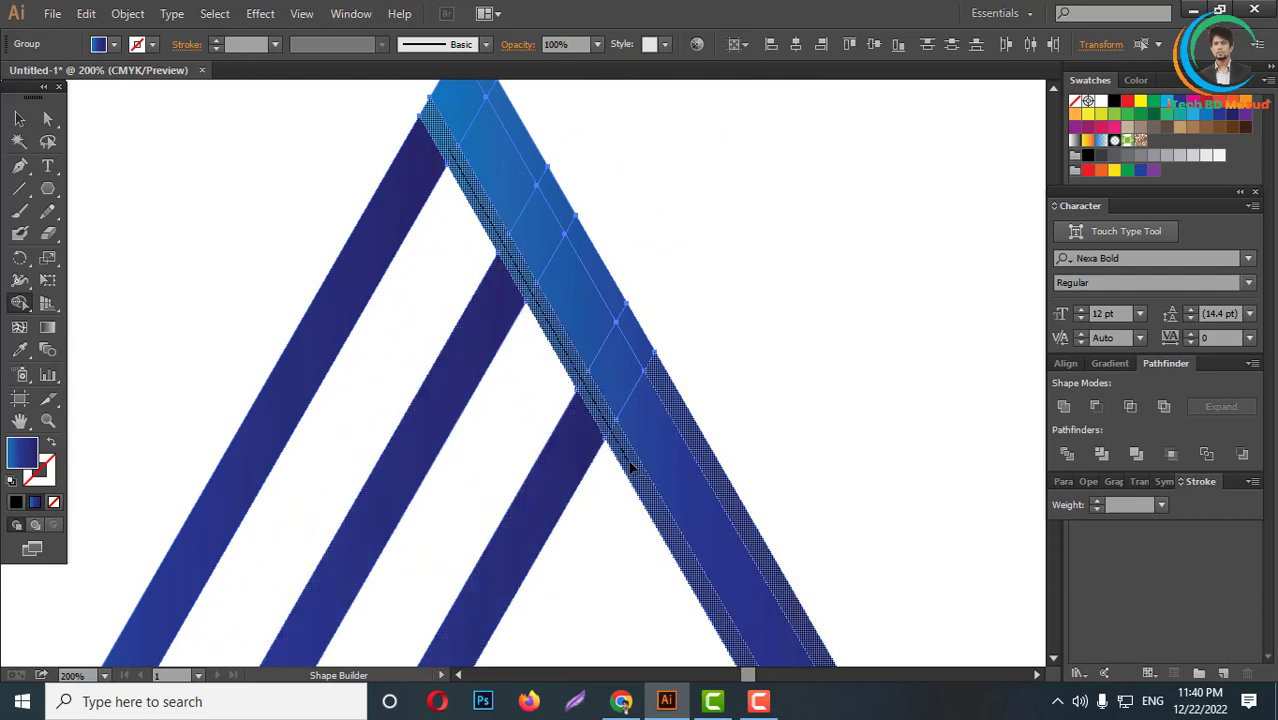
{"action": "left_click_drag", "start_coordinate": [482, 204], "coordinate": [630, 468]}
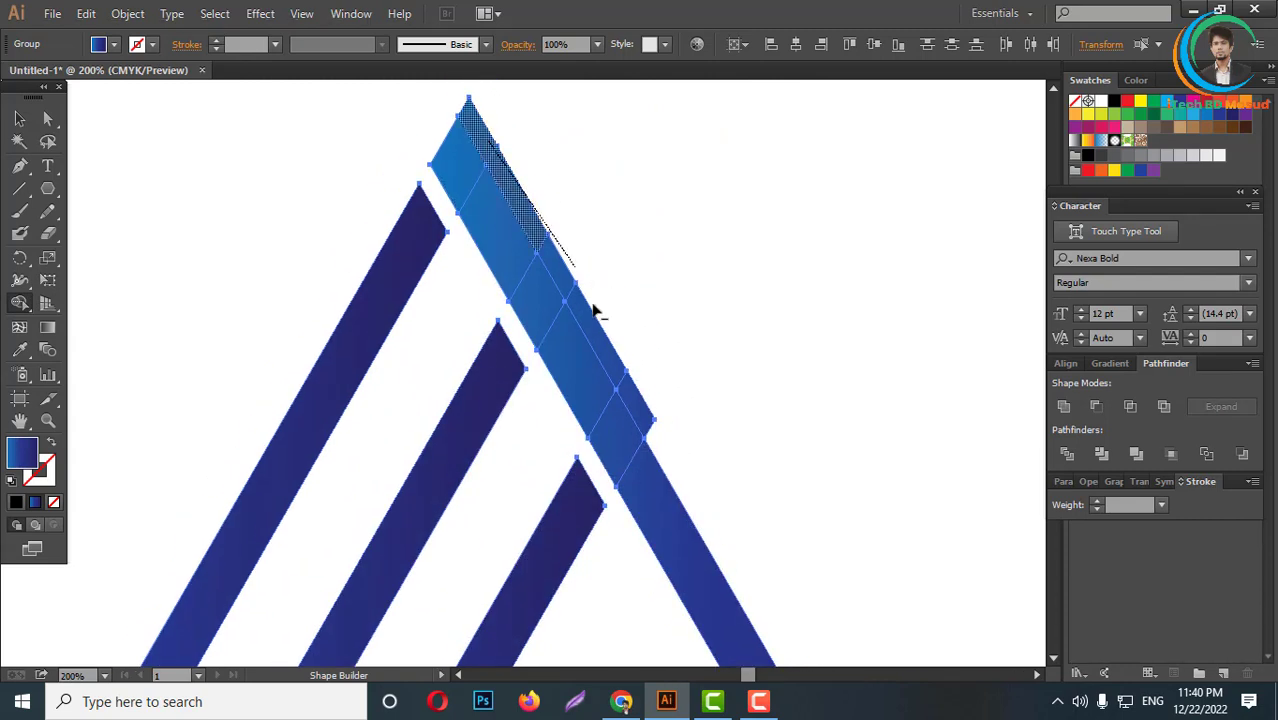
{"action": "left_click_drag", "start_coordinate": [595, 312], "coordinate": [650, 425]}
{"action": "scroll", "coordinate": [690, 330], "scroll_direction": "down", "scroll_amount": 4}
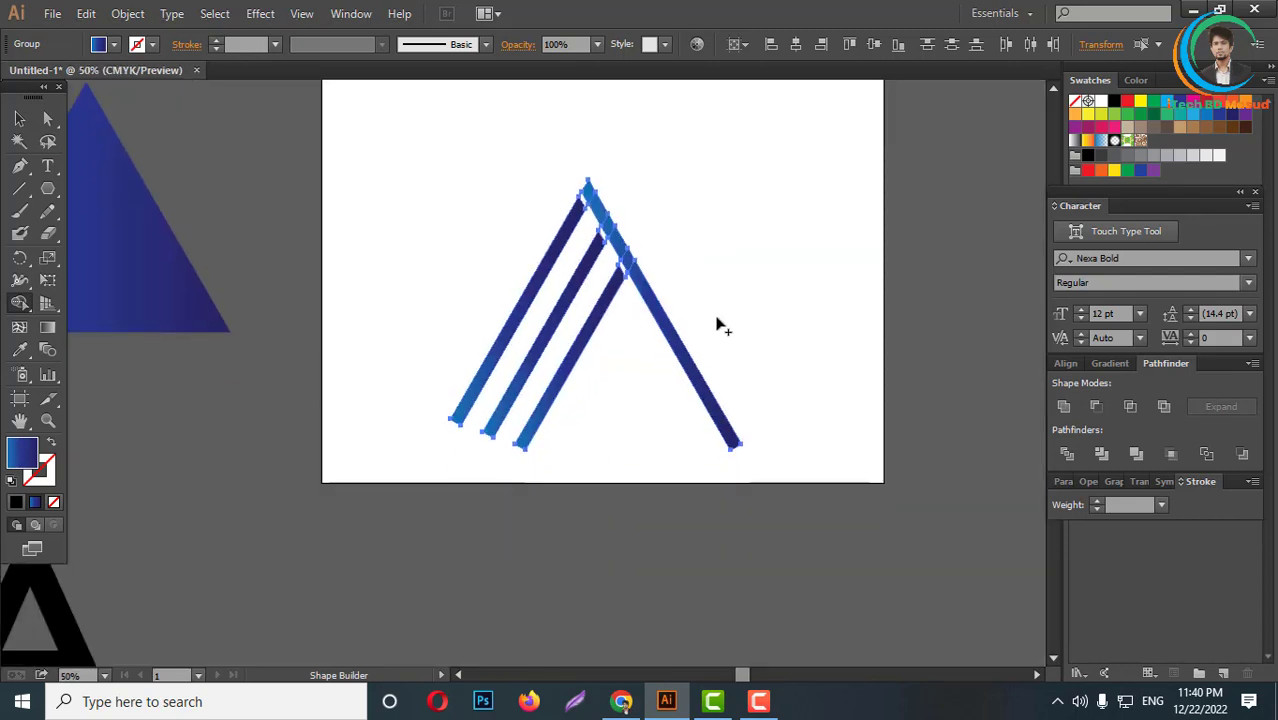
- Draw a horizontal line across the bar bottoms and select it with the bars
{"action": "left_click", "coordinate": [19, 119]}
{"action": "left_click", "coordinate": [383, 248]}
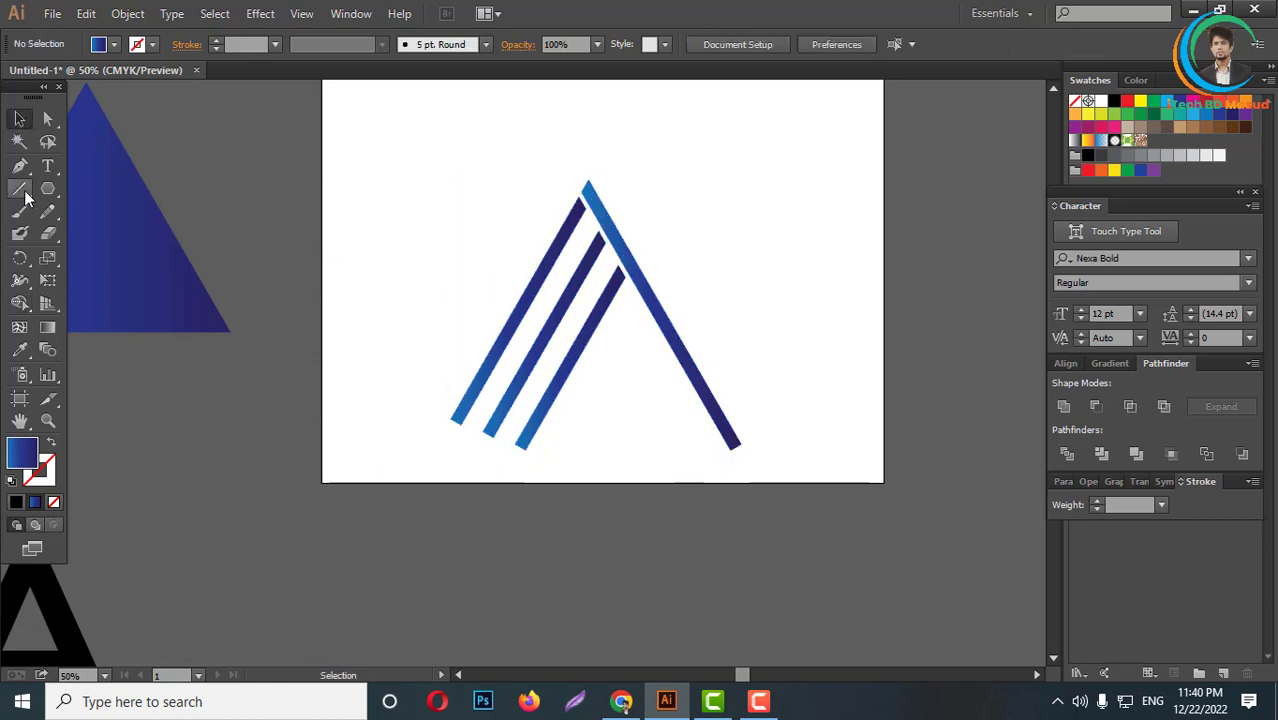
{"action": "left_click", "coordinate": [20, 188]}
{"action": "left_click_drag", "start_coordinate": [451, 420], "coordinate": [878, 418]}
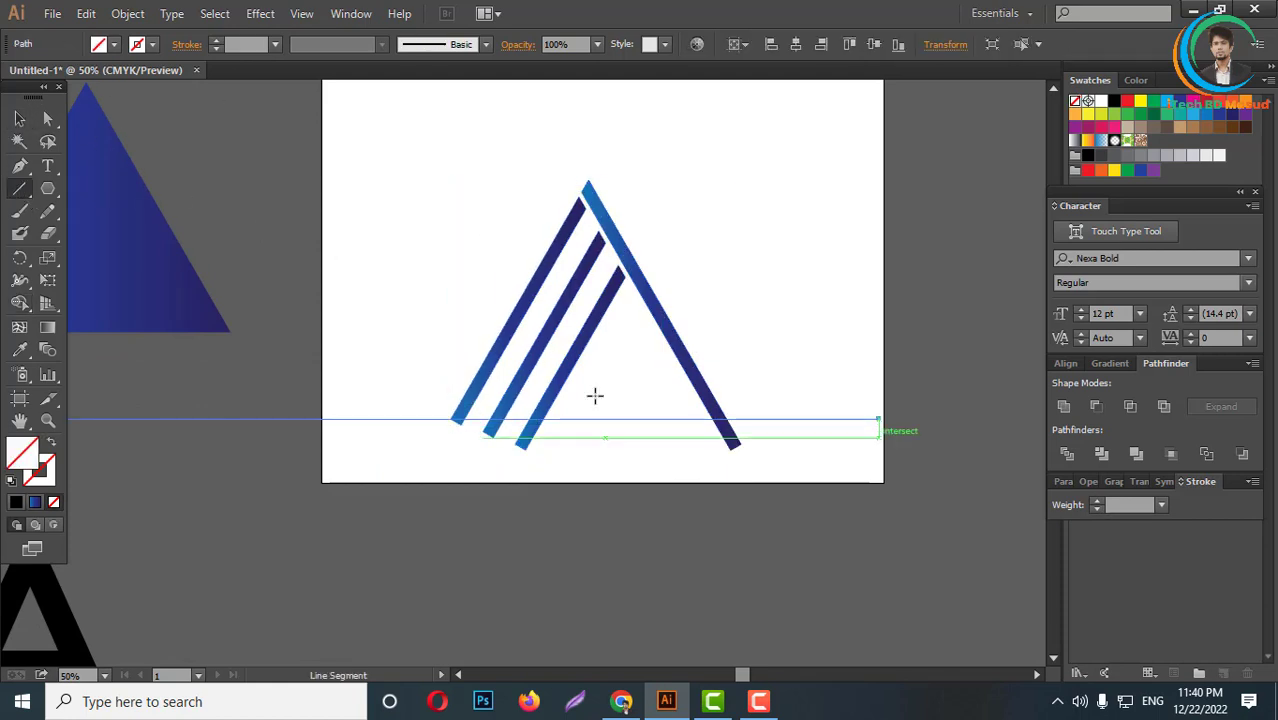
{"action": "left_click", "coordinate": [19, 119]}
{"action": "left_click_drag", "start_coordinate": [397, 291], "coordinate": [826, 456]}
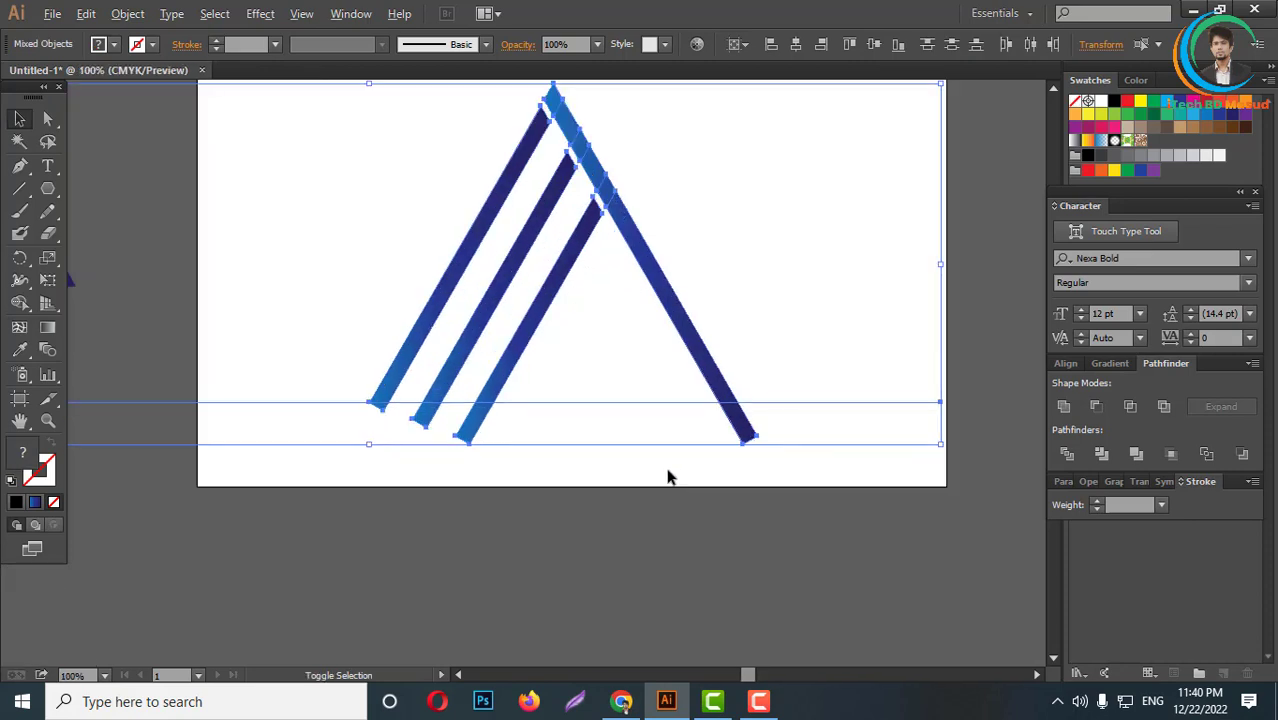
- Delete the bar ends below the line for a flat, level baseline
{"action": "scroll", "coordinate": [668, 473], "scroll_direction": "up", "scroll_amount": 2}
{"action": "left_click", "coordinate": [21, 302]}
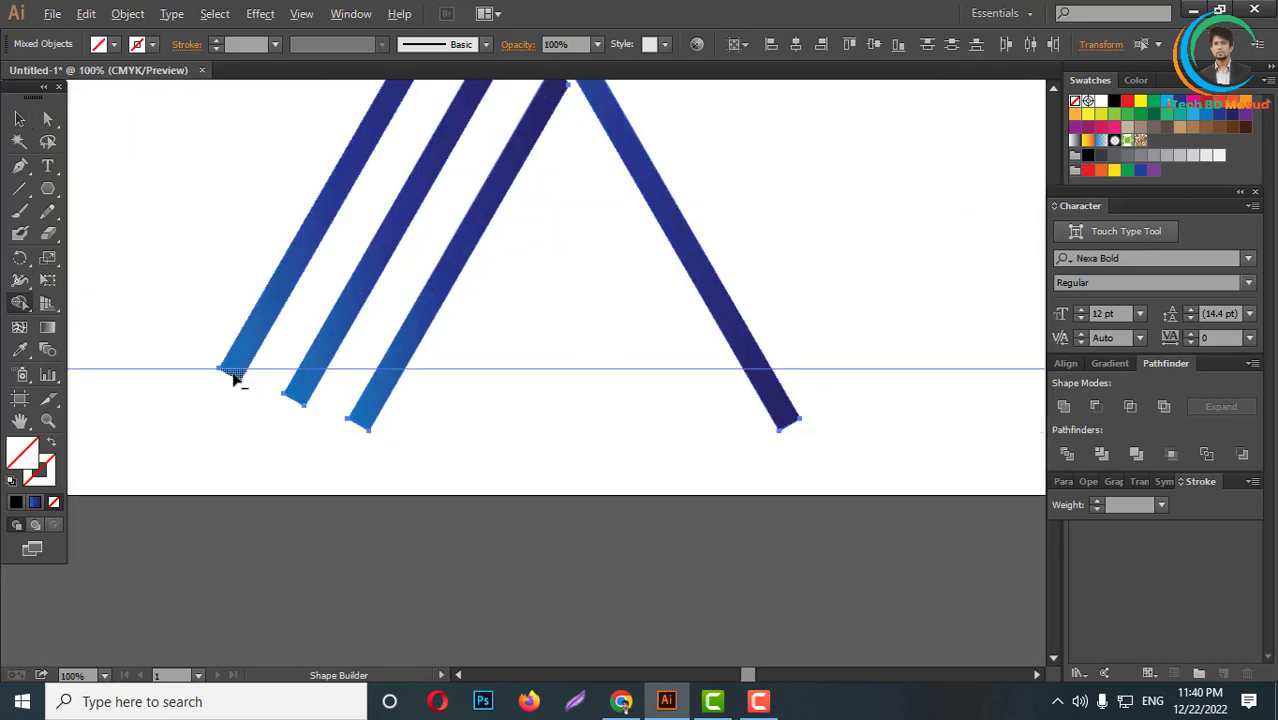
{"action": "left_click_drag", "start_coordinate": [264, 389], "coordinate": [380, 415]}
{"action": "left_click_drag", "start_coordinate": [785, 412], "coordinate": [983, 377]}
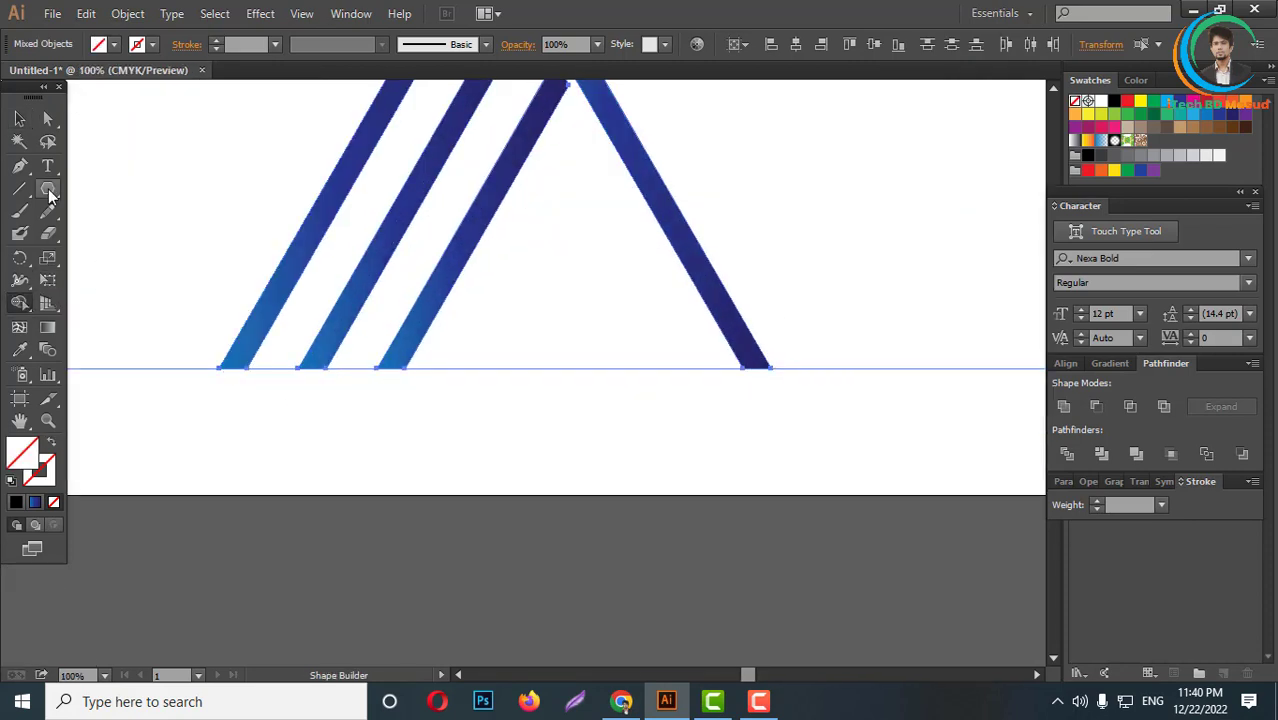
{"action": "key", "text": "y"}
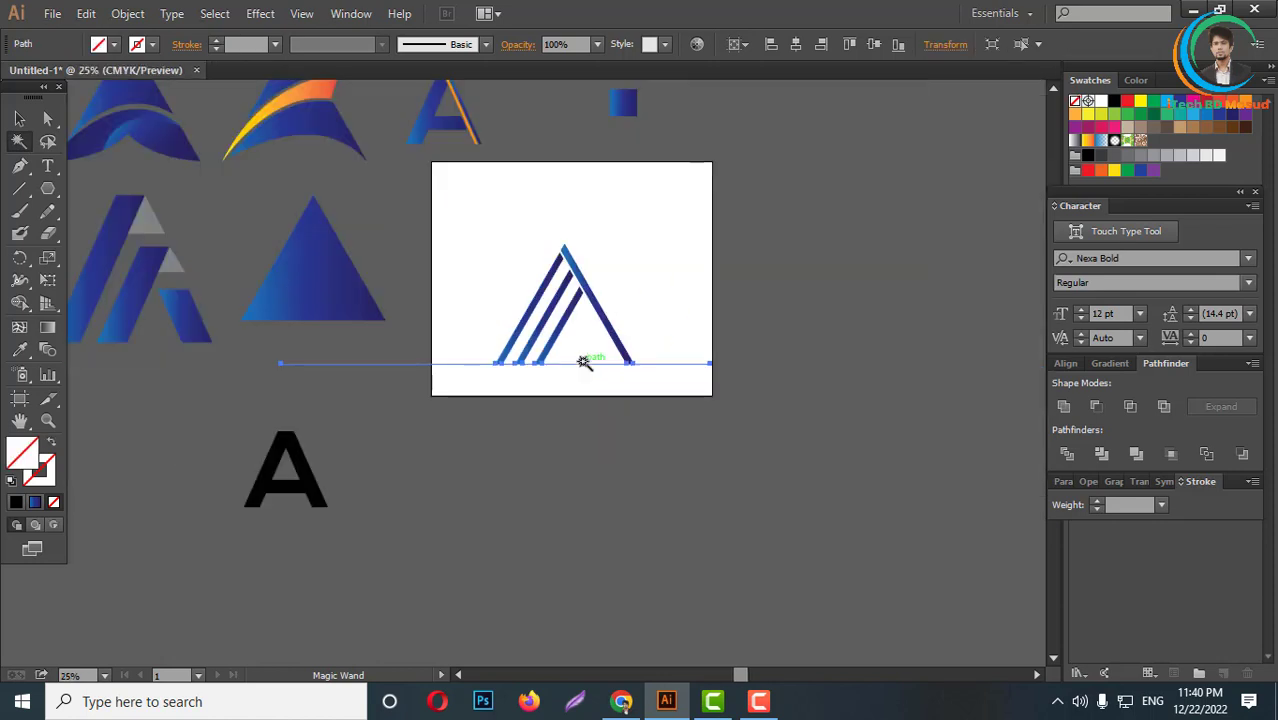
{"action": "scroll", "coordinate": [517, 372], "scroll_direction": "down", "scroll_amount": 4}
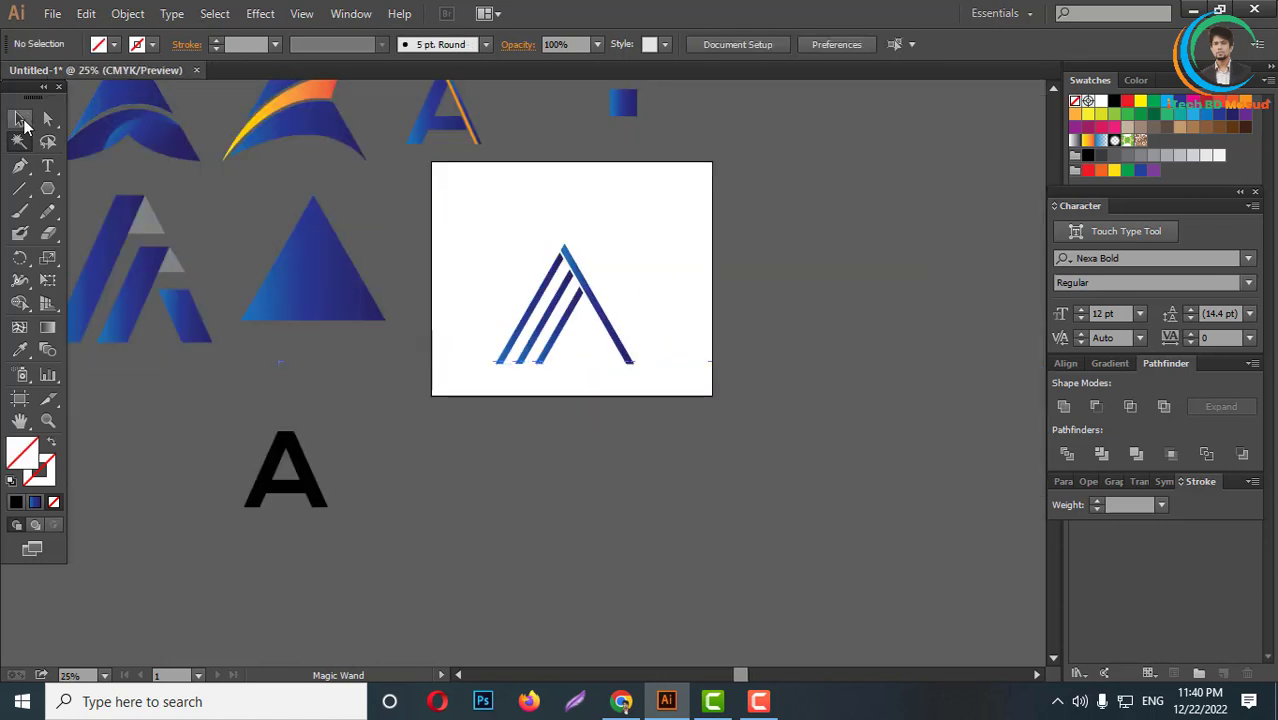
{"action": "left_click", "coordinate": [21, 120]}
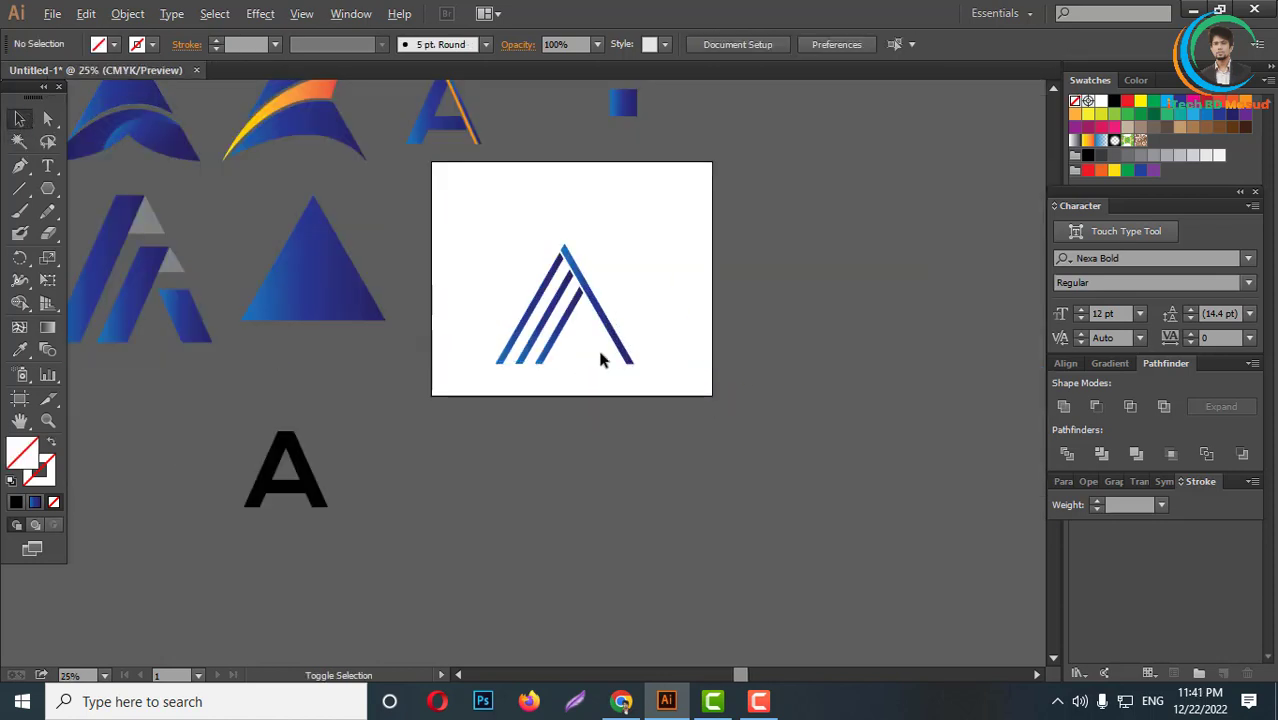
{"action": "scroll", "coordinate": [600, 360], "scroll_direction": "up", "scroll_amount": 2}
- Draw a 26 pt horizontal line across the A and expand it into a solid band
{"action": "left_click", "coordinate": [20, 188]}
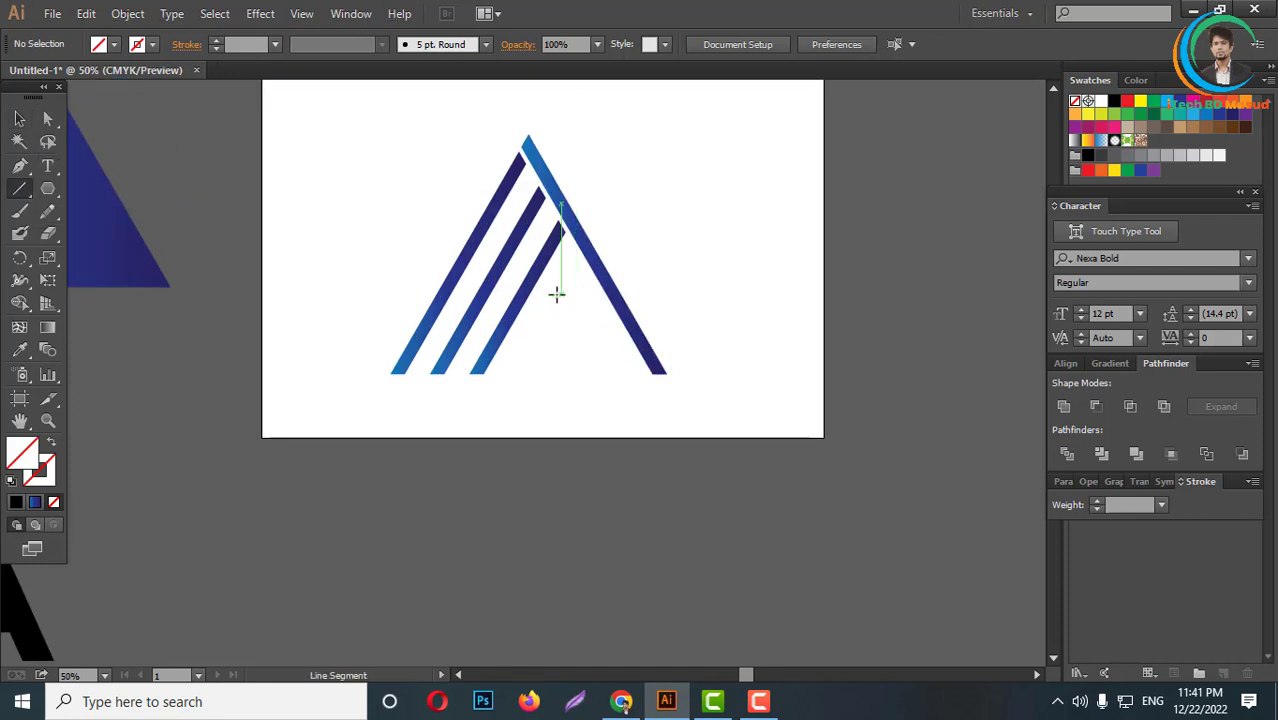
{"action": "left_click_drag", "start_coordinate": [116, 287], "coordinate": [934, 287]}
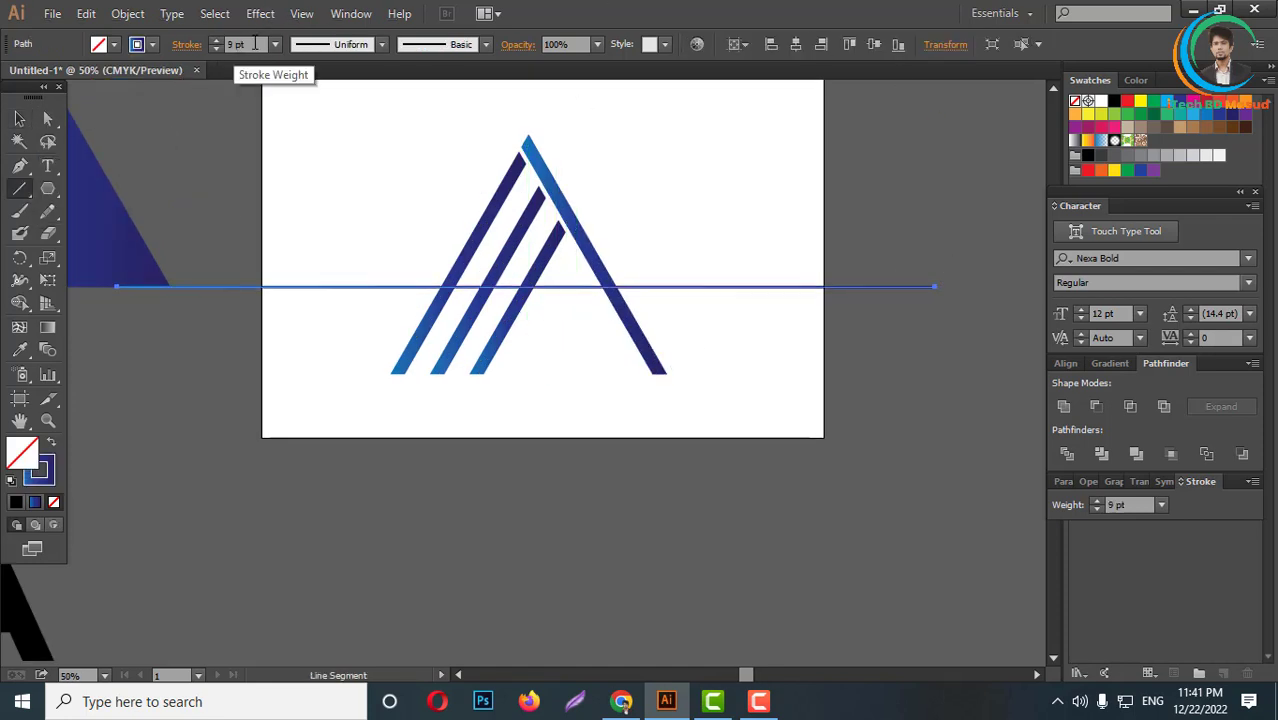
{"action": "scroll", "coordinate": [255, 44], "scroll_direction": "up", "scroll_amount": 7}
{"action": "scroll", "coordinate": [255, 44], "scroll_direction": "up", "scroll_amount": 8}
{"action": "scroll", "coordinate": [255, 44], "scroll_direction": "up", "scroll_amount": 2}
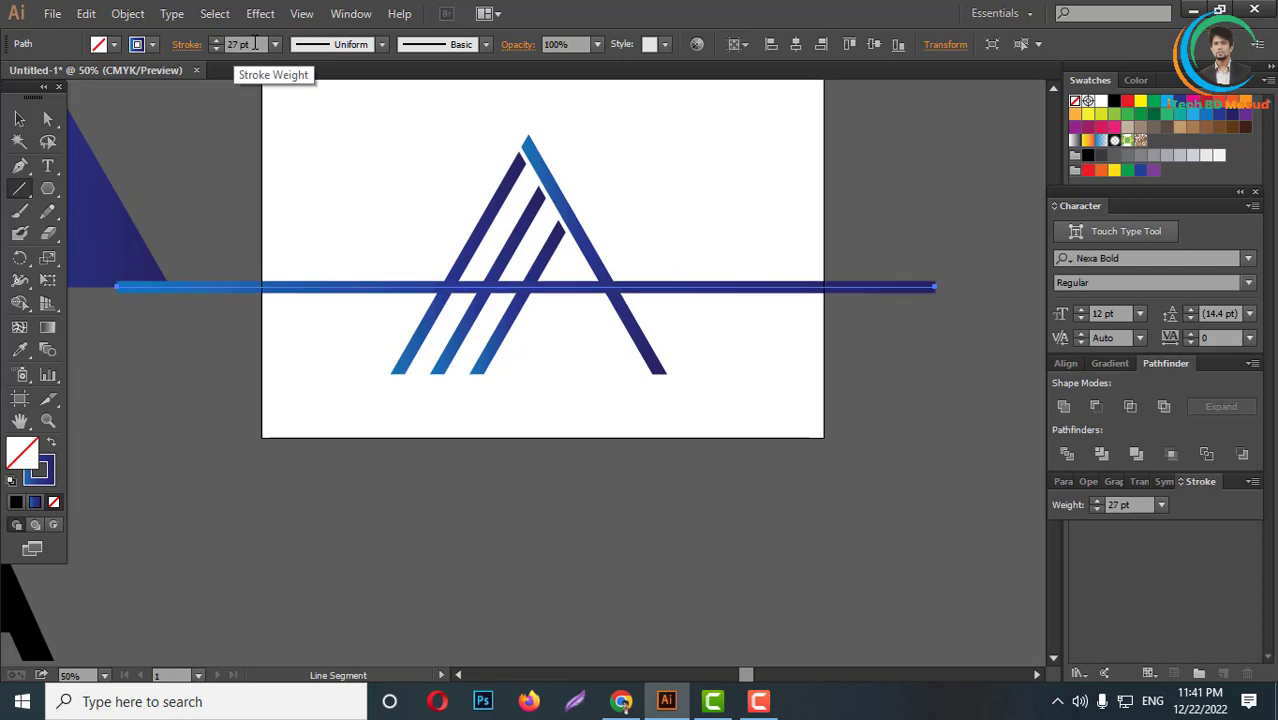
{"action": "left_click", "coordinate": [127, 13]}
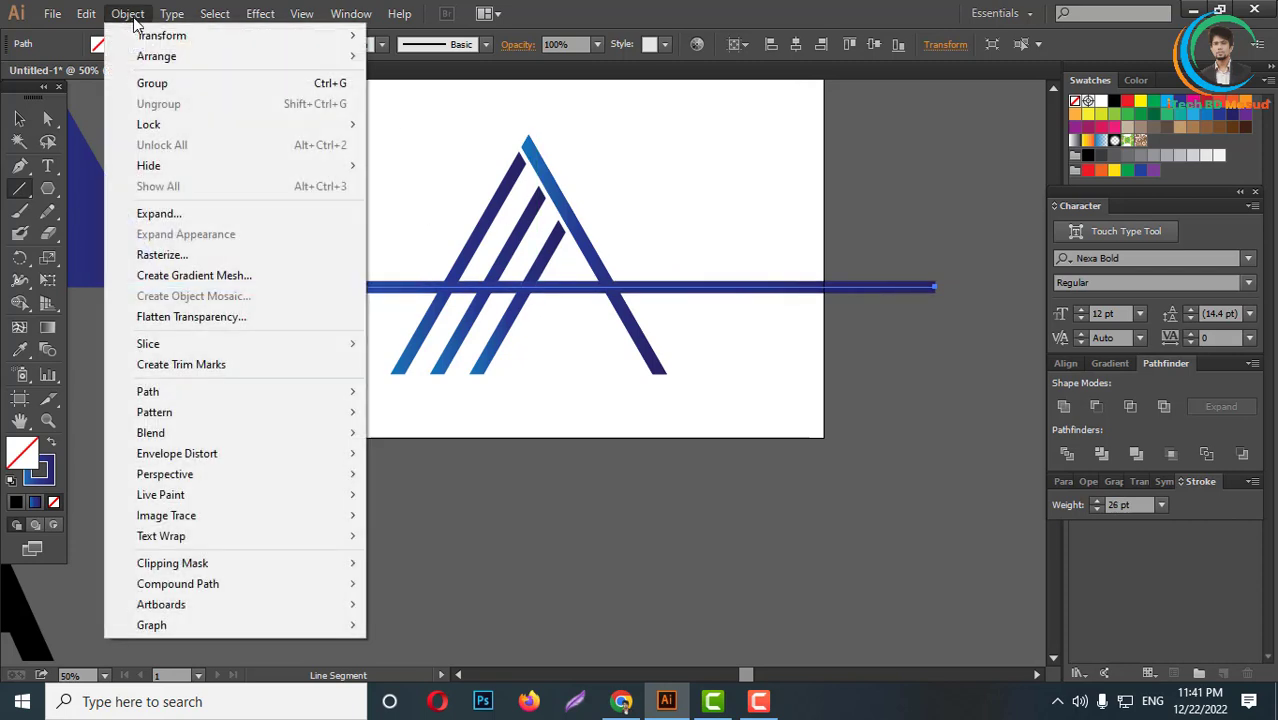
{"action": "left_click", "coordinate": [118, 211]}
{"action": "left_click", "coordinate": [597, 456]}
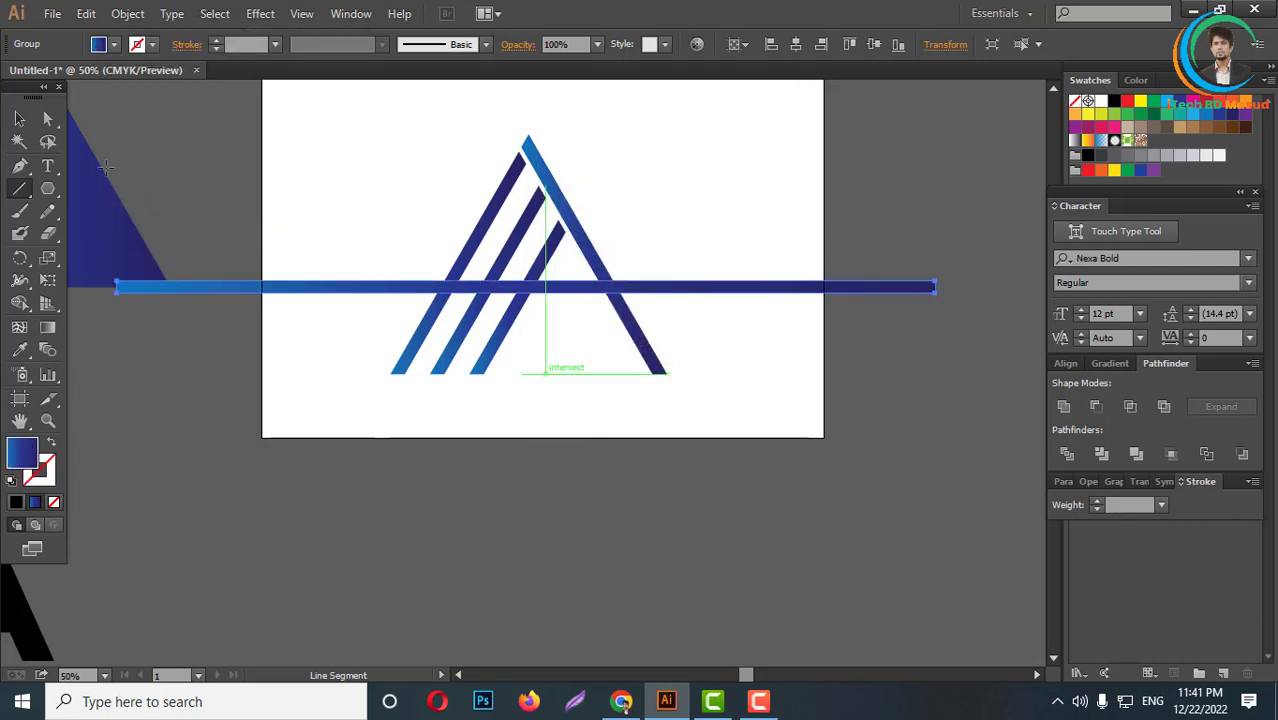
- Alt-drag a copy of the band below it, then undo the misplaced copies
{"action": "key", "text": "v"}
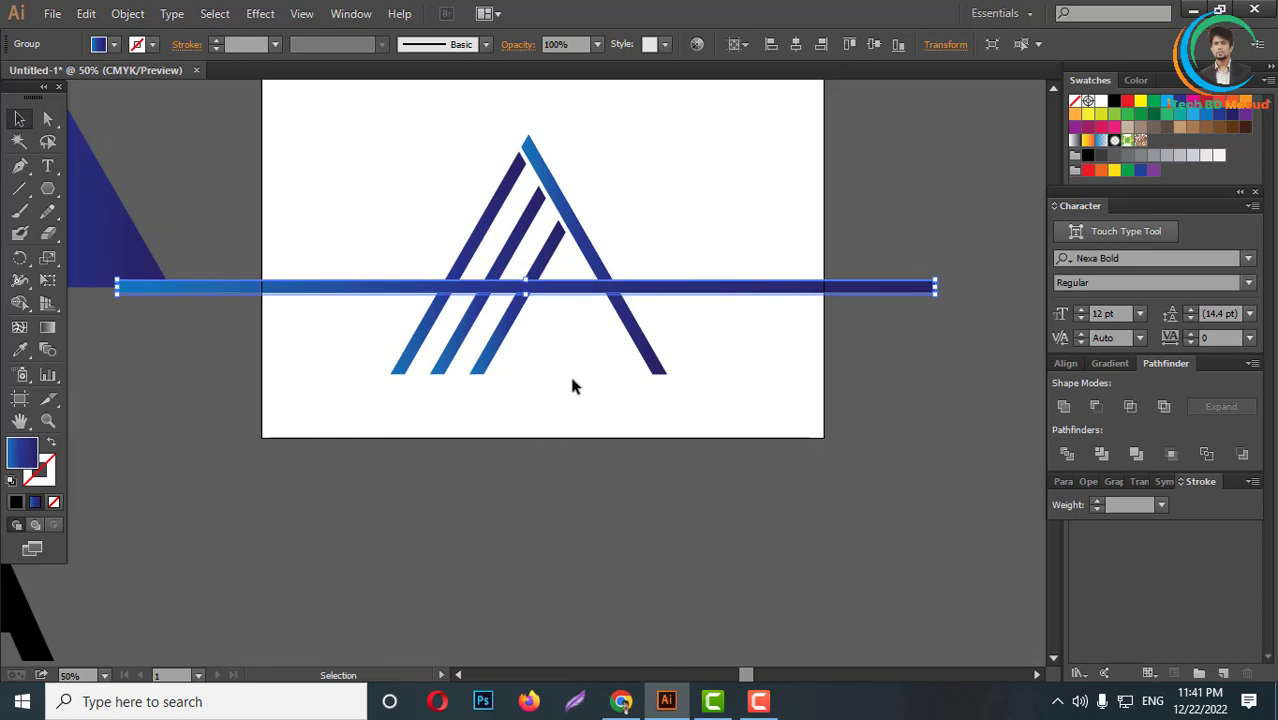
{"action": "scroll", "coordinate": [543, 288], "scroll_direction": "up", "scroll_amount": 2}
{"action": "left_click_drag", "start_coordinate": [543, 287], "coordinate": [532, 393]}
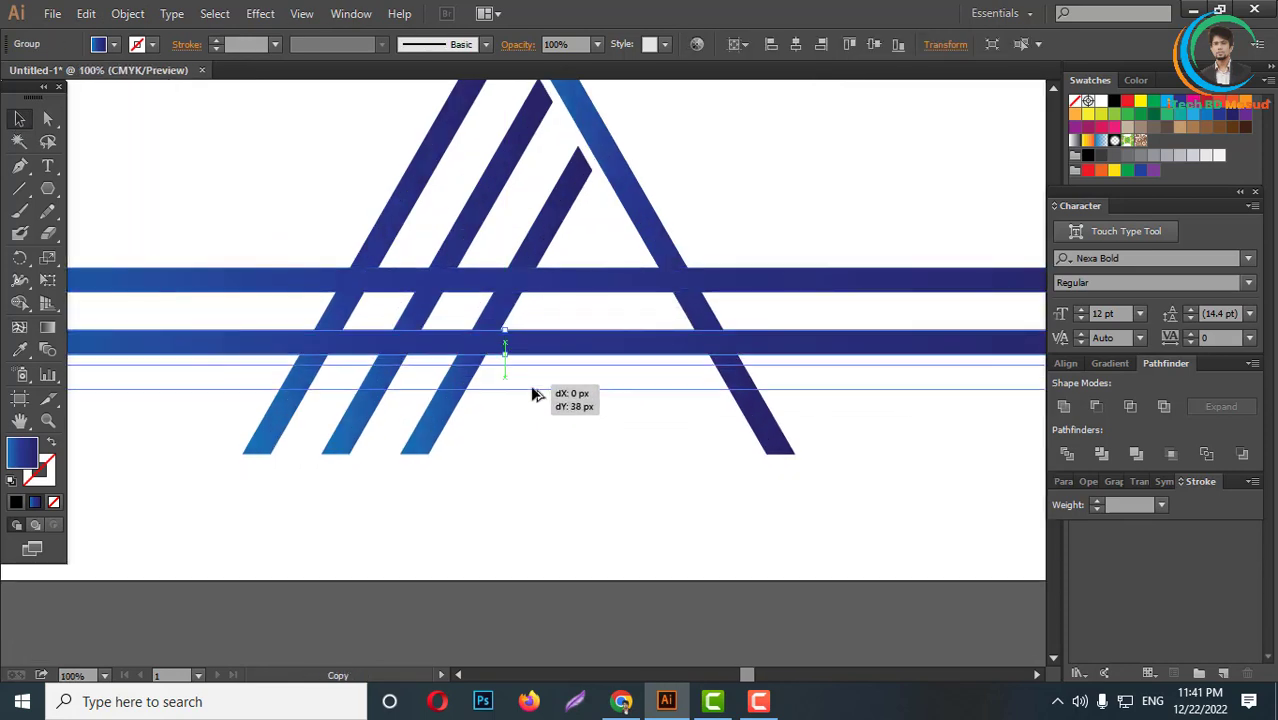
{"action": "left_click", "coordinate": [589, 401]}
{"action": "scroll", "coordinate": [589, 401], "scroll_direction": "down", "scroll_amount": 2}
{"action": "left_click_drag", "start_coordinate": [414, 224], "coordinate": [516, 437]}
{"action": "left_click", "coordinate": [568, 386]}
{"action": "scroll", "coordinate": [568, 386], "scroll_direction": "up", "scroll_amount": 2}
{"action": "key", "text": "ctrl+z"}
{"action": "key", "text": "ctrl+z"}
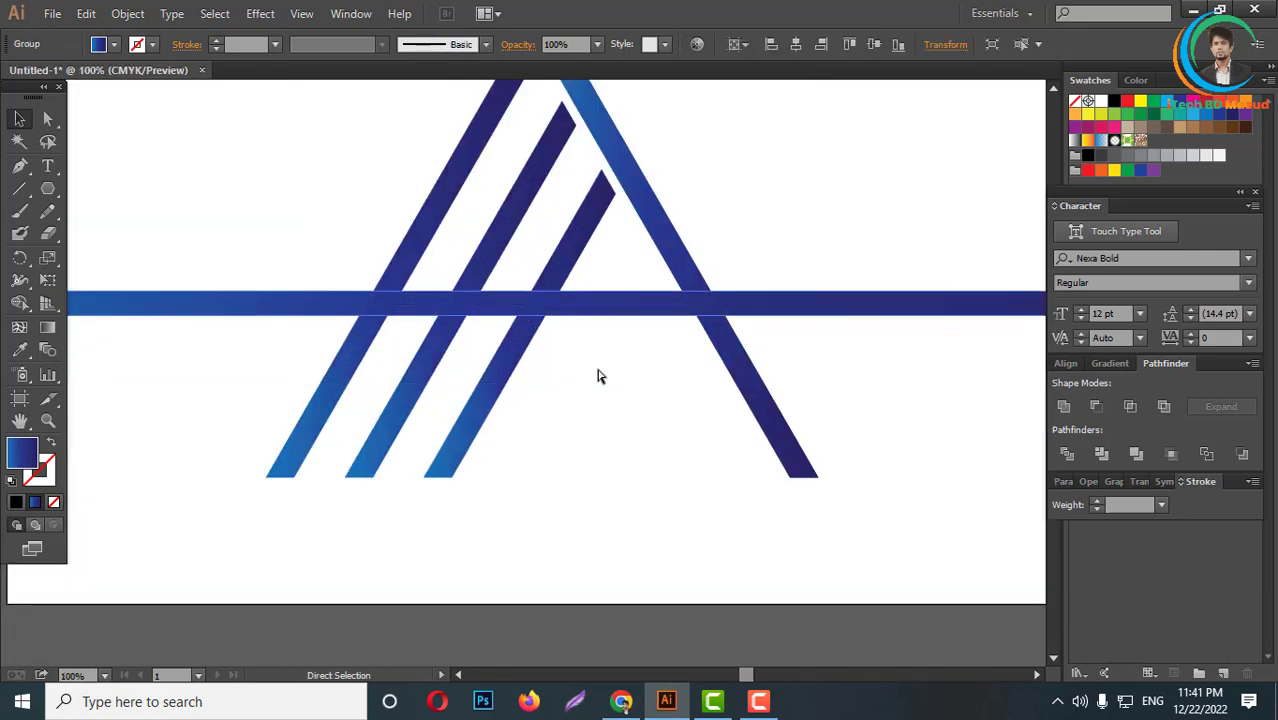
- Copy the band just below and repeat with Ctrl+D for three evenly spaced bands
{"action": "left_click_drag", "start_coordinate": [576, 314], "coordinate": [567, 360]}
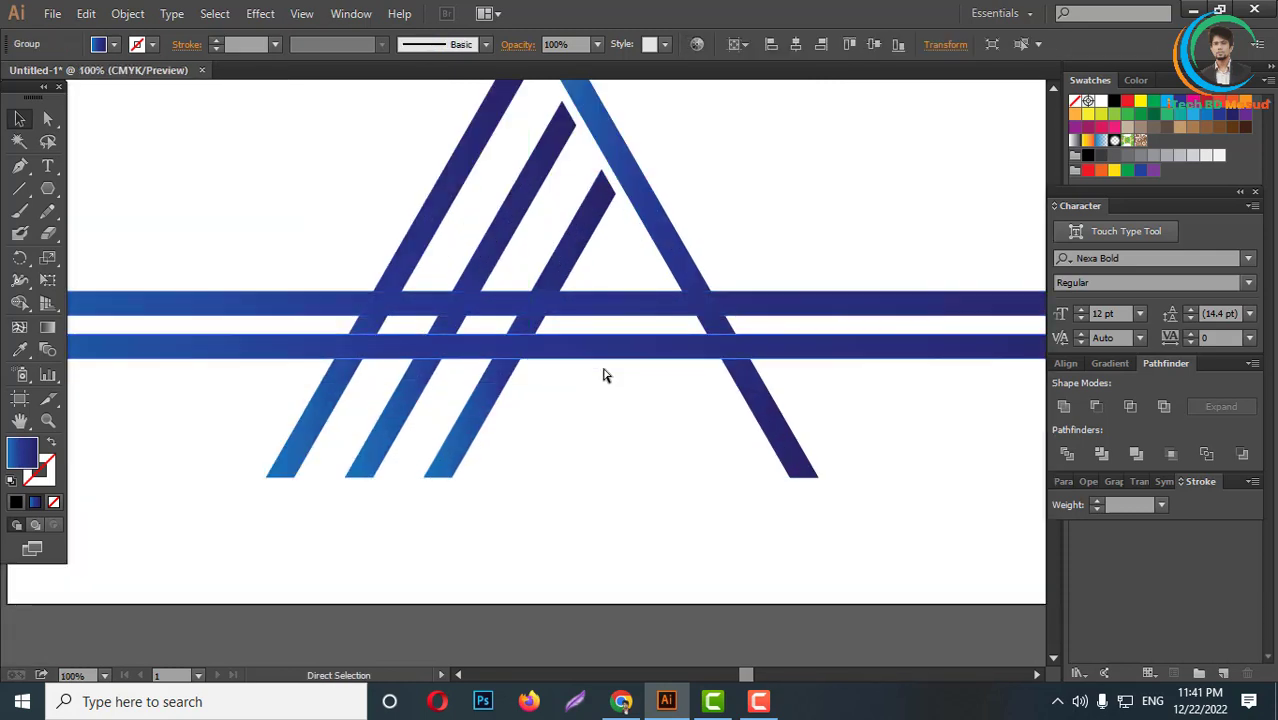
{"action": "key", "text": "ctrl+d"}
{"action": "left_click_drag", "start_coordinate": [585, 459], "coordinate": [540, 270]}
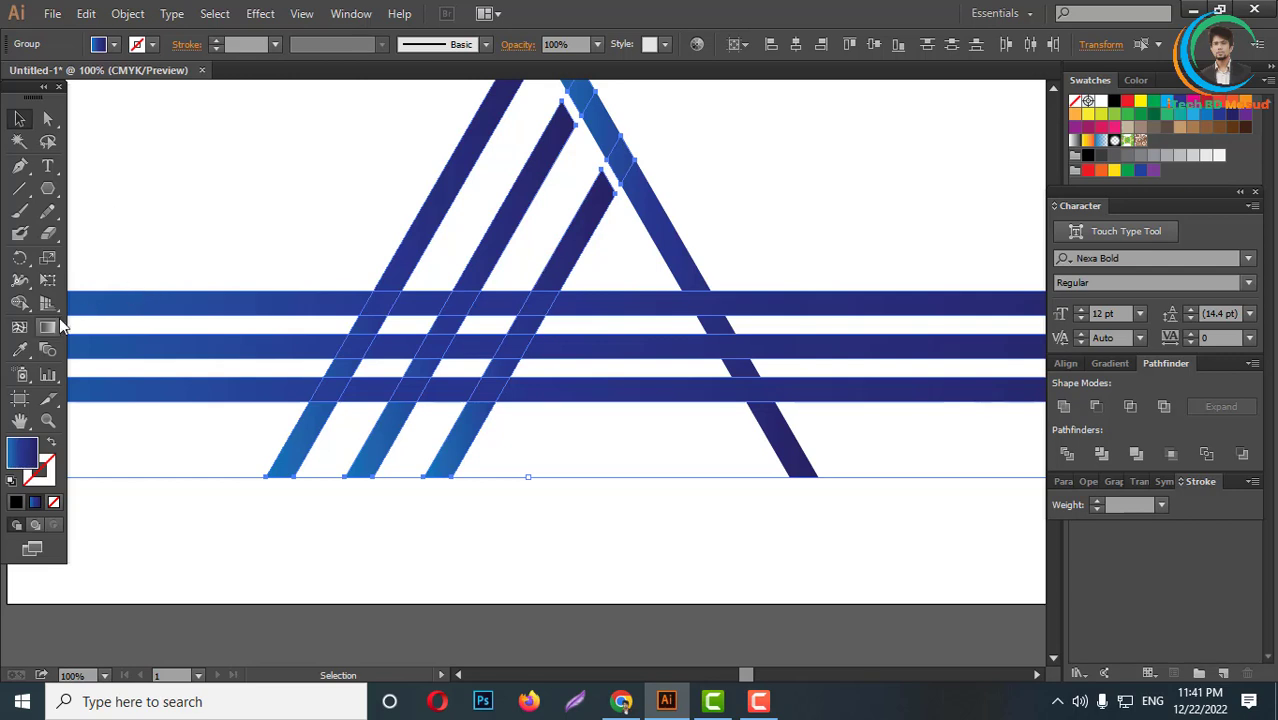
{"action": "key", "text": "shift+m"}
- Remove band sections left of the diagonals and diagonal pieces between the bands
{"action": "left_click_drag", "start_coordinate": [265, 292], "coordinate": [228, 410]}
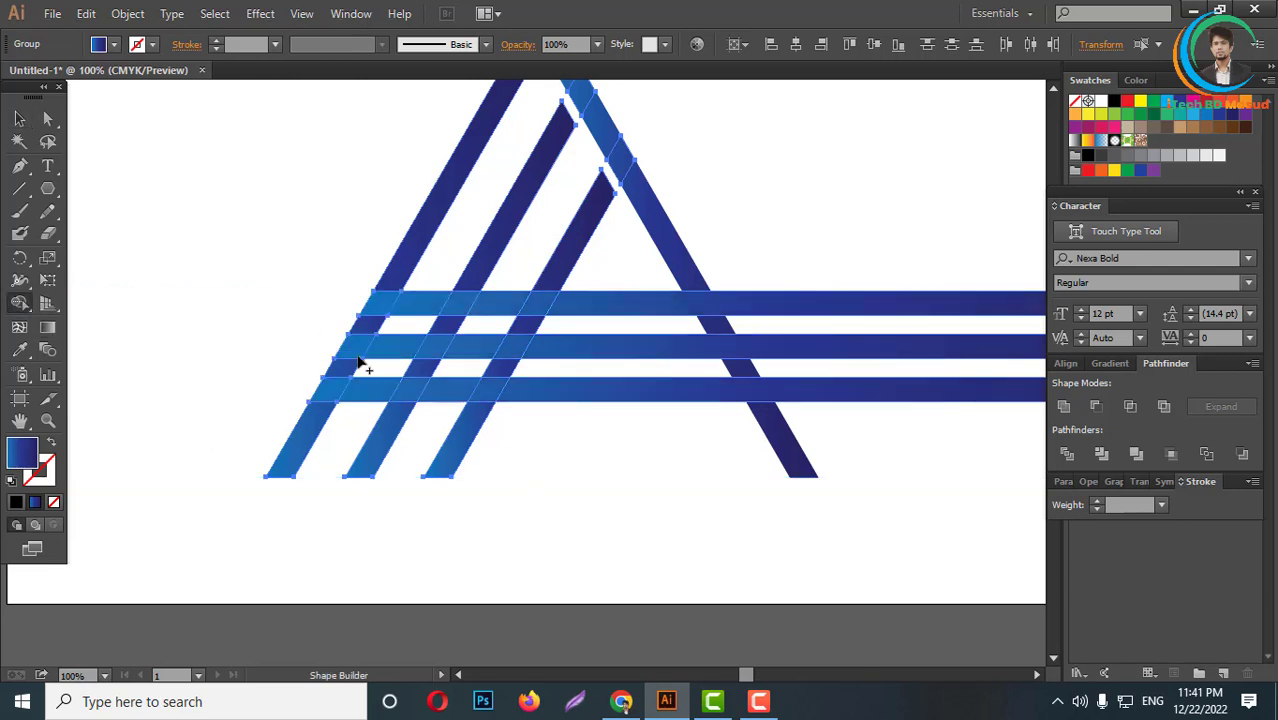
{"action": "scroll", "coordinate": [440, 385], "scroll_direction": "up", "scroll_amount": 2}
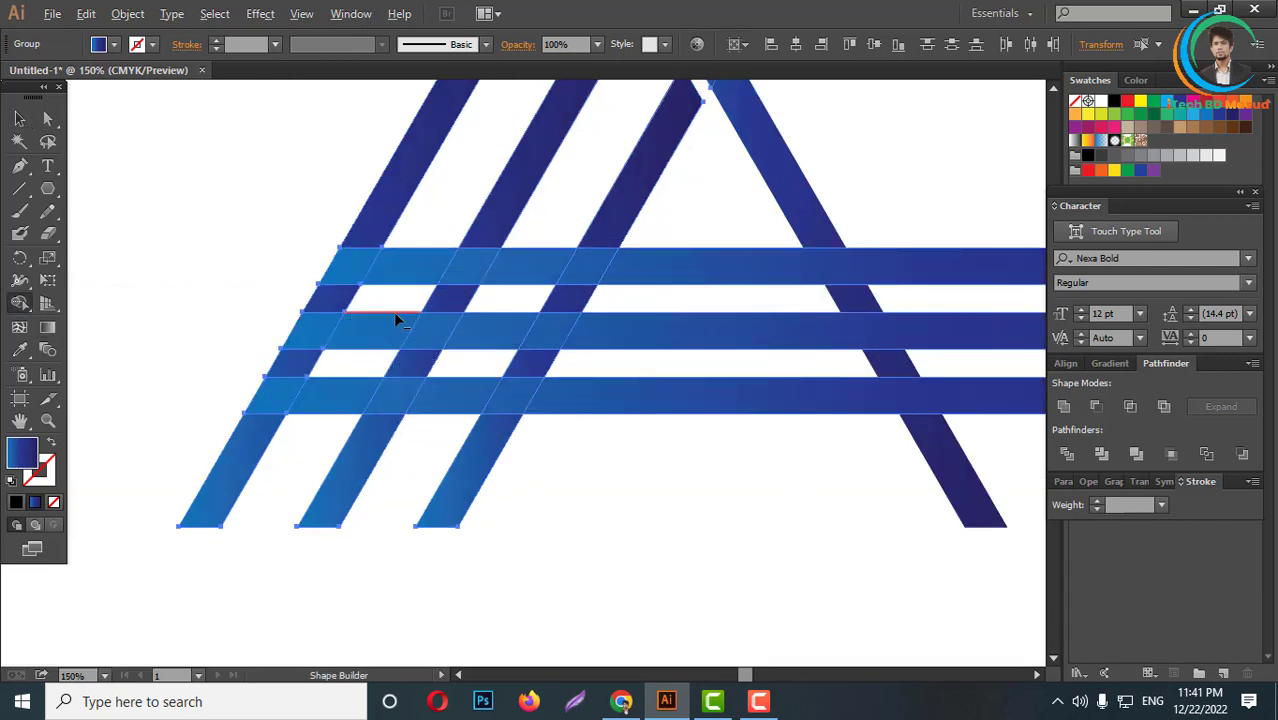
{"action": "left_click_drag", "start_coordinate": [396, 320], "coordinate": [300, 448]}
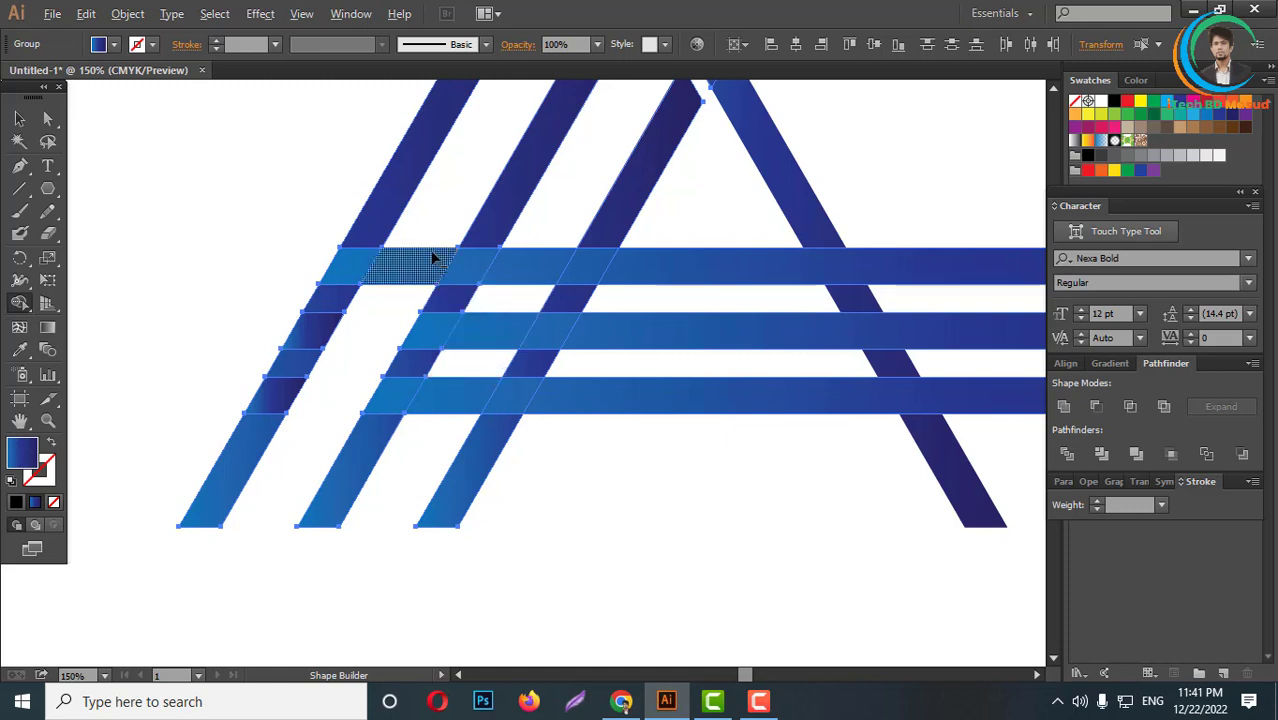
{"action": "left_click_drag", "start_coordinate": [519, 297], "coordinate": [636, 298]}
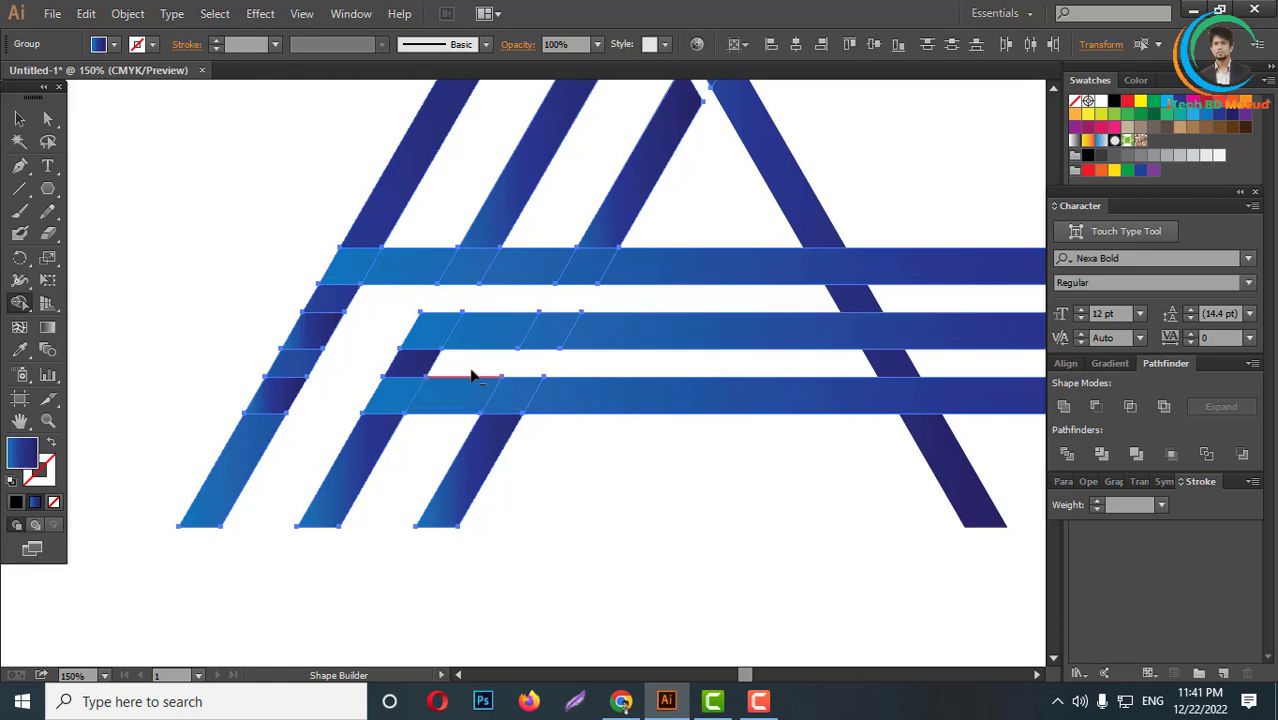
{"action": "left_click_drag", "start_coordinate": [468, 382], "coordinate": [448, 502]}
{"action": "scroll", "coordinate": [485, 371], "scroll_direction": "down", "scroll_amount": 3}
{"action": "scroll", "coordinate": [518, 384], "scroll_direction": "up", "scroll_amount": 5}
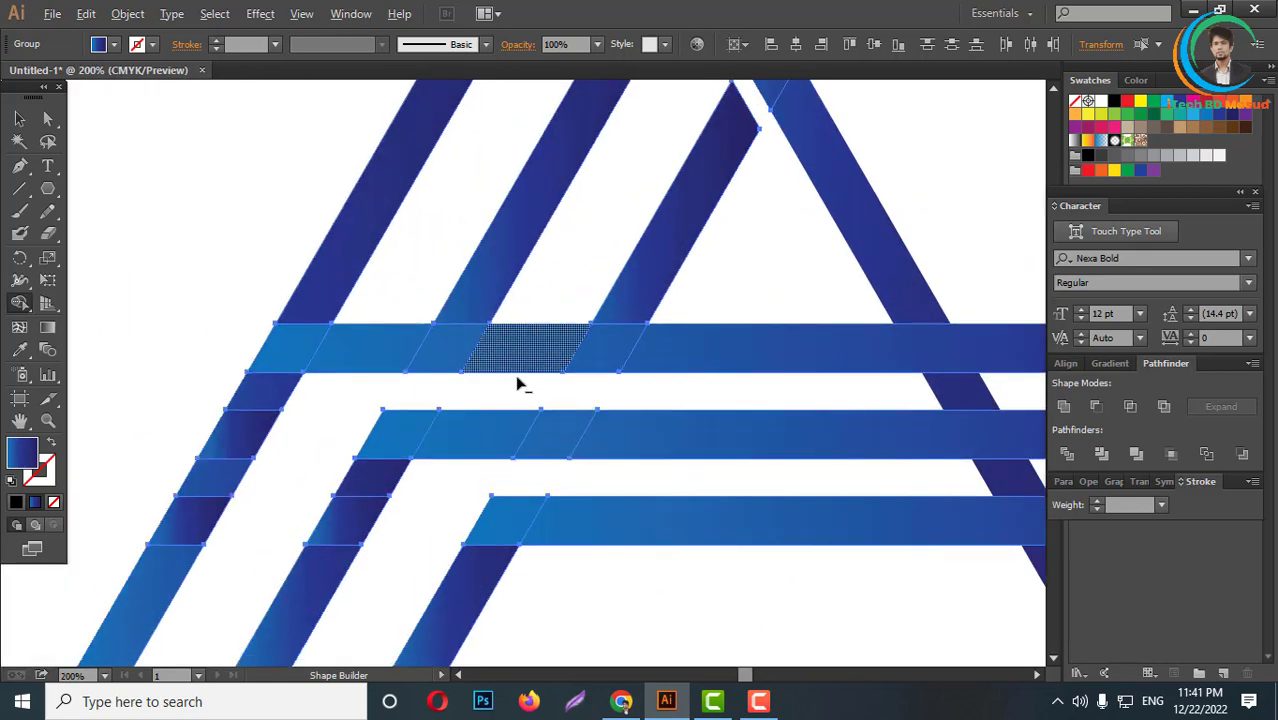
- Draw a cutting line above the top band and delete diagonal pieces between them
{"action": "left_click", "coordinate": [19, 188]}
{"action": "left_click_drag", "start_coordinate": [184, 300], "coordinate": [705, 343]}
{"action": "key", "text": "v"}
{"action": "left_click_drag", "start_coordinate": [210, 216], "coordinate": [675, 378]}
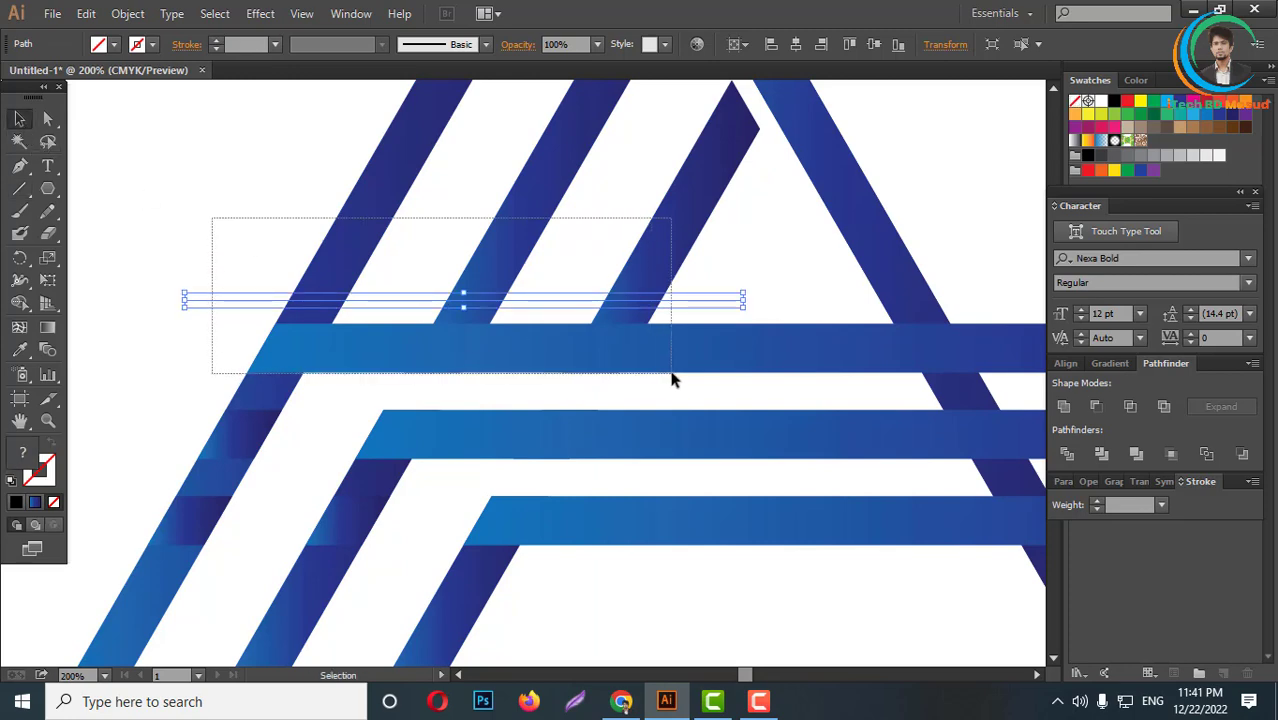
{"action": "left_click", "coordinate": [19, 303]}
{"action": "left_click_drag", "start_coordinate": [290, 312], "coordinate": [648, 320], "text": "alt"}
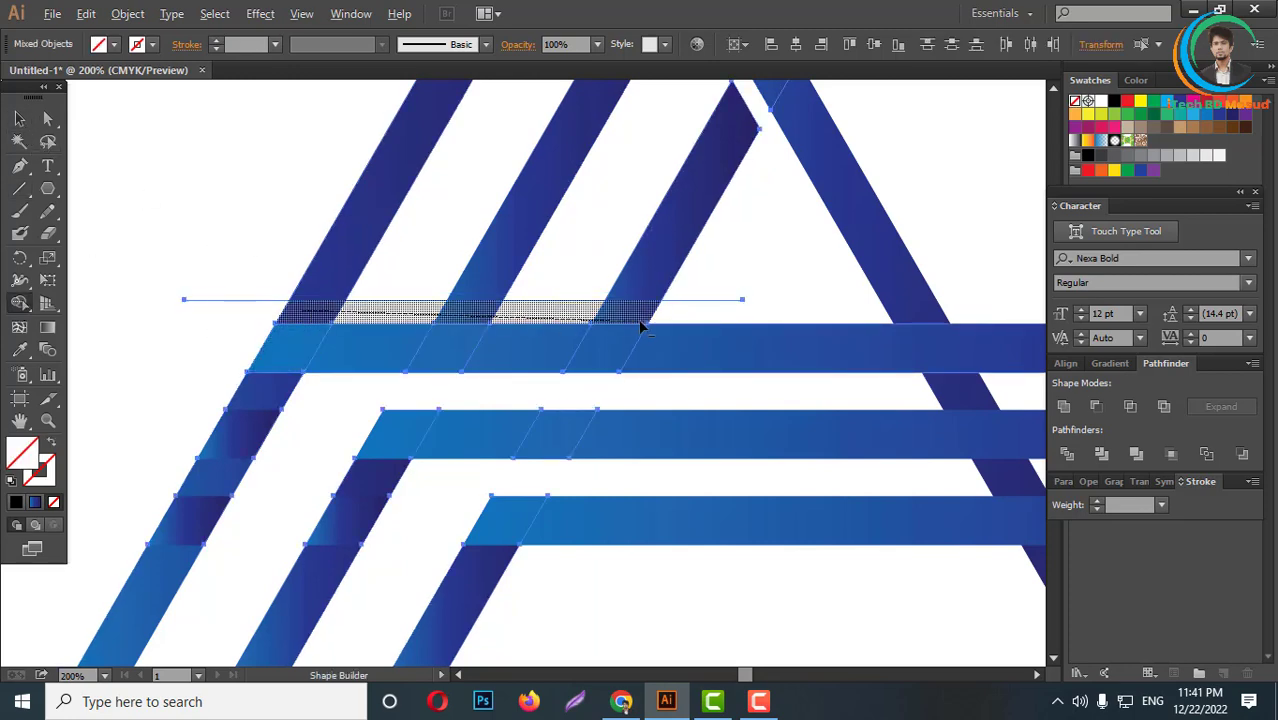
{"action": "scroll", "coordinate": [470, 330], "scroll_direction": "down", "scroll_amount": 3}
{"action": "scroll", "coordinate": [542, 371], "scroll_direction": "up", "scroll_amount": 2}
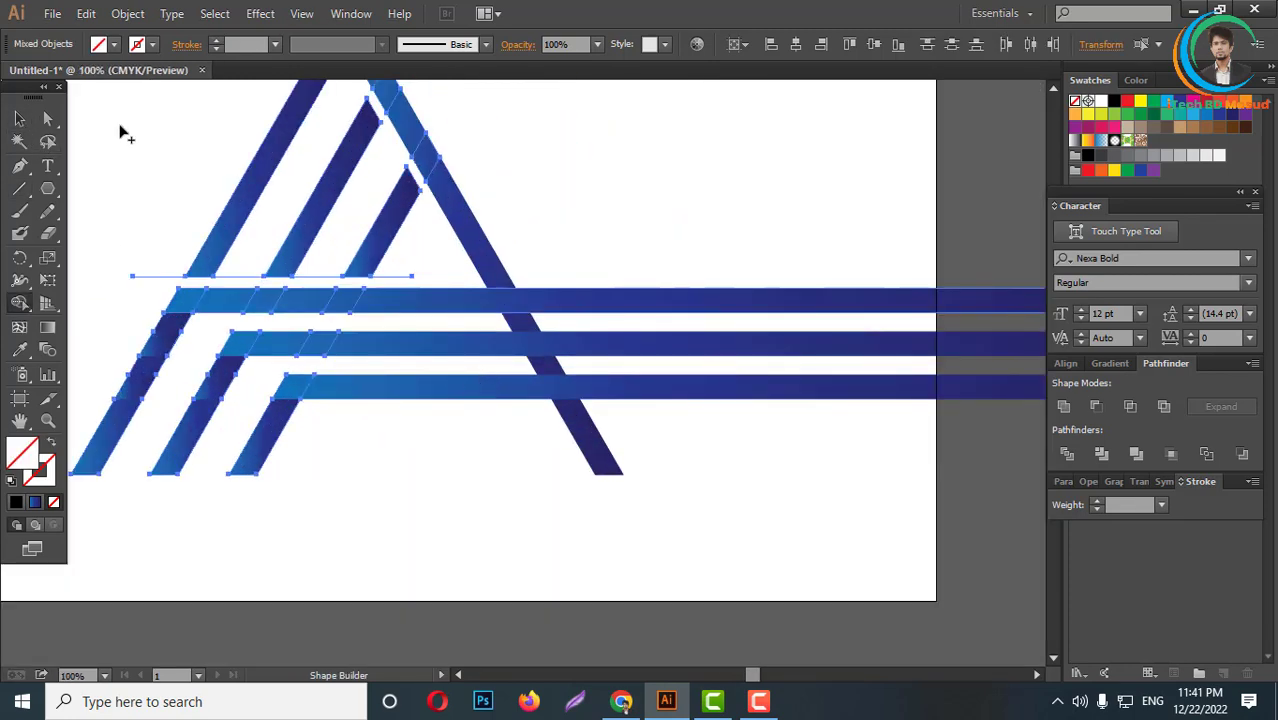
- Duplicate the A's right diagonal and trim the bar segments right of the A
{"action": "left_click", "coordinate": [55, 118]}
{"action": "left_click", "coordinate": [542, 234]}
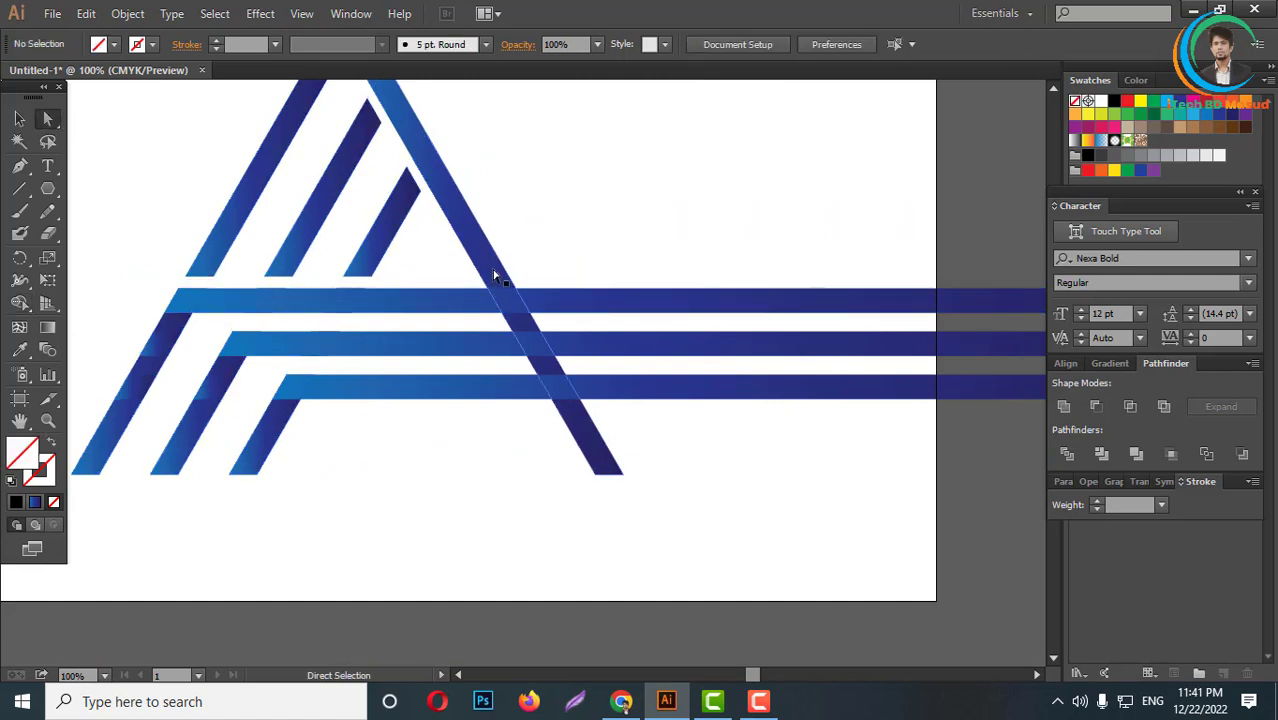
{"action": "left_click_drag", "start_coordinate": [494, 276], "coordinate": [478, 265], "text": "alt"}
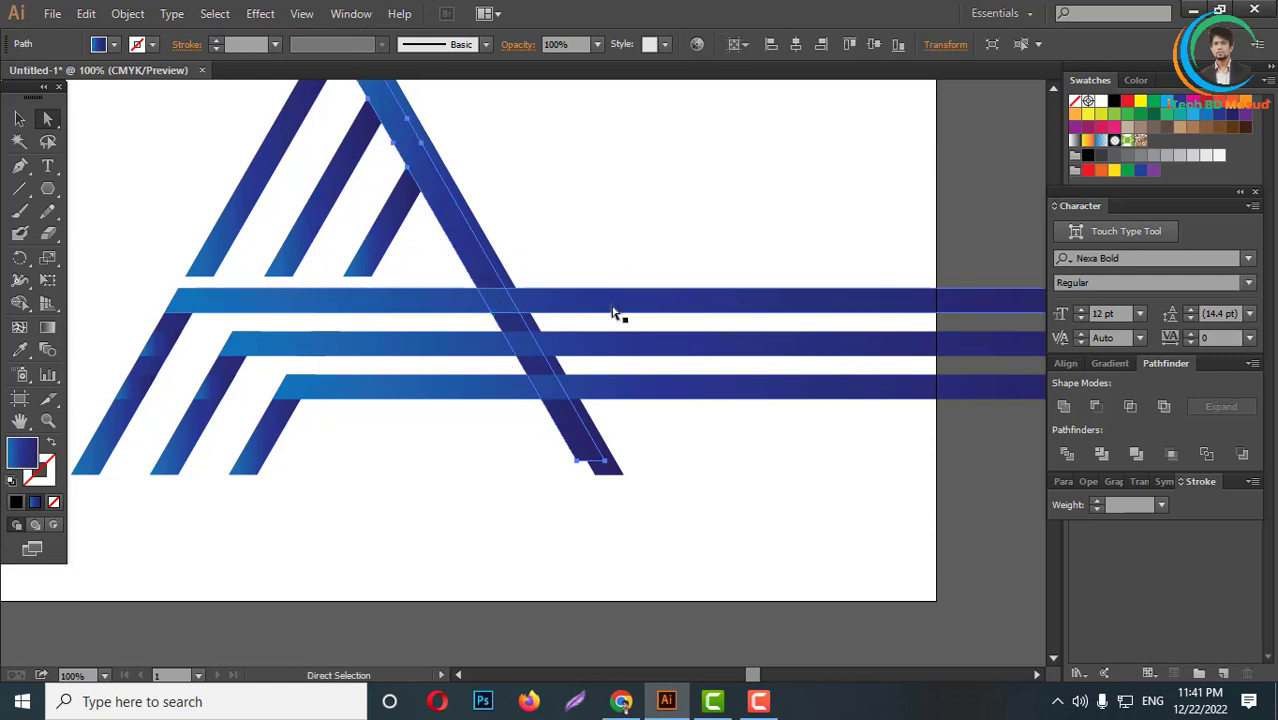
{"action": "left_click_drag", "start_coordinate": [628, 265], "coordinate": [739, 428]}
{"action": "left_click", "coordinate": [19, 303]}
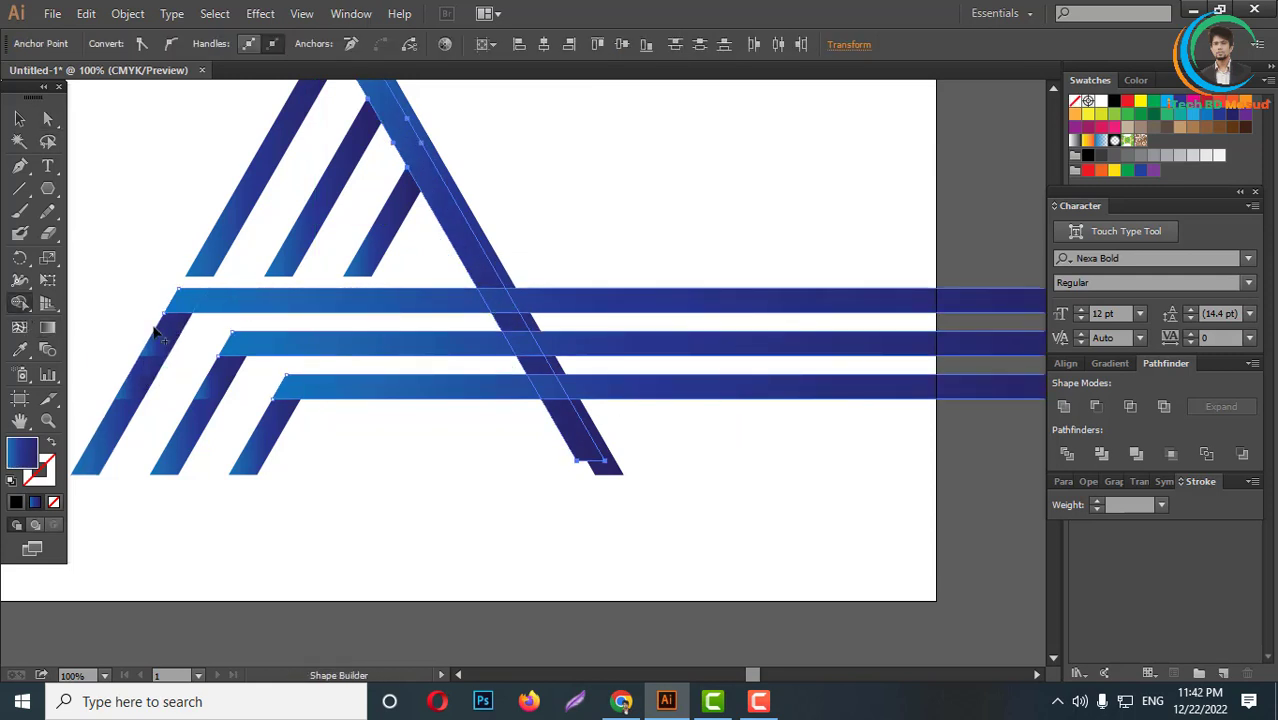
{"action": "left_click_drag", "start_coordinate": [624, 242], "coordinate": [676, 365]}
{"action": "left_click_drag", "start_coordinate": [745, 458], "coordinate": [739, 428]}
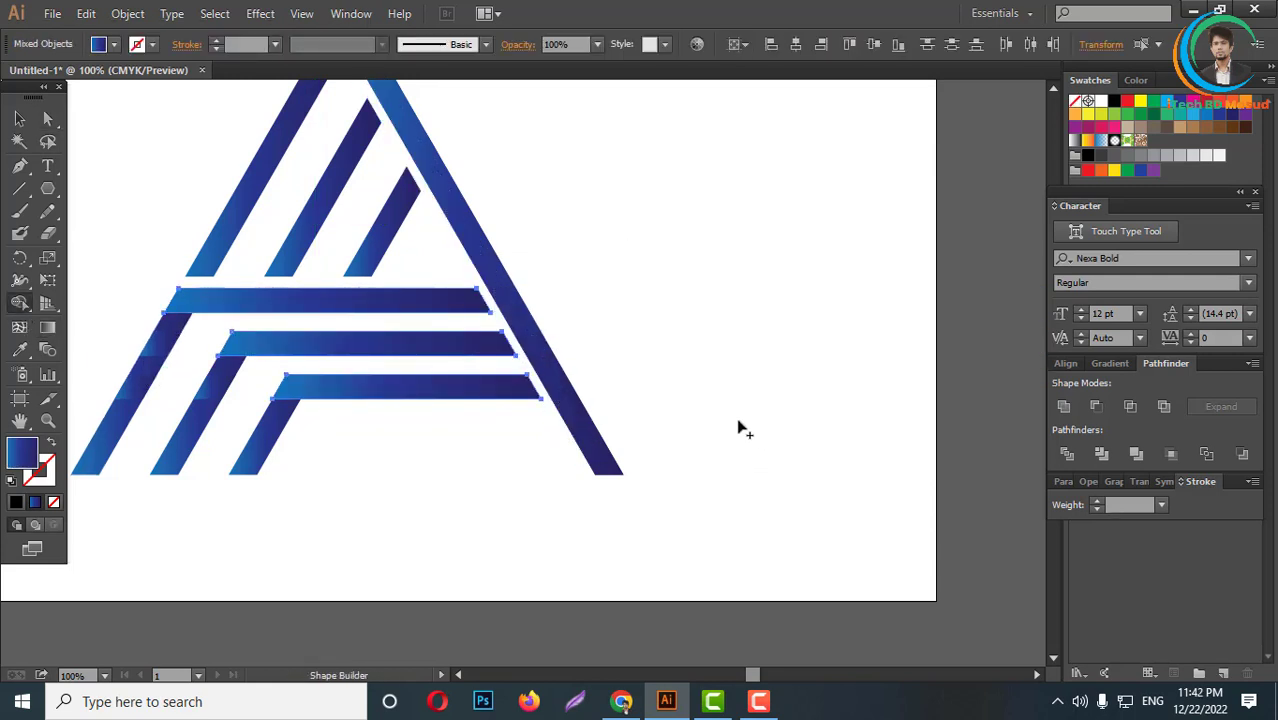
{"action": "scroll", "coordinate": [588, 392], "scroll_direction": "down", "scroll_amount": 2}
{"action": "left_click", "coordinate": [19, 118]}
- Select the whole striped A artwork and fill it red
{"action": "left_click", "coordinate": [640, 272]}
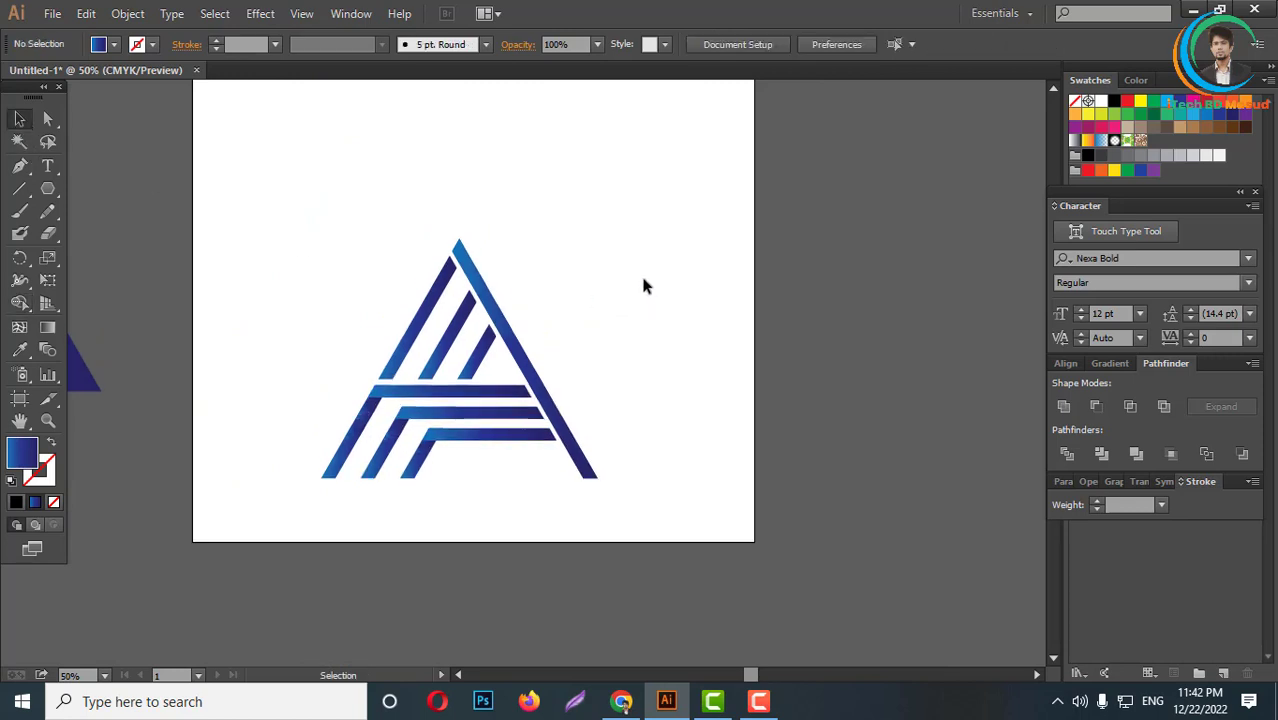
{"action": "scroll", "coordinate": [640, 272], "scroll_direction": "down", "scroll_amount": 2}
{"action": "scroll", "coordinate": [631, 306], "scroll_direction": "up", "scroll_amount": 2}
{"action": "left_click_drag", "start_coordinate": [342, 204], "coordinate": [556, 426]}
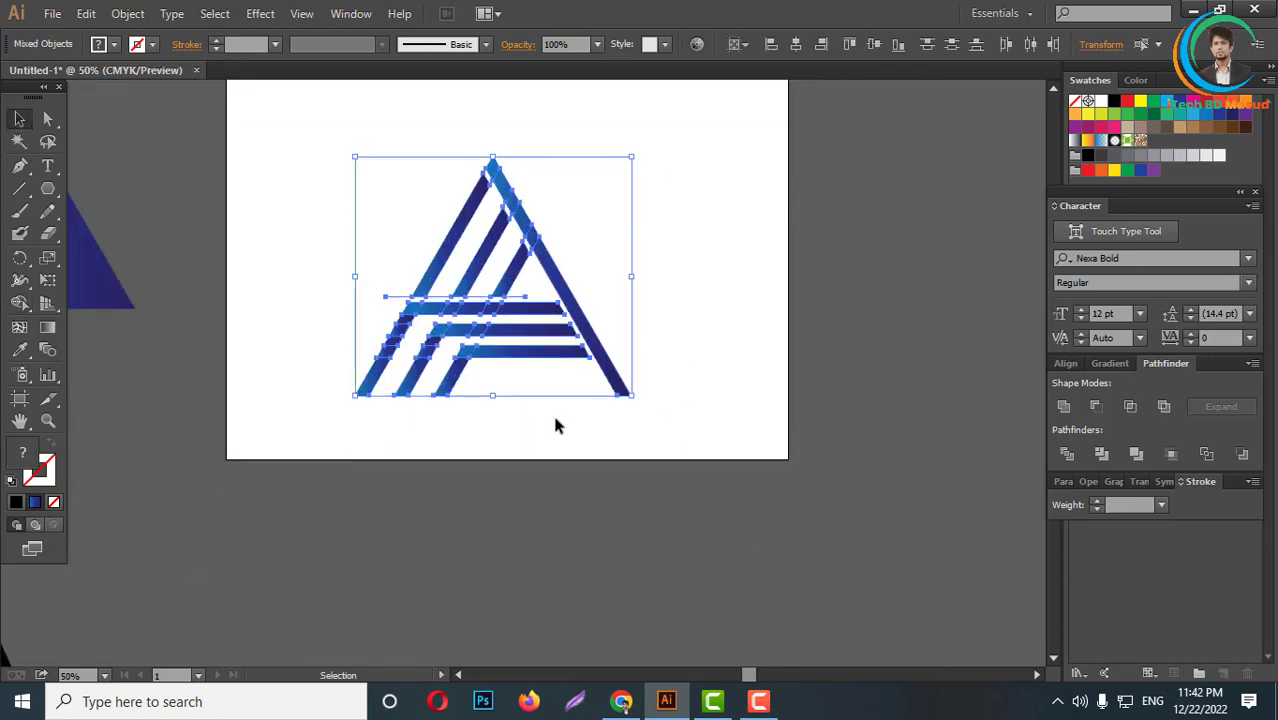
{"action": "left_click", "coordinate": [1127, 101]}
{"action": "left_click", "coordinate": [673, 261]}
{"action": "scroll", "coordinate": [481, 310], "scroll_direction": "up", "scroll_amount": 1}
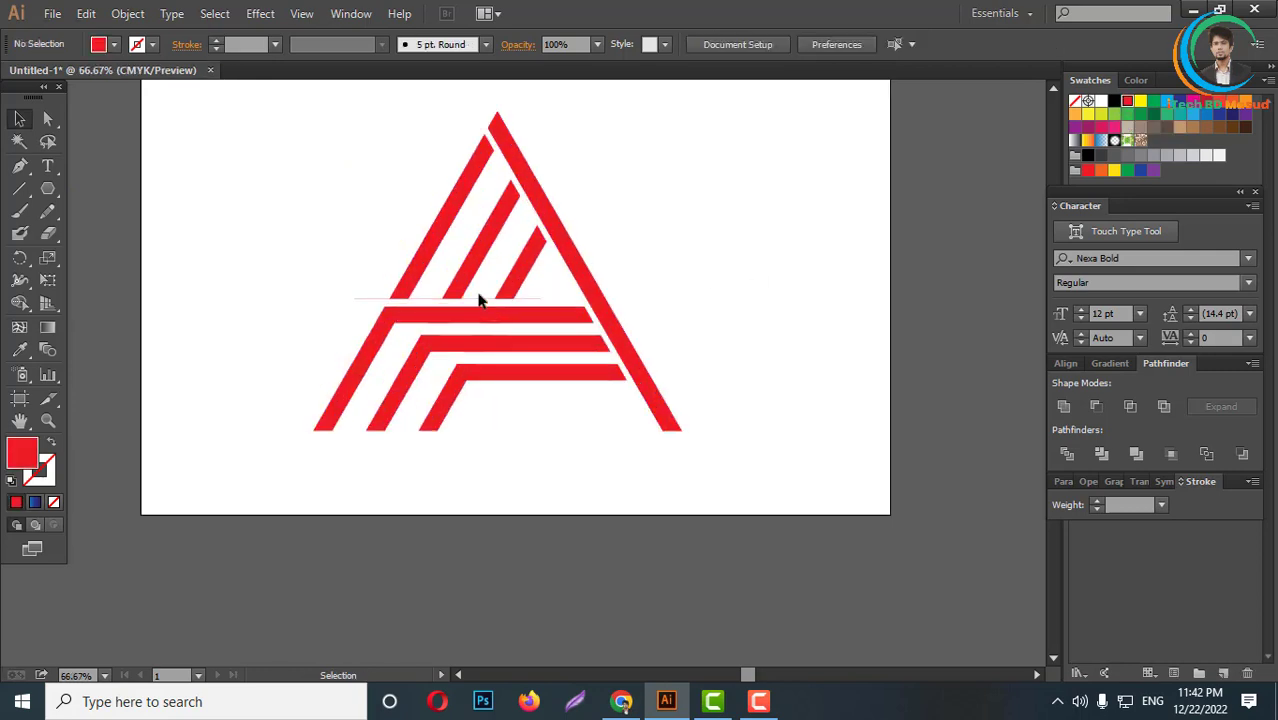
- Delete the stray thin line crossing the A
{"action": "left_click", "coordinate": [479, 299]}
{"action": "key", "text": "Delete"}
{"action": "scroll", "coordinate": [640, 303], "scroll_direction": "up", "scroll_amount": 1}
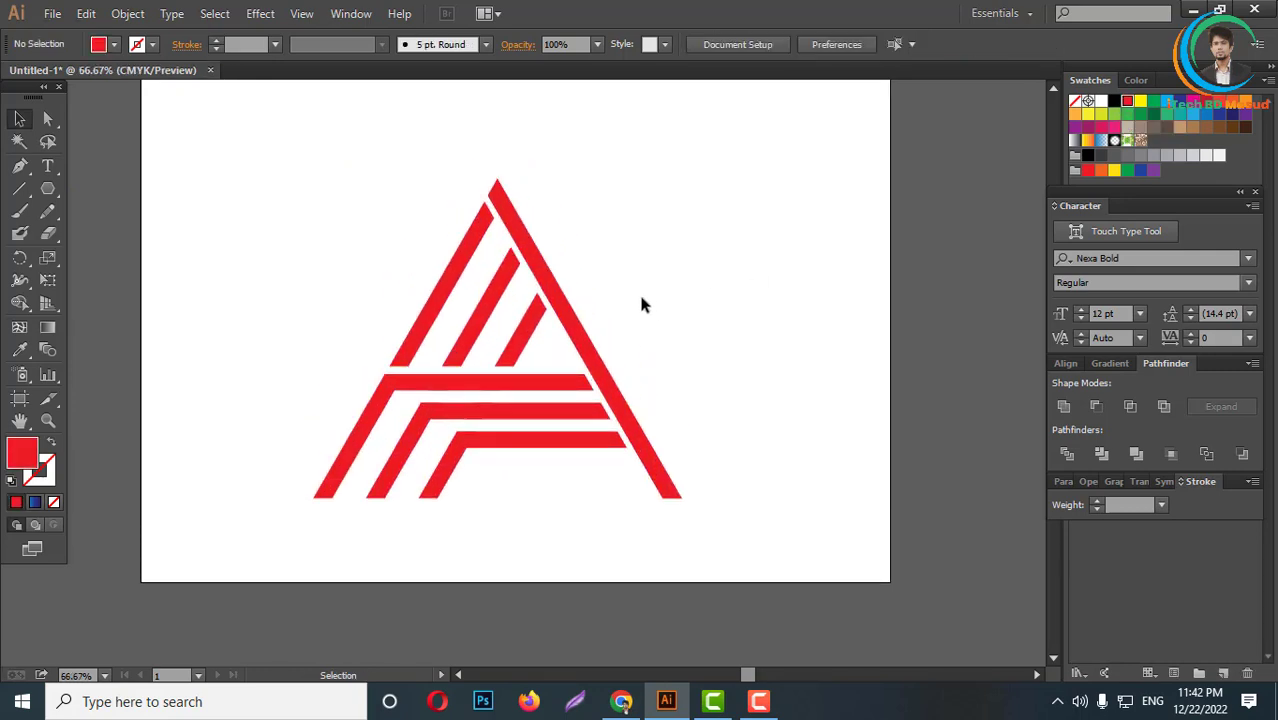
{"action": "scroll", "coordinate": [659, 290], "scroll_direction": "down", "scroll_amount": 2}
- Apply the blue triangle's gradient to the A group with the Eyedropper
{"action": "left_click_drag", "start_coordinate": [462, 211], "coordinate": [765, 408]}
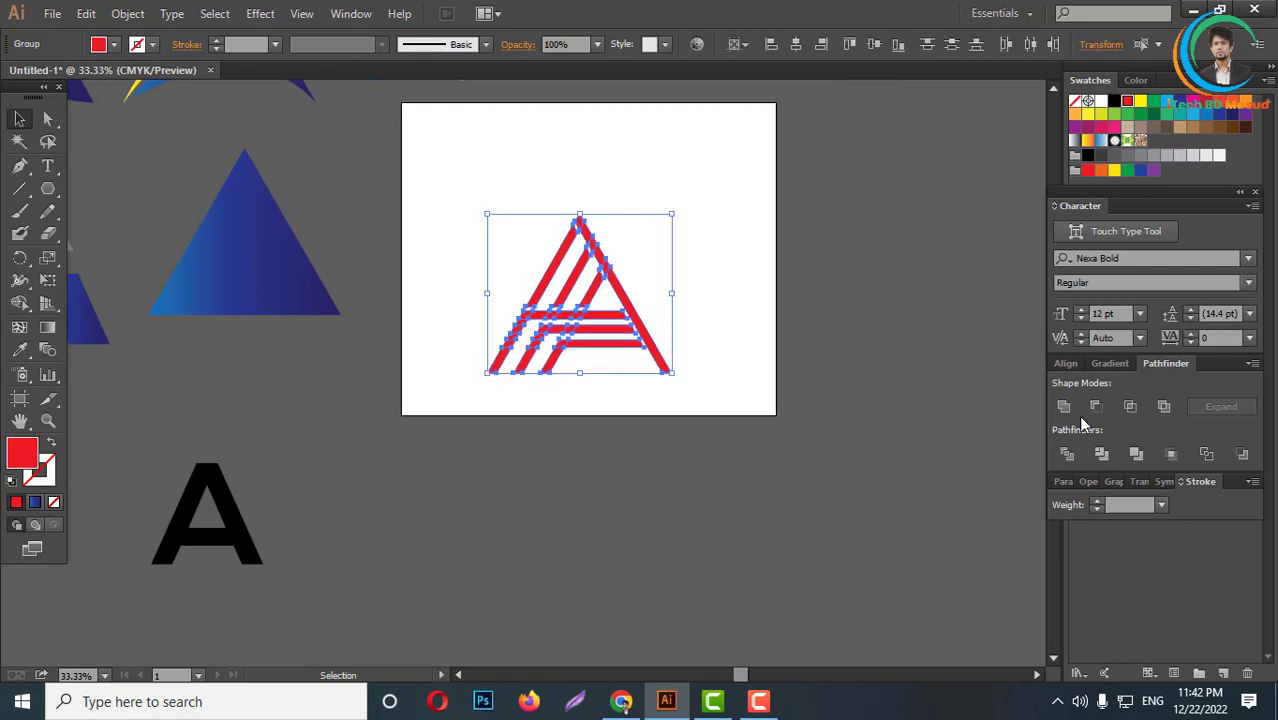
{"action": "left_click", "coordinate": [724, 342]}
{"action": "scroll", "coordinate": [641, 328], "scroll_direction": "down", "scroll_amount": 1}
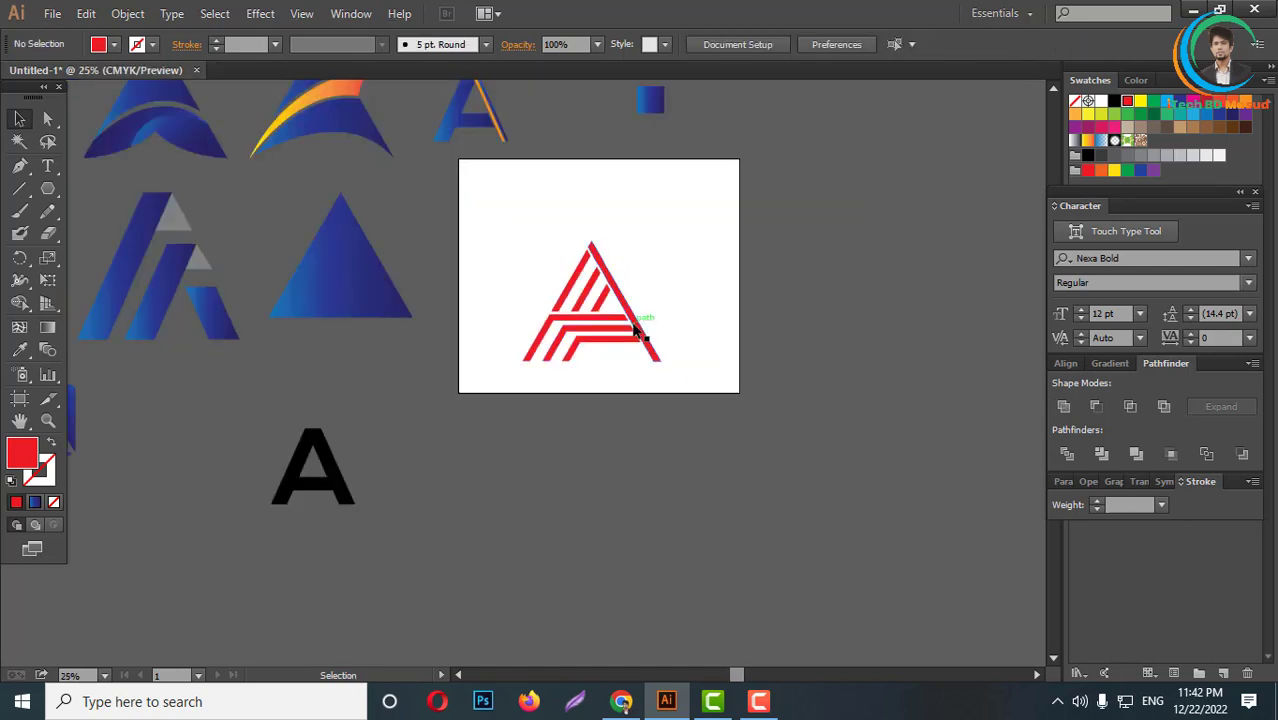
{"action": "left_click", "coordinate": [641, 328]}
{"action": "left_click", "coordinate": [20, 350]}
{"action": "left_click", "coordinate": [351, 277]}
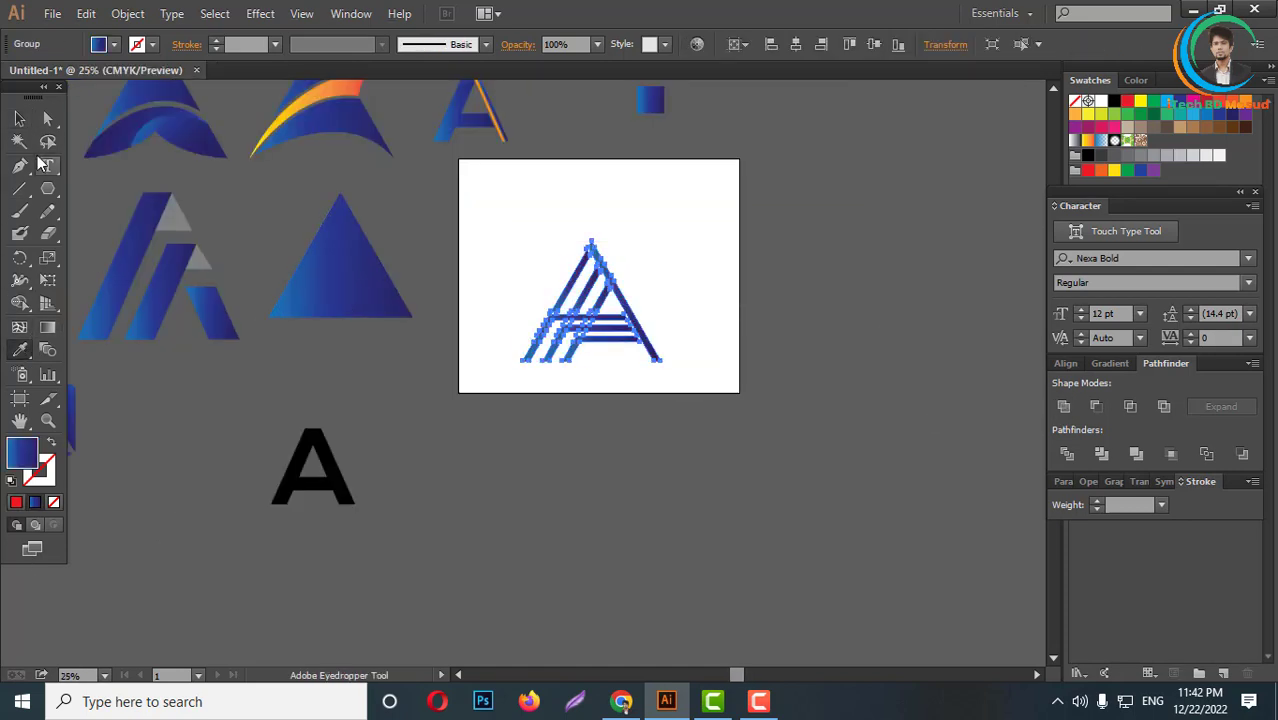
{"action": "left_click", "coordinate": [19, 118]}
{"action": "left_click", "coordinate": [802, 341]}
- Choose the Ellipse tool from the shape tools
{"action": "scroll", "coordinate": [802, 341], "scroll_direction": "up", "scroll_amount": 3}
{"action": "scroll", "coordinate": [760, 332], "scroll_direction": "down", "scroll_amount": 3}
{"action": "scroll", "coordinate": [700, 340], "scroll_direction": "up", "scroll_amount": 1}
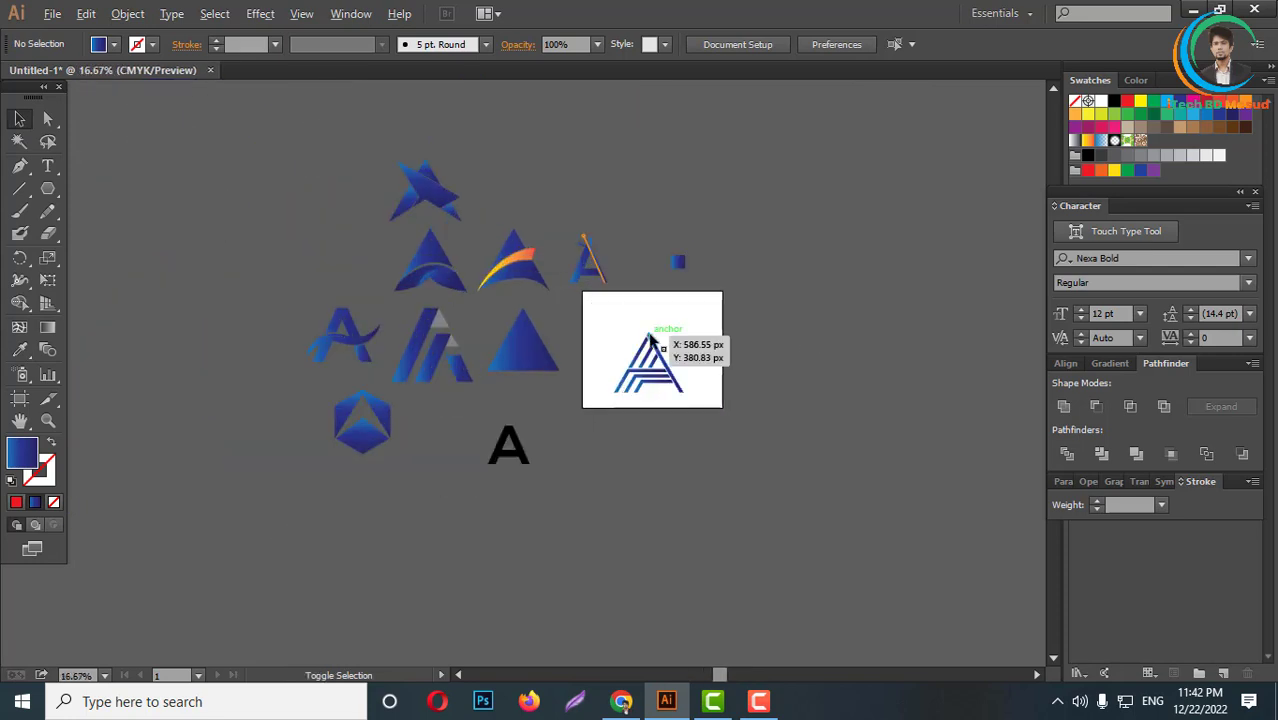
{"action": "scroll", "coordinate": [700, 345], "scroll_direction": "up", "scroll_amount": 2}
{"action": "left_click", "coordinate": [760, 703]}
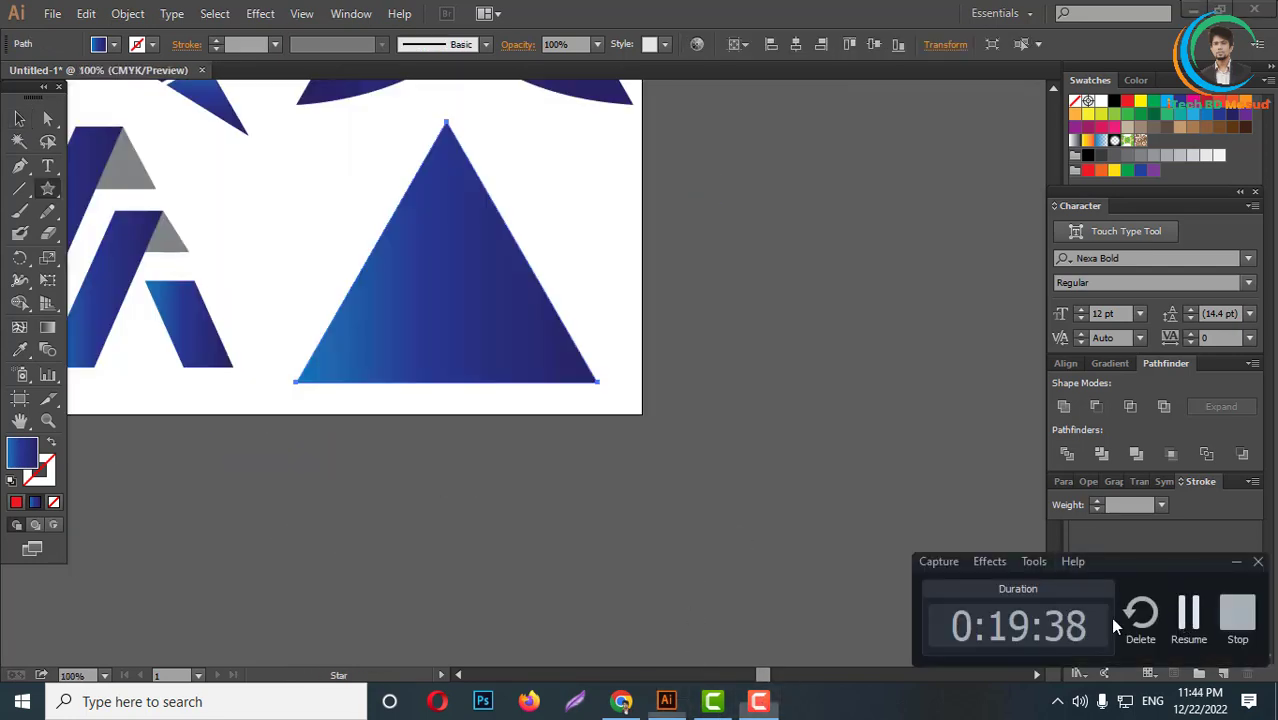
{"action": "scroll", "coordinate": [622, 391], "scroll_direction": "up", "scroll_amount": 3}
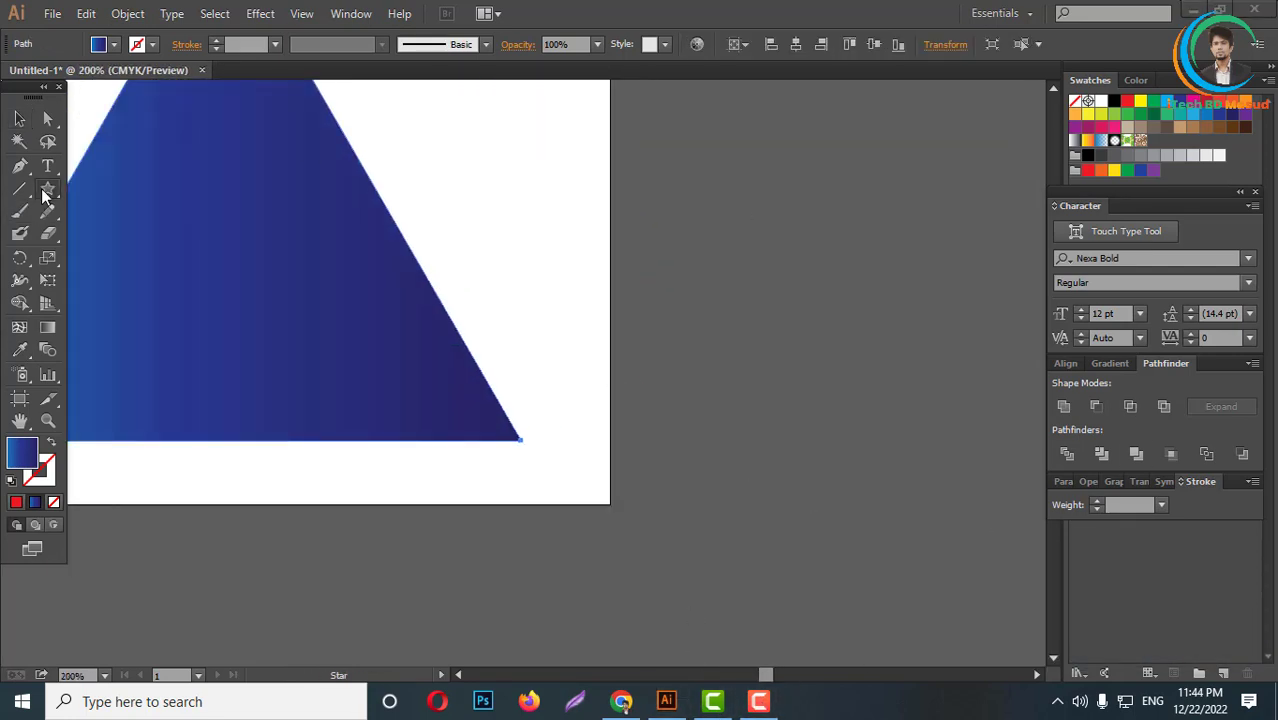
{"action": "mouse_move", "coordinate": [44, 195]}
{"action": "left_mouse_down"}
{"action": "mouse_move", "coordinate": [127, 259]}
{"action": "mouse_move", "coordinate": [112, 233]}
{"action": "left_mouse_up"}
- Draw a circle beside the triangle and copy it into a cluster of three touching circles
{"action": "left_click_drag", "start_coordinate": [673, 324], "coordinate": [748, 399]}
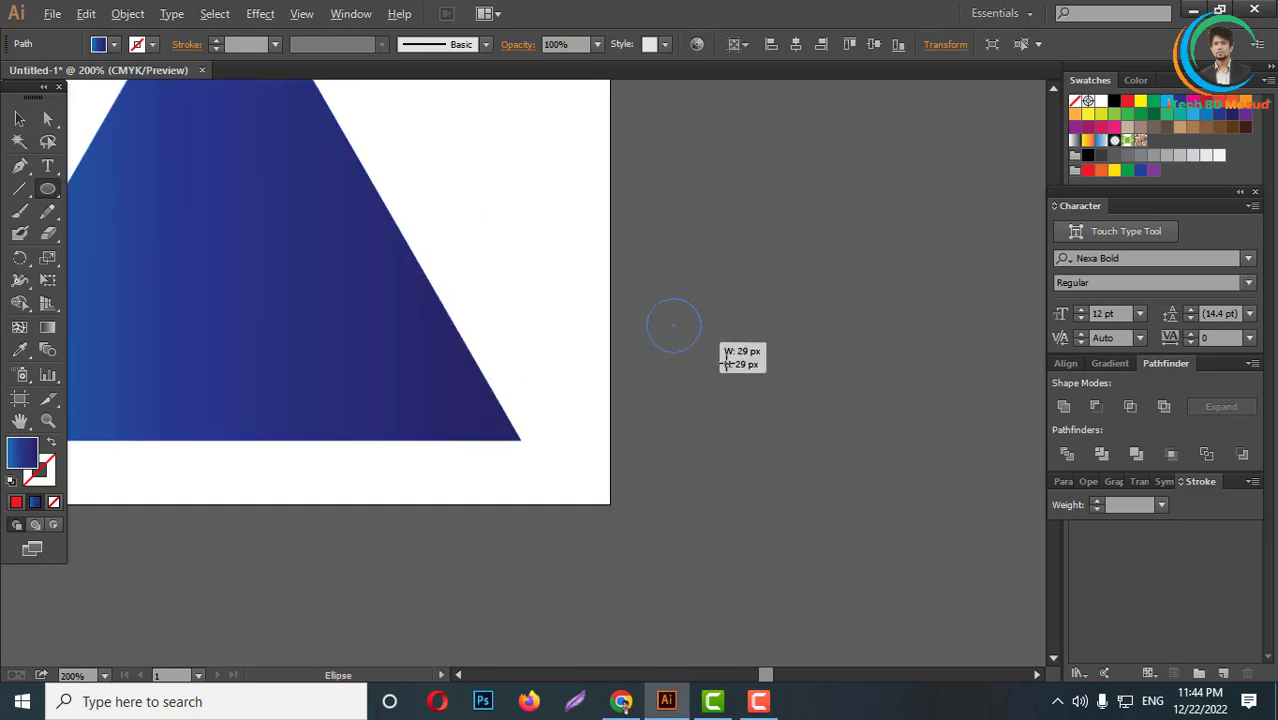
{"action": "left_click", "coordinate": [19, 118]}
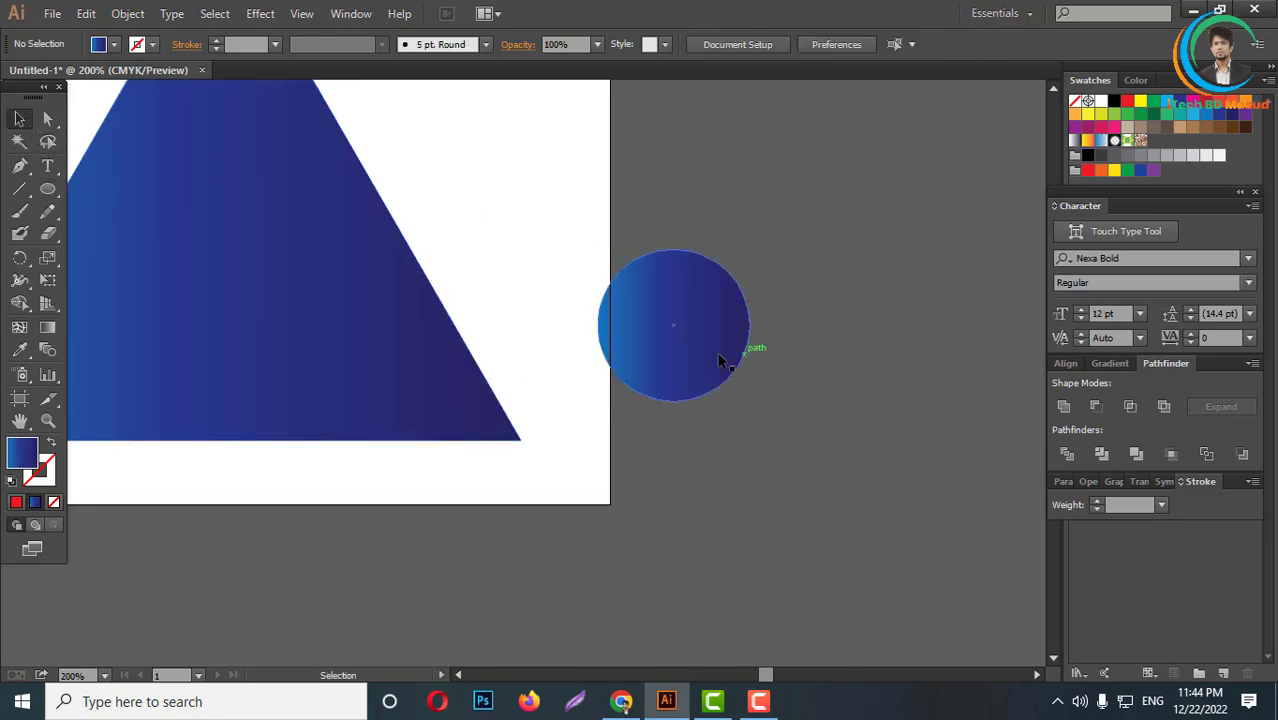
{"action": "mouse_move", "coordinate": [719, 353]}
{"action": "left_mouse_down"}
{"action": "mouse_move", "coordinate": [826, 347]}
{"action": "mouse_move", "coordinate": [740, 455]}
{"action": "left_mouse_up"}
{"action": "left_click", "coordinate": [778, 451]}
{"action": "scroll", "coordinate": [790, 400], "scroll_direction": "down", "scroll_amount": 1}
{"action": "key", "text": "ctrl+a"}
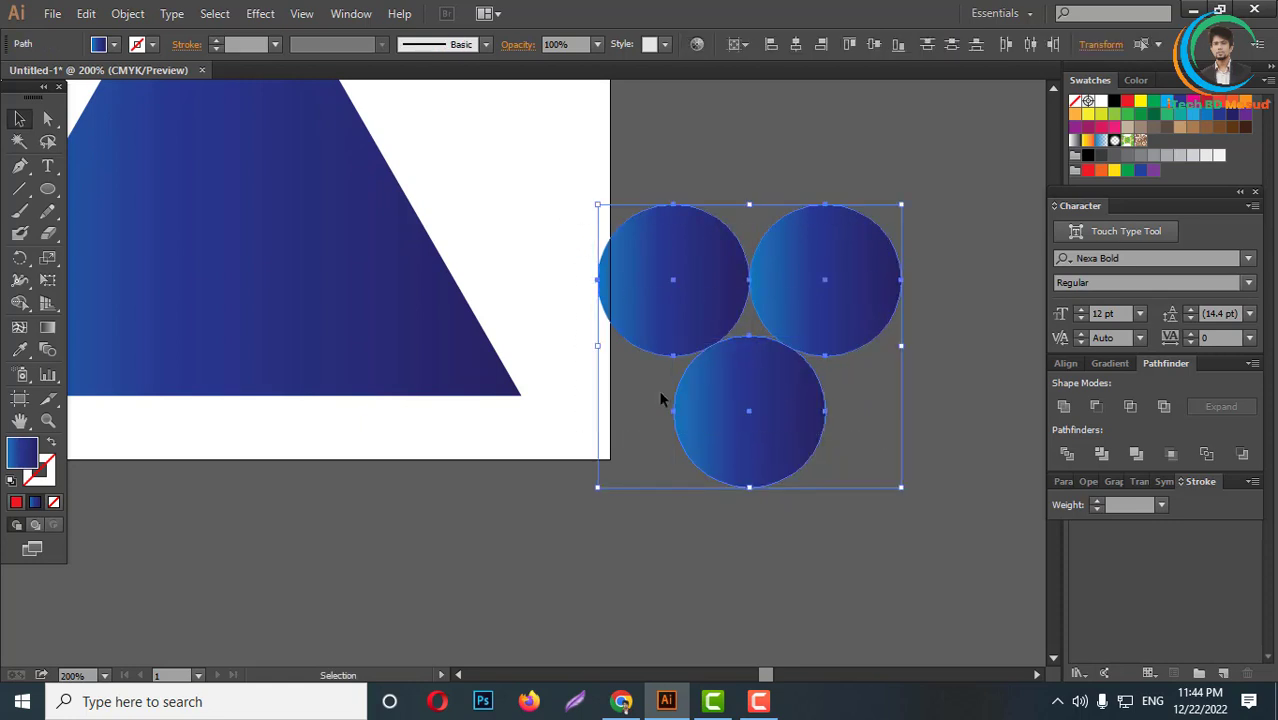
- Fill the circles black, Unite and ungroup them, then delete the circles, keeping the gap shape
{"action": "left_click", "coordinate": [1115, 137]}
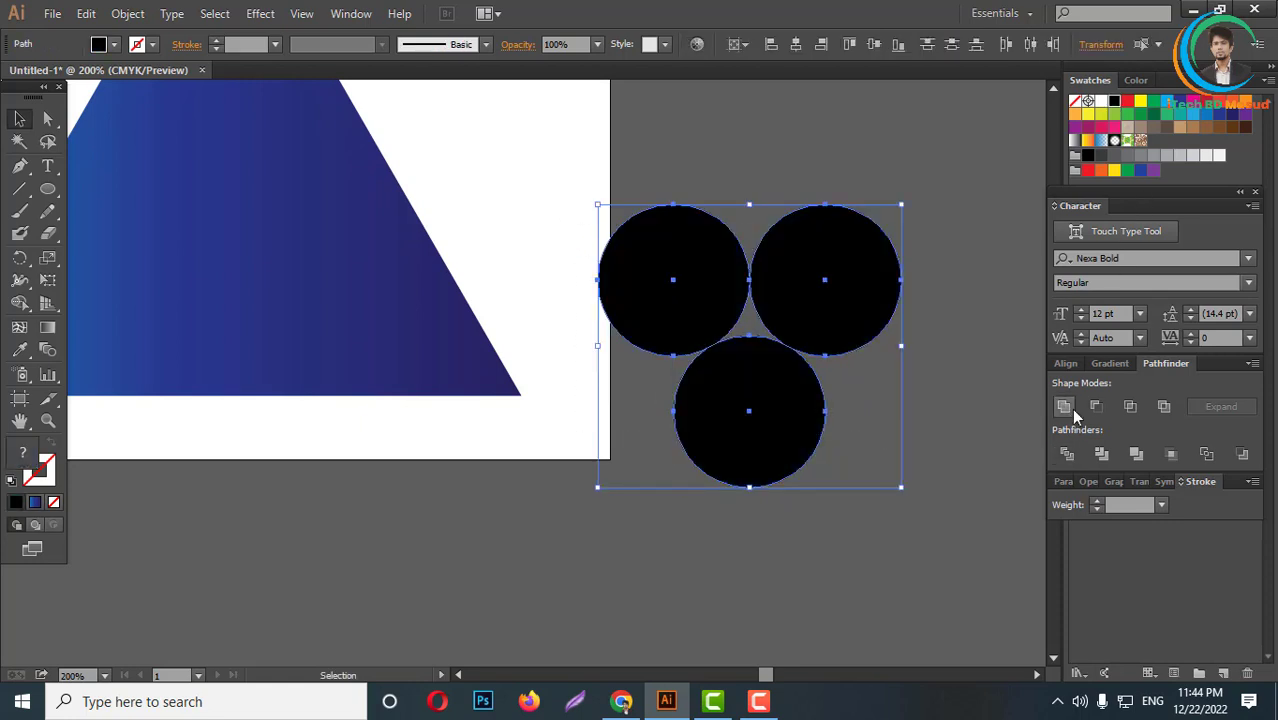
{"action": "left_click", "coordinate": [1064, 406]}
{"action": "right_click", "coordinate": [750, 316]}
{"action": "left_click", "coordinate": [790, 417]}
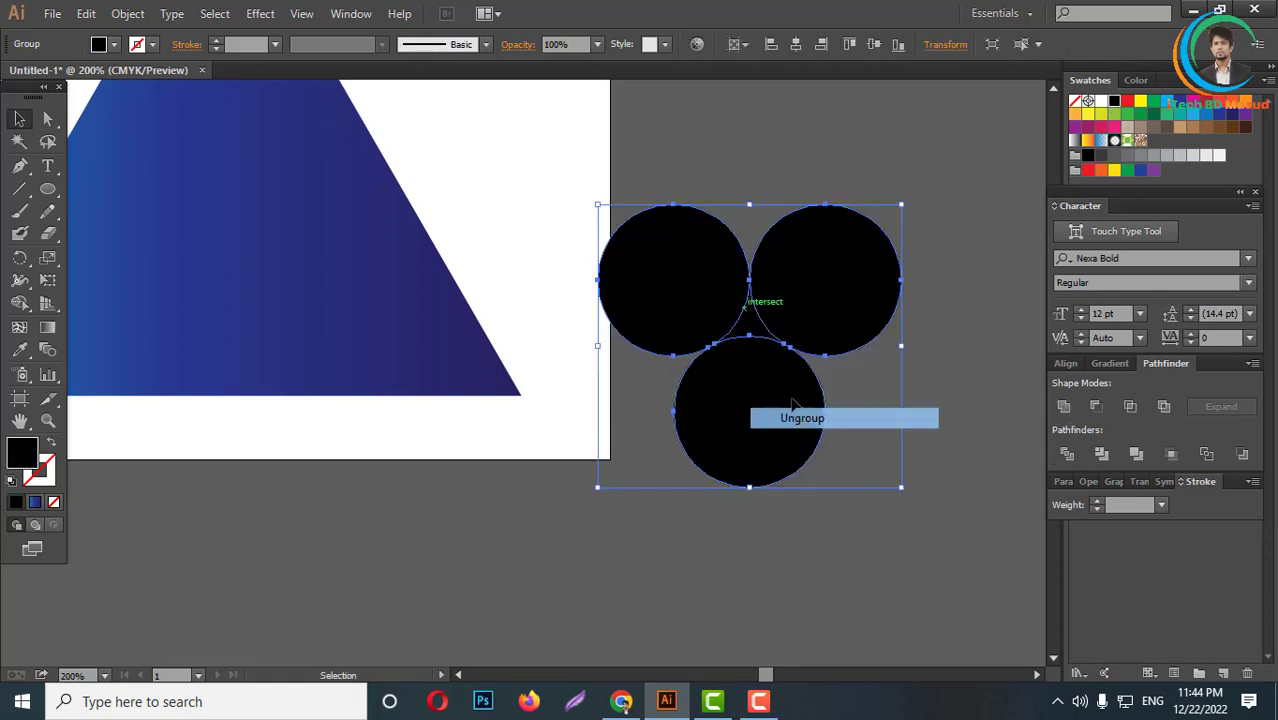
{"action": "key", "text": "ctrl+equal"}
{"action": "key", "text": "ctrl+equal"}
{"action": "key", "text": "Delete"}
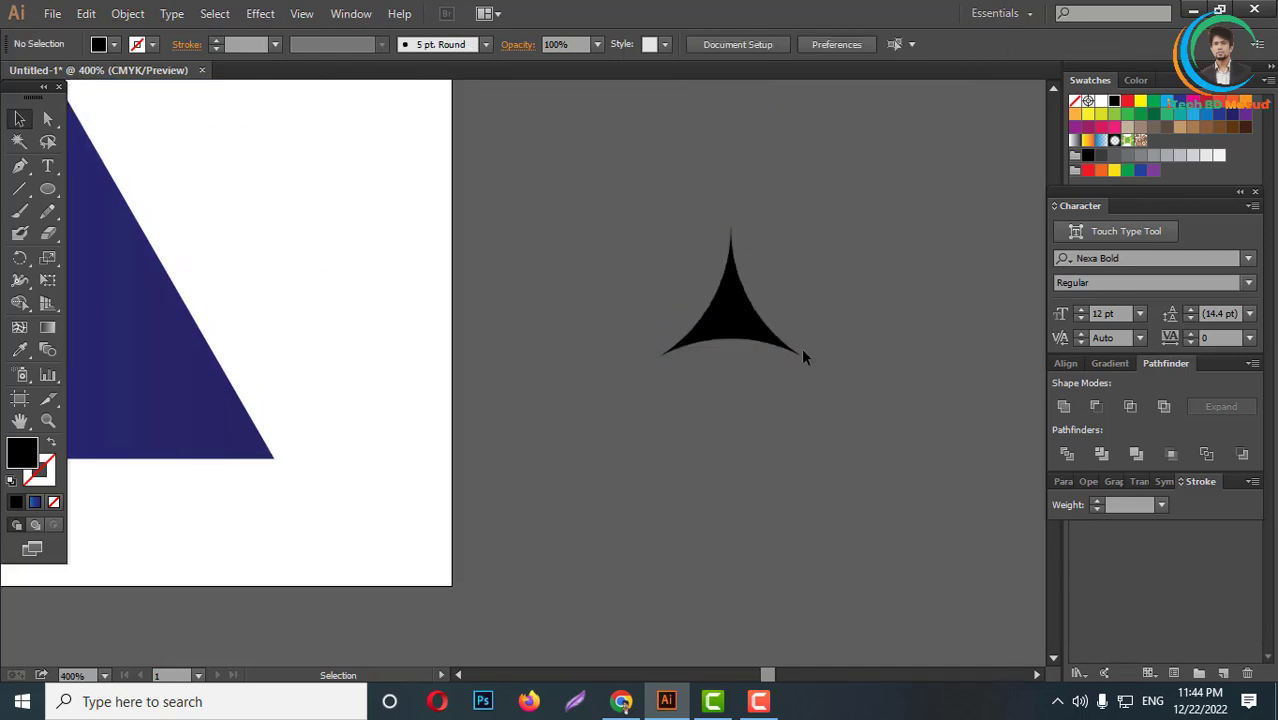
{"action": "scroll", "coordinate": [801, 347], "scroll_direction": "down", "scroll_amount": 1}
- Rotate the curved shape 180°, enlarge it and move it onto the blue triangle
{"action": "scroll", "coordinate": [803, 342], "scroll_direction": "down", "scroll_amount": 1}
{"action": "left_click", "coordinate": [795, 342]}
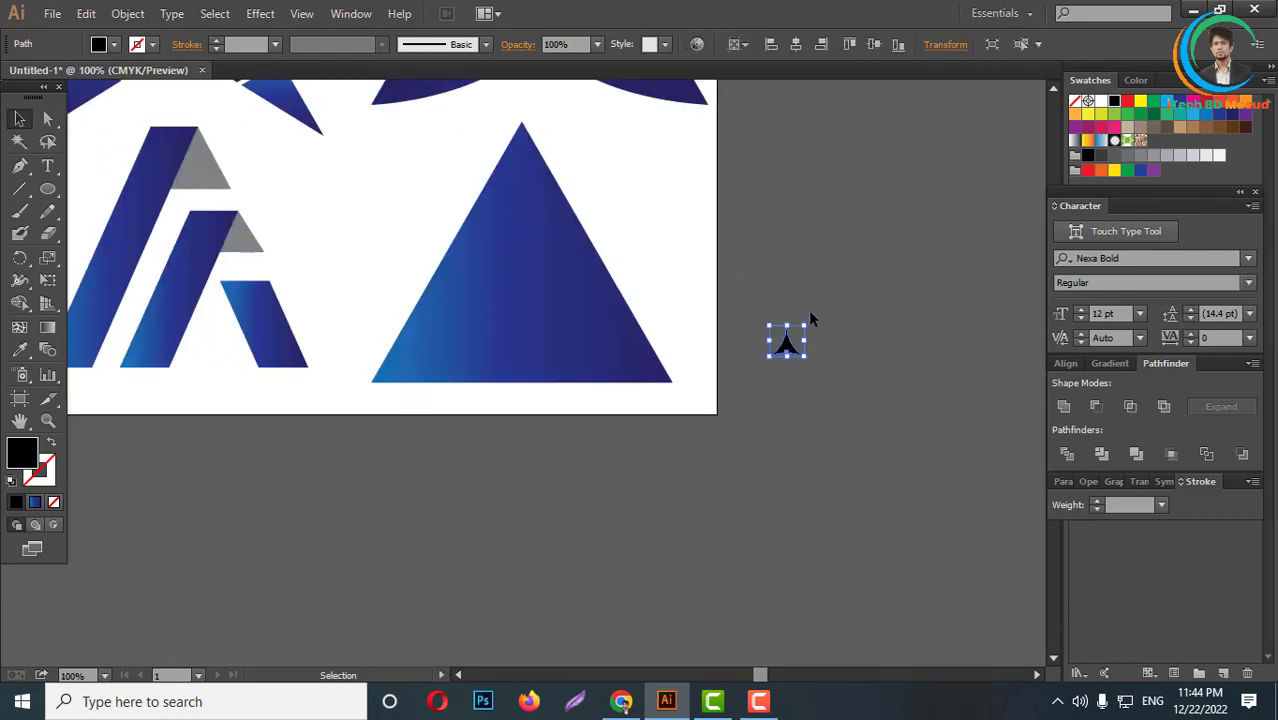
{"action": "mouse_move", "coordinate": [810, 318]}
{"action": "left_mouse_down"}
{"action": "mouse_move", "coordinate": [760, 453]}
{"action": "mouse_move", "coordinate": [716, 450]}
{"action": "left_mouse_up"}
{"action": "left_click_drag", "start_coordinate": [789, 358], "coordinate": [786, 505]}
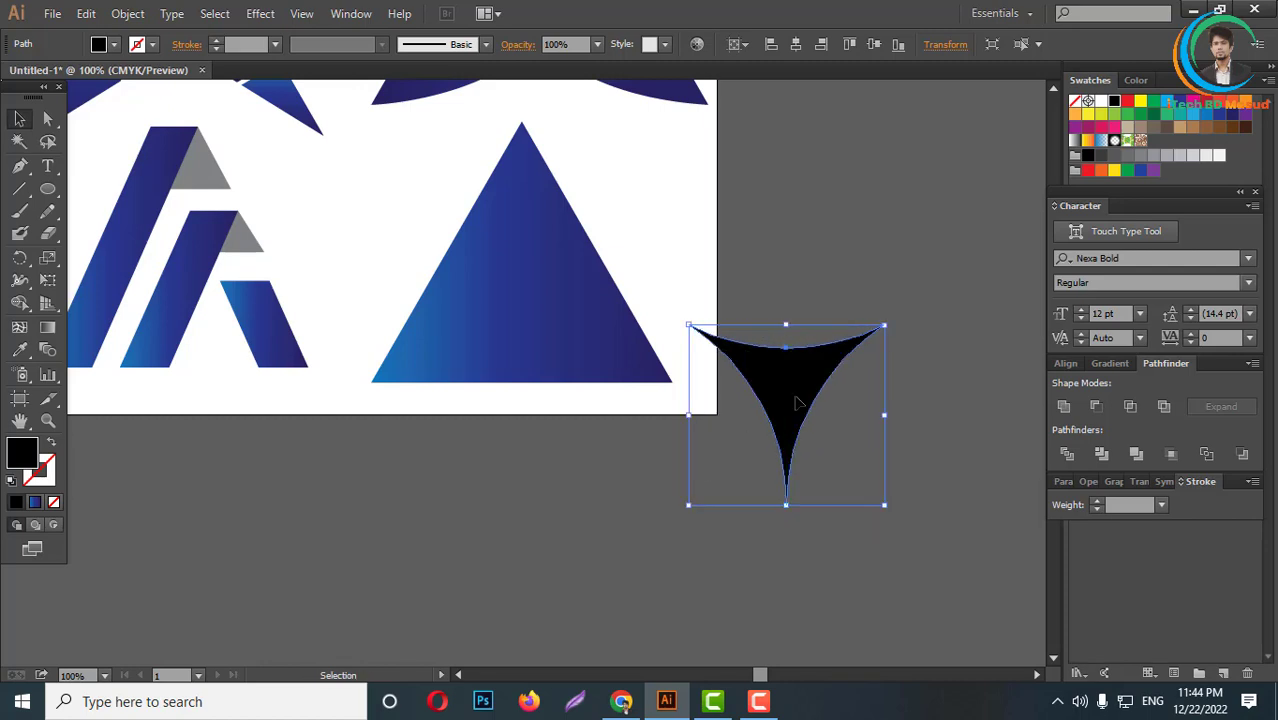
{"action": "left_click_drag", "start_coordinate": [810, 391], "coordinate": [522, 306]}
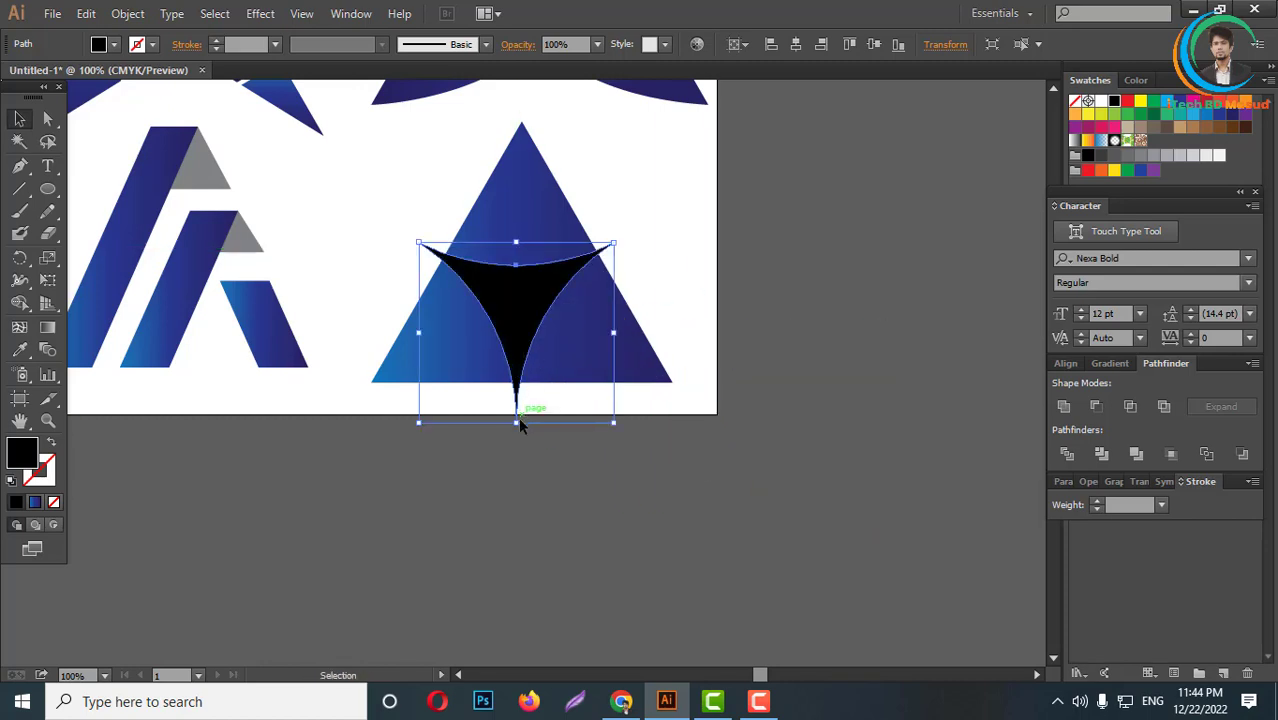
{"action": "left_click_drag", "start_coordinate": [518, 419], "coordinate": [517, 395]}
{"action": "left_click_drag", "start_coordinate": [518, 270], "coordinate": [516, 251]}
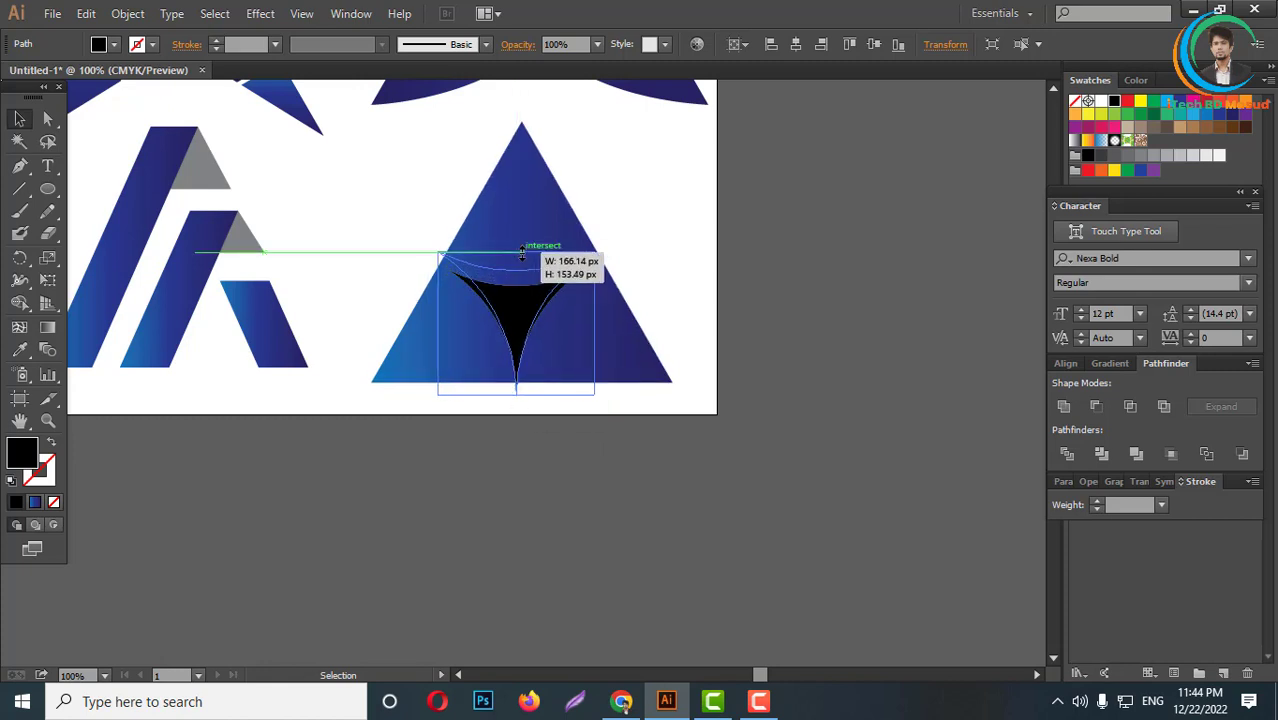
- Fit the shape inside the triangle and subtract it with Pathfinder Minus Front
{"action": "left_click", "coordinate": [649, 235]}
{"action": "scroll", "coordinate": [532, 291], "scroll_direction": "up", "scroll_amount": 2}
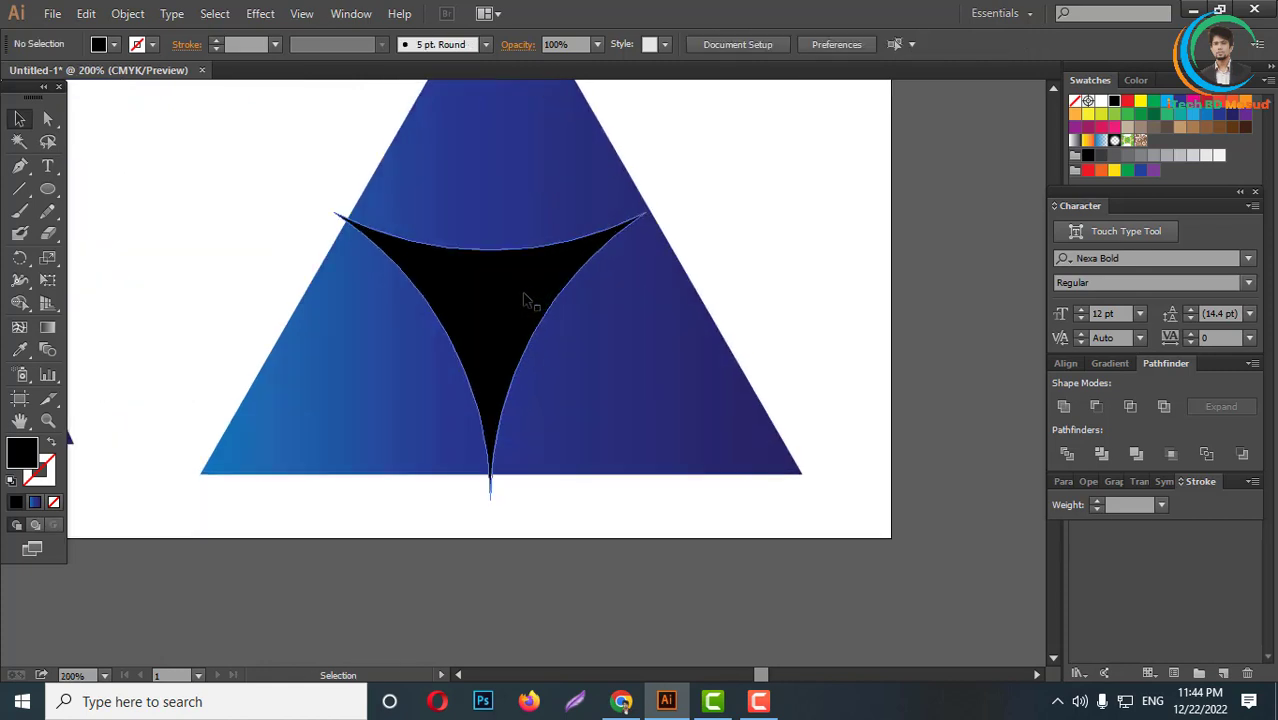
{"action": "left_click_drag", "start_coordinate": [522, 294], "coordinate": [529, 299]}
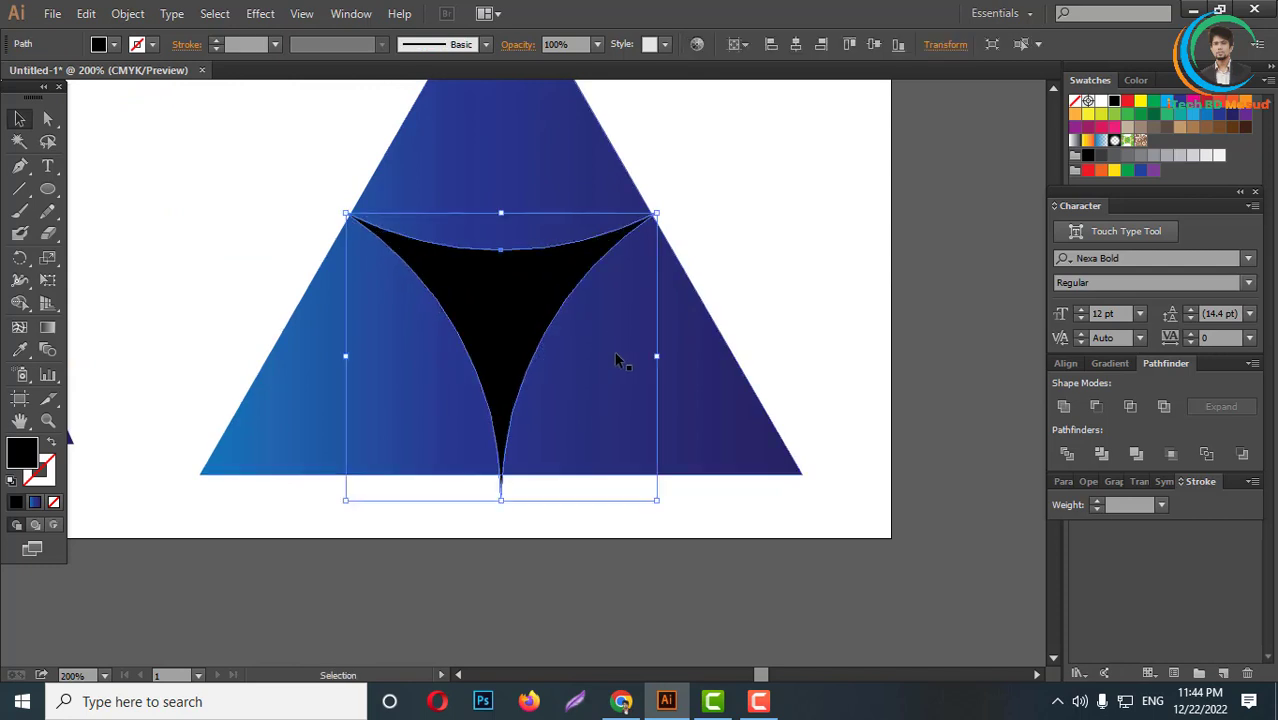
{"action": "left_click_drag", "start_coordinate": [503, 503], "coordinate": [500, 484]}
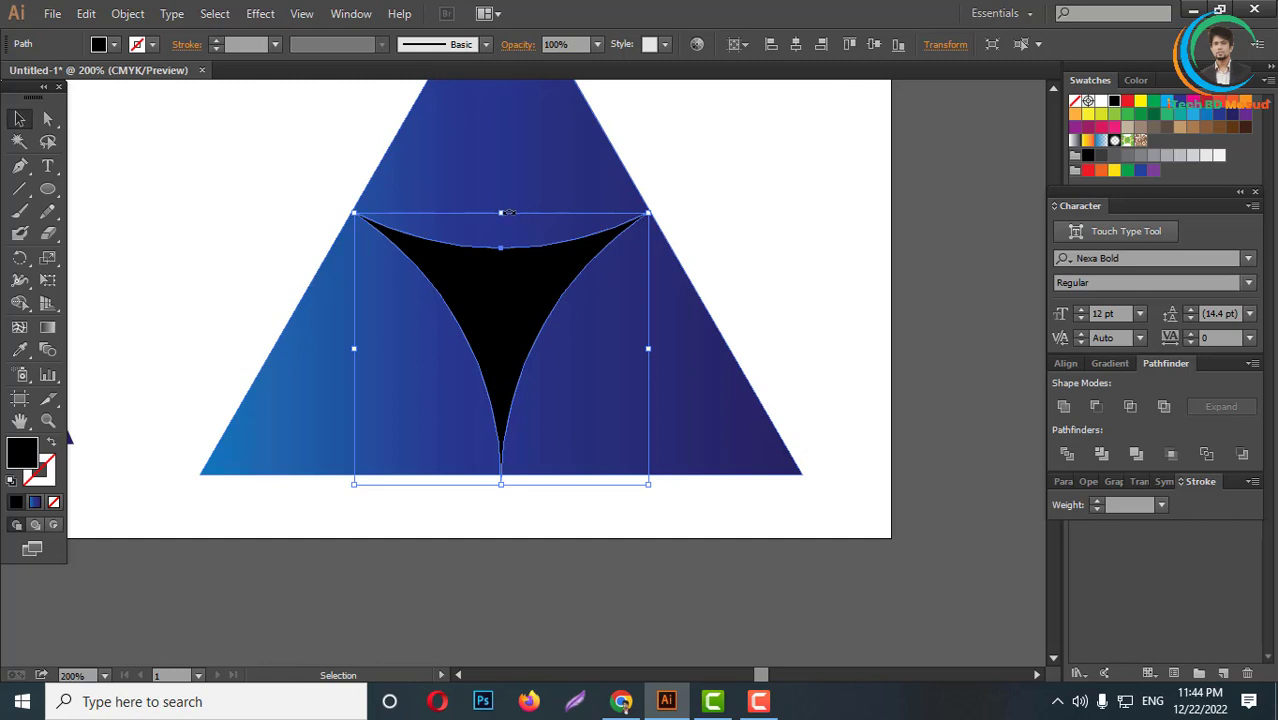
{"action": "left_click_drag", "start_coordinate": [503, 216], "coordinate": [503, 202]}
{"action": "left_click", "coordinate": [424, 433], "text": "shift"}
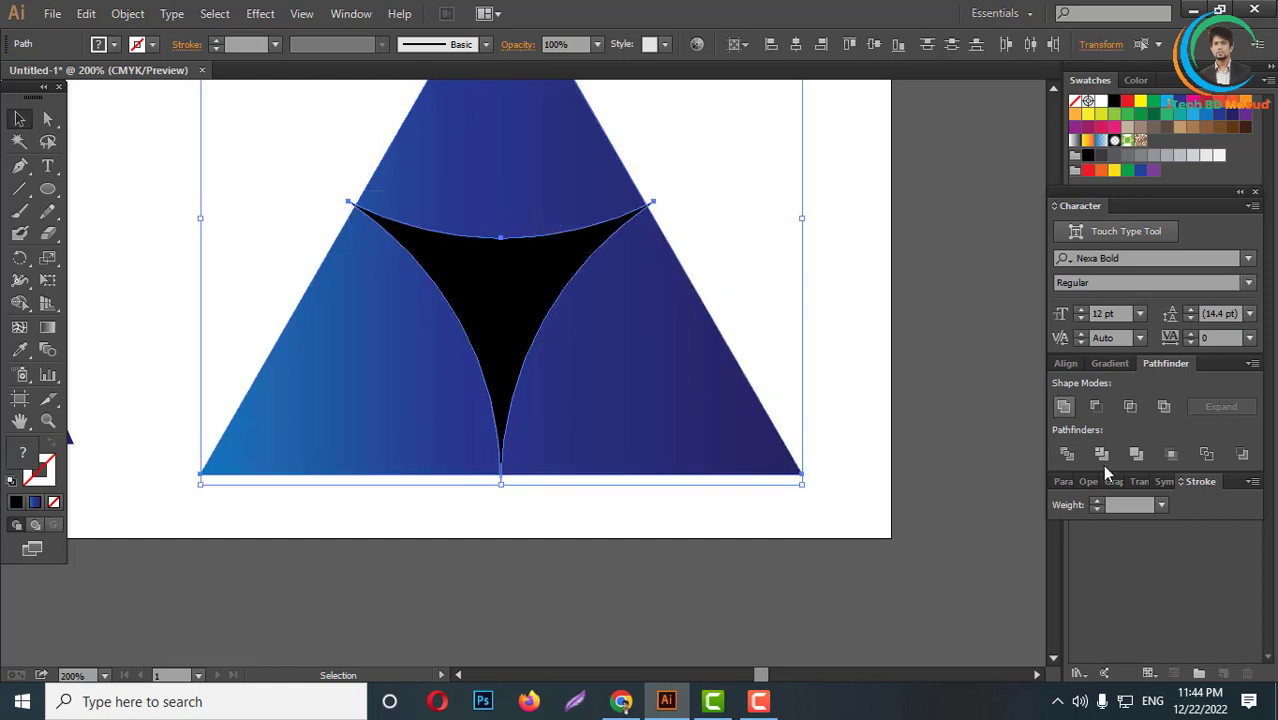
{"action": "left_click", "coordinate": [1097, 405]}
{"action": "left_click", "coordinate": [747, 322]}
- Select the star logo's large pointed piece with the Direct Selection tool
{"action": "scroll", "coordinate": [631, 389], "scroll_direction": "down", "scroll_amount": 6}
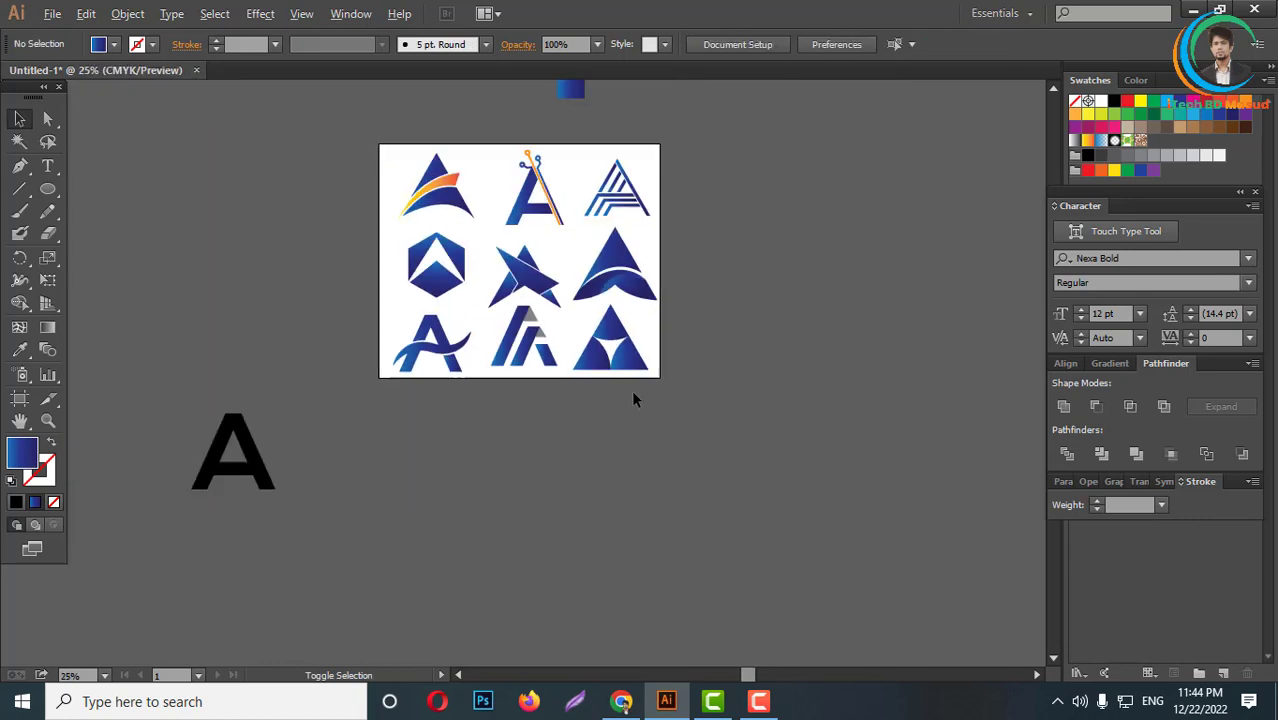
{"action": "scroll", "coordinate": [636, 378], "scroll_direction": "up", "scroll_amount": 1}
{"action": "scroll", "coordinate": [633, 377], "scroll_direction": "up", "scroll_amount": 3}
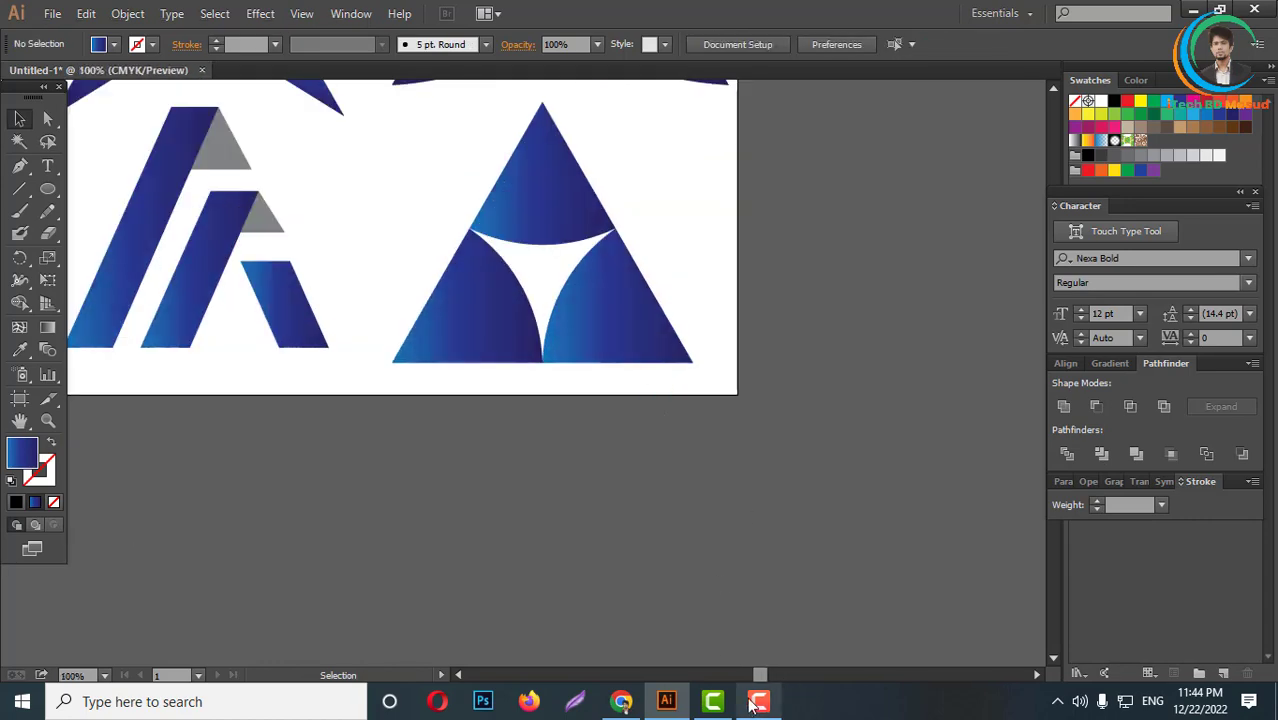
{"action": "scroll", "coordinate": [801, 388], "scroll_direction": "down", "scroll_amount": 3}
{"action": "scroll", "coordinate": [801, 388], "scroll_direction": "up", "scroll_amount": 1}
{"action": "scroll", "coordinate": [741, 419], "scroll_direction": "up", "scroll_amount": 1}
{"action": "scroll", "coordinate": [670, 396], "scroll_direction": "up", "scroll_amount": 3}
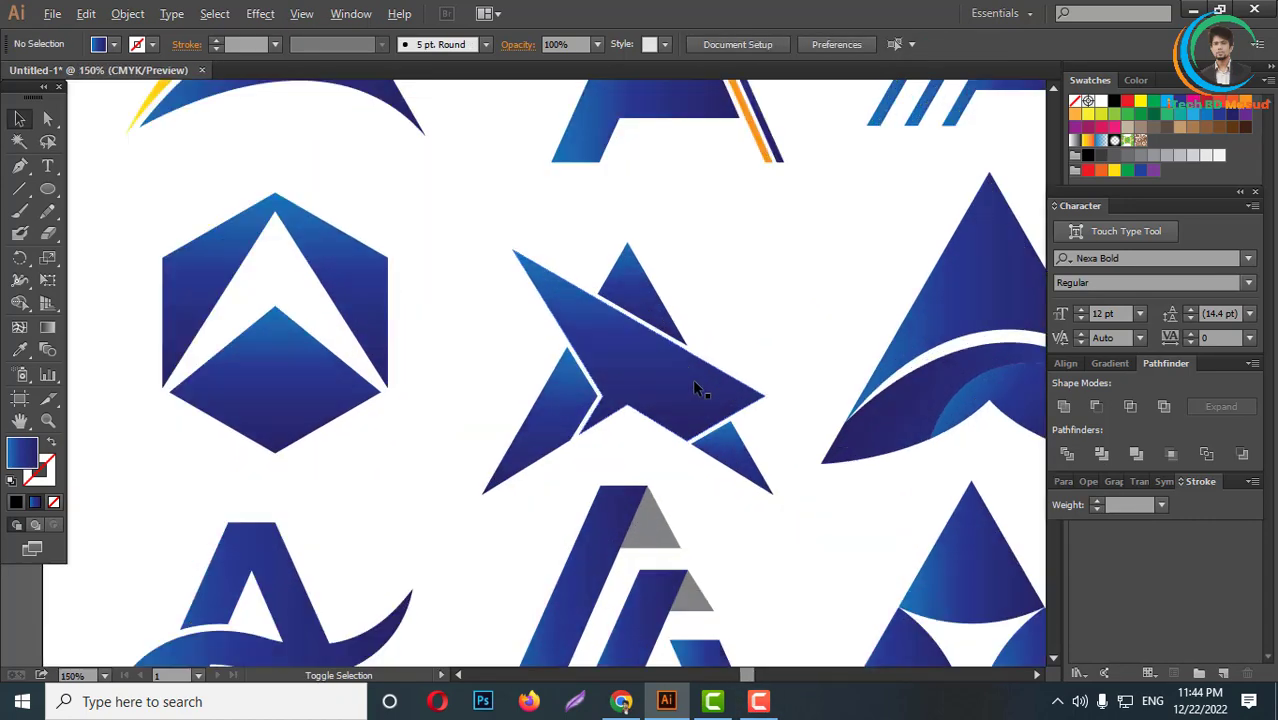
{"action": "scroll", "coordinate": [653, 371], "scroll_direction": "down", "scroll_amount": 1}
{"action": "scroll", "coordinate": [655, 375], "scroll_direction": "down", "scroll_amount": 4}
{"action": "scroll", "coordinate": [667, 385], "scroll_direction": "down", "scroll_amount": 1}
{"action": "scroll", "coordinate": [667, 385], "scroll_direction": "up", "scroll_amount": 4}
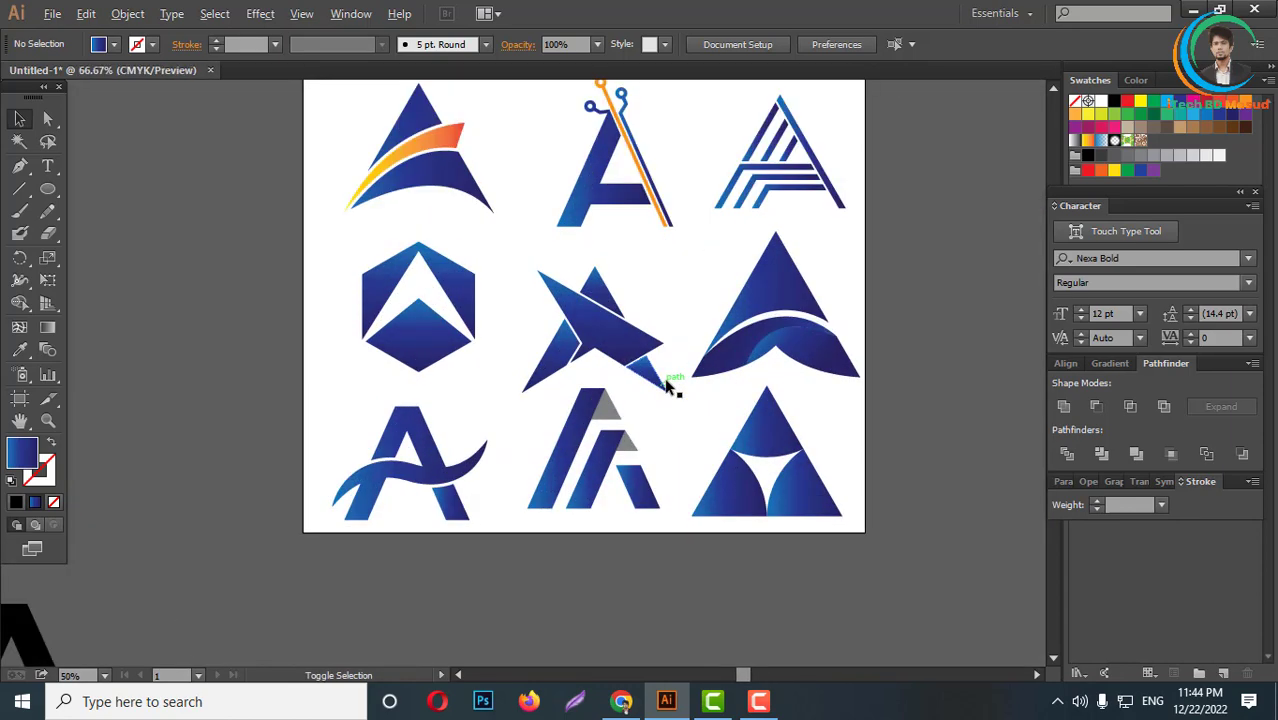
{"action": "scroll", "coordinate": [673, 388], "scroll_direction": "up", "scroll_amount": 1}
{"action": "left_click", "coordinate": [51, 122]}
{"action": "left_click", "coordinate": [638, 348]}
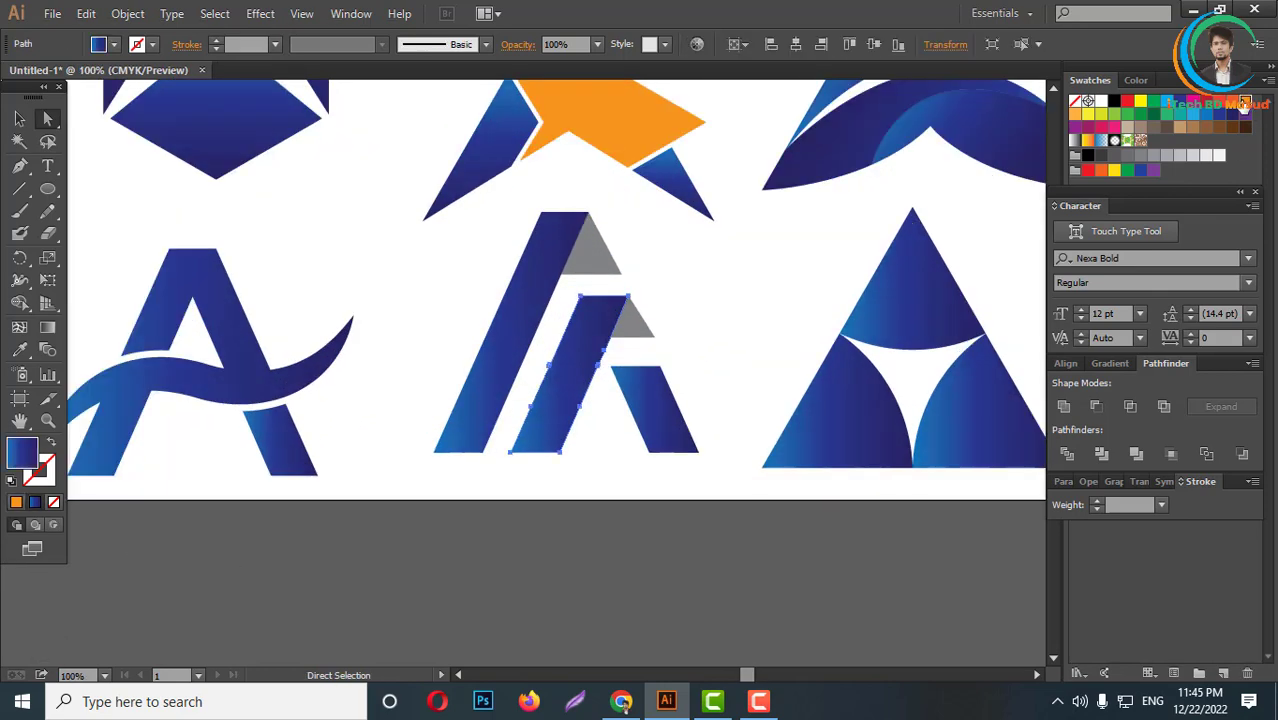
- Fill the slanted A's middle bar and the wavy A's lower right leg with orange
{"action": "left_click", "coordinate": [1075, 113]}
{"action": "left_click", "coordinate": [356, 391]}
{"action": "scroll", "coordinate": [336, 403], "scroll_direction": "down", "scroll_amount": 2}
{"action": "scroll", "coordinate": [325, 415], "scroll_direction": "up", "scroll_amount": 1}
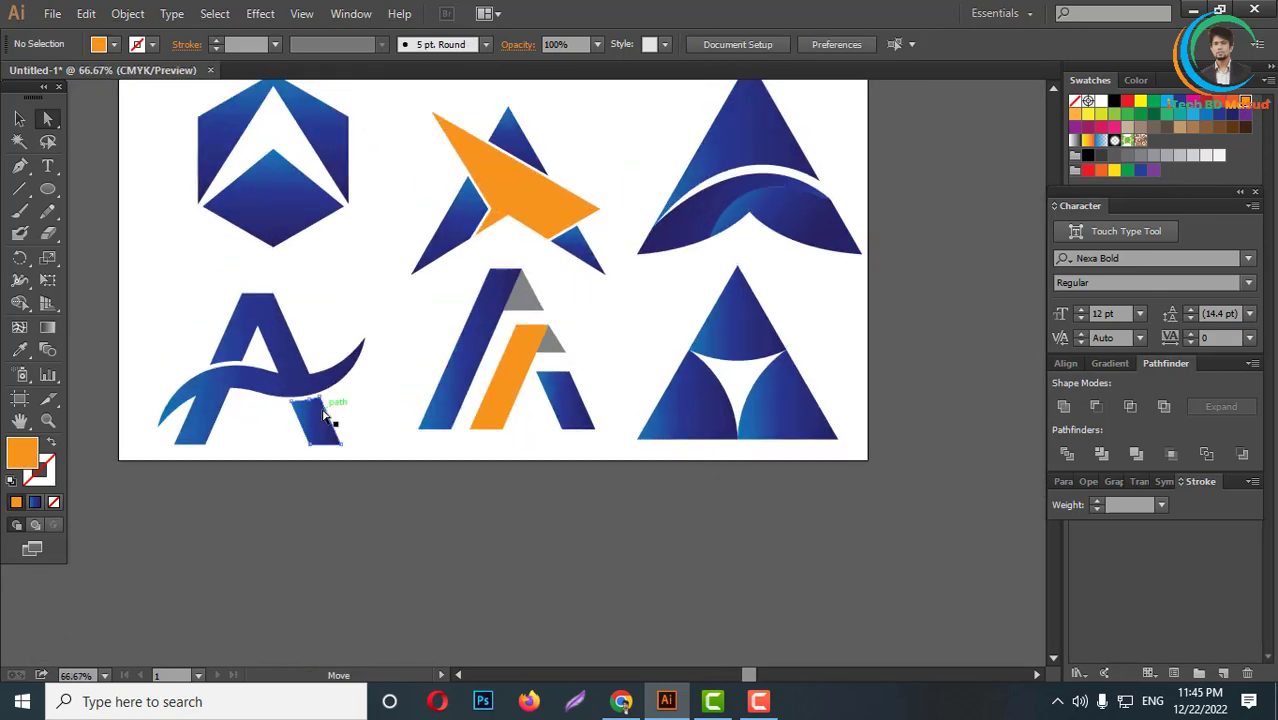
{"action": "left_click", "coordinate": [325, 415]}
{"action": "left_click", "coordinate": [1075, 113]}
- Turn the triangle logo's swoosh orange and select the bottom-right triangle's lower piece
{"action": "scroll", "coordinate": [781, 283], "scroll_direction": "up", "scroll_amount": 1}
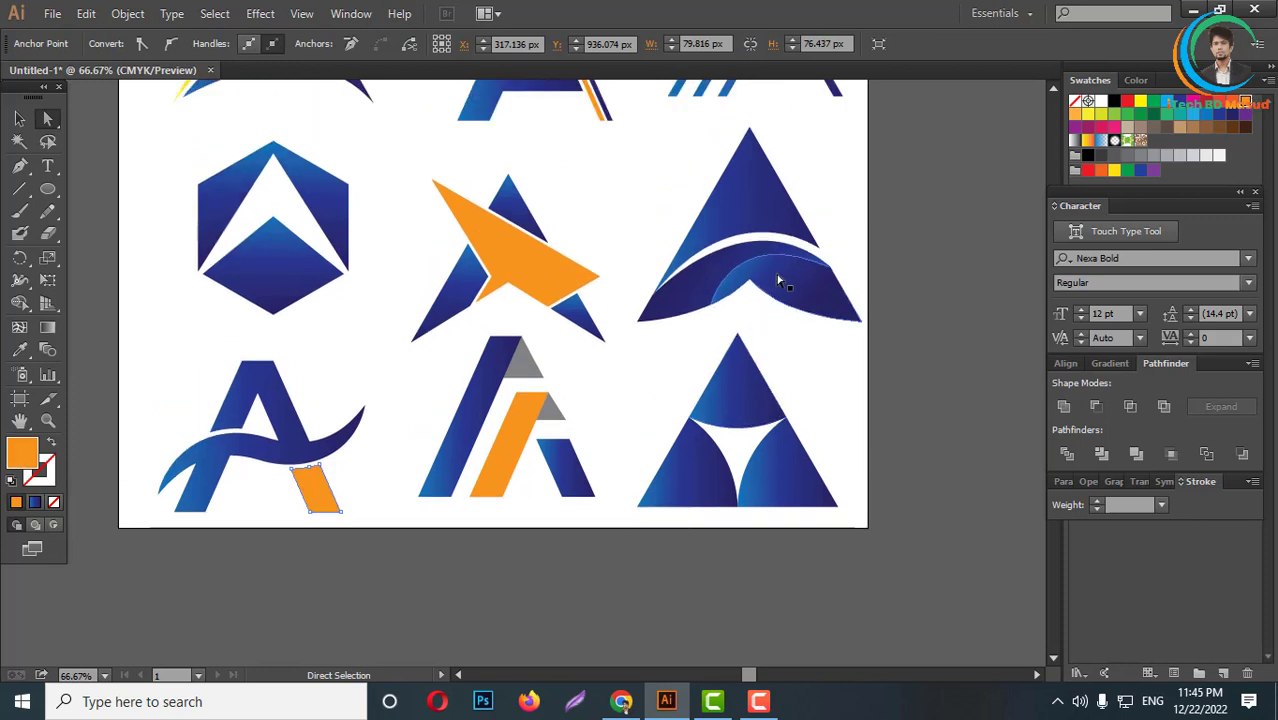
{"action": "scroll", "coordinate": [775, 283], "scroll_direction": "up", "scroll_amount": 1}
{"action": "left_click", "coordinate": [705, 348]}
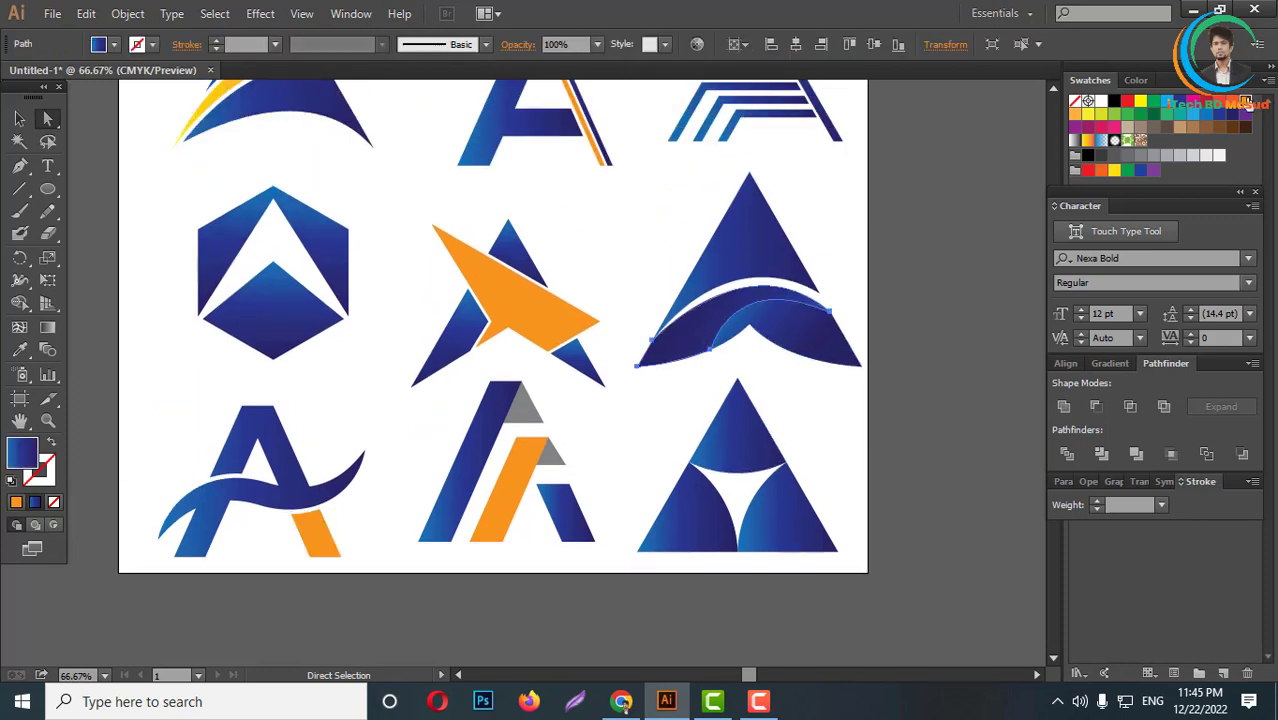
{"action": "key", "text": "comma"}
{"action": "scroll", "coordinate": [720, 442], "scroll_direction": "down", "scroll_amount": 2}
{"action": "left_click", "coordinate": [768, 425]}
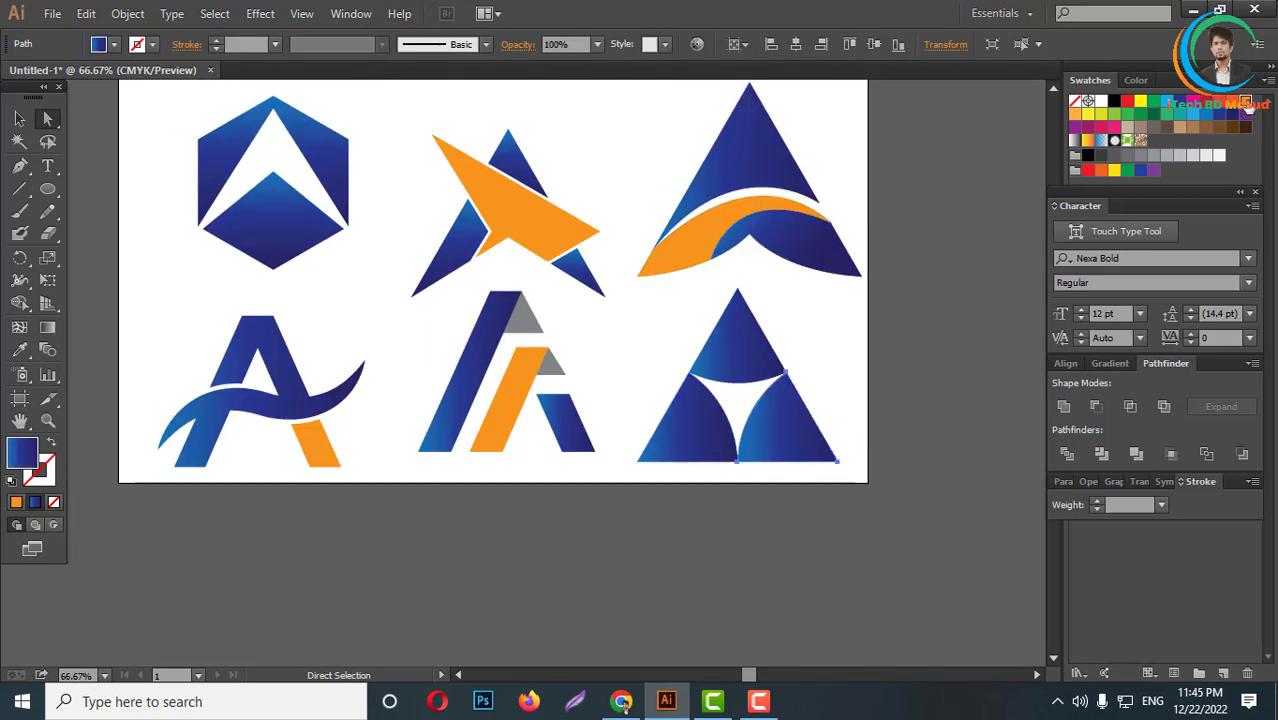
- Fill the striped A's inner stripes with orange
{"action": "scroll", "coordinate": [750, 357], "scroll_direction": "up", "scroll_amount": 3}
{"action": "scroll", "coordinate": [764, 305], "scroll_direction": "up", "scroll_amount": 3}
{"action": "scroll", "coordinate": [764, 305], "scroll_direction": "up", "scroll_amount": 1}
{"action": "scroll", "coordinate": [745, 287], "scroll_direction": "up", "scroll_amount": 2}
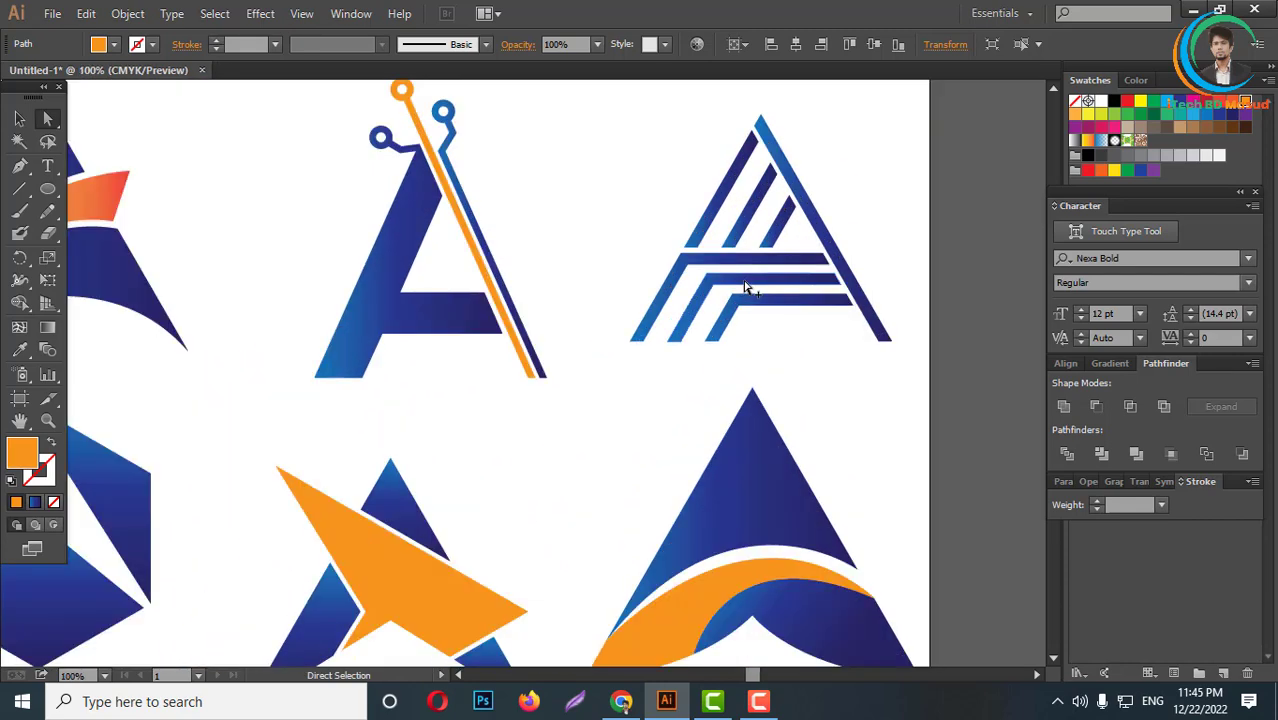
{"action": "left_click", "coordinate": [745, 287]}
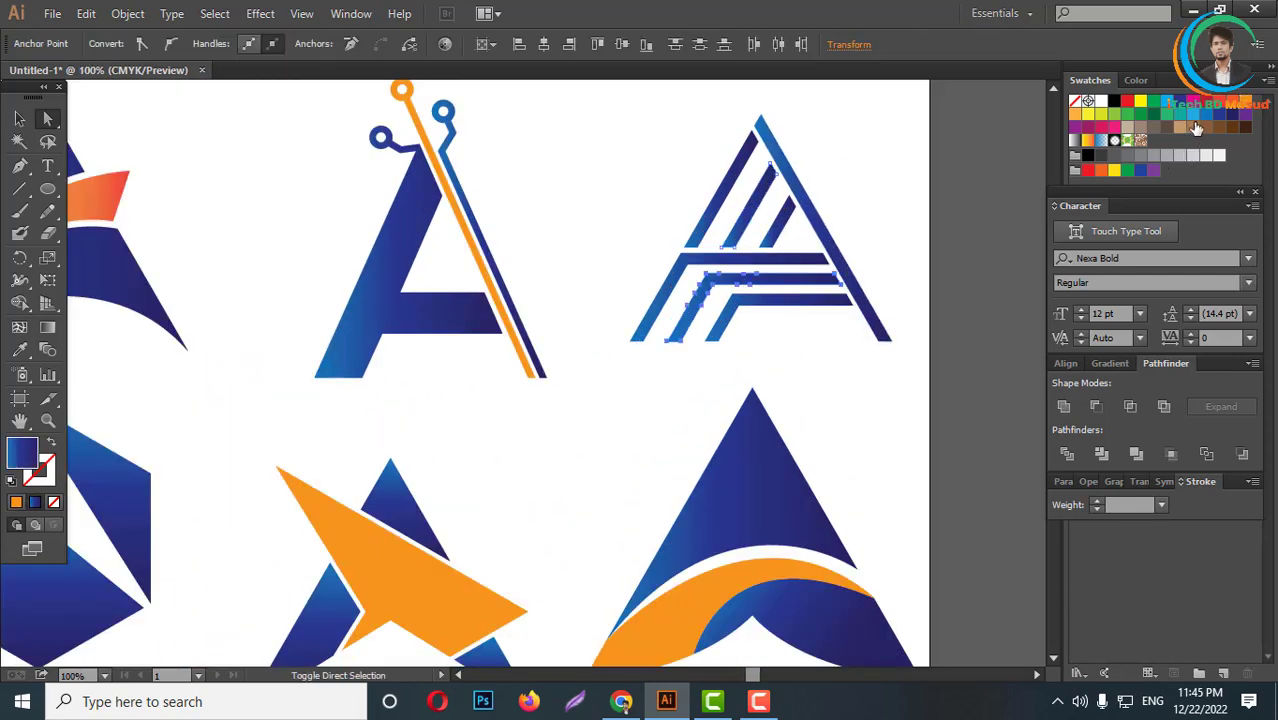
{"action": "left_click", "coordinate": [1237, 110]}
{"action": "left_click", "coordinate": [816, 346]}
- Fill the hexagon logo's upper shape with orange
{"action": "scroll", "coordinate": [791, 379], "scroll_direction": "down", "scroll_amount": 6}
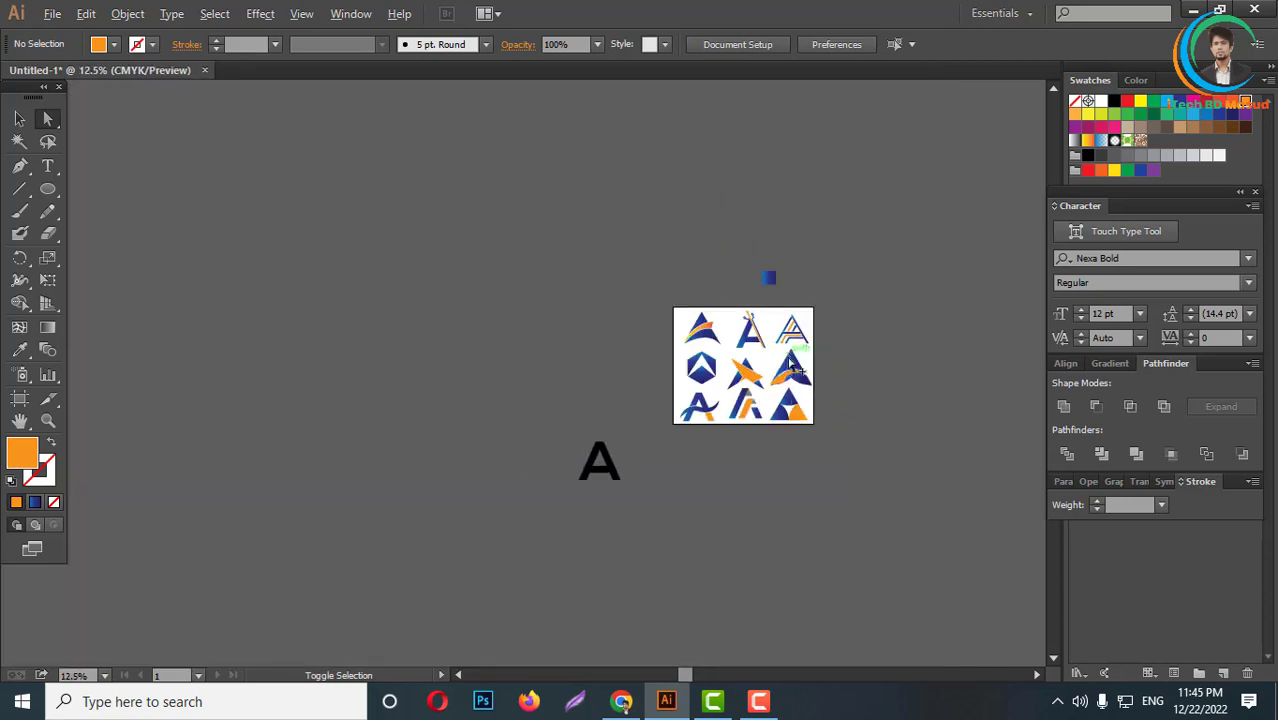
{"action": "scroll", "coordinate": [768, 385], "scroll_direction": "up", "scroll_amount": 1}
{"action": "scroll", "coordinate": [768, 385], "scroll_direction": "up", "scroll_amount": 2}
{"action": "left_click", "coordinate": [562, 296]}
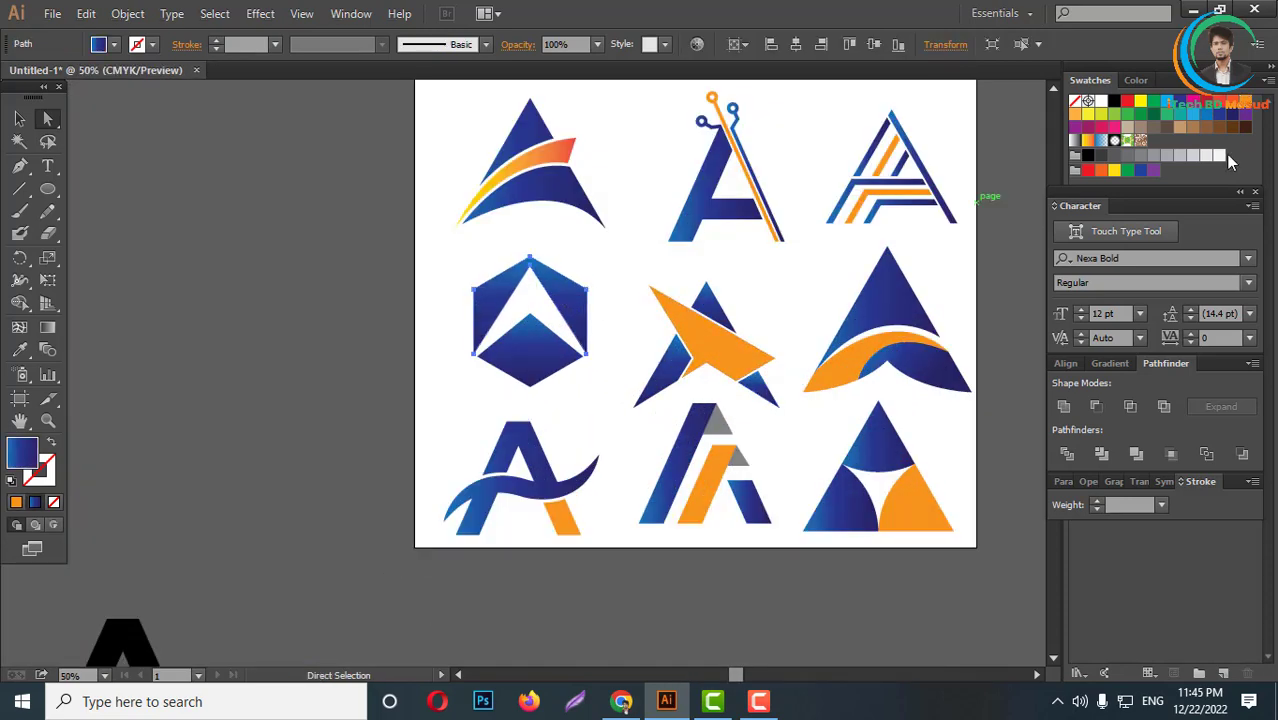
{"action": "left_click", "coordinate": [1244, 108]}
{"action": "left_click", "coordinate": [656, 285]}
- Scroll over the artboard to review the blue-and-orange logo grid
{"action": "scroll", "coordinate": [656, 260], "scroll_direction": "down", "scroll_amount": 4}
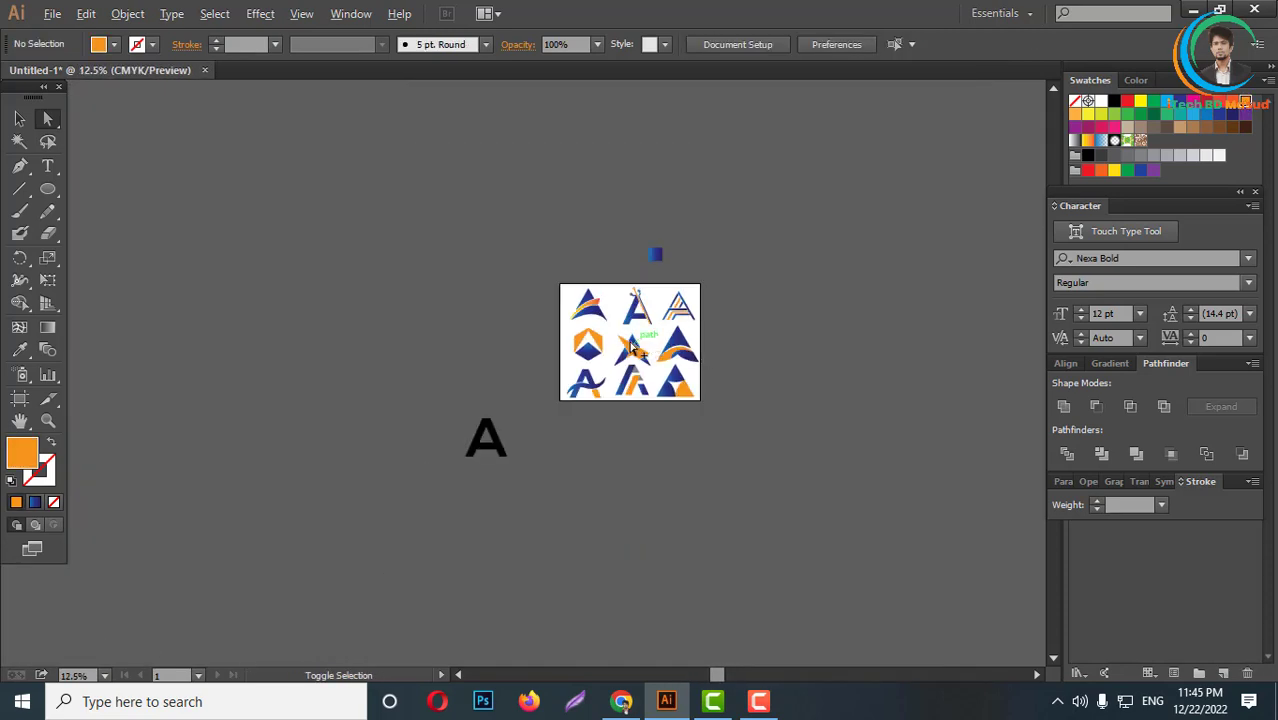
{"action": "scroll", "coordinate": [797, 352], "scroll_direction": "up", "scroll_amount": 5}
{"action": "scroll", "coordinate": [650, 262], "scroll_direction": "down", "scroll_amount": 1}
{"action": "scroll", "coordinate": [537, 244], "scroll_direction": "down", "scroll_amount": 1}
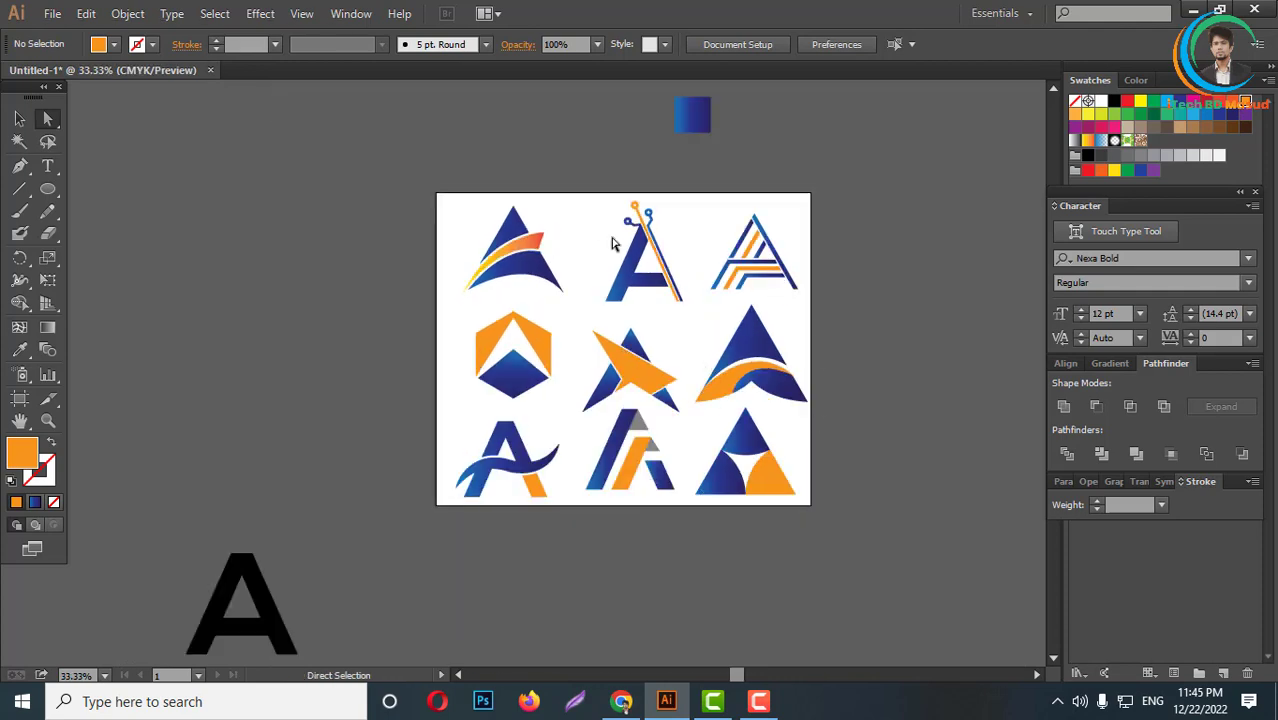
{"action": "scroll", "coordinate": [600, 340], "scroll_direction": "down", "scroll_amount": 1}
{"action": "scroll", "coordinate": [645, 280], "scroll_direction": "up", "scroll_amount": 1}
{"action": "scroll", "coordinate": [740, 310], "scroll_direction": "up", "scroll_amount": 3}
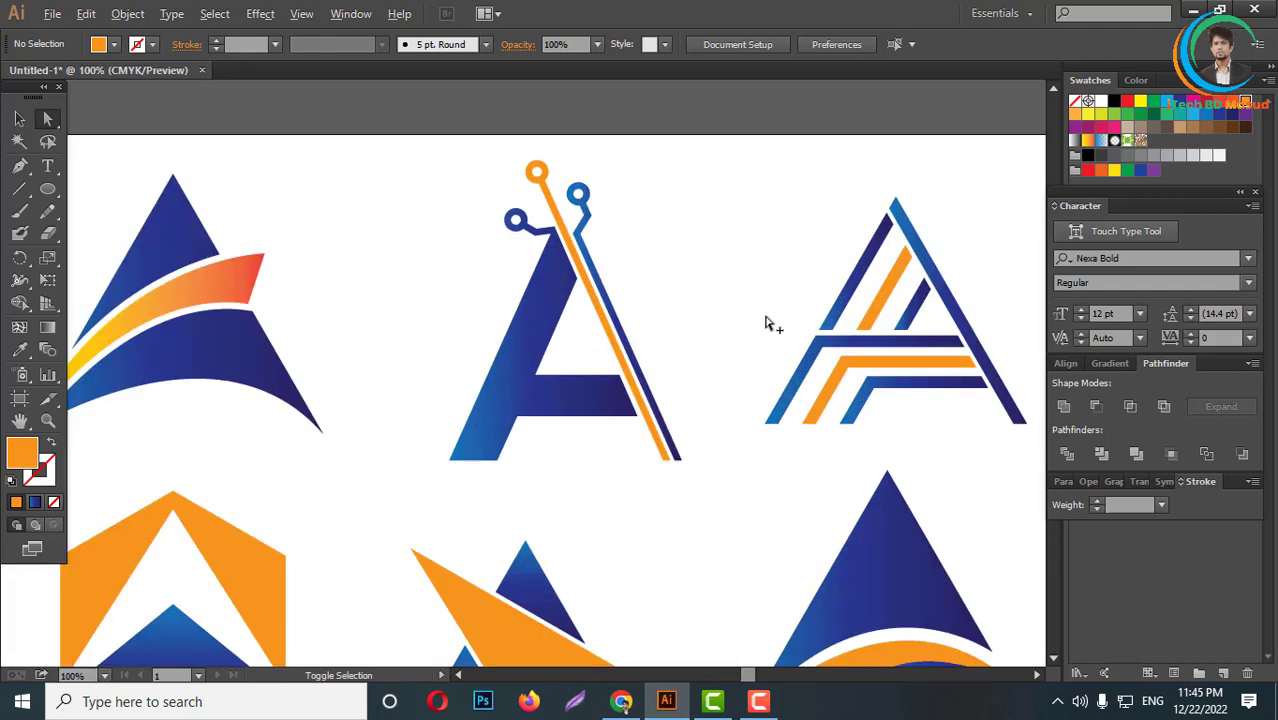
{"action": "scroll", "coordinate": [700, 300], "scroll_direction": "down", "scroll_amount": 1}
{"action": "scroll", "coordinate": [662, 288], "scroll_direction": "down", "scroll_amount": 1}
{"action": "scroll", "coordinate": [715, 460], "scroll_direction": "down", "scroll_amount": 2}
{"action": "scroll", "coordinate": [760, 350], "scroll_direction": "up", "scroll_amount": 2}
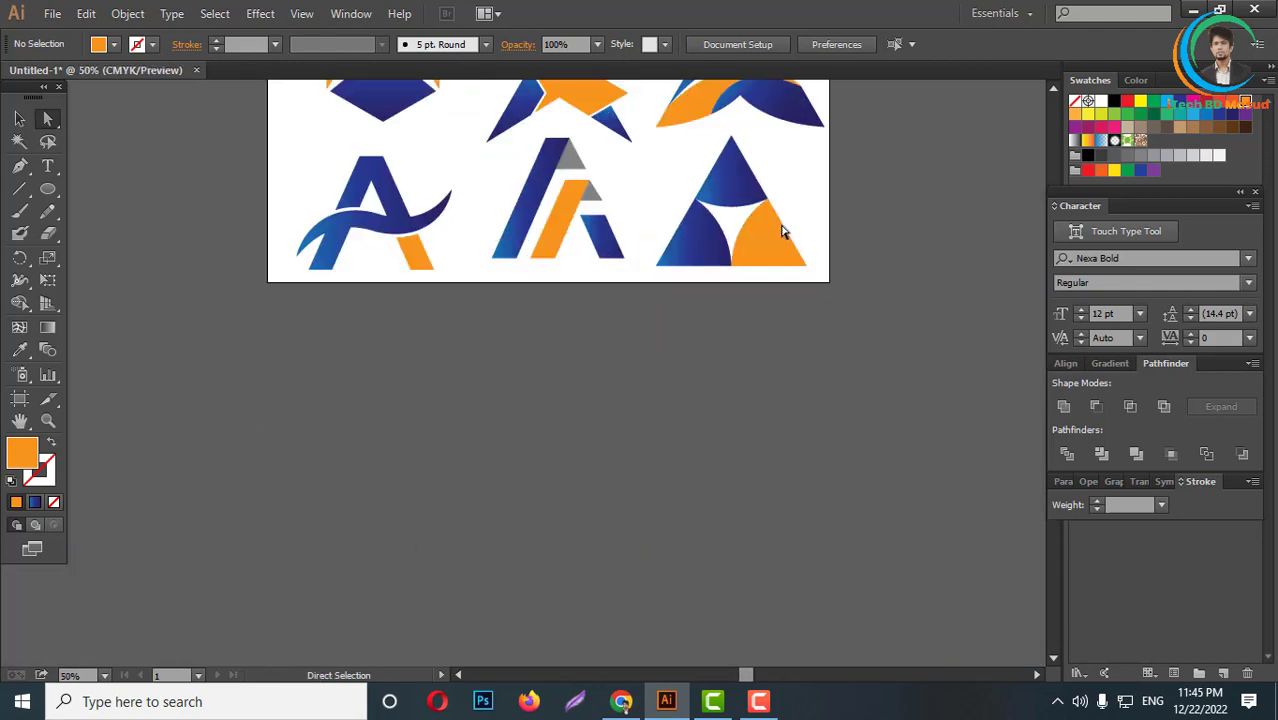
- Type 'PLEASE SUBSCRIBE MY CHANNEL' below the artboard, scale it up and colour it cyan
{"action": "left_click", "coordinate": [48, 166]}
{"action": "type", "text": "PLEASE SUBSCRIBE"}
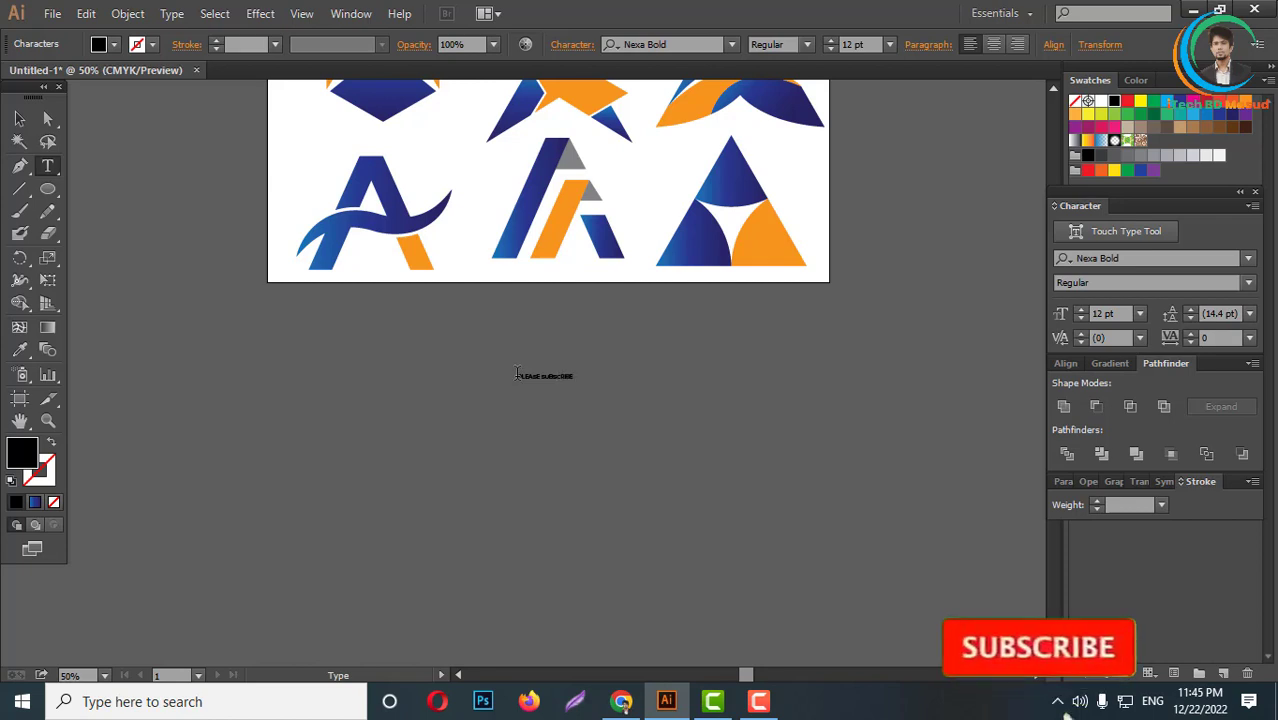
{"action": "type", "text": " MY CH"}
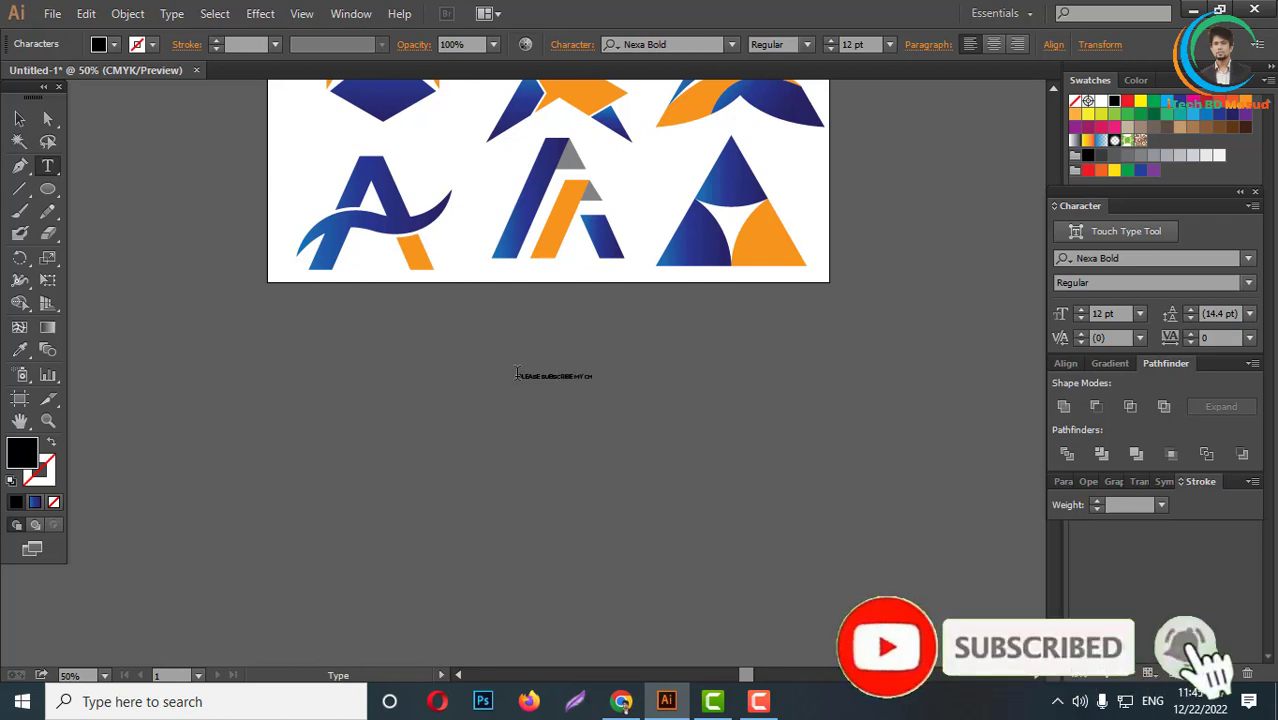
{"action": "type", "text": "ANNEL"}
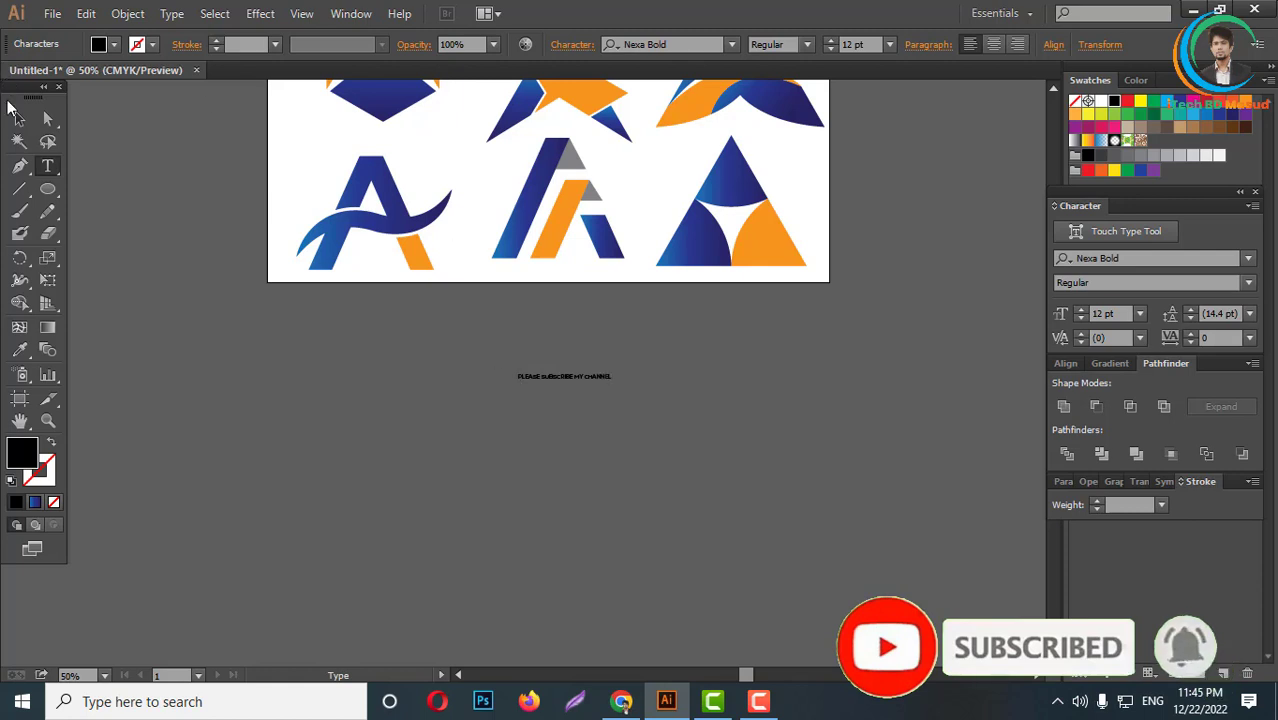
{"action": "left_click", "coordinate": [22, 119]}
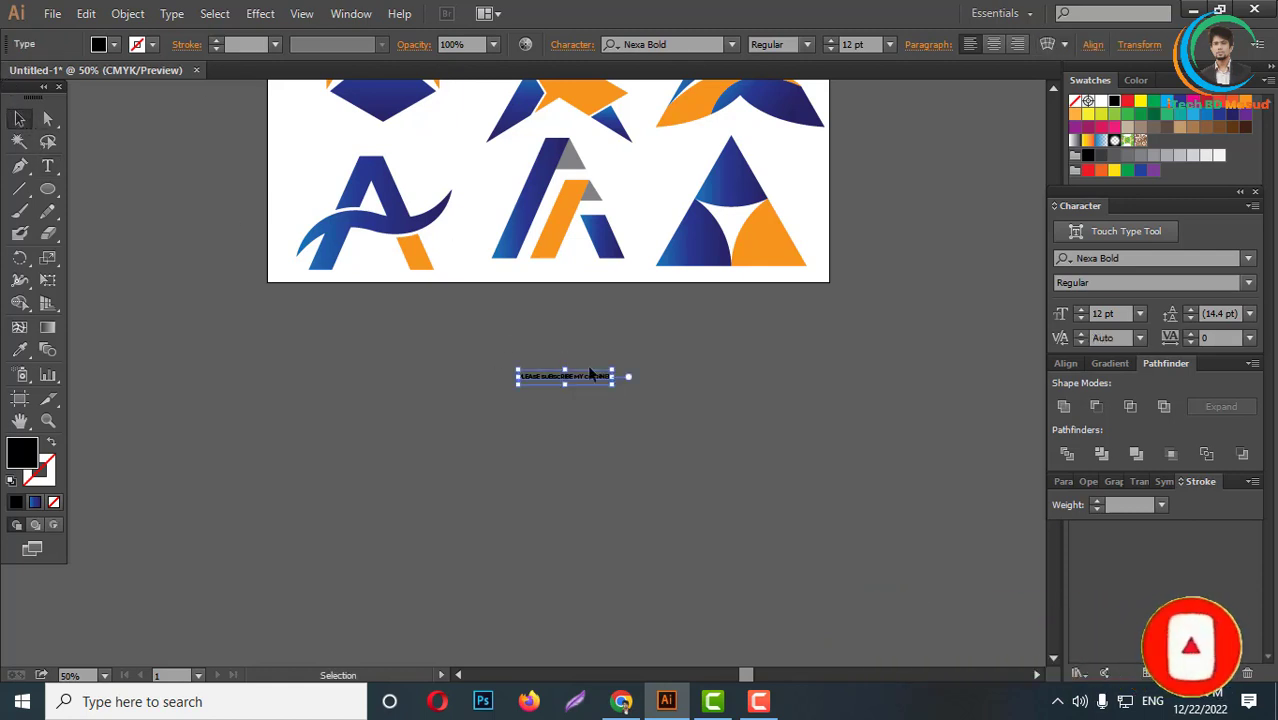
{"action": "left_click_drag", "start_coordinate": [624, 379], "coordinate": [955, 537]}
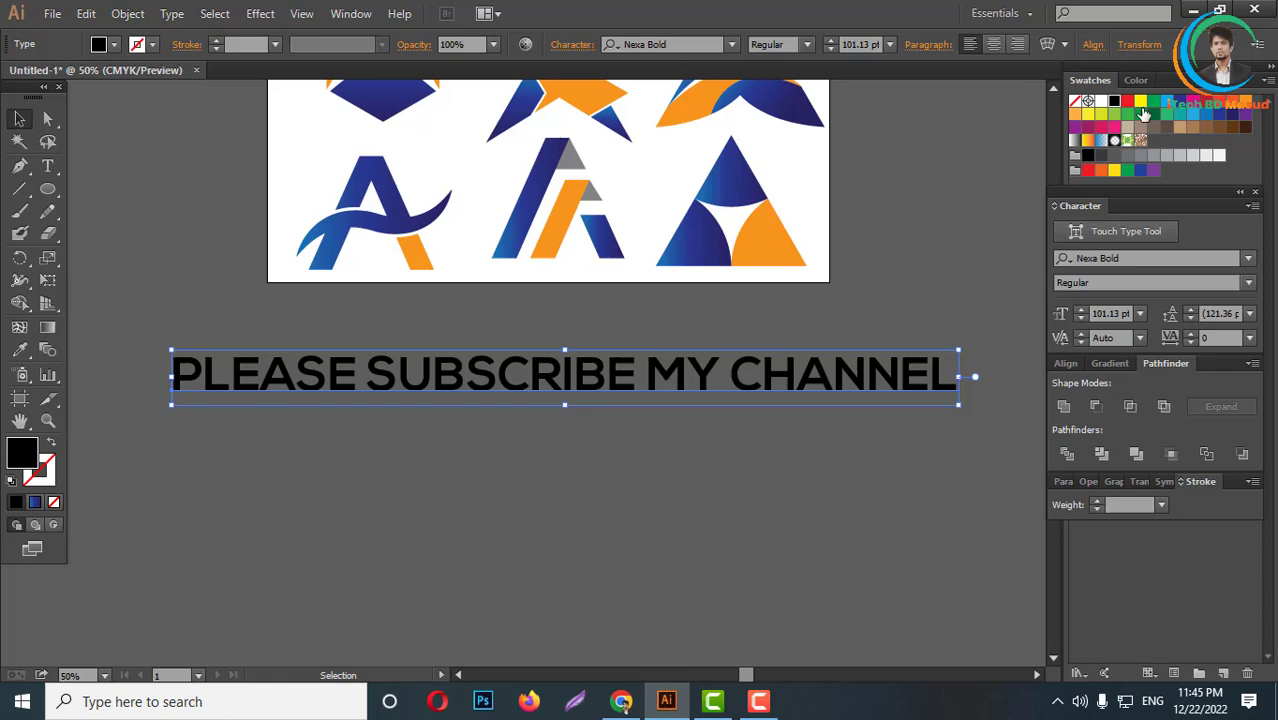
{"action": "left_click", "coordinate": [1167, 102]}
{"action": "left_click", "coordinate": [879, 487]}
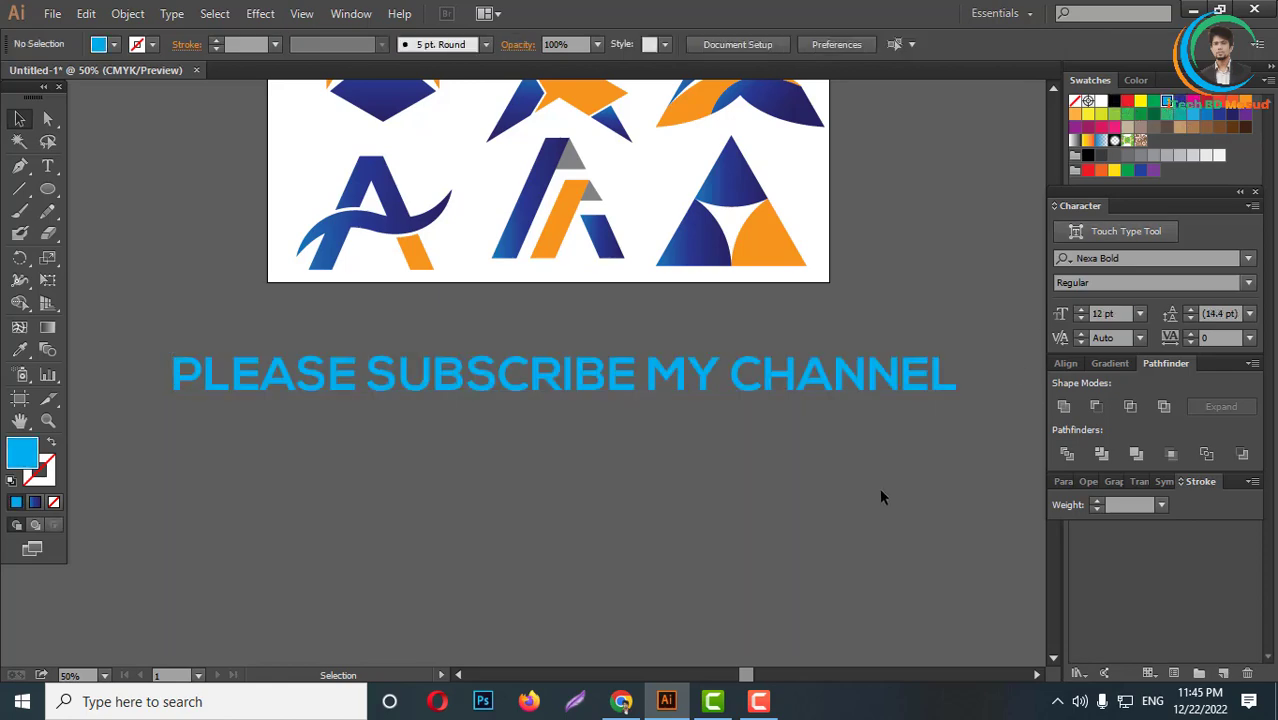
- Scroll over the artboard to review the logos and the new text line
{"action": "scroll", "coordinate": [761, 420], "scroll_direction": "down", "scroll_amount": 3}
{"action": "scroll", "coordinate": [717, 408], "scroll_direction": "up", "scroll_amount": 3}
{"action": "scroll", "coordinate": [717, 408], "scroll_direction": "up", "scroll_amount": 2}
{"action": "scroll", "coordinate": [585, 390], "scroll_direction": "down", "scroll_amount": 2}
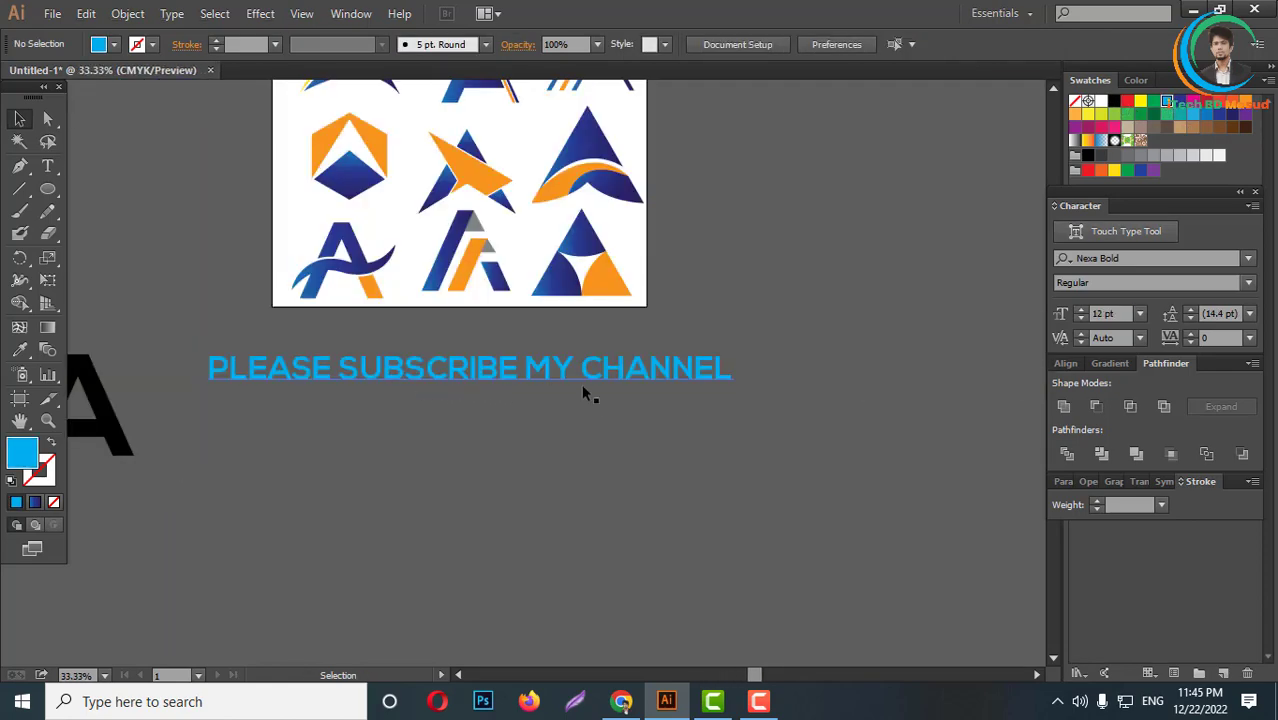
{"action": "scroll", "coordinate": [599, 388], "scroll_direction": "up", "scroll_amount": 2}
{"action": "scroll", "coordinate": [728, 386], "scroll_direction": "down", "scroll_amount": 3}
{"action": "scroll", "coordinate": [487, 368], "scroll_direction": "up", "scroll_amount": 2}
{"action": "scroll", "coordinate": [485, 368], "scroll_direction": "up", "scroll_amount": 1}
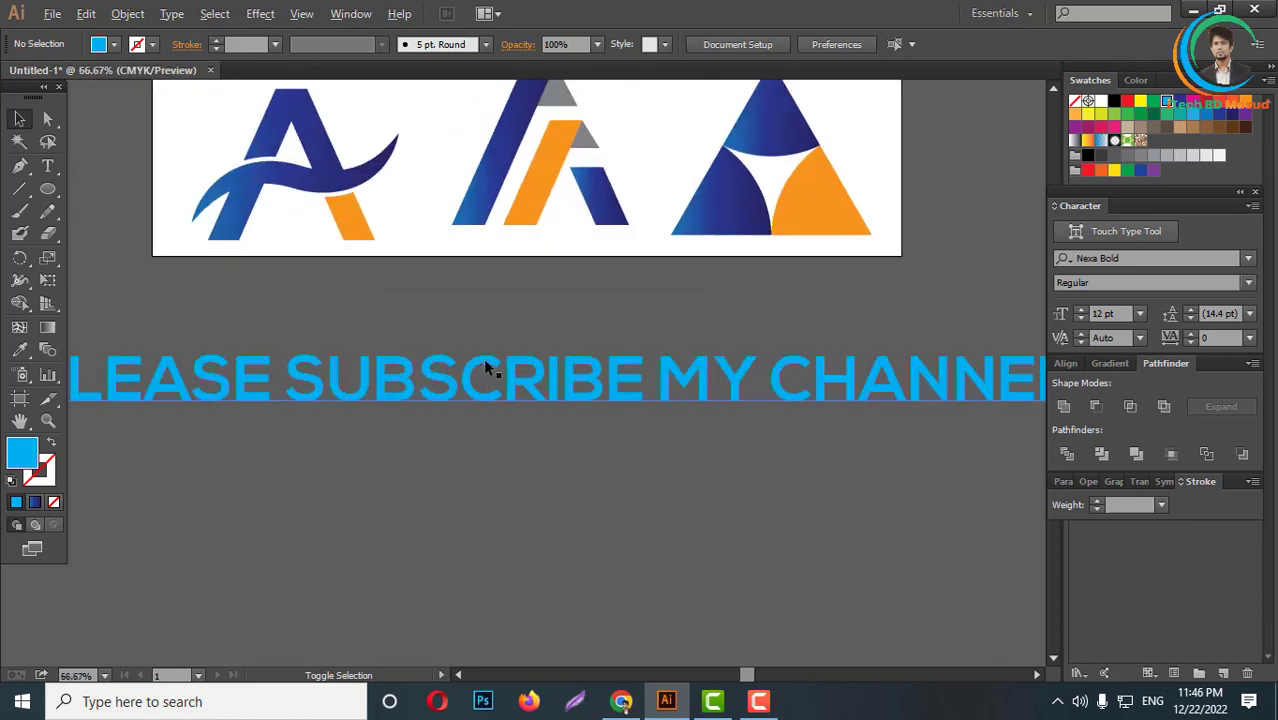
{"action": "scroll", "coordinate": [485, 368], "scroll_direction": "down", "scroll_amount": 3}
{"action": "scroll", "coordinate": [520, 350], "scroll_direction": "up", "scroll_amount": 2}
{"action": "scroll", "coordinate": [560, 380], "scroll_direction": "up", "scroll_amount": 1}
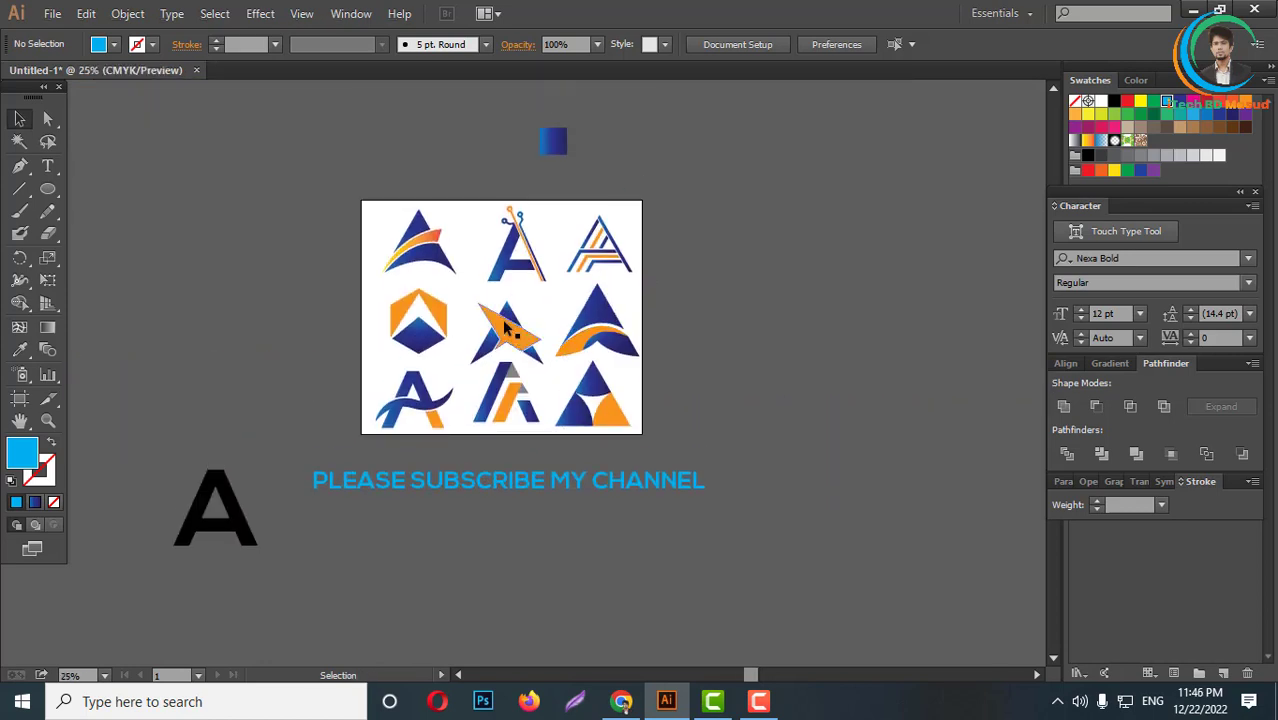